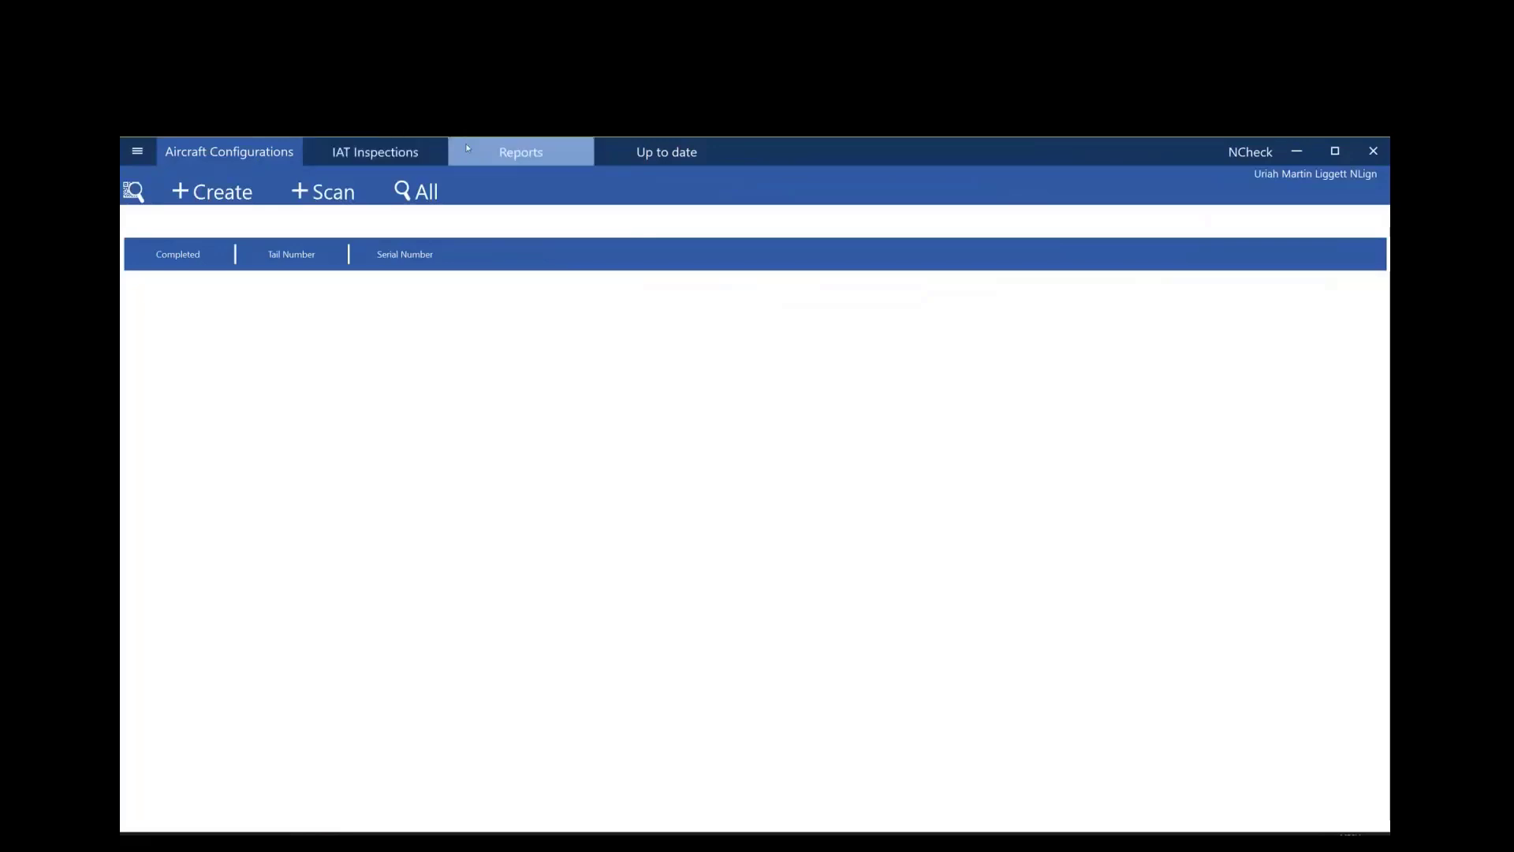
Step: List all IAT inspections, filter them by NDI and by Sheet, and return to the full list
click(372, 154)
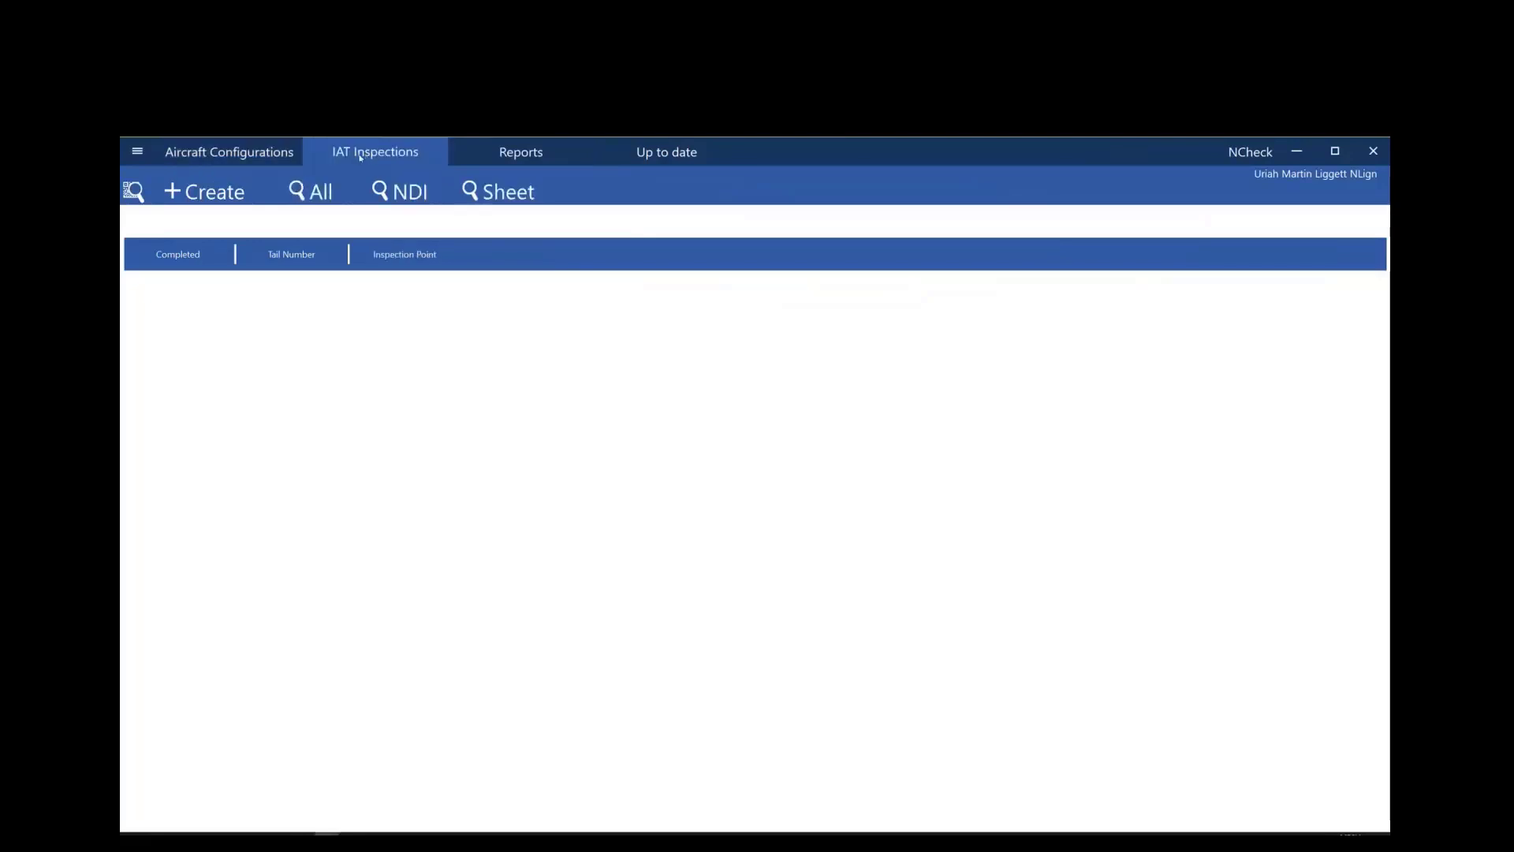
click(316, 198)
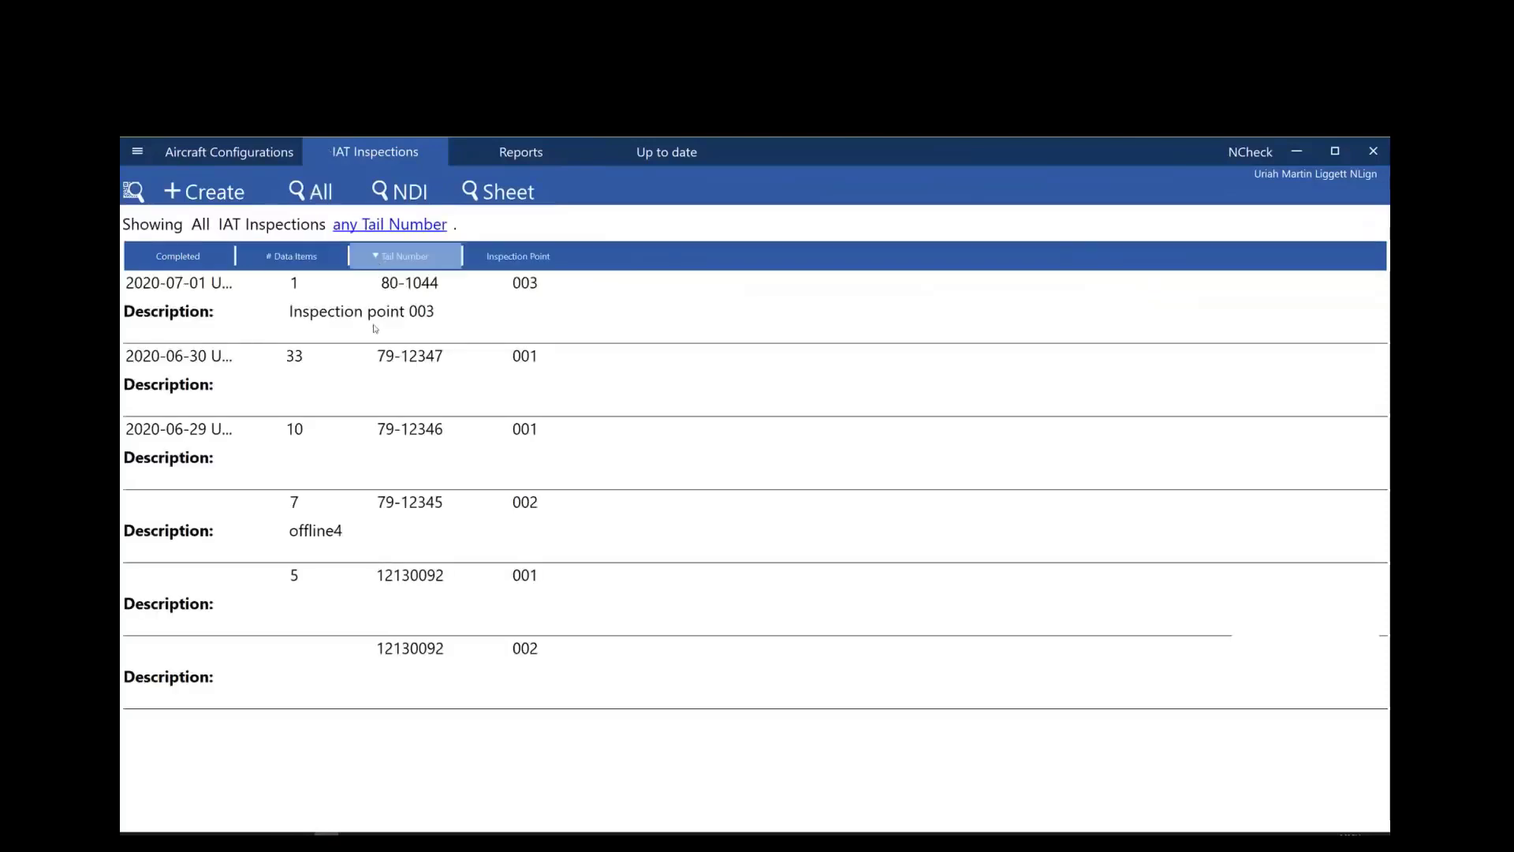
click(401, 201)
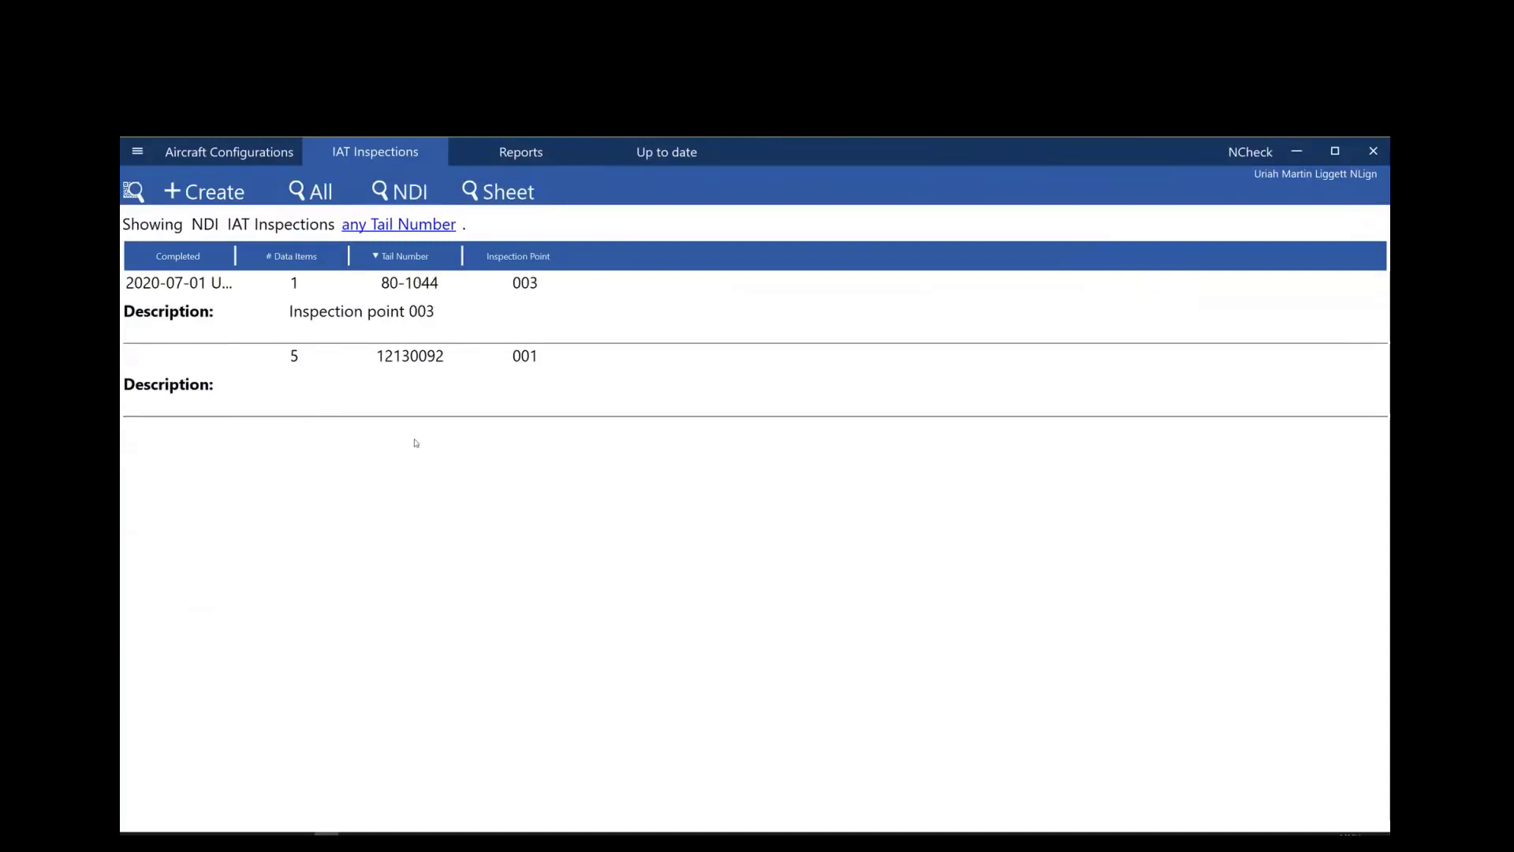
click(498, 193)
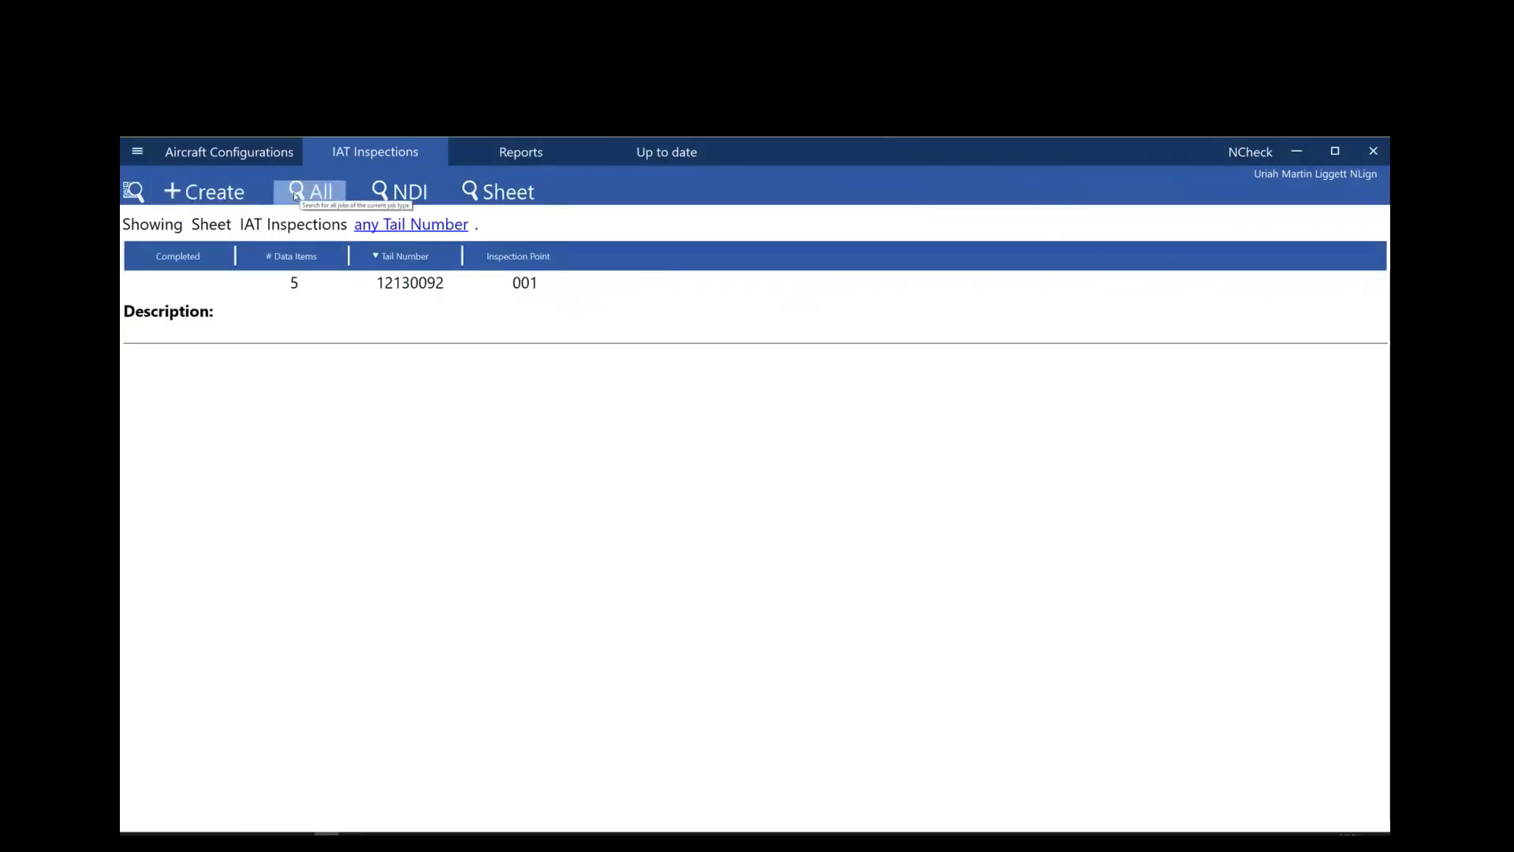
click(332, 193)
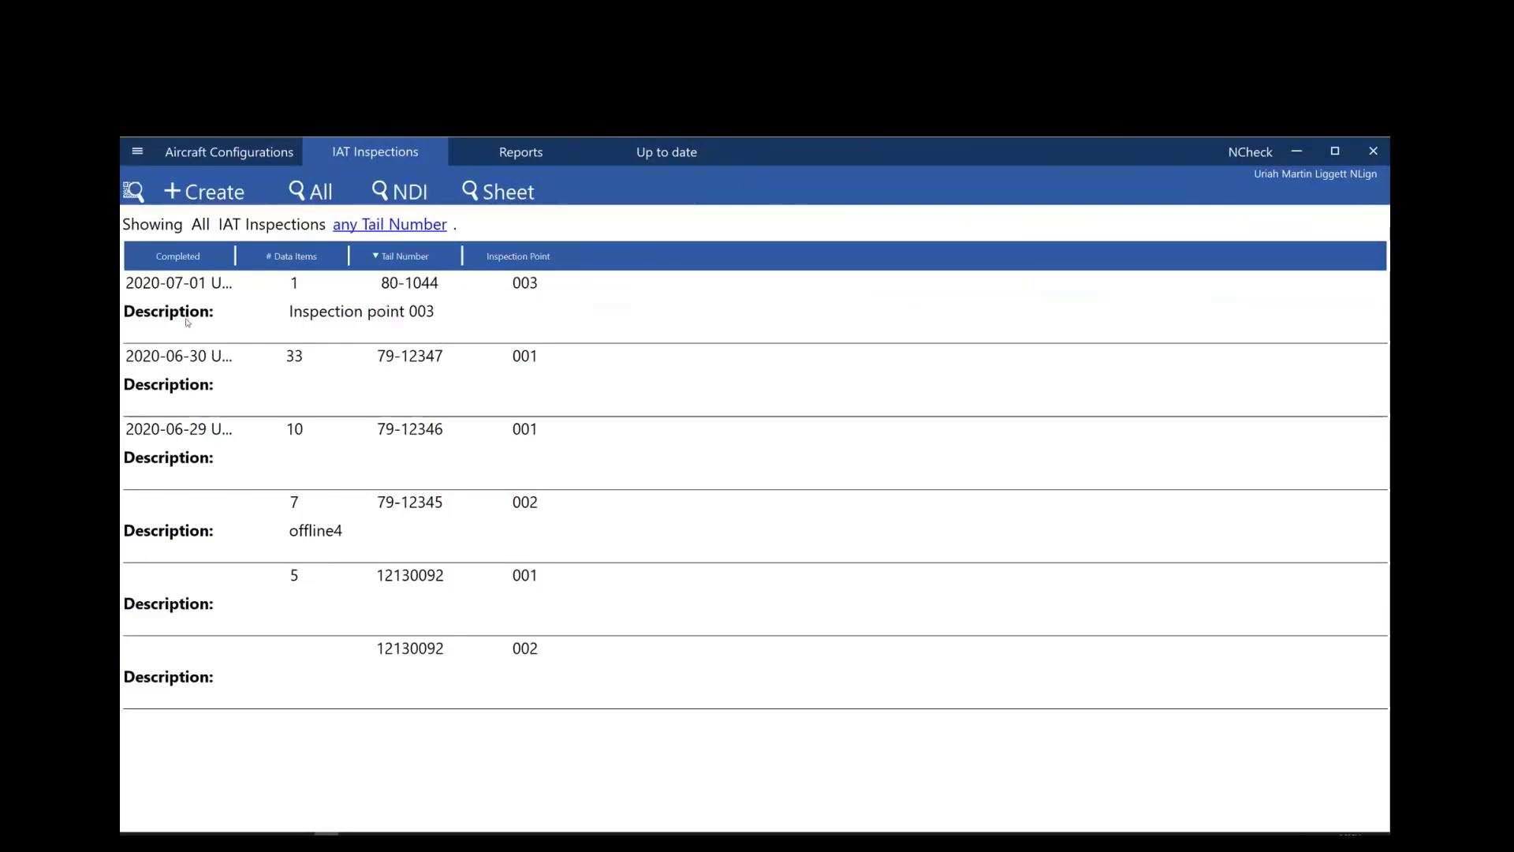
Step: Open the inspection for tail number 12130092, inspection point 002, and create an Inspection Finding record under it
double_click(408, 668)
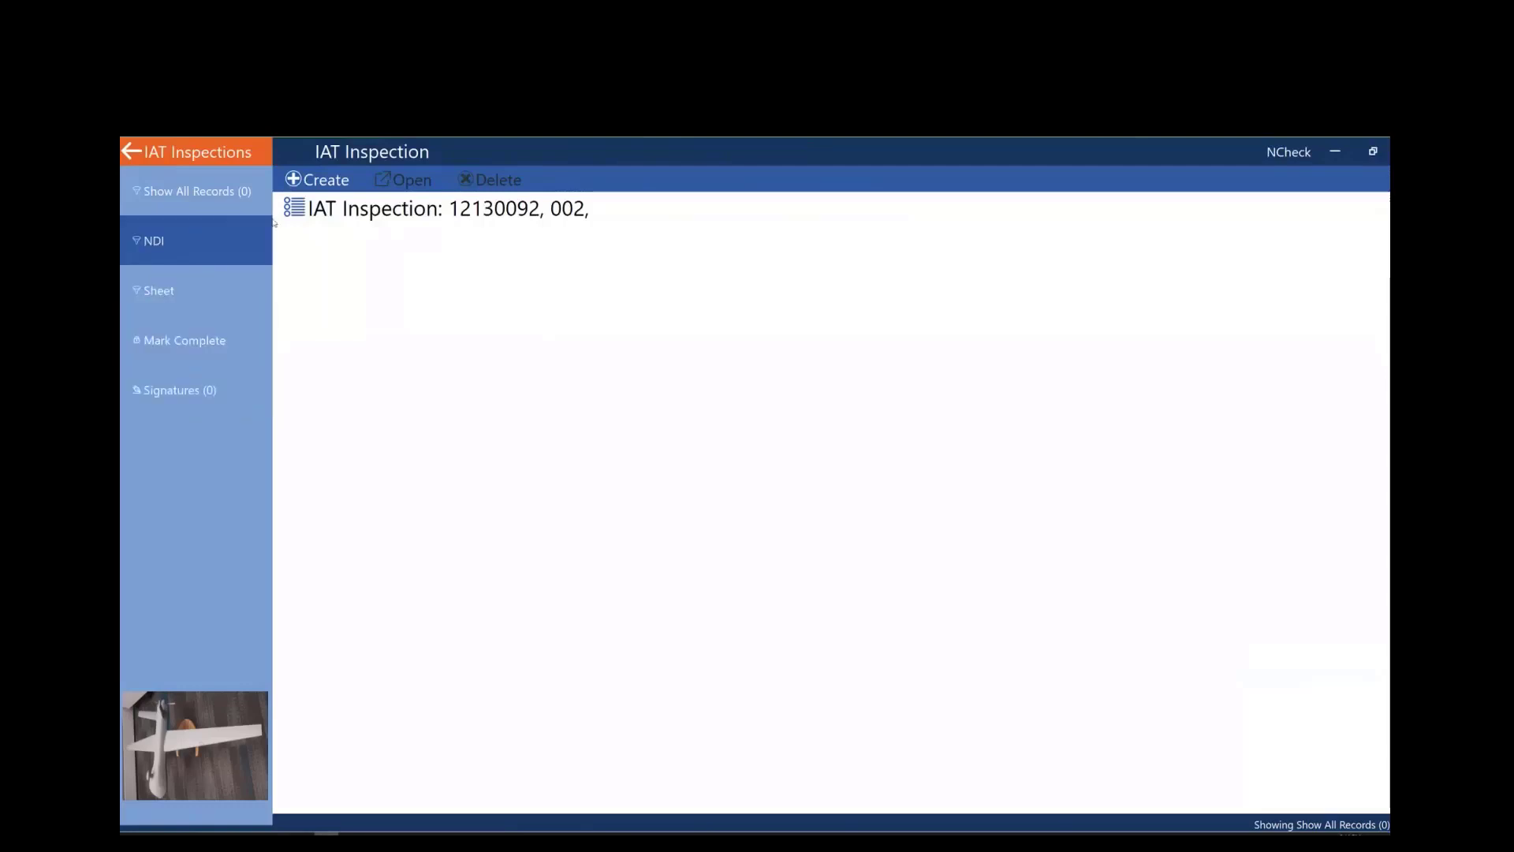
click(305, 207)
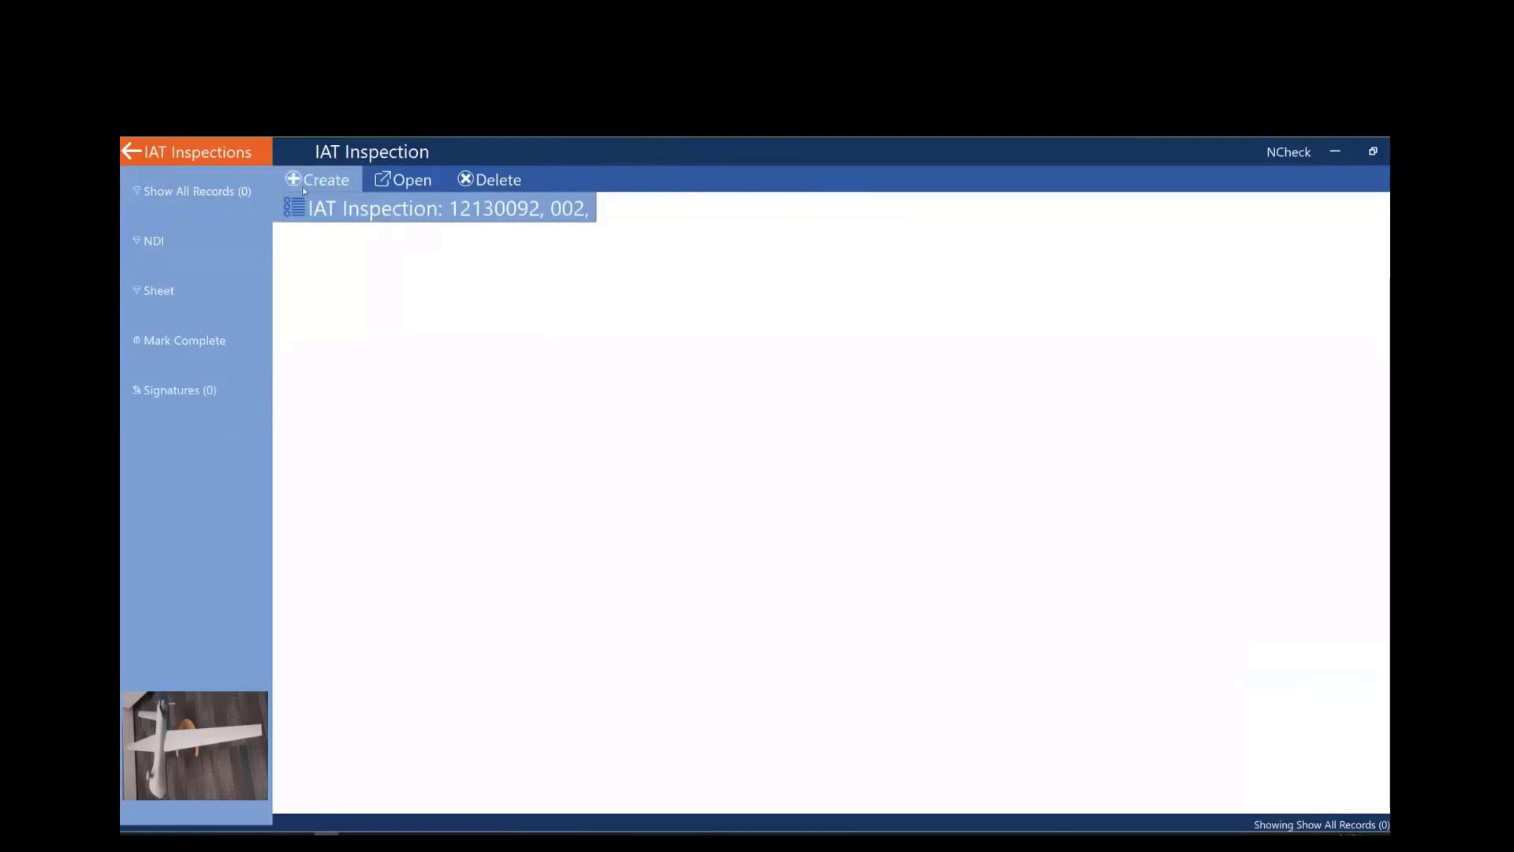
click(319, 179)
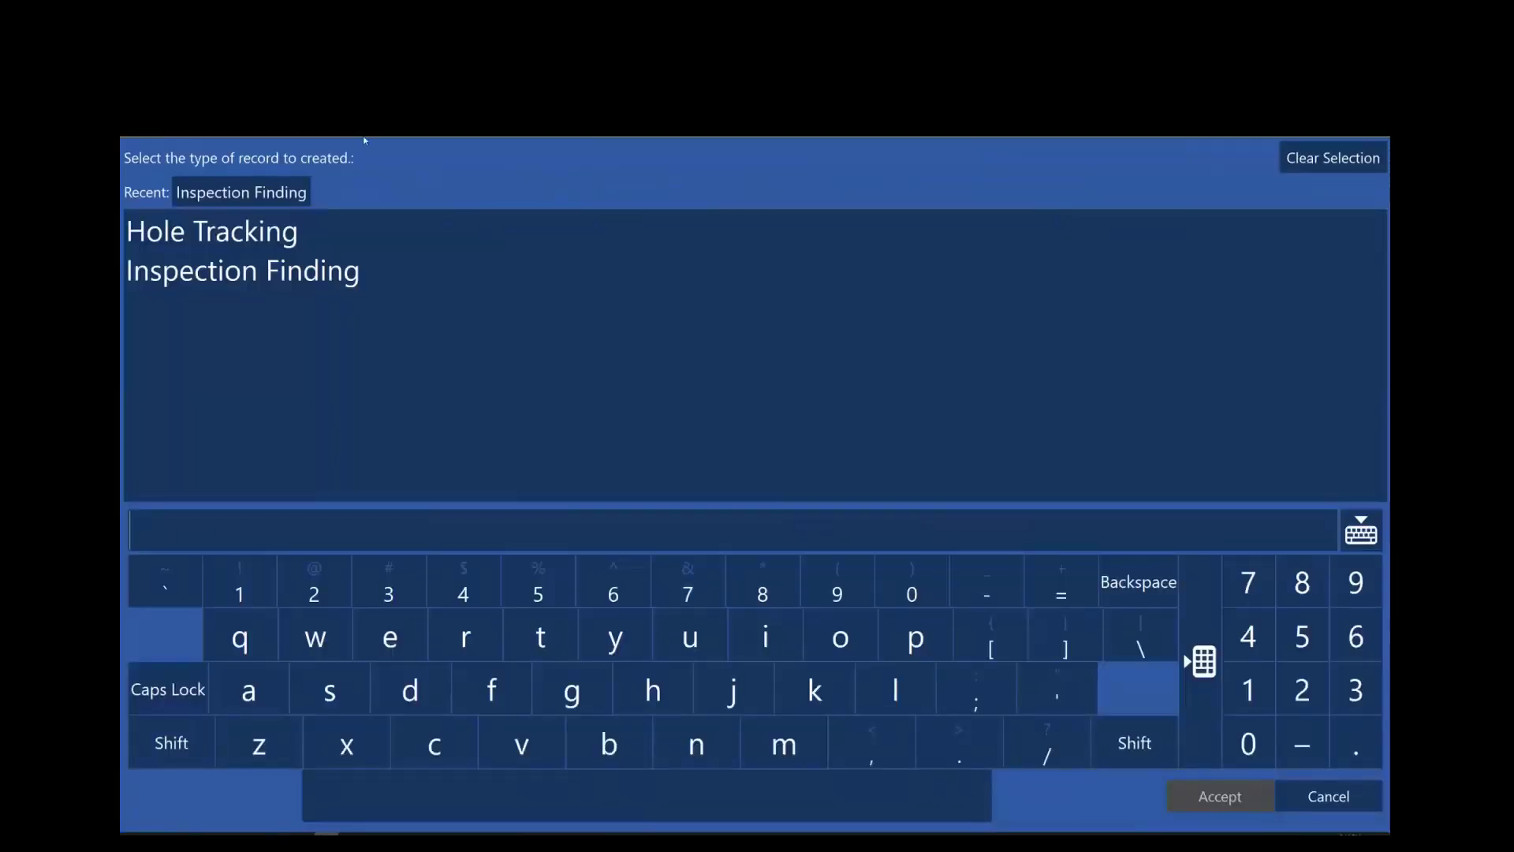
click(340, 272)
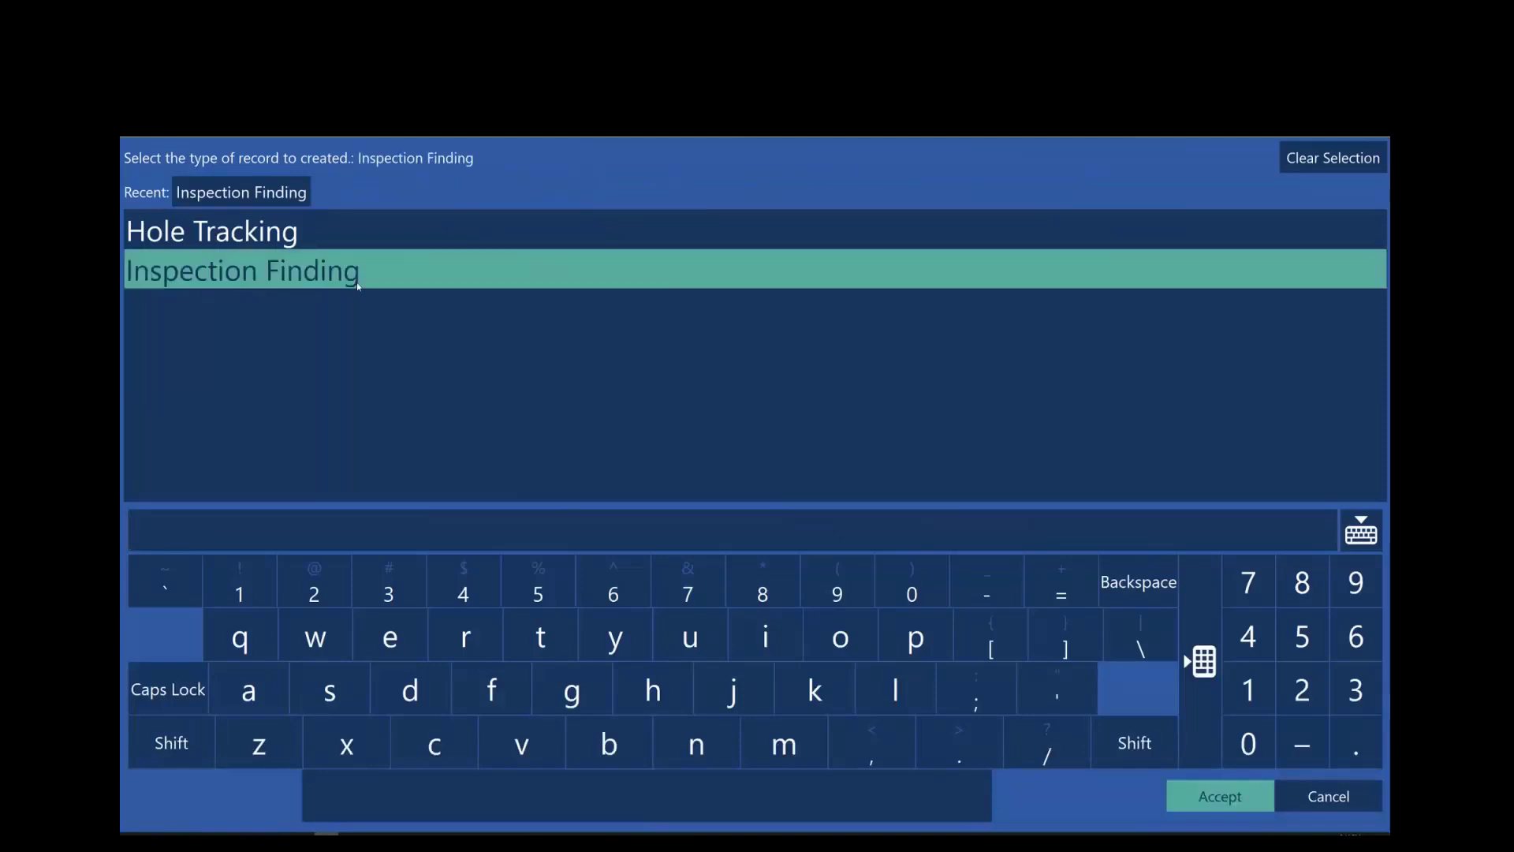
click(1220, 796)
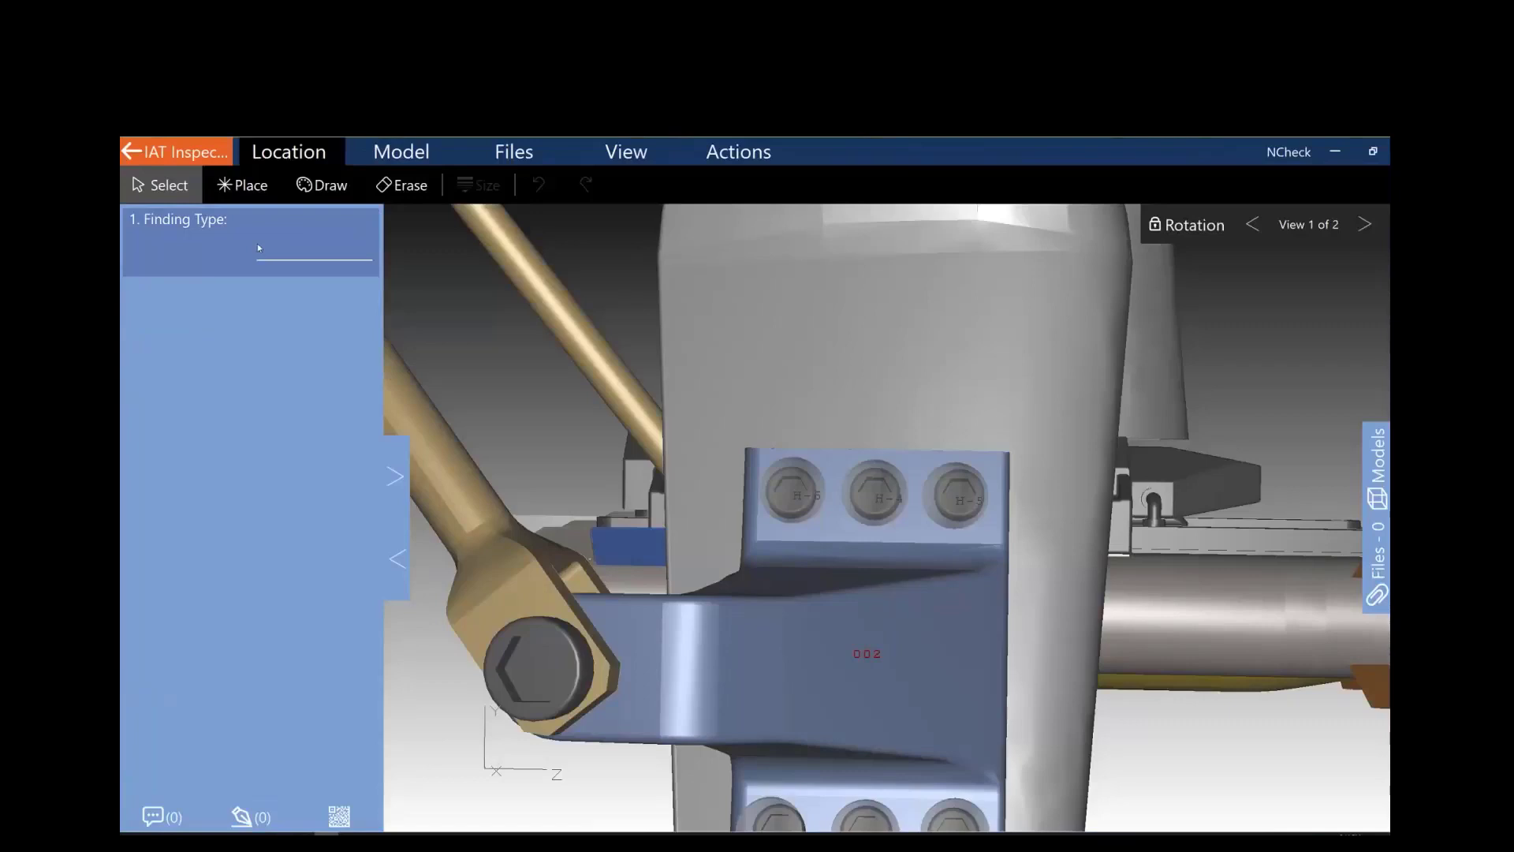
Step: Set the new record's finding type to Crack
click(264, 249)
click(200, 251)
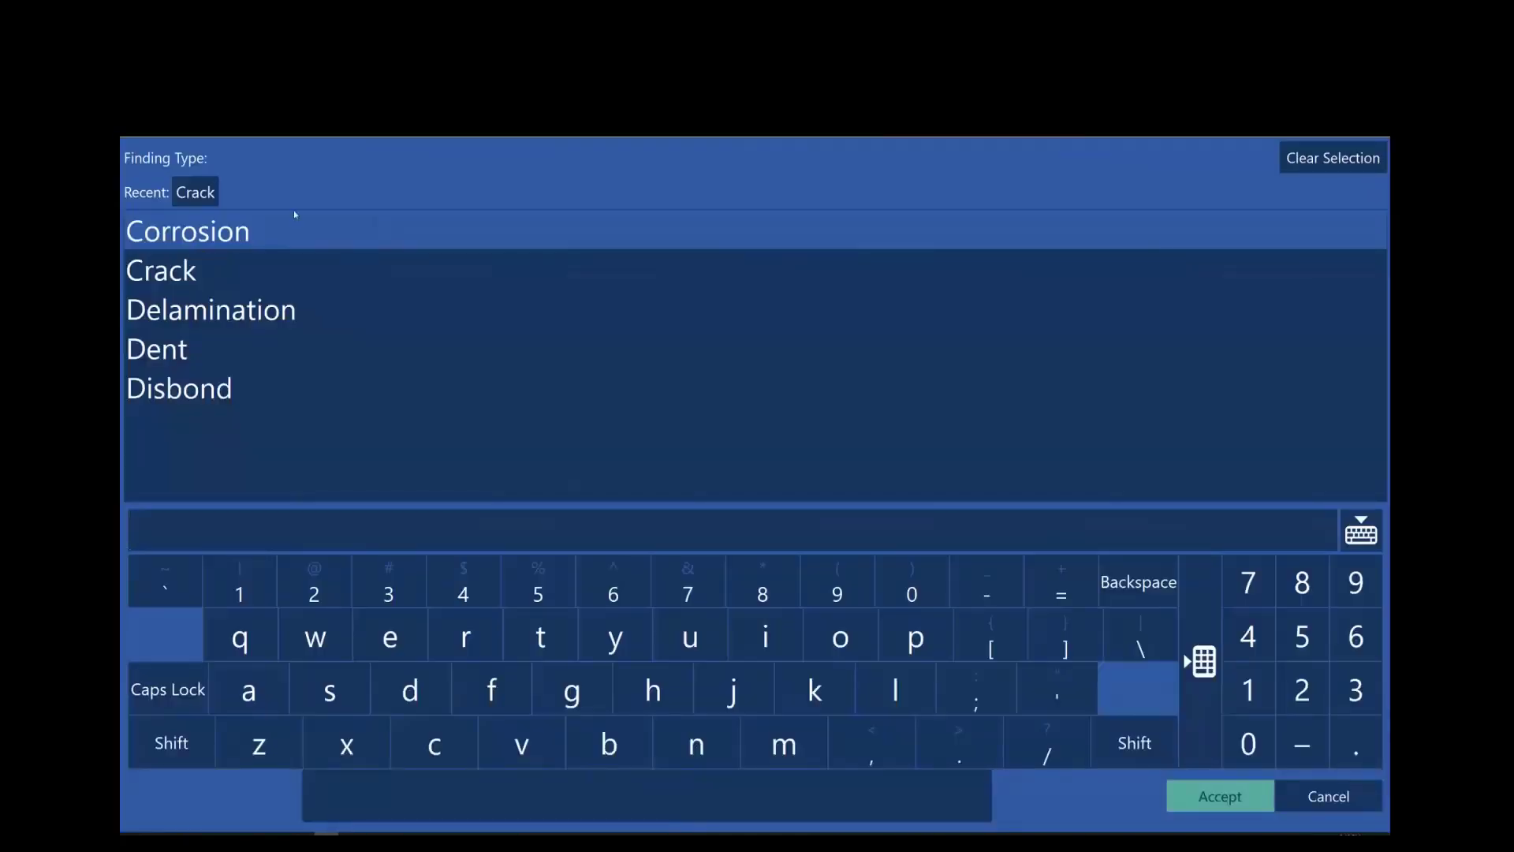
click(277, 269)
click(1239, 806)
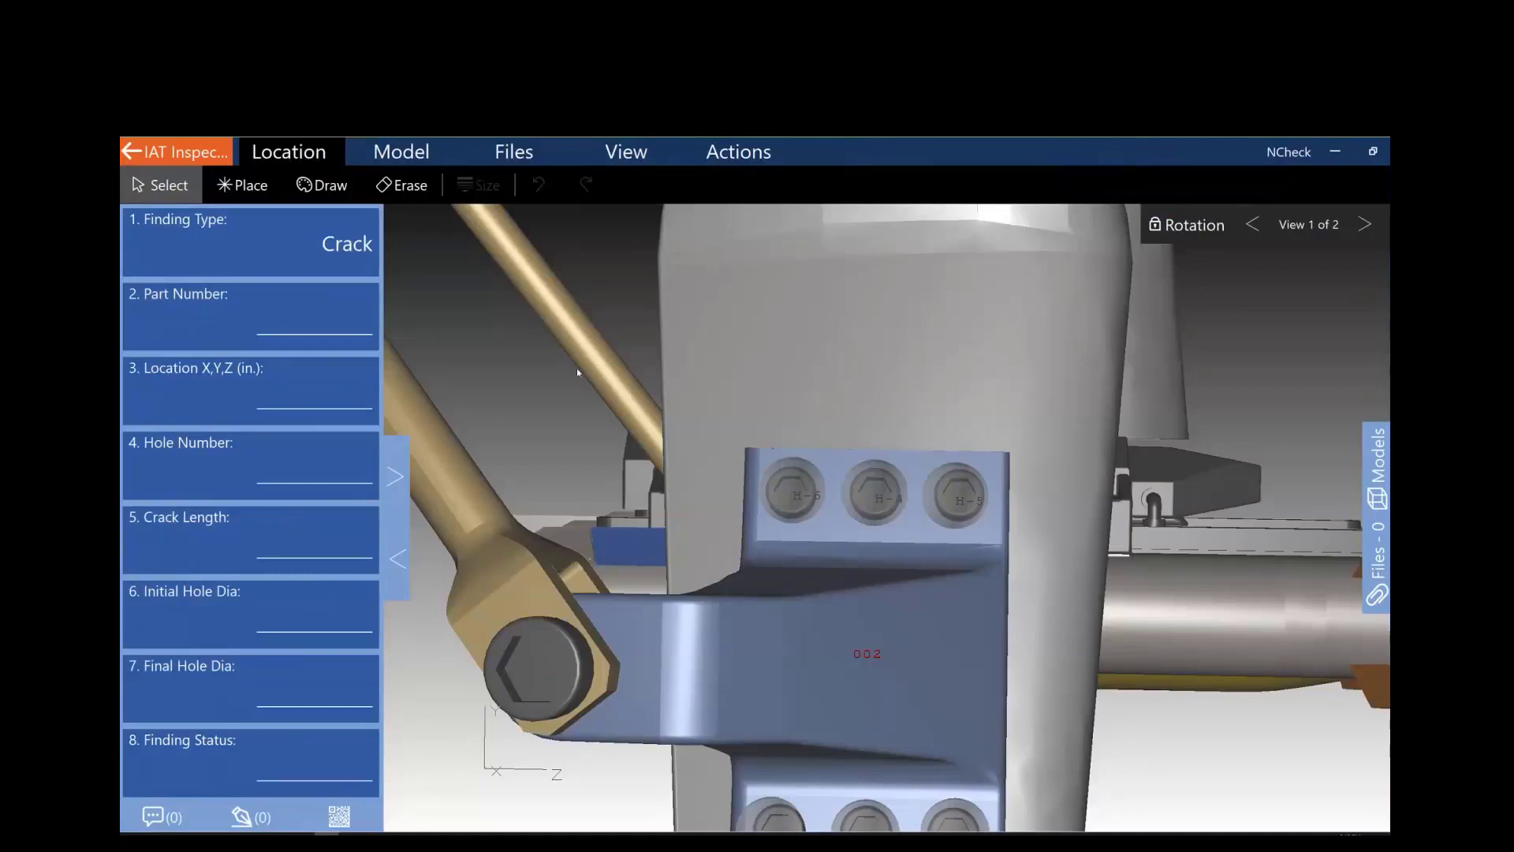
Step: Try Corrosion as the finding type and change it back to Crack
click(282, 258)
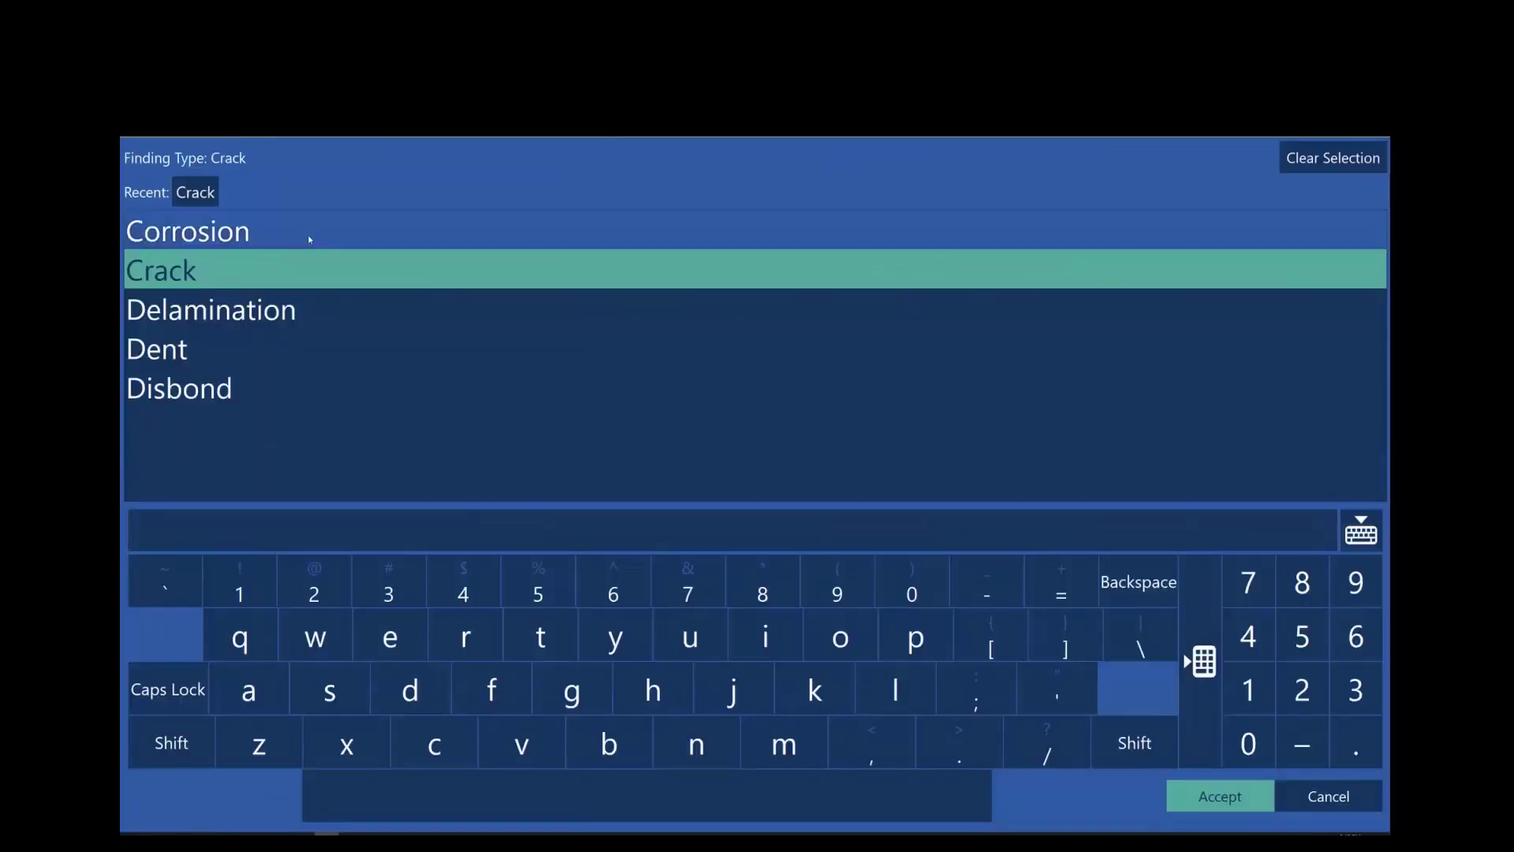
click(307, 234)
click(1218, 796)
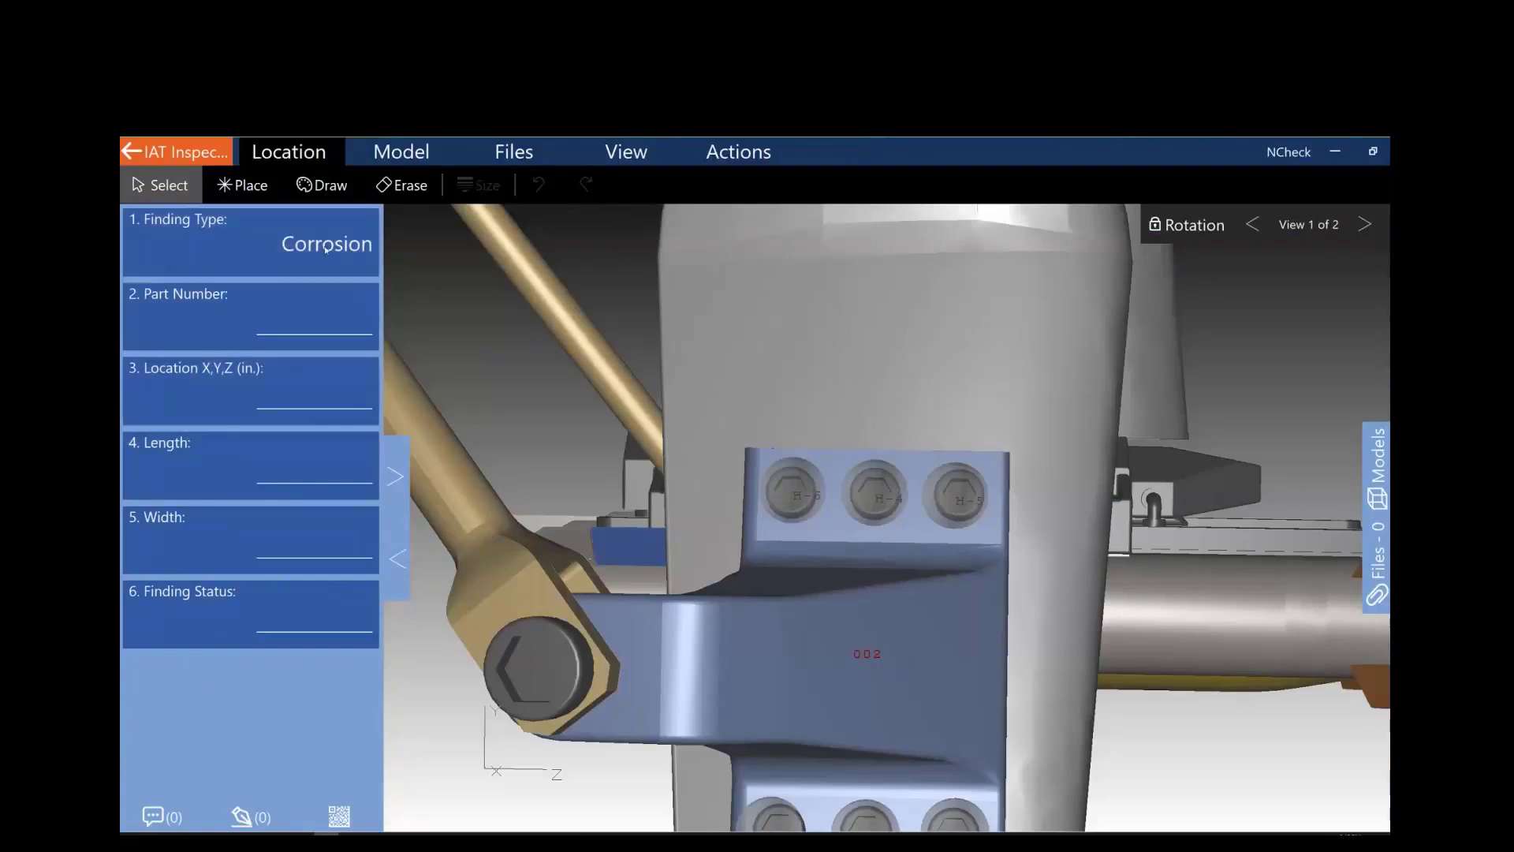
click(270, 254)
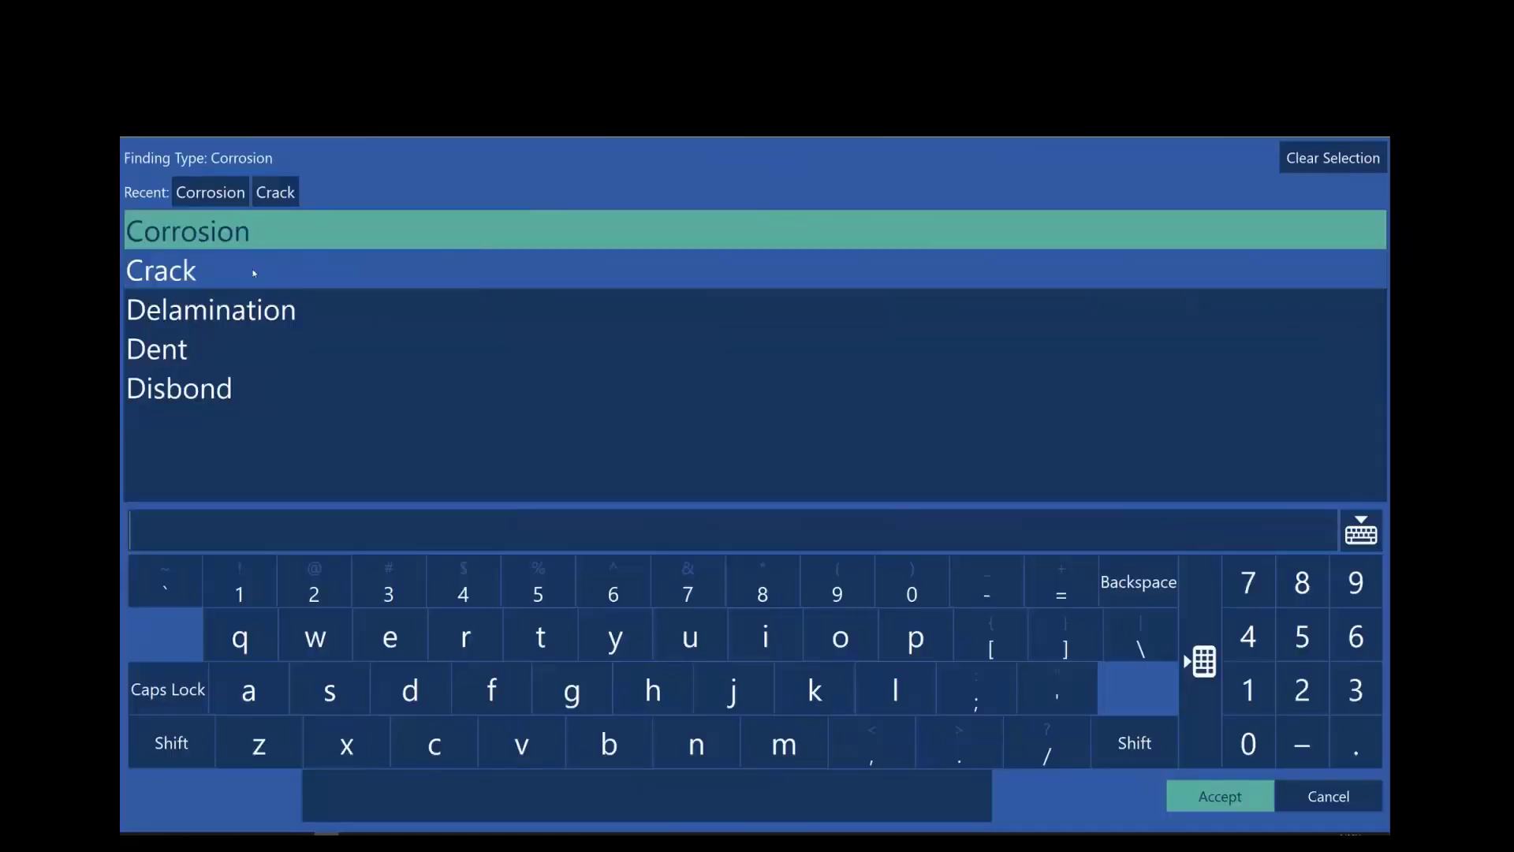
click(946, 271)
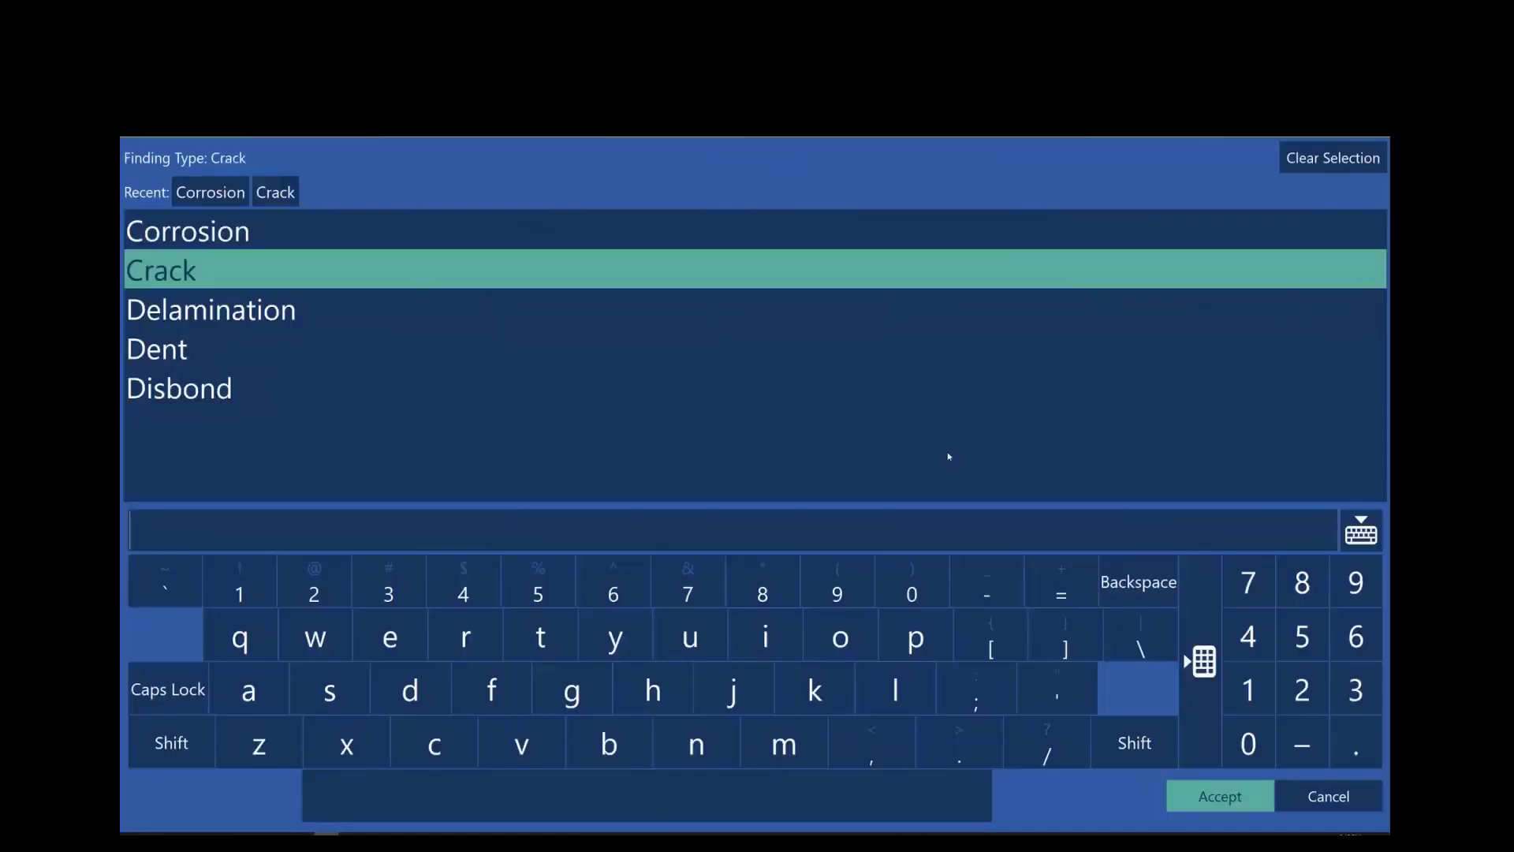
click(1221, 798)
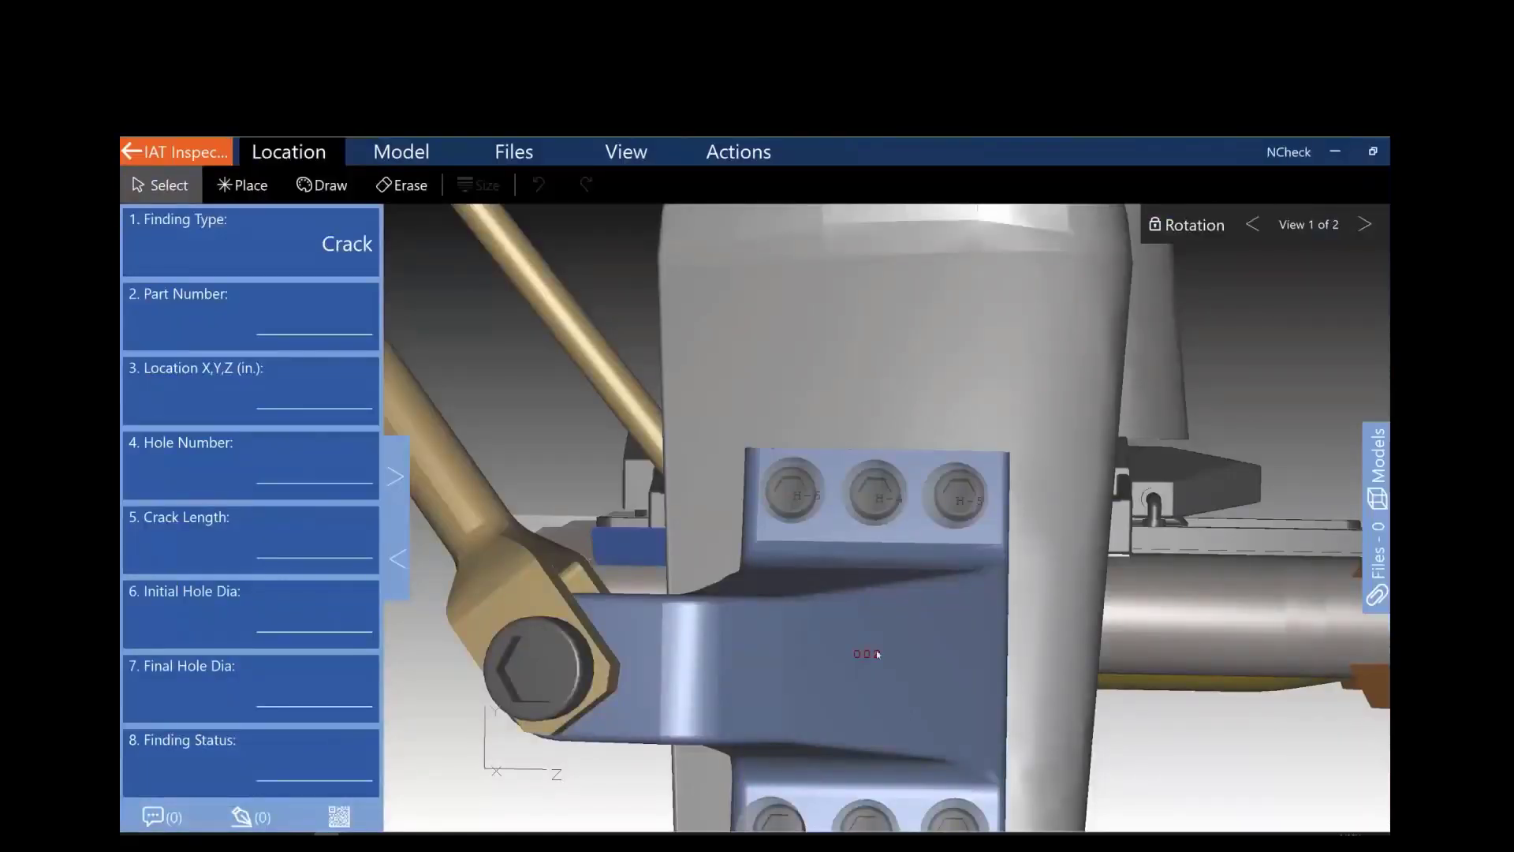
Step: Select the blue bracket marked 002 on the model and fill the part number with its LGLWR02-001
click(864, 668)
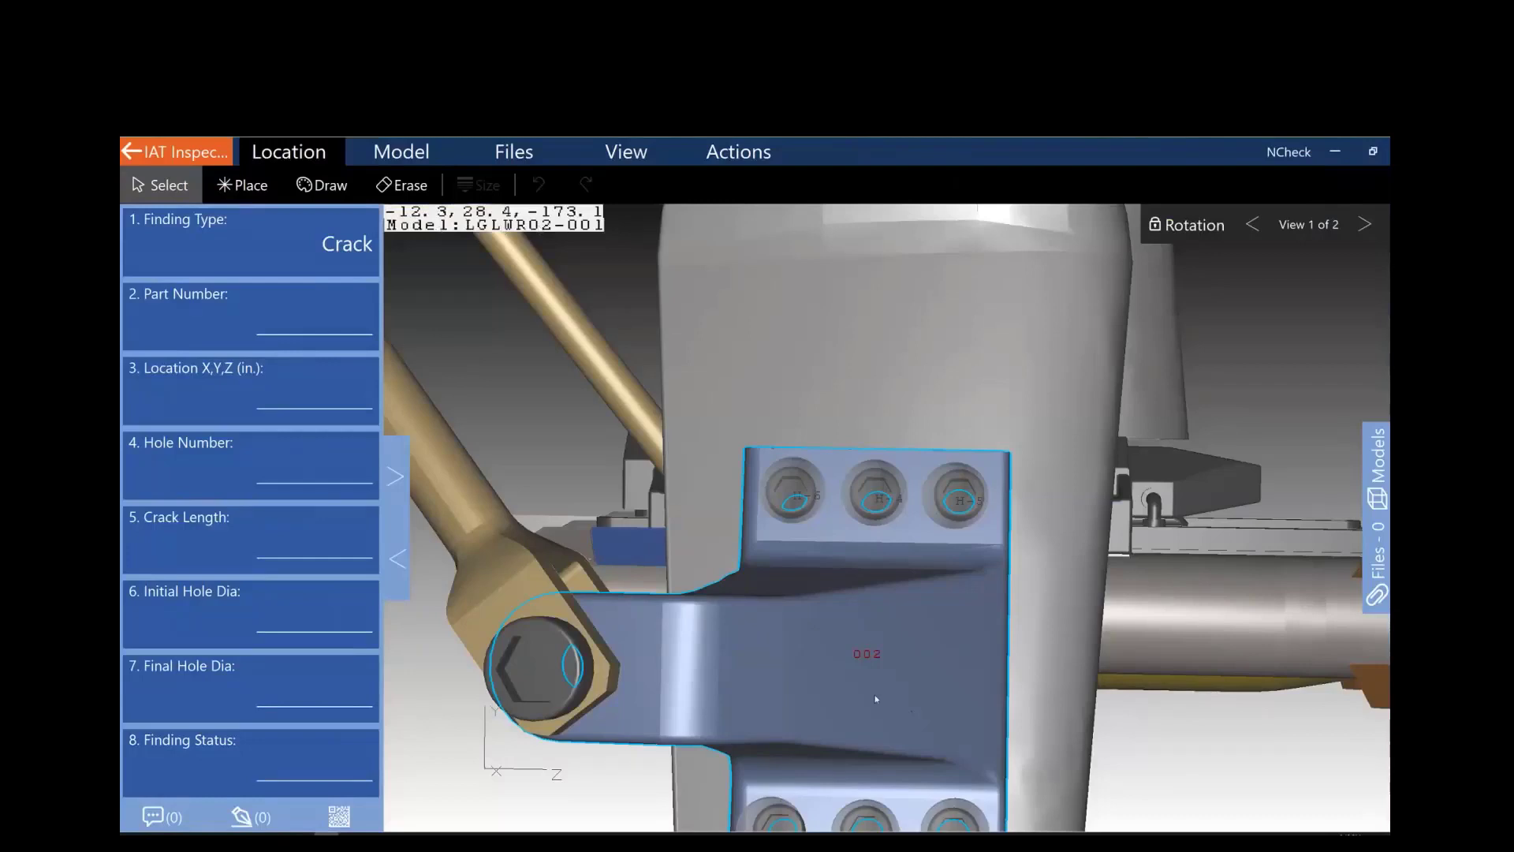
click(241, 324)
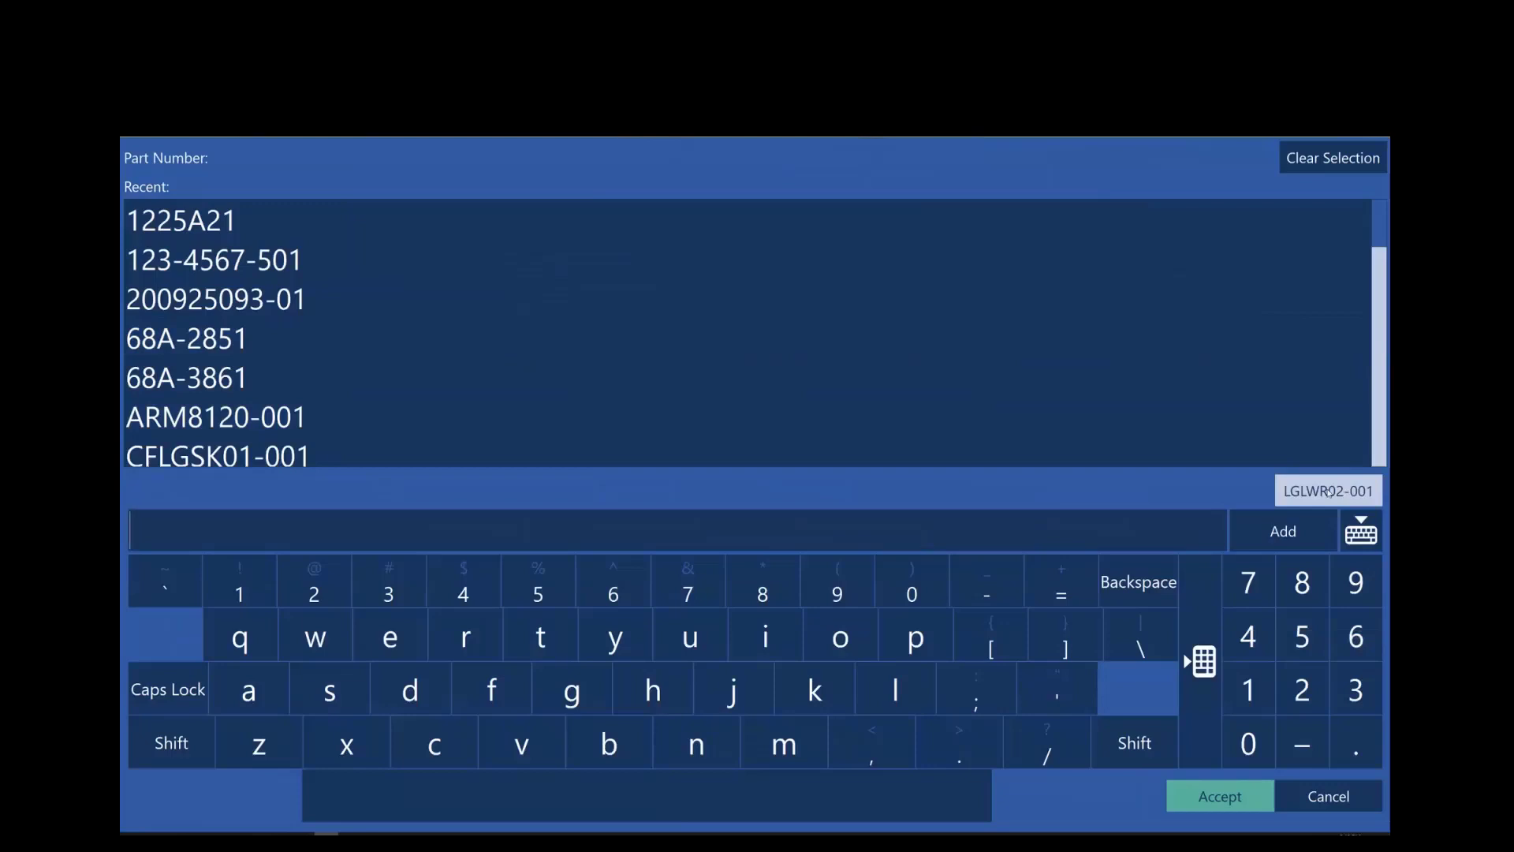
click(1329, 491)
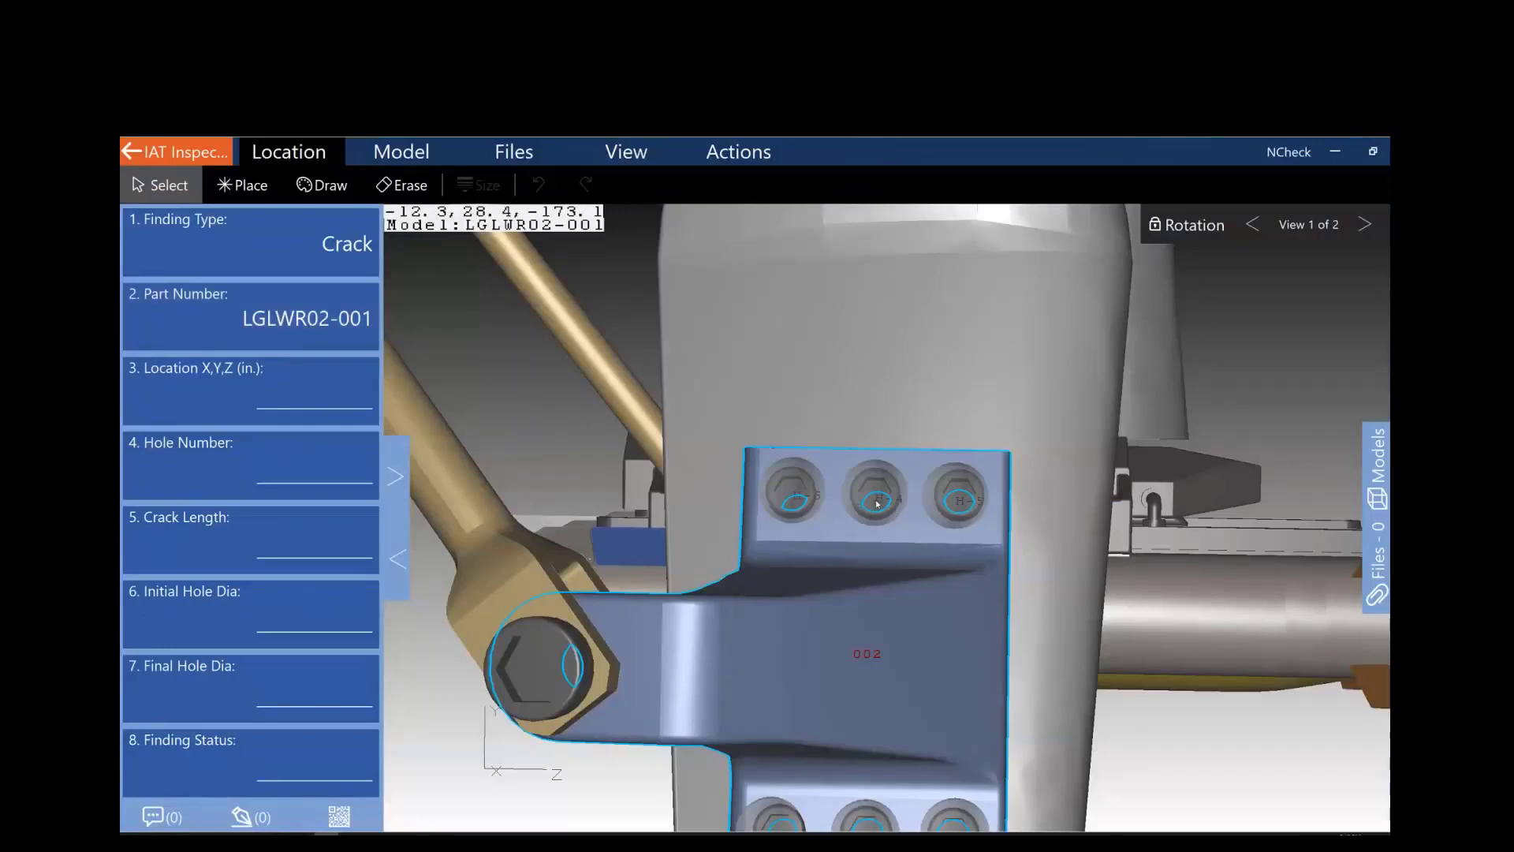
Step: Place the finding's location on the bracket's upper middle hole, accepting inspection point 002 and hole number H-4
click(246, 187)
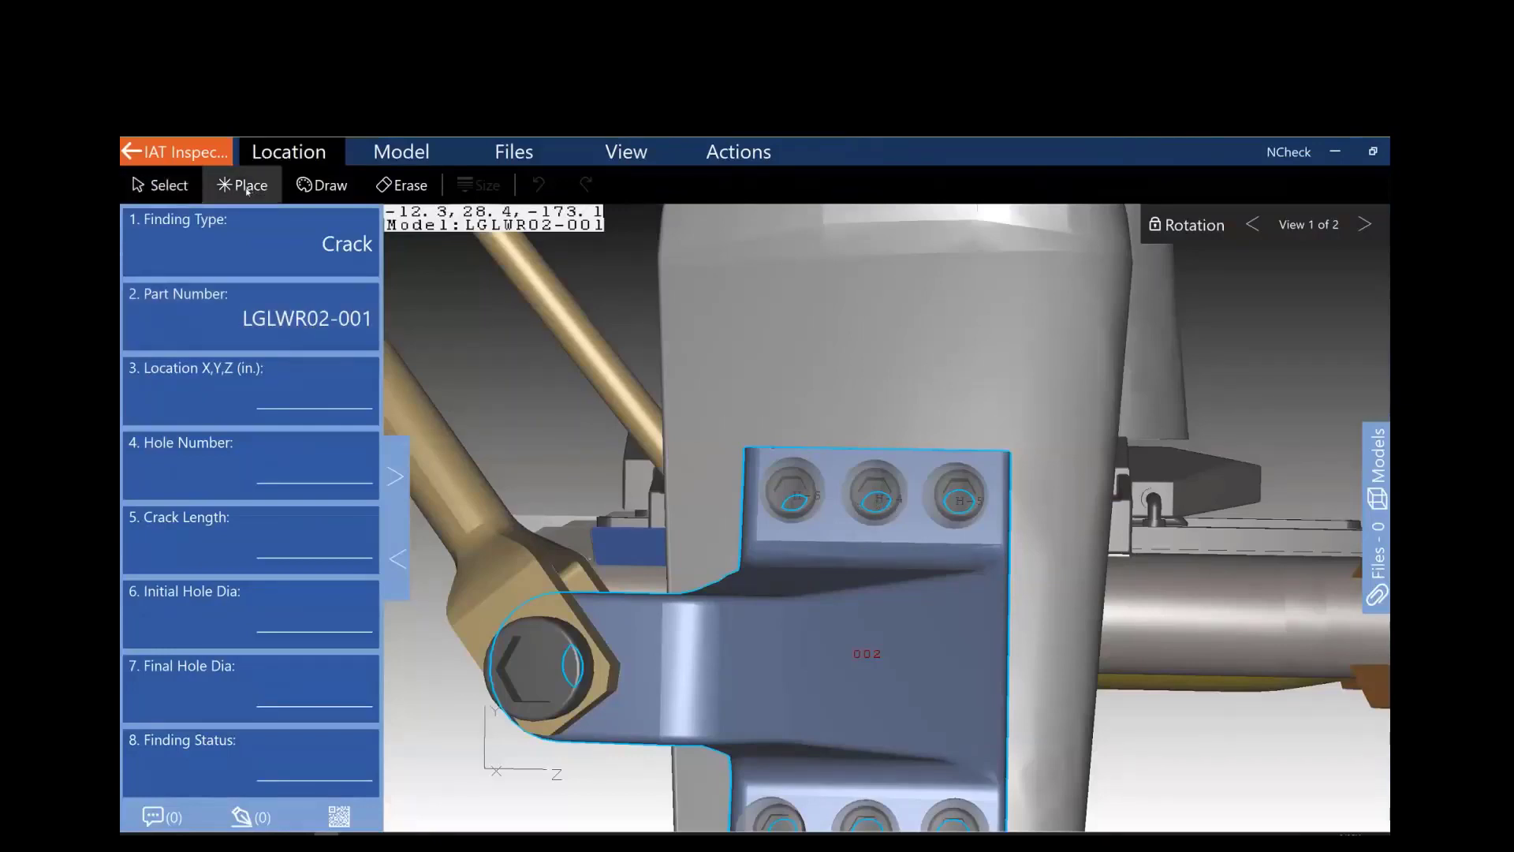
click(875, 499)
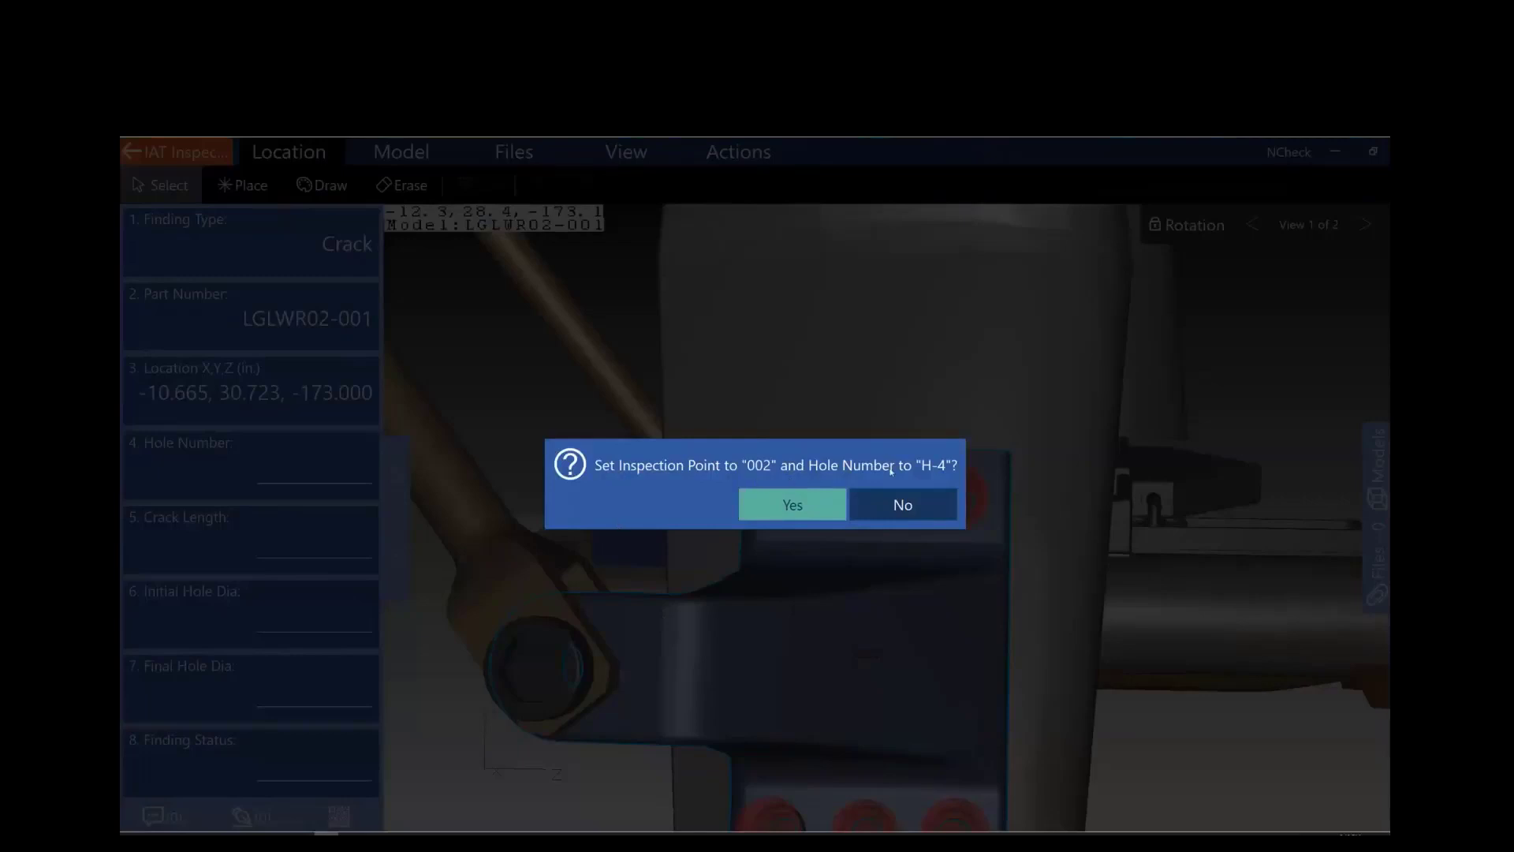
click(815, 494)
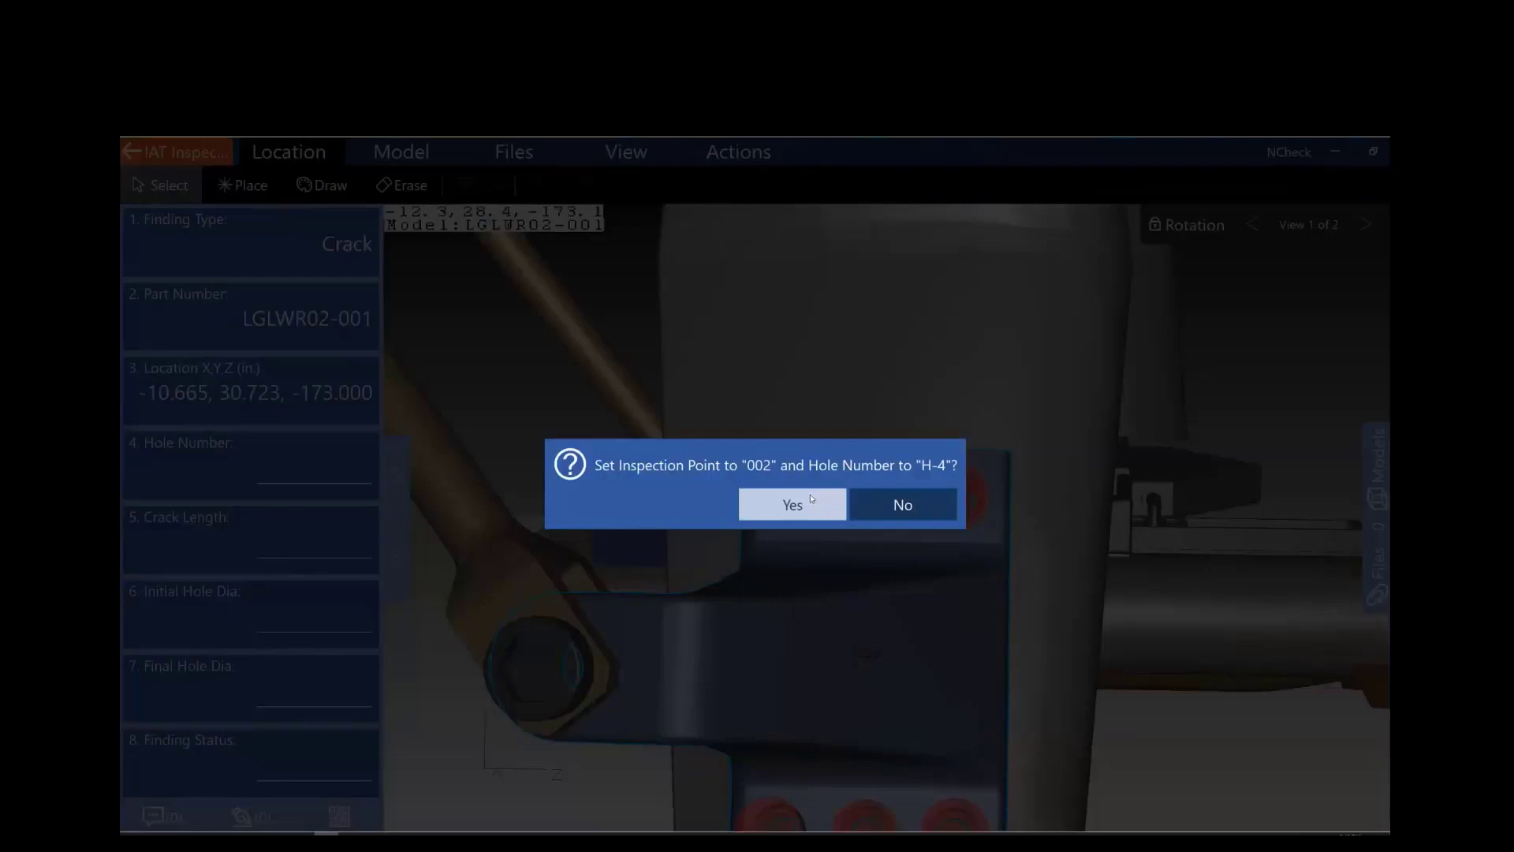
click(764, 505)
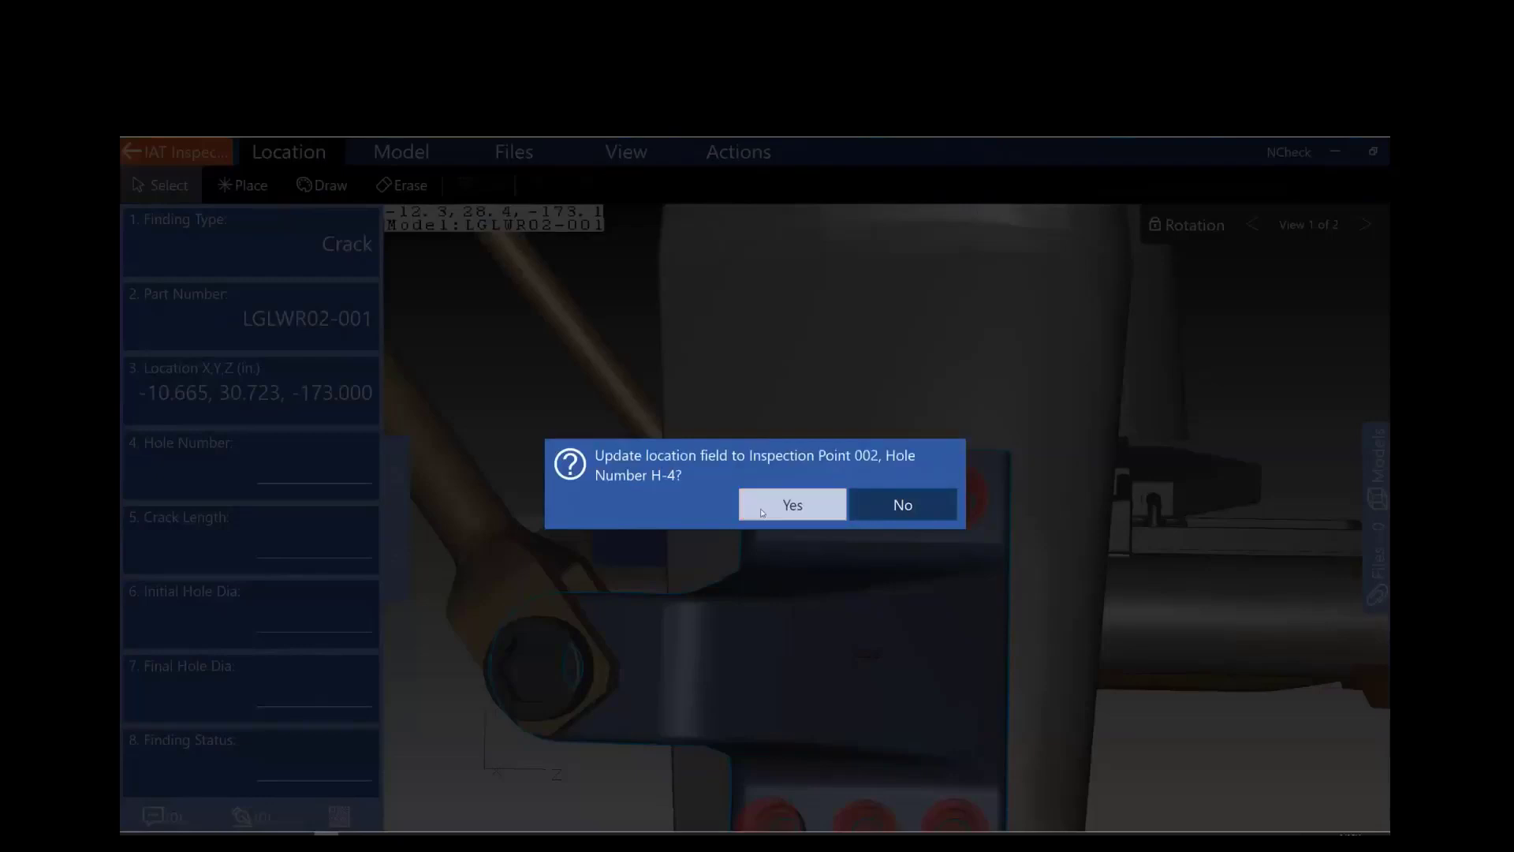
click(801, 508)
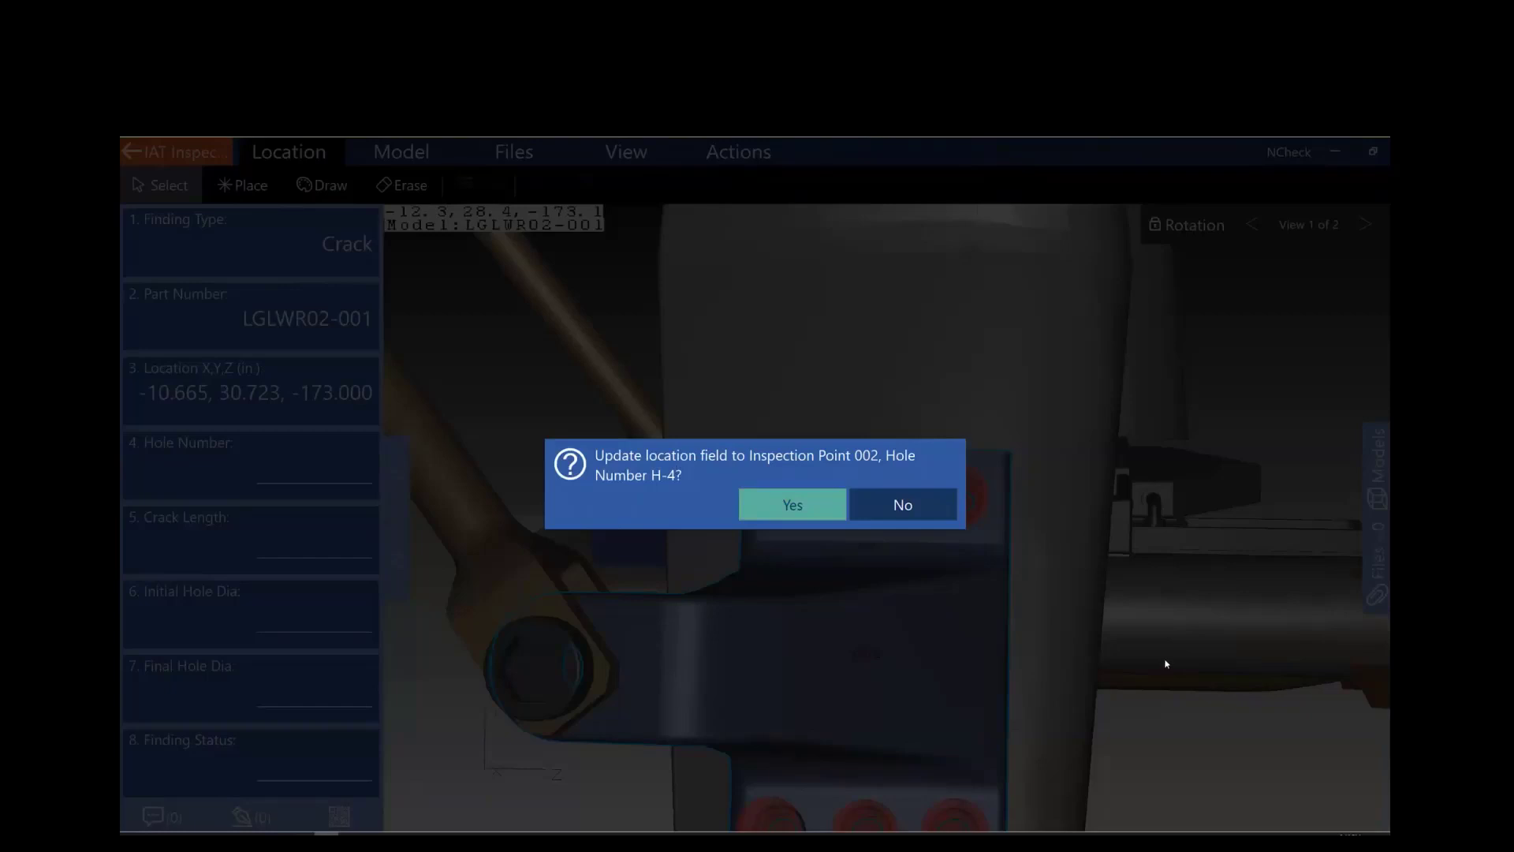
key(XF86AudioLowerVolume)
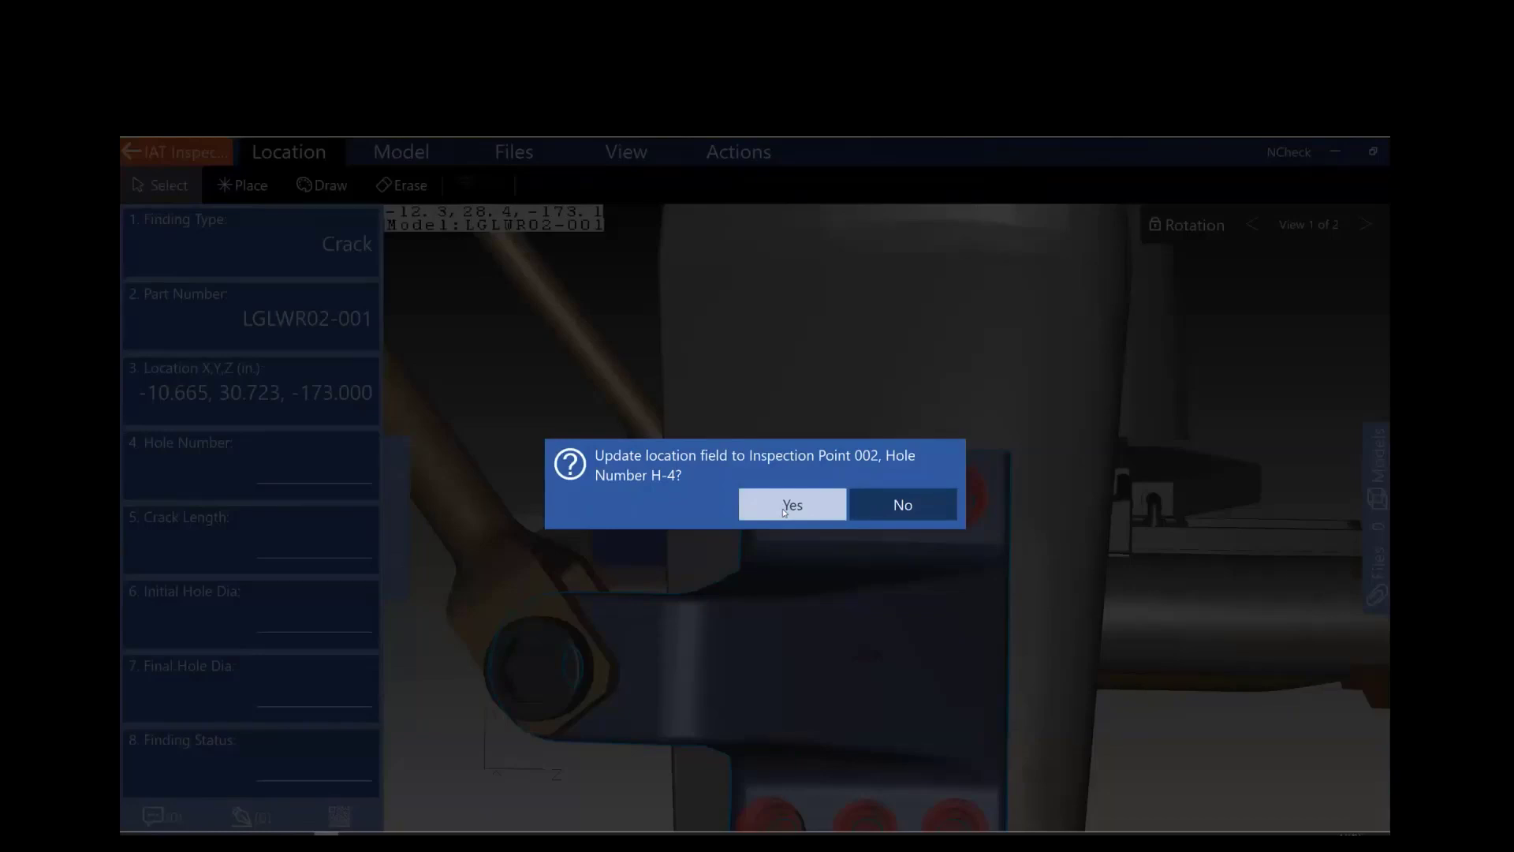
click(785, 508)
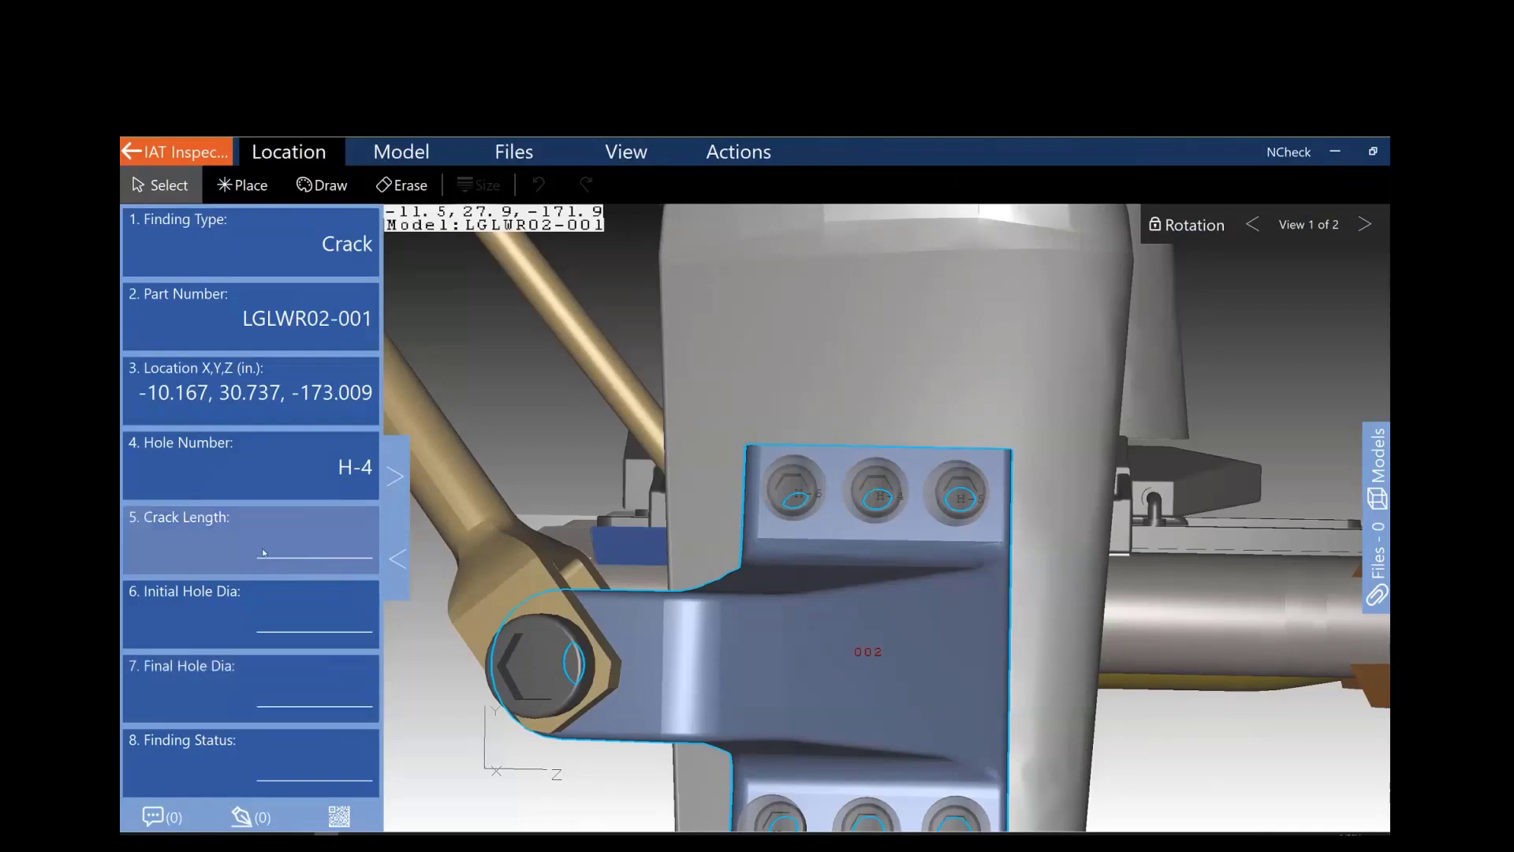
Step: Set the crack length to 0.125 and draw a short crack line on the bracket beside hole H-4
click(314, 551)
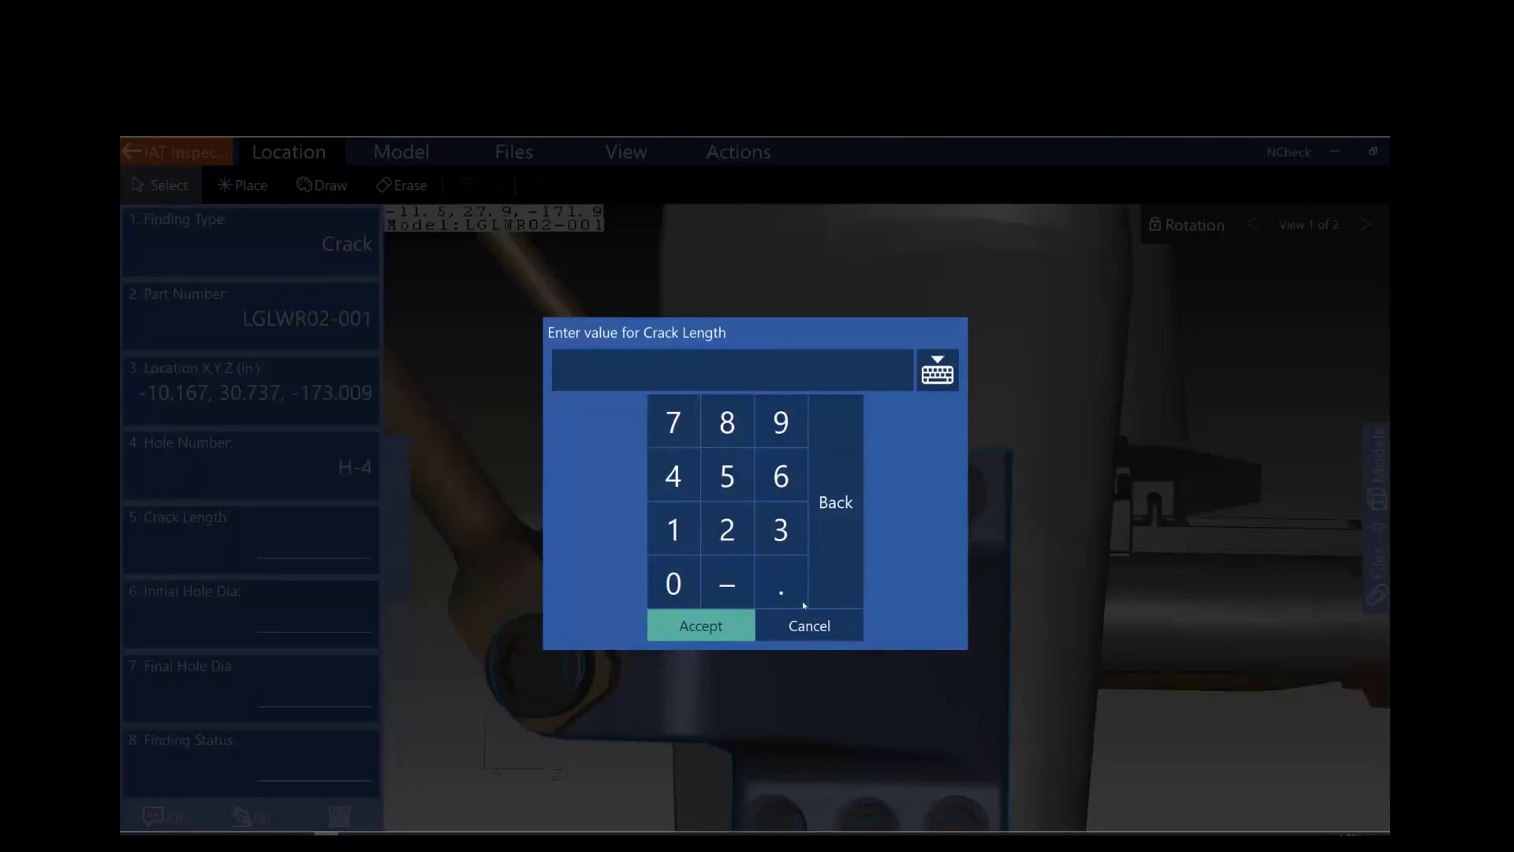
text(.125)
click(701, 625)
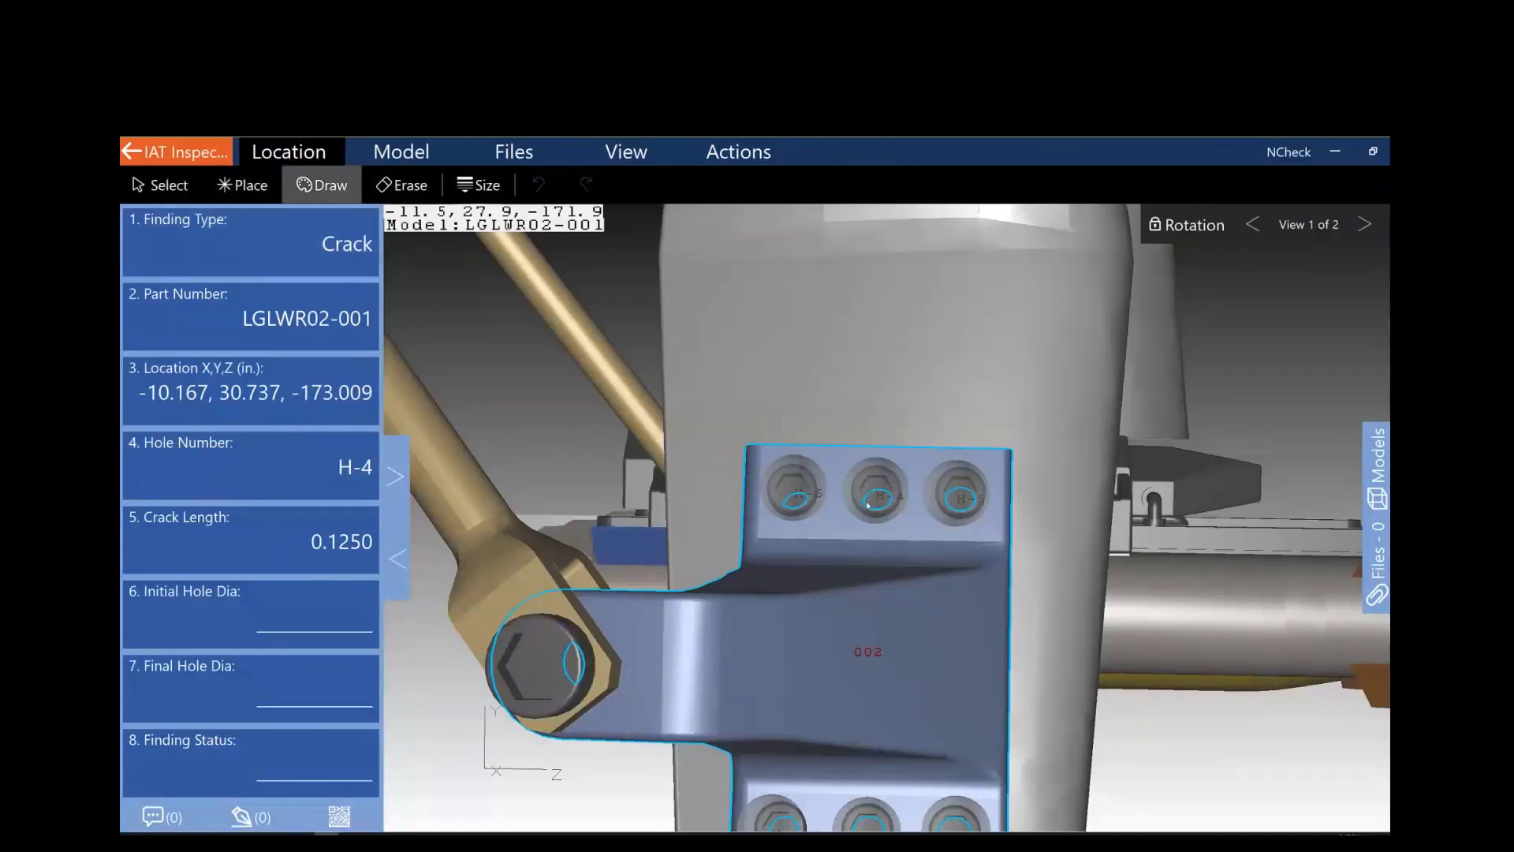
drag(855, 513, 822, 525)
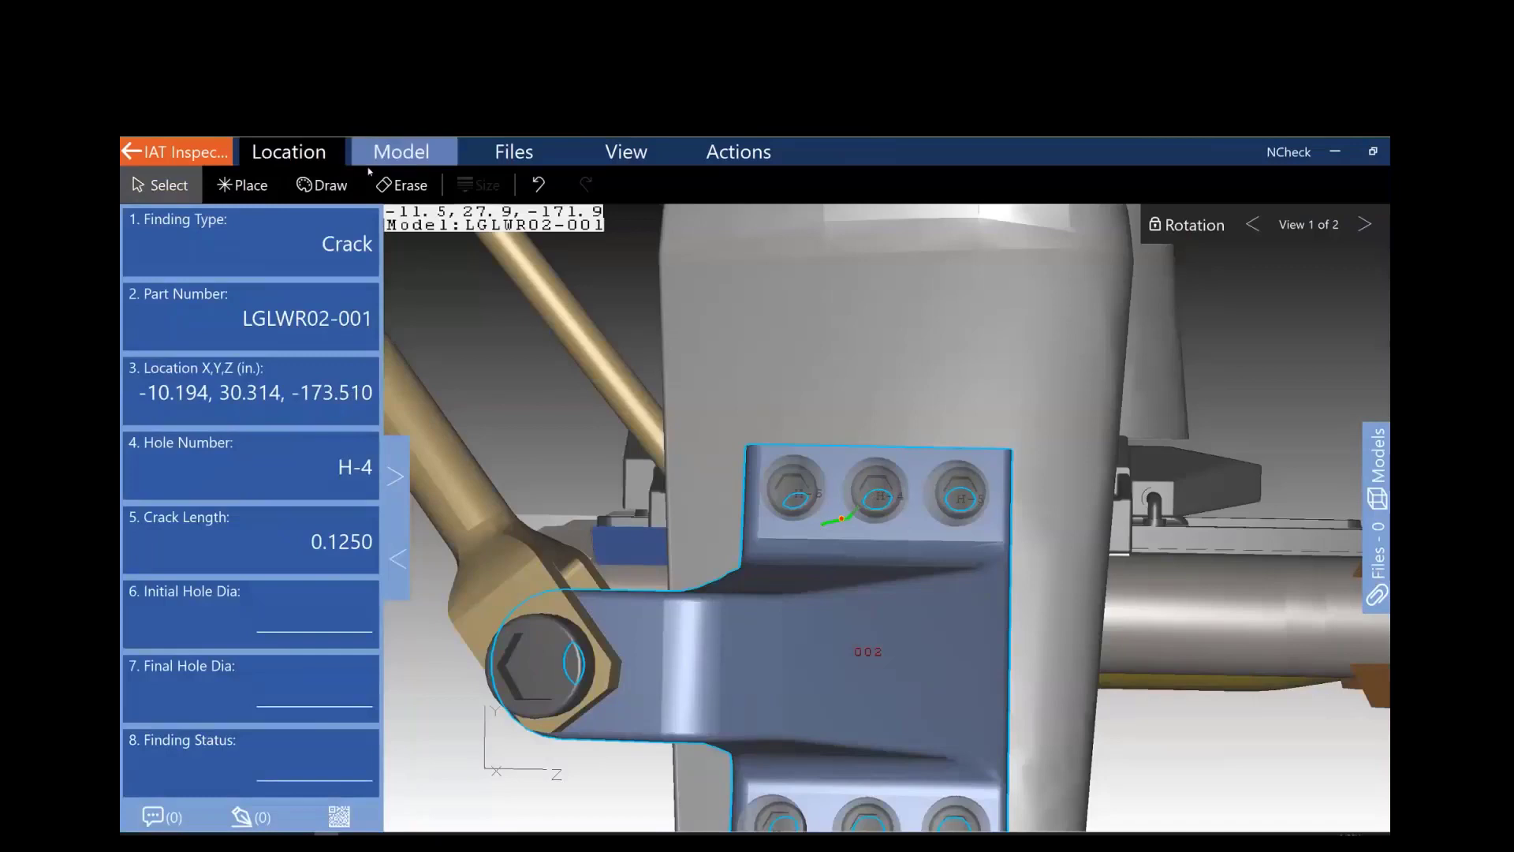
Step: Photograph the subject with the device's other camera and attach the picture to the crack finding
click(489, 149)
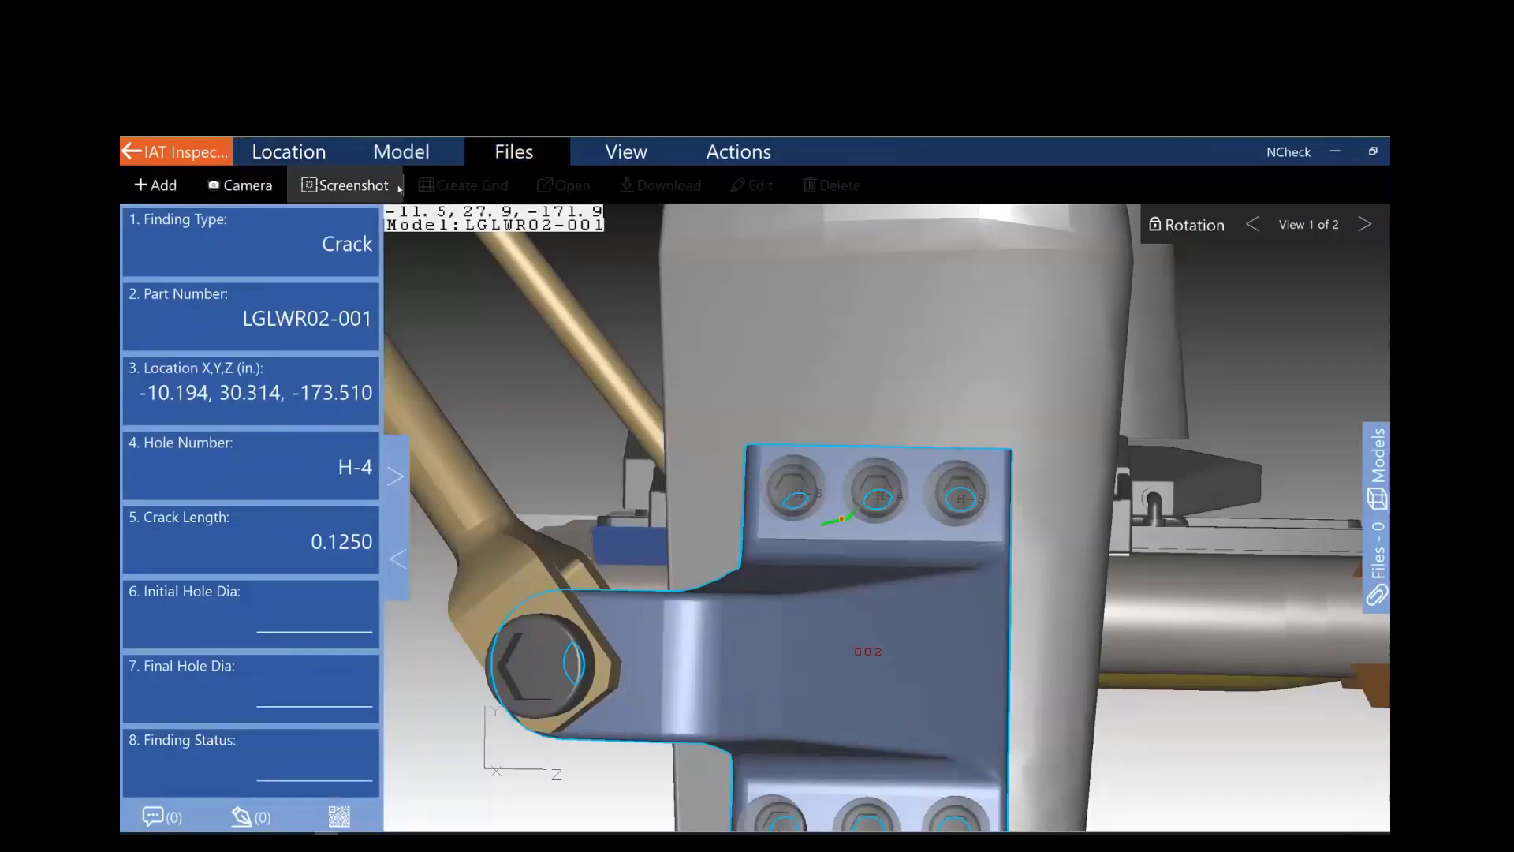
click(246, 188)
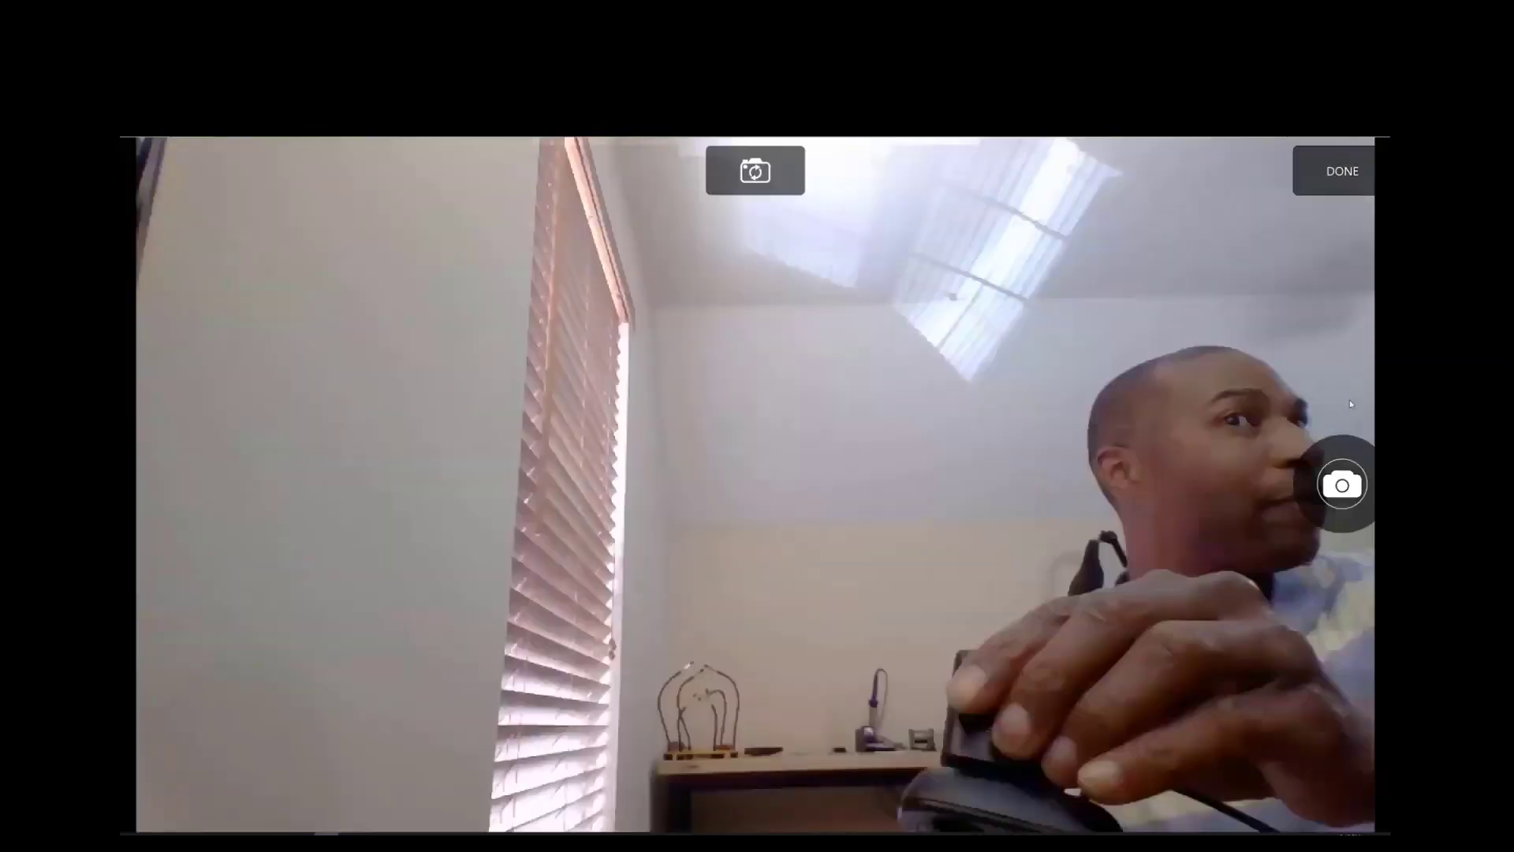
key(Escape)
click(247, 188)
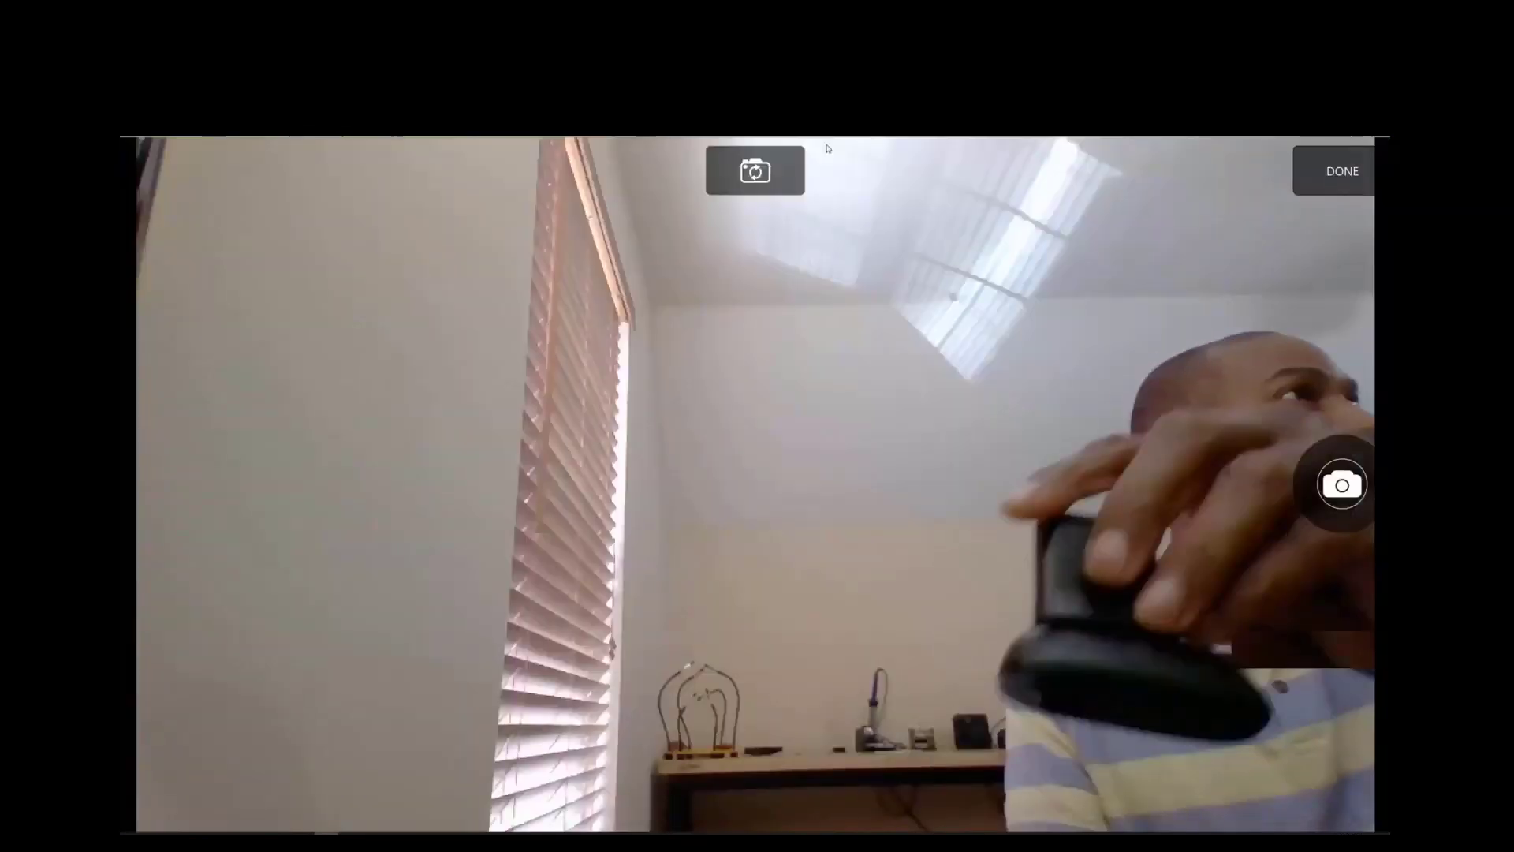
click(755, 170)
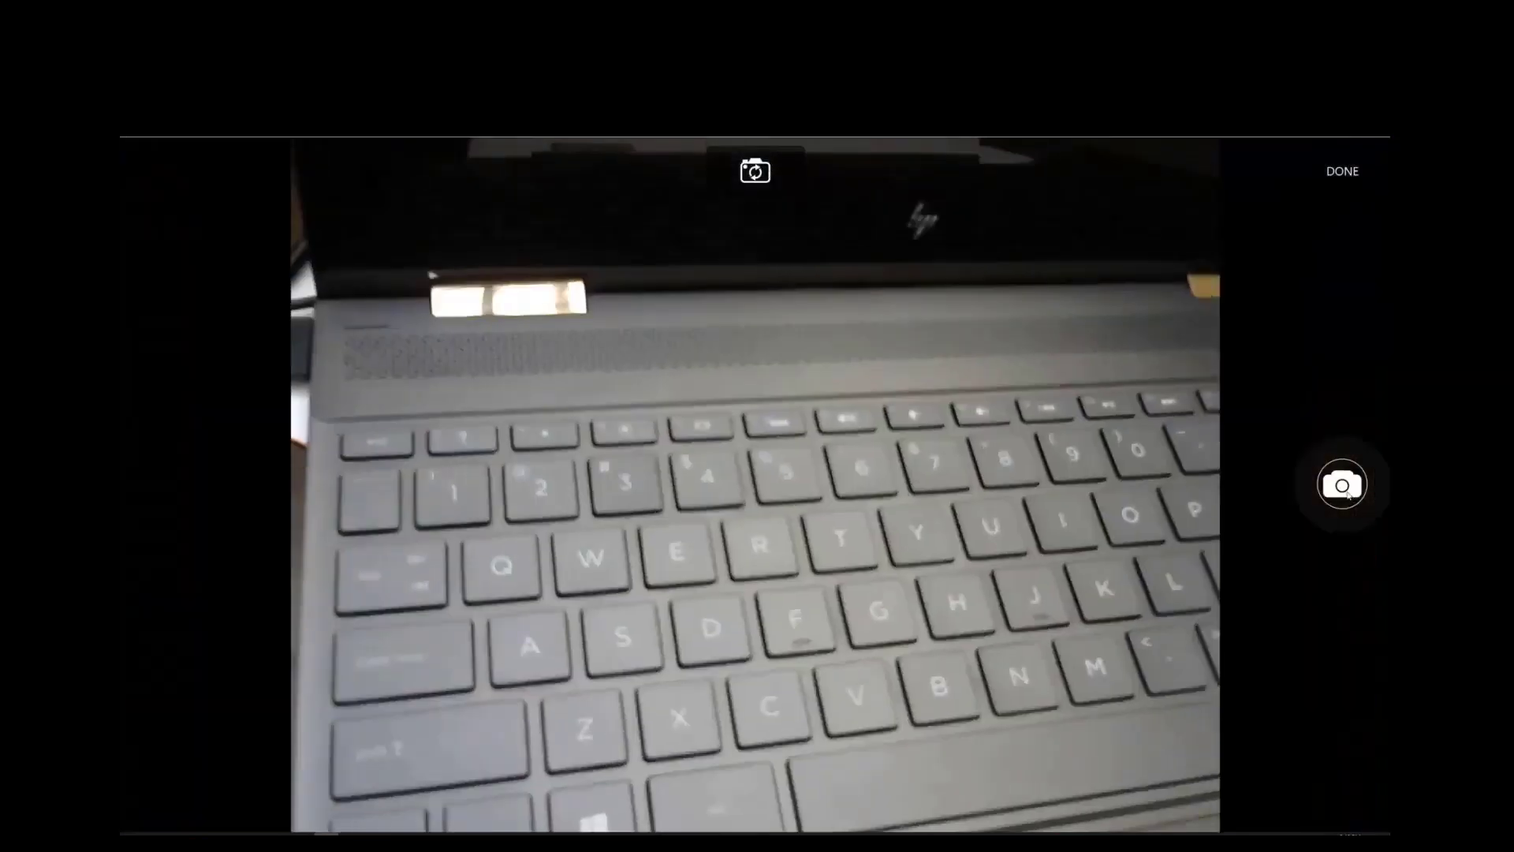
click(1352, 495)
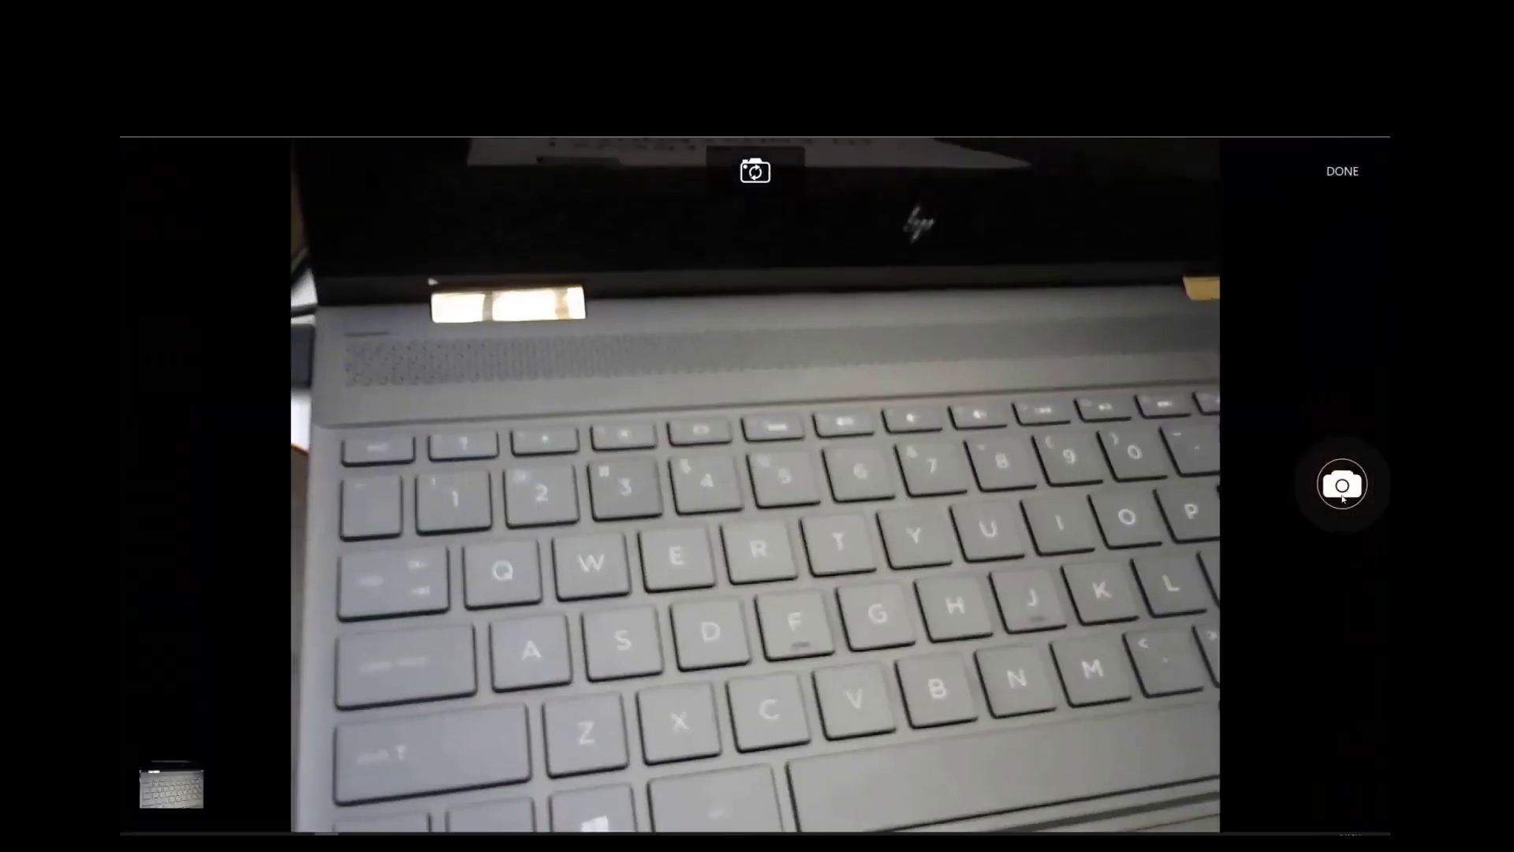
click(1342, 171)
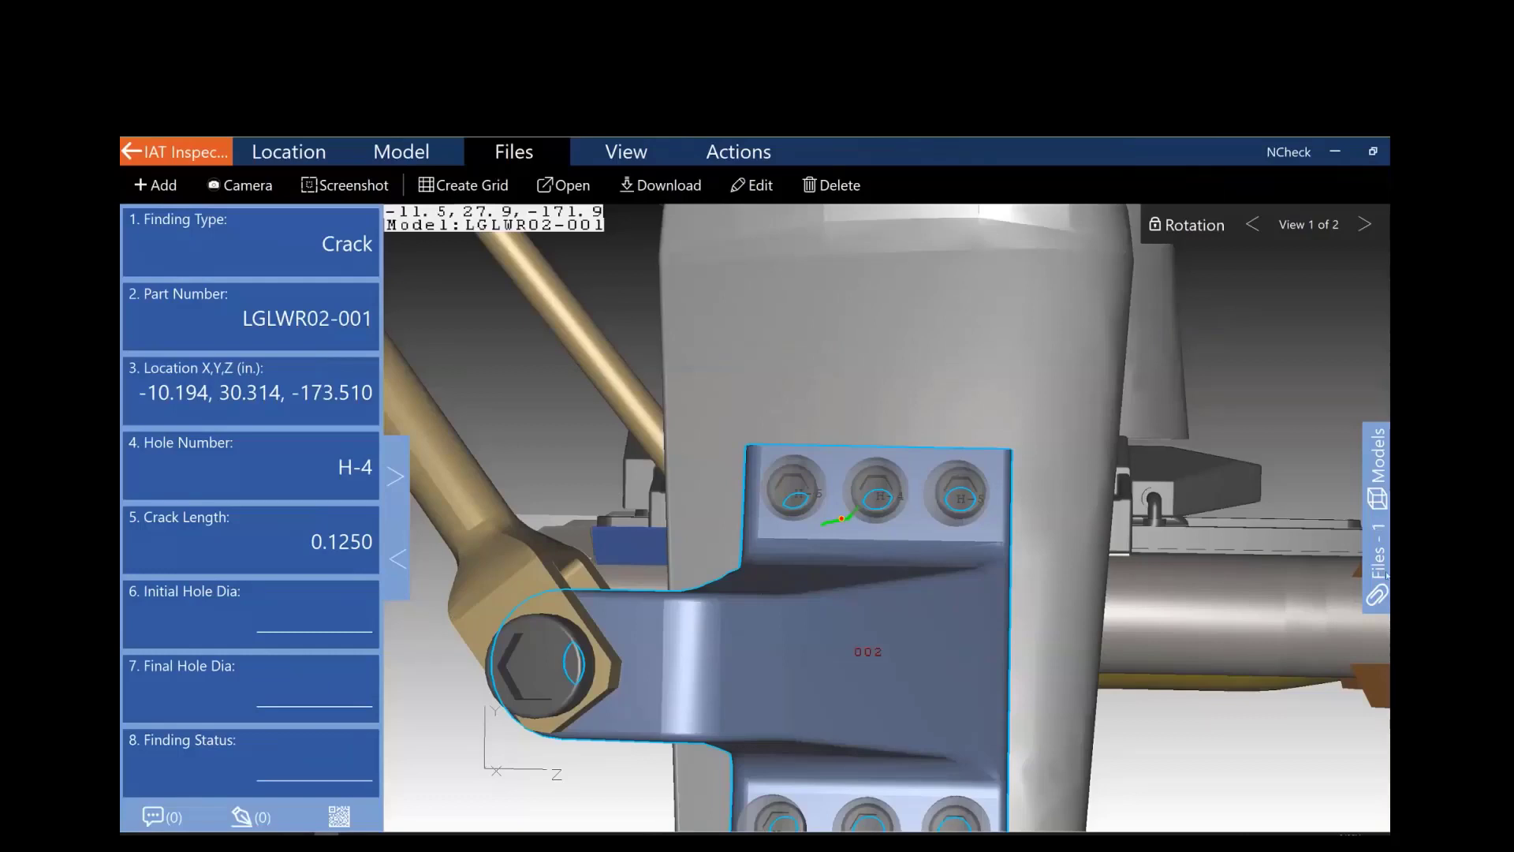
click(1376, 567)
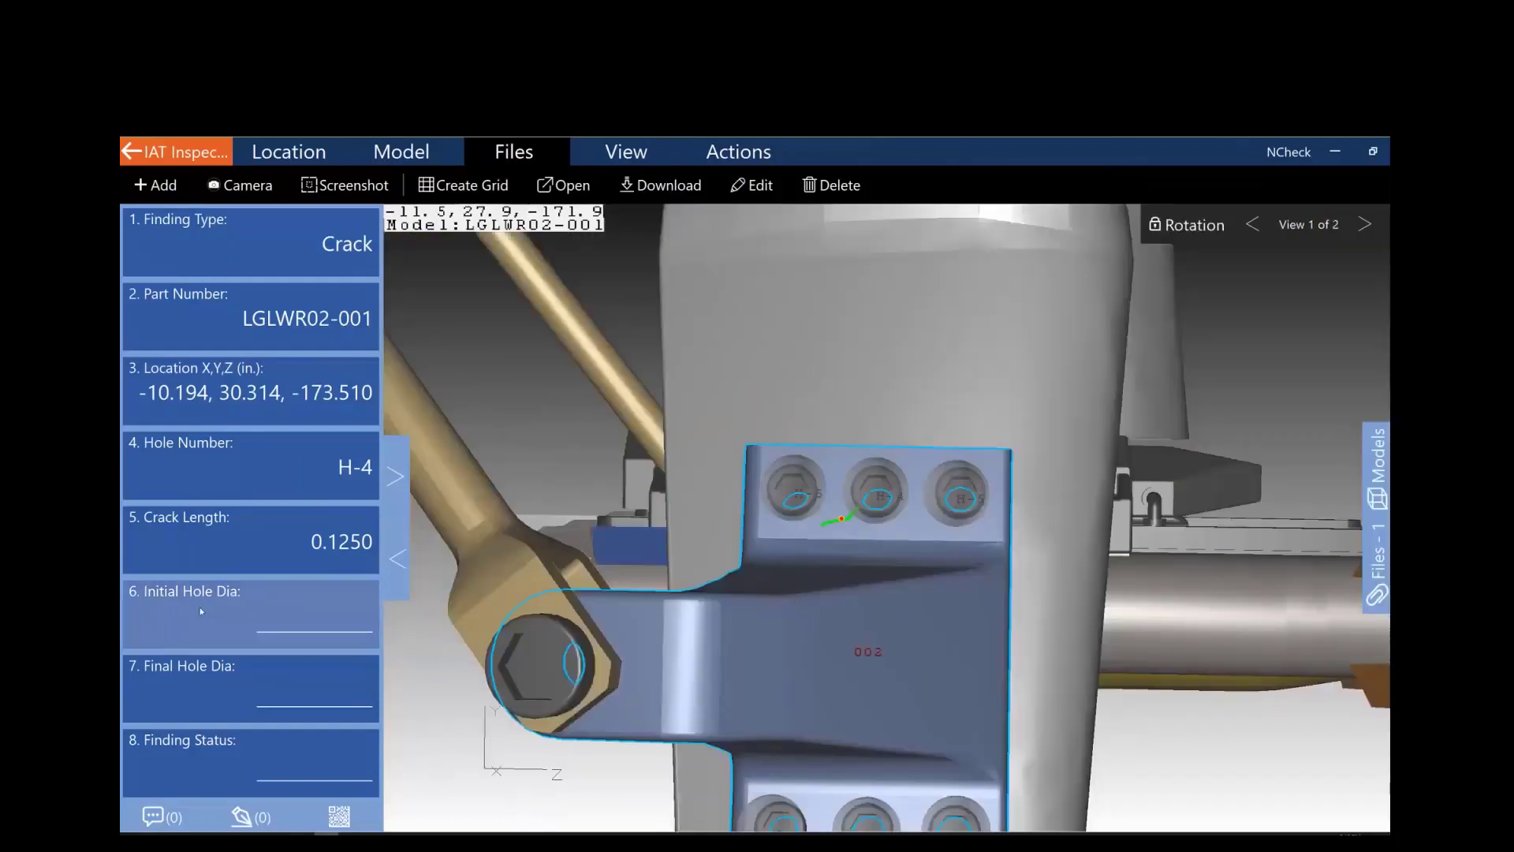
Step: Set the finding's initial hole diameter to 0.25
click(201, 611)
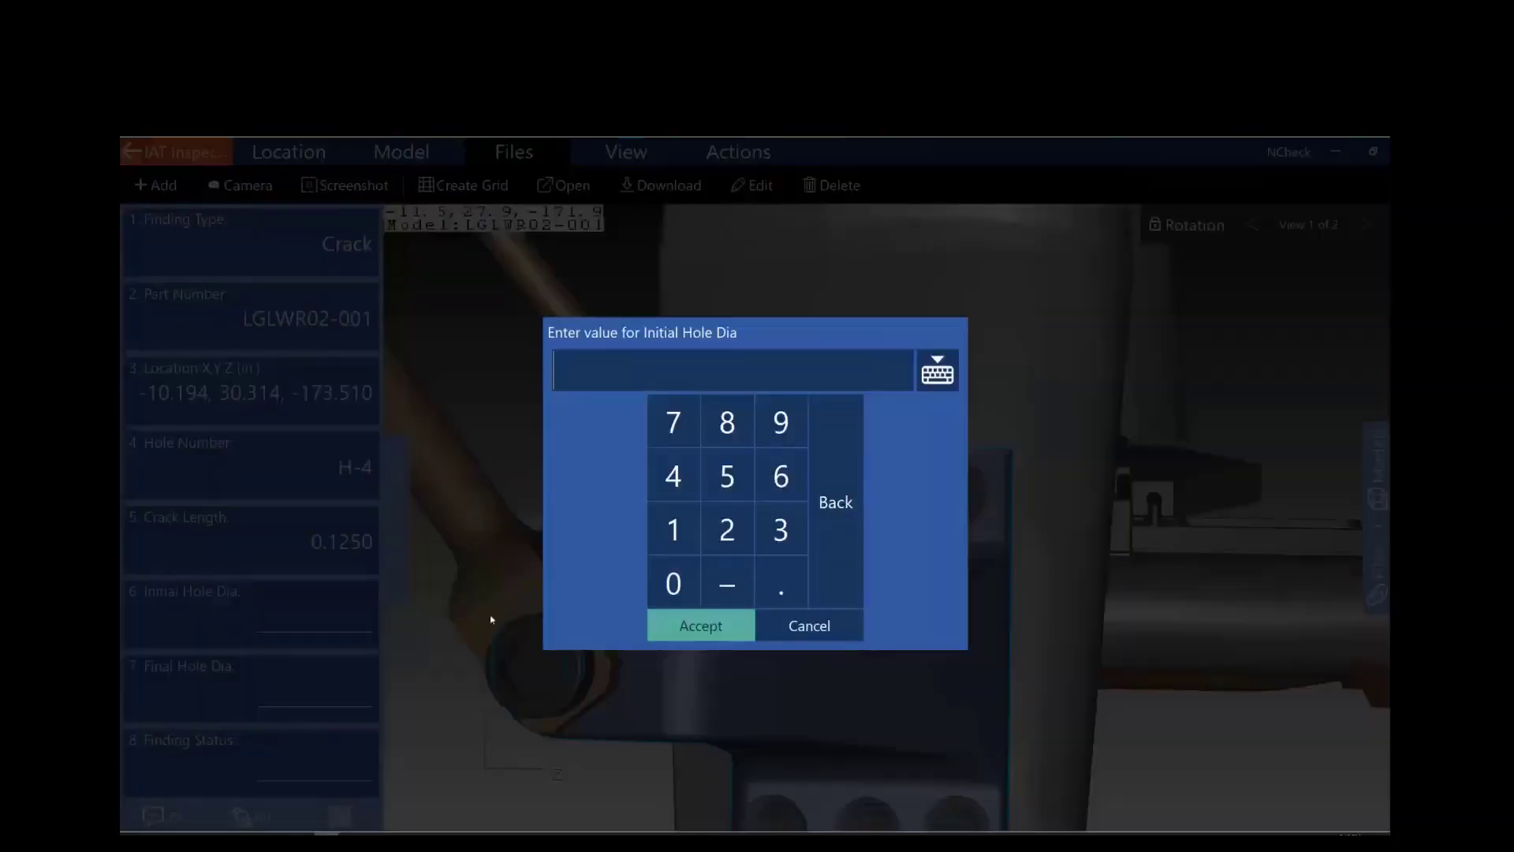
click(780, 587)
click(736, 533)
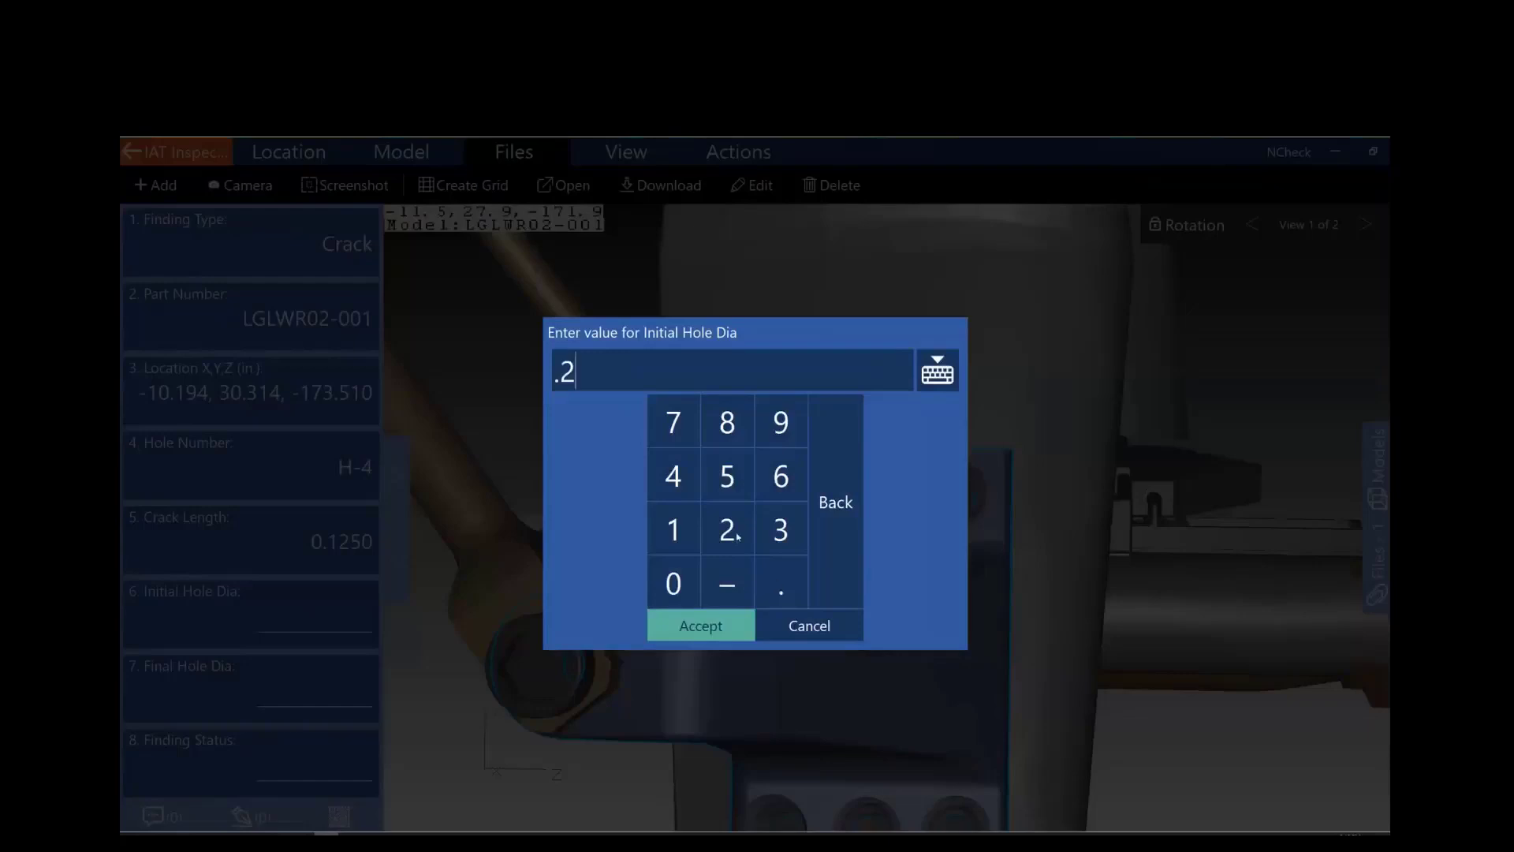
click(726, 470)
click(690, 631)
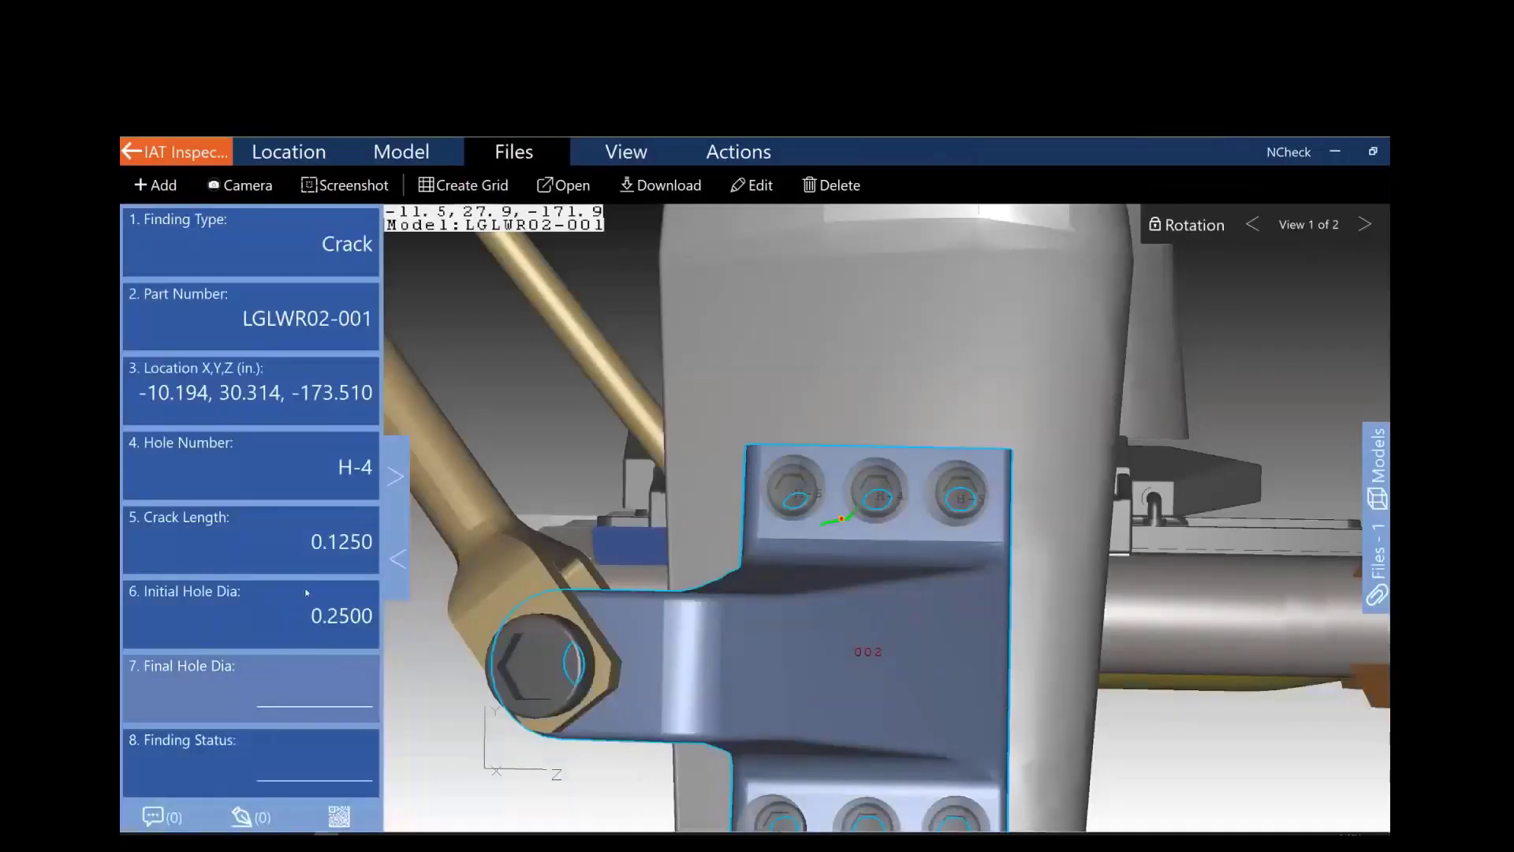
Step: Set the finding's final hole diameter to 0.20
click(294, 682)
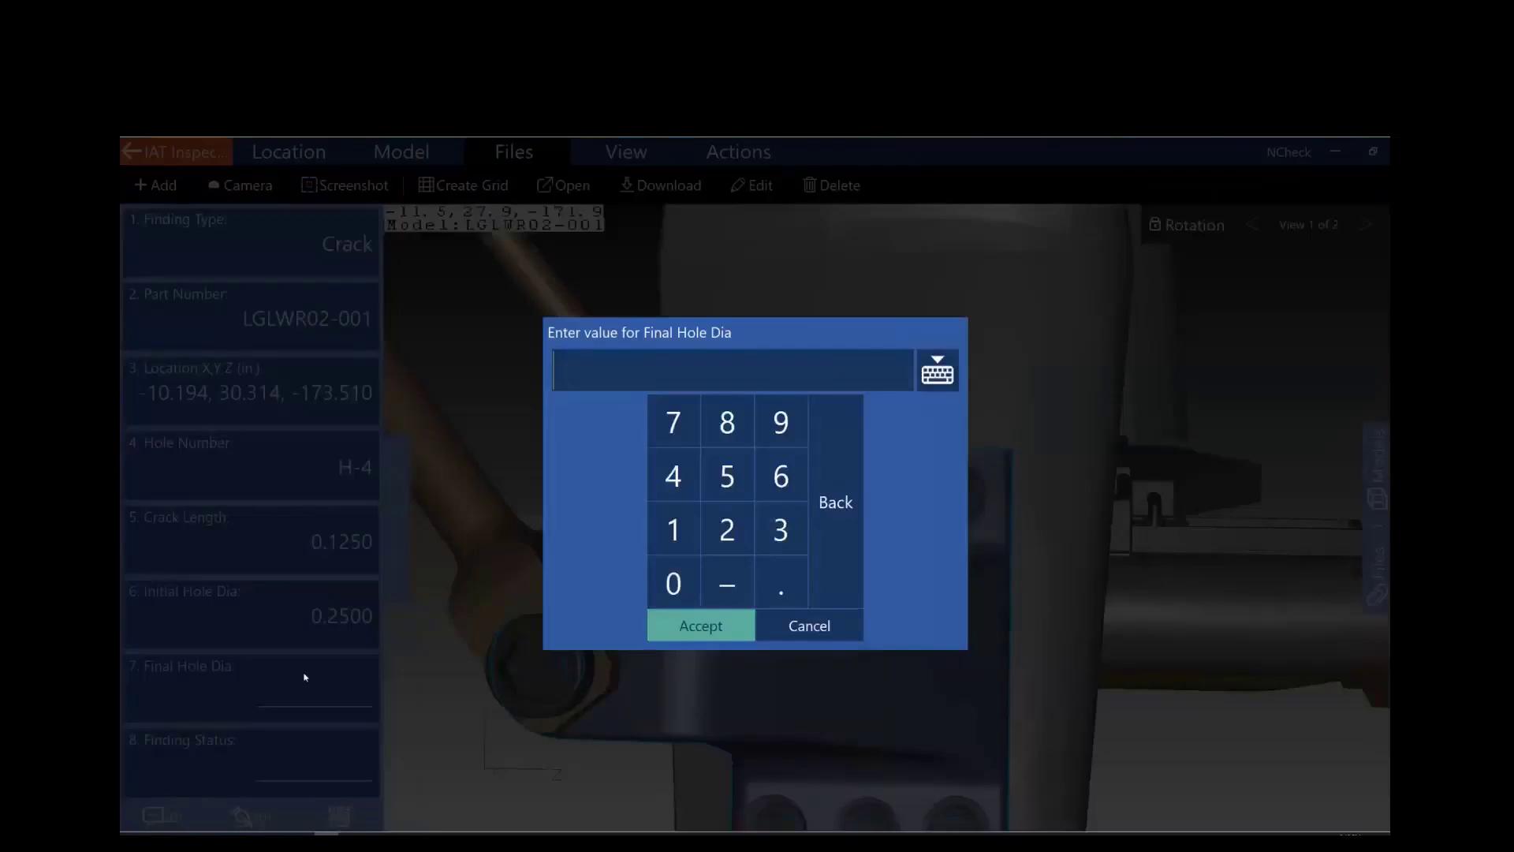
click(789, 595)
click(727, 530)
click(673, 584)
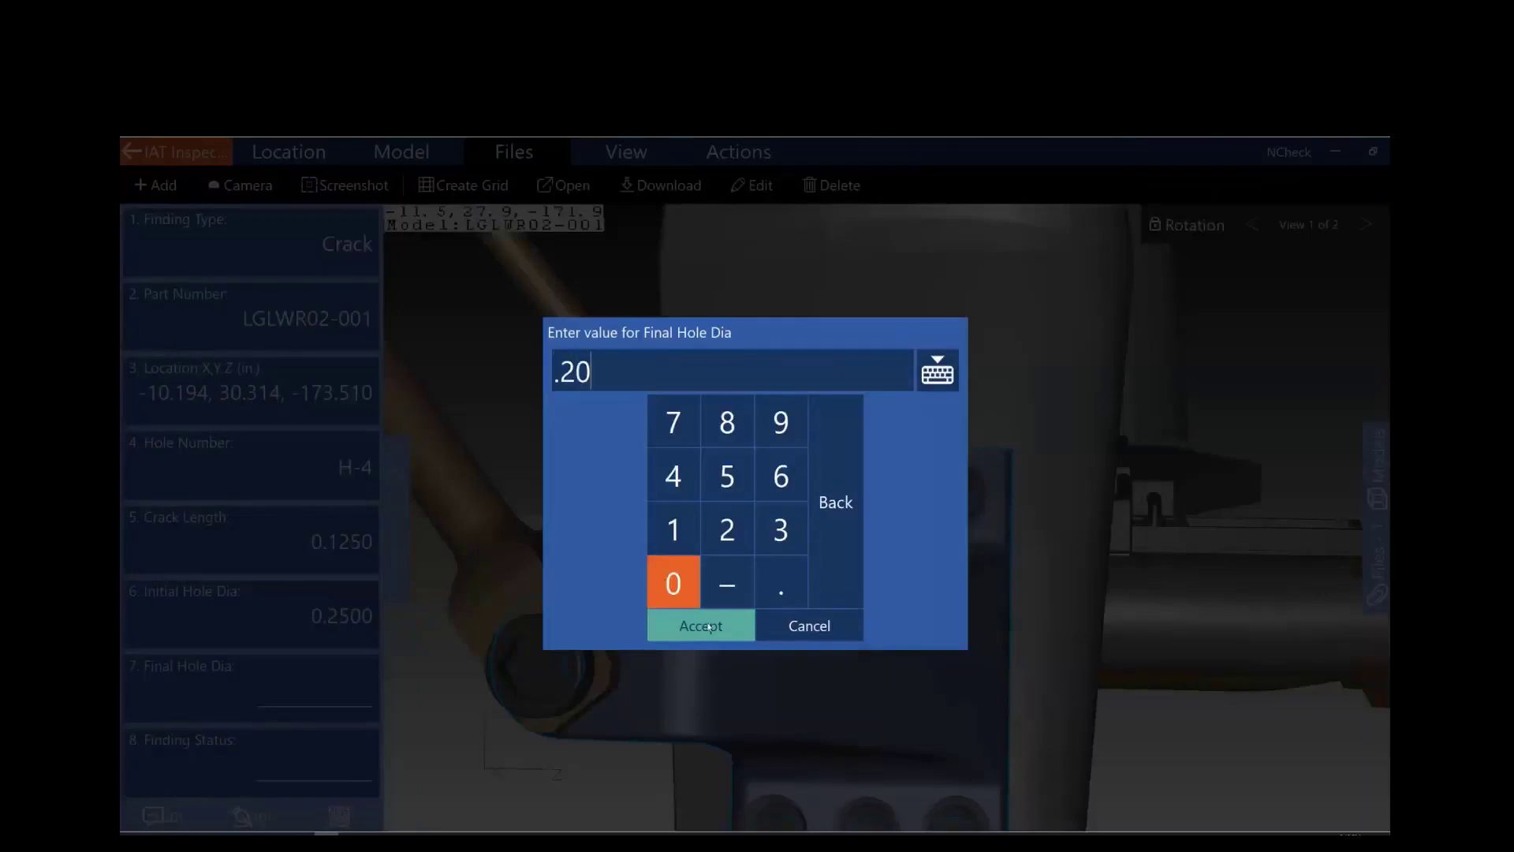
click(700, 625)
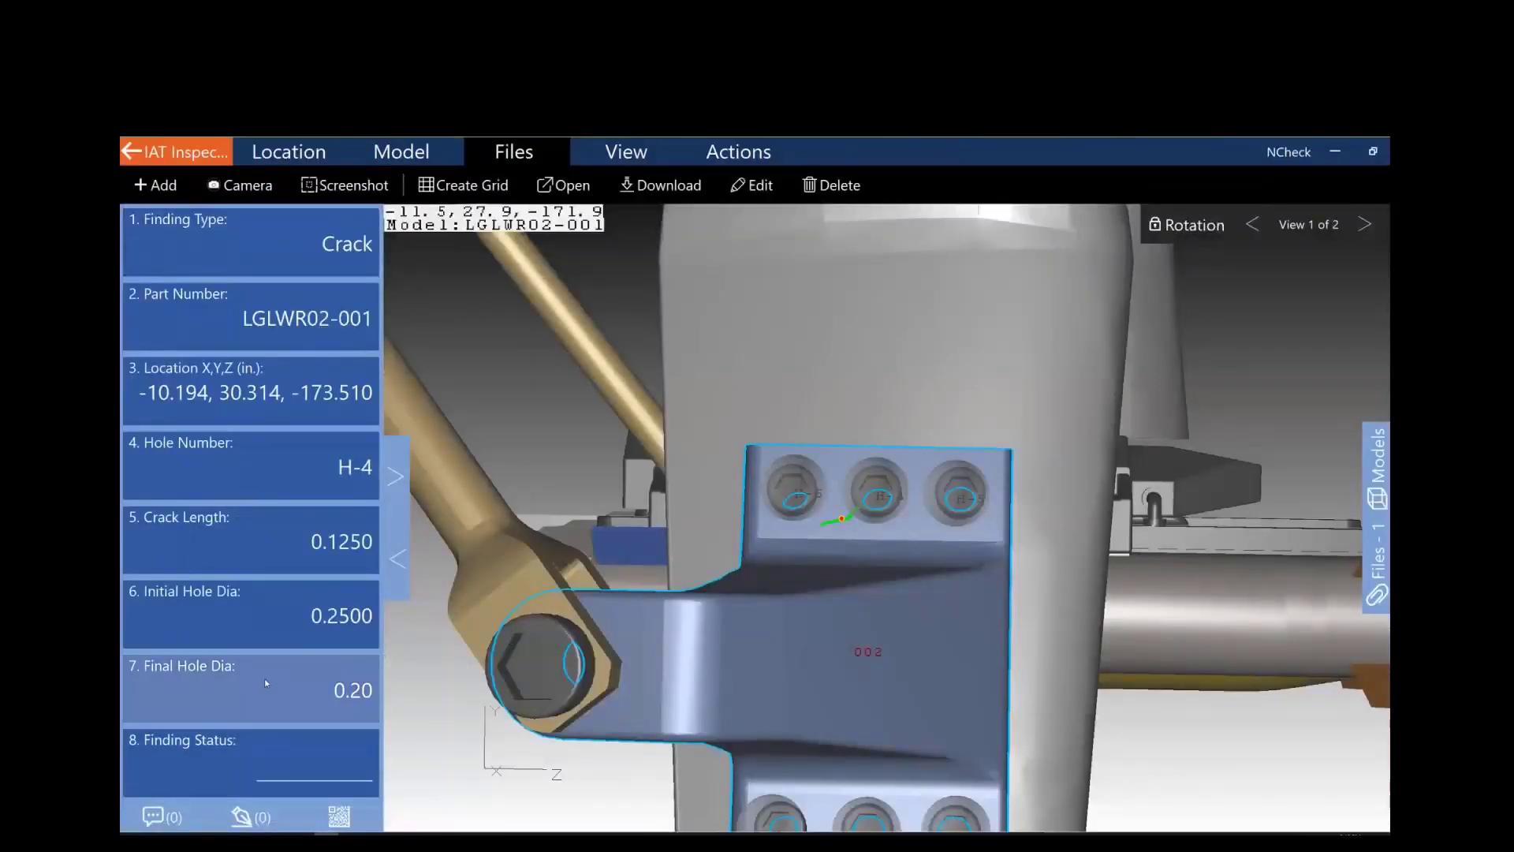
Step: Set the finding status to Awaiting Sheet
click(253, 765)
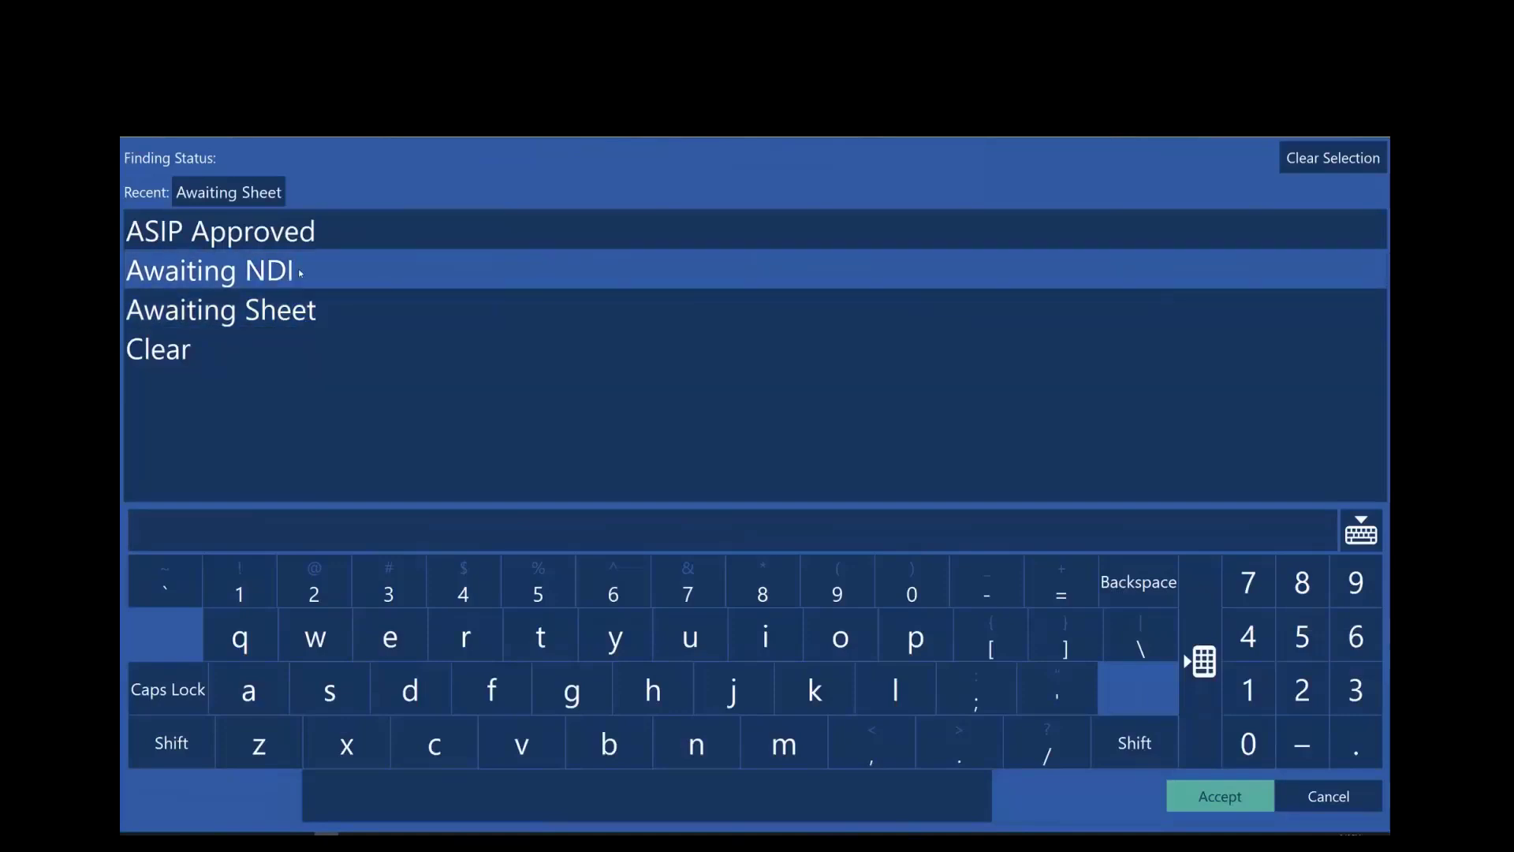
click(370, 301)
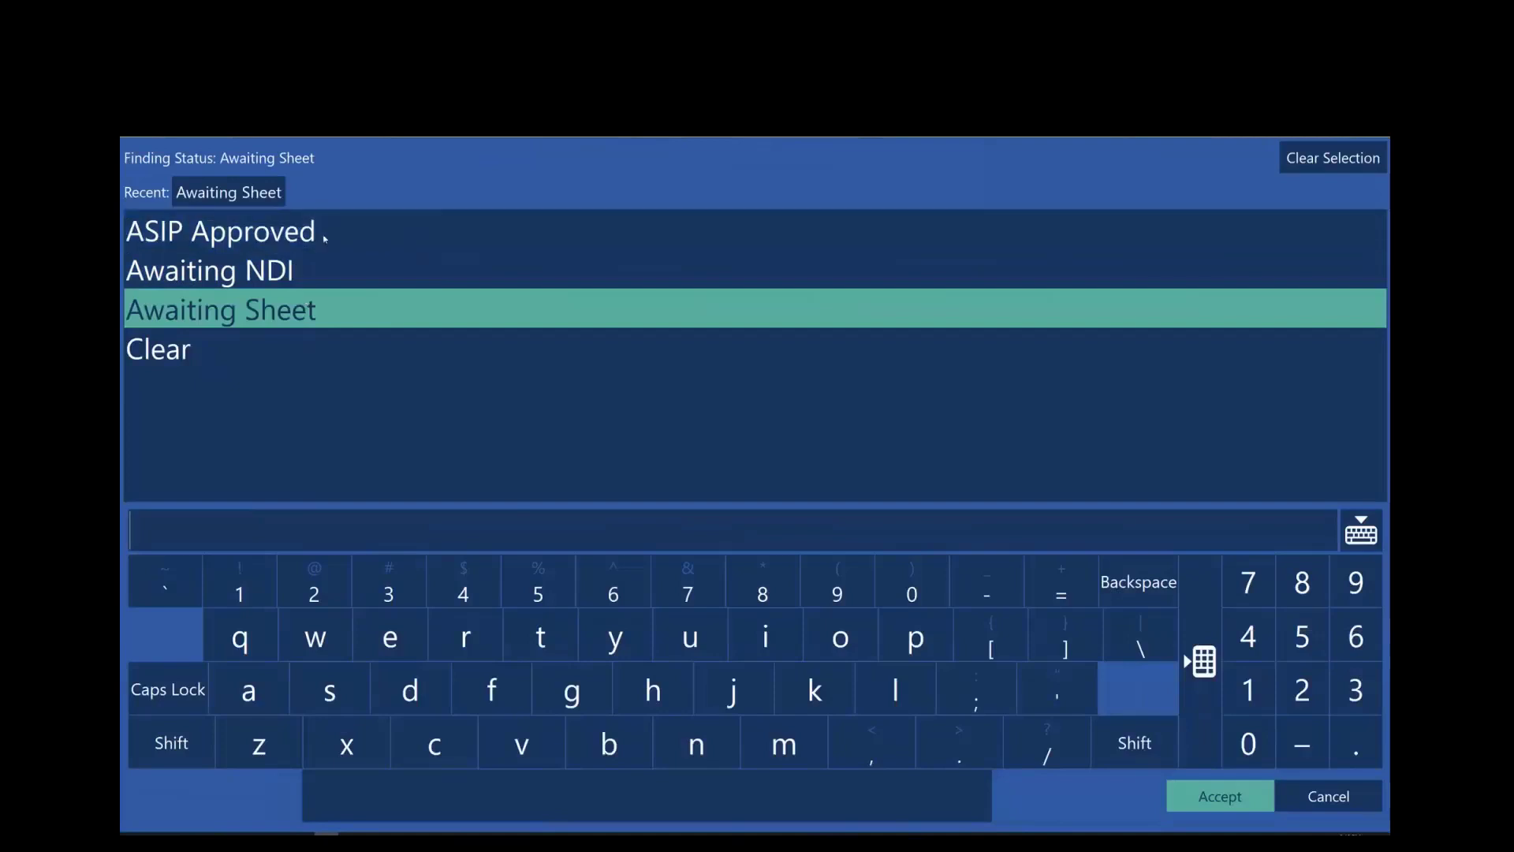
click(1210, 797)
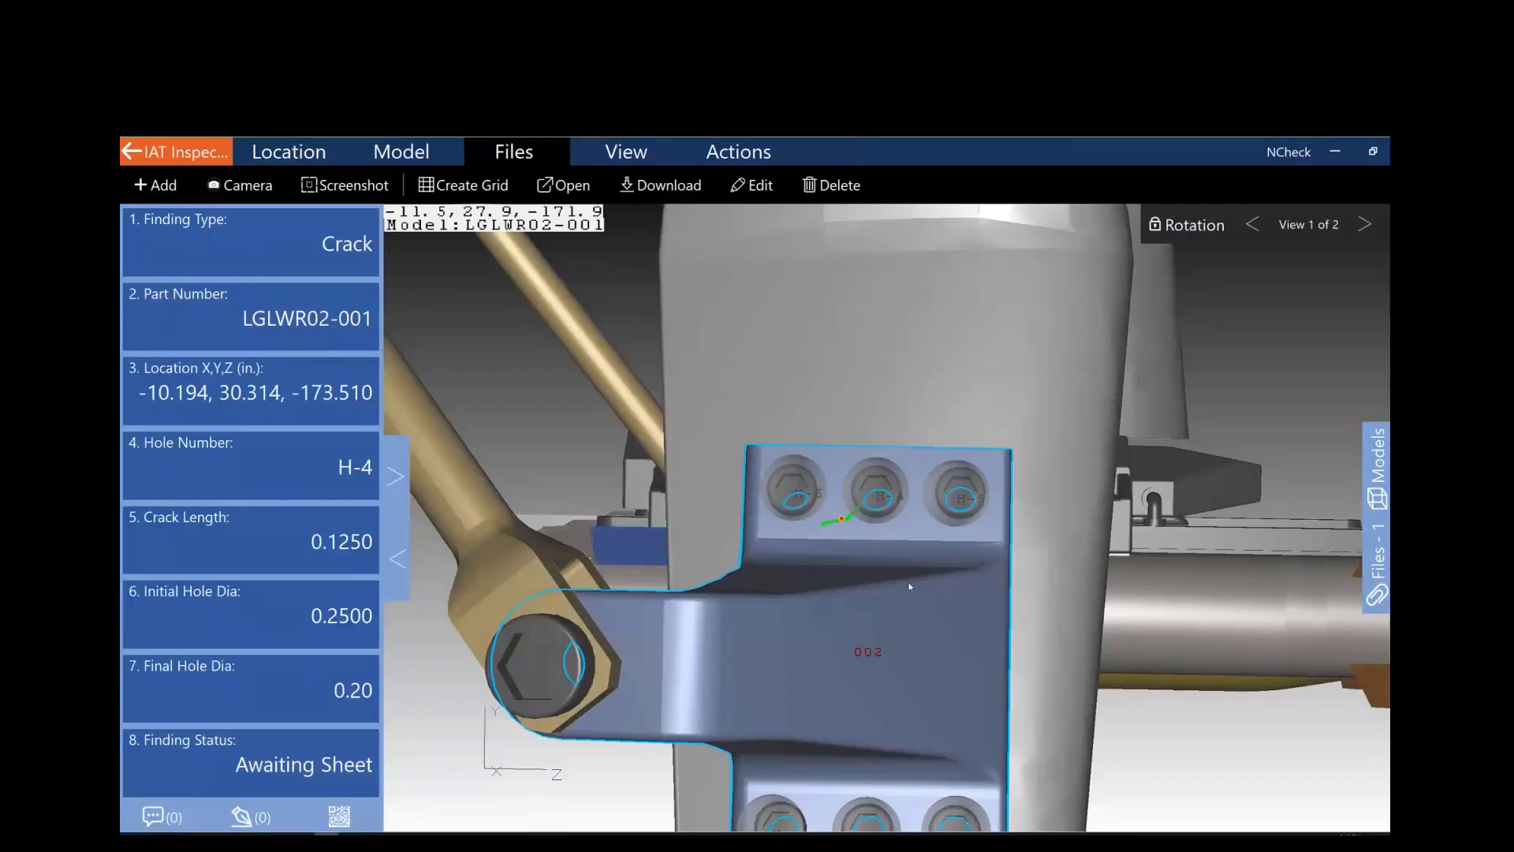
Step: Re-enter the crack length as .125 and hide the on-screen keypad before accepting the value
click(382, 570)
click(781, 584)
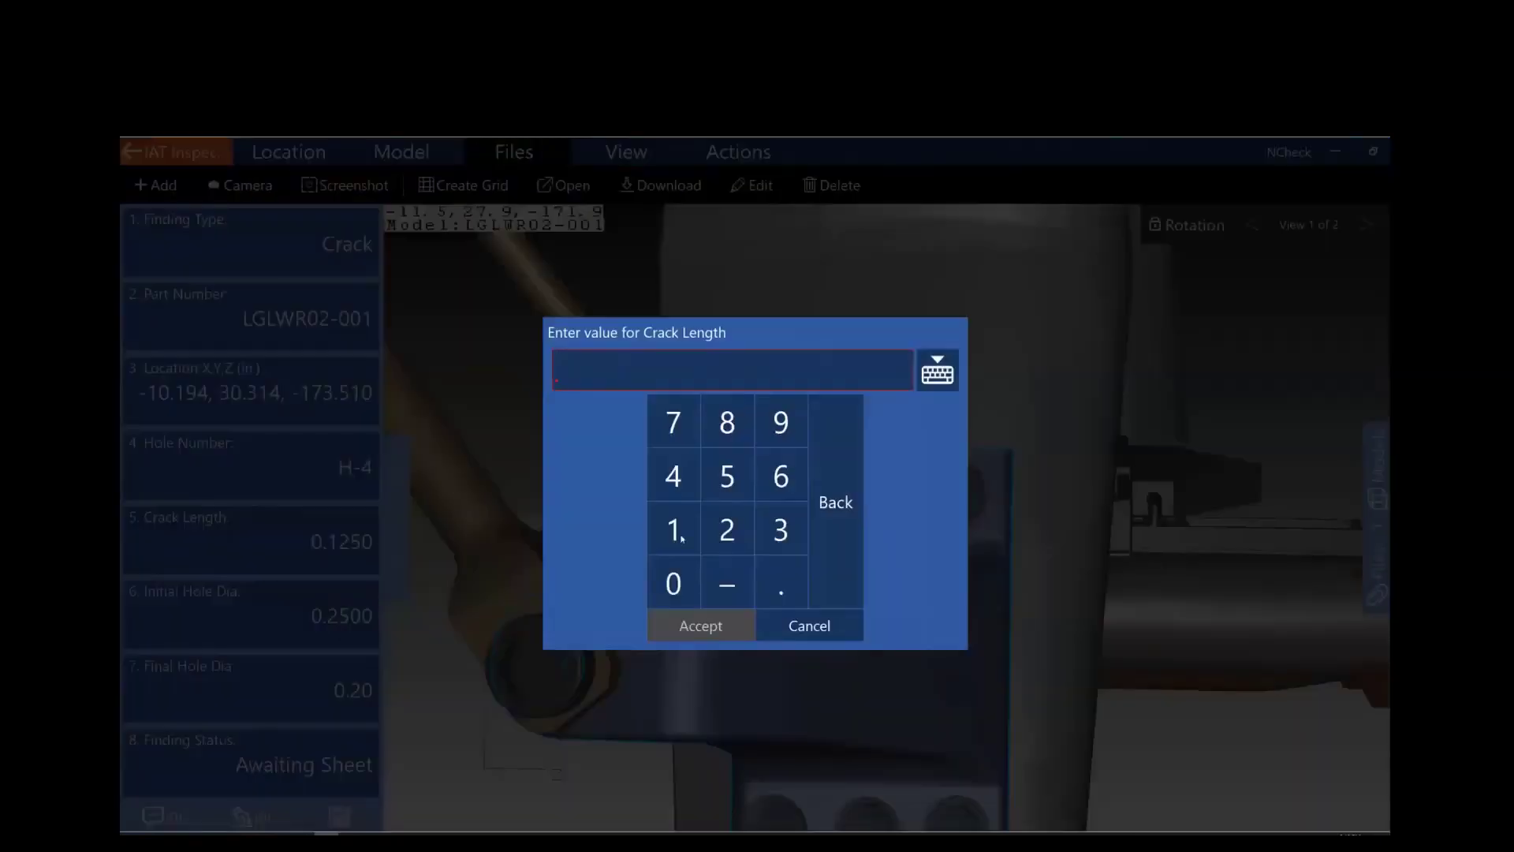
click(672, 529)
click(727, 529)
click(727, 476)
click(722, 614)
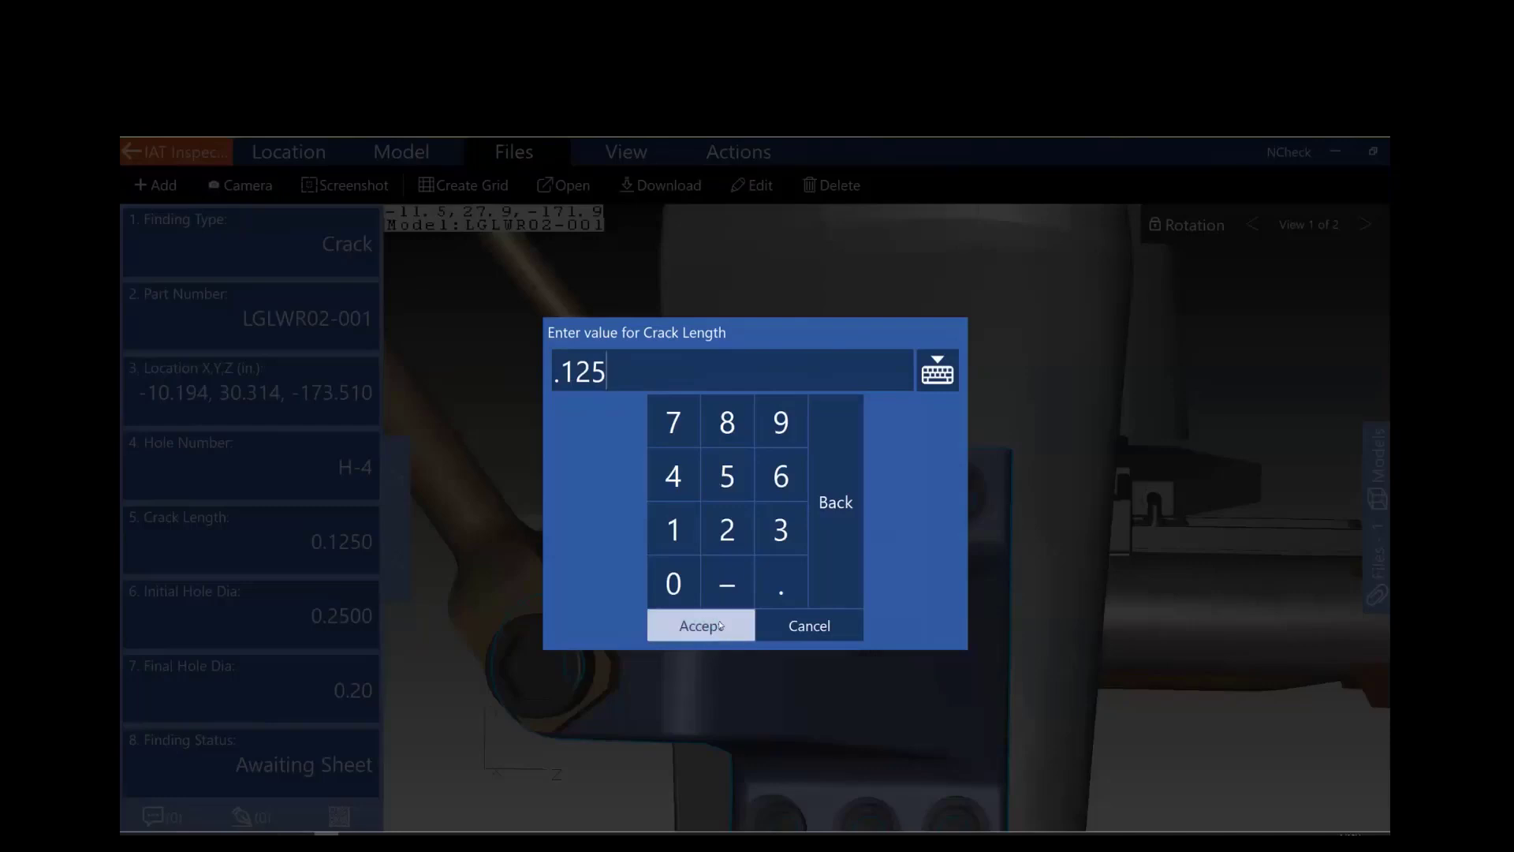
click(949, 383)
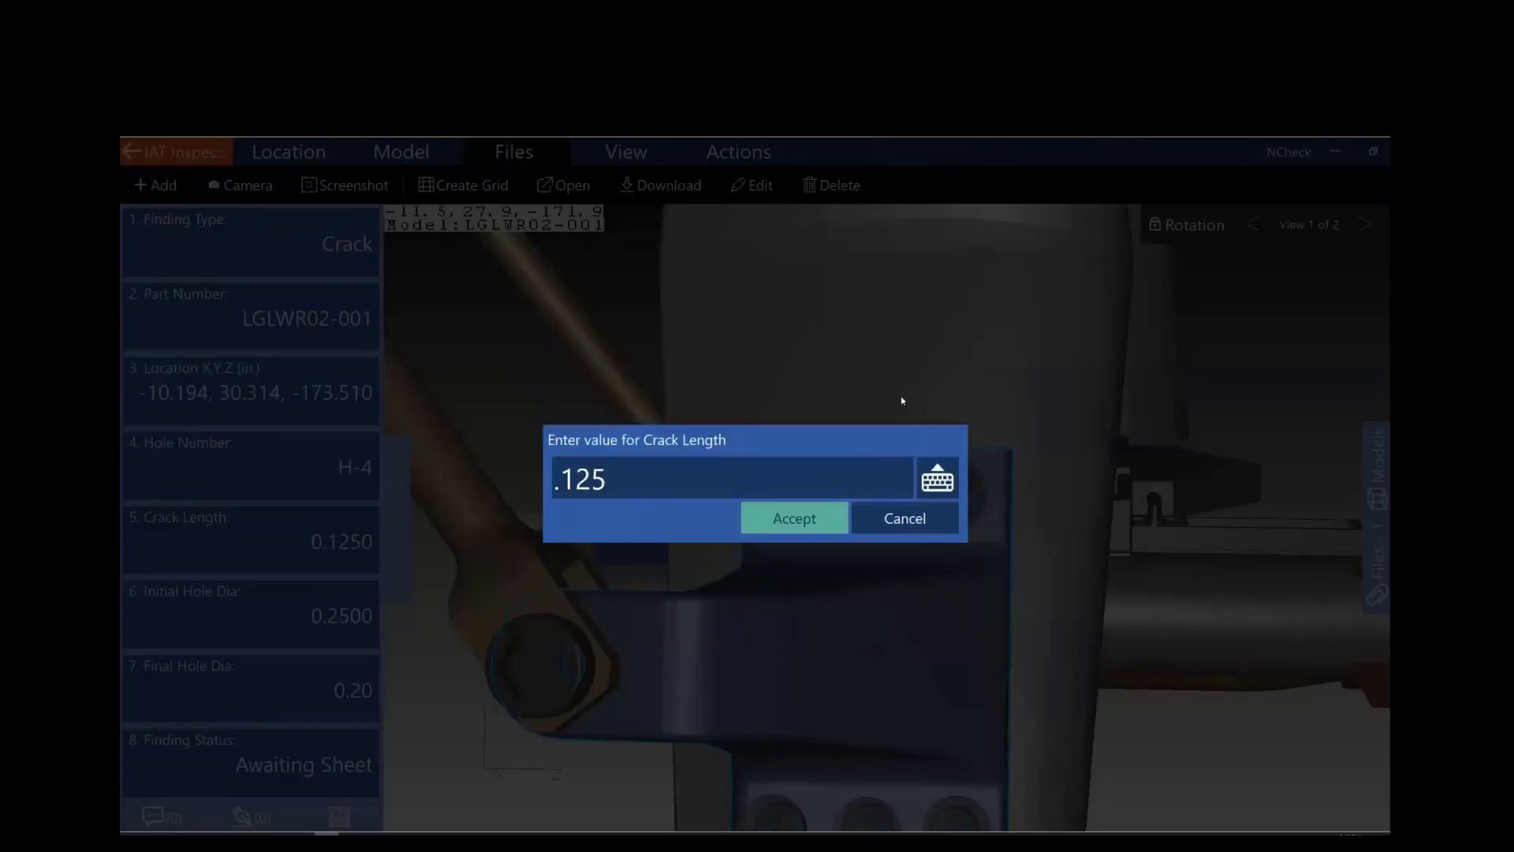
click(945, 480)
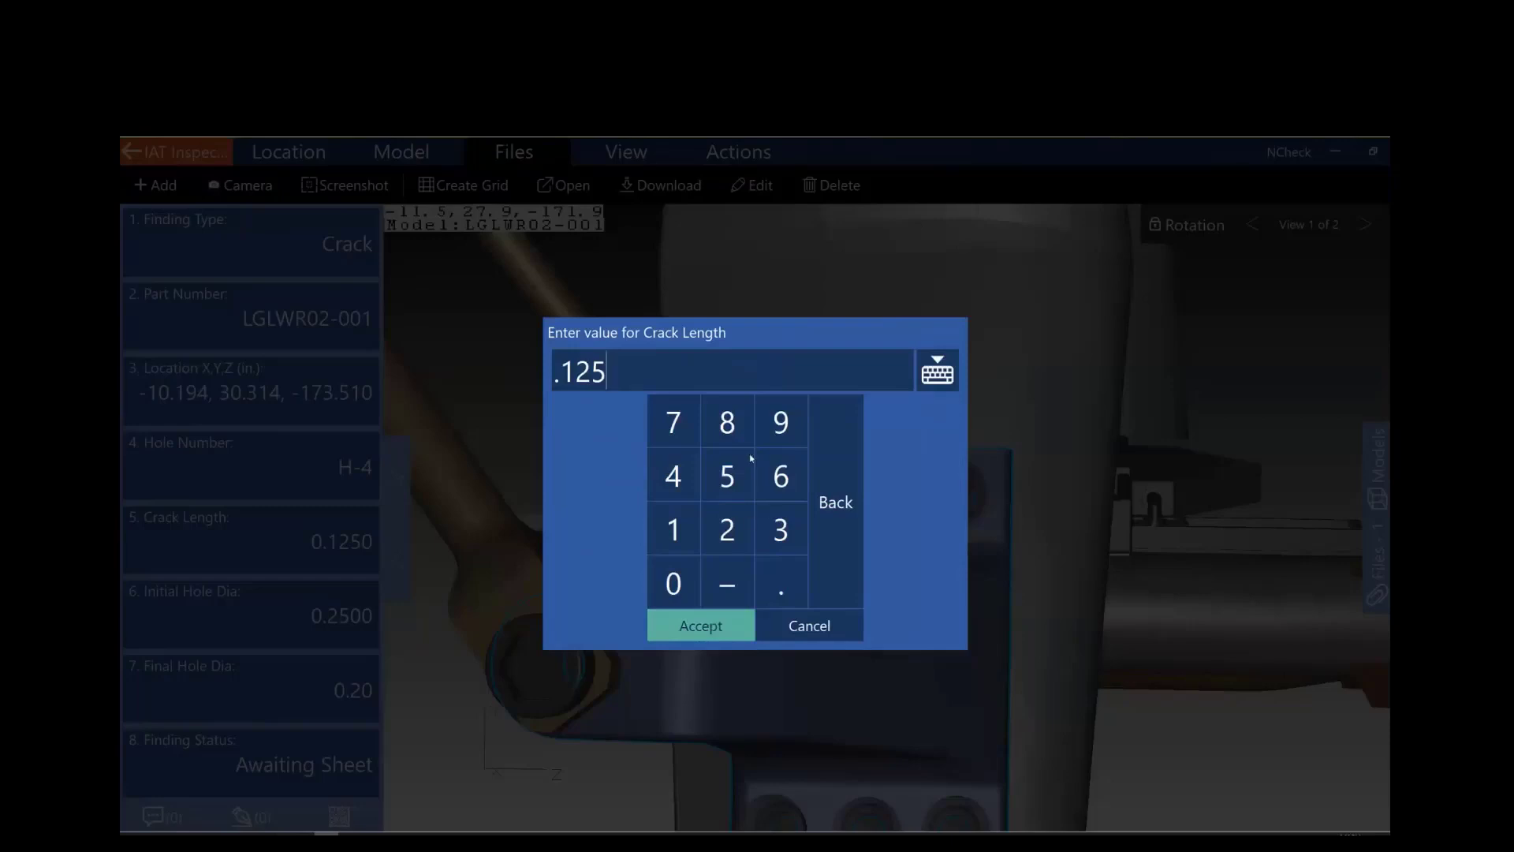
click(939, 372)
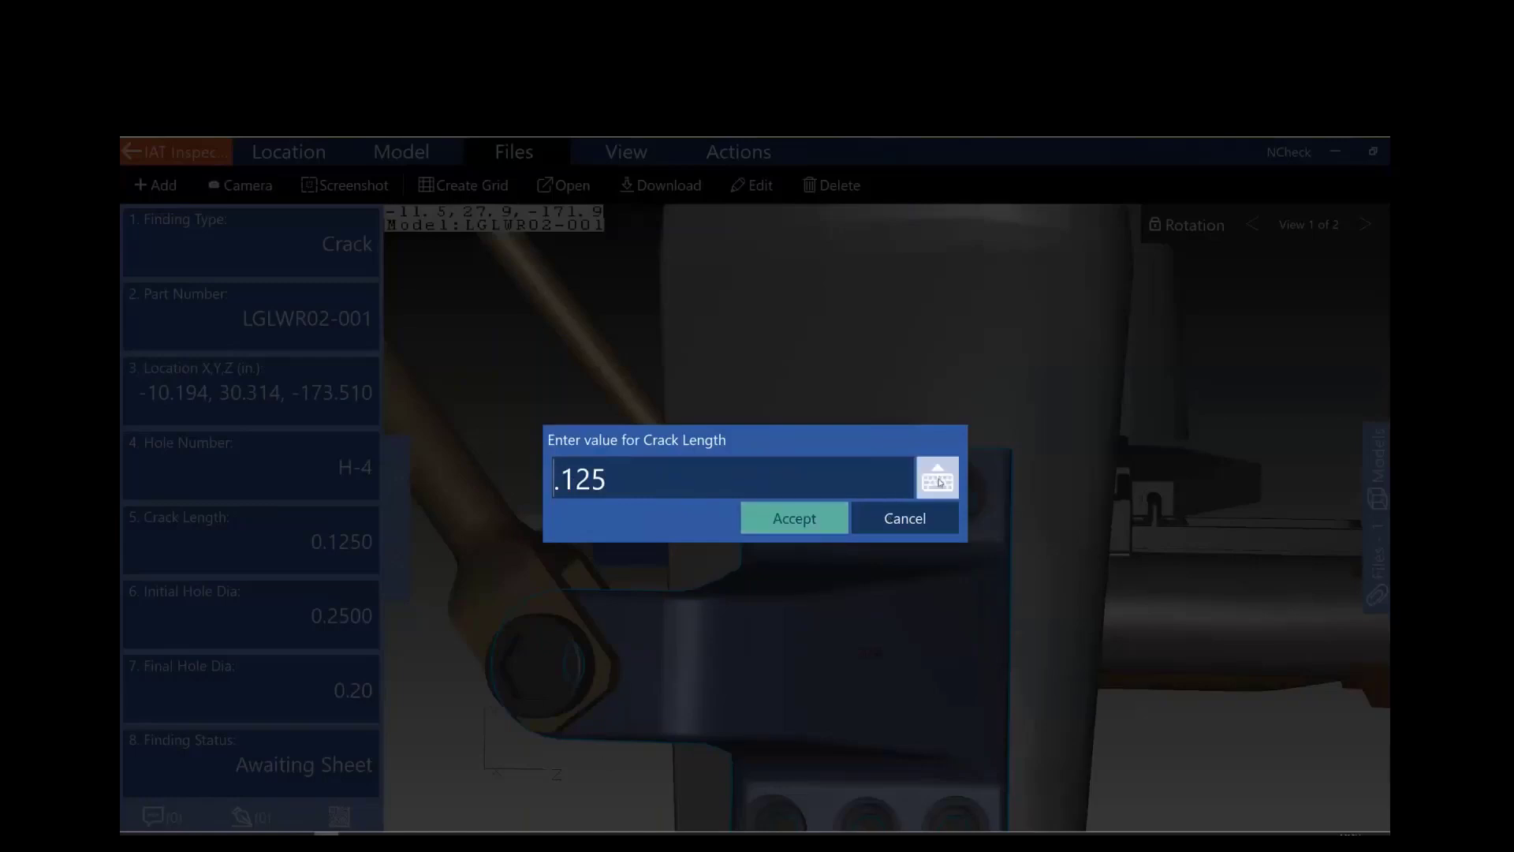
click(775, 522)
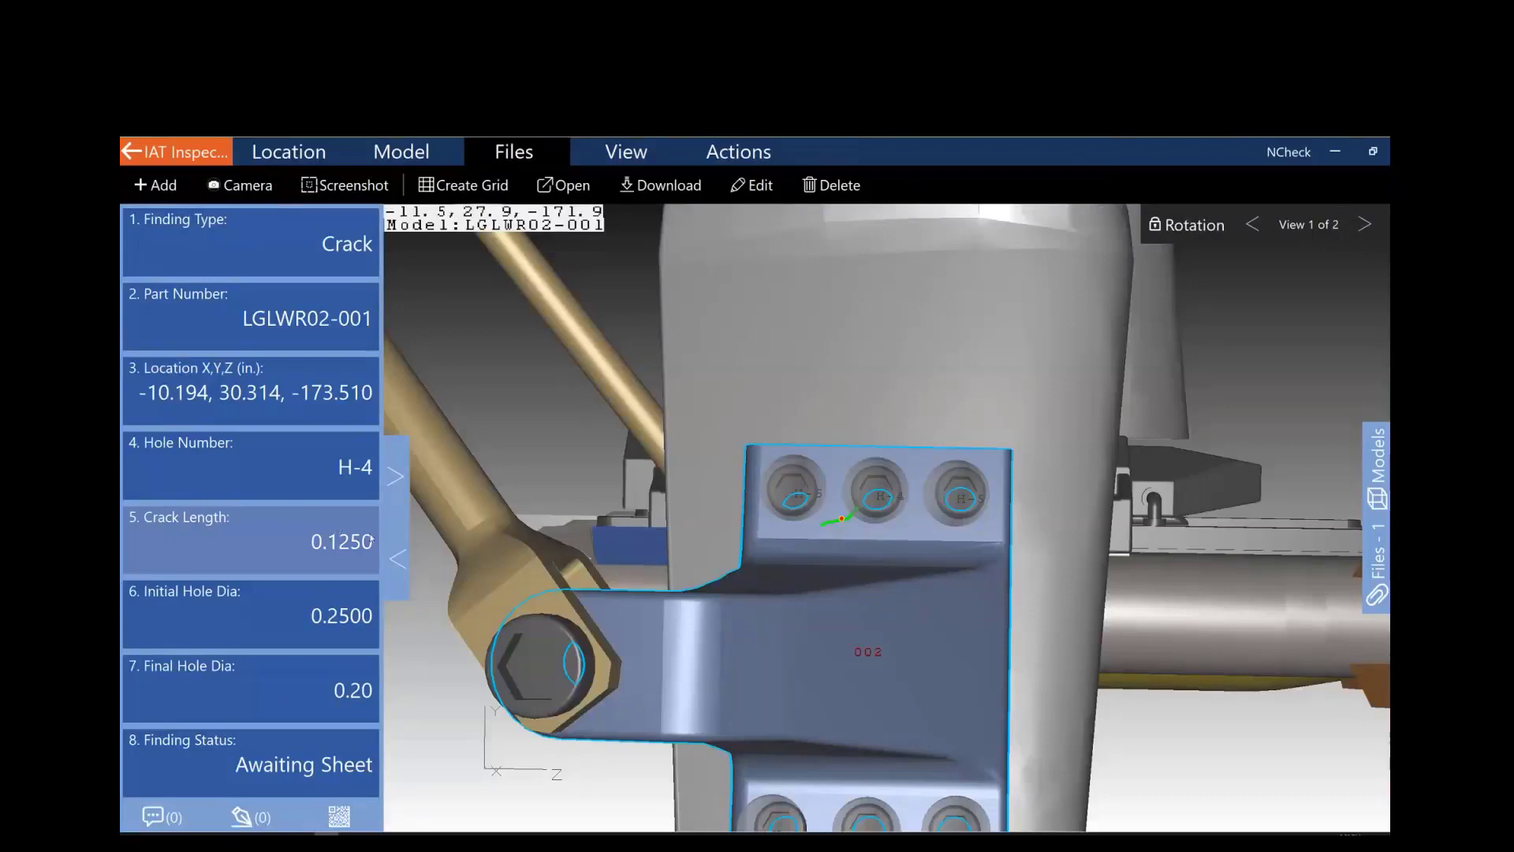
Step: Deselect the bracket and try to leave the finding for the inspection, choosing to continue editing
click(730, 627)
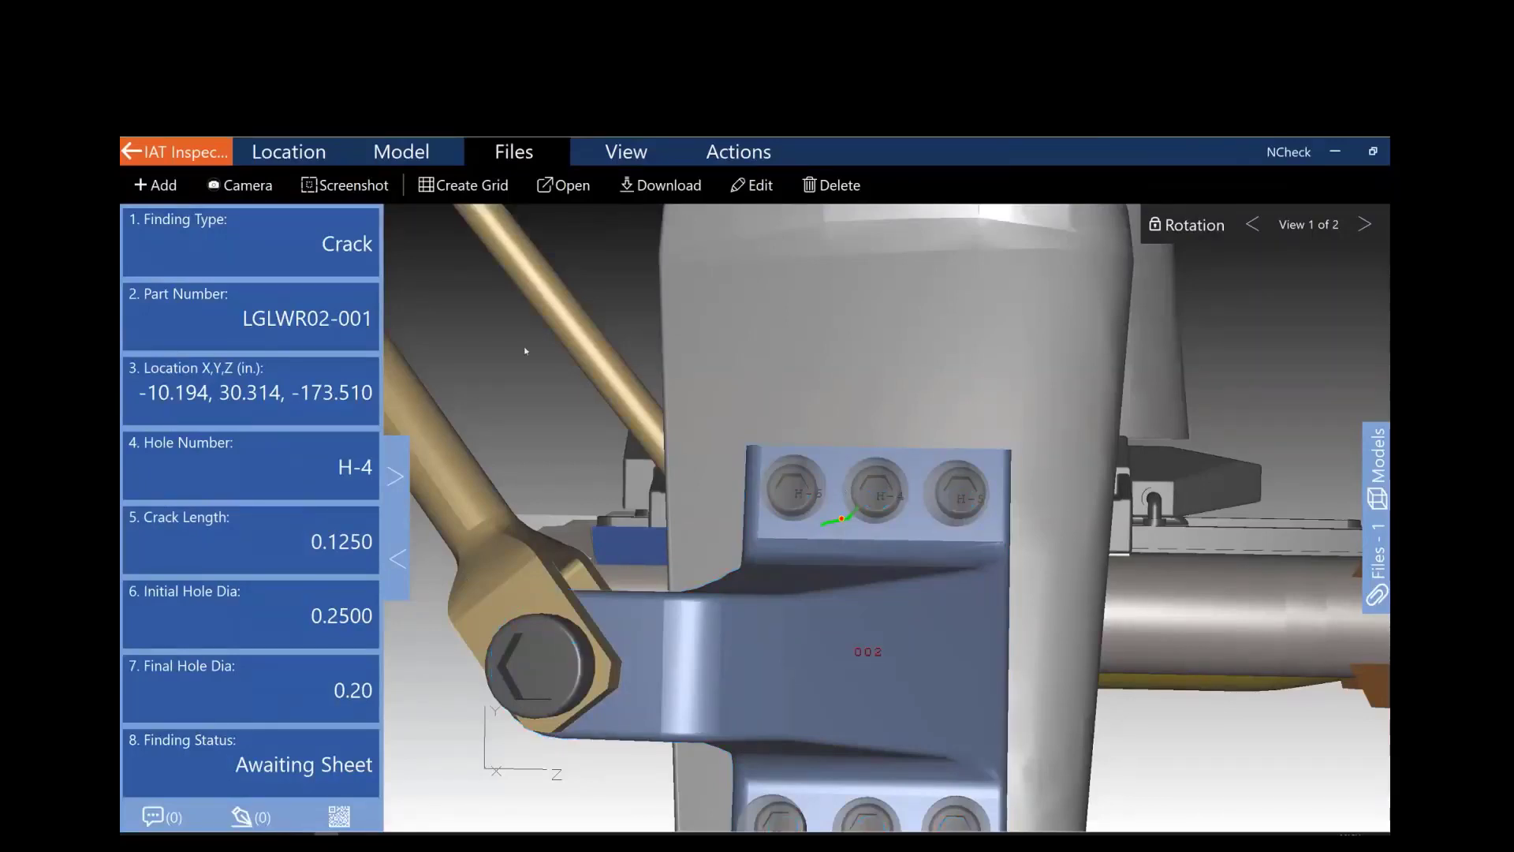
click(179, 163)
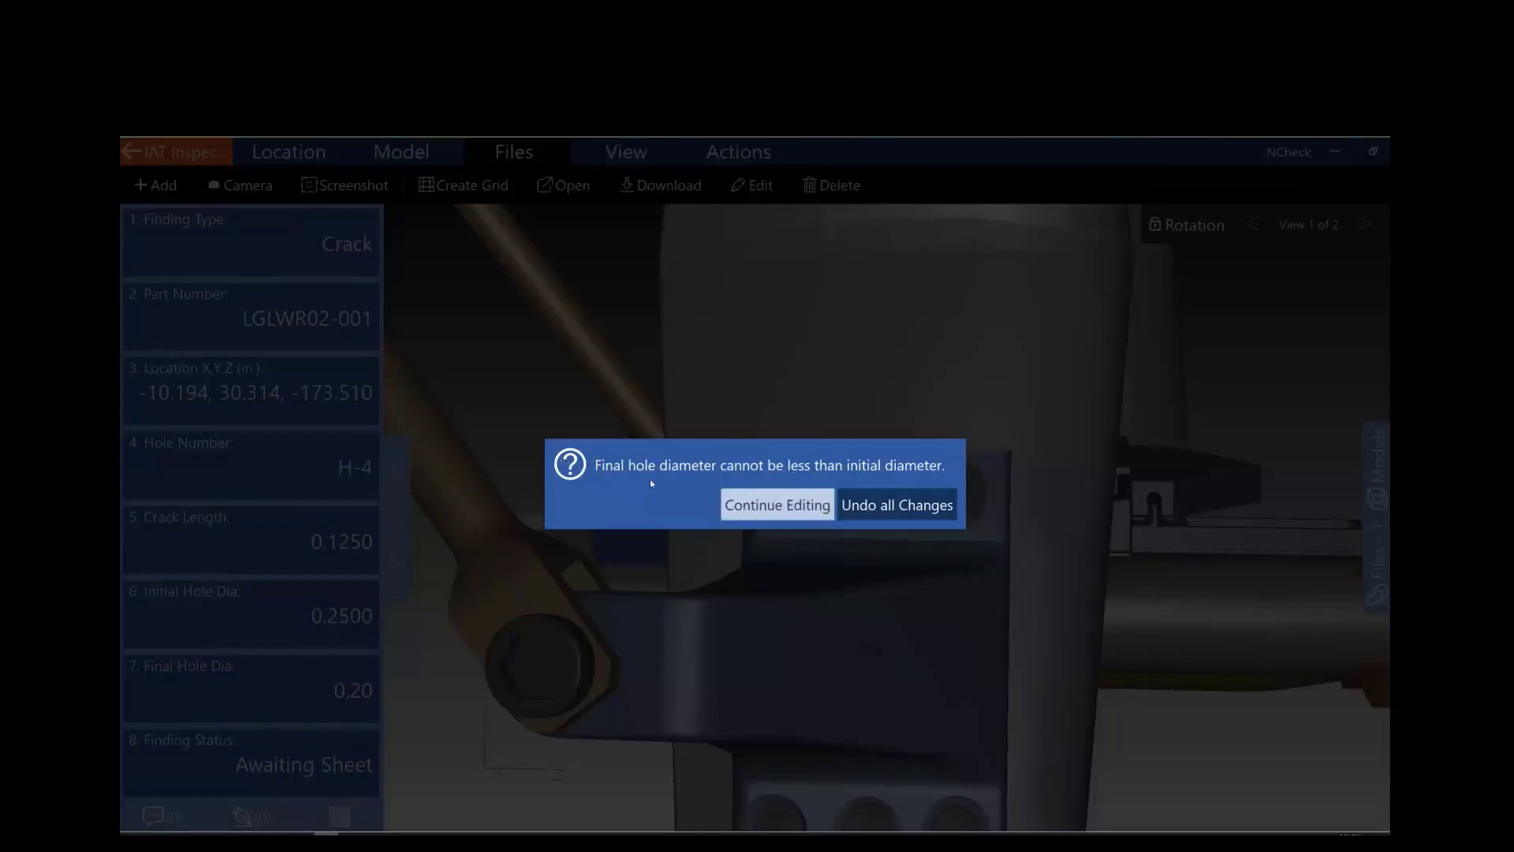
click(753, 506)
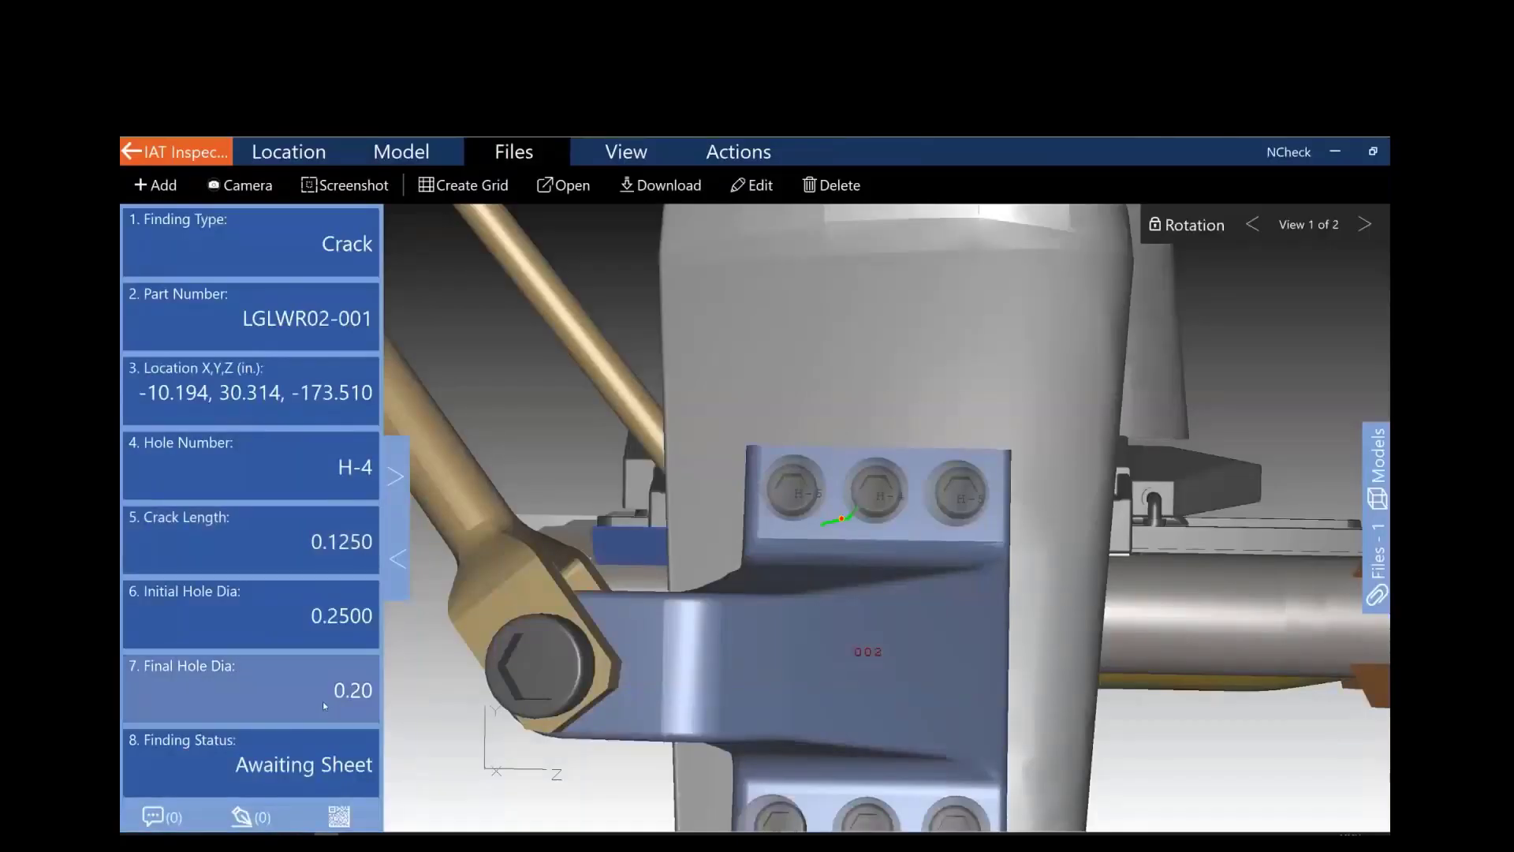
Step: Correct the initial hole diameter to 0.2 and the final hole diameter to 0.25, and return to the inspection
click(322, 688)
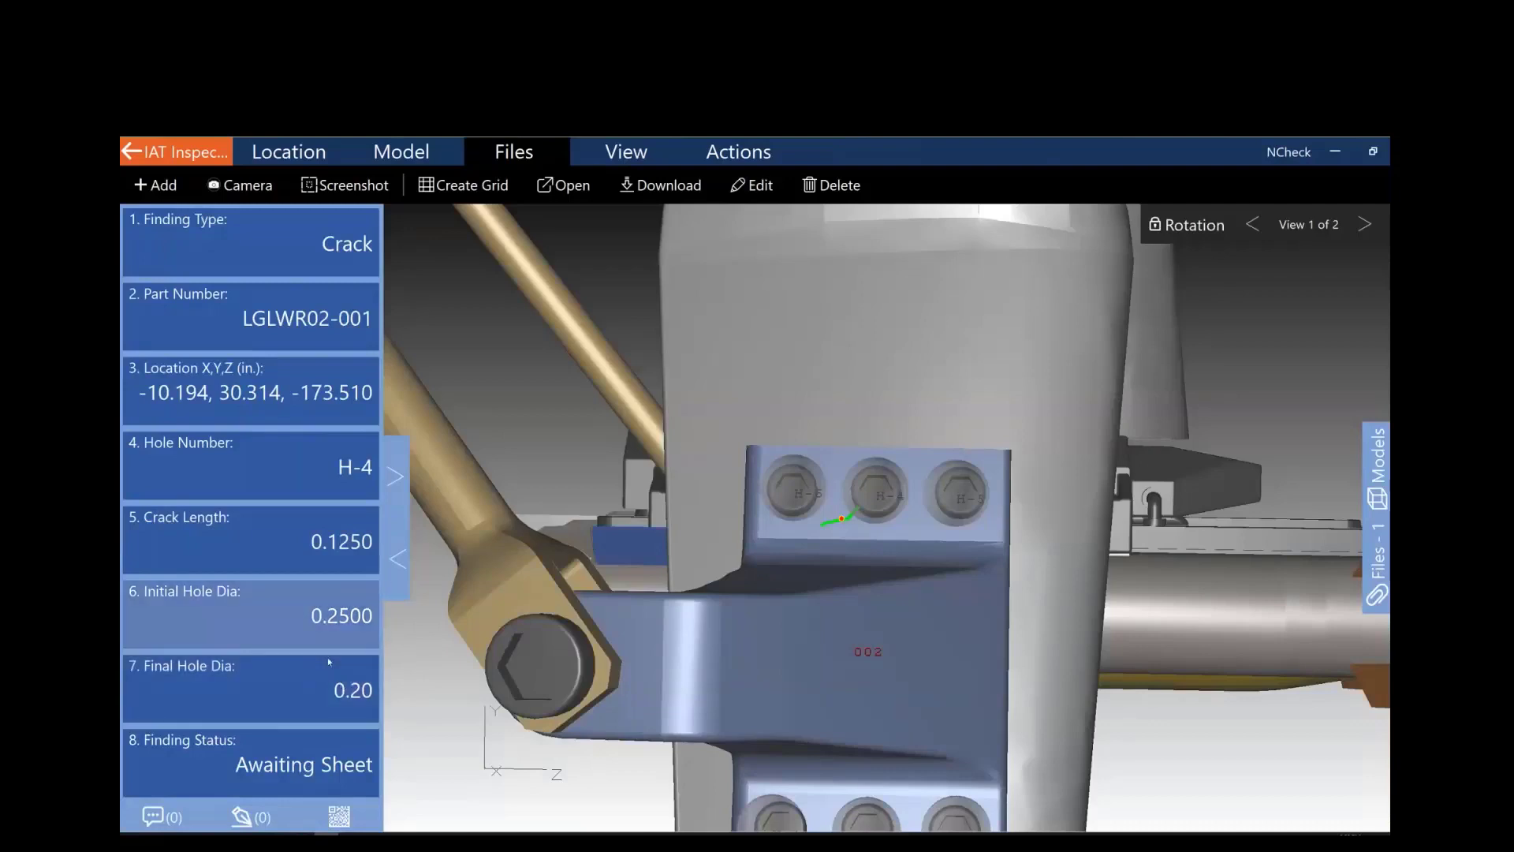
click(332, 633)
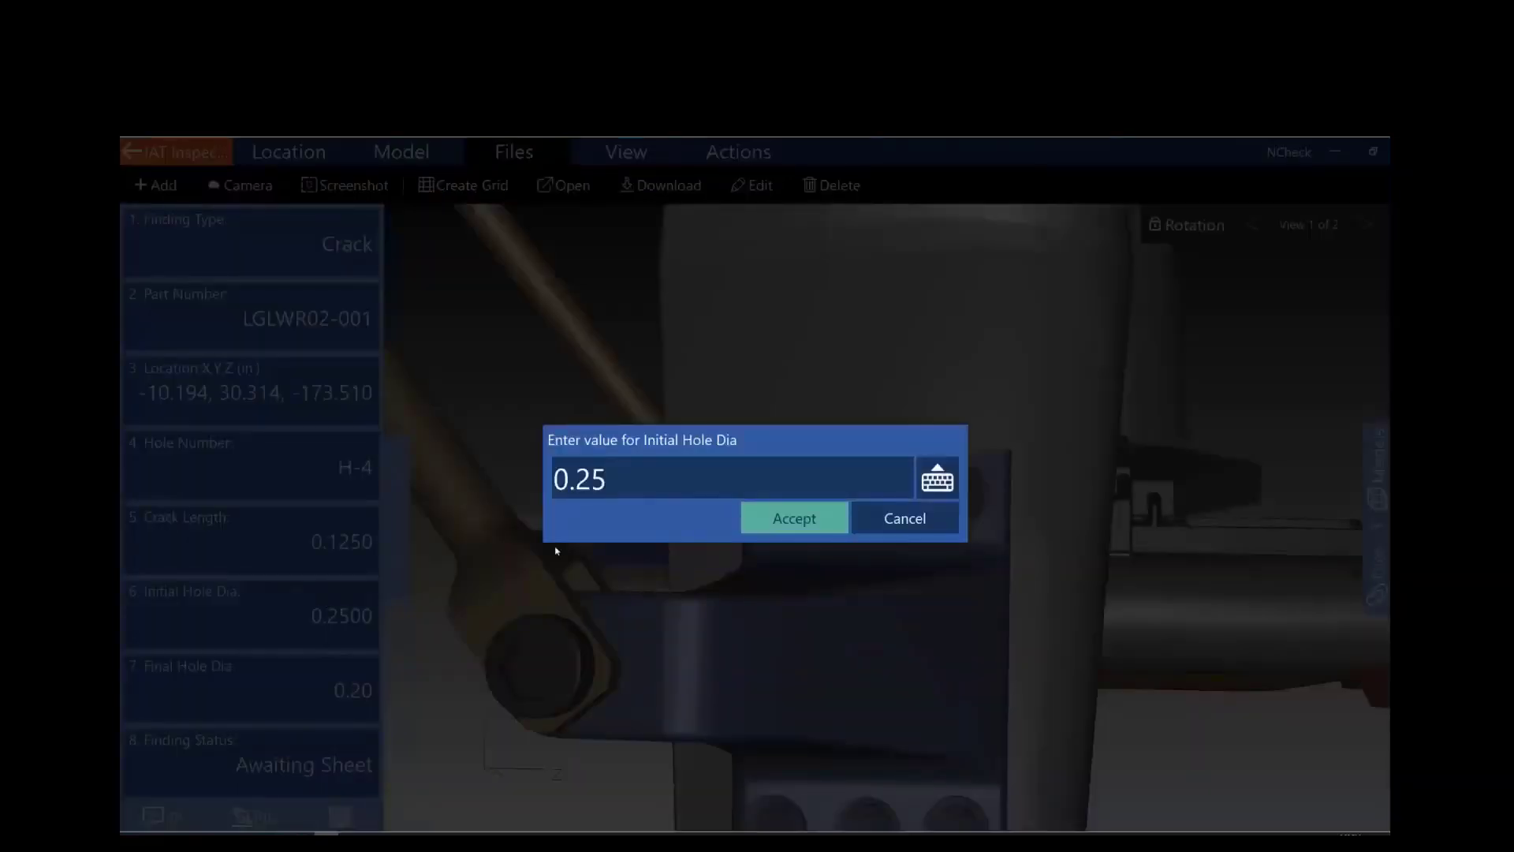
key(BackSpace)
key(Return)
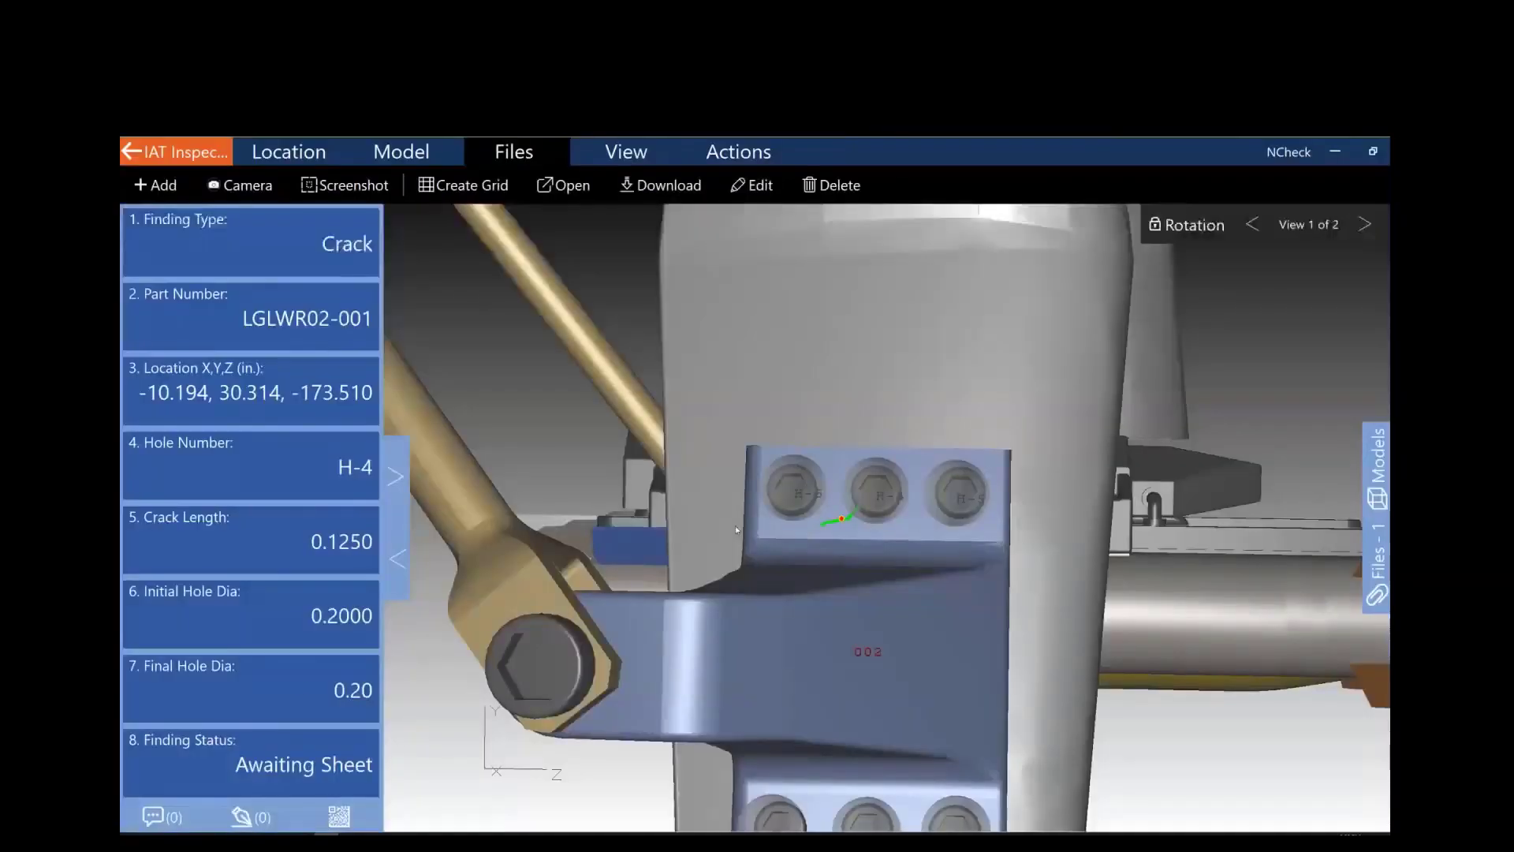
click(304, 688)
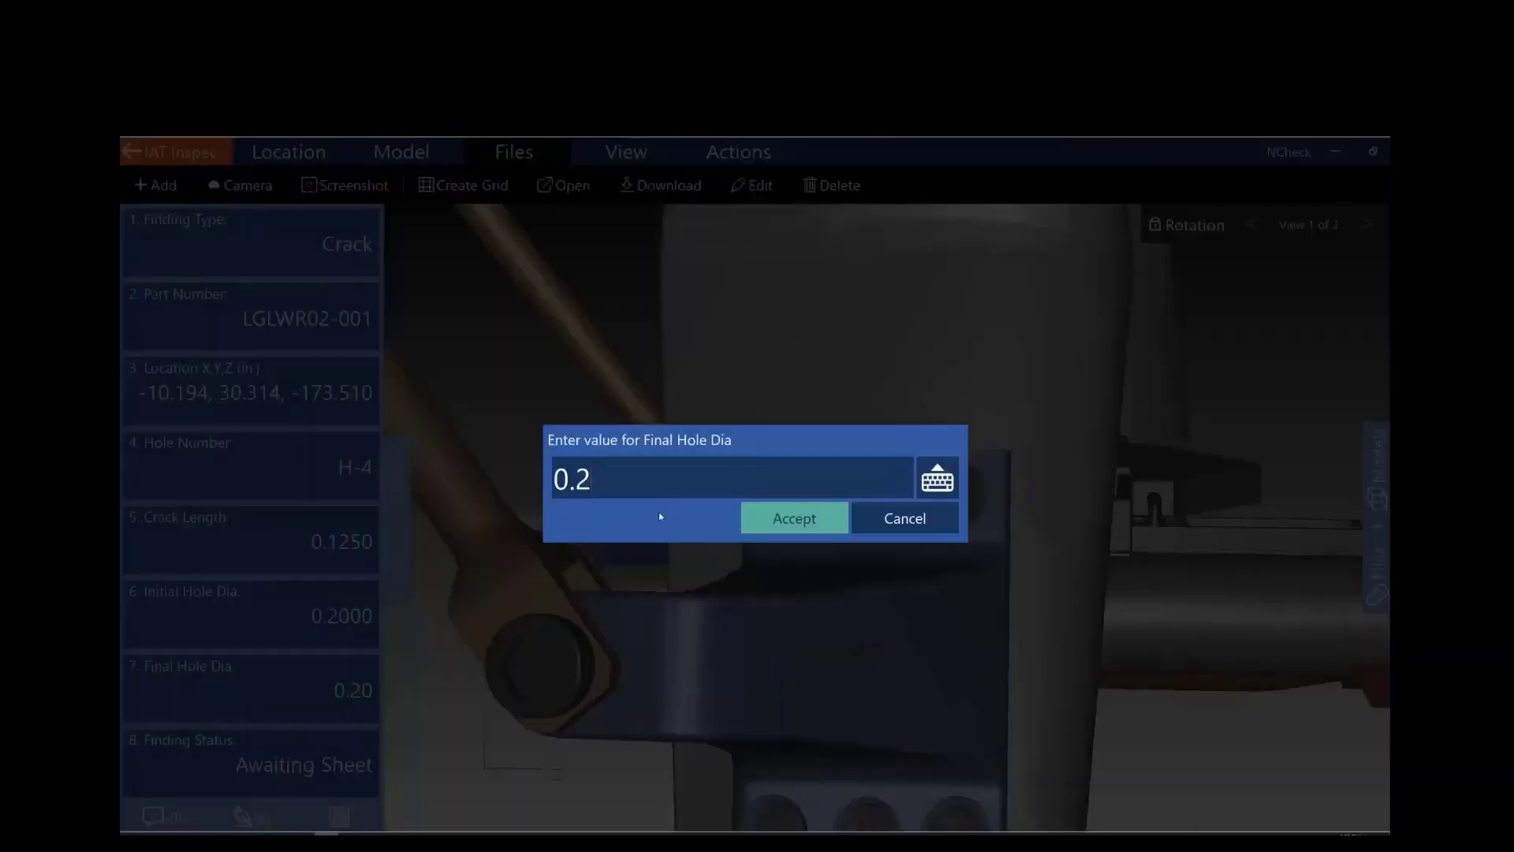
text(5)
click(791, 519)
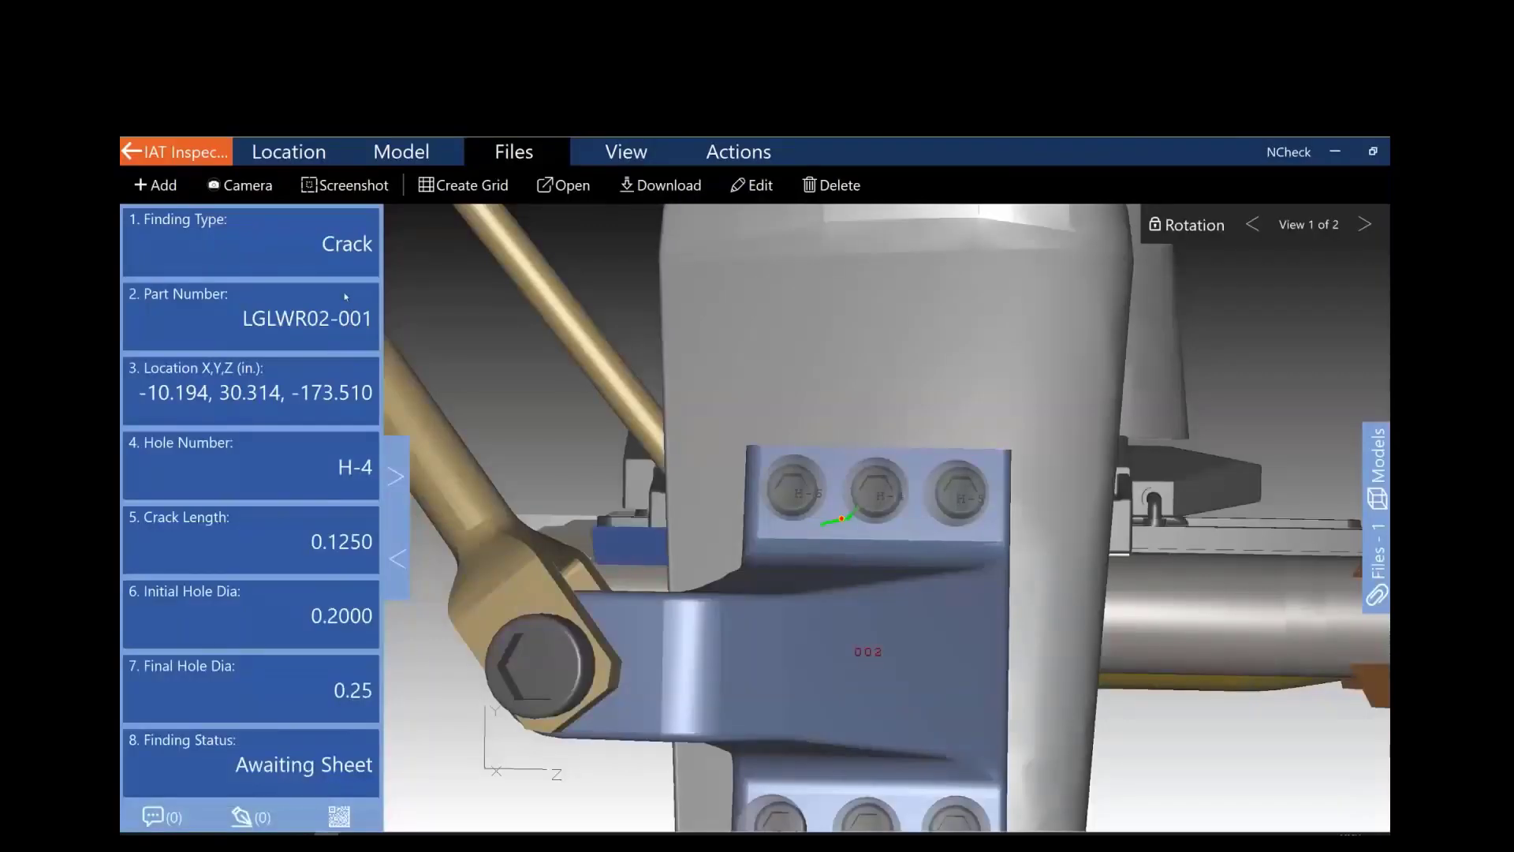
click(167, 158)
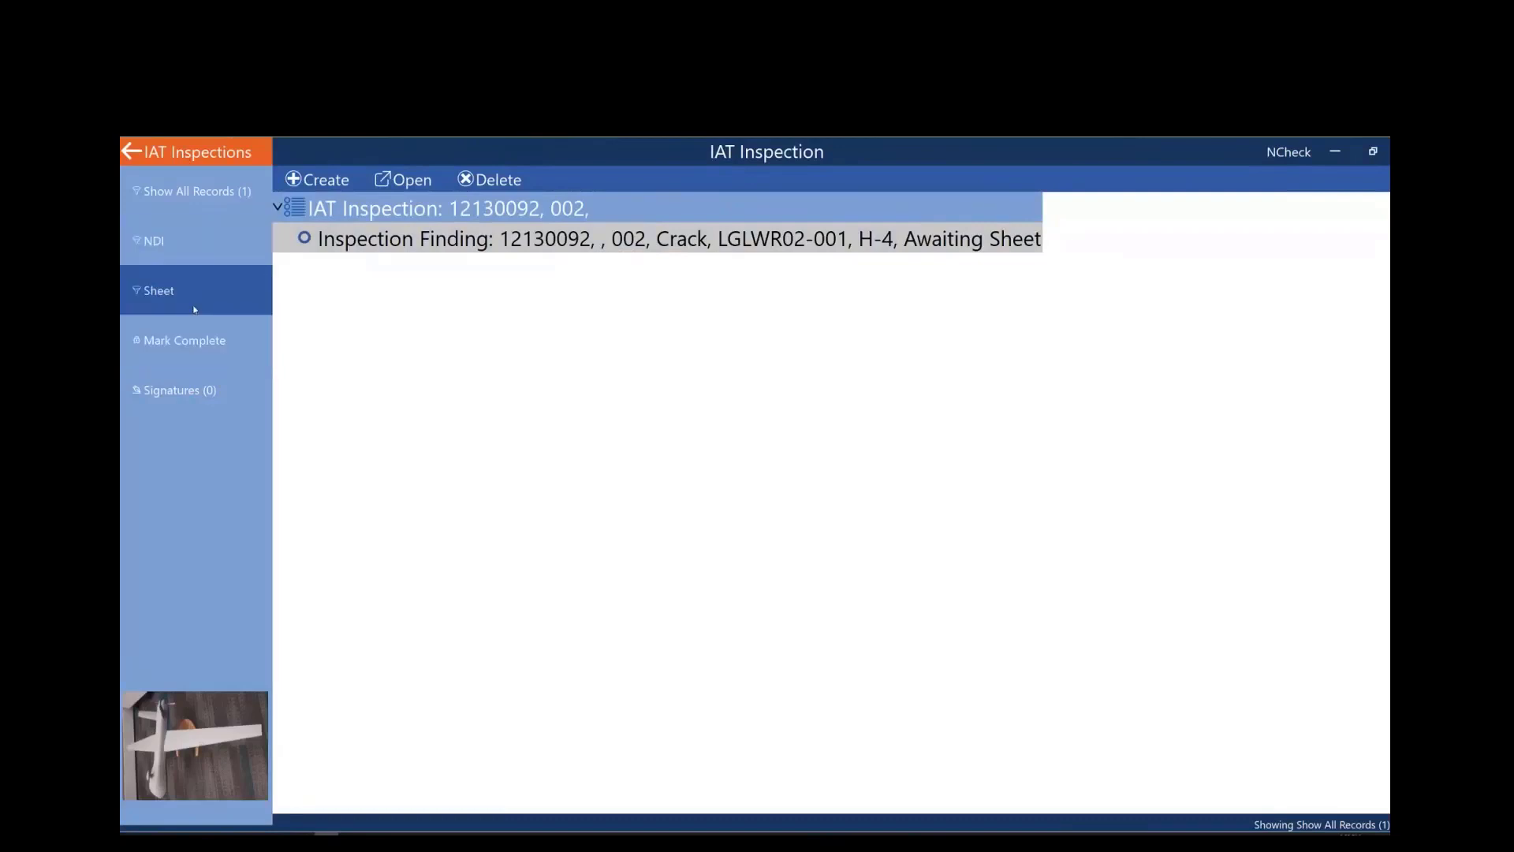
Step: Filter the inspection's records by NDI and by Sheet, and select the crack finding at hole H-4
click(186, 238)
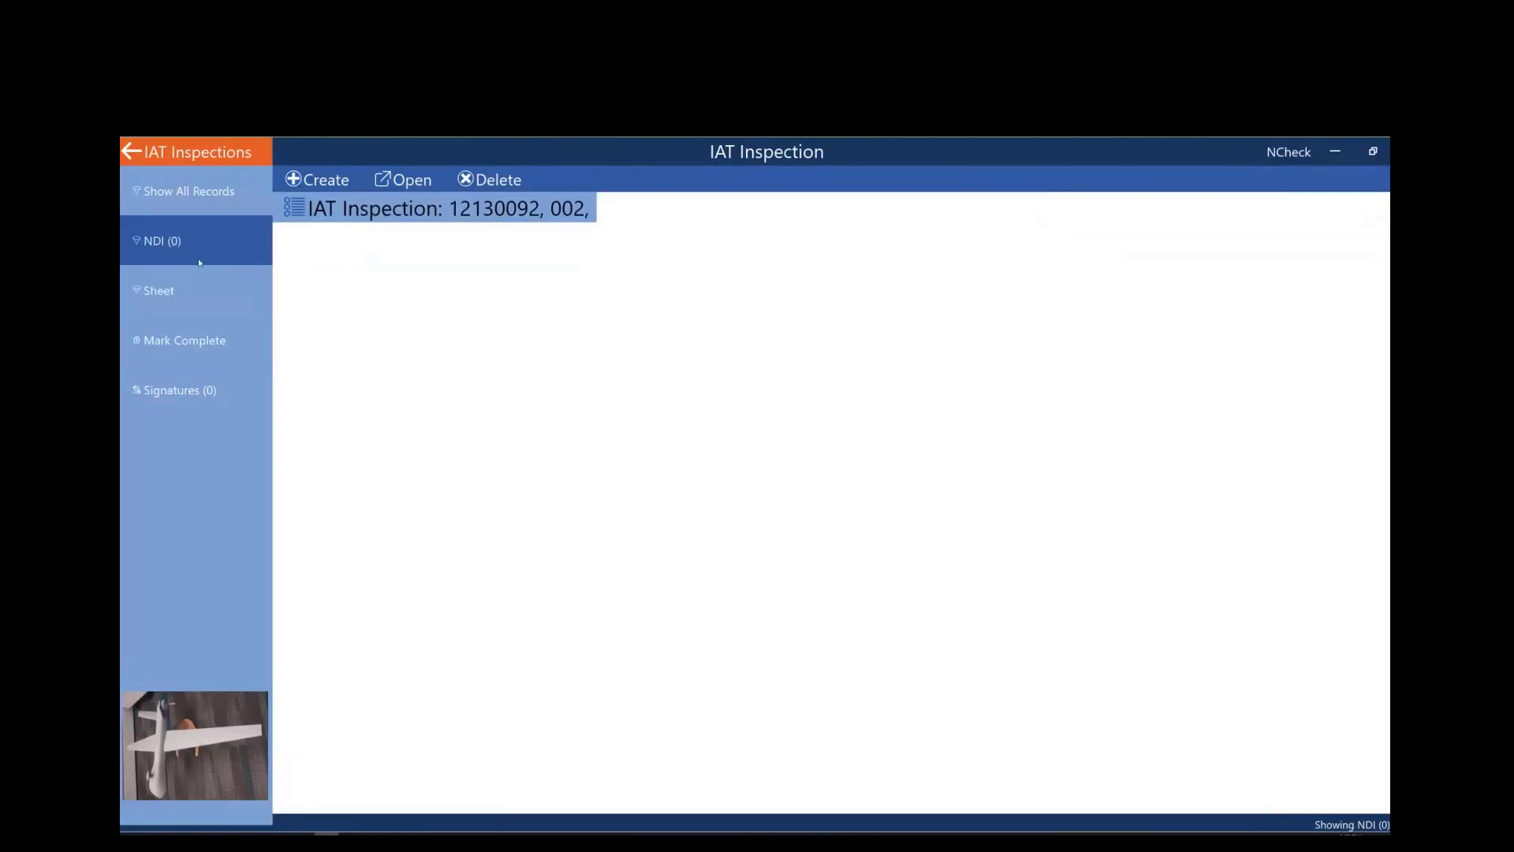
click(166, 297)
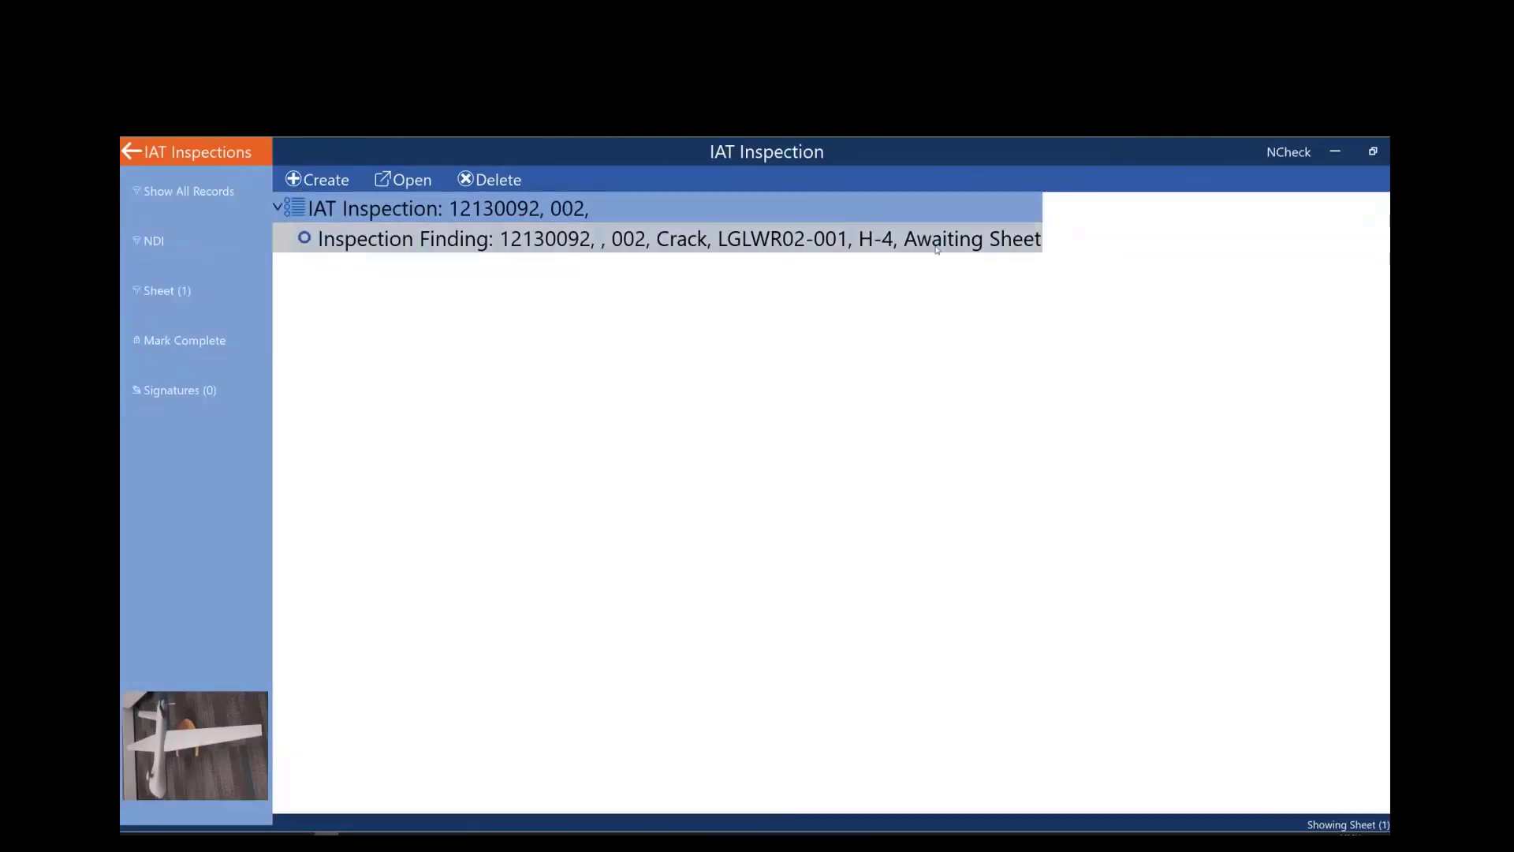
click(789, 246)
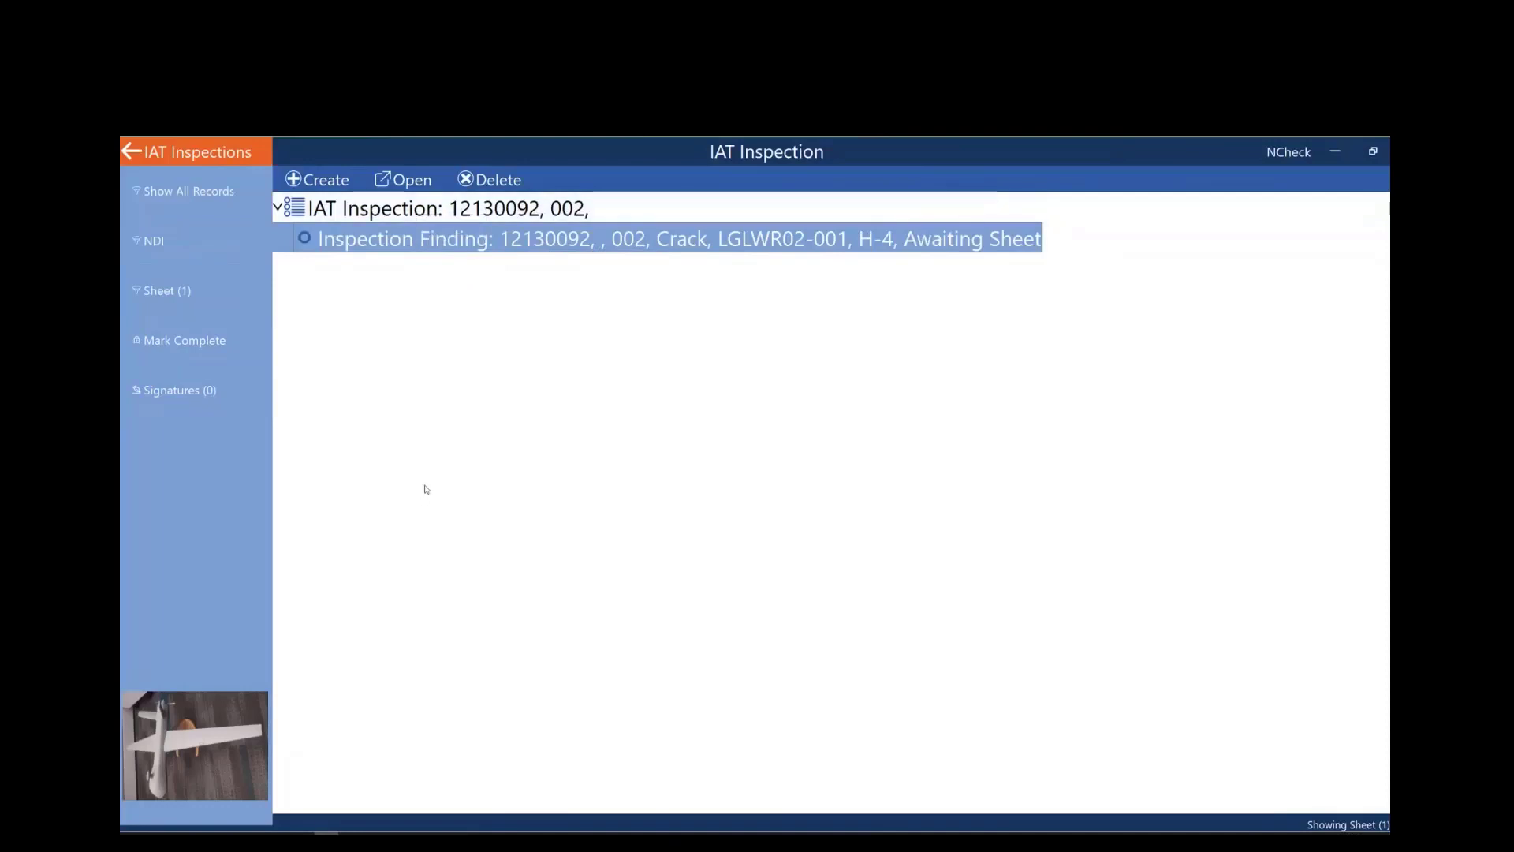
Step: Leave the inspection and save the new crack finding at hole H-4
click(176, 154)
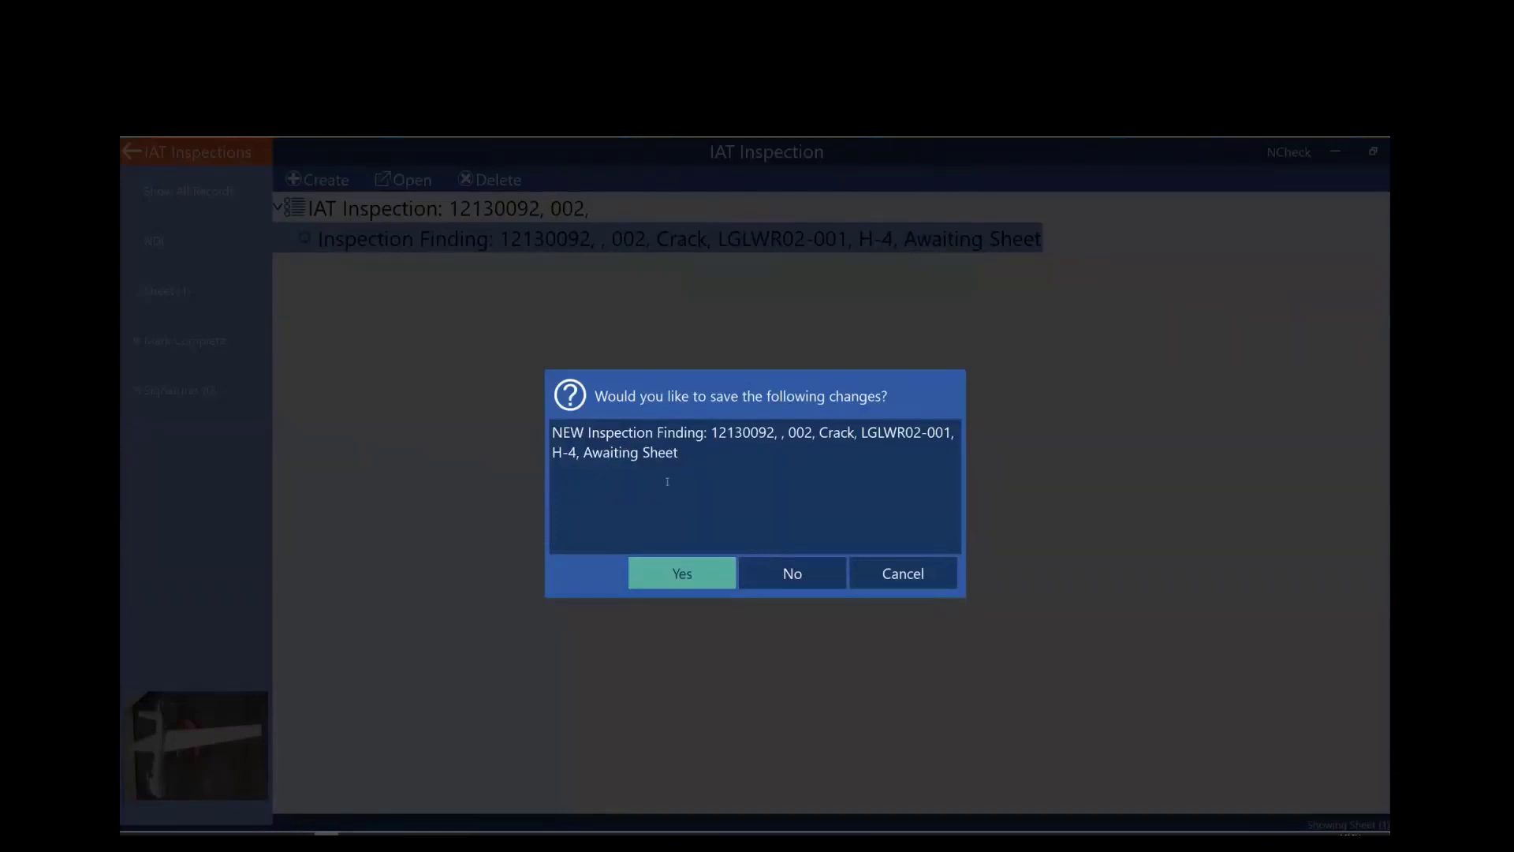
click(682, 573)
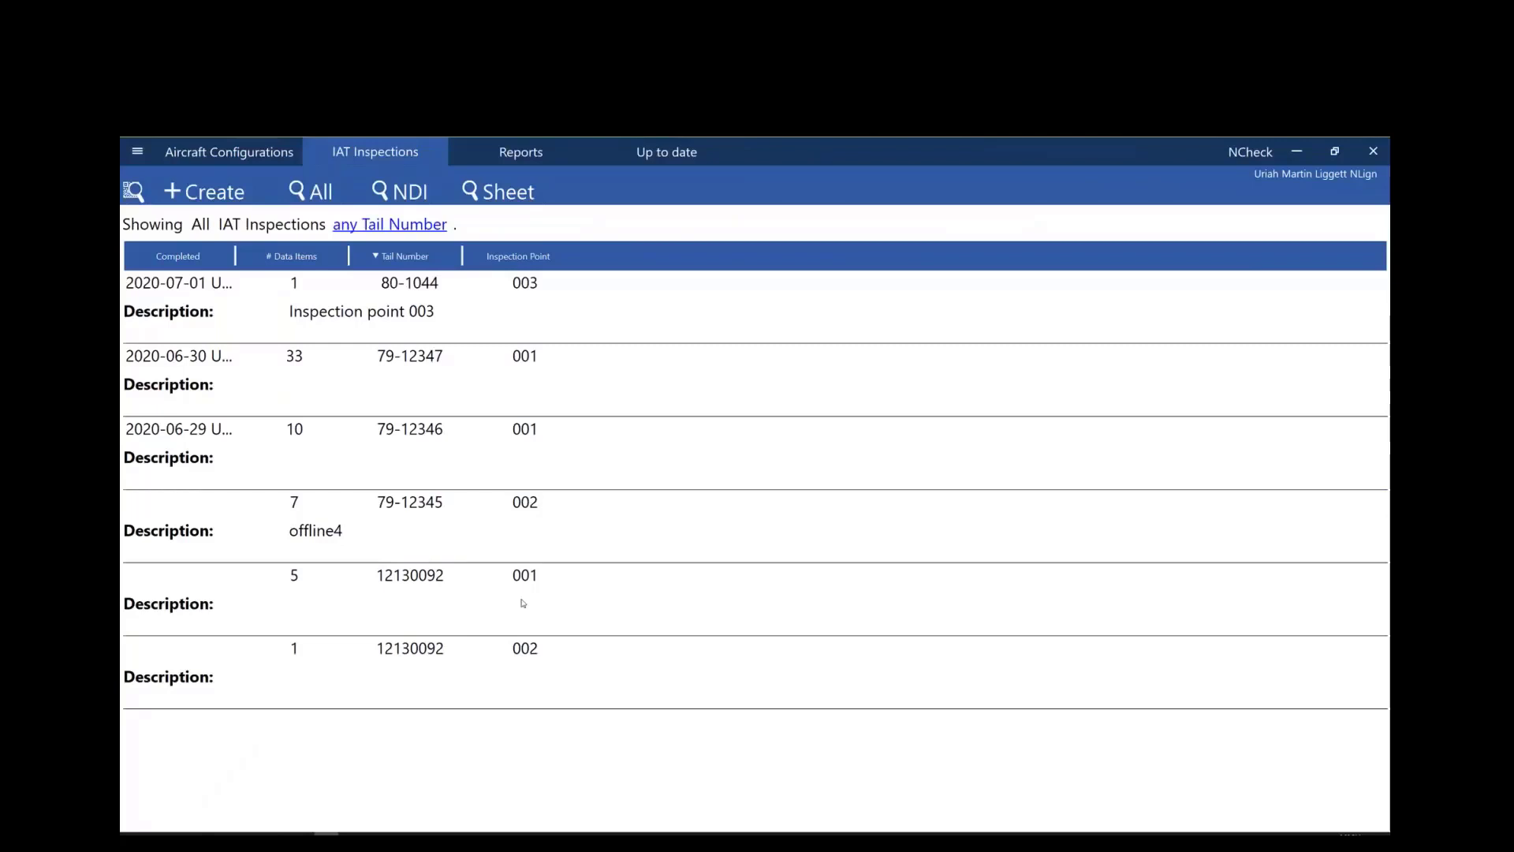
click(238, 155)
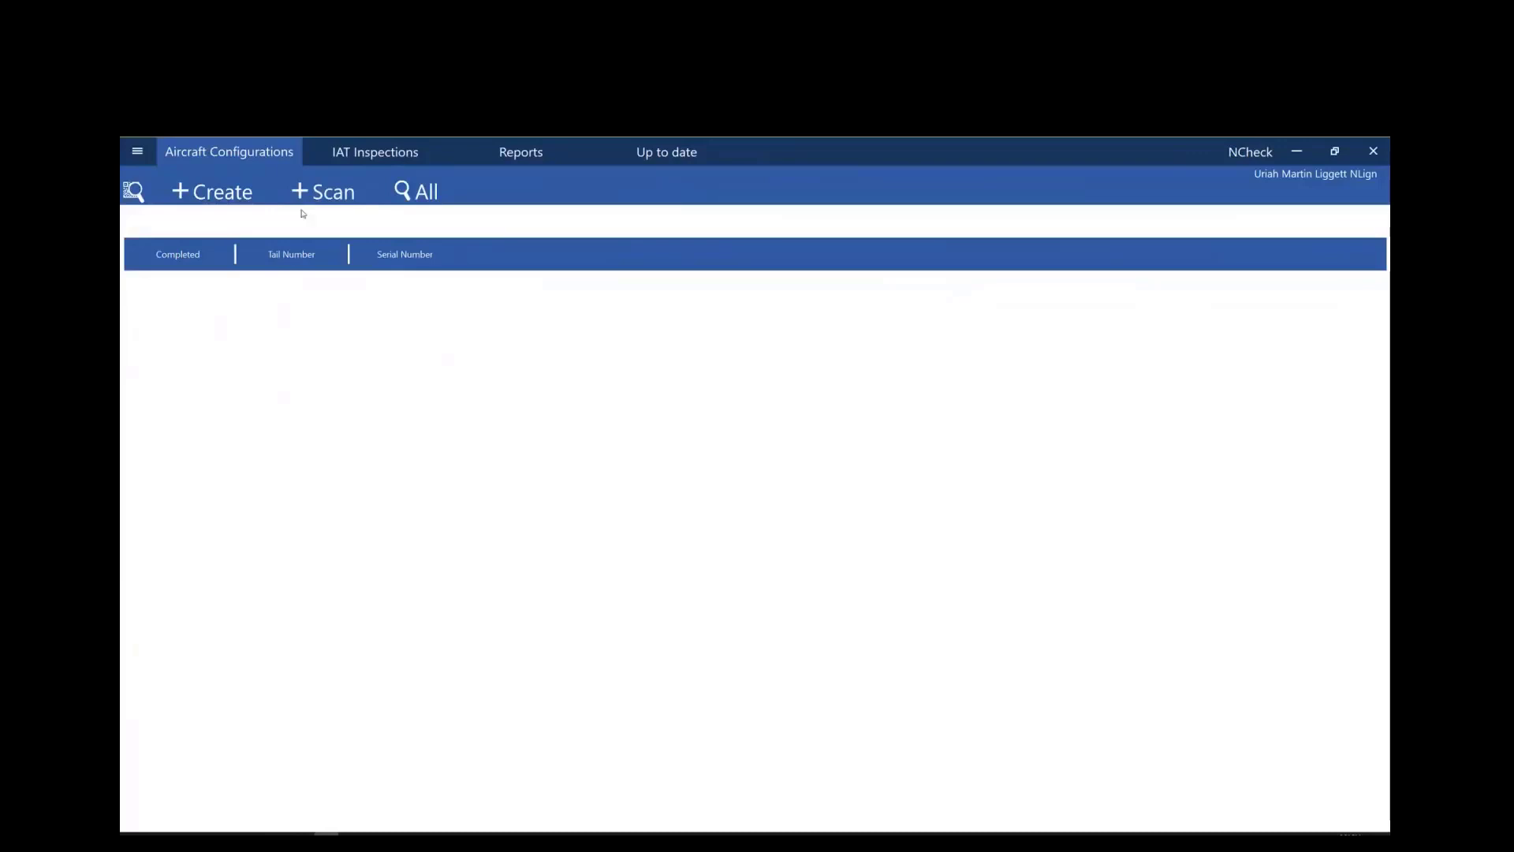
click(346, 197)
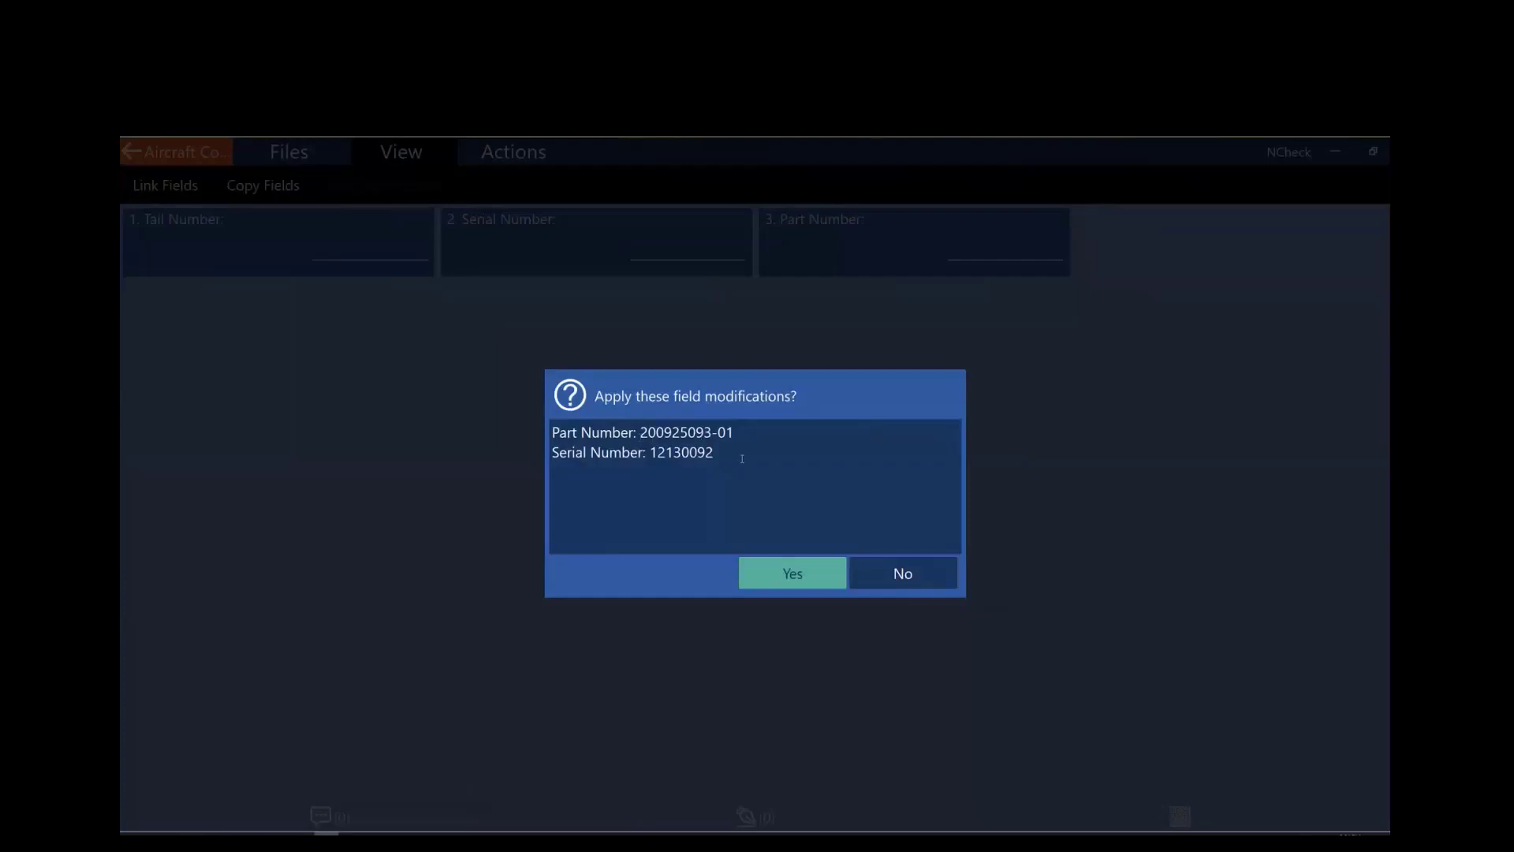
click(789, 574)
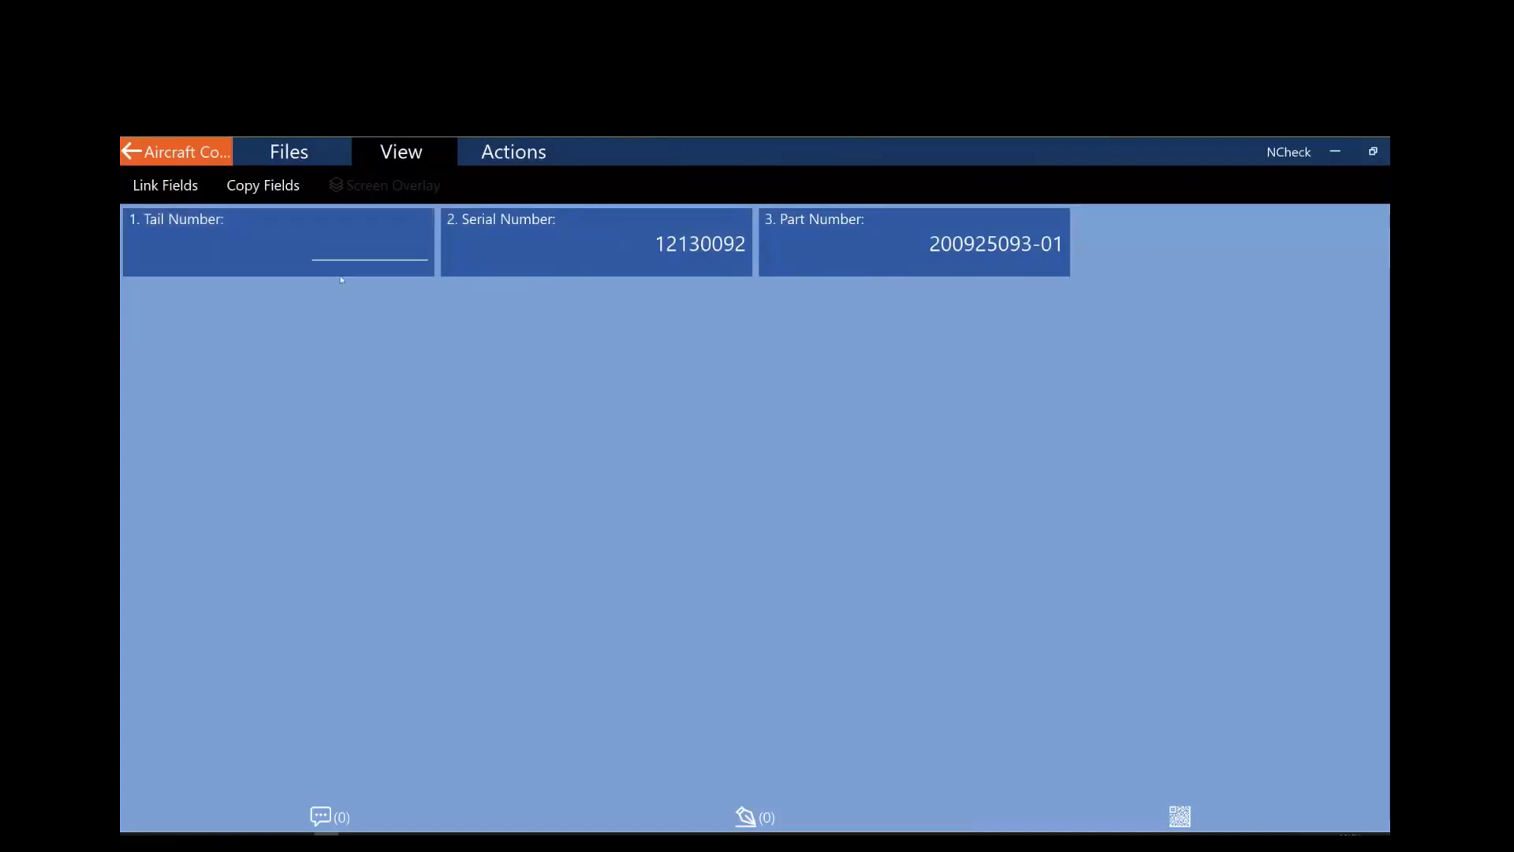
Step: Set the tail number of the new aircraft configuration to 80-1001 and save the record
click(343, 264)
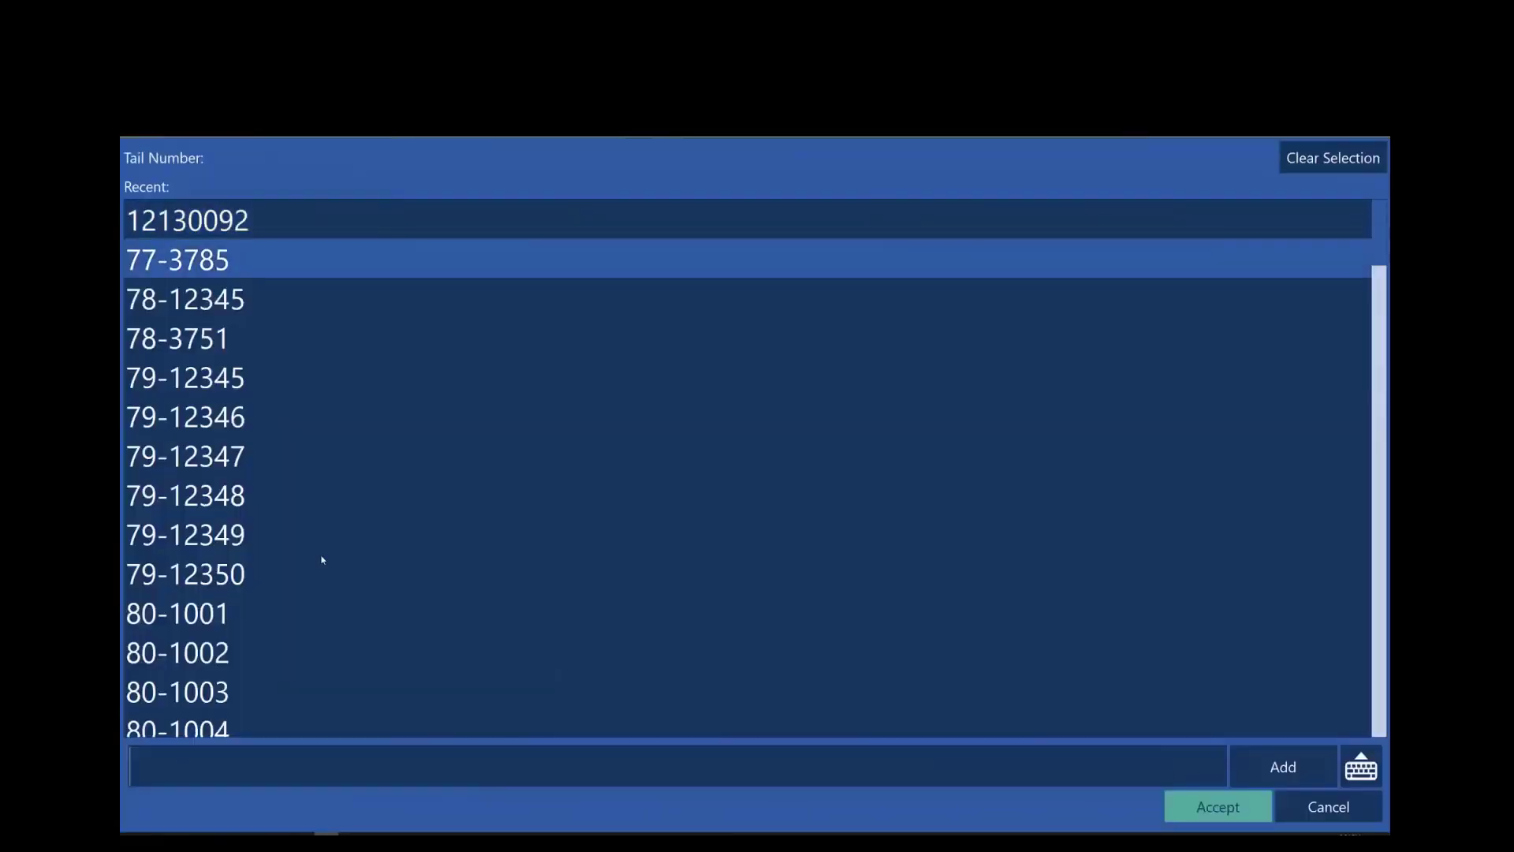
scroll(376, 731, down, 6)
scroll(501, 571, up, 3)
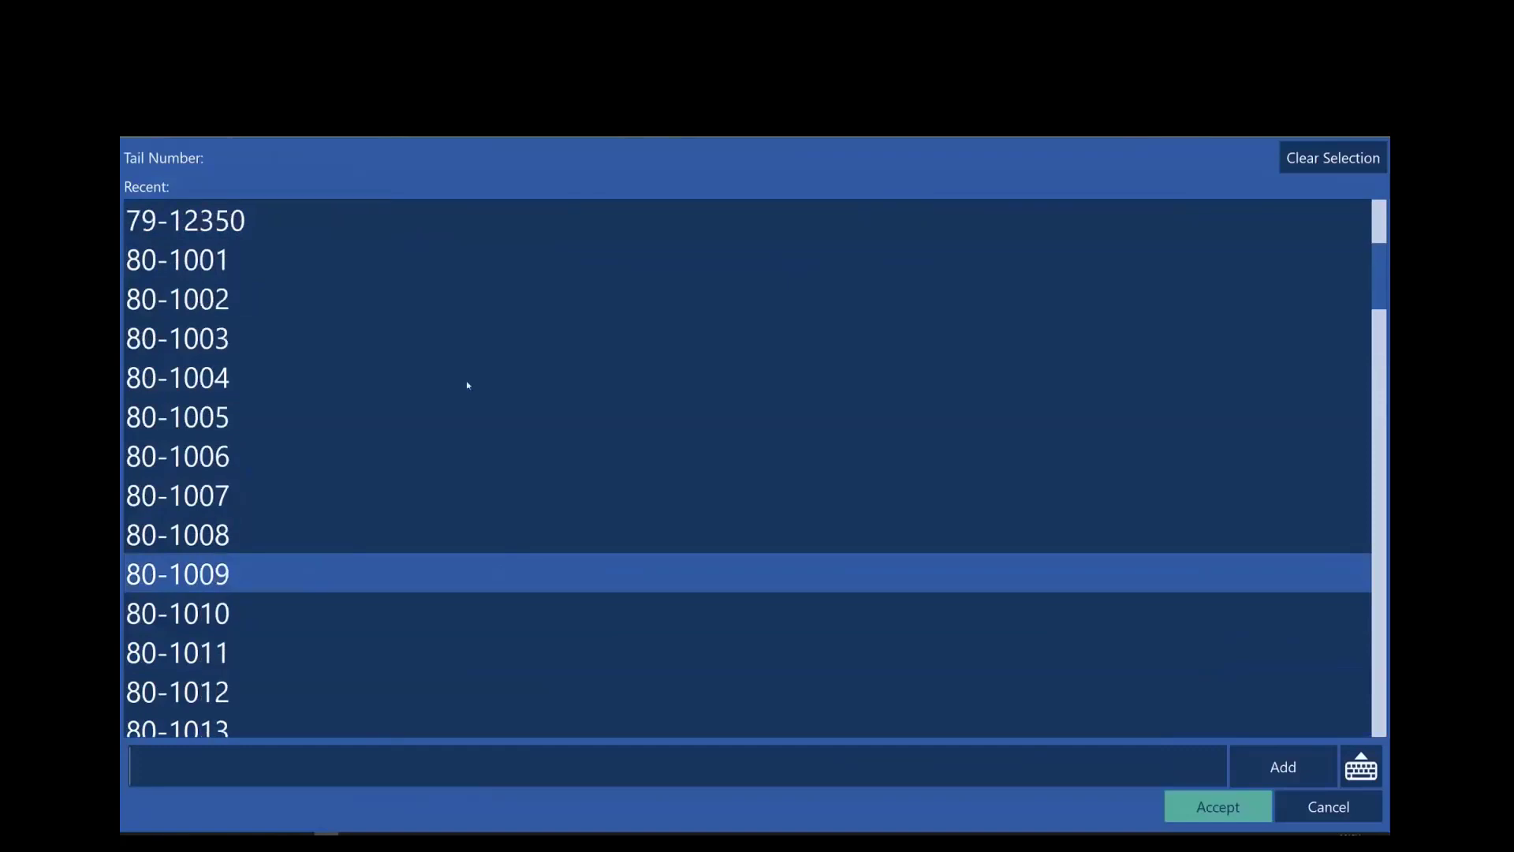
click(362, 264)
click(1218, 806)
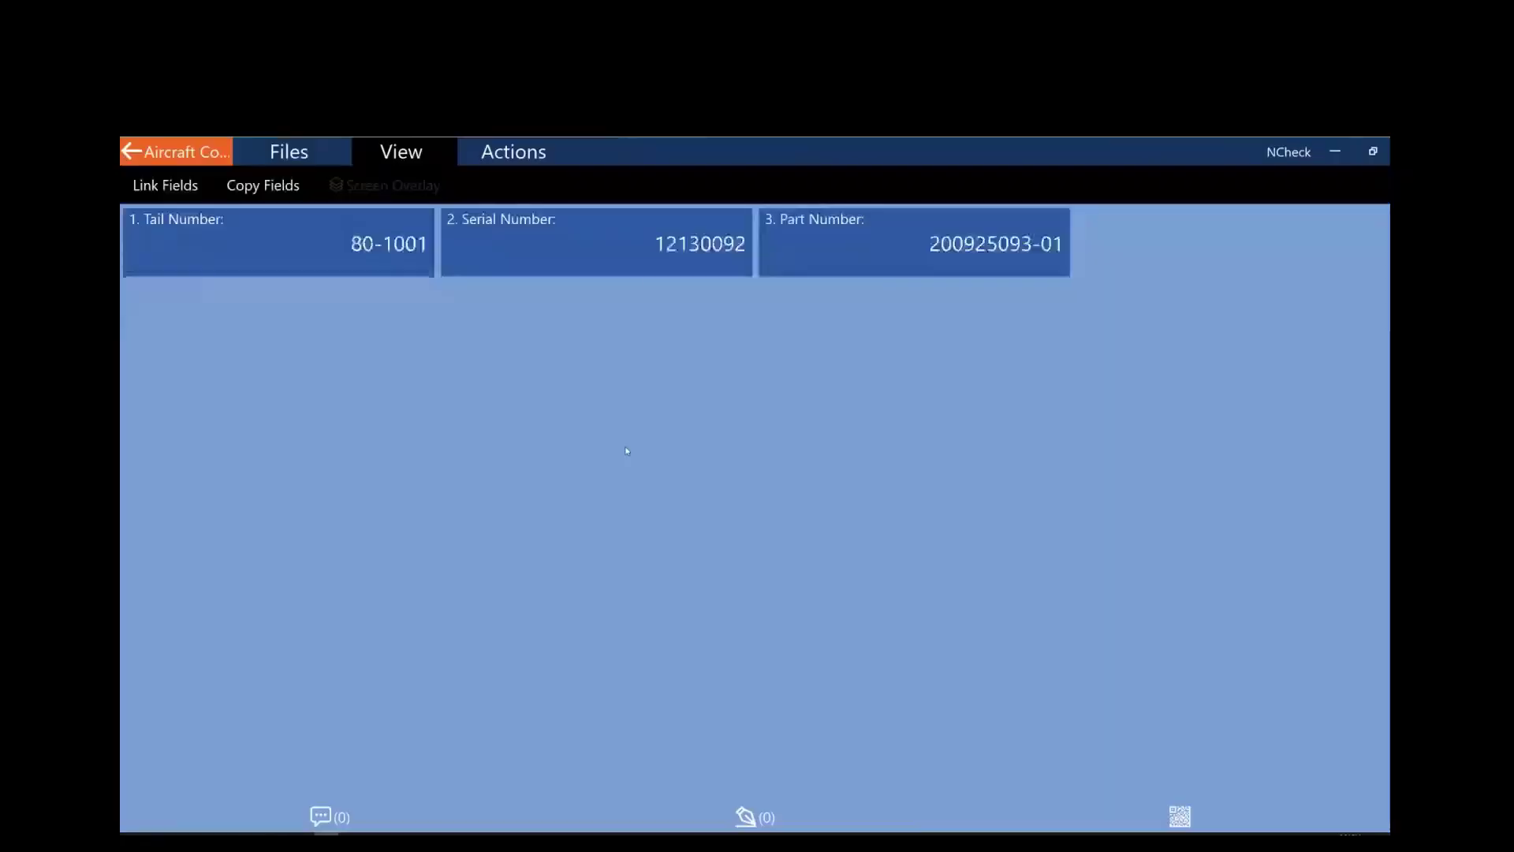
click(161, 162)
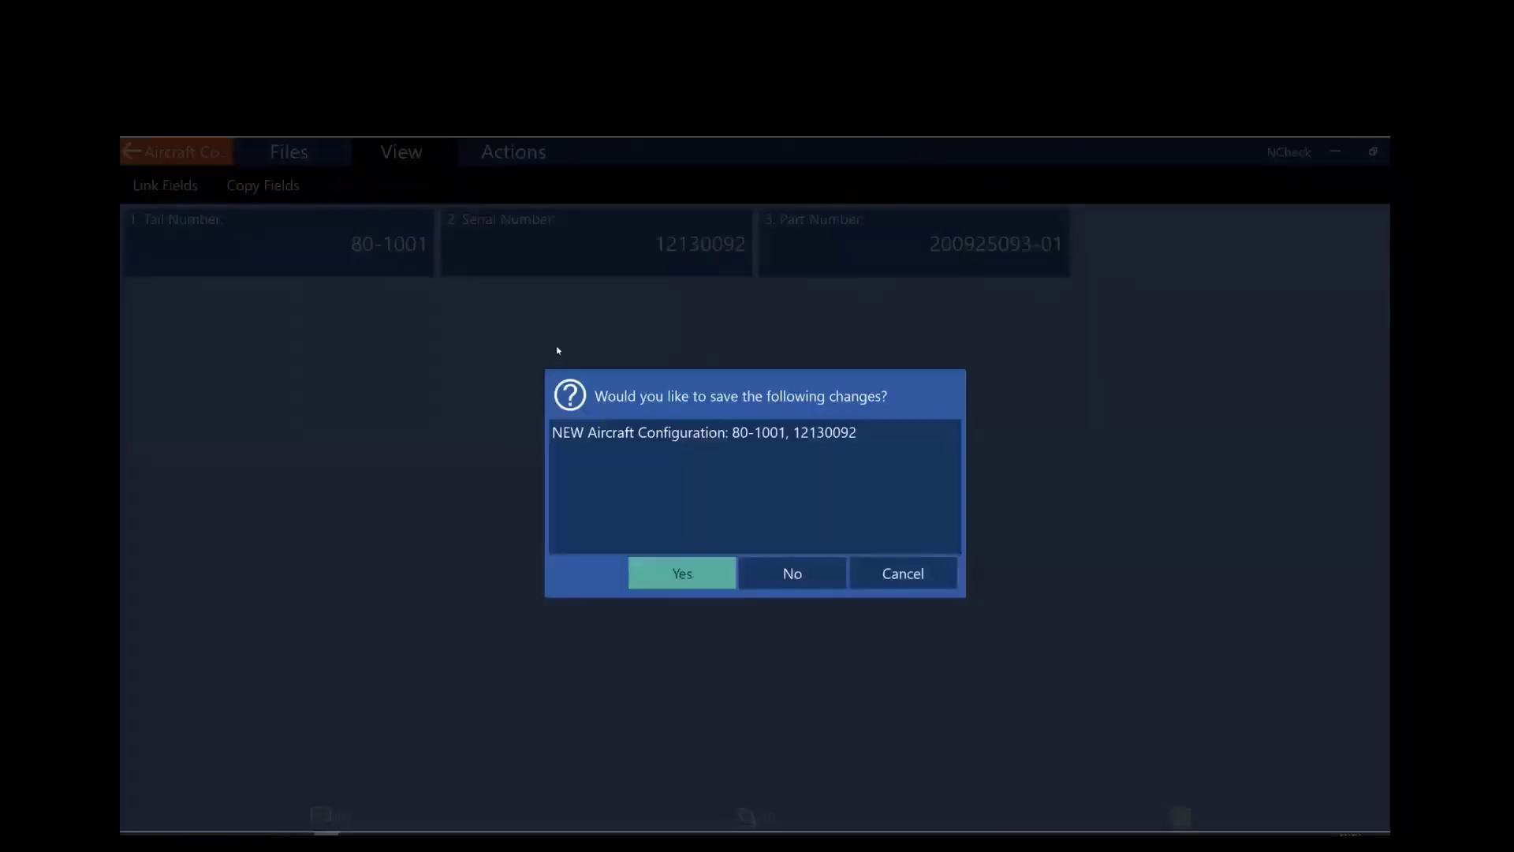
click(688, 567)
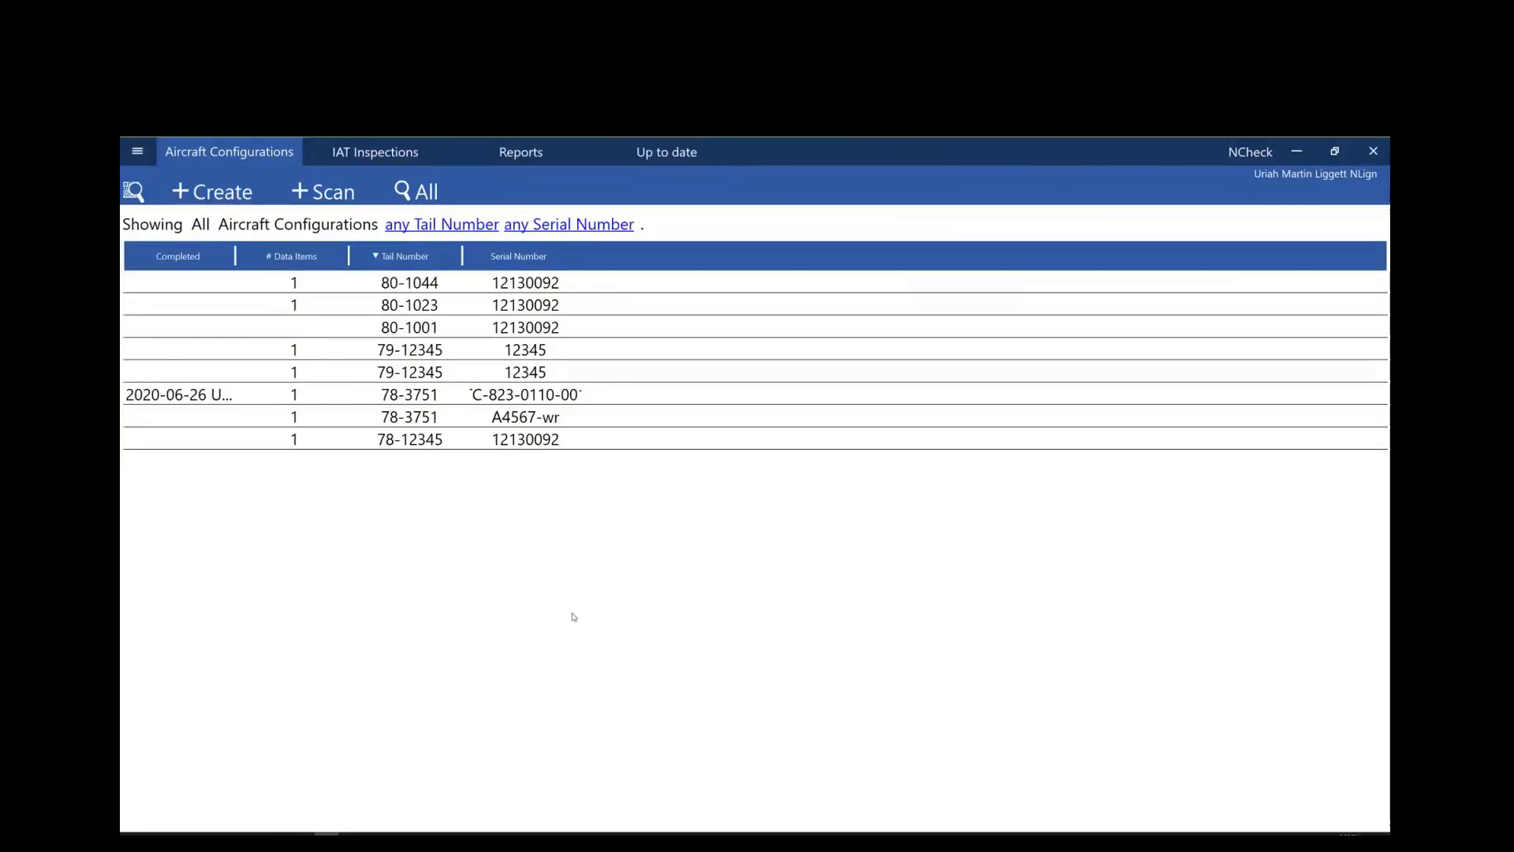
Step: Show the IAT inspections list, and switch to the NLign desktop application to open its trendable type configuration
click(375, 151)
mouse_move(314, 841)
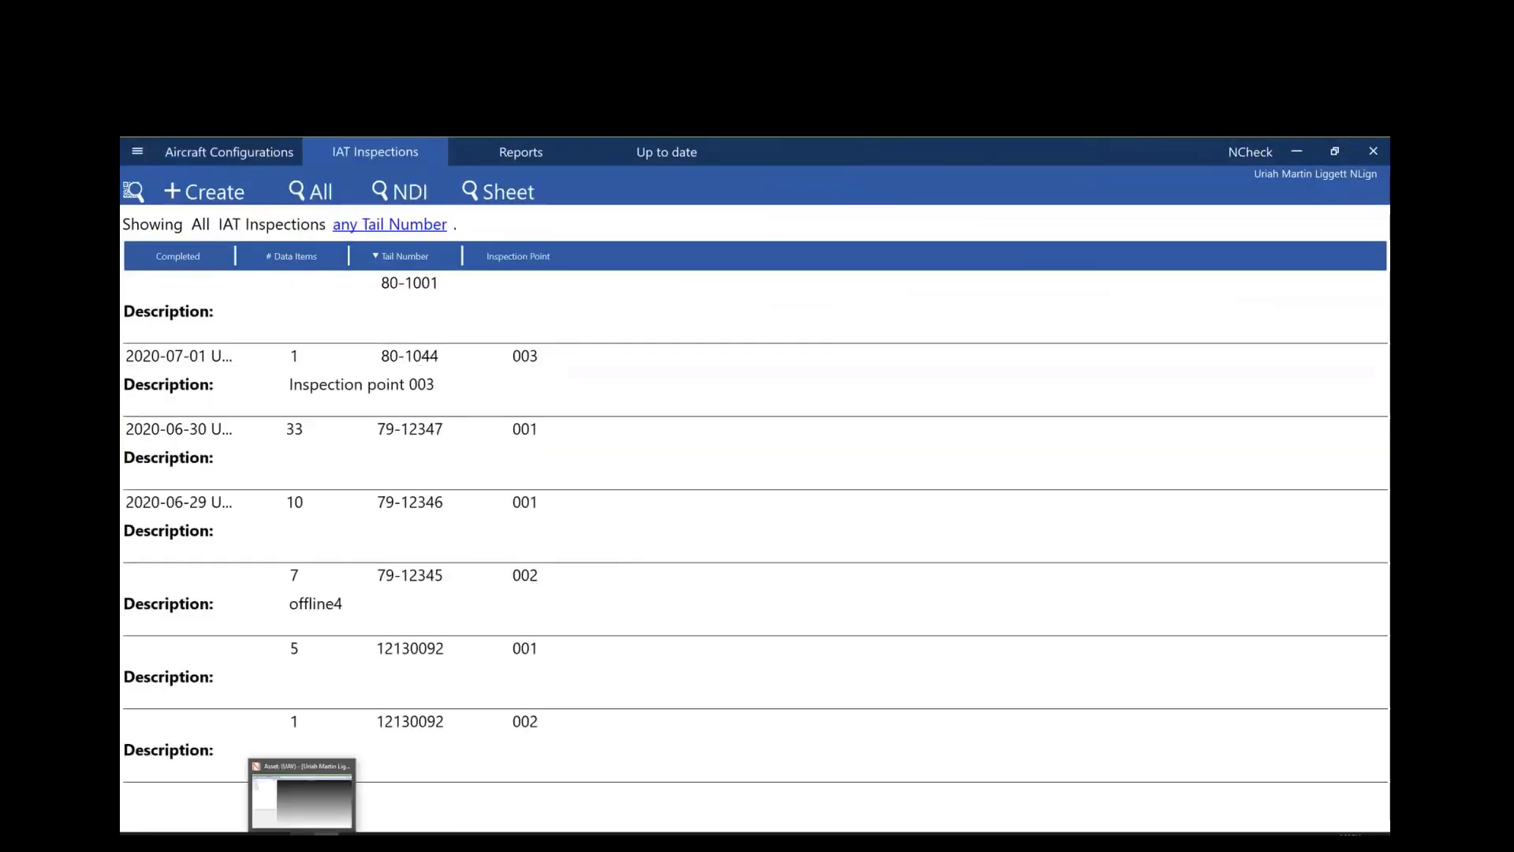
click(302, 795)
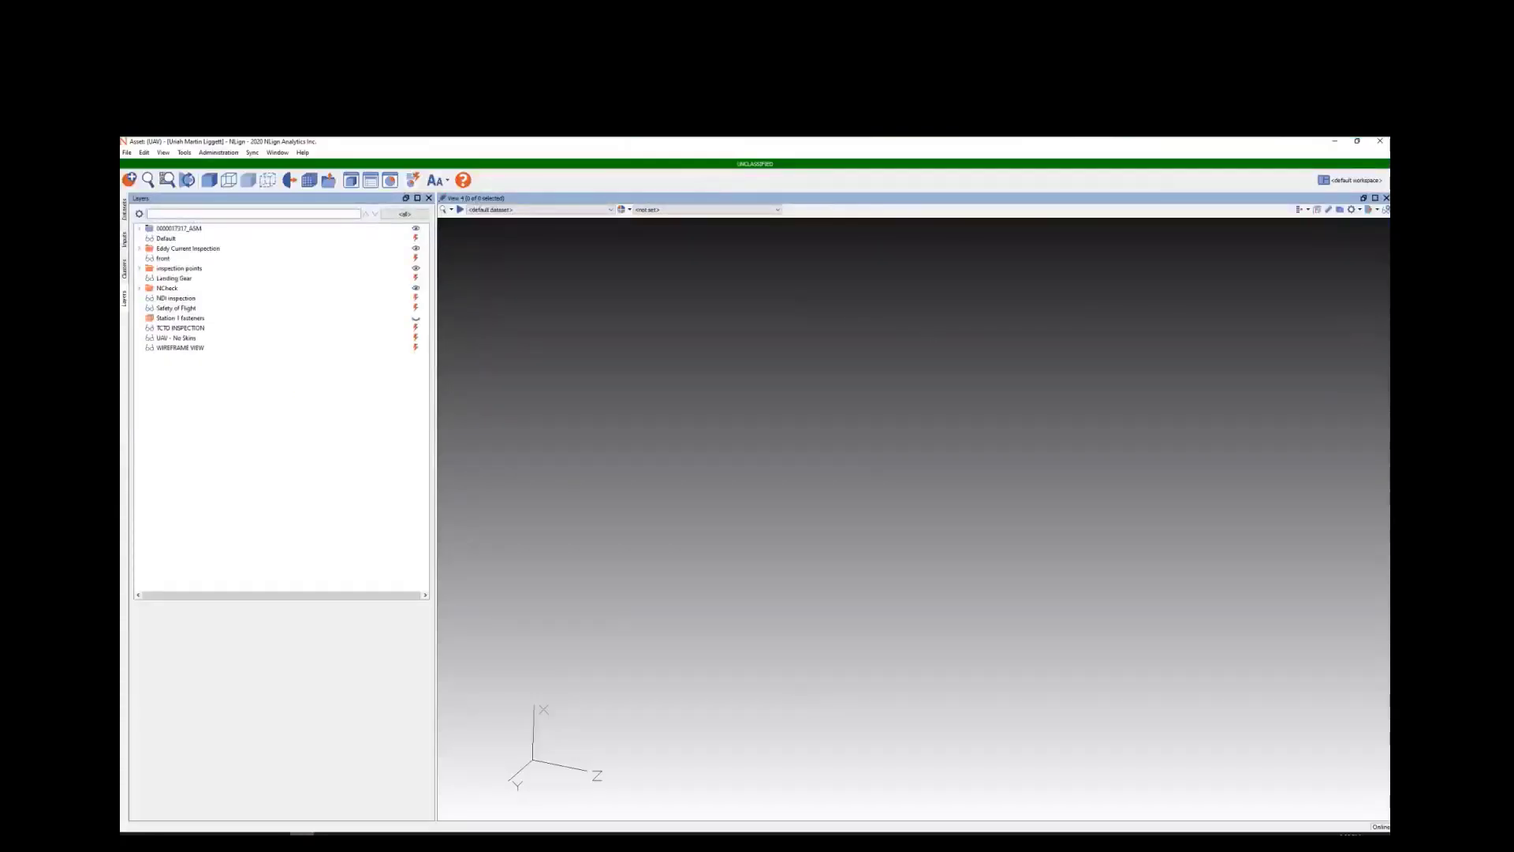
click(218, 152)
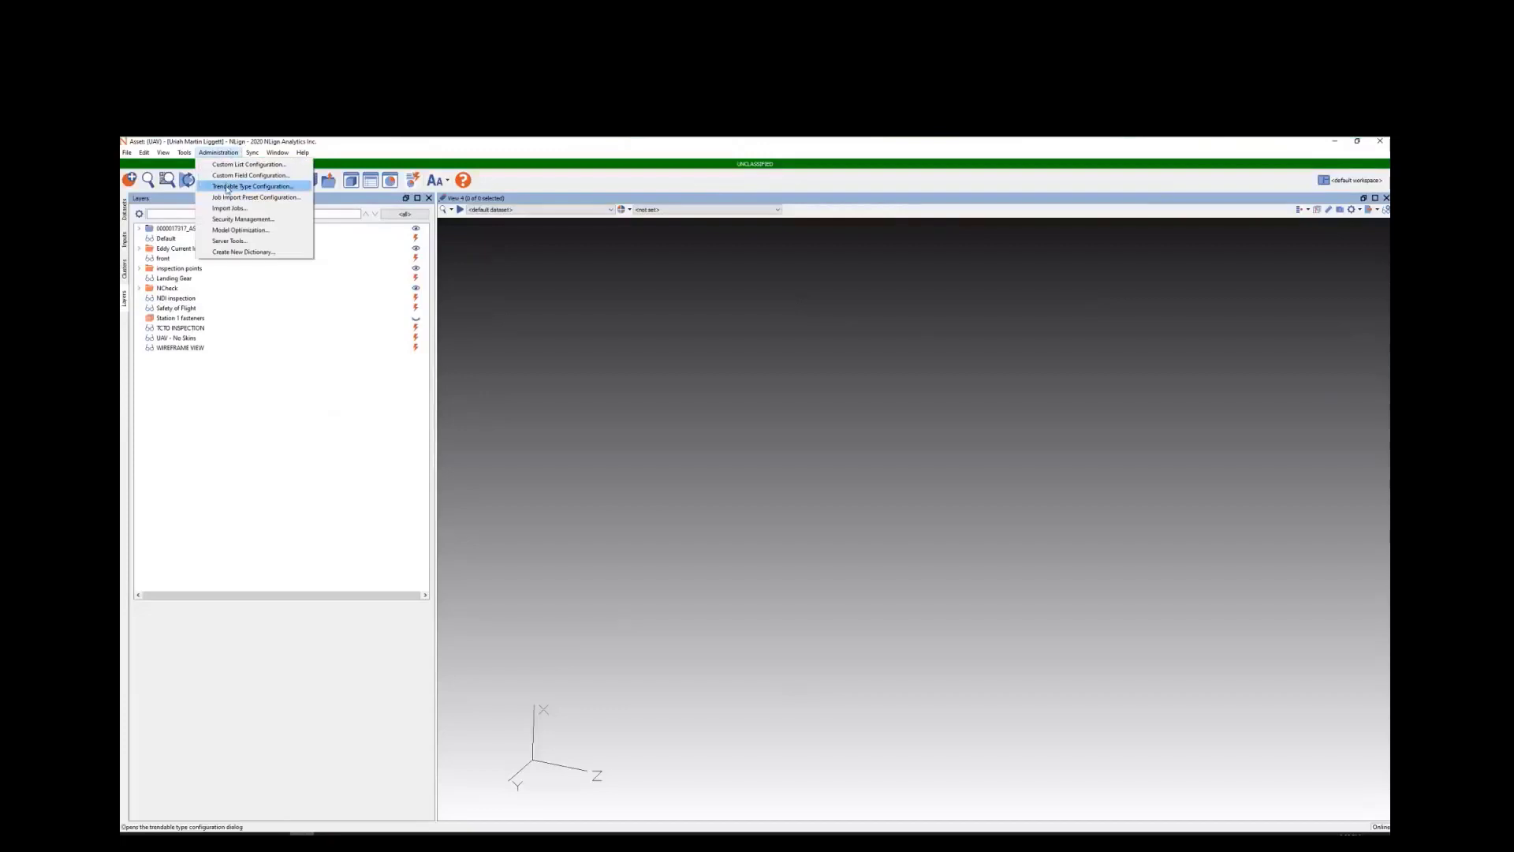
click(228, 188)
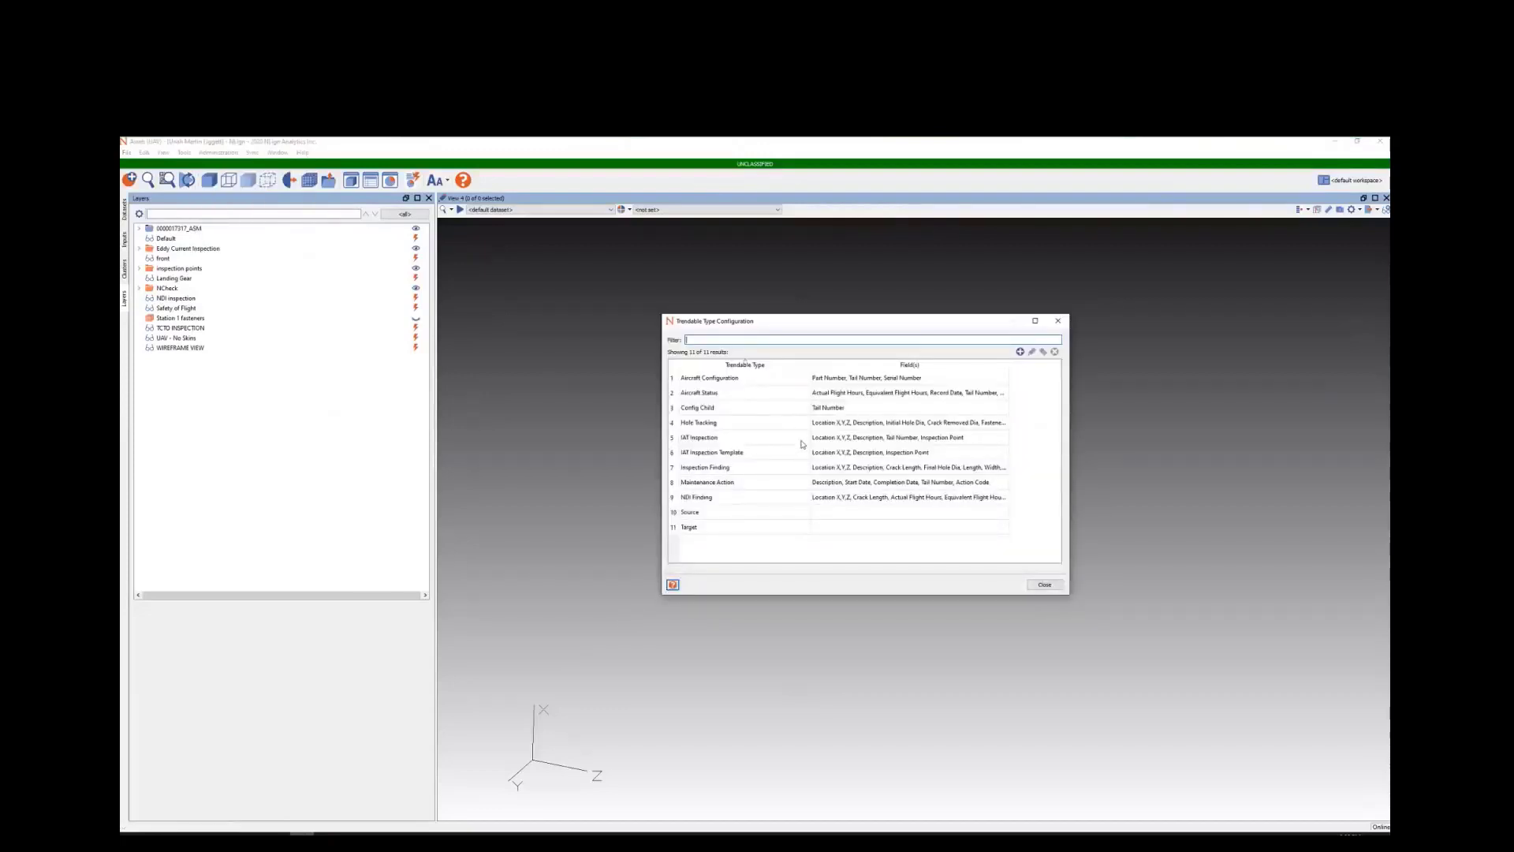
Step: Open the IAT Inspection trendable type and examine its rules, notifications and behaviors, including the data qualifiers
click(801, 440)
double_click(802, 444)
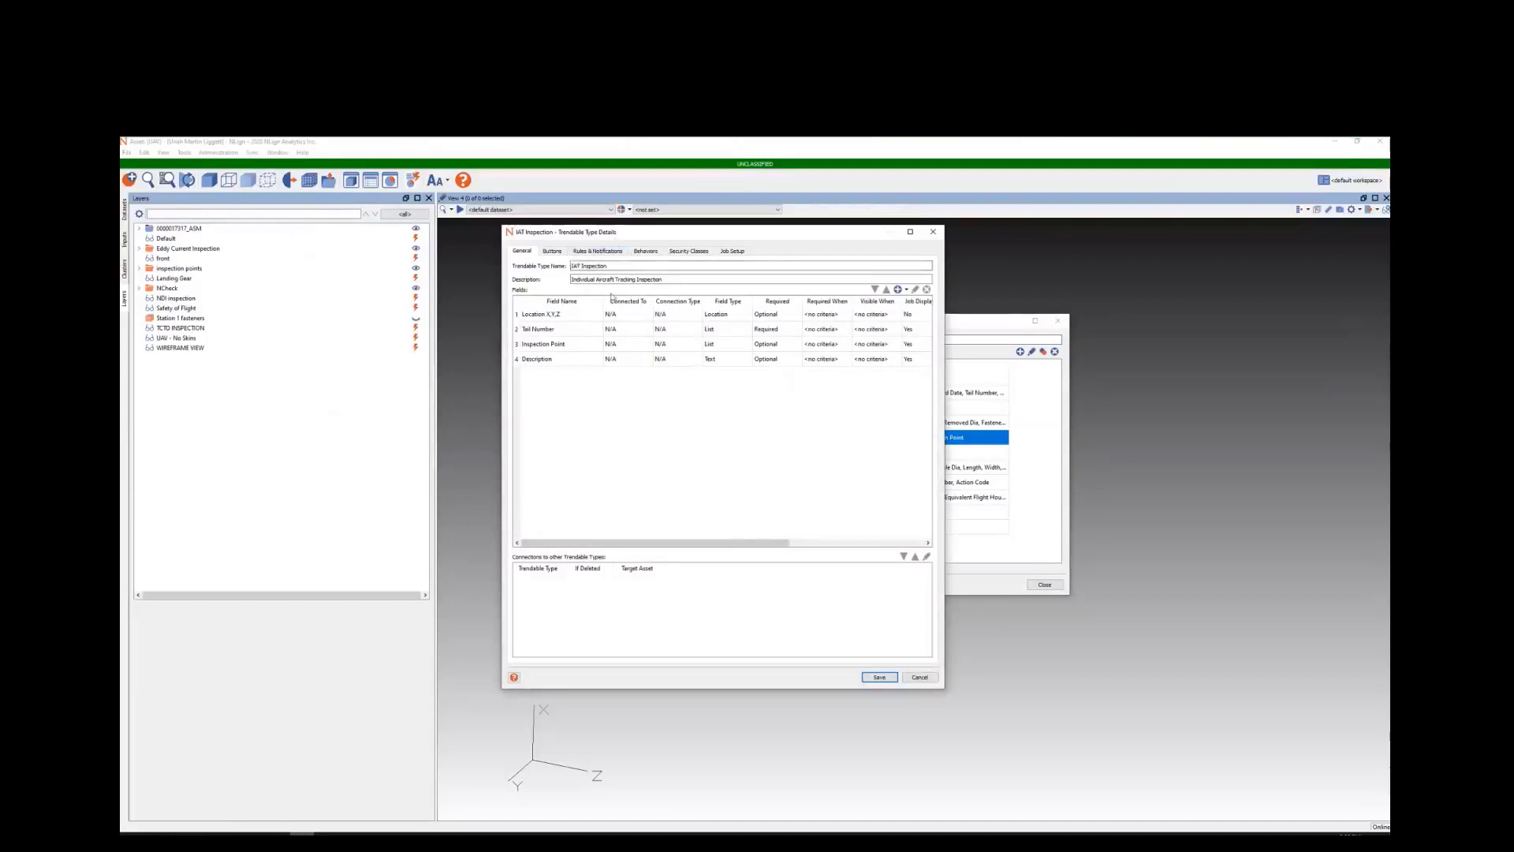
drag(575, 237, 549, 297)
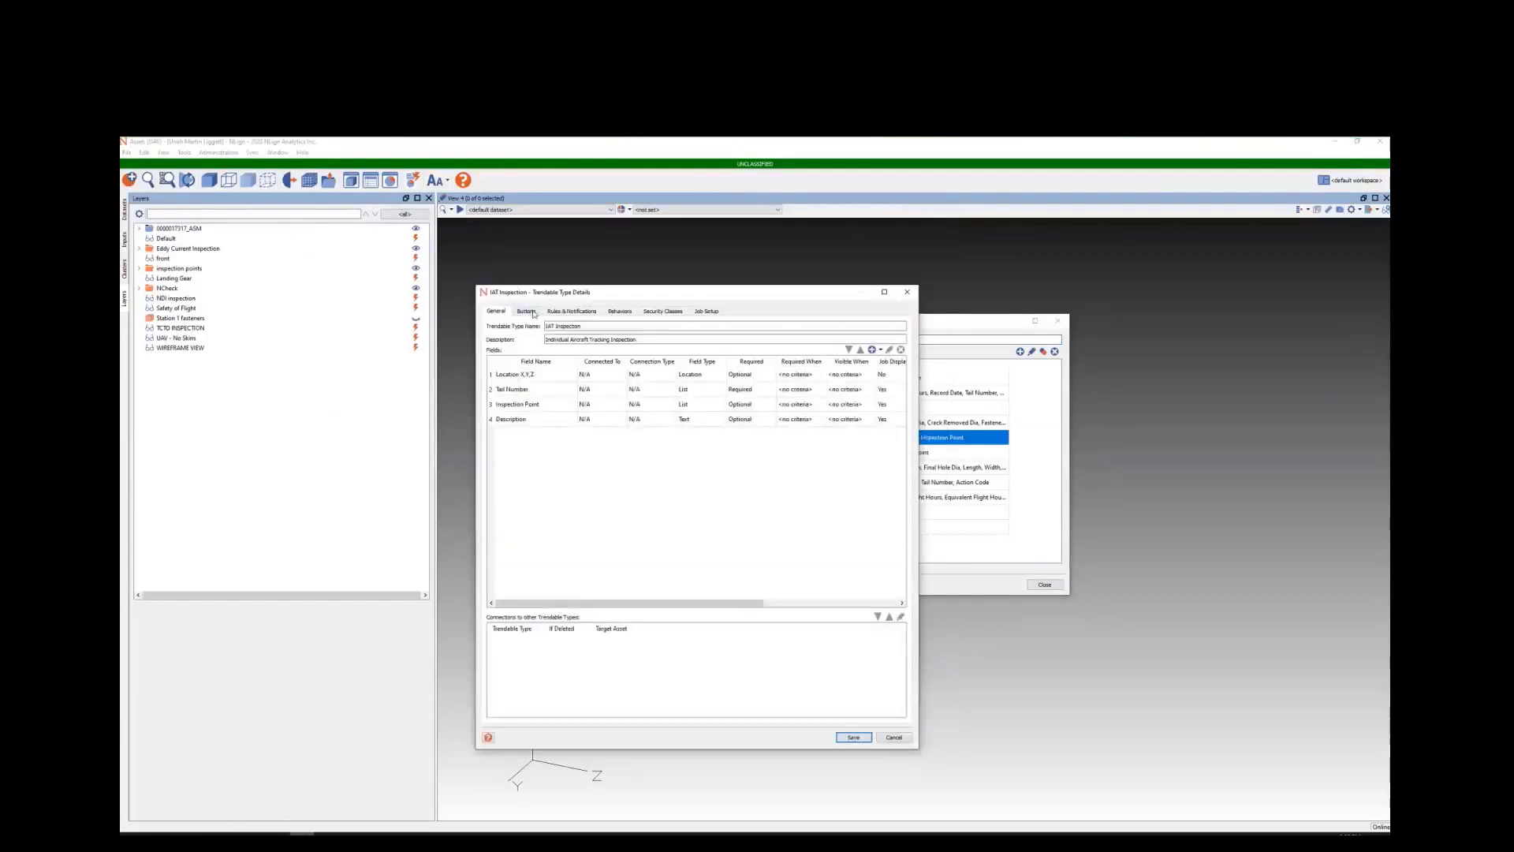
click(584, 313)
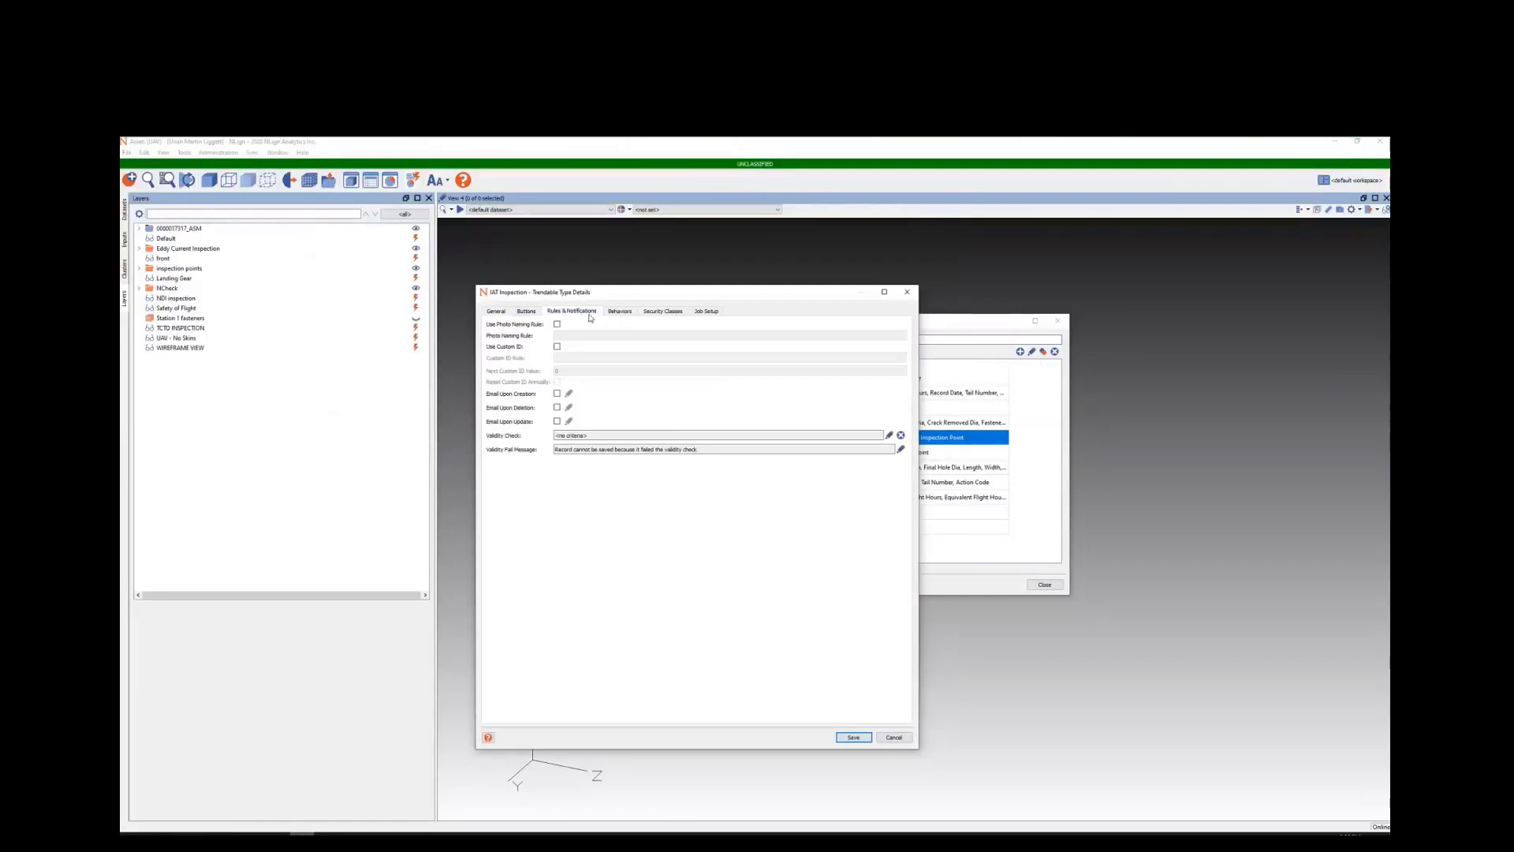
click(621, 312)
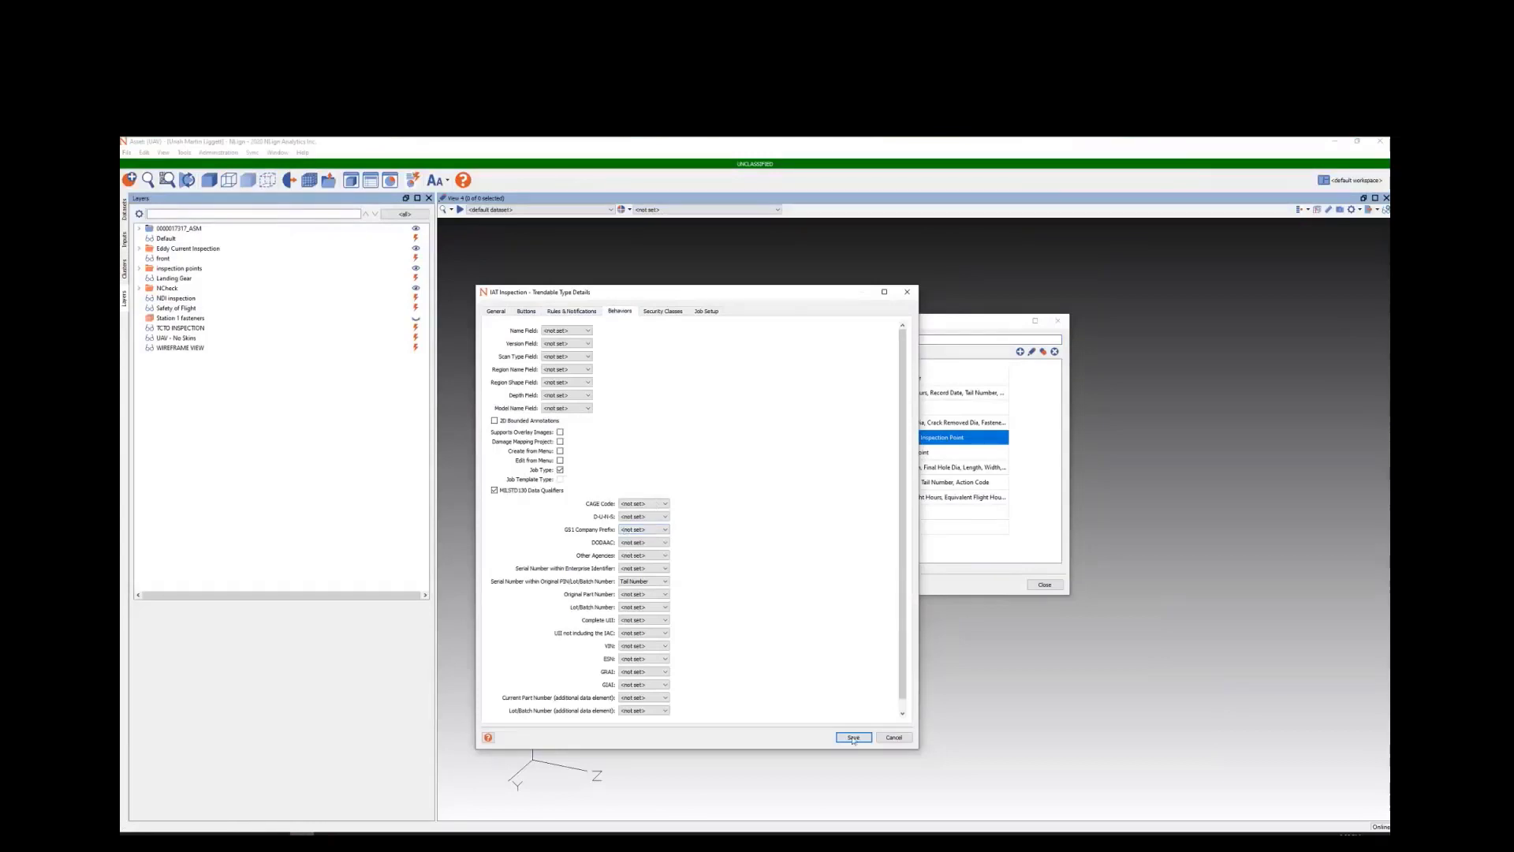
Step: Examine the rules and behaviors of the Aircraft Configuration trendable type, and save and close the configuration
click(749, 380)
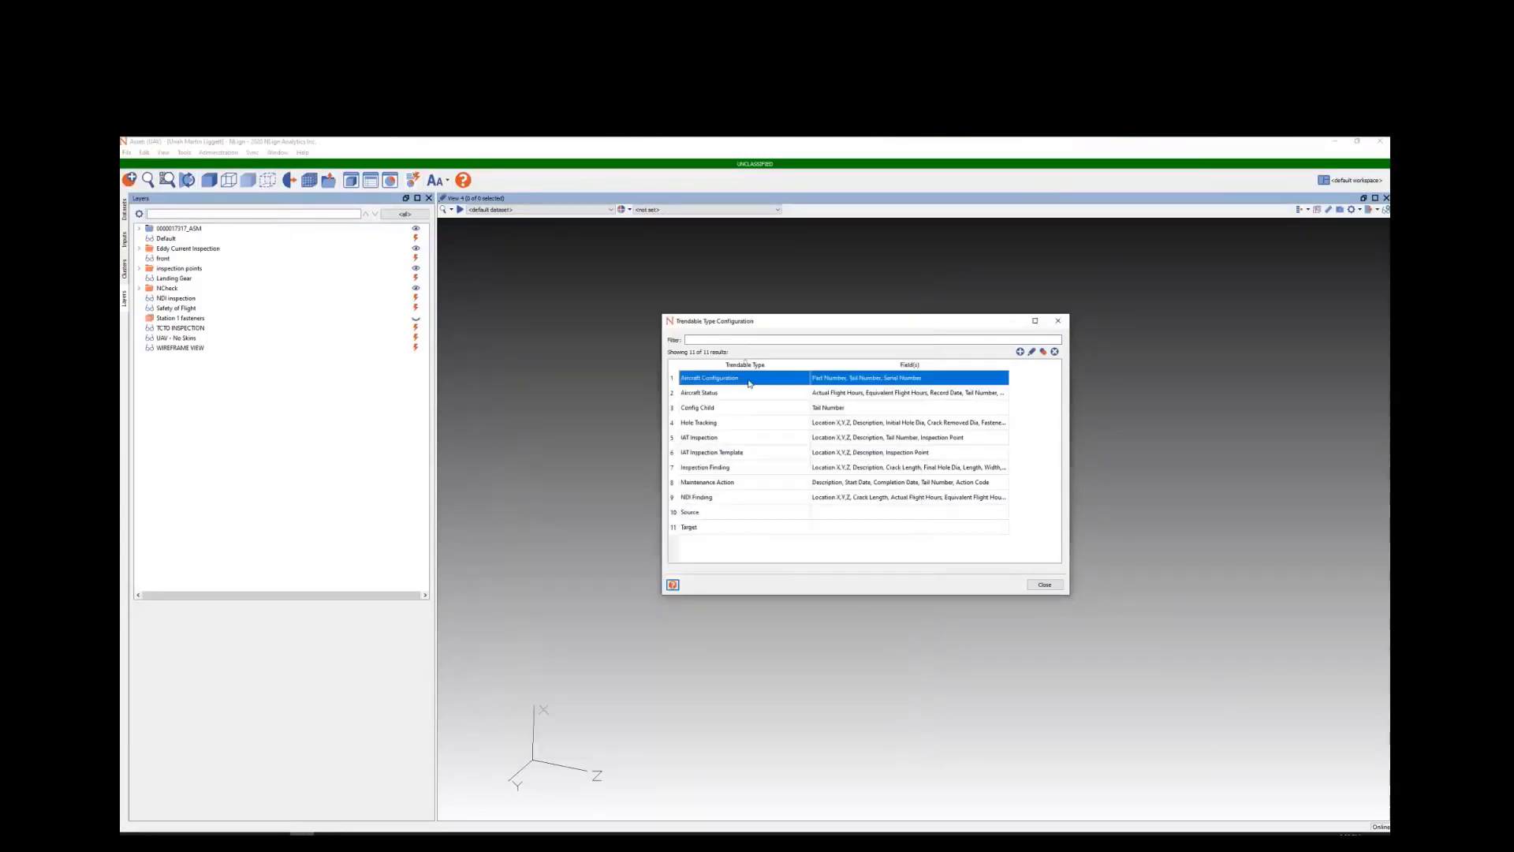
double_click(747, 378)
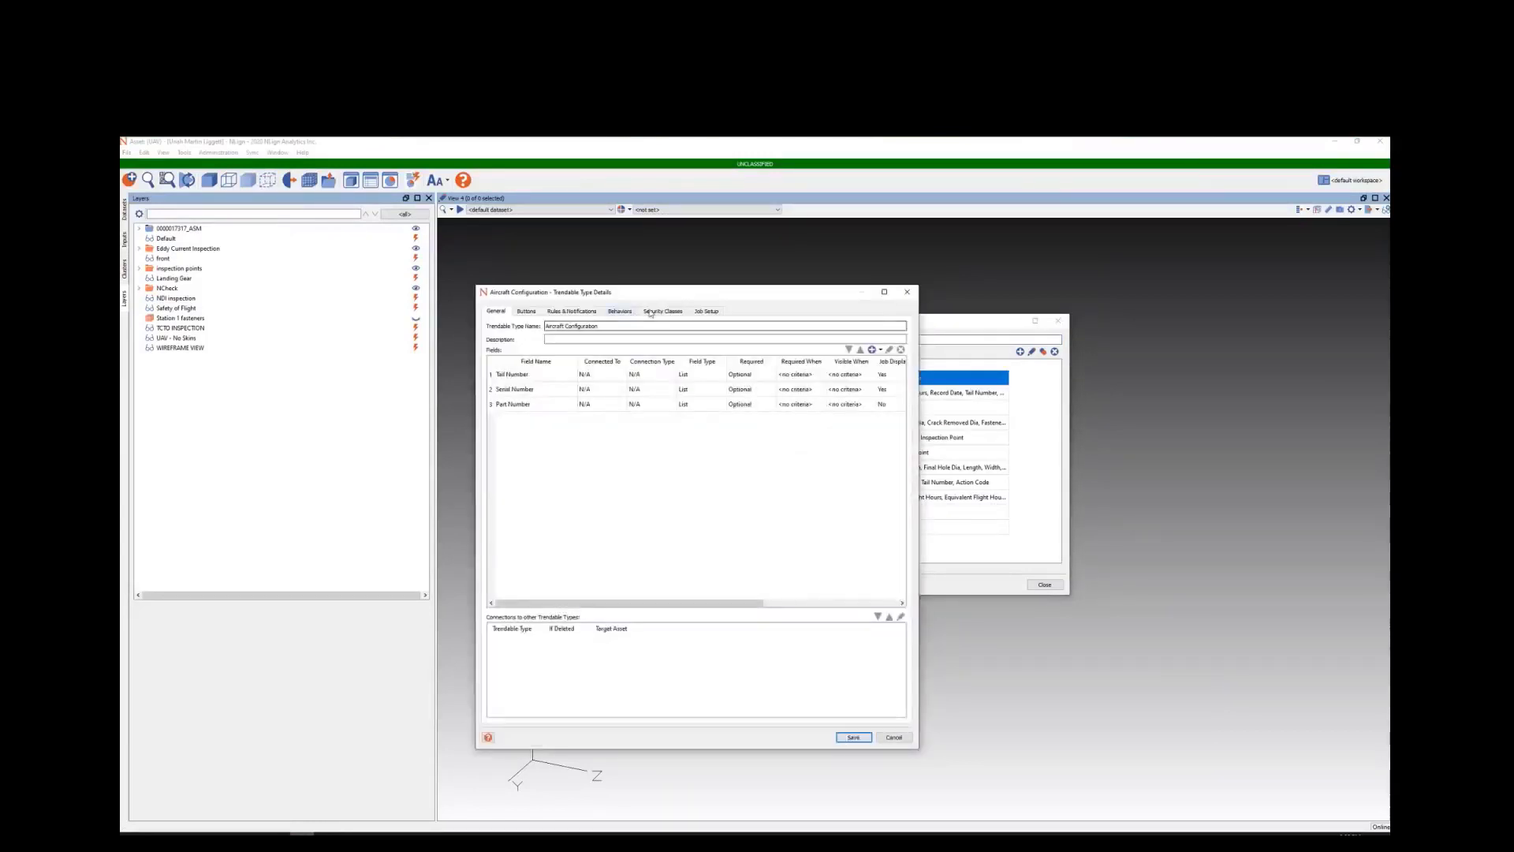
click(597, 314)
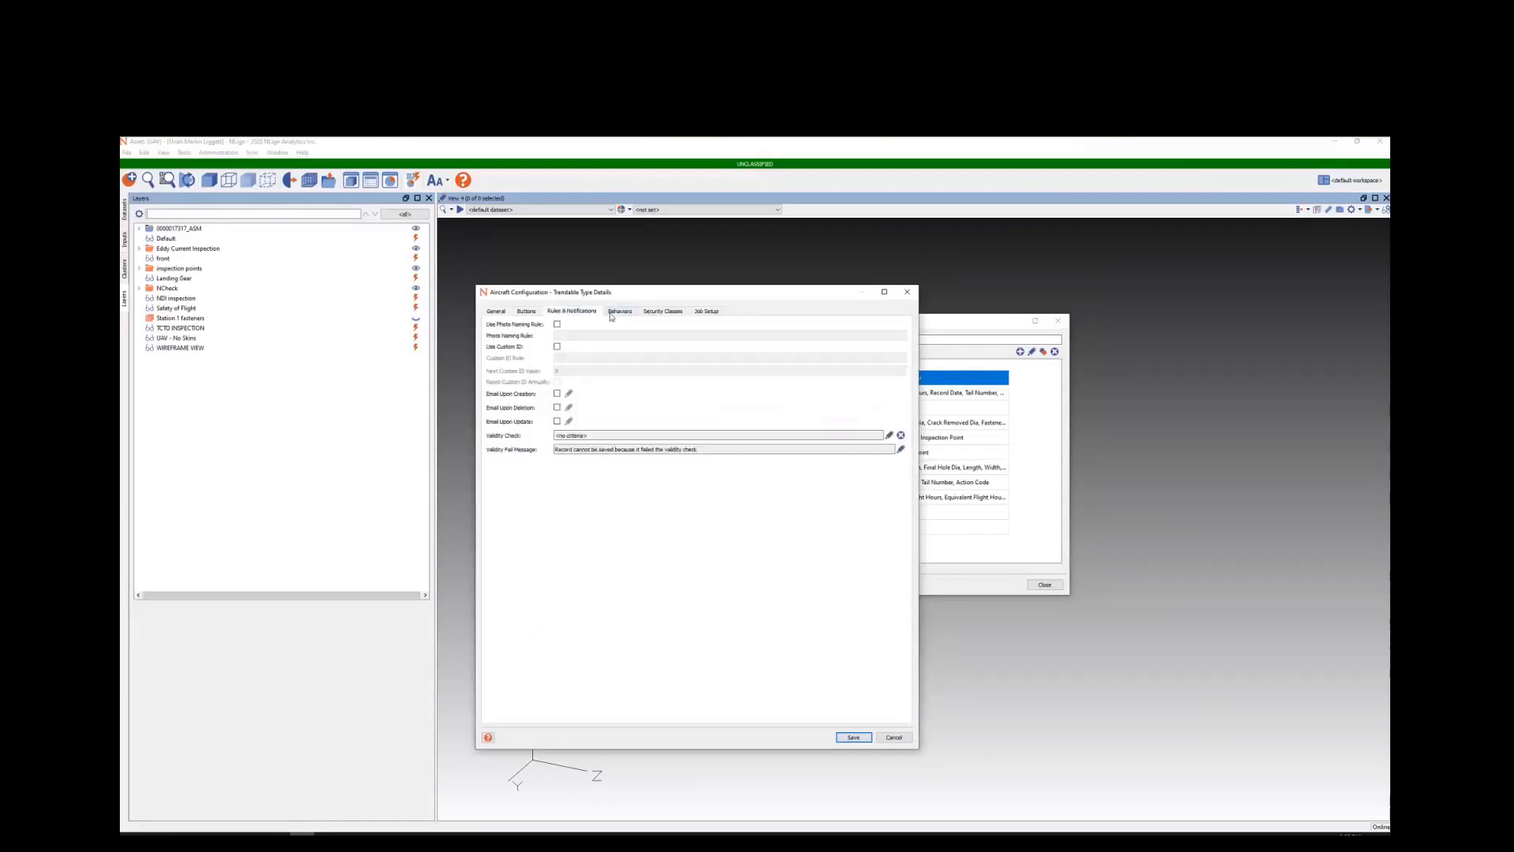
click(619, 312)
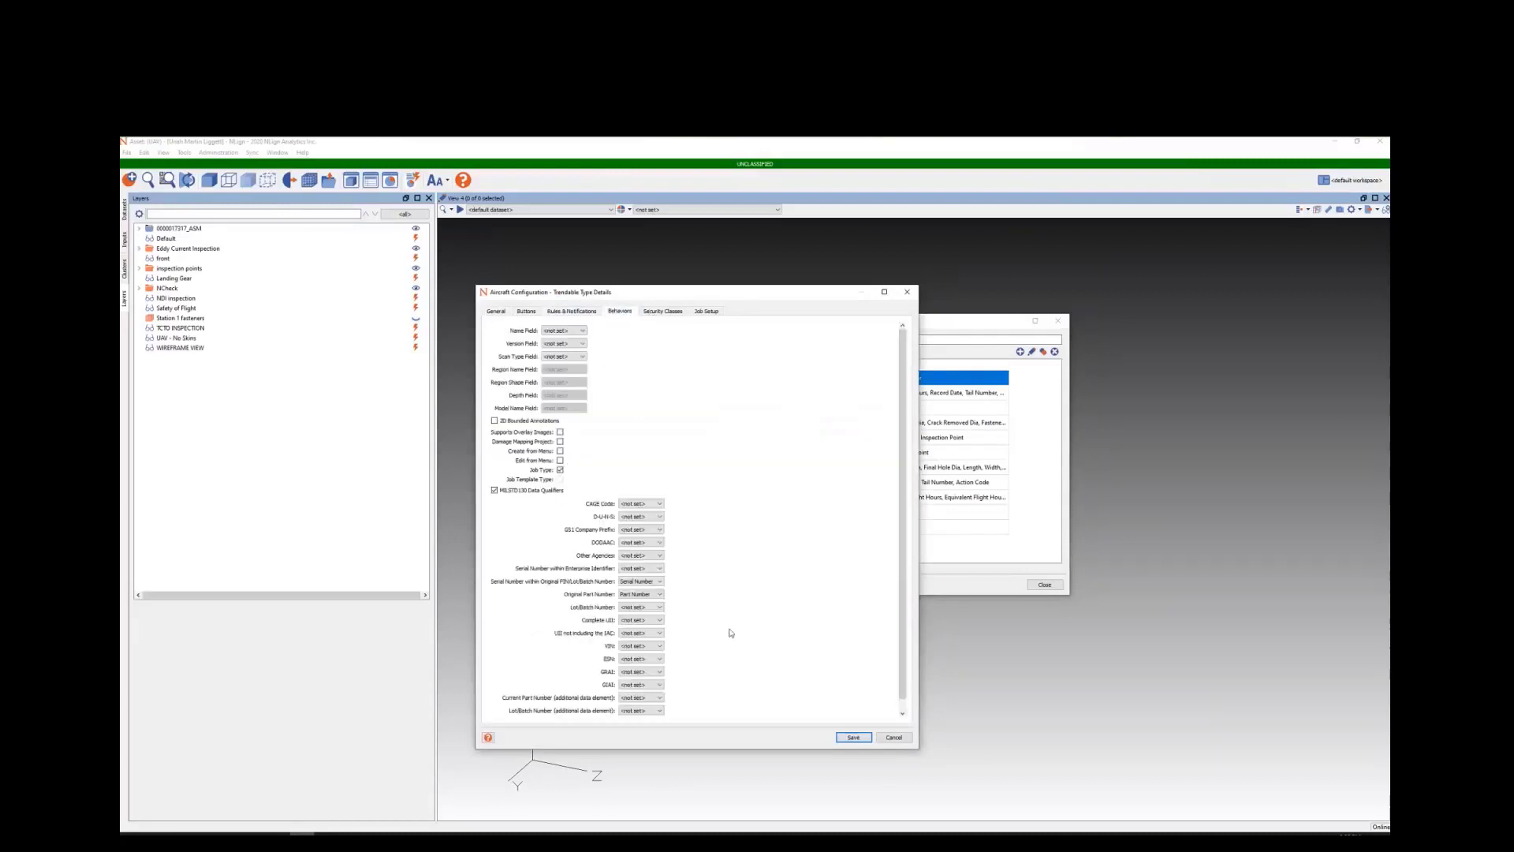
click(854, 738)
click(1045, 584)
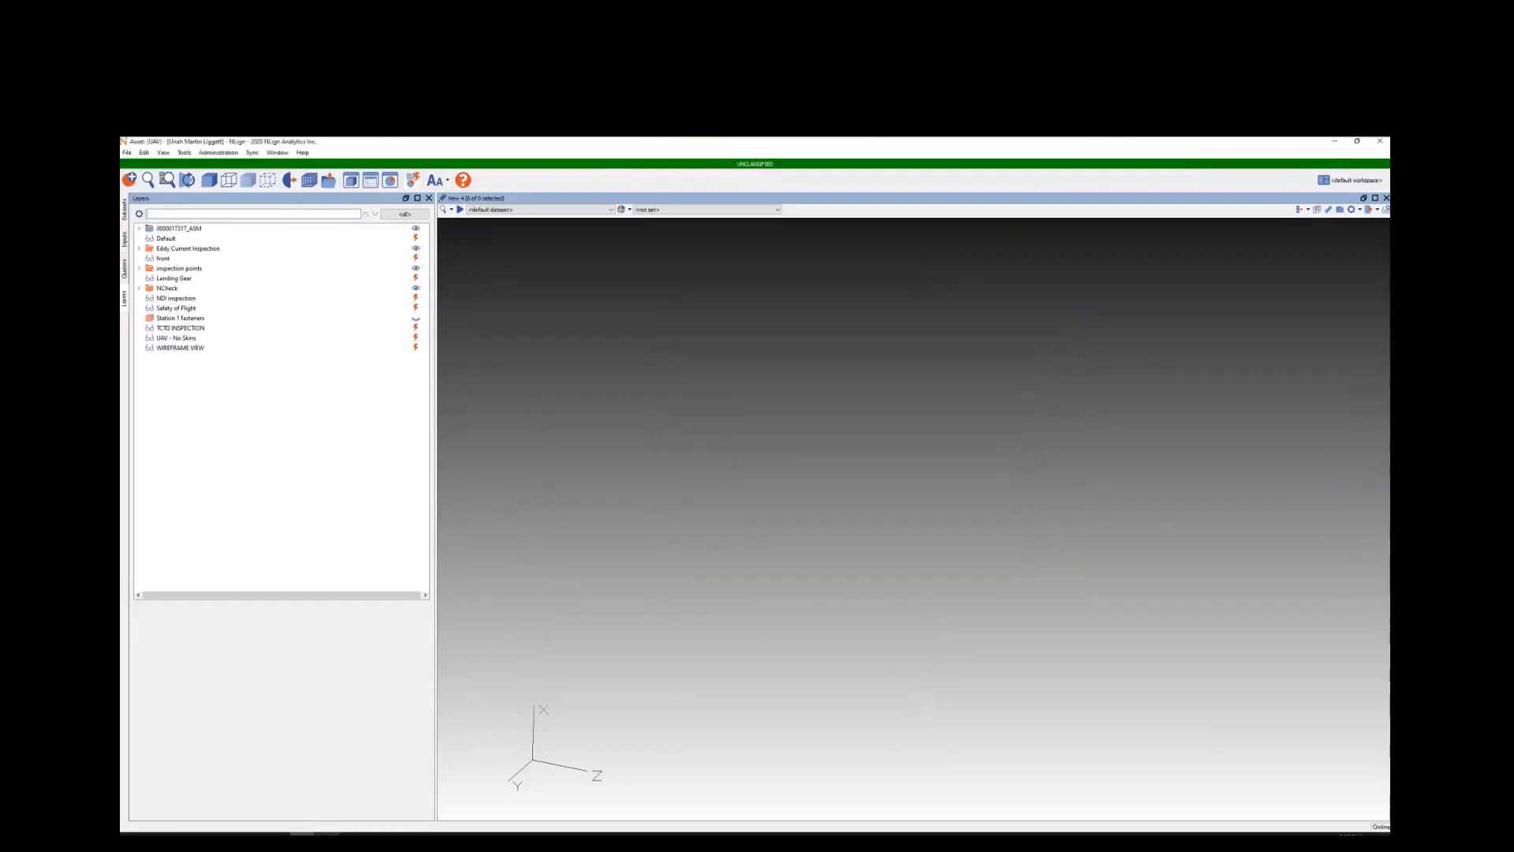
Step: Switch back to NCheck and end the current working session
mouse_move(308, 834)
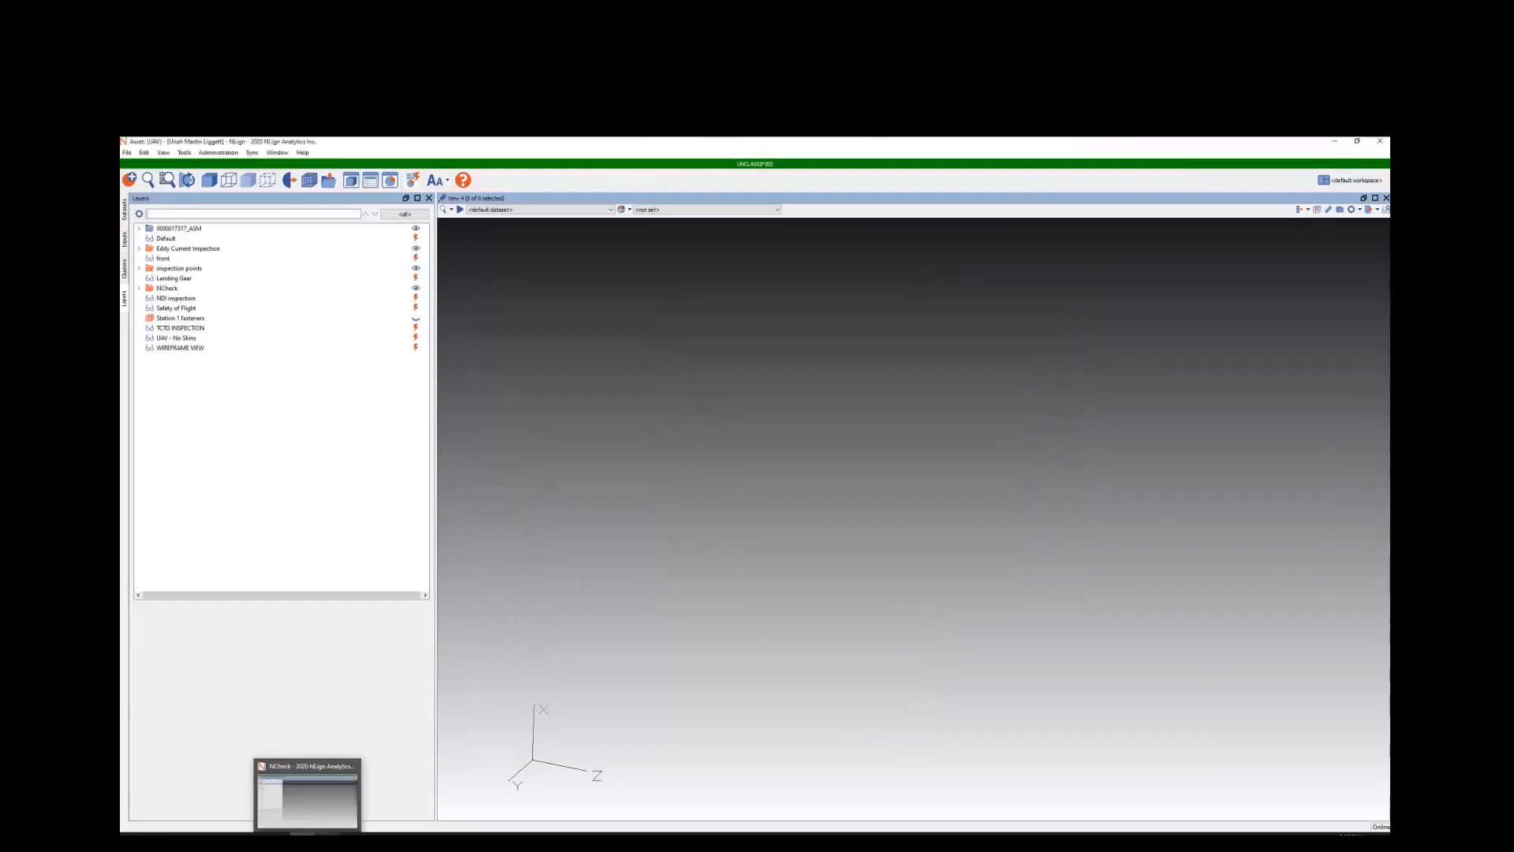
click(338, 810)
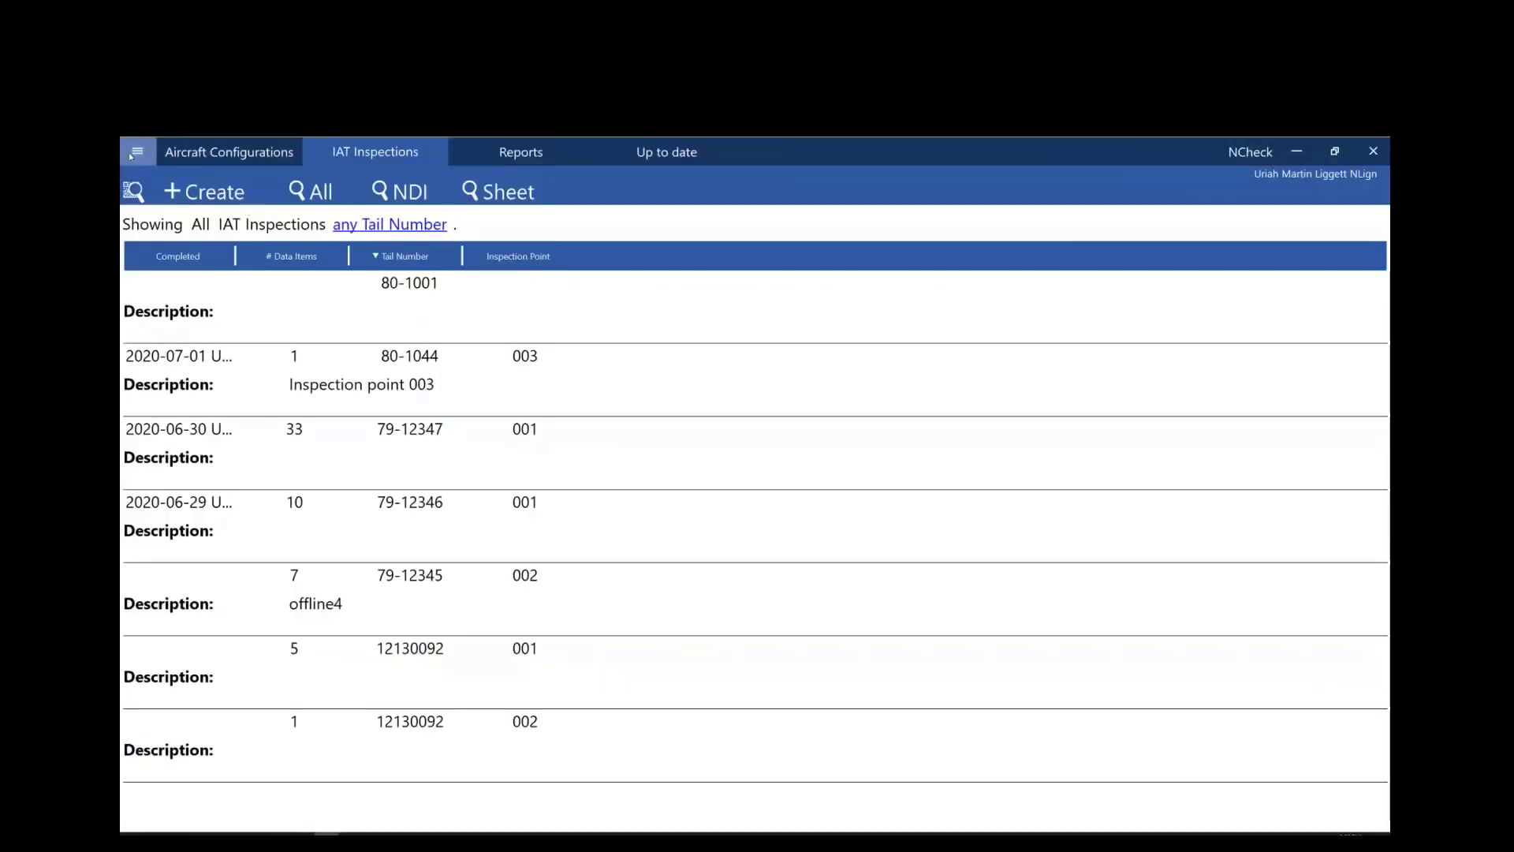
click(132, 154)
click(170, 183)
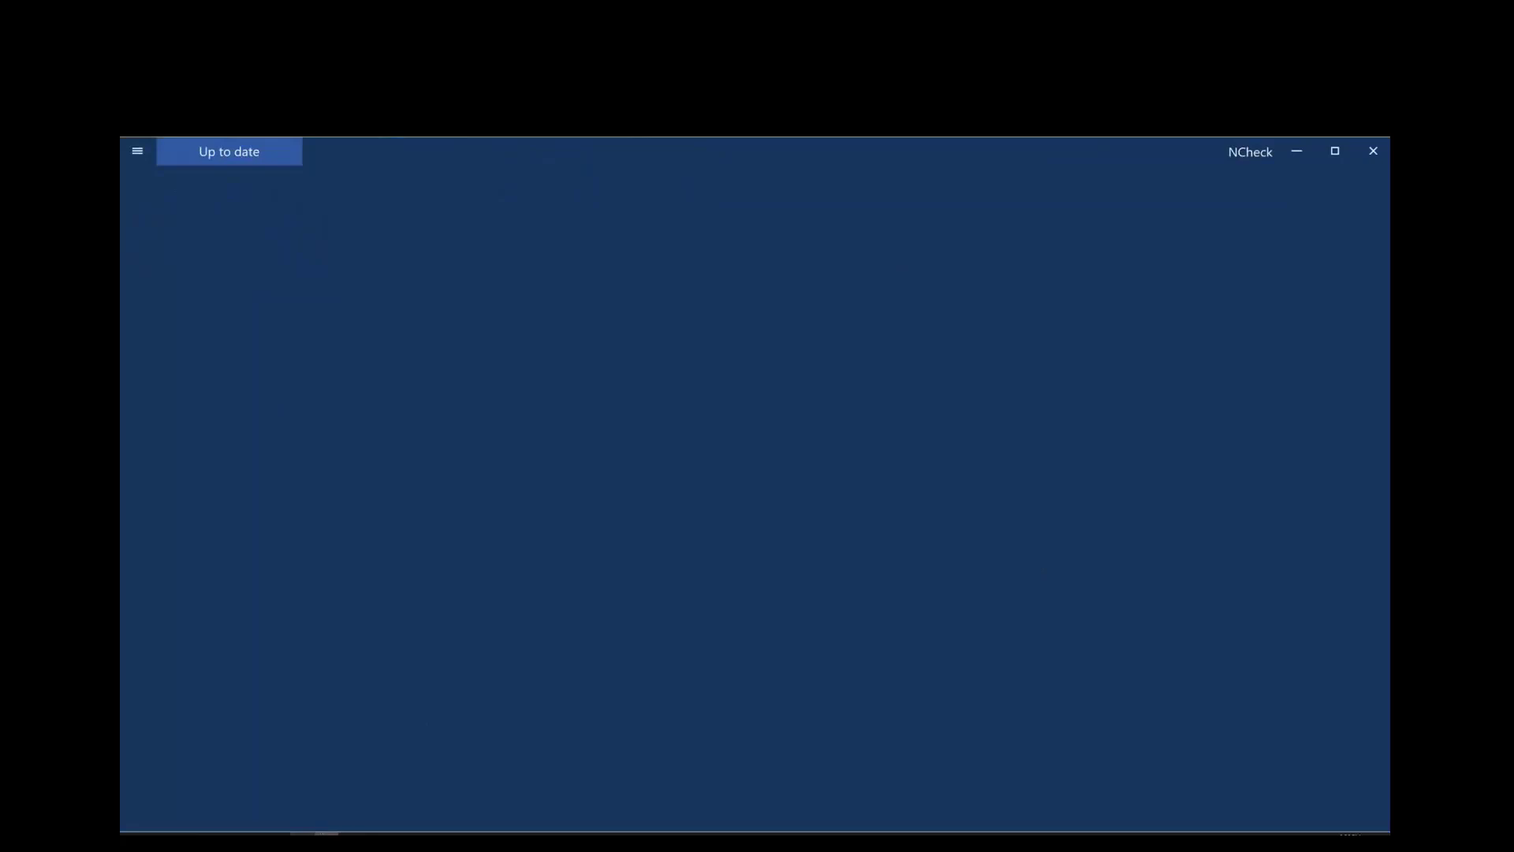
Step: Switch to NLign and examine inspection point 002 through its saved views, view 0 and view 1, and its 002 layer
click(304, 798)
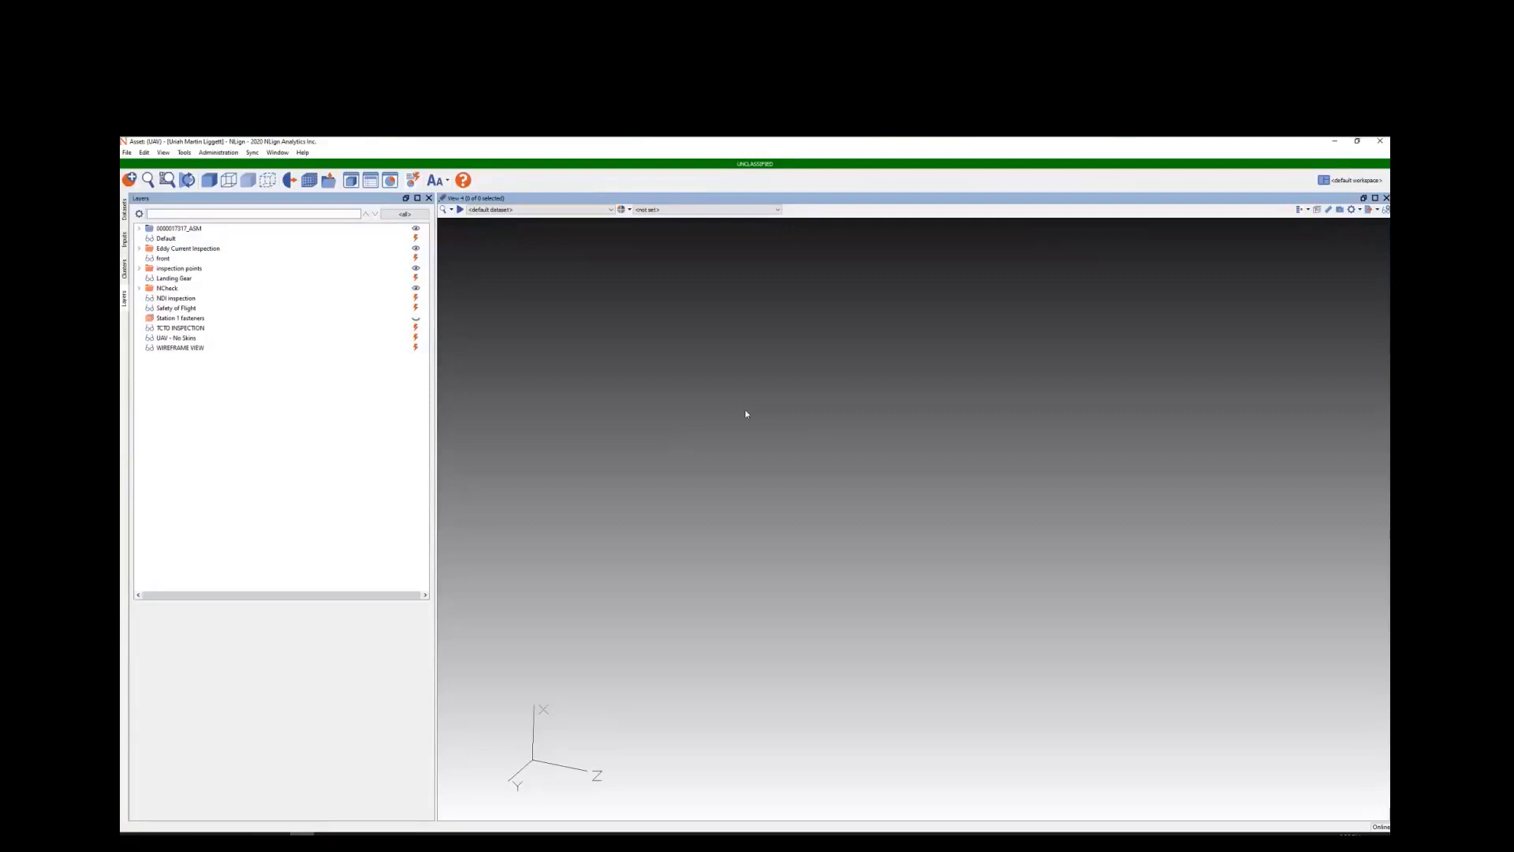
click(138, 268)
click(149, 288)
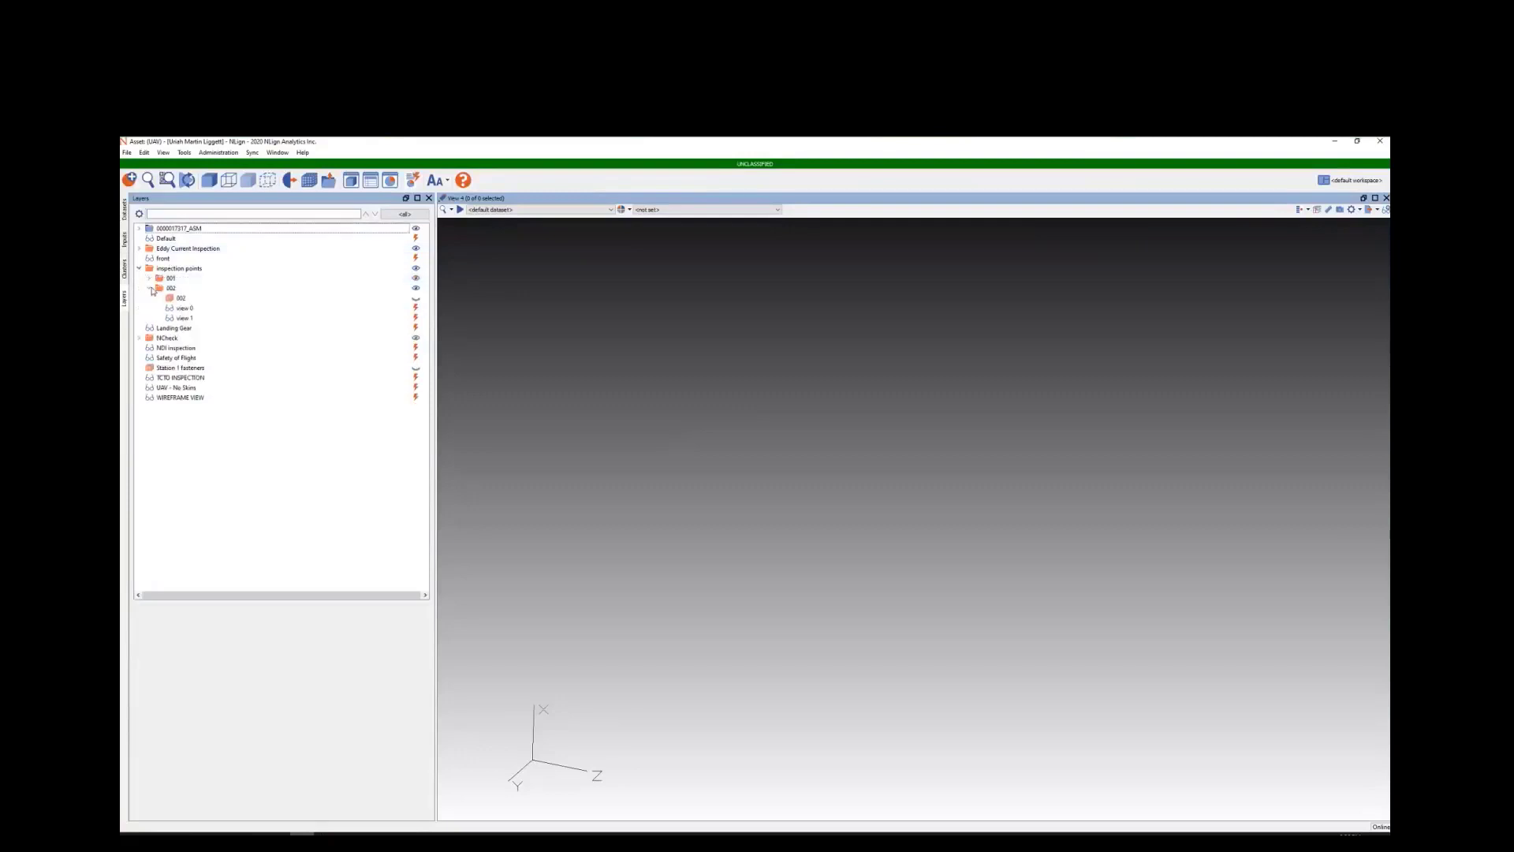
click(278, 310)
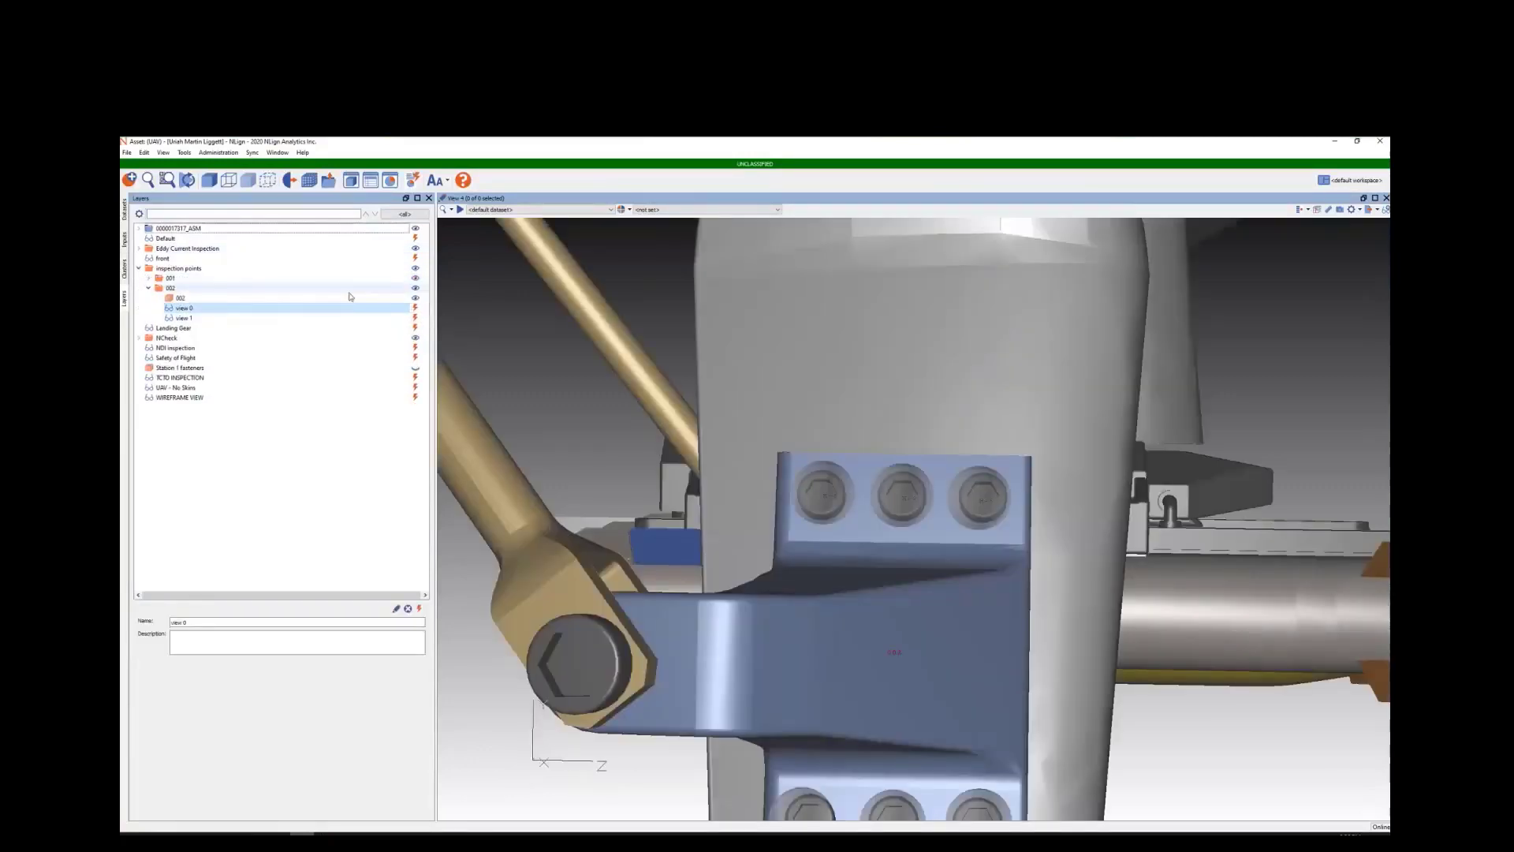
click(419, 319)
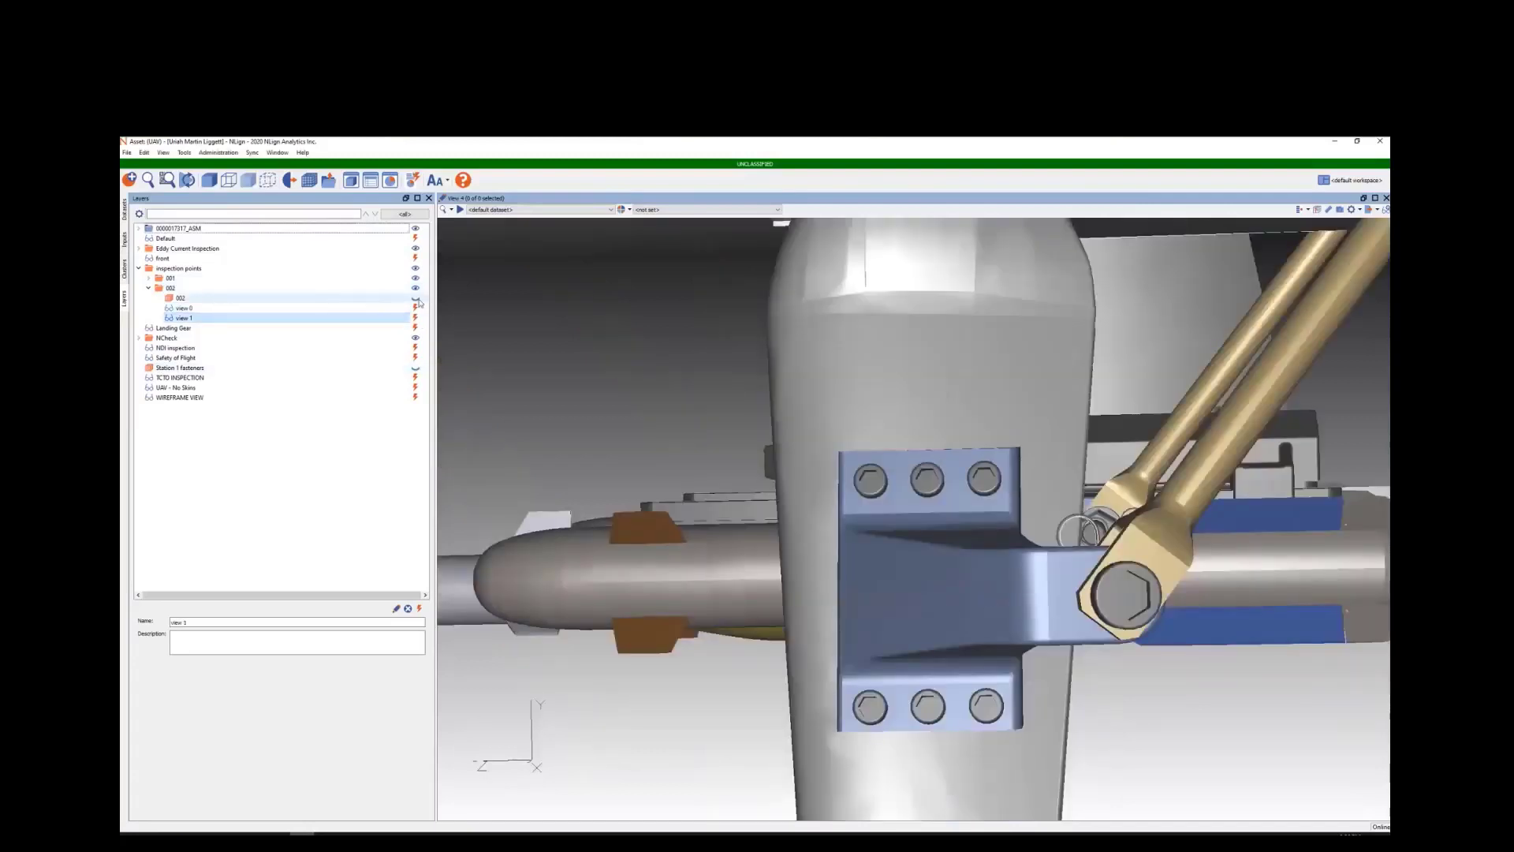
click(419, 300)
click(419, 301)
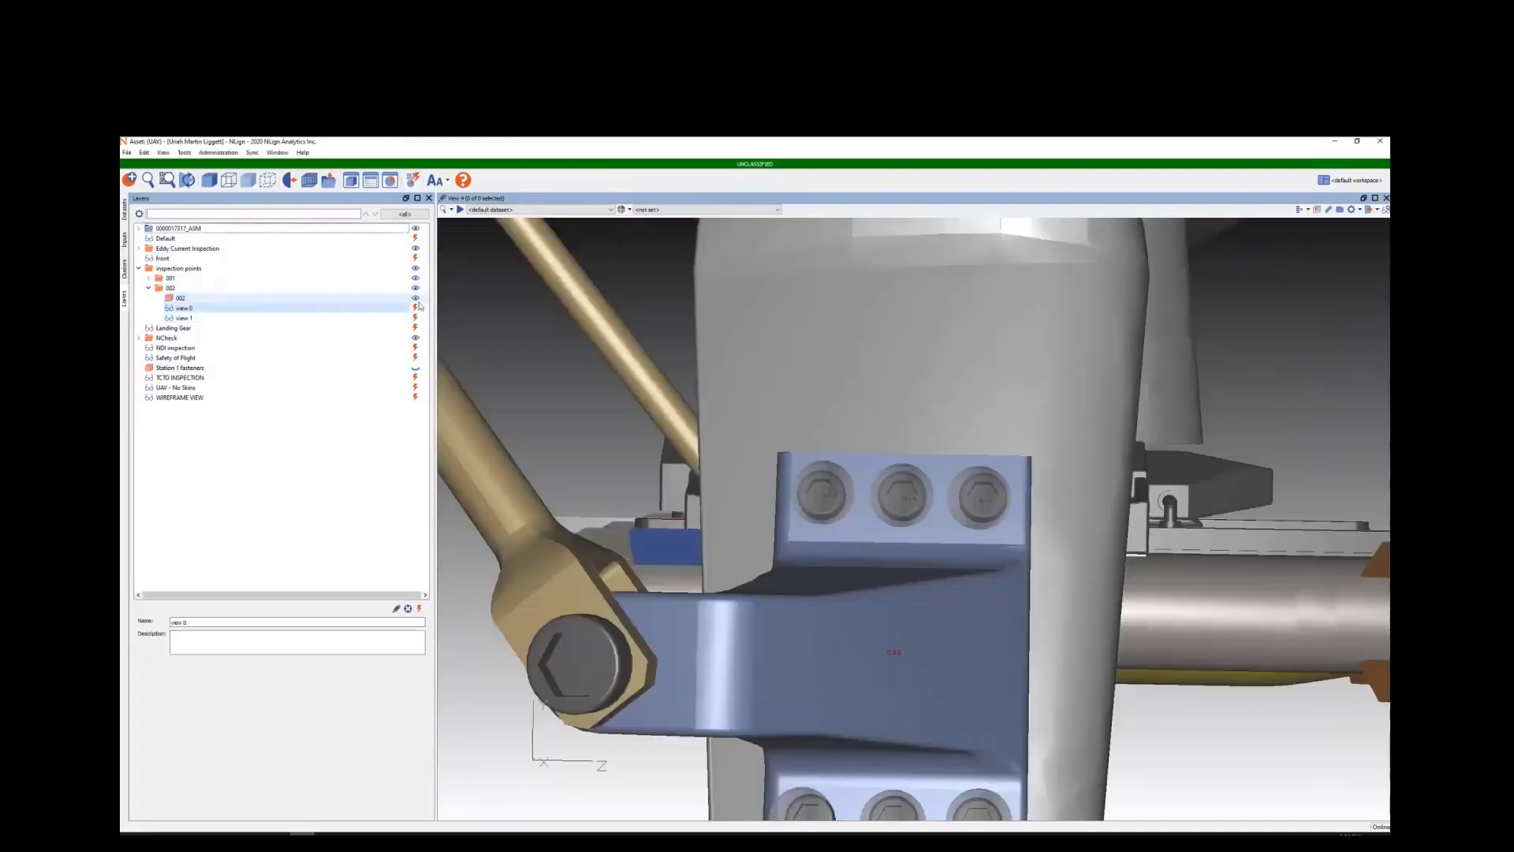
click(560, 453)
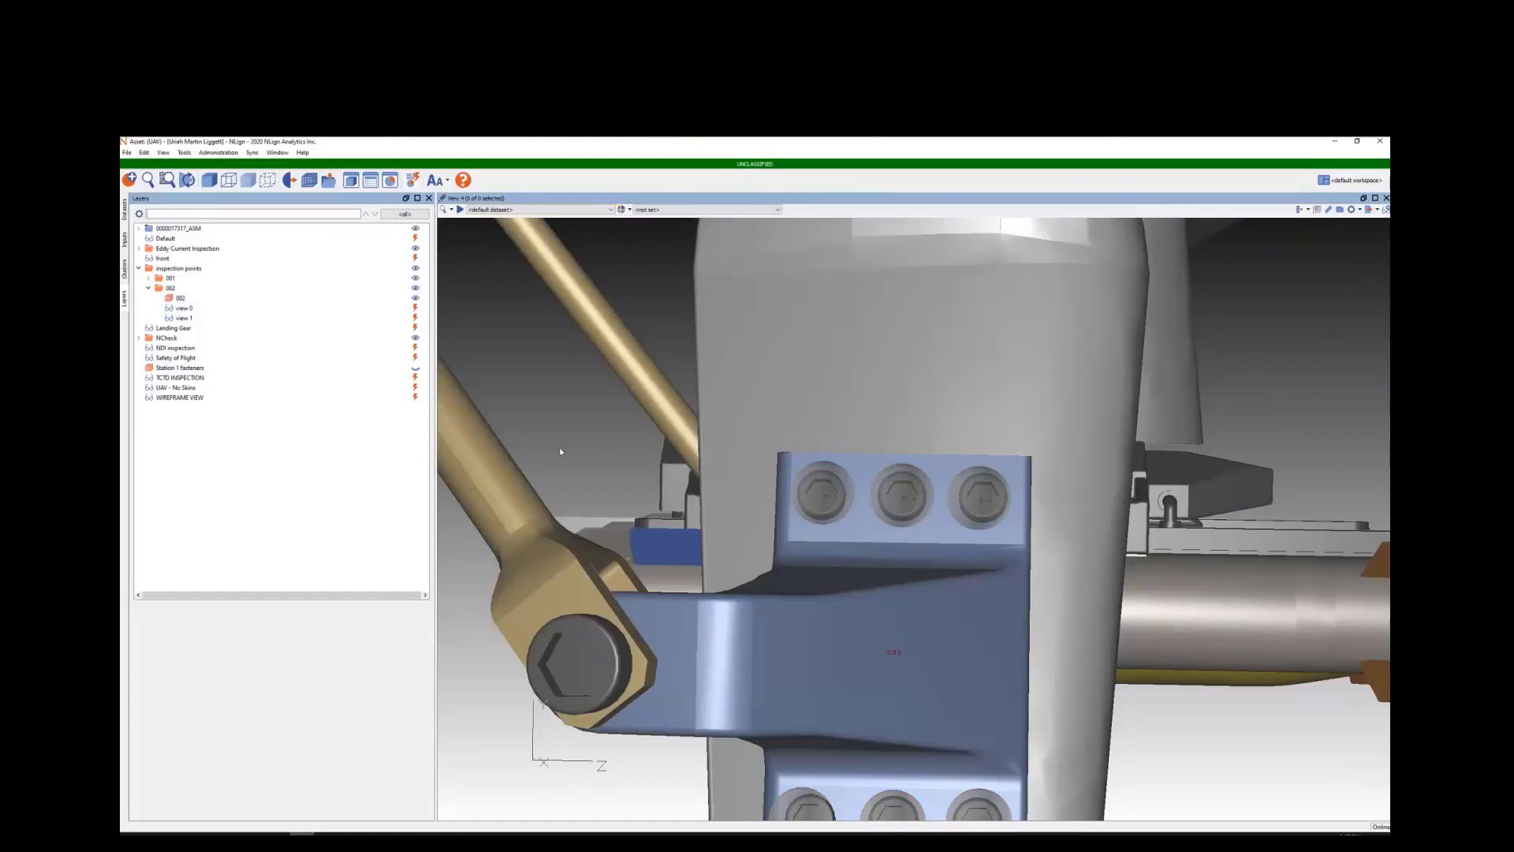
Step: Examine the contents of the inspection point folders 001 and 002, and collapse both
click(214, 291)
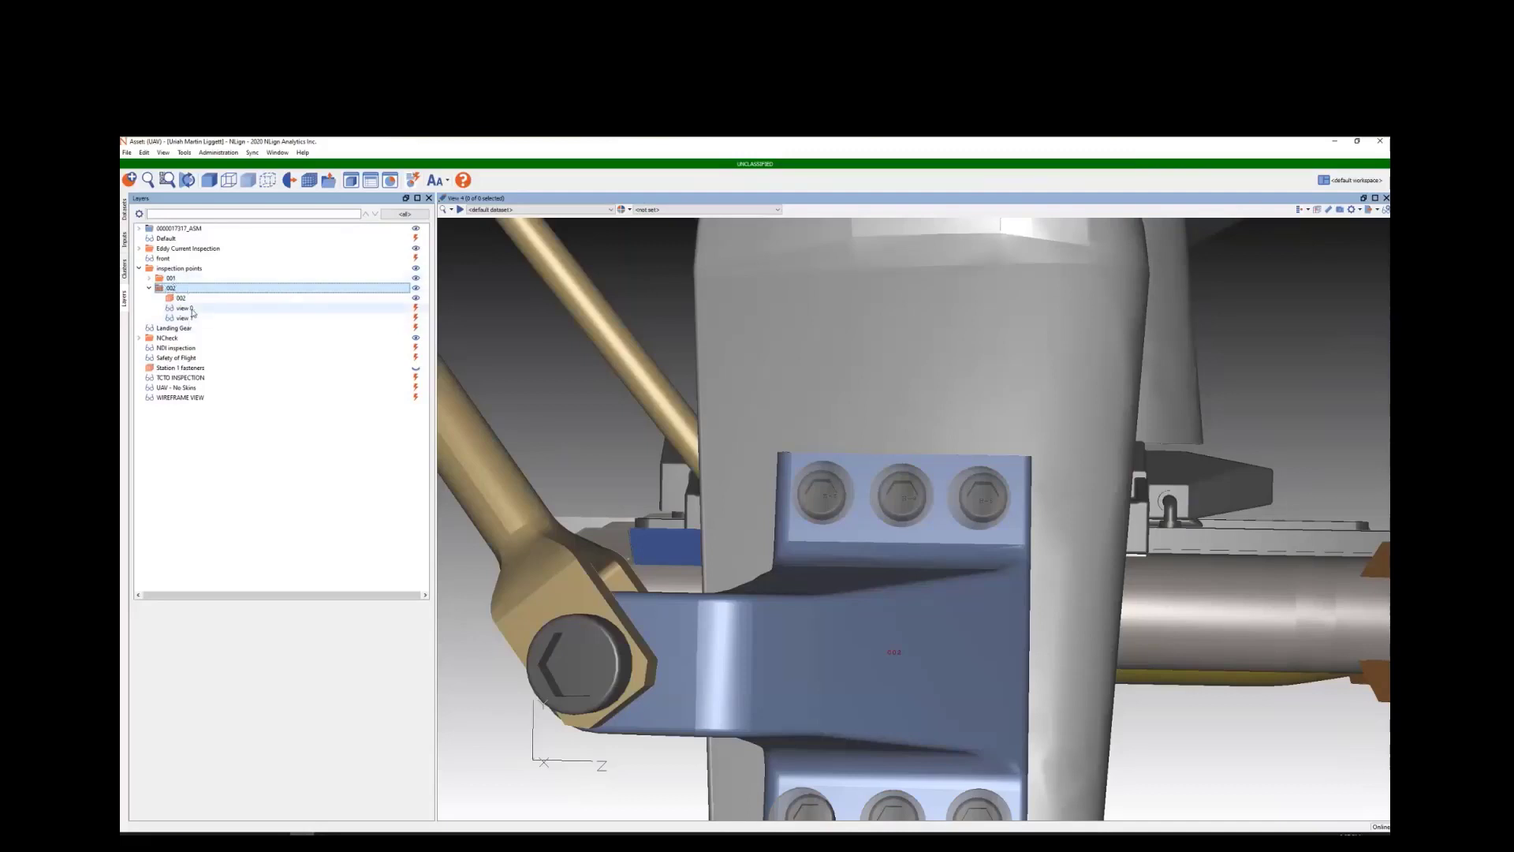
click(149, 279)
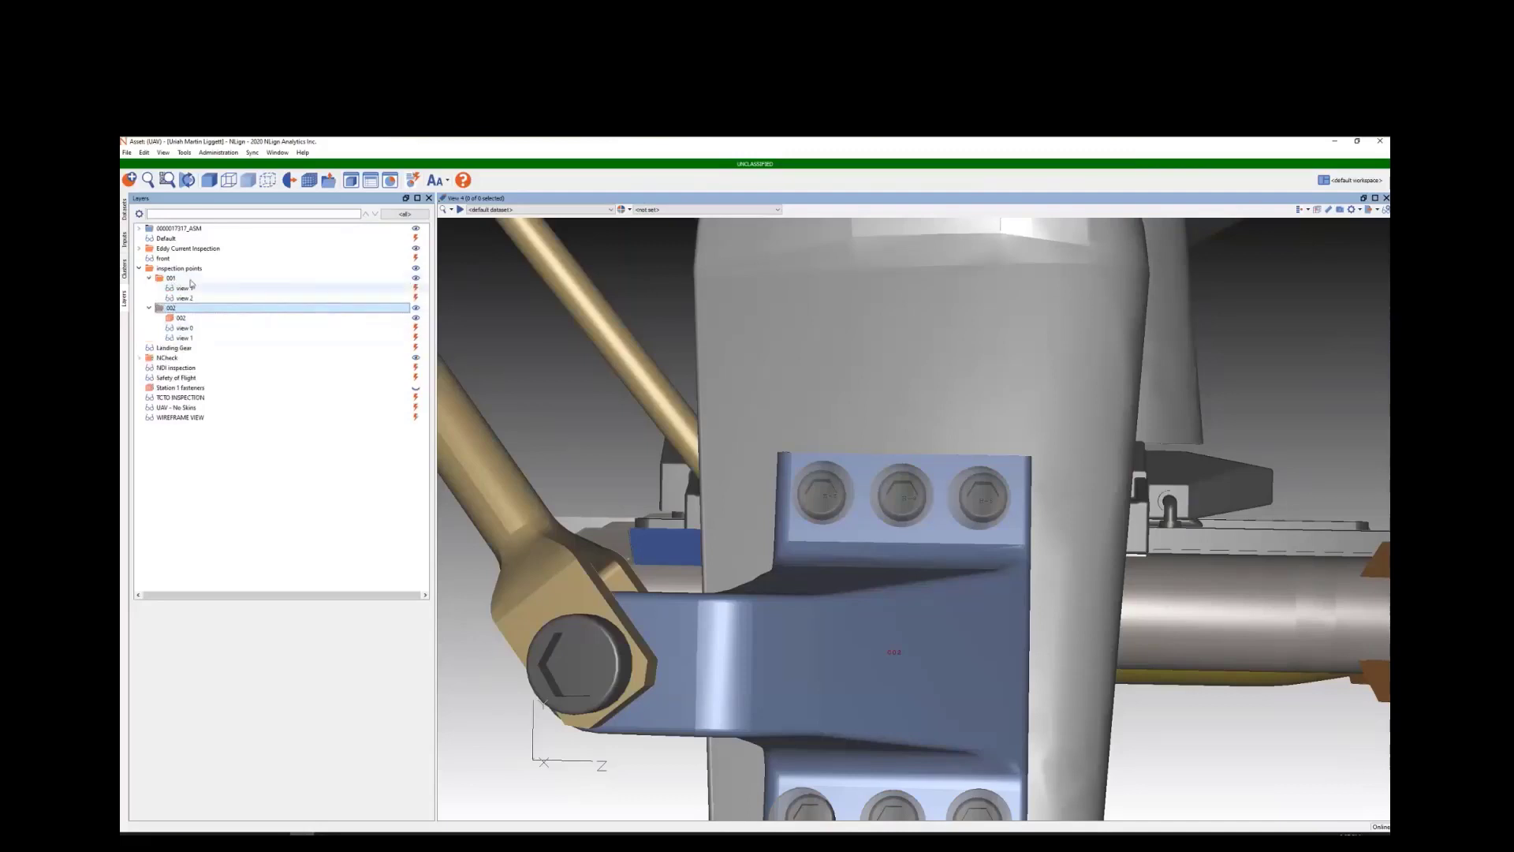
click(149, 279)
click(149, 287)
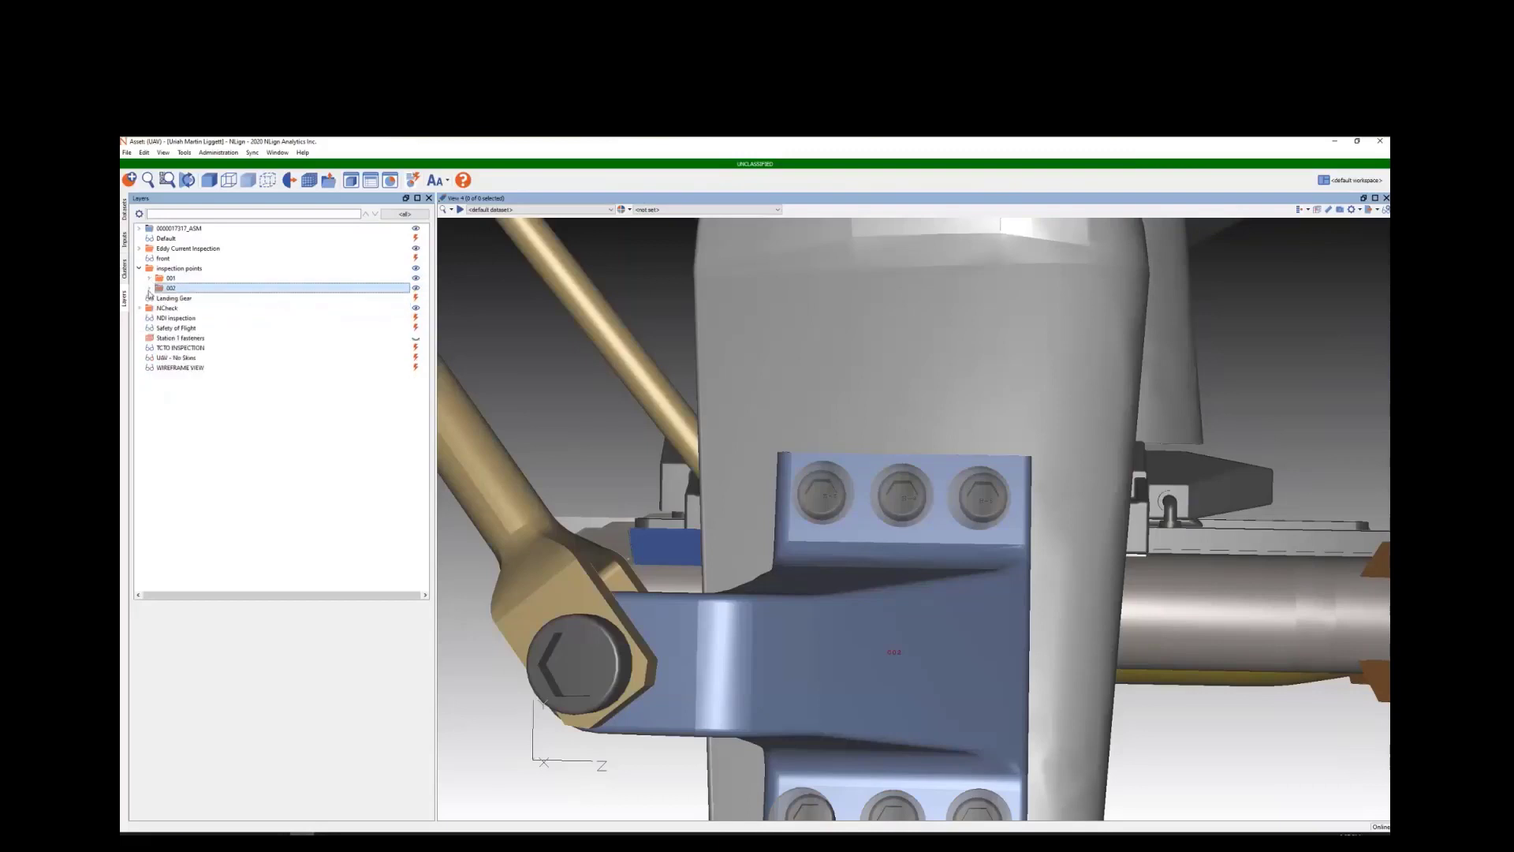
Step: Open the trendable type configuration and start a new trendable type named Inspection
click(209, 153)
key(Return)
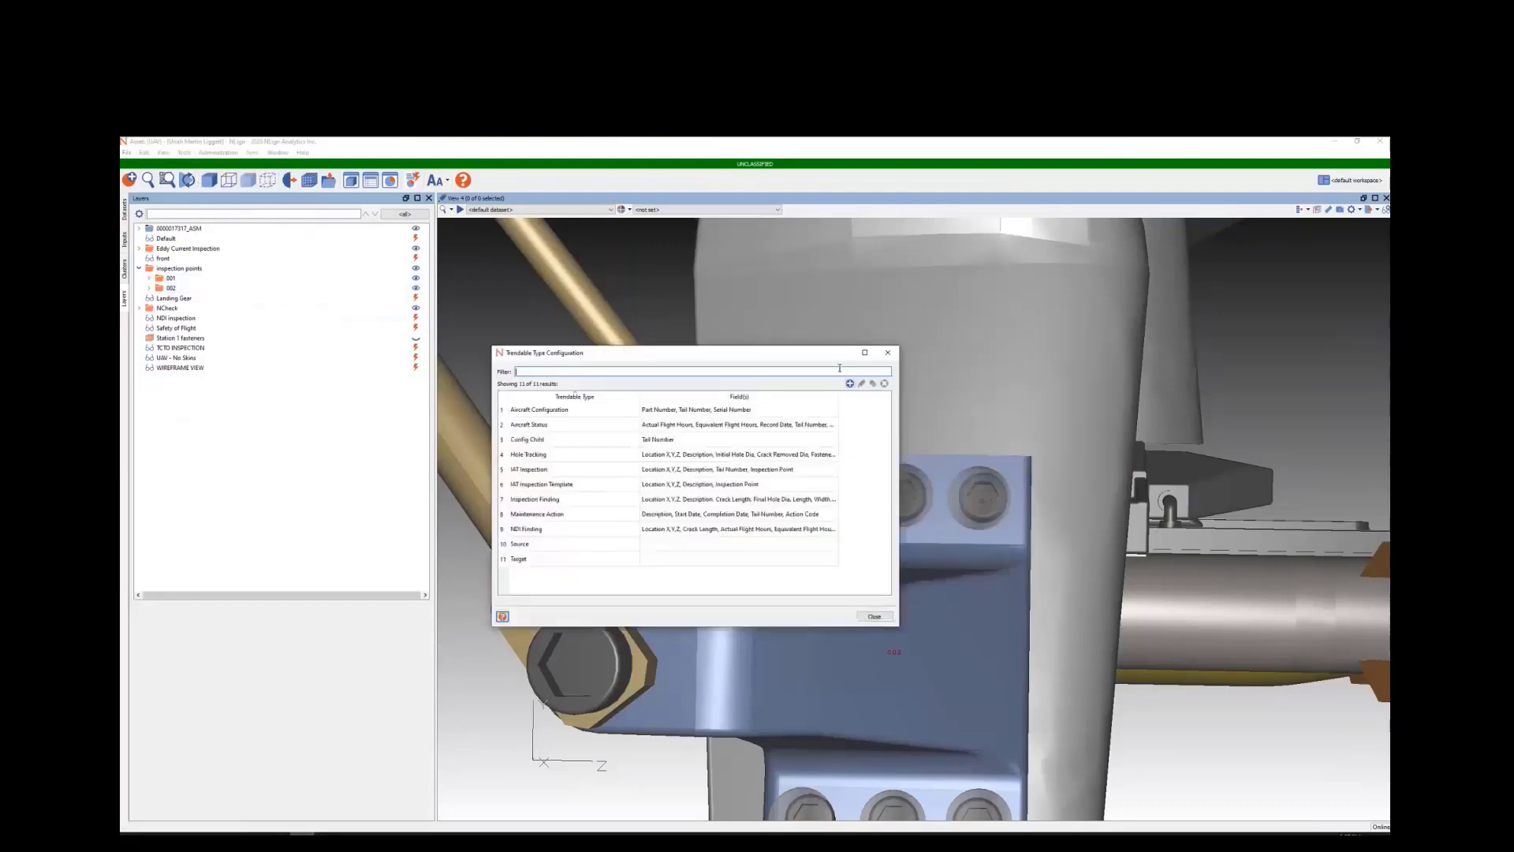
click(851, 384)
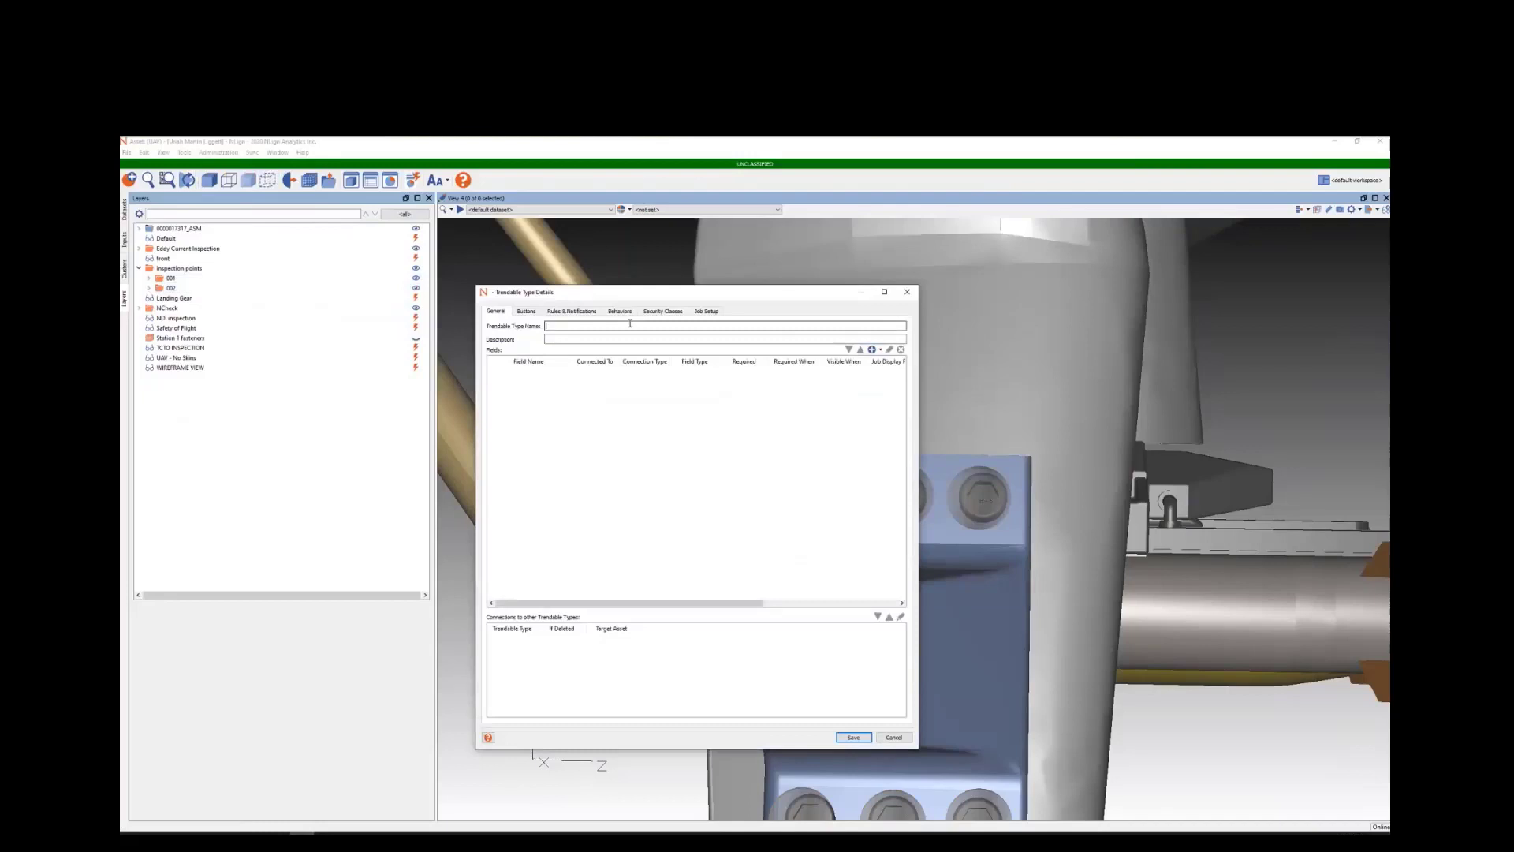
text(Inspection)
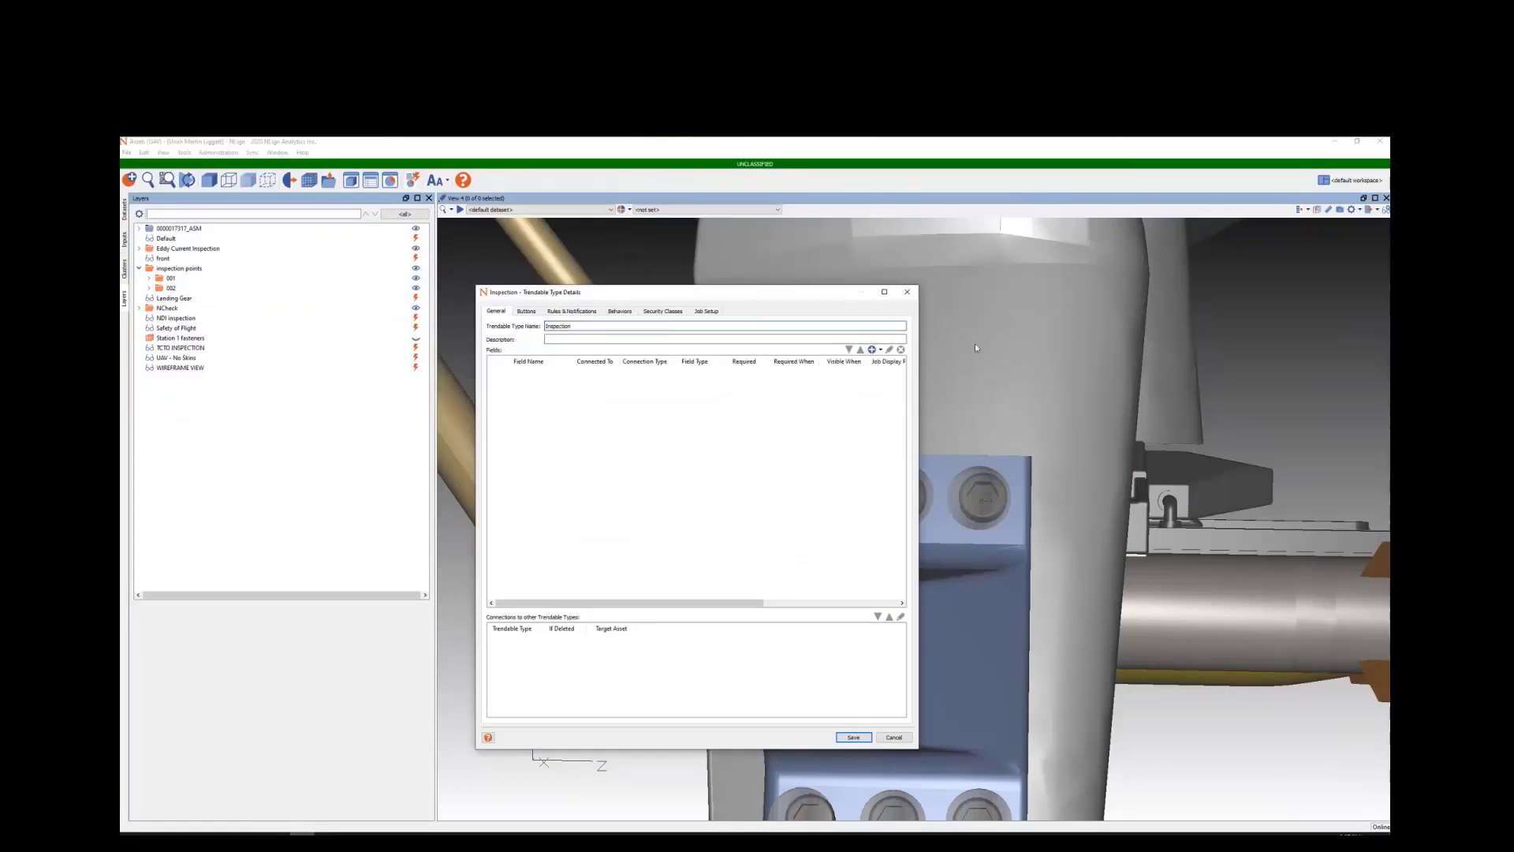
Step: Add Tail Number as a standard field of the Inspection trendable type
click(881, 350)
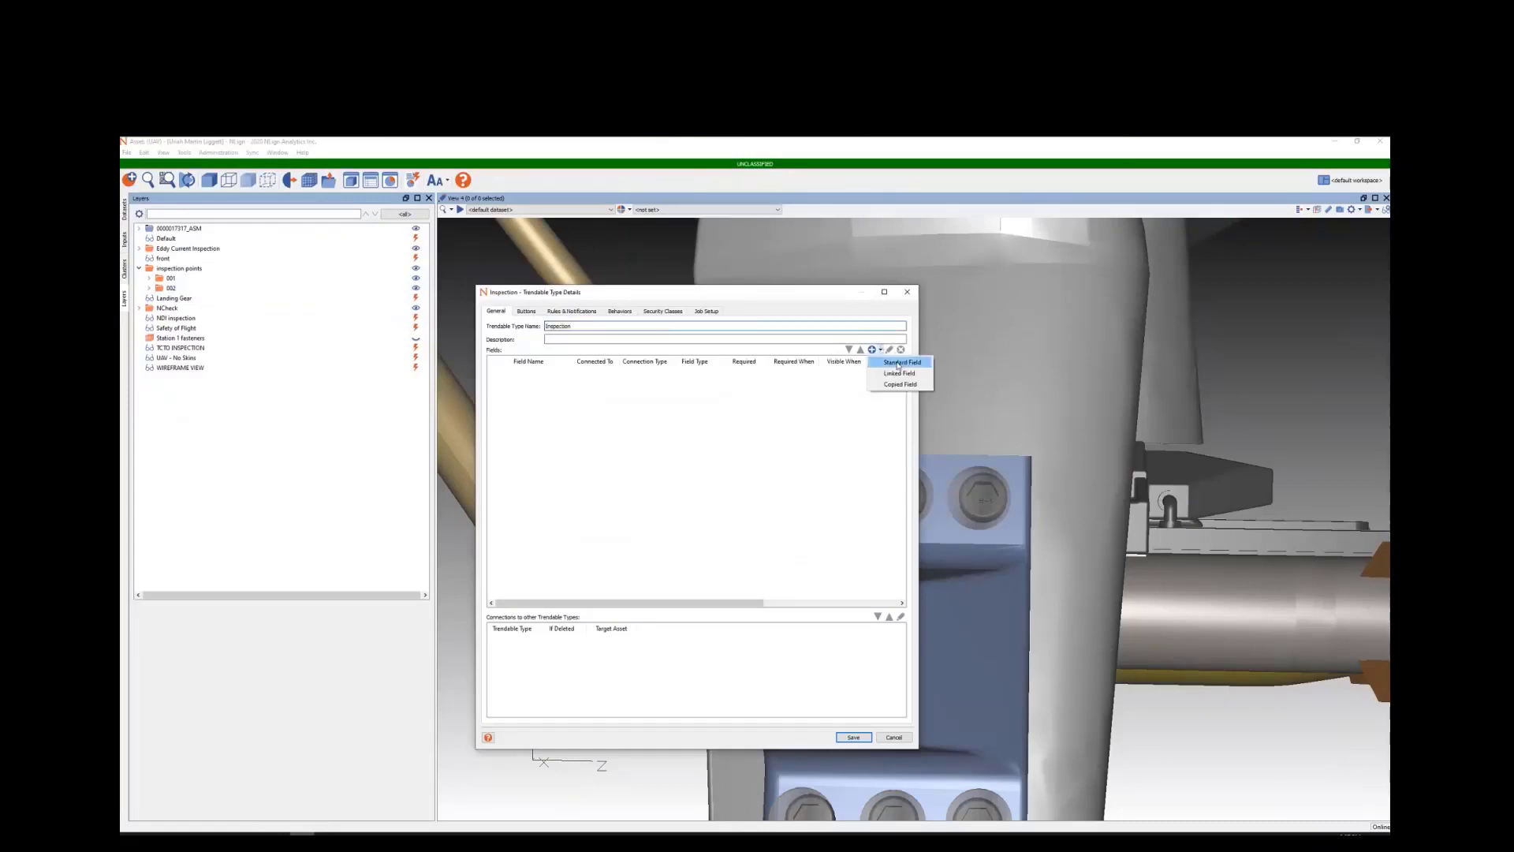
click(899, 363)
drag(558, 428, 616, 436)
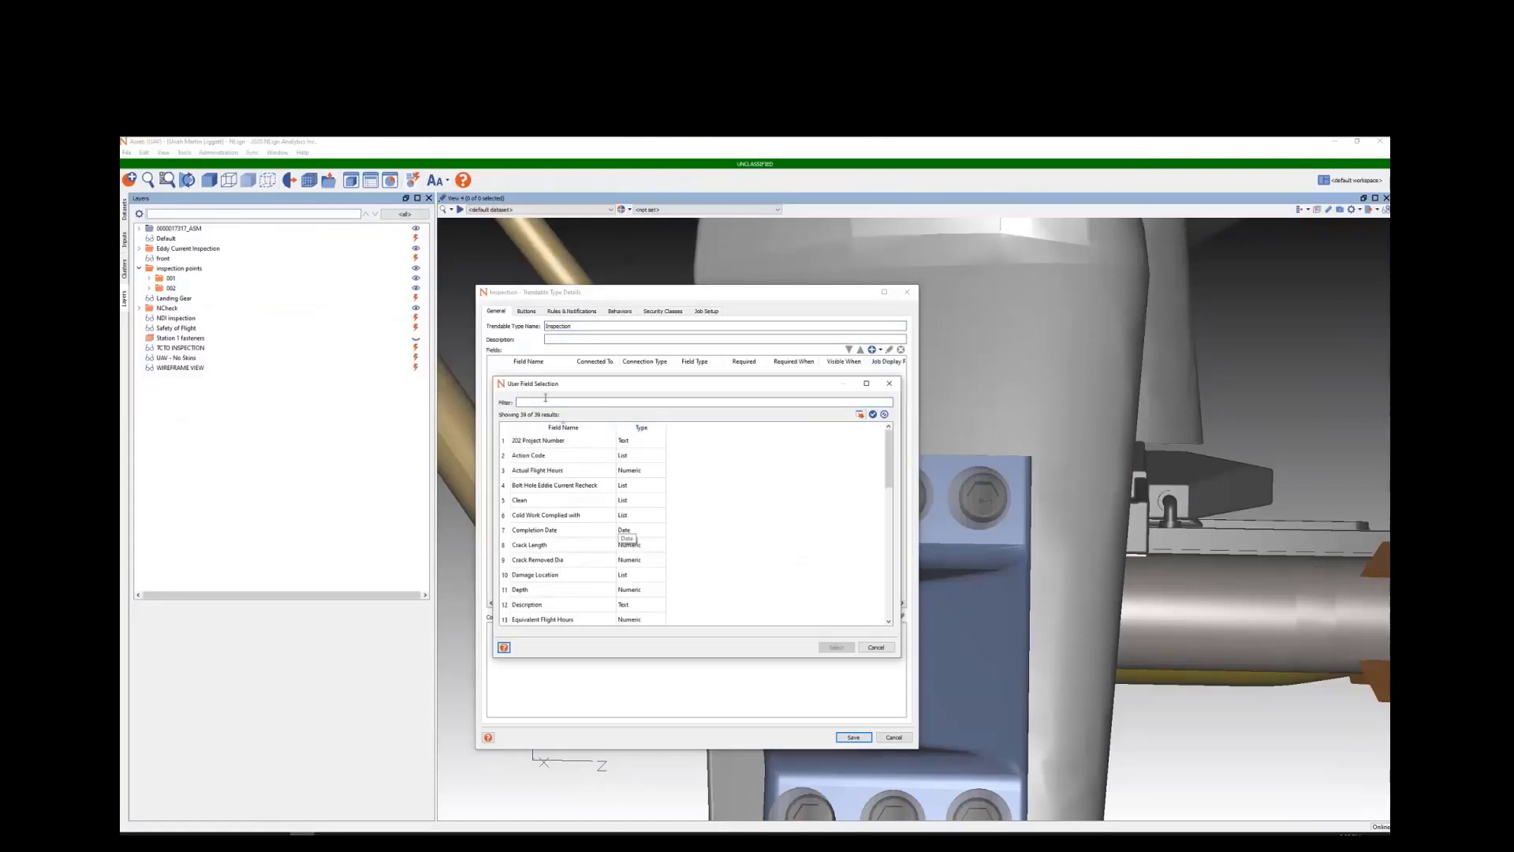
click(546, 402)
text(tail)
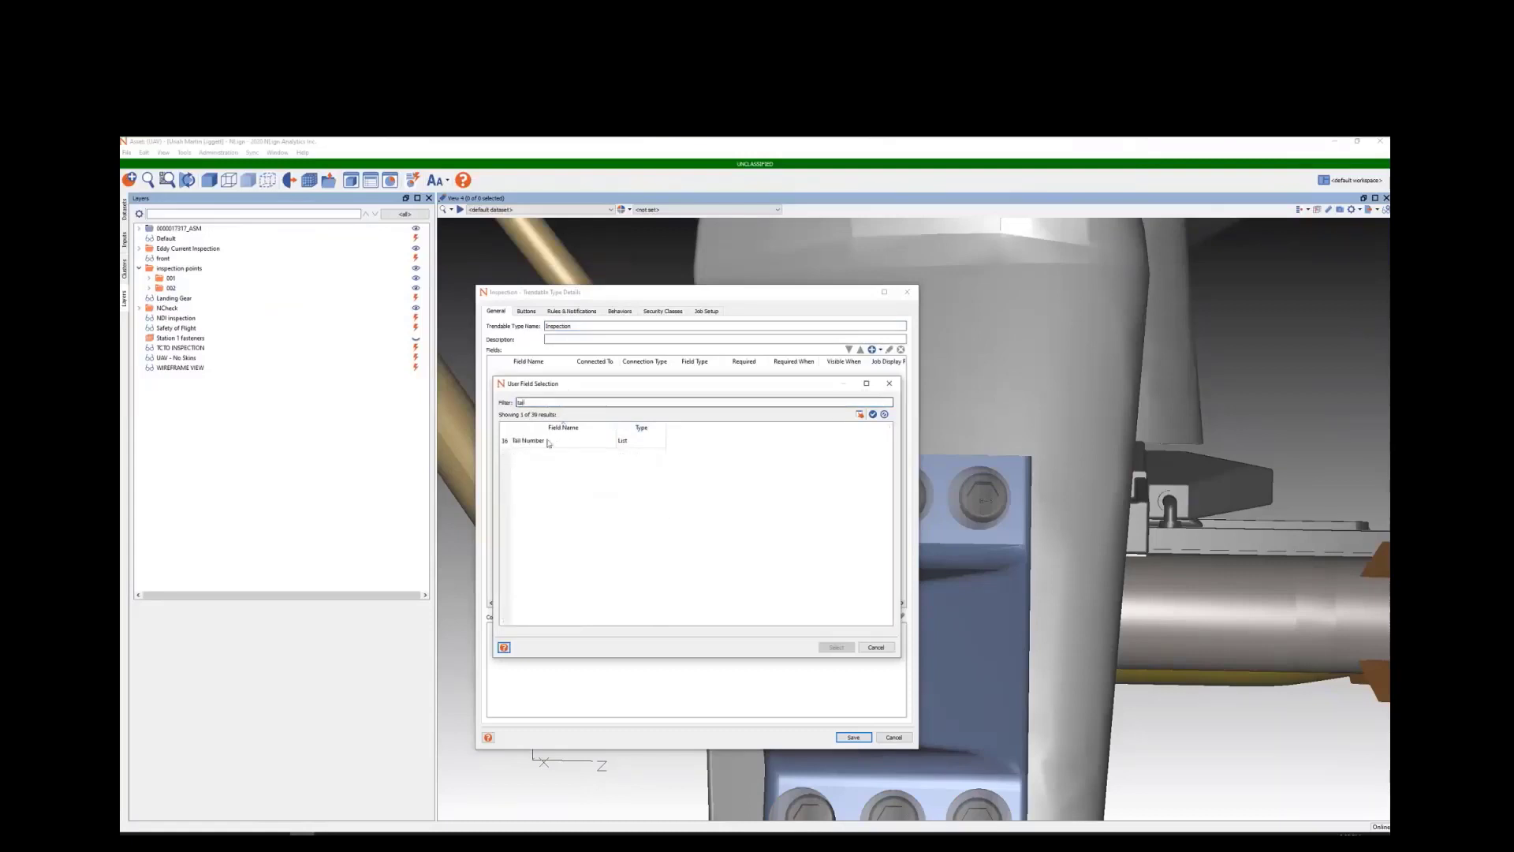
double_click(548, 442)
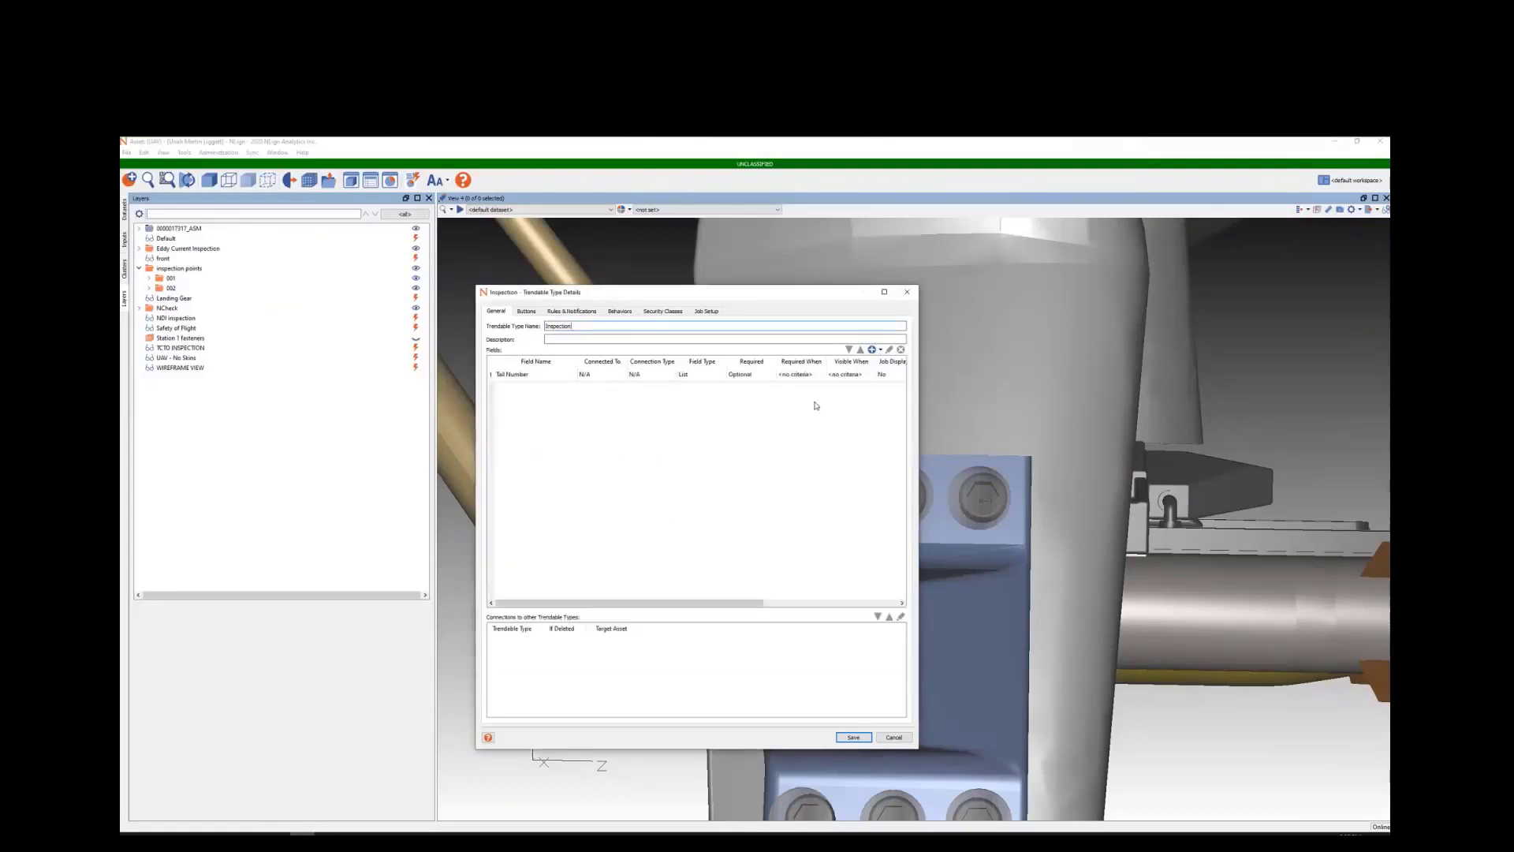
Step: Add Inspection Point and Description as further standard fields of the Inspection type
click(884, 351)
click(895, 360)
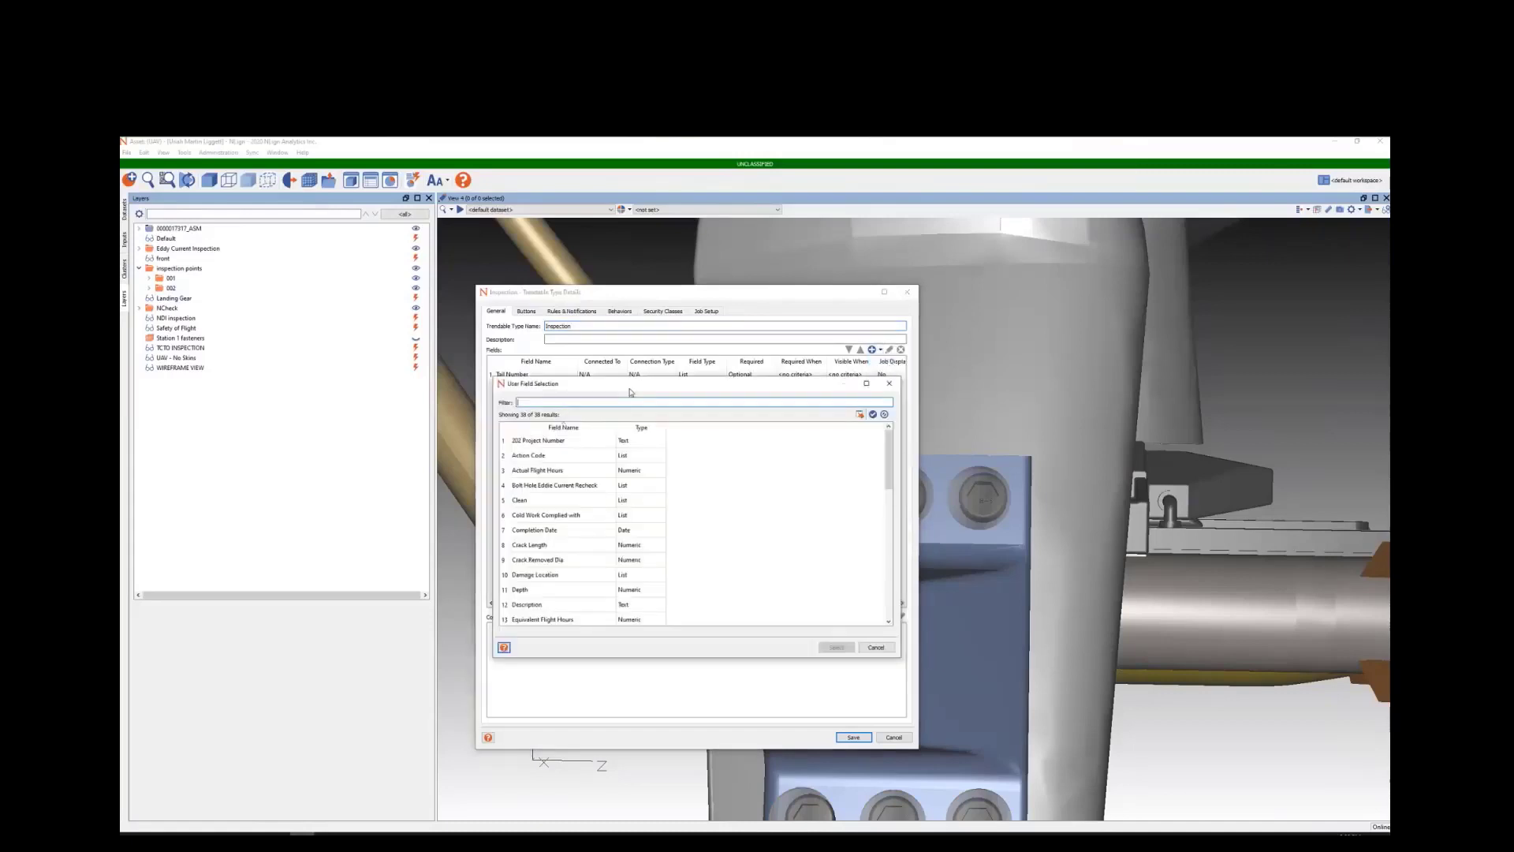
text(inspec)
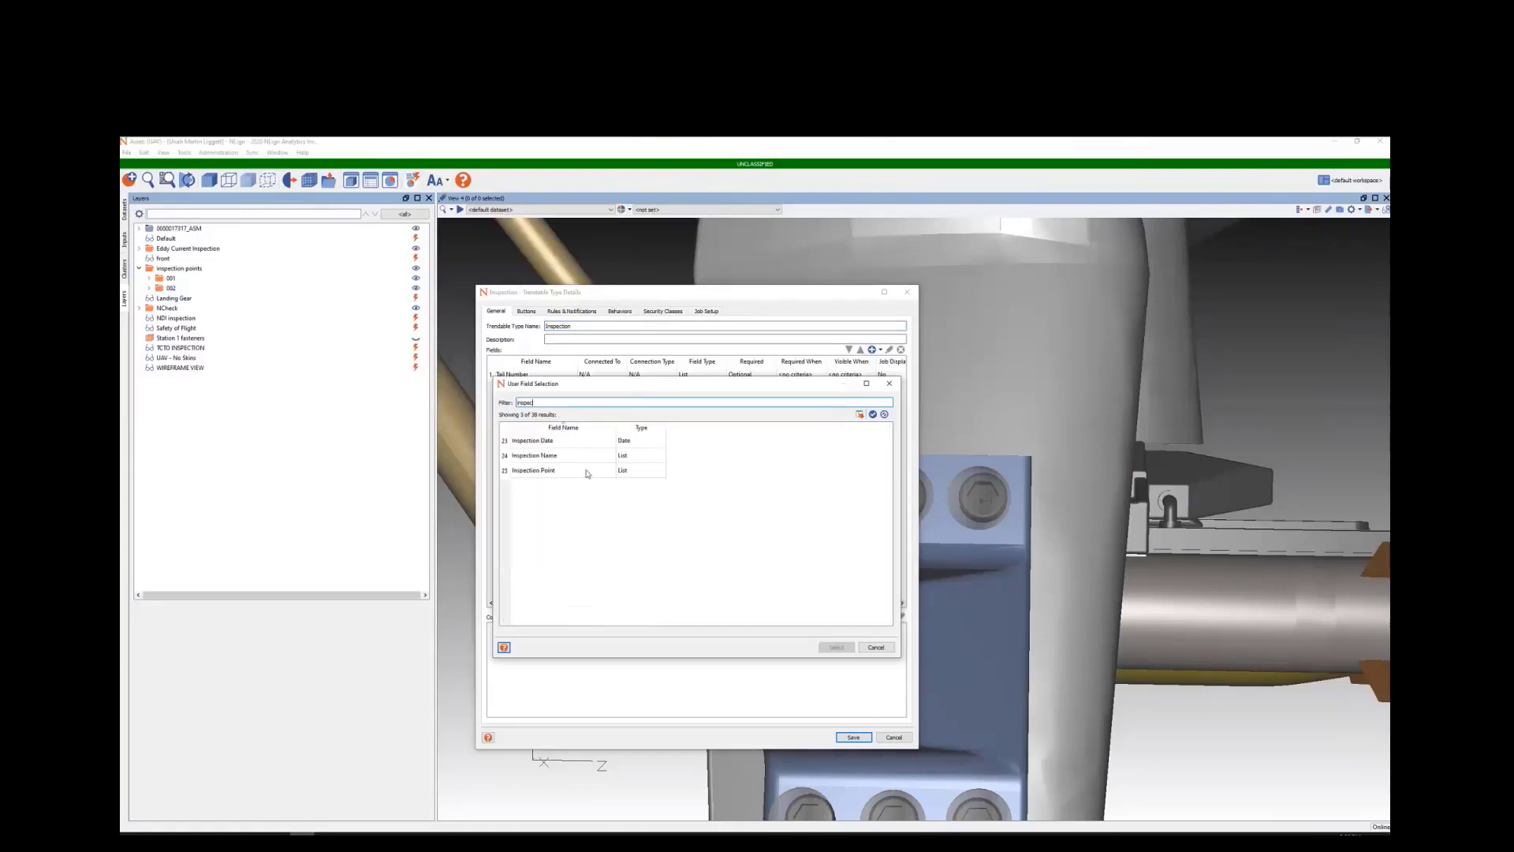
double_click(598, 471)
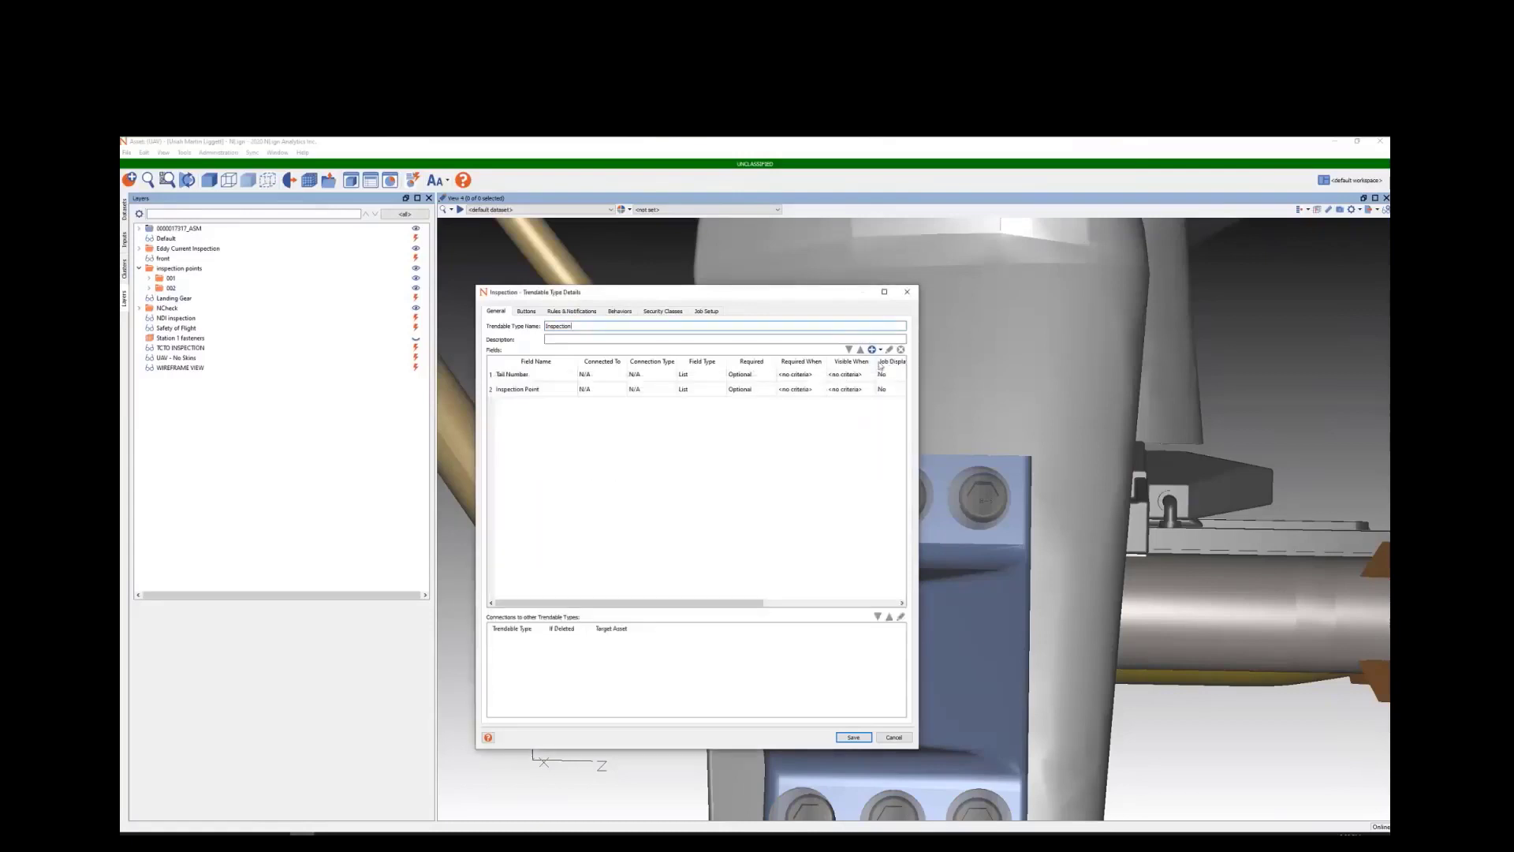
click(881, 349)
click(896, 361)
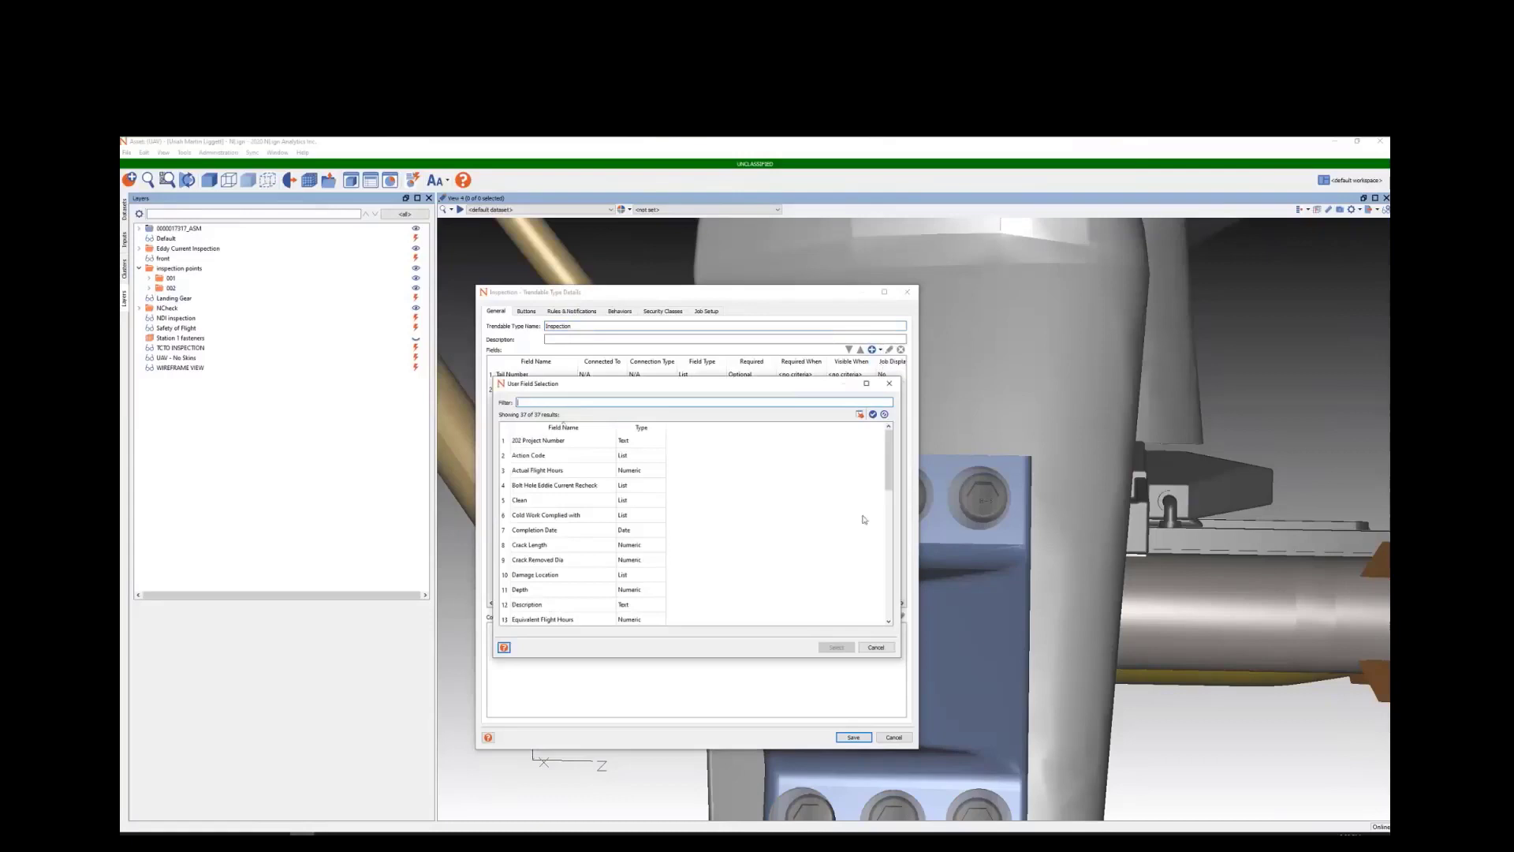
text(des)
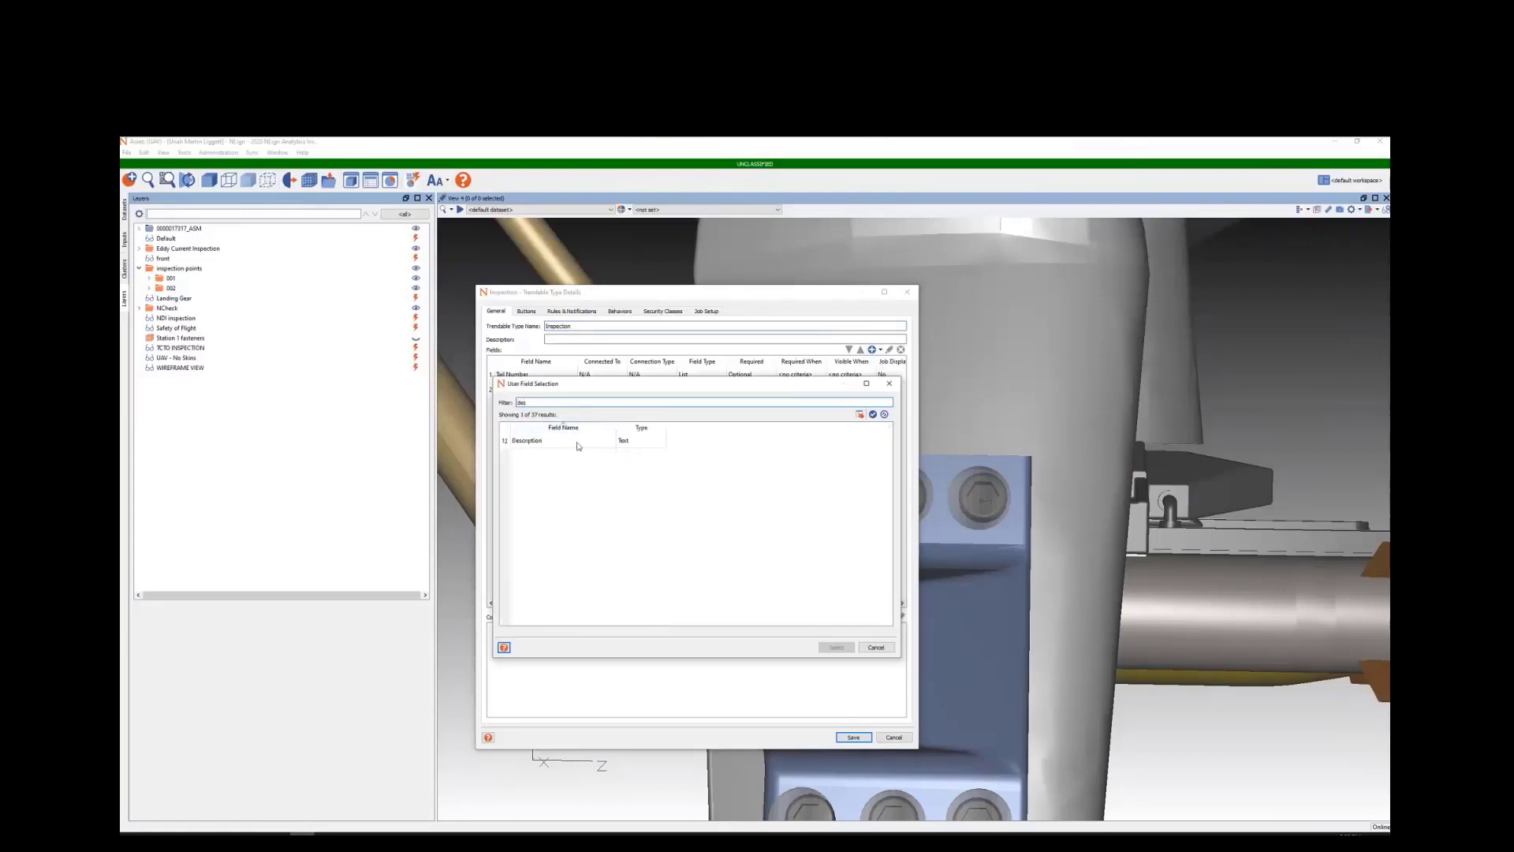
double_click(578, 447)
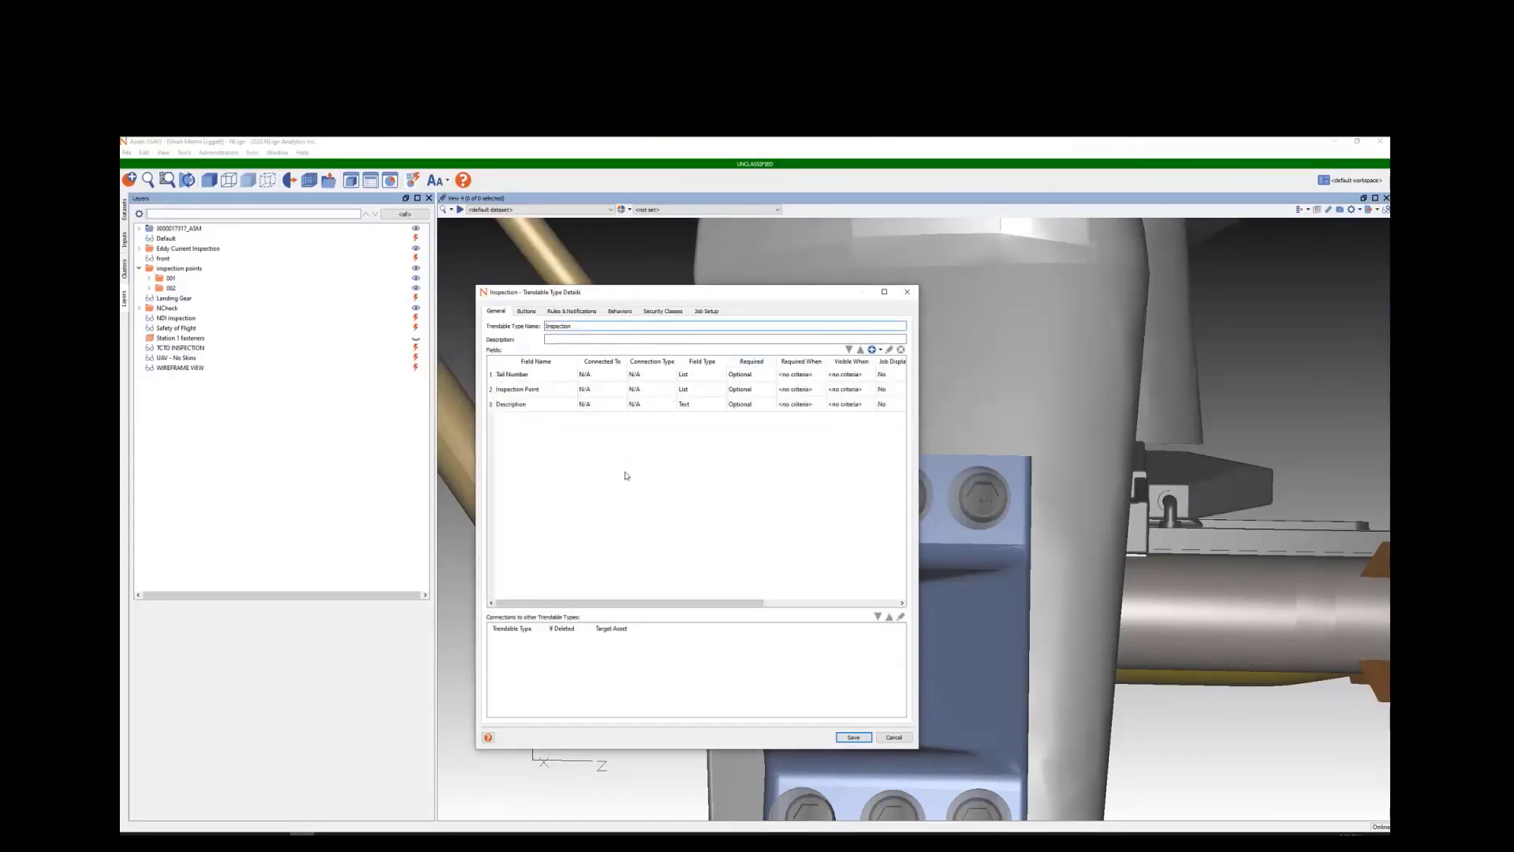
Step: Make the Tail Number field of the Inspection type a job display field
double_click(553, 378)
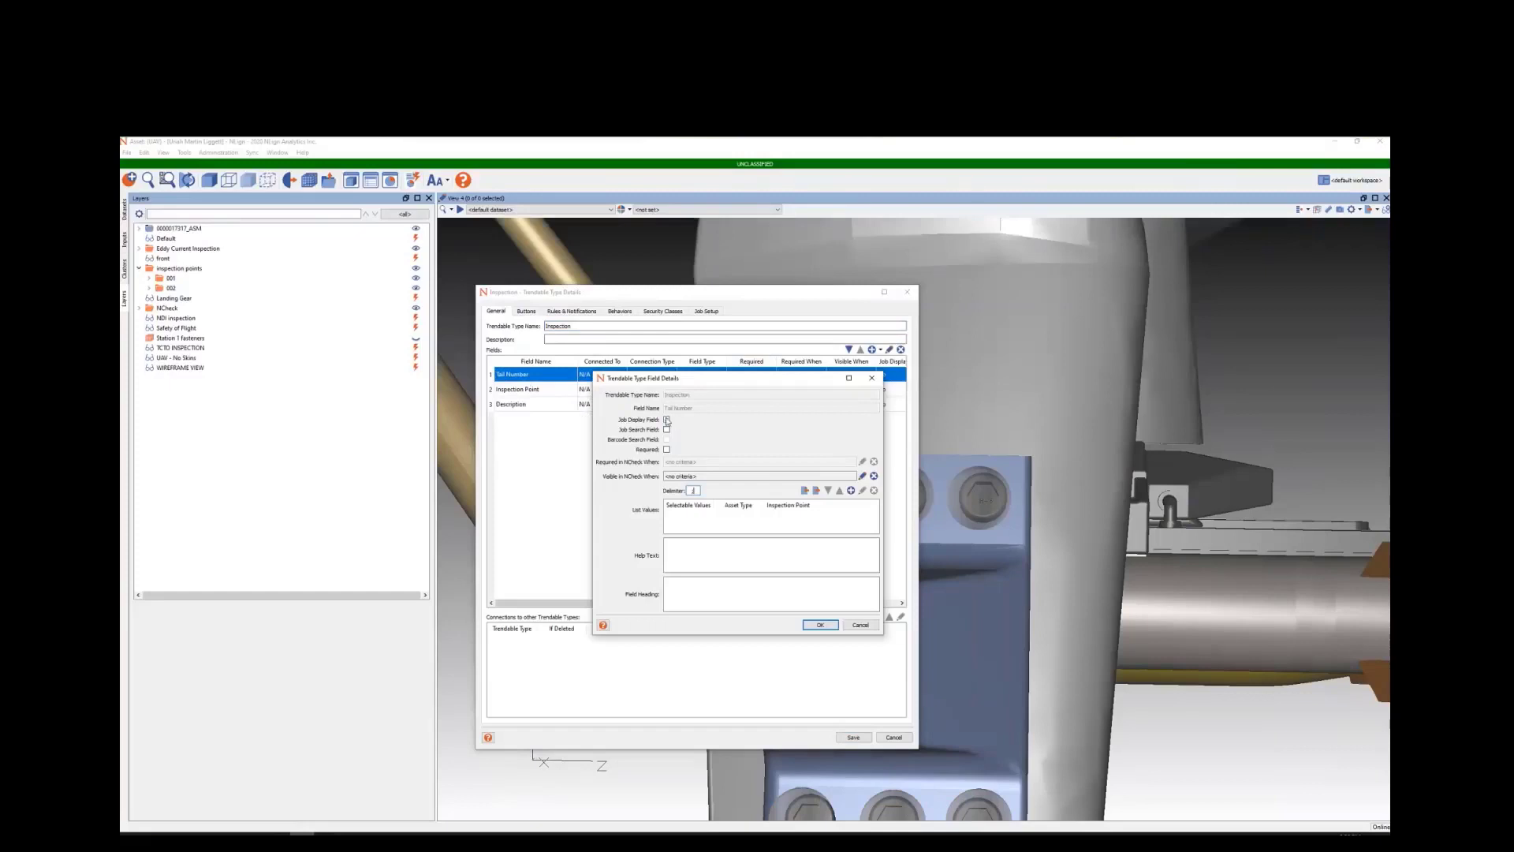
click(667, 420)
click(824, 625)
Step: Make the Inspection Point field both a job display field and a job search field
click(542, 392)
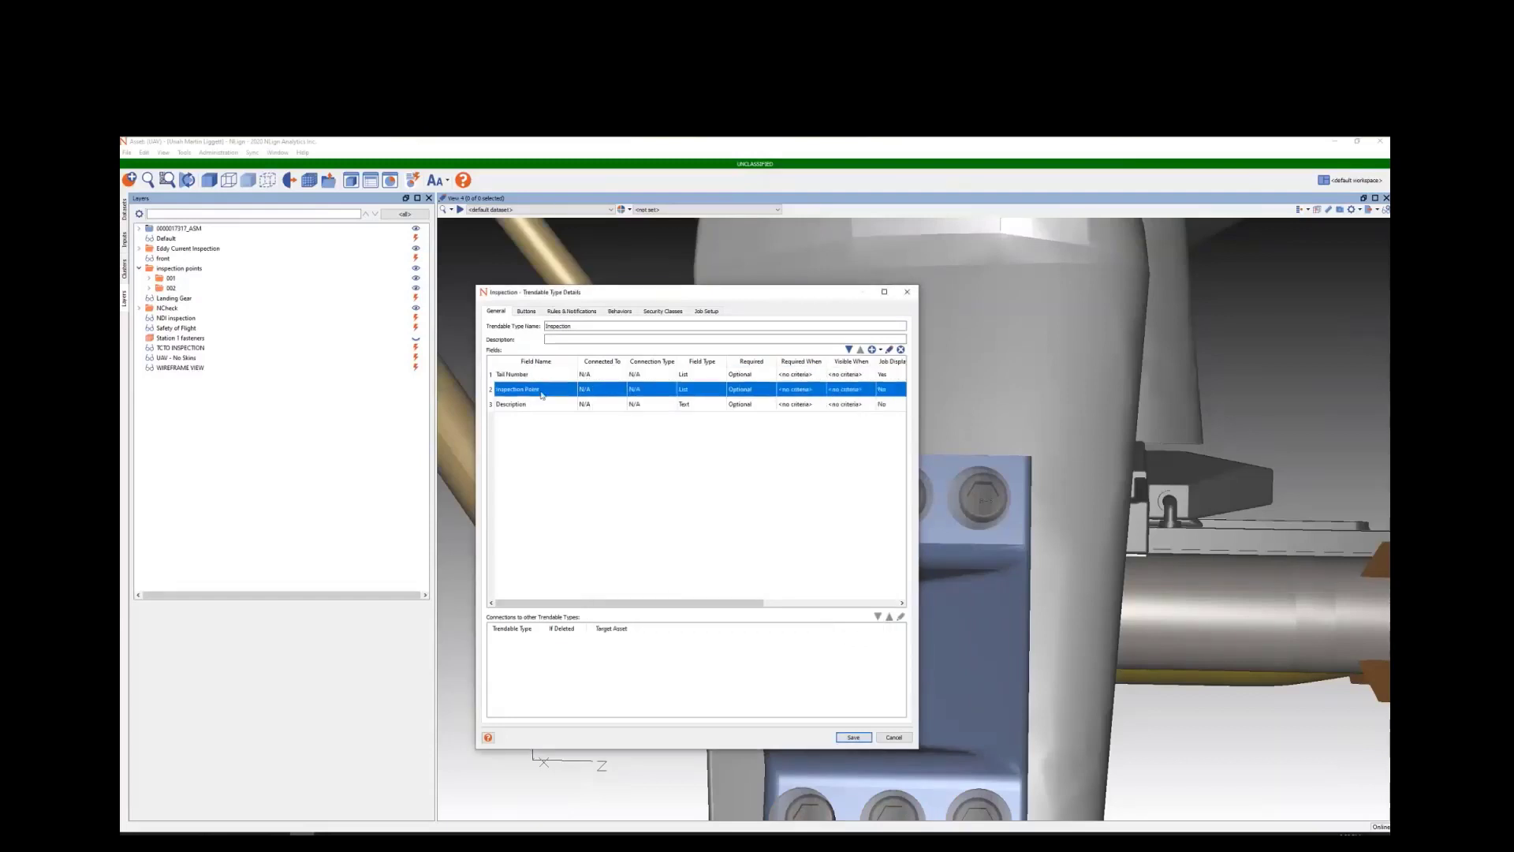
double_click(542, 393)
click(666, 420)
click(667, 430)
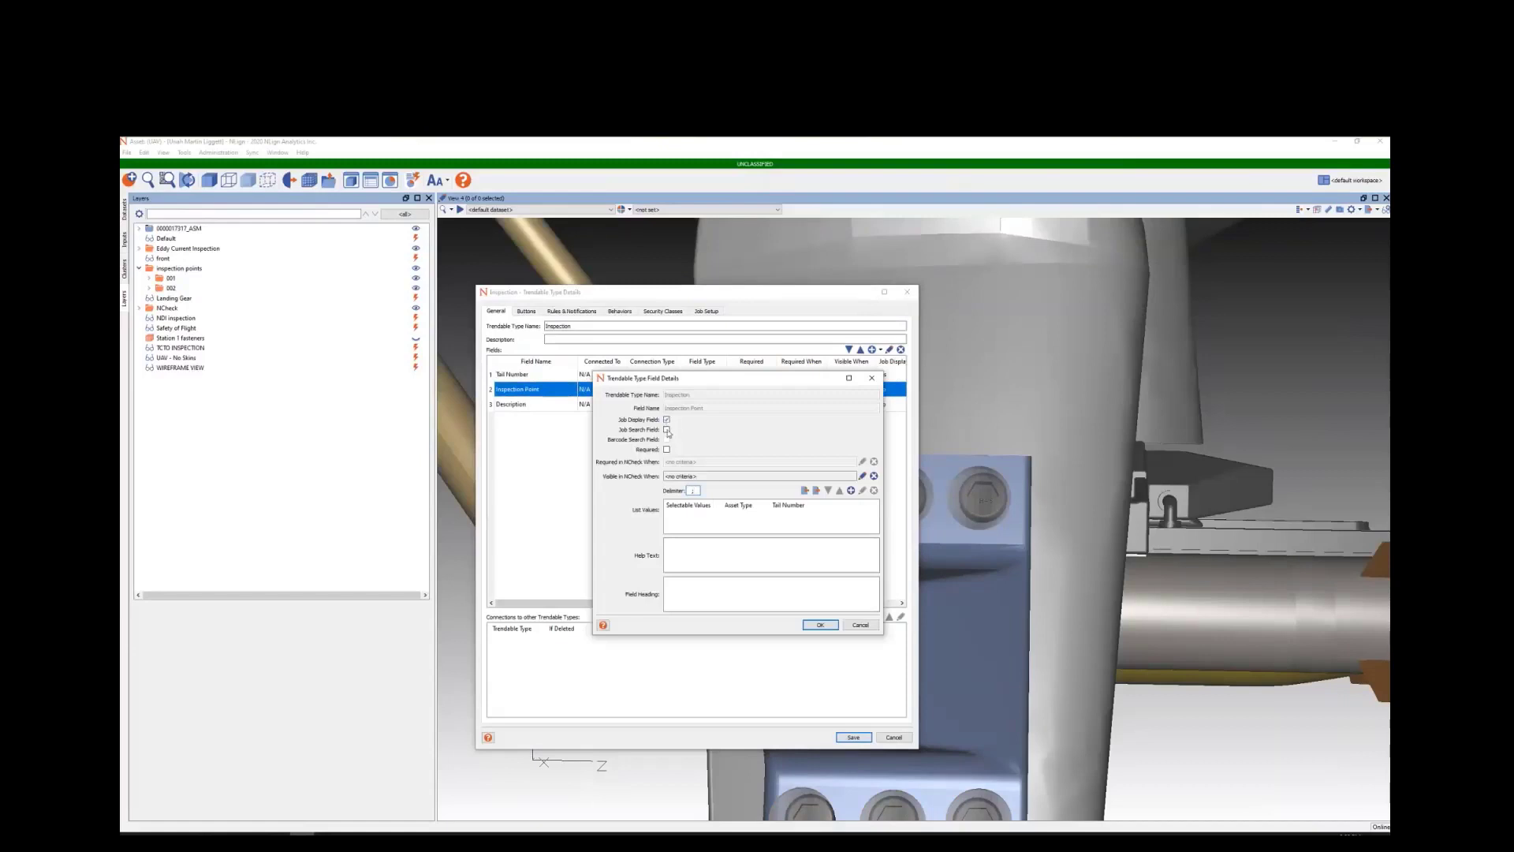
click(820, 625)
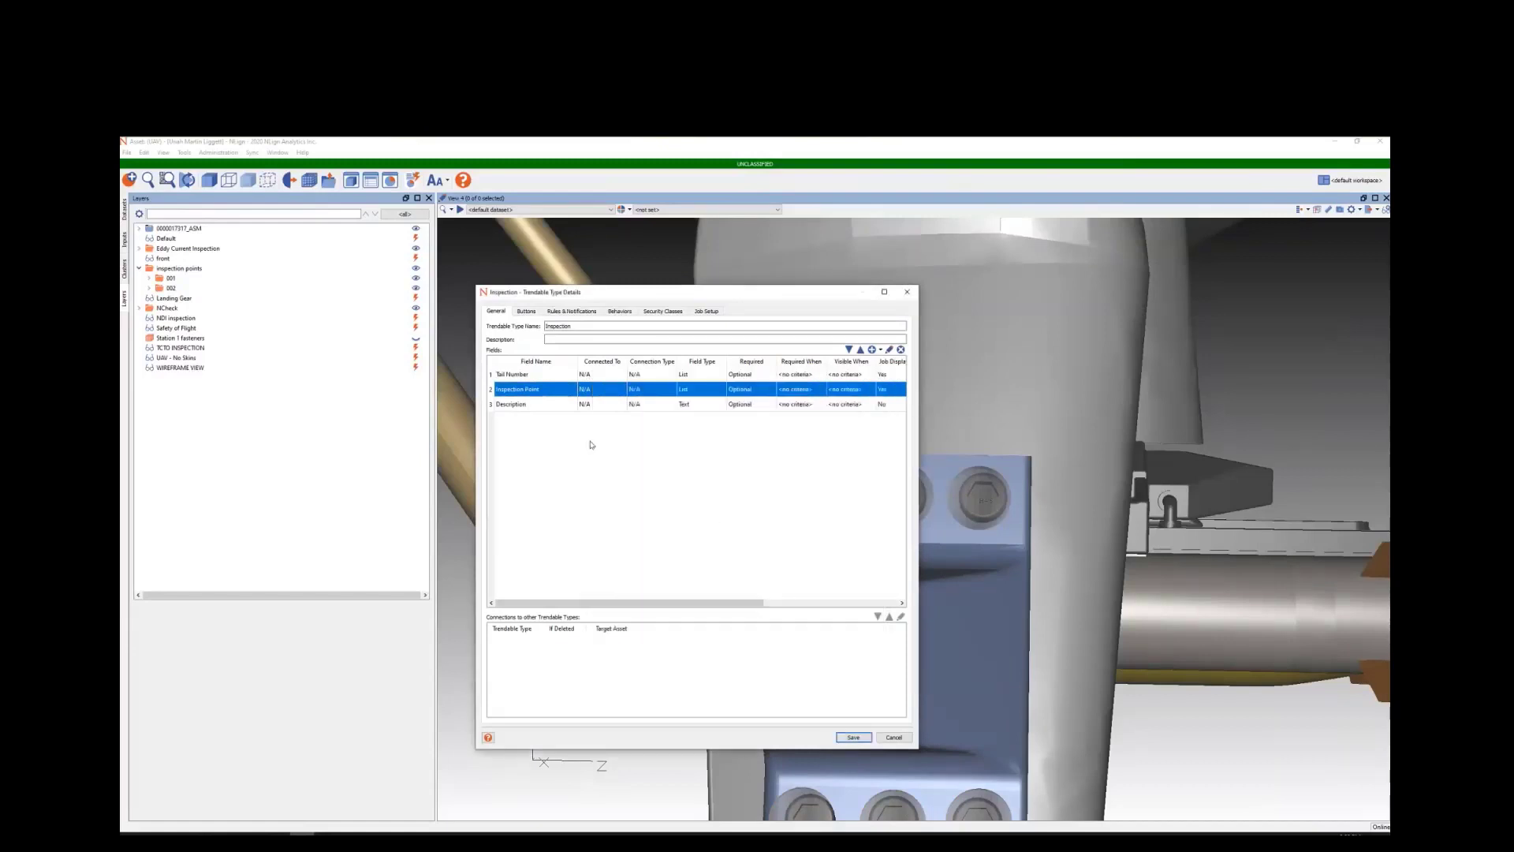
Step: Make the Description field a job display field and narrow the Field Name column slightly
double_click(532, 406)
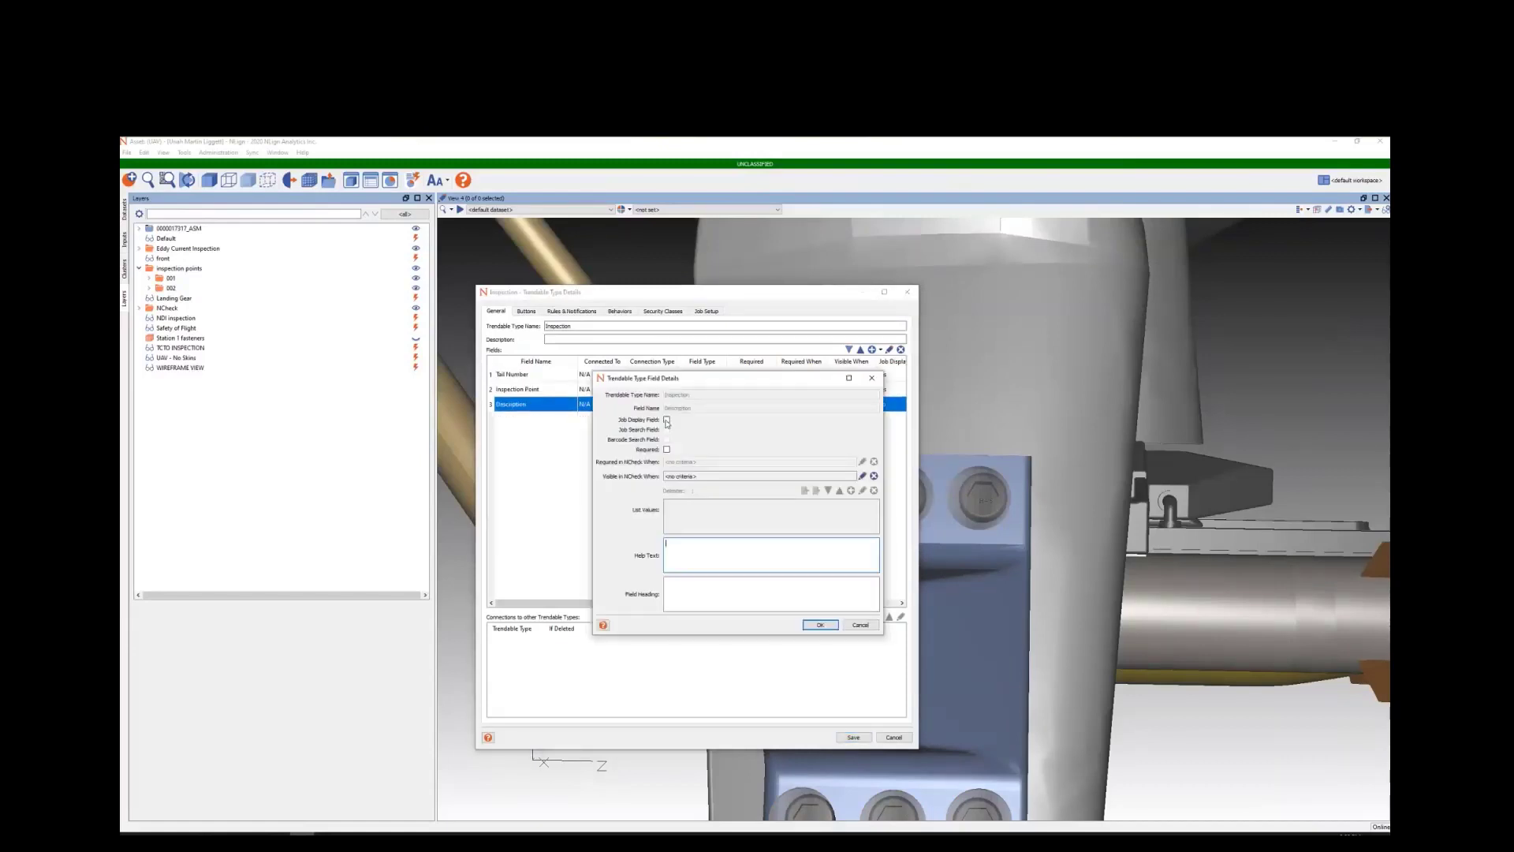
click(667, 420)
click(819, 624)
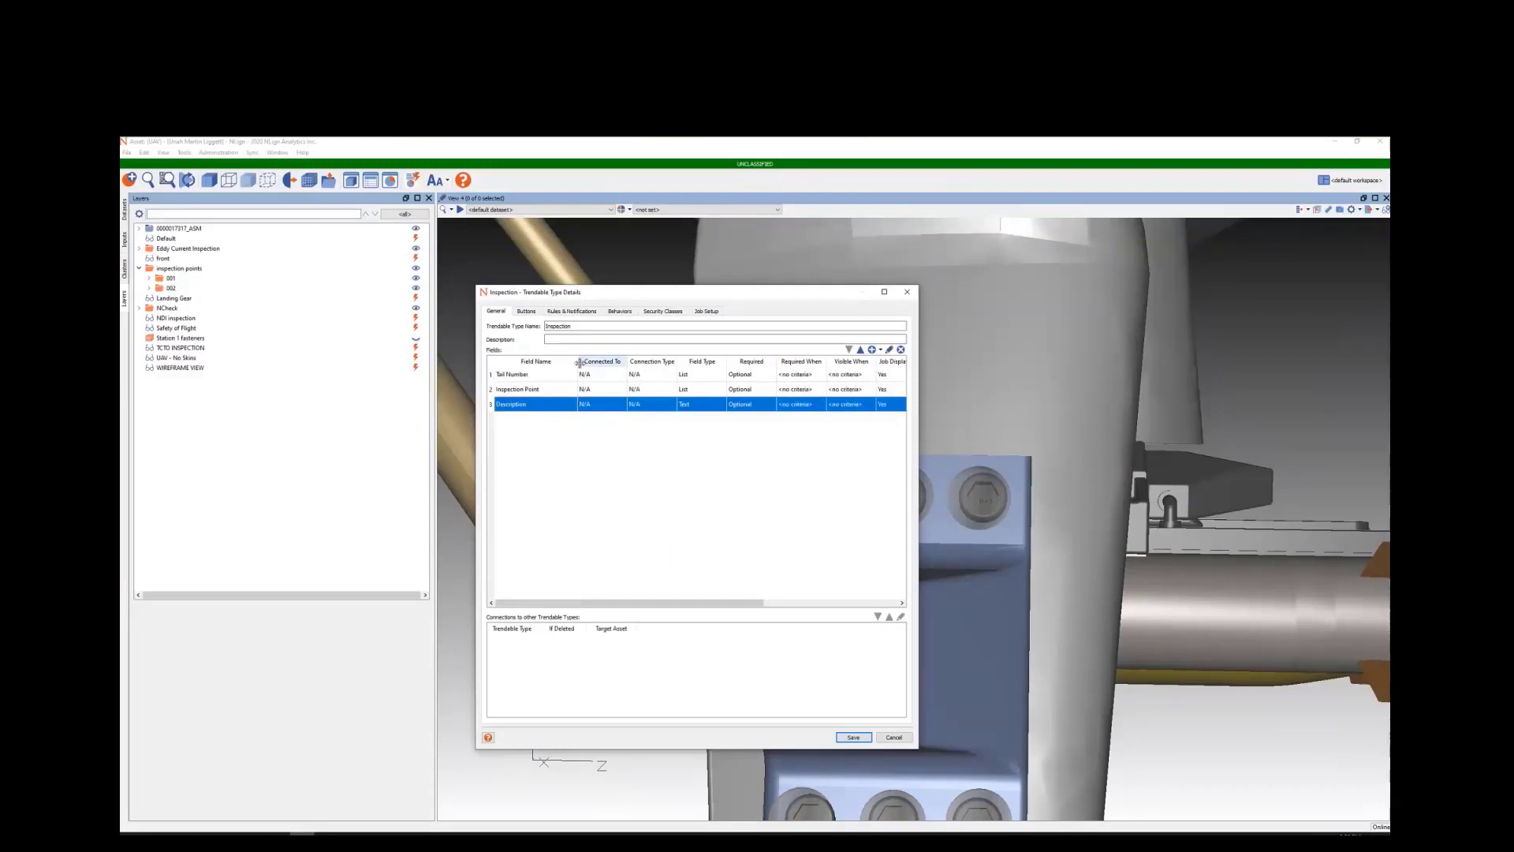
drag(577, 362, 561, 363)
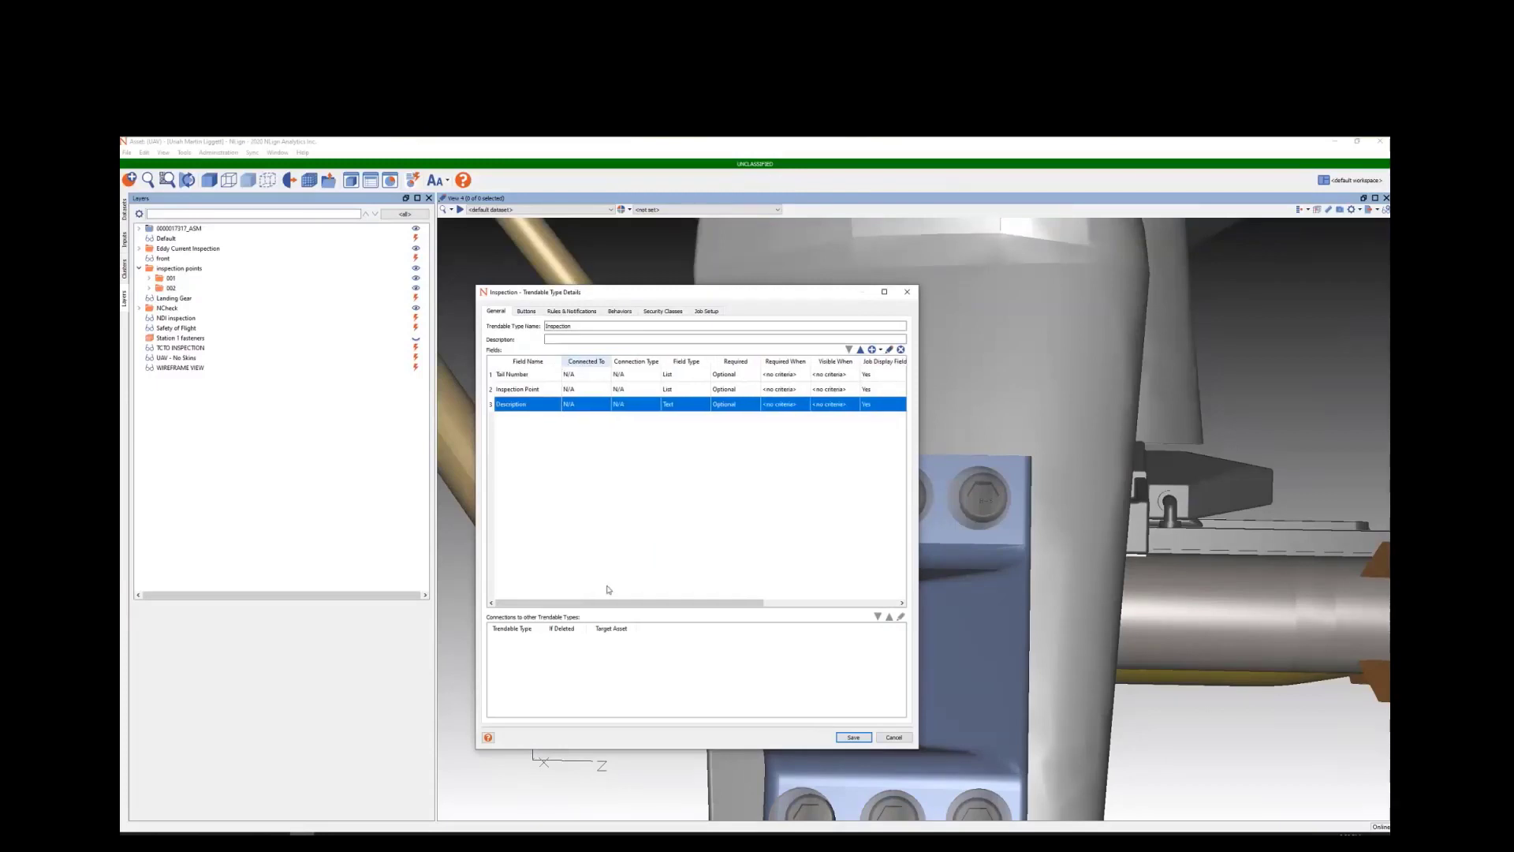
Step: Save the Inspection type, reusing the security permissions of the existing IAT Inspection trendable type
click(854, 738)
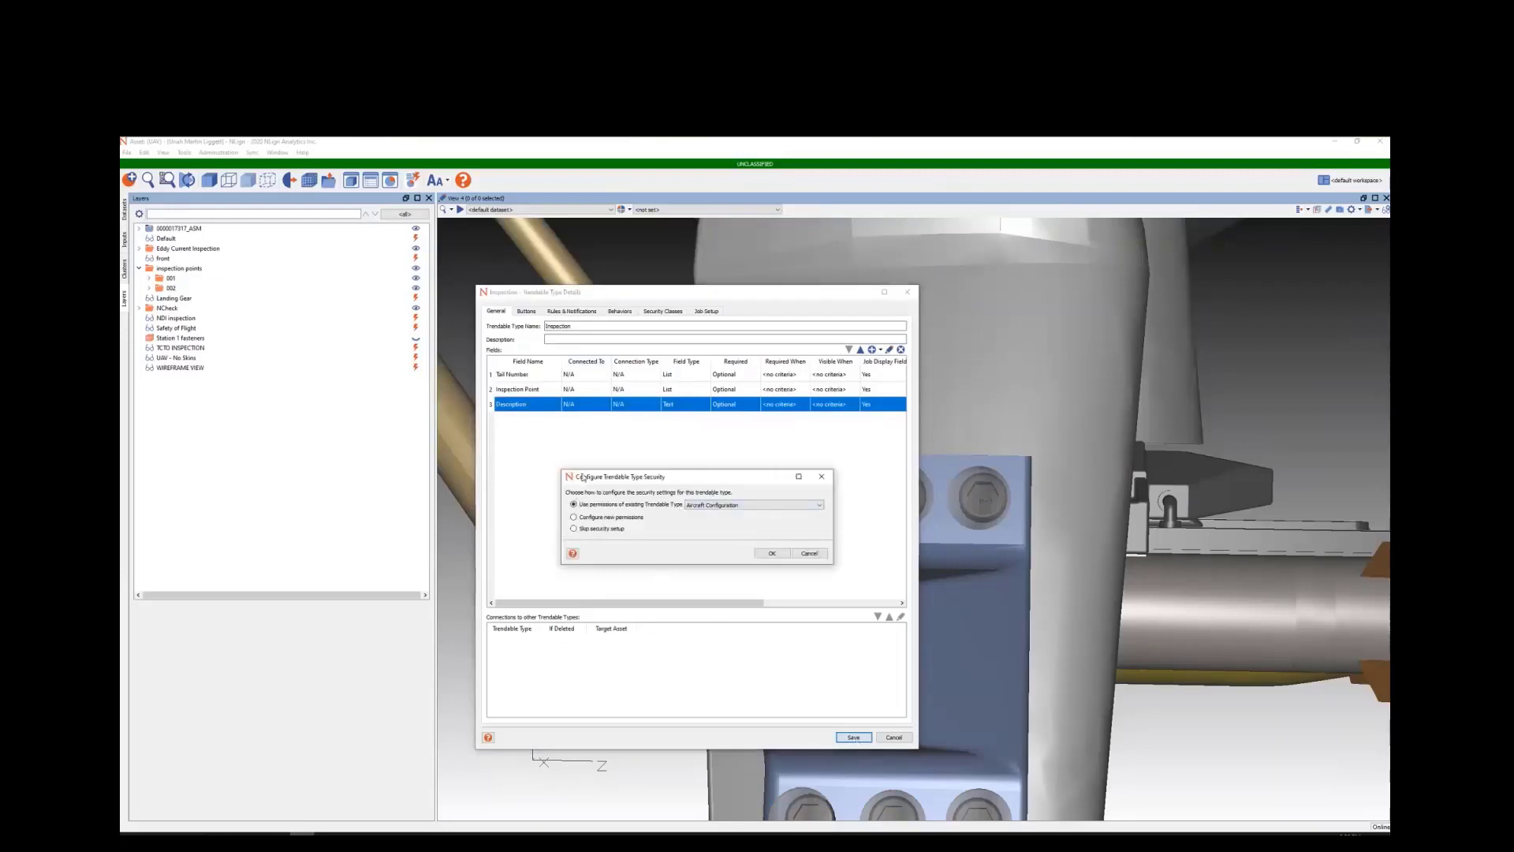
click(735, 506)
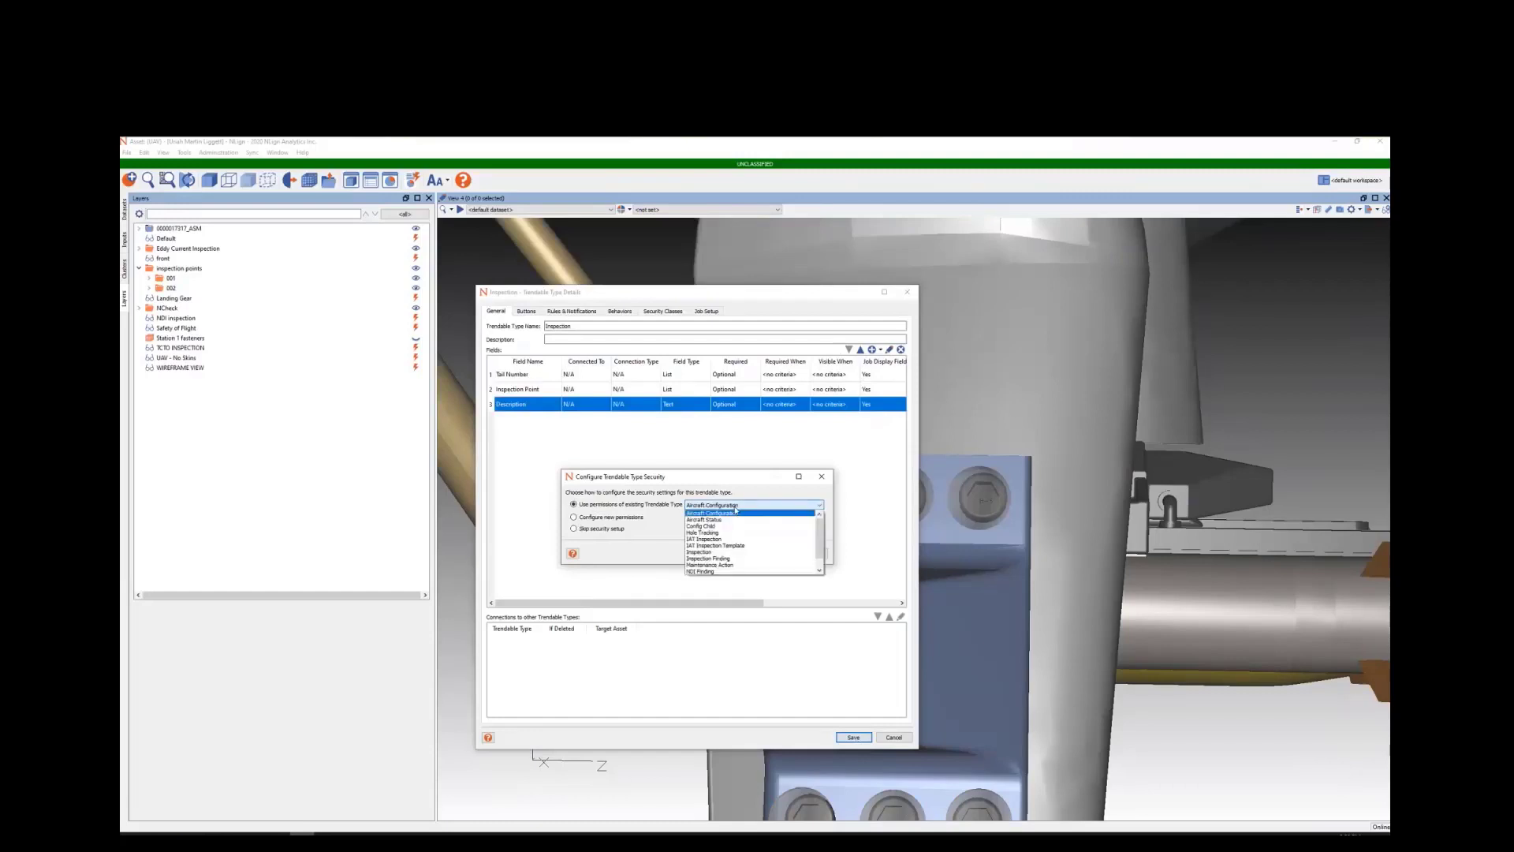
click(778, 542)
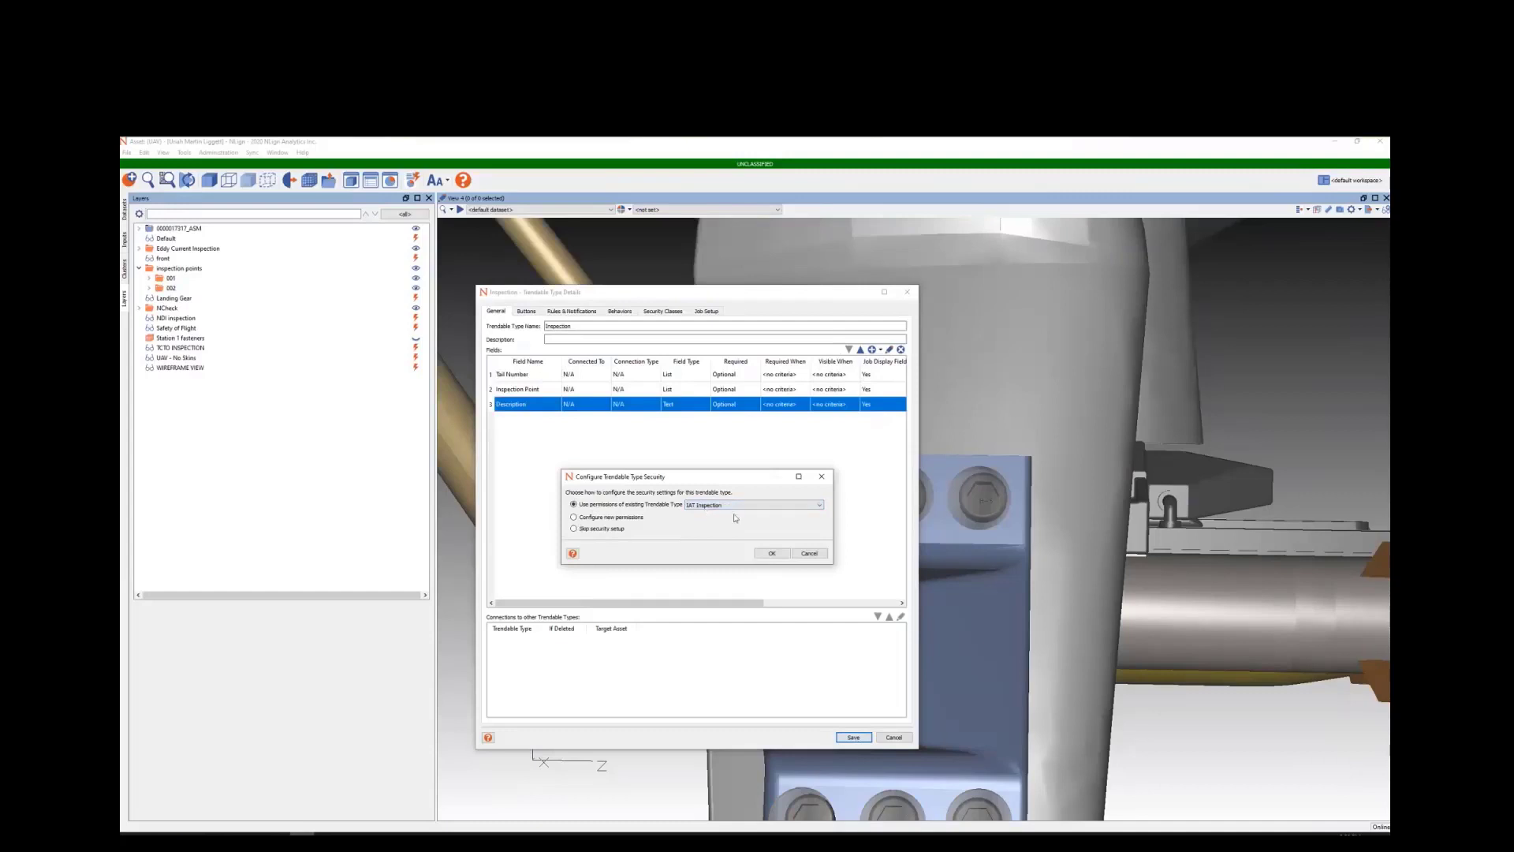
click(769, 554)
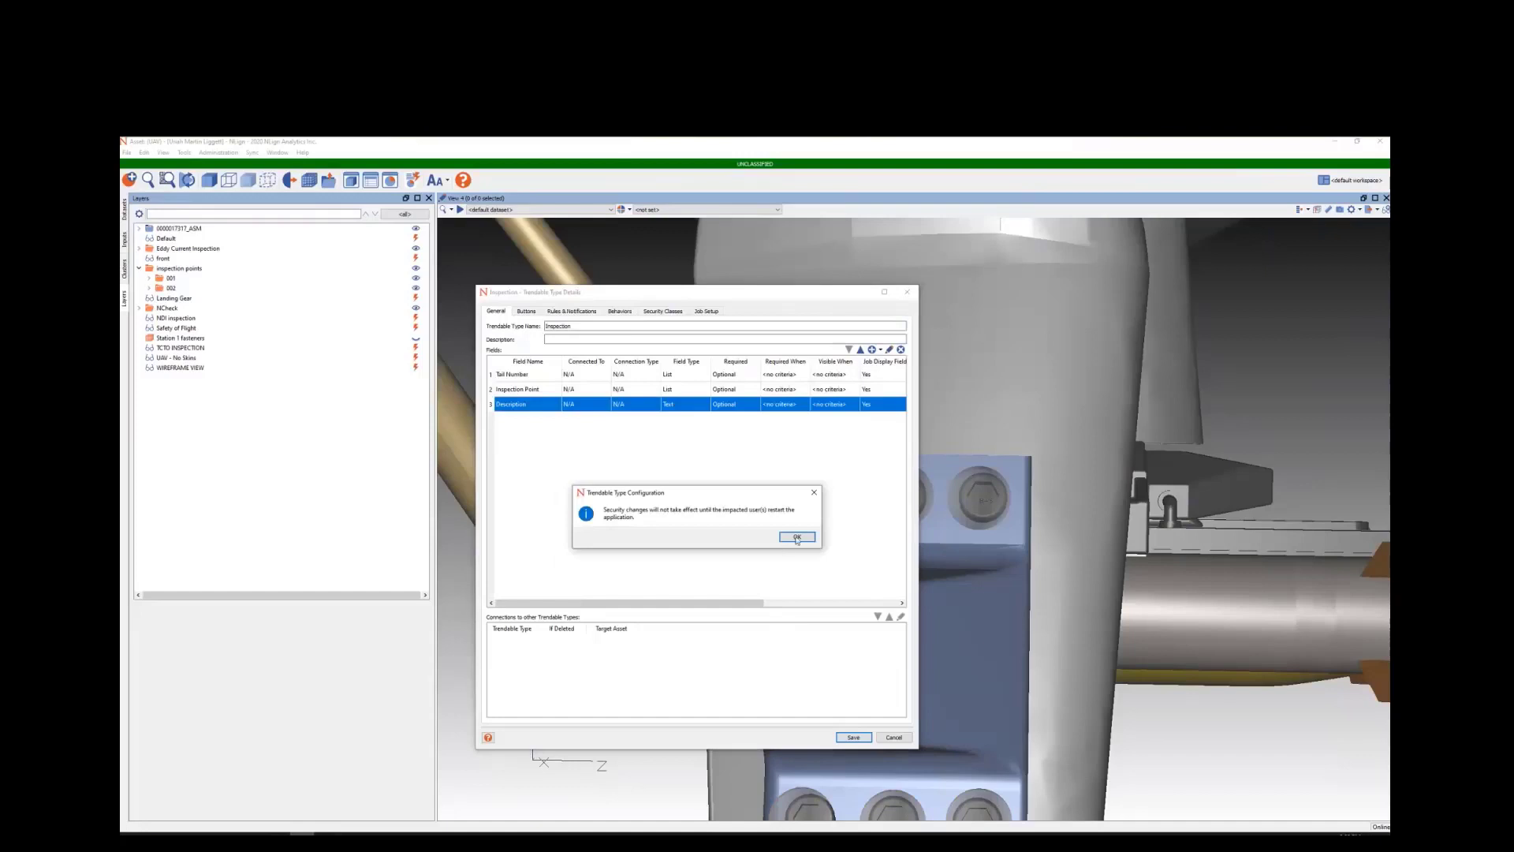
click(796, 537)
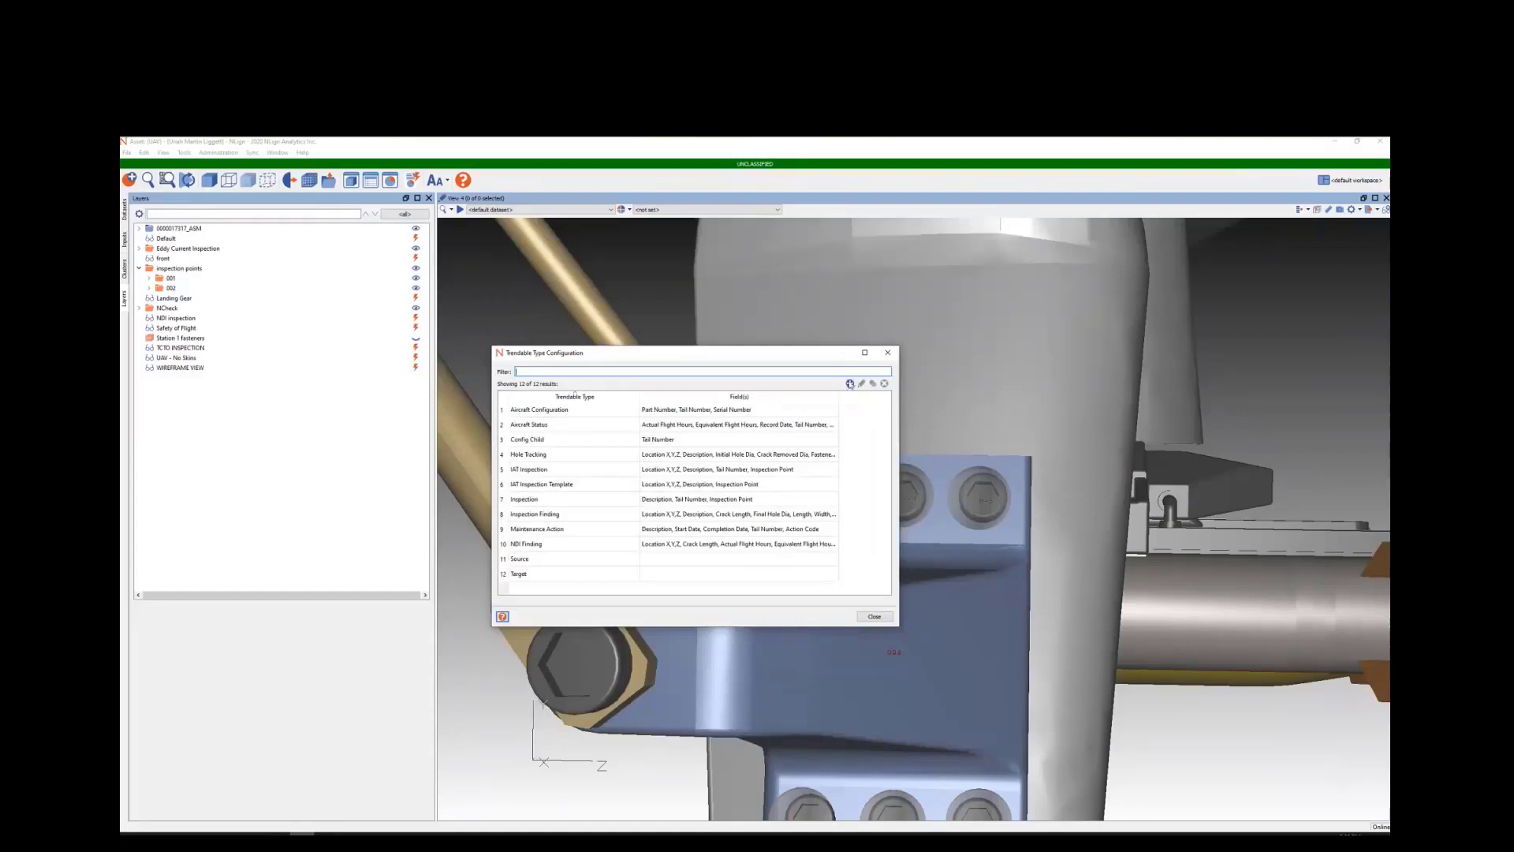
Step: Start a trendable type named Inspection Data and add Description, Inspection Point and Tail Number as linked fields from the Inspection type
click(850, 384)
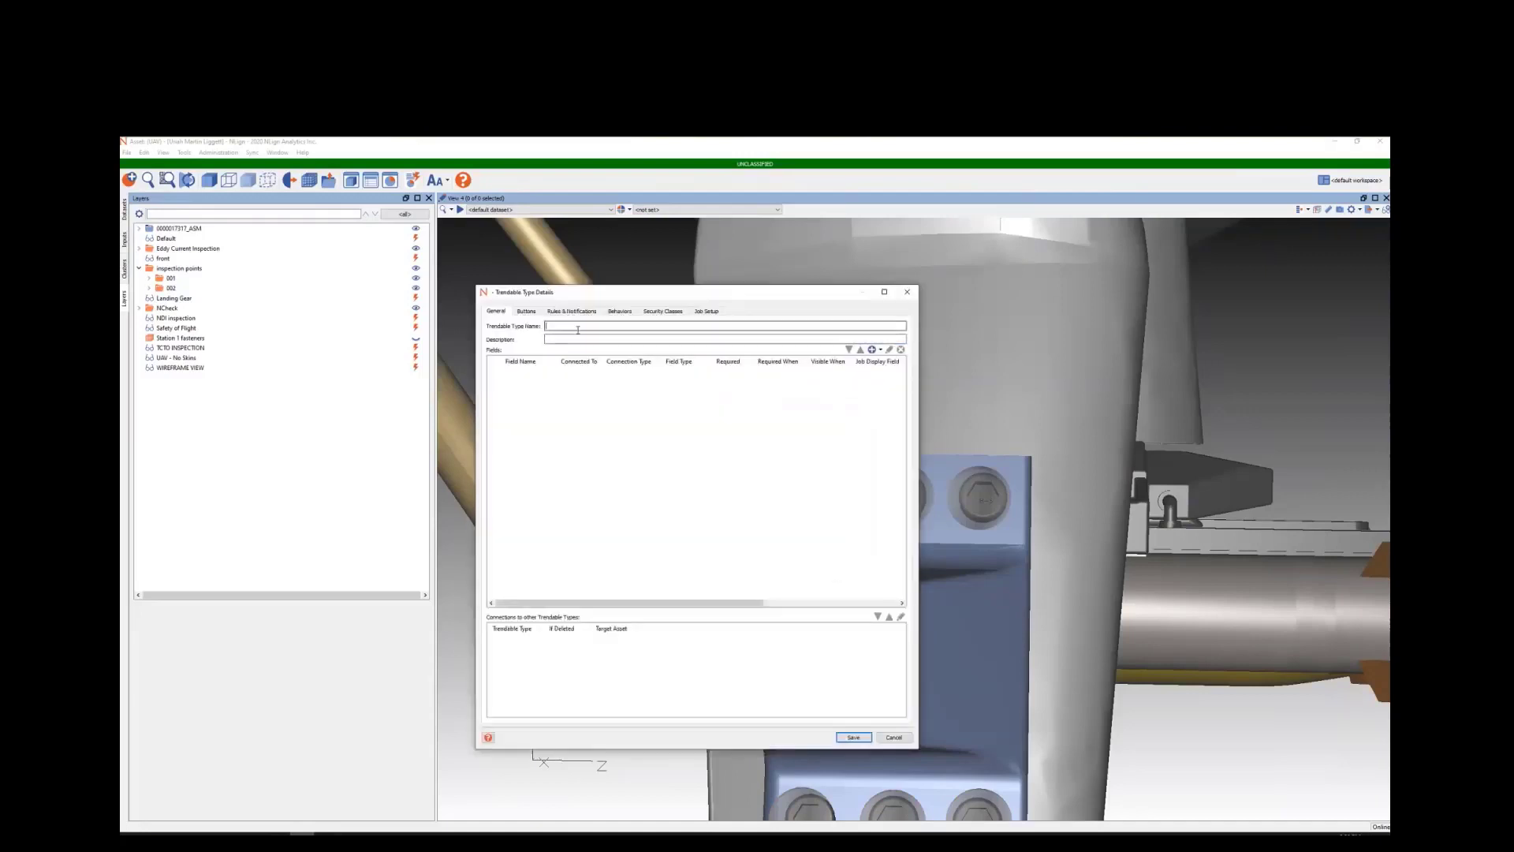
text(Inspection Data)
click(881, 351)
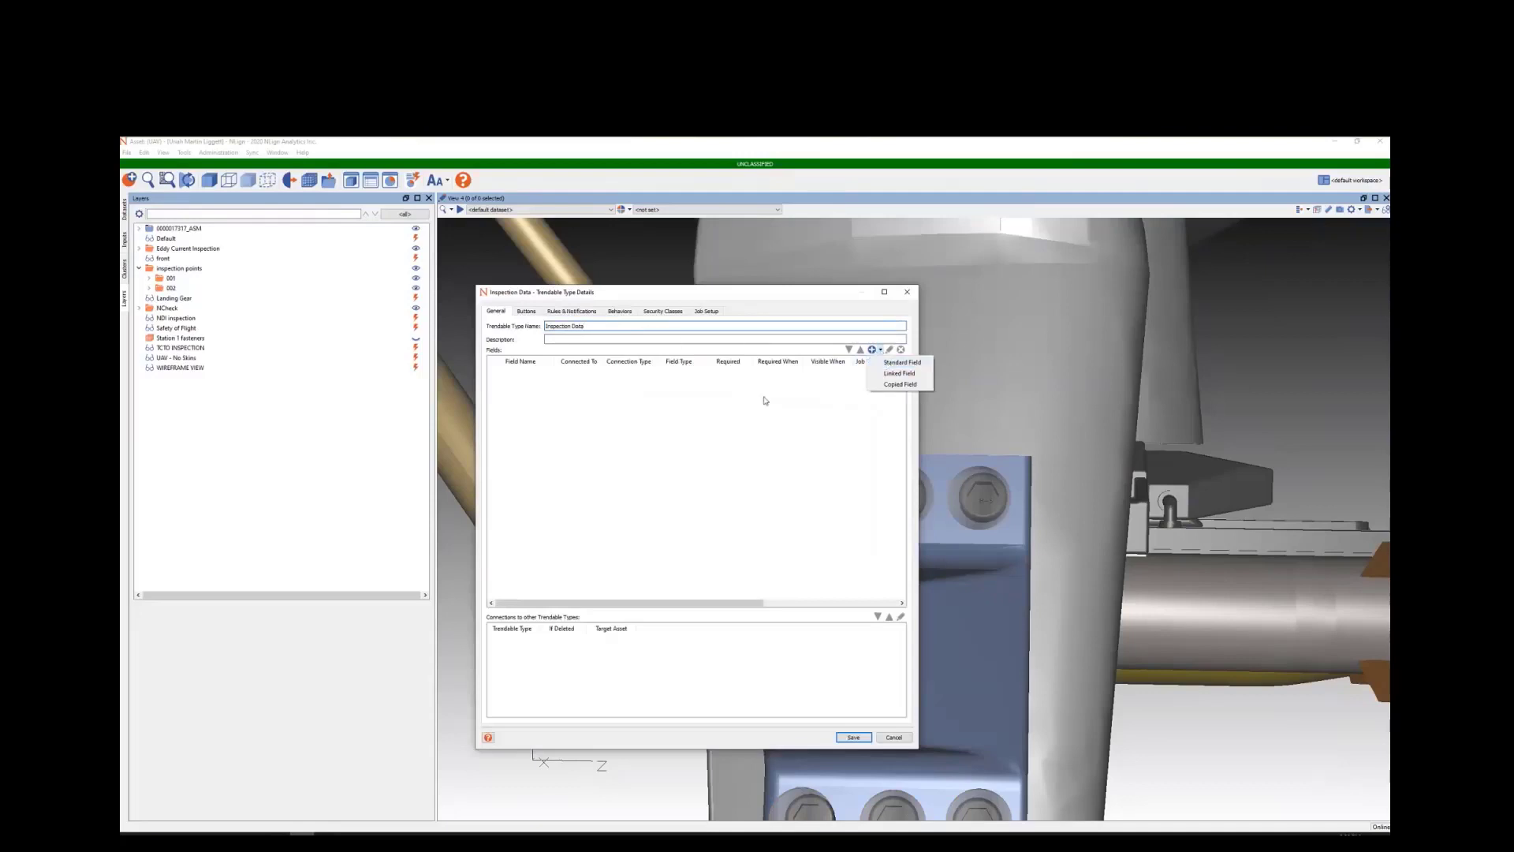
click(899, 373)
click(607, 404)
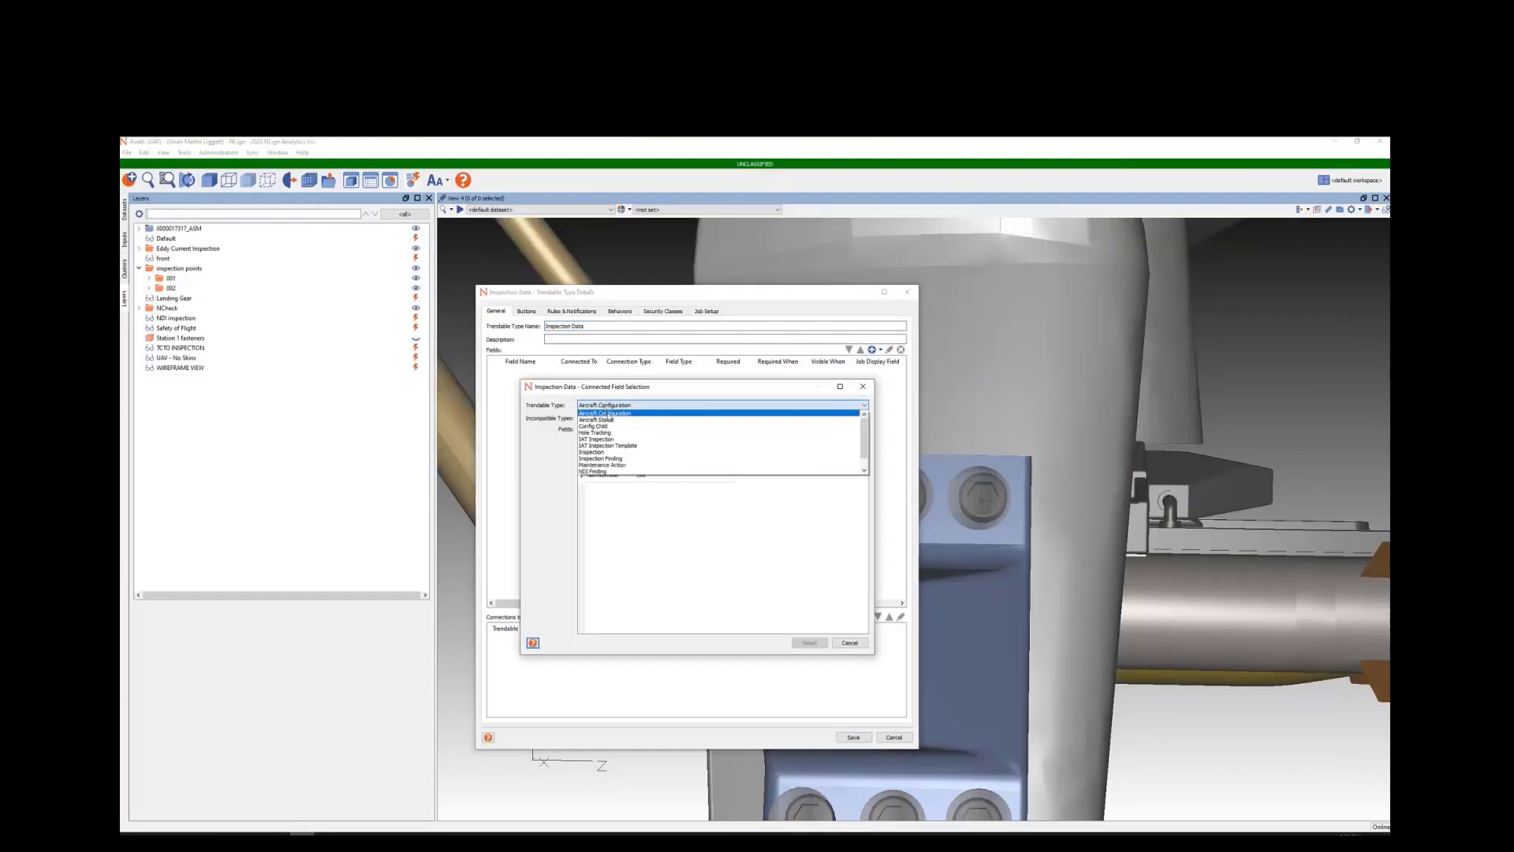
click(613, 452)
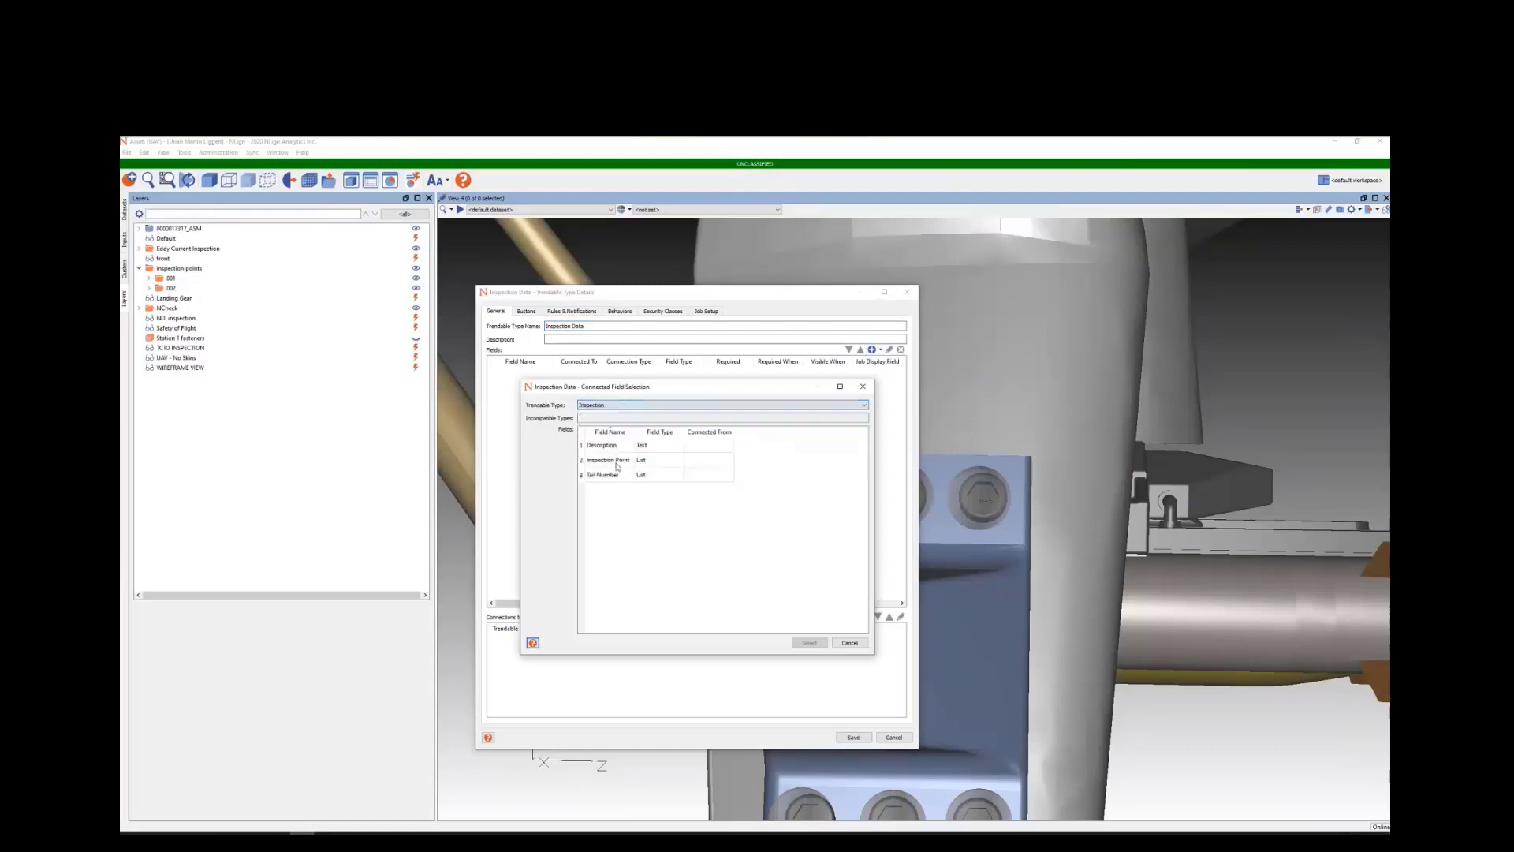
shift+click(612, 473)
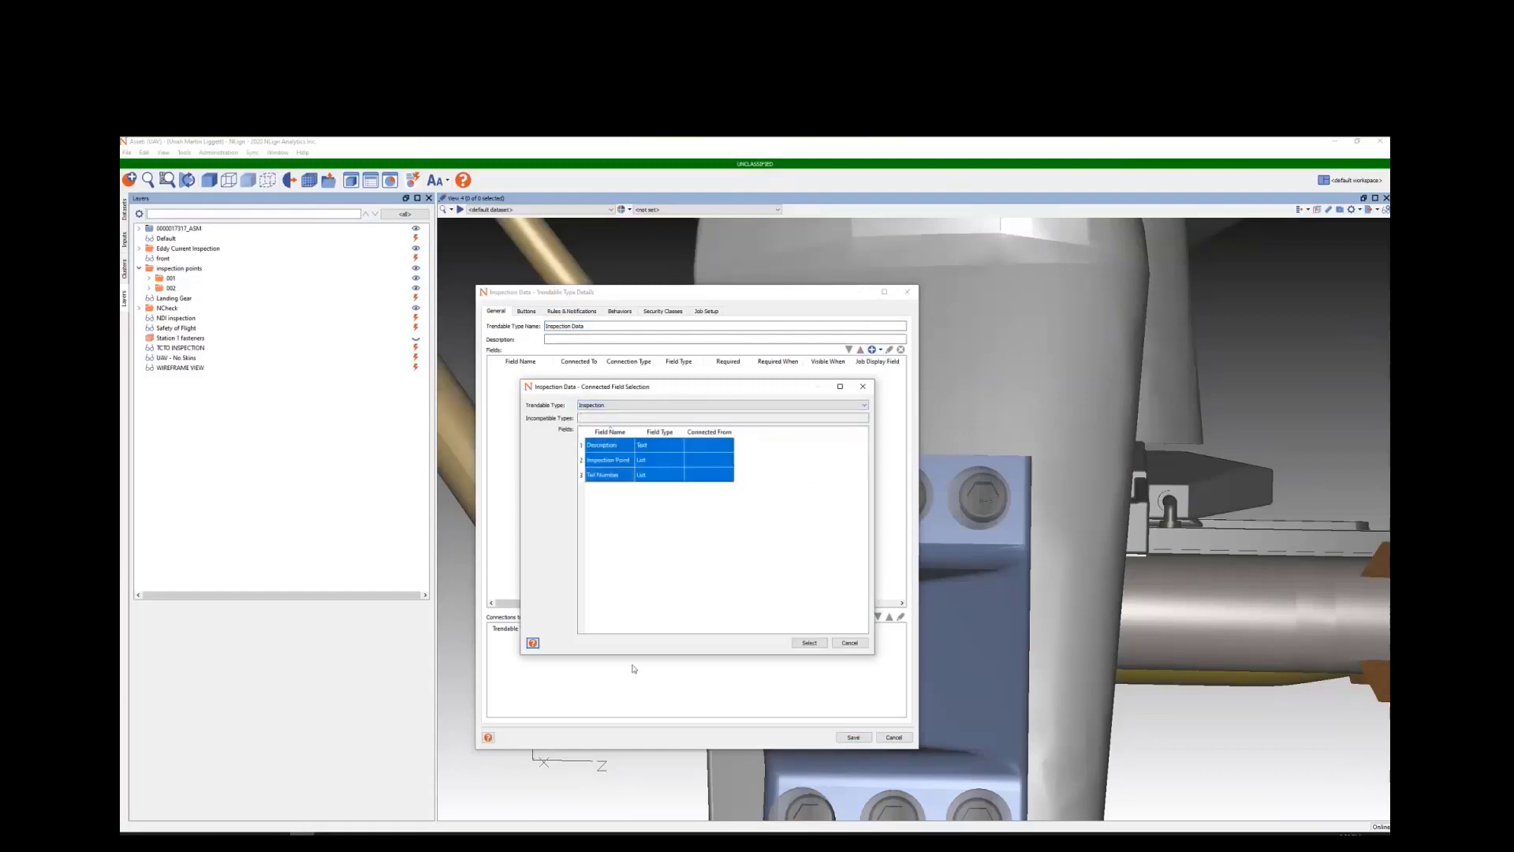
click(809, 643)
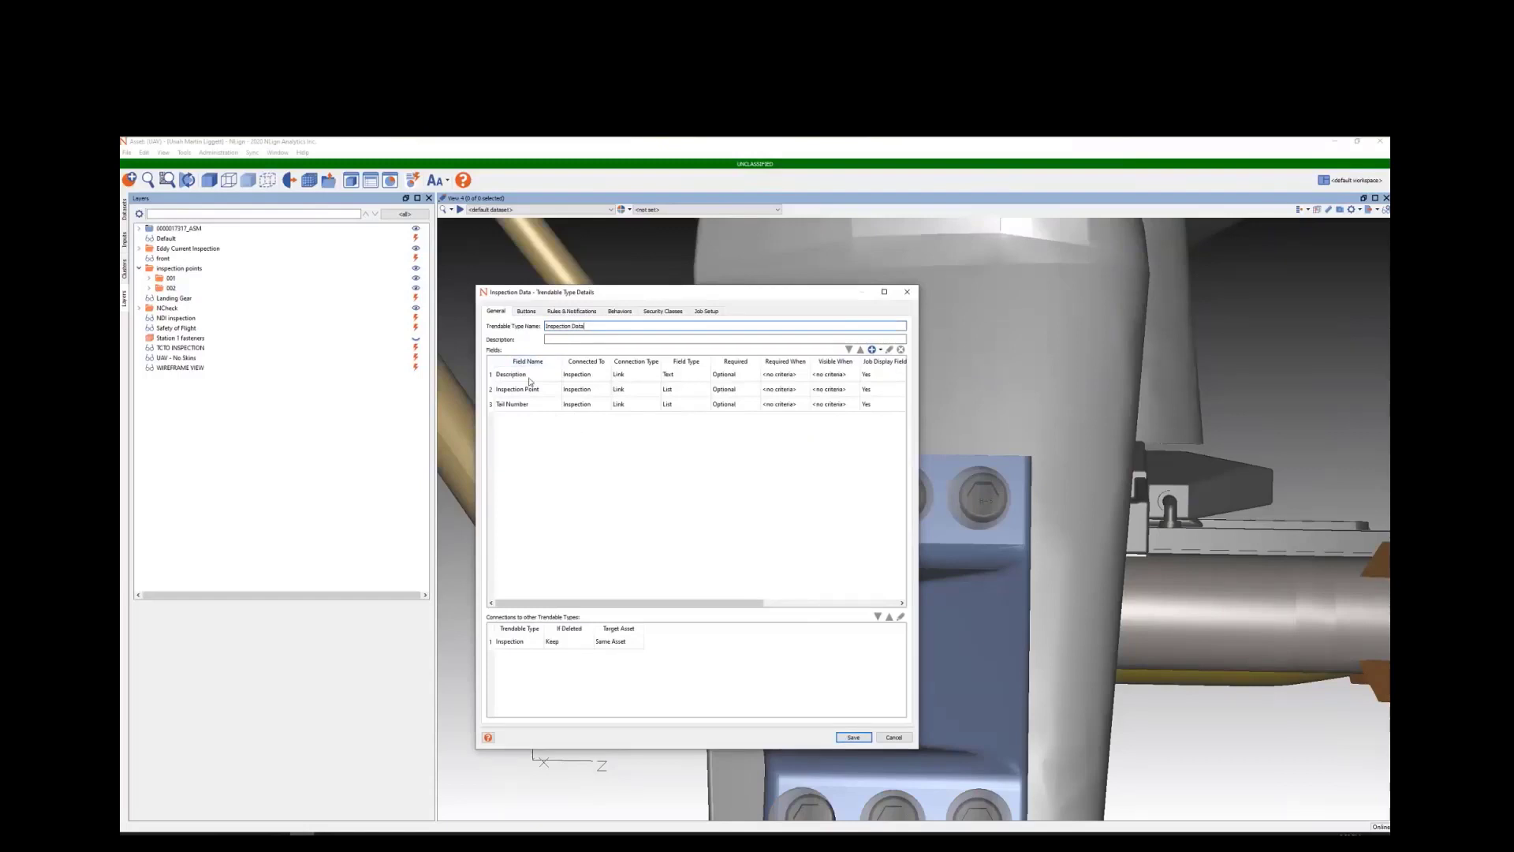
Step: Add Finding Type as a standard field of the Inspection Data type
click(880, 349)
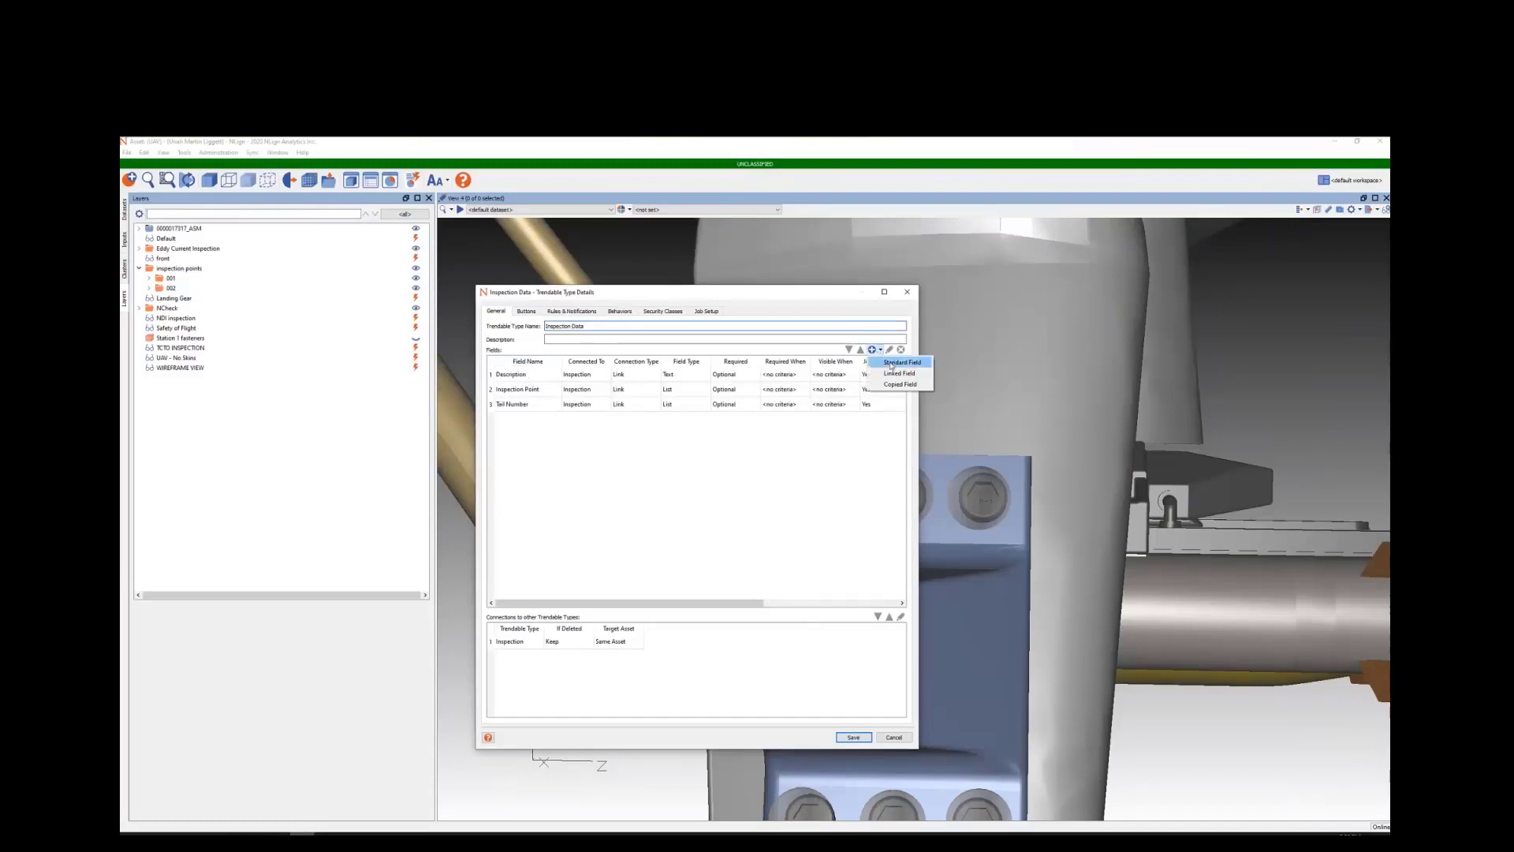
click(892, 363)
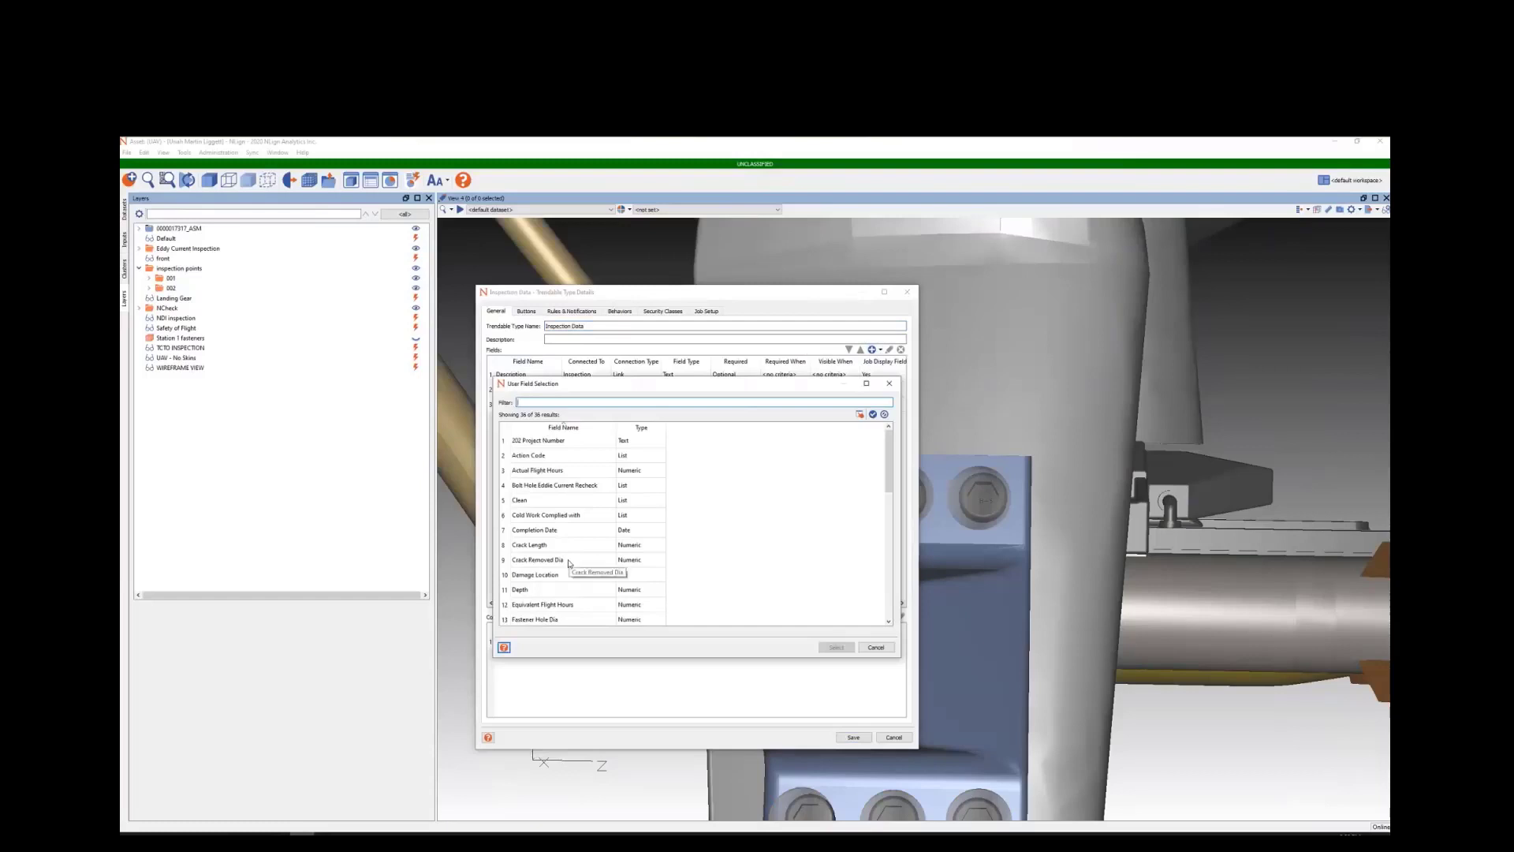
text(find)
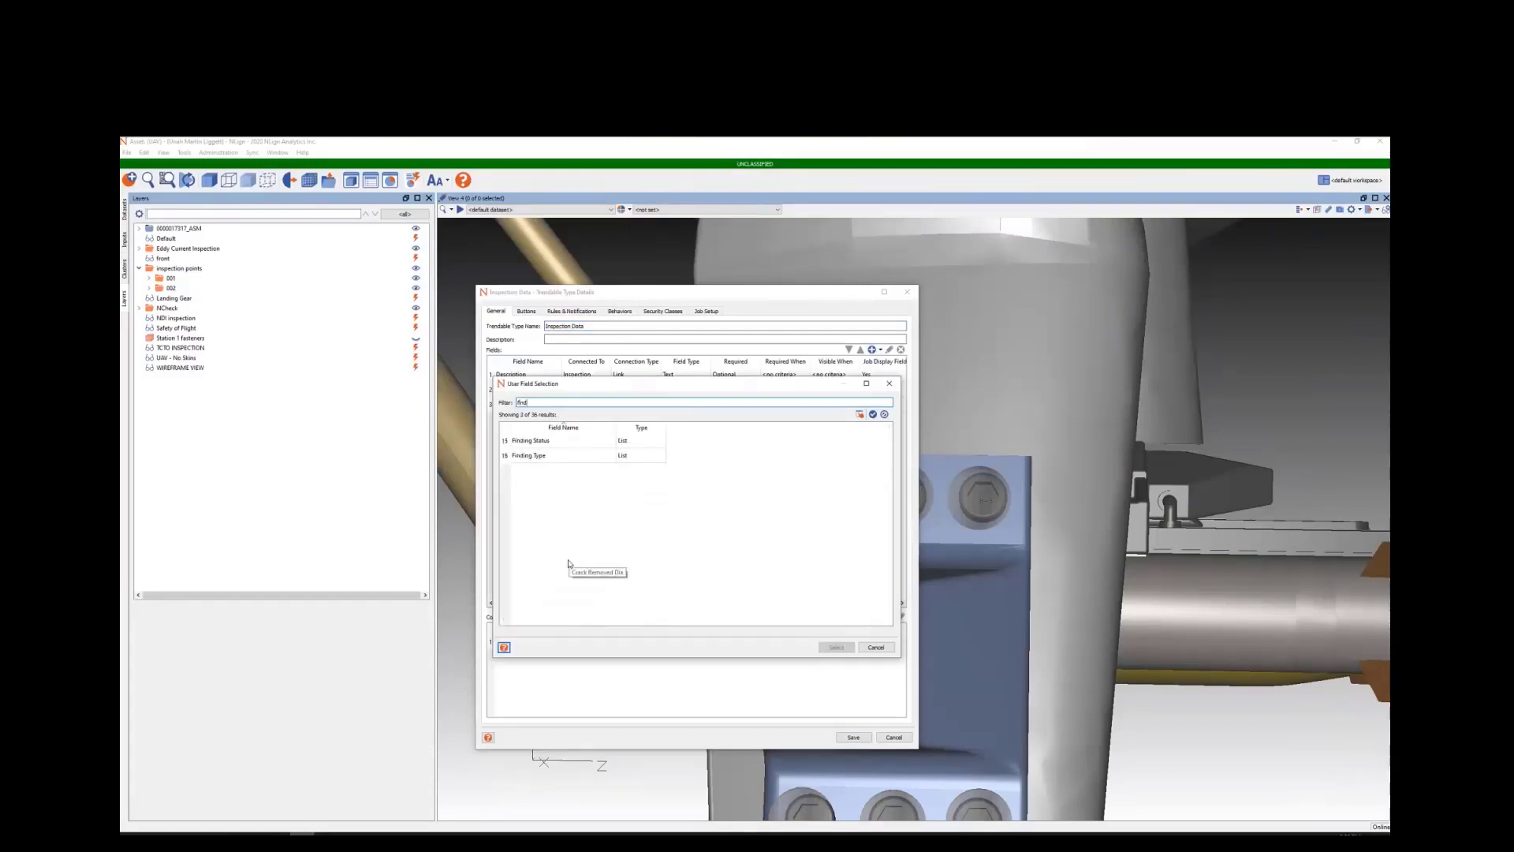
double_click(569, 458)
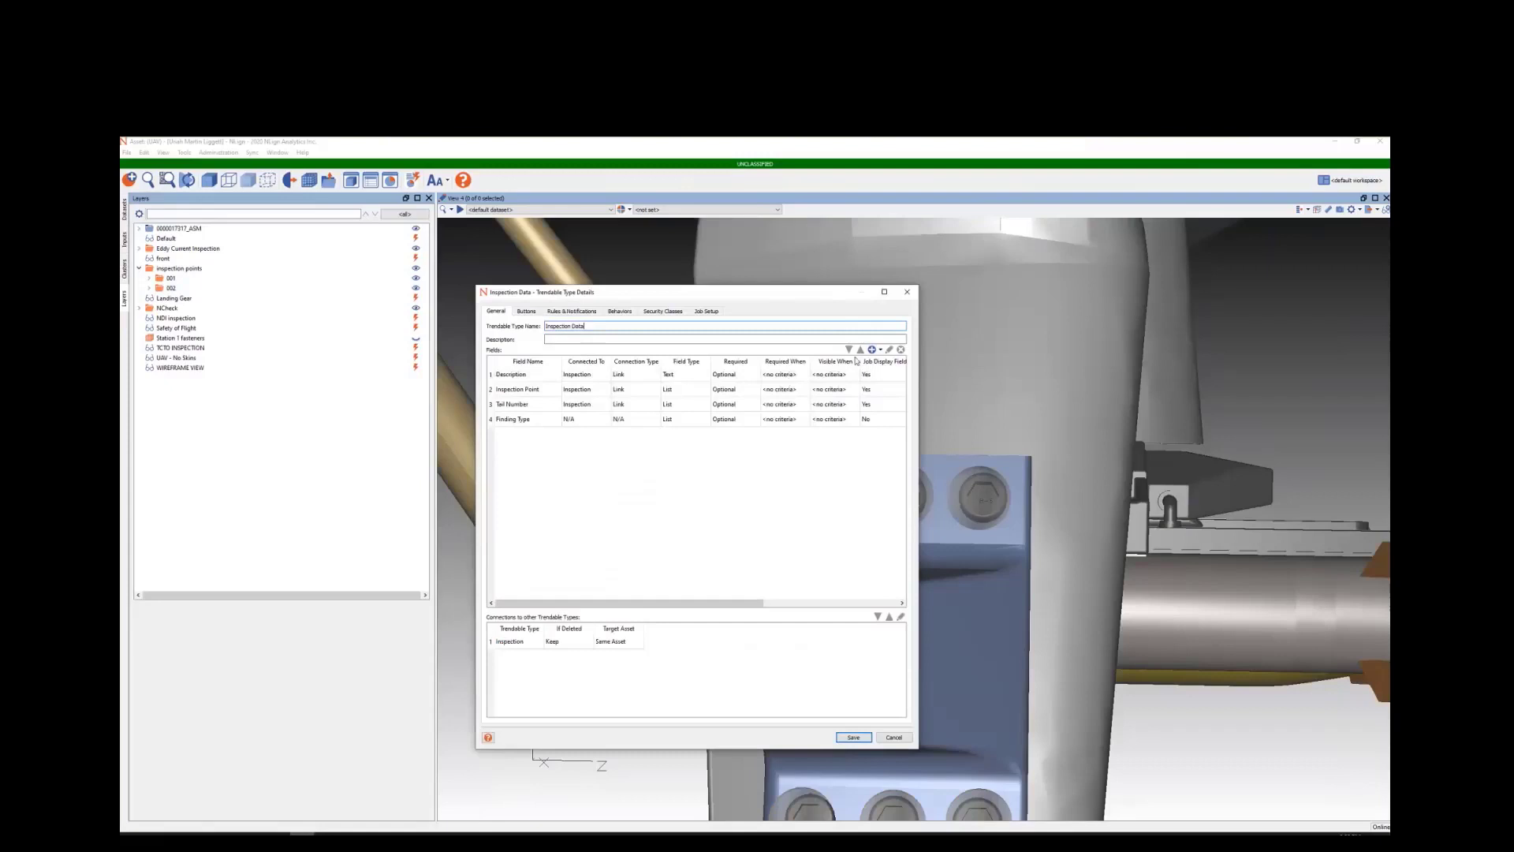
Step: Add Crack Length and Initial Hole Dia as standard fields of the Inspection Data type
click(880, 349)
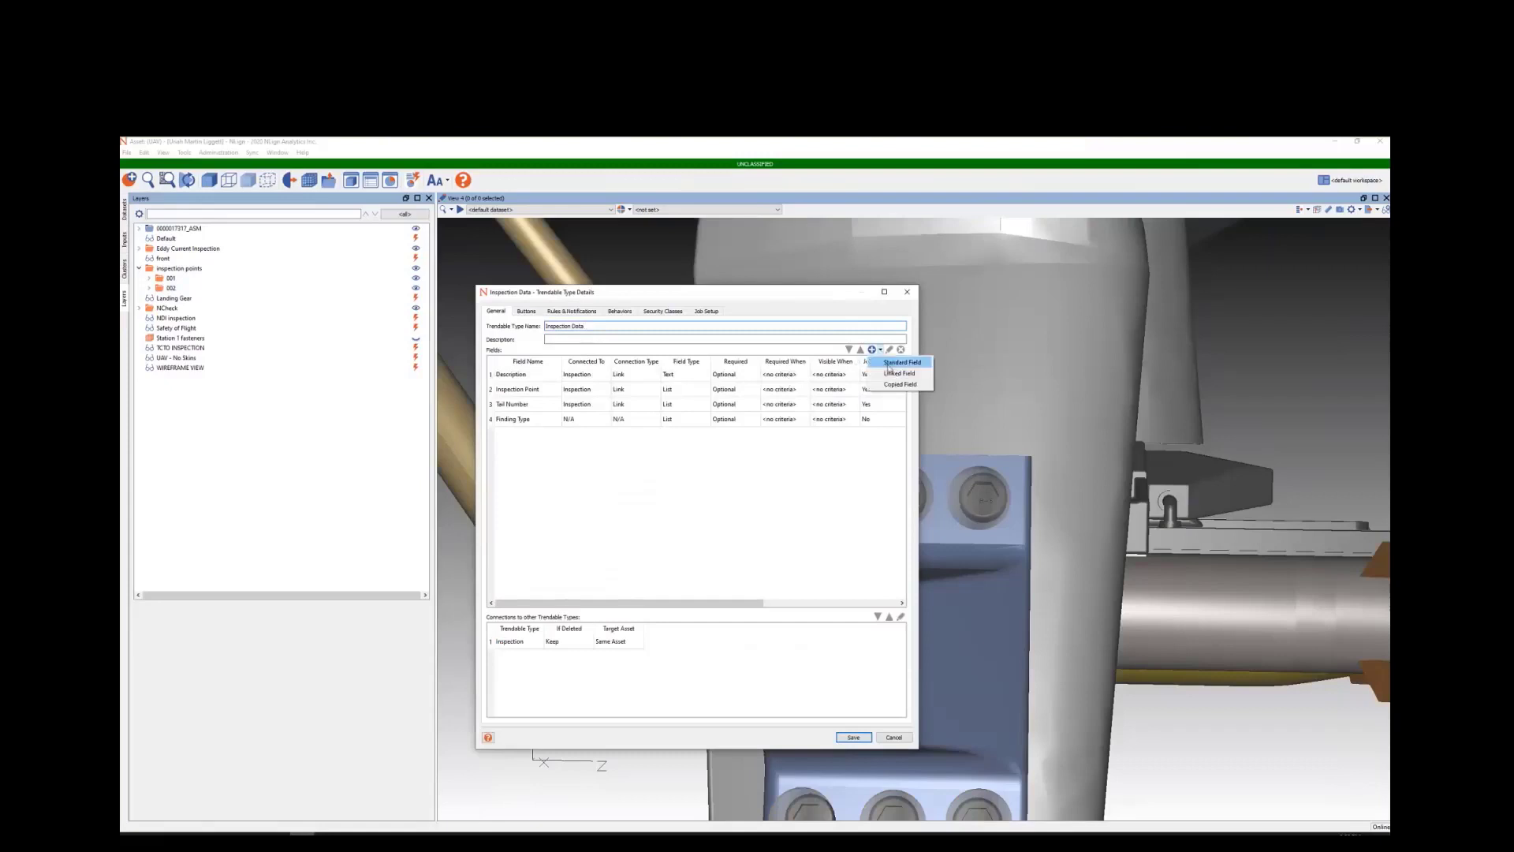
click(895, 366)
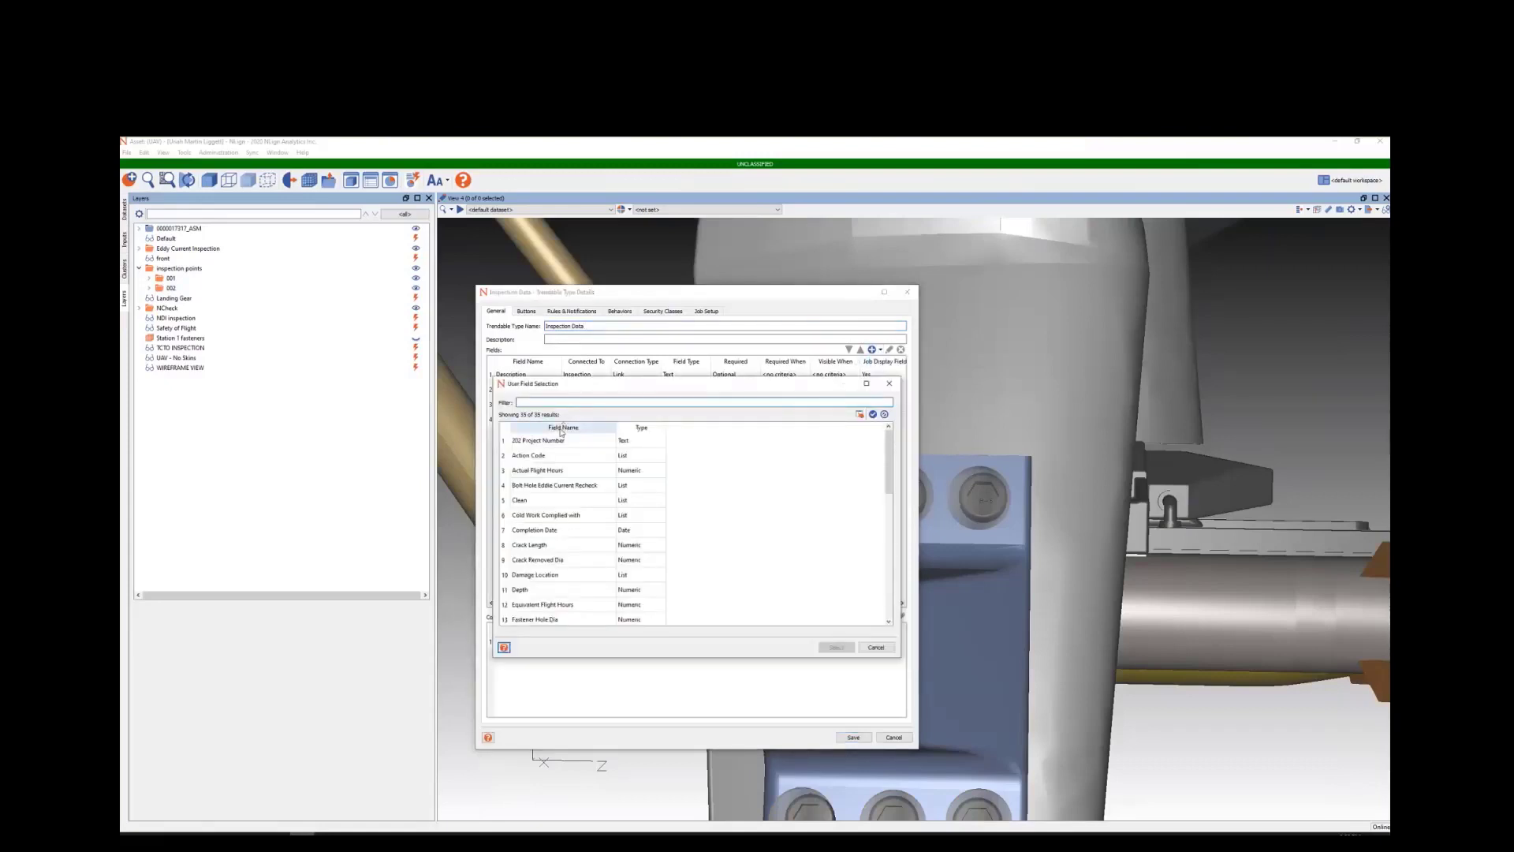
text(cr)
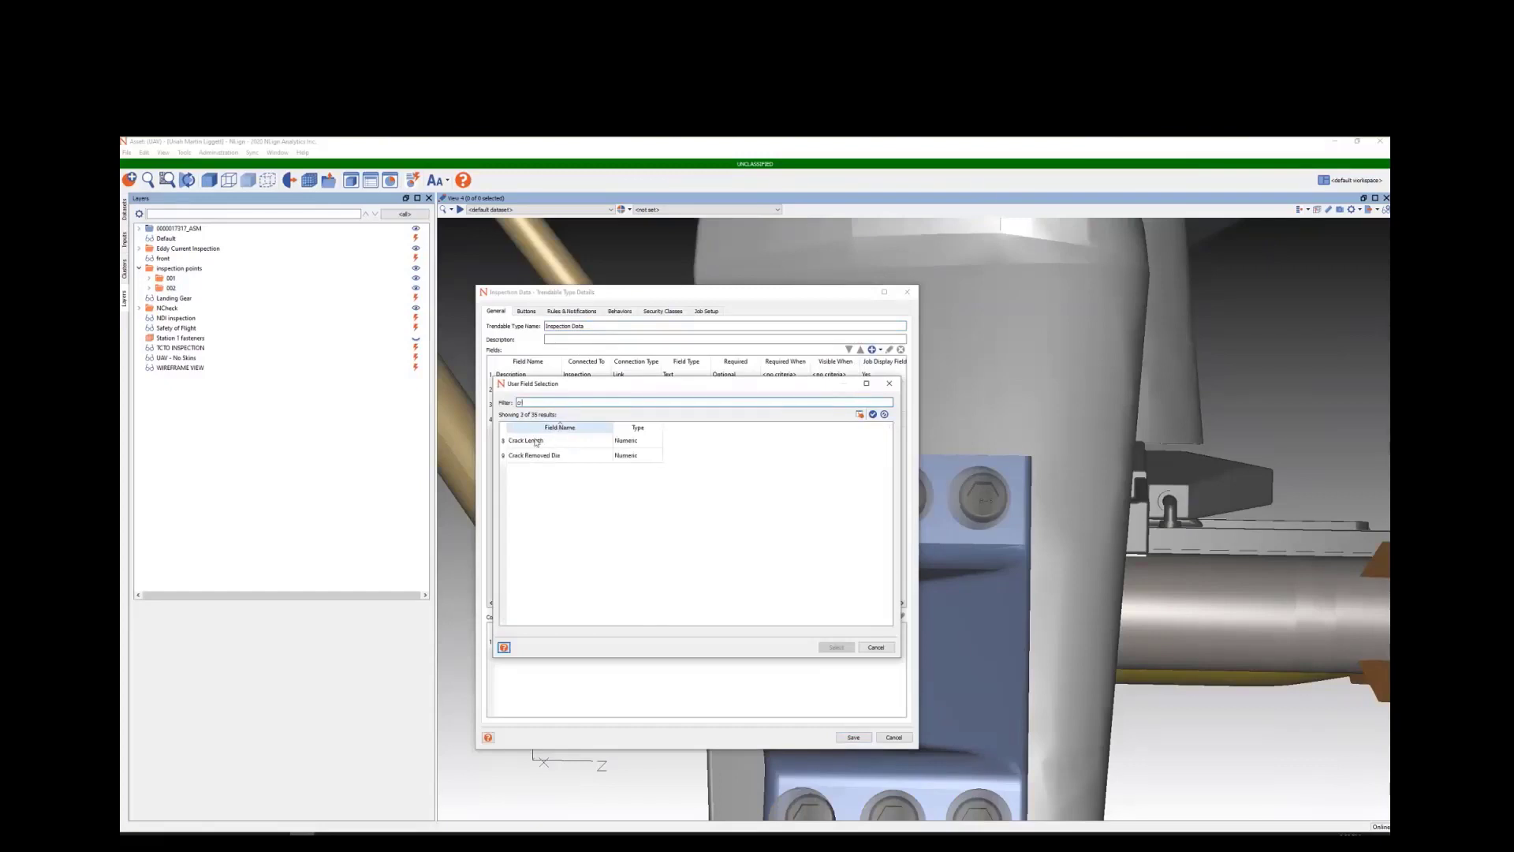
click(535, 441)
click(536, 441)
click(880, 349)
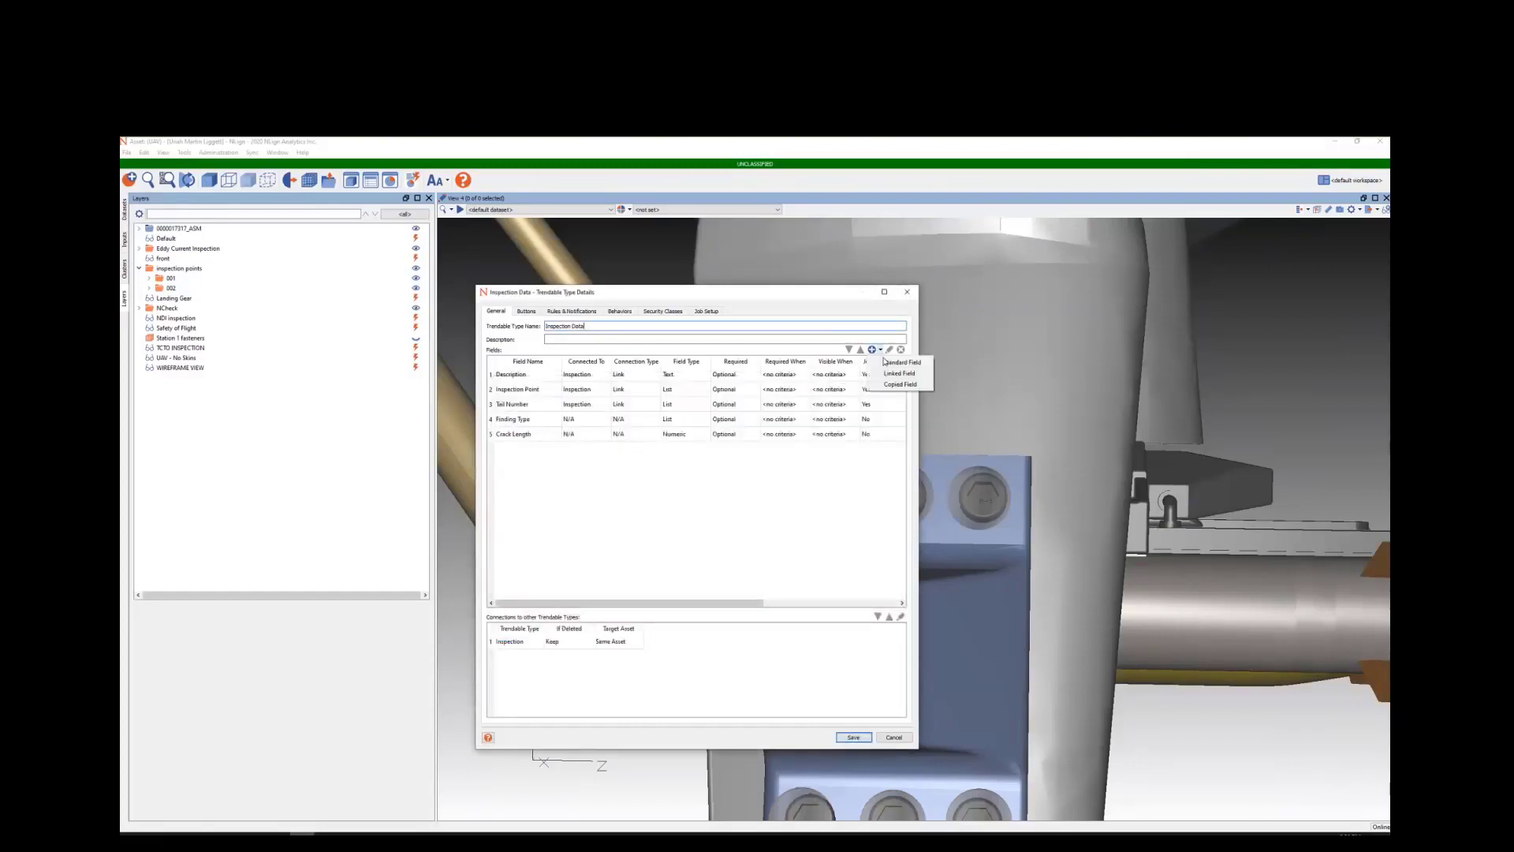
click(887, 362)
text(init)
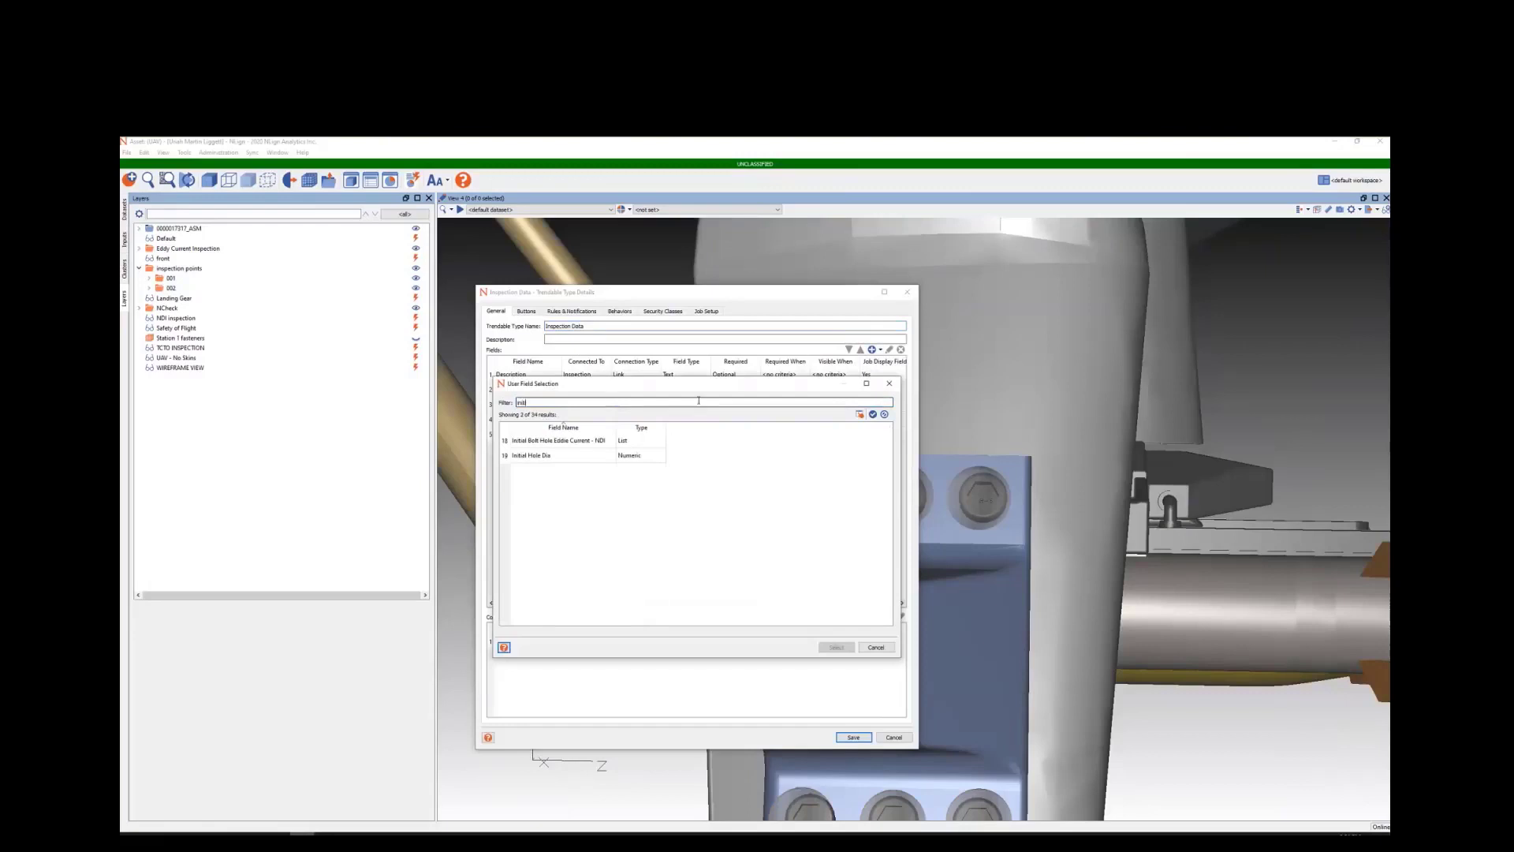
double_click(655, 452)
Step: Add Hole Number and Part Number as standard fields of the Inspection Data type
click(881, 350)
click(887, 362)
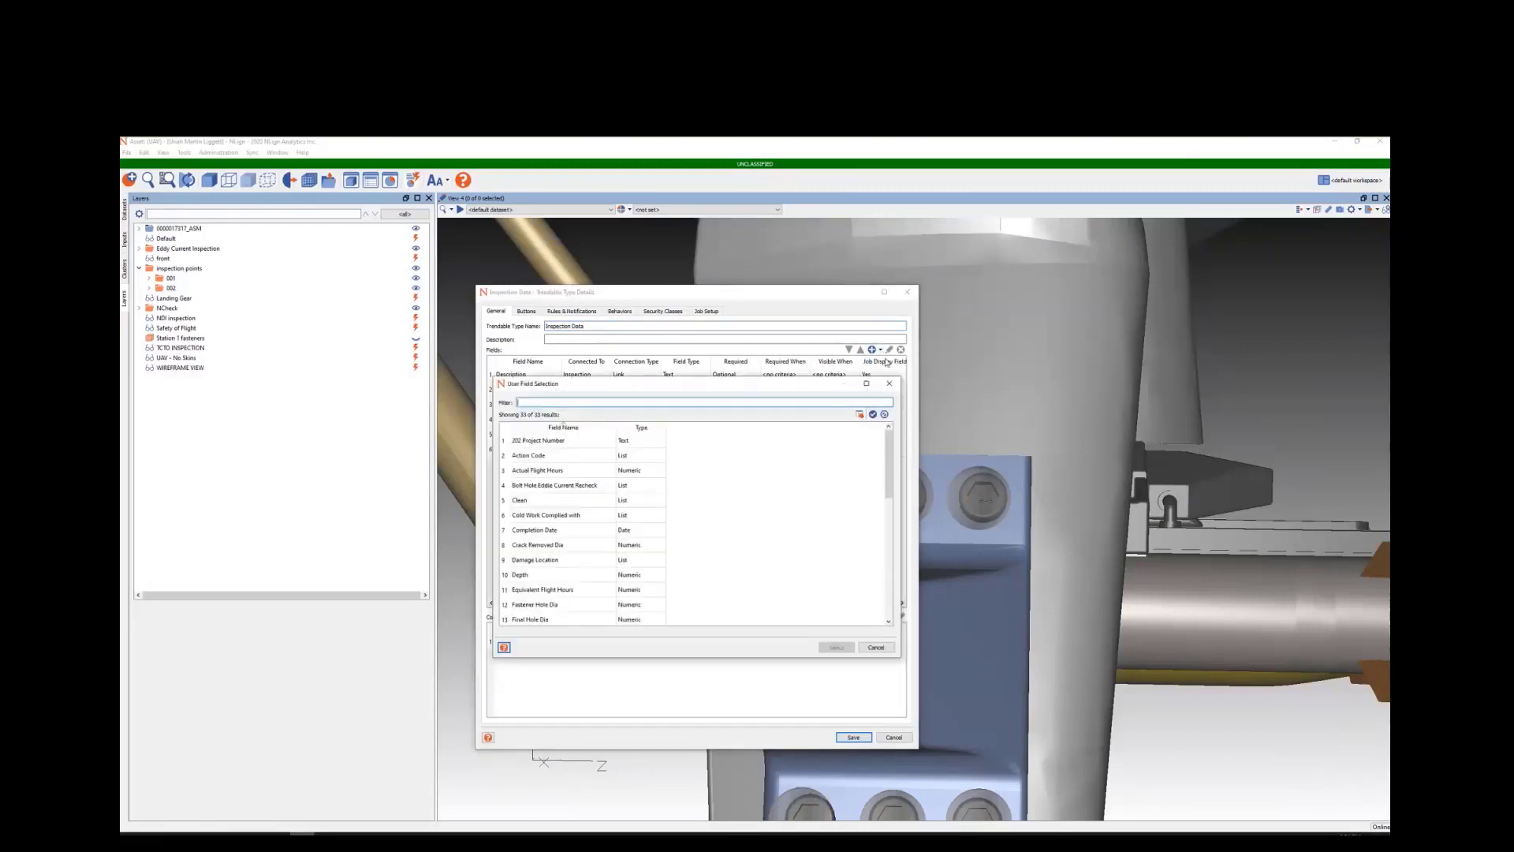
text(hole n)
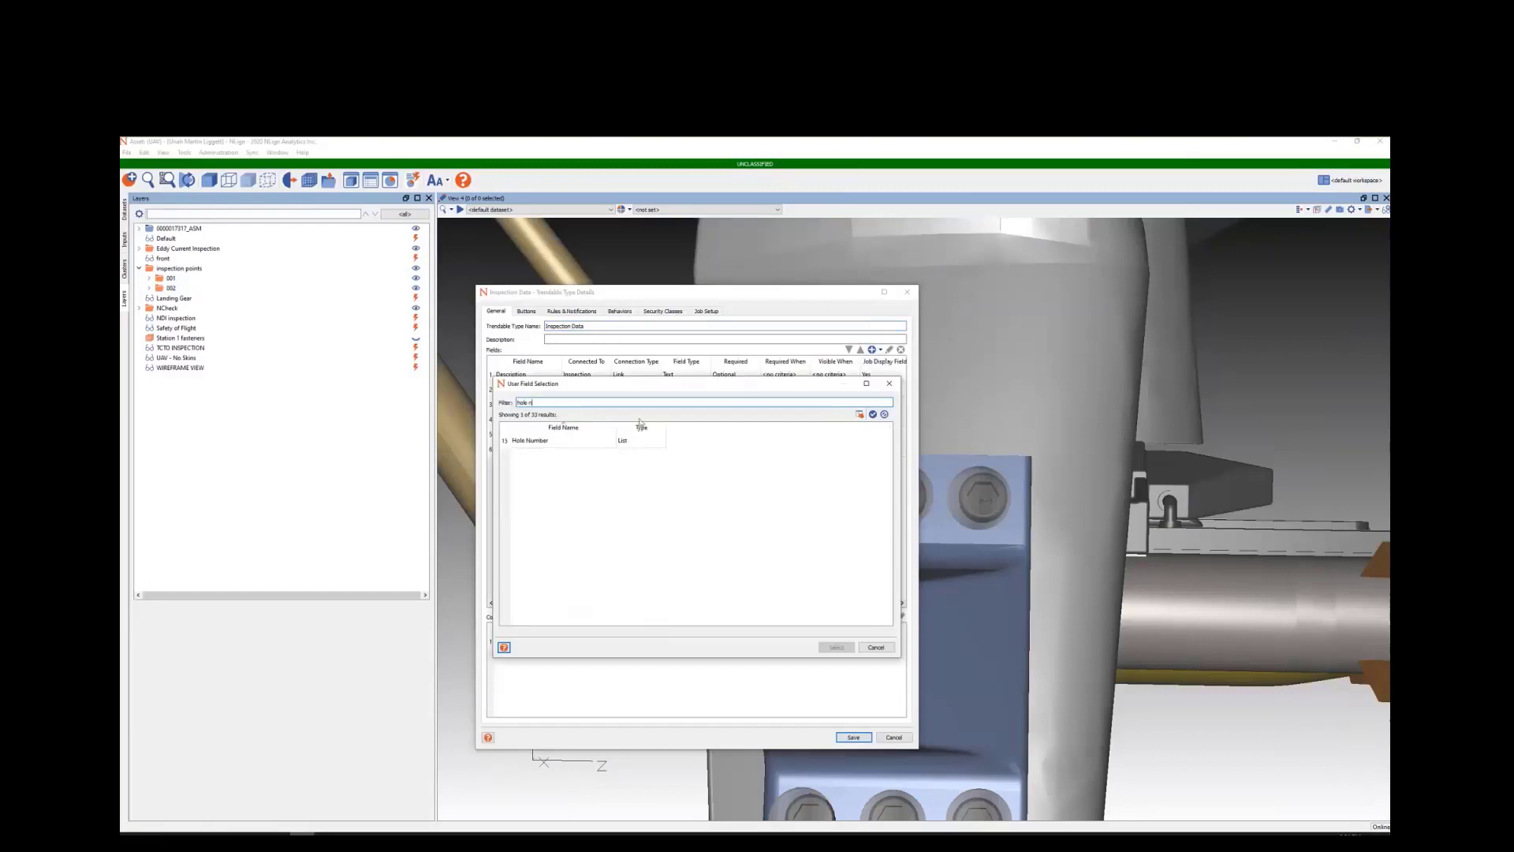
double_click(594, 439)
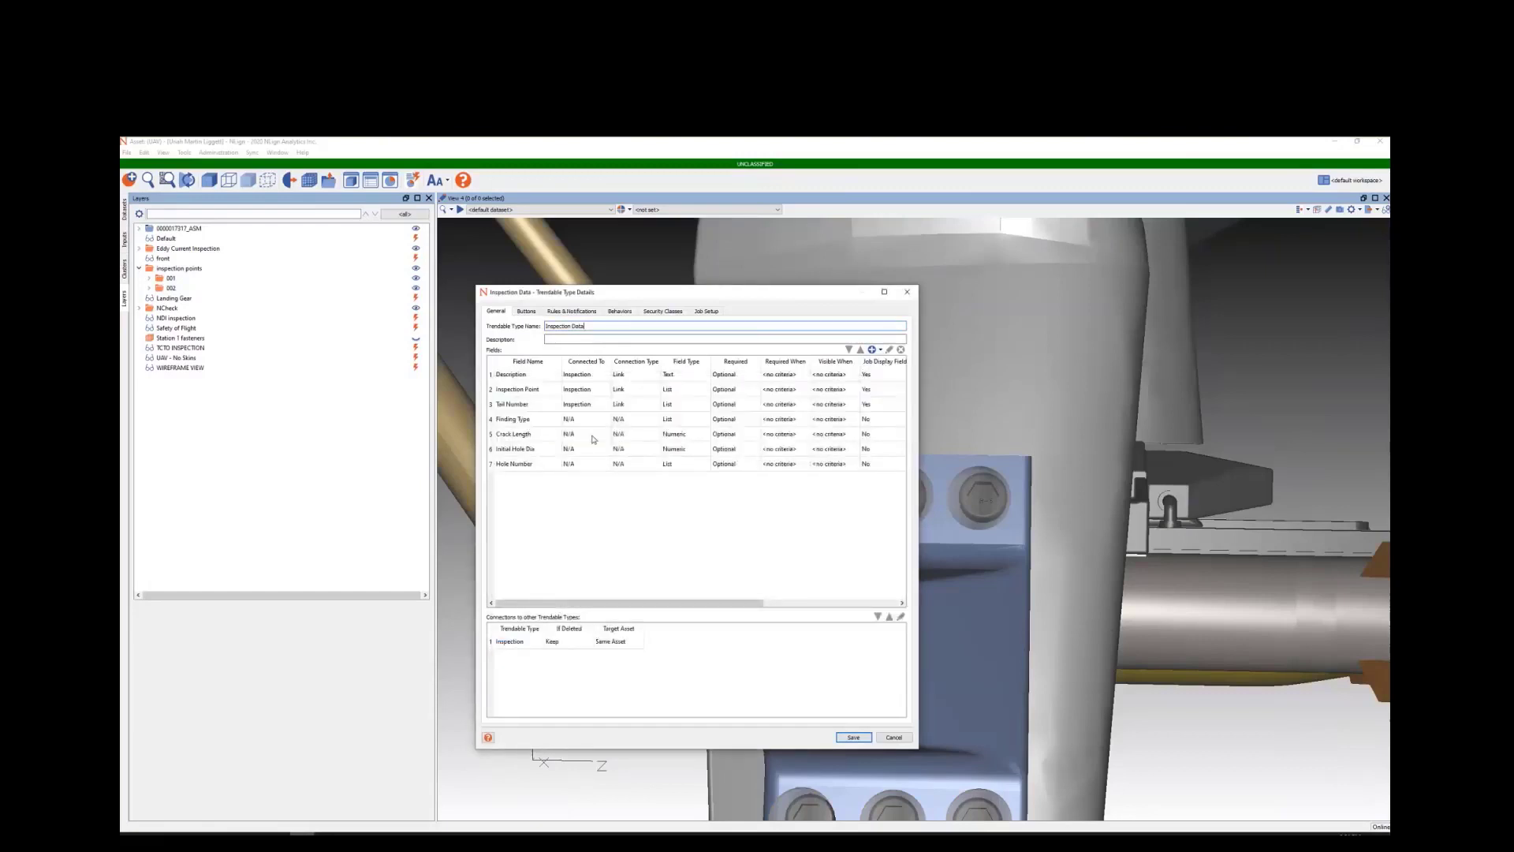
click(881, 350)
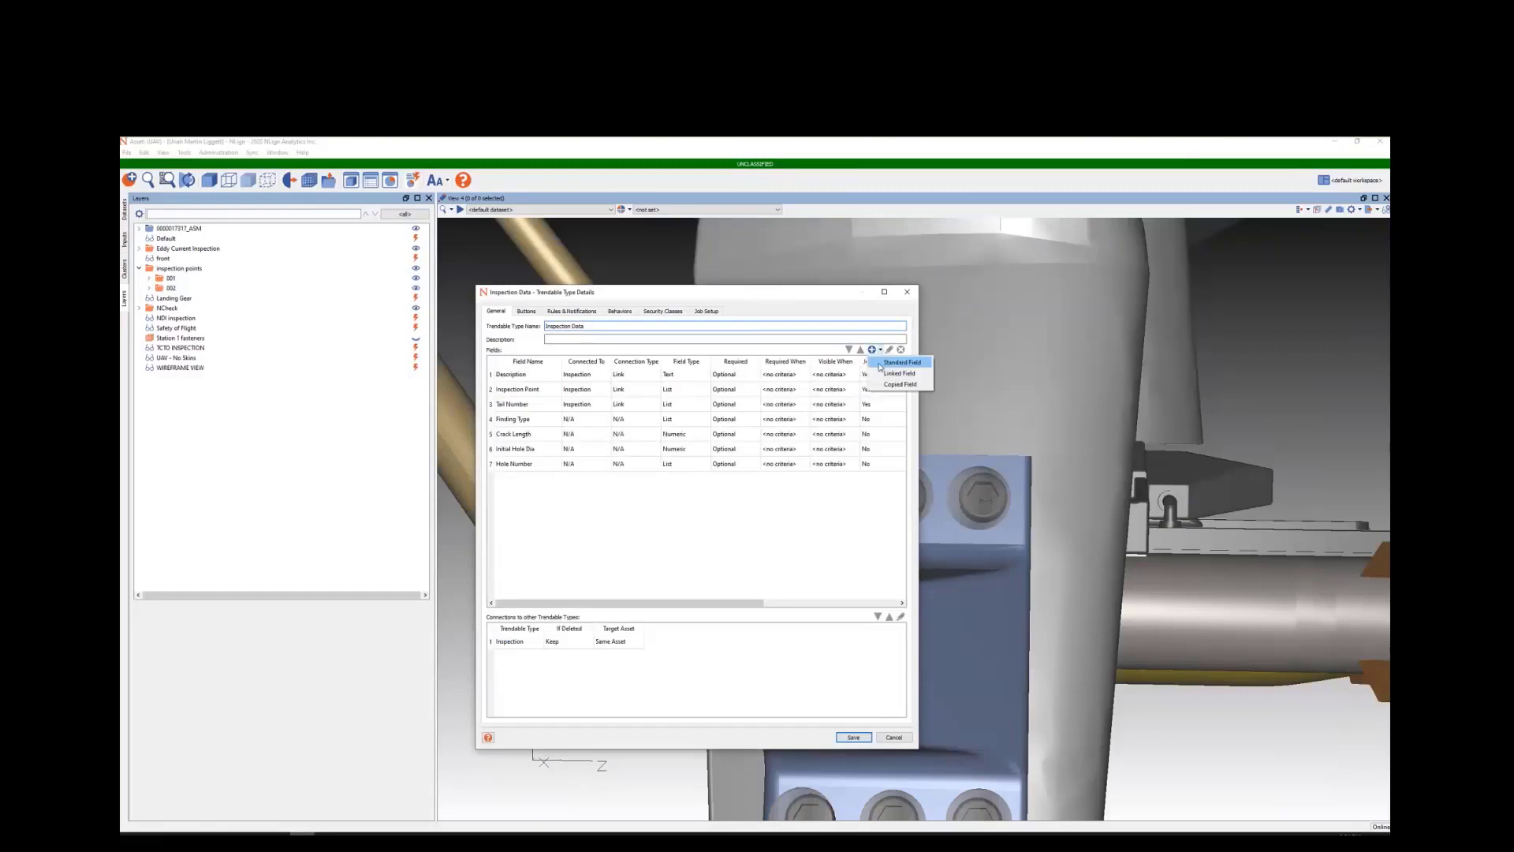
click(901, 363)
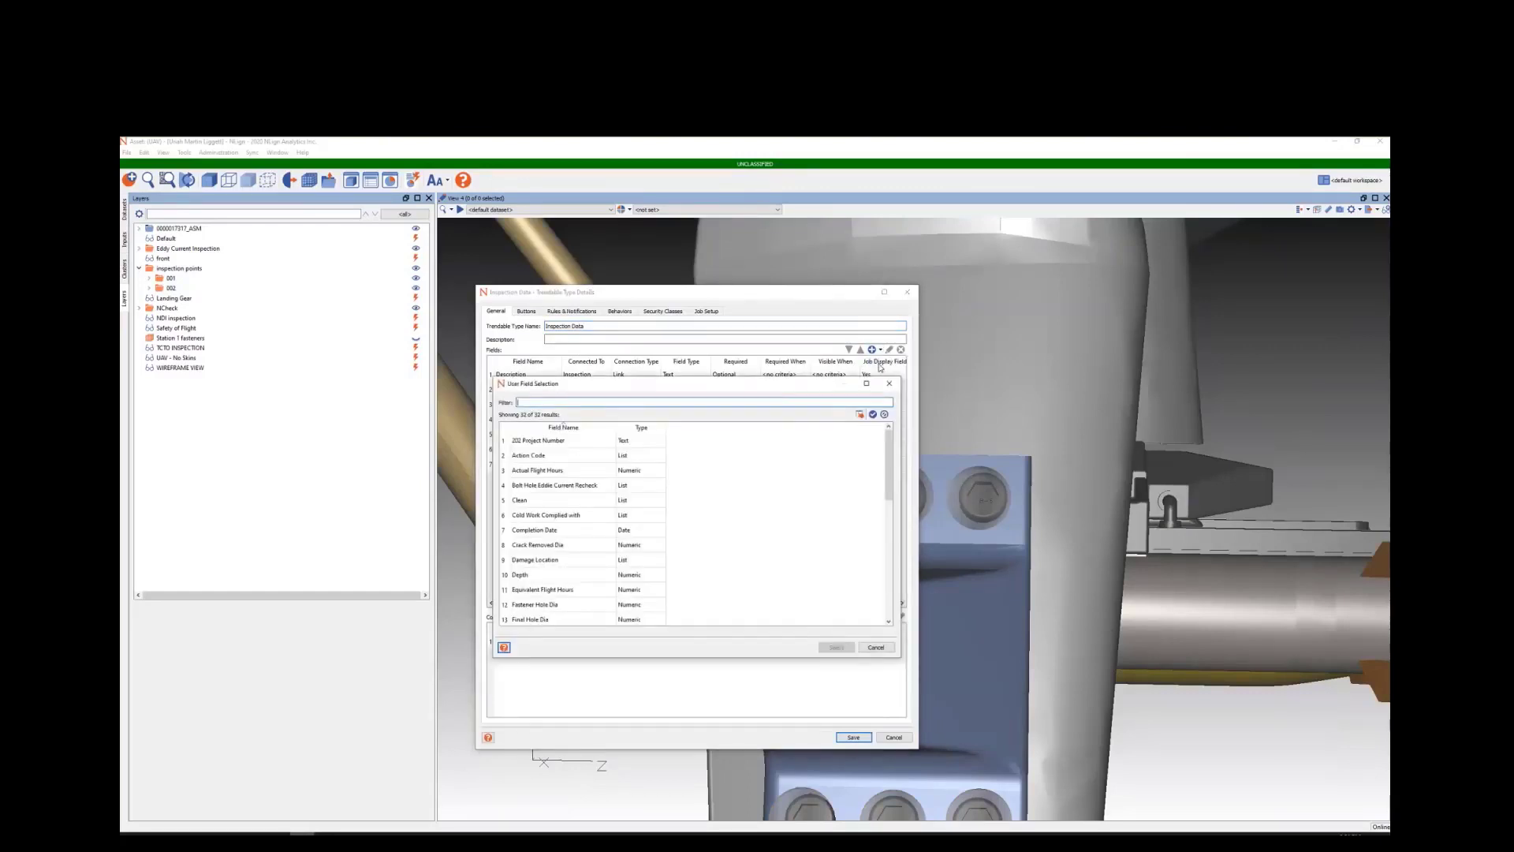
text(p)
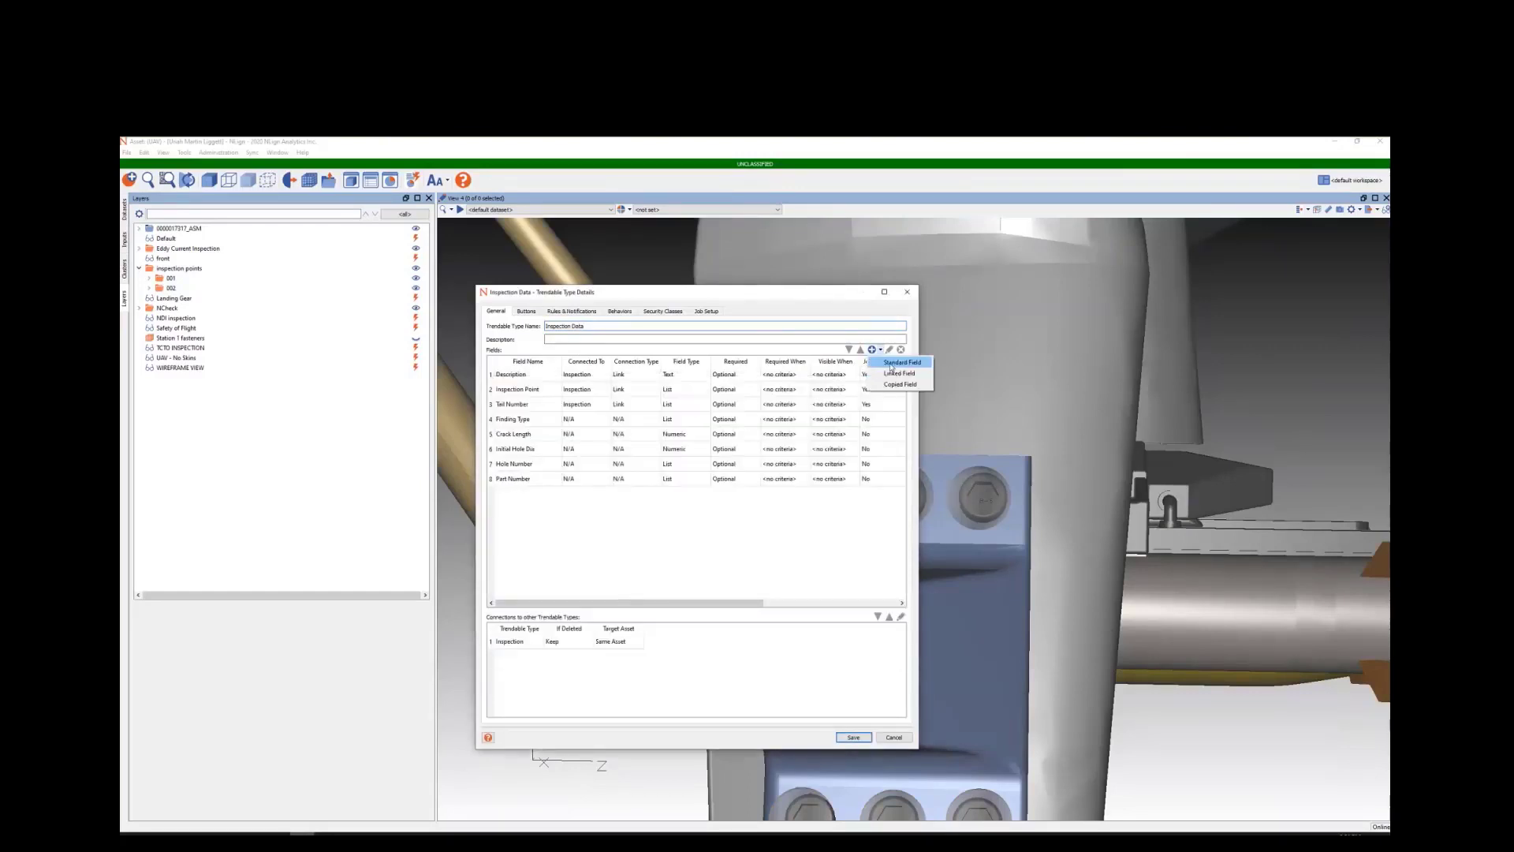
Step: Add Location X,Y,Z as a standard field of the Inspection Data type
click(891, 366)
text(locat)
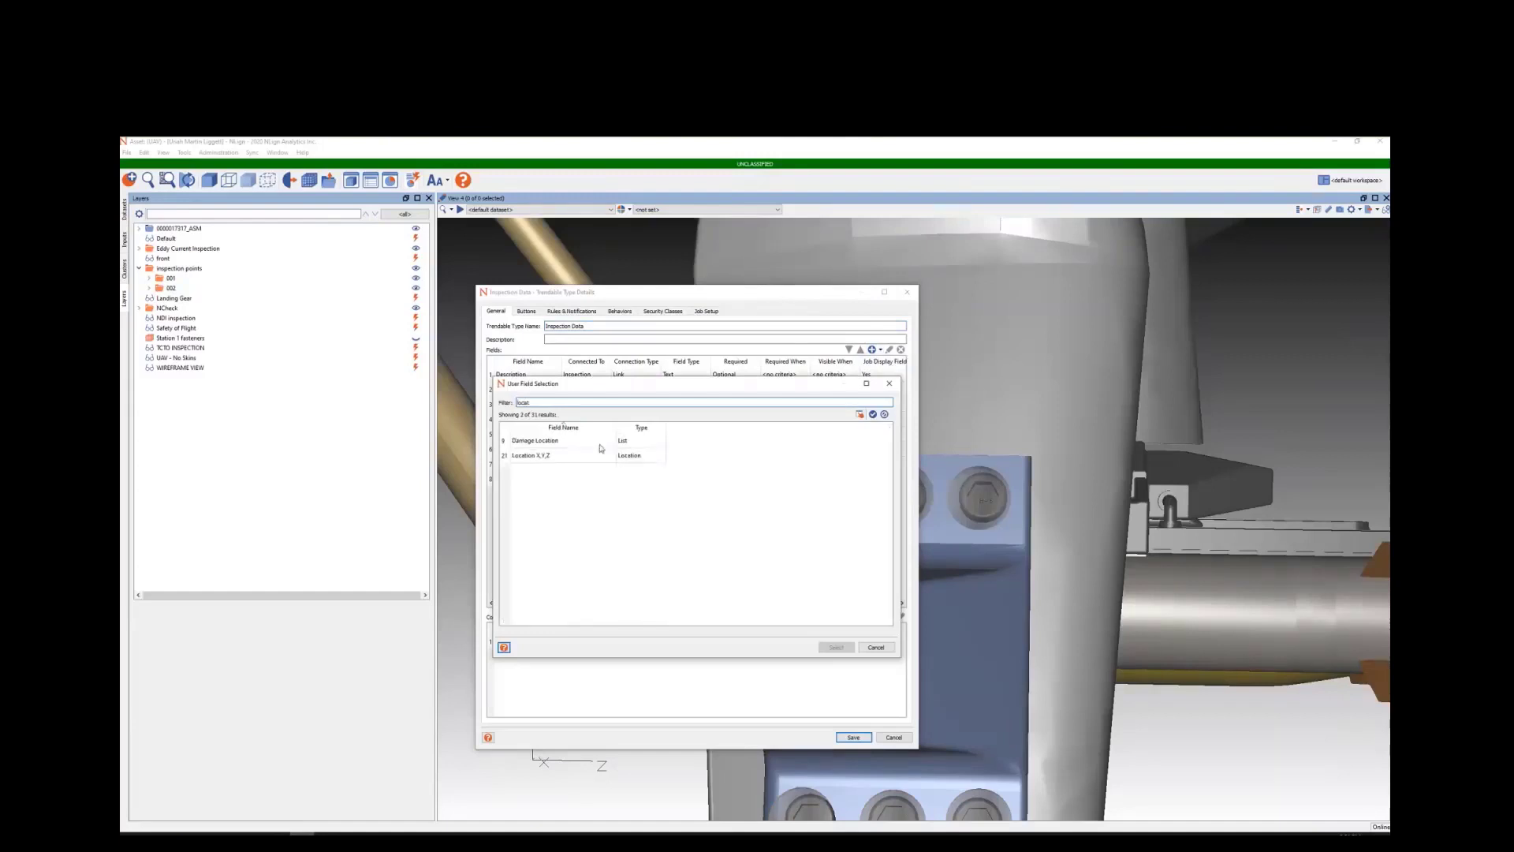
click(584, 458)
double_click(584, 457)
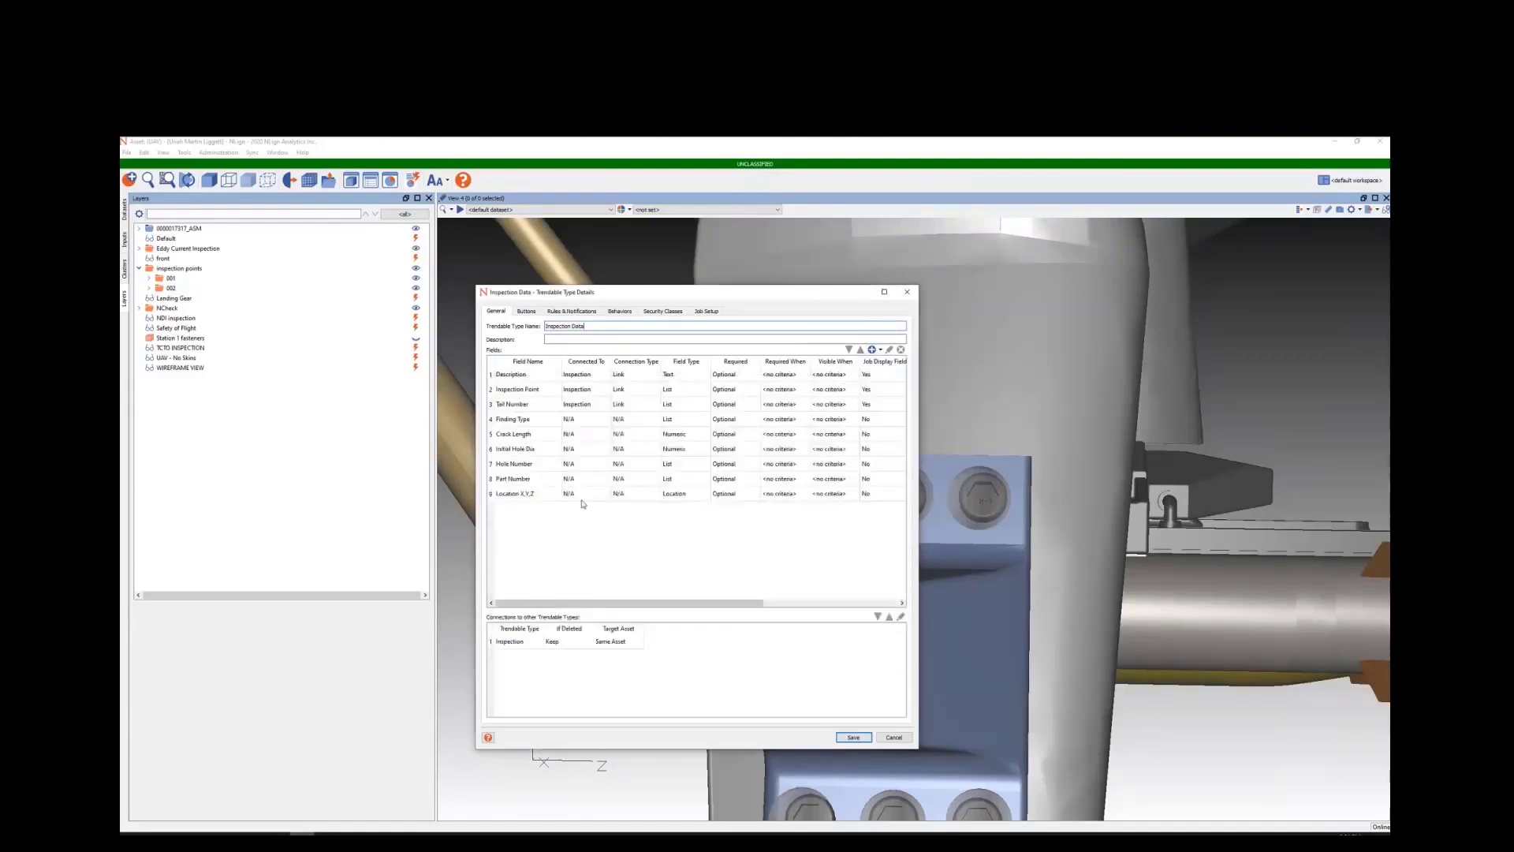
Step: Move the Location X,Y,Z field up to the first position in the Inspection Data field order
click(860, 350)
click(861, 349)
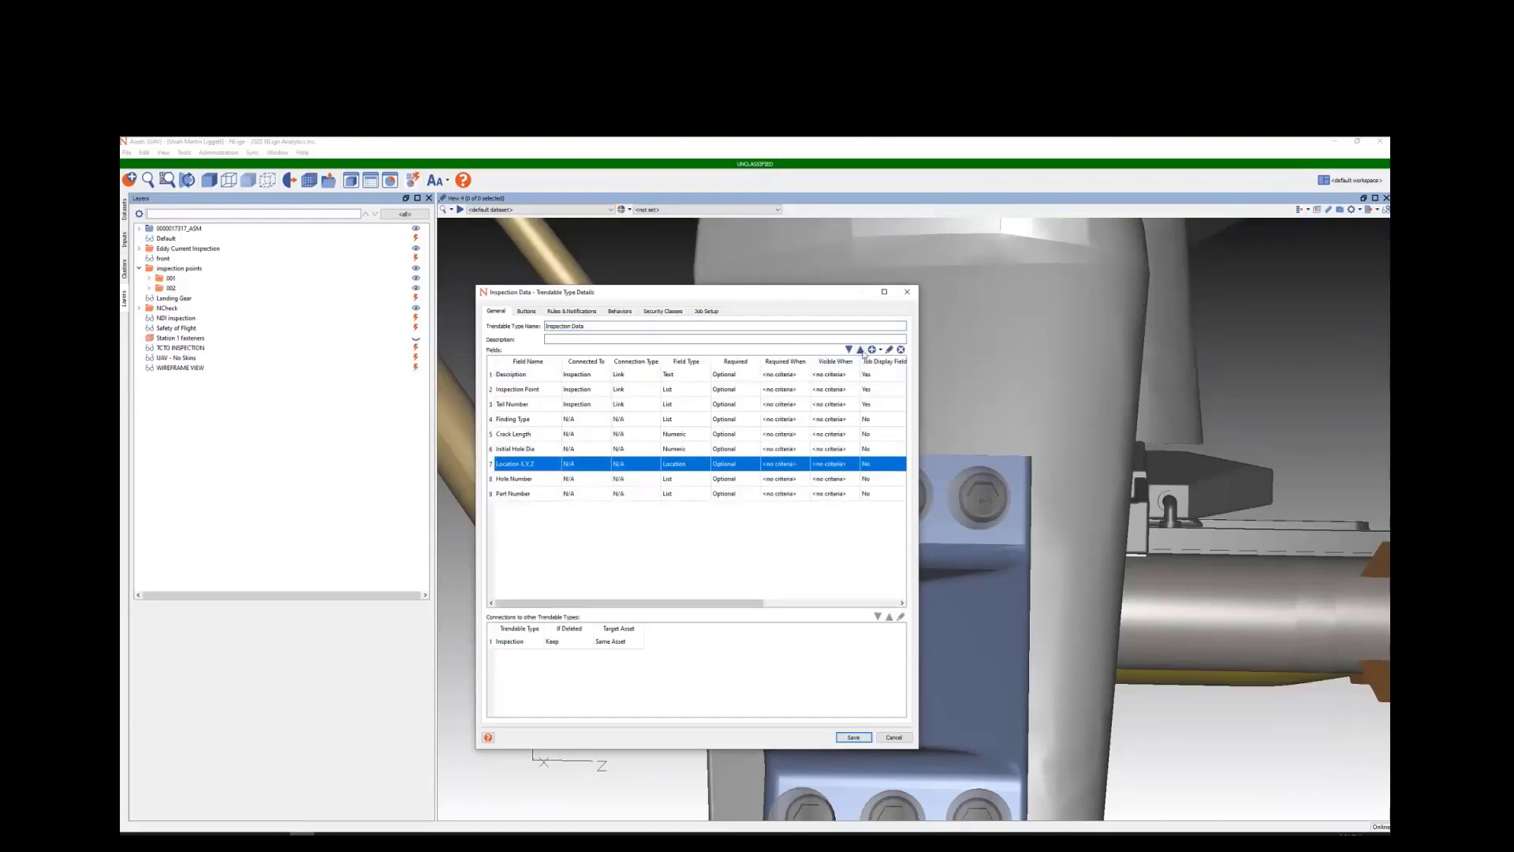
click(860, 350)
click(860, 349)
click(861, 350)
click(861, 349)
click(861, 349)
click(861, 350)
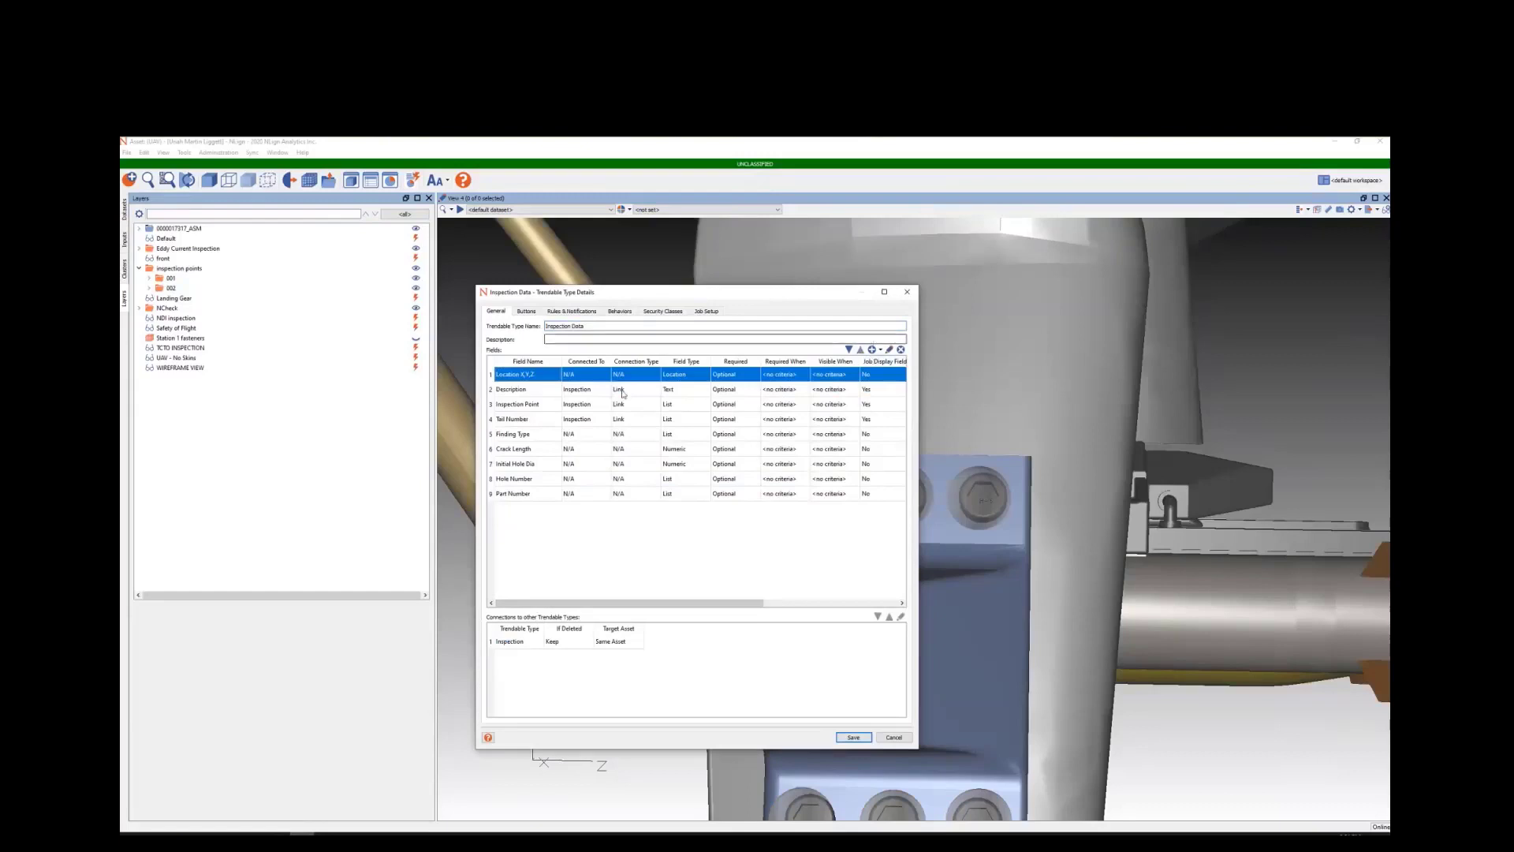
double_click(534, 379)
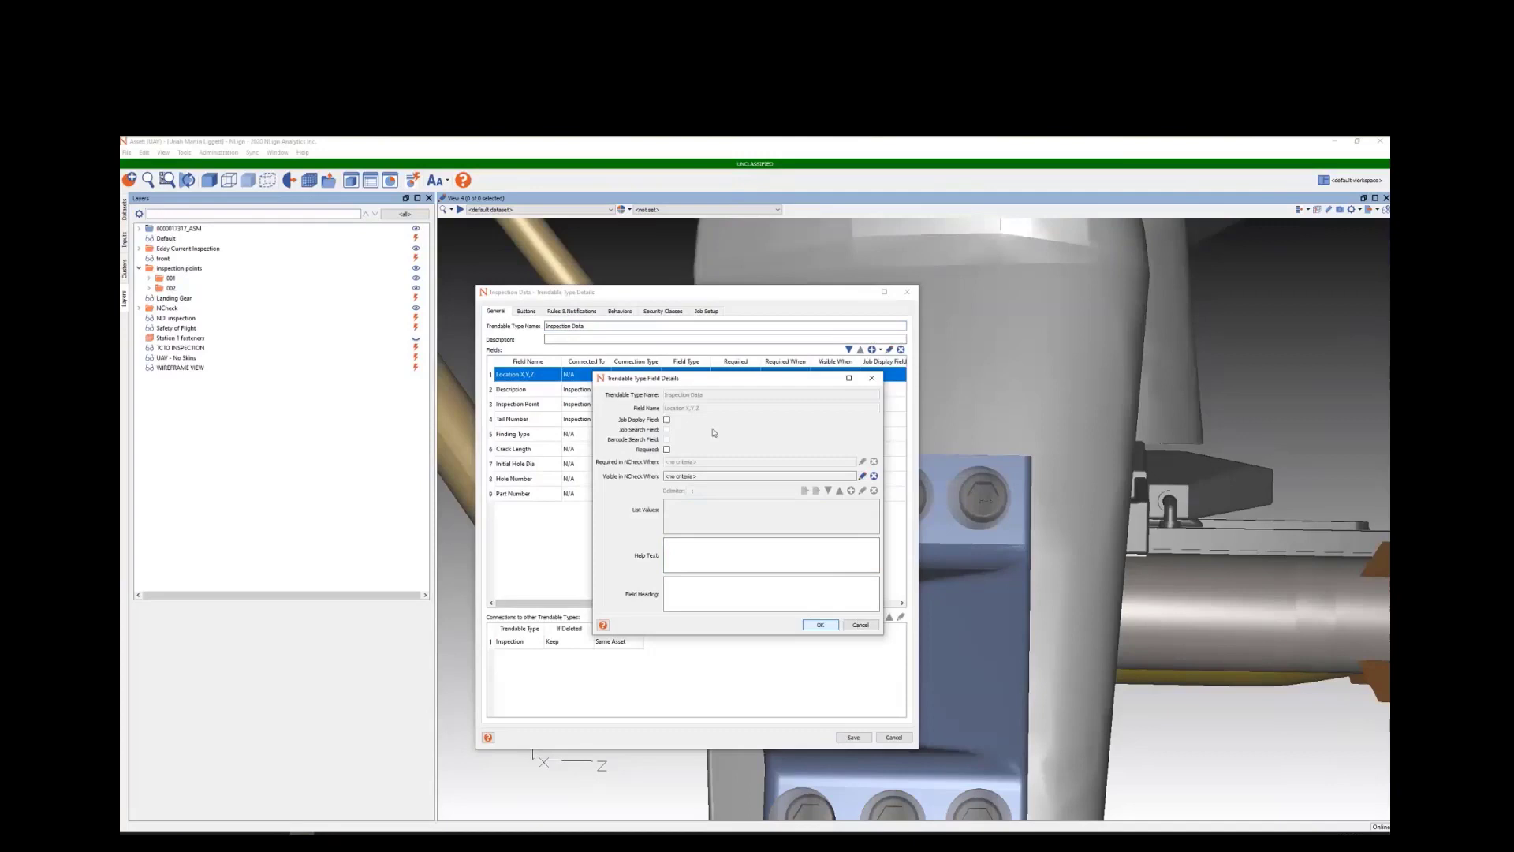
click(667, 420)
click(861, 625)
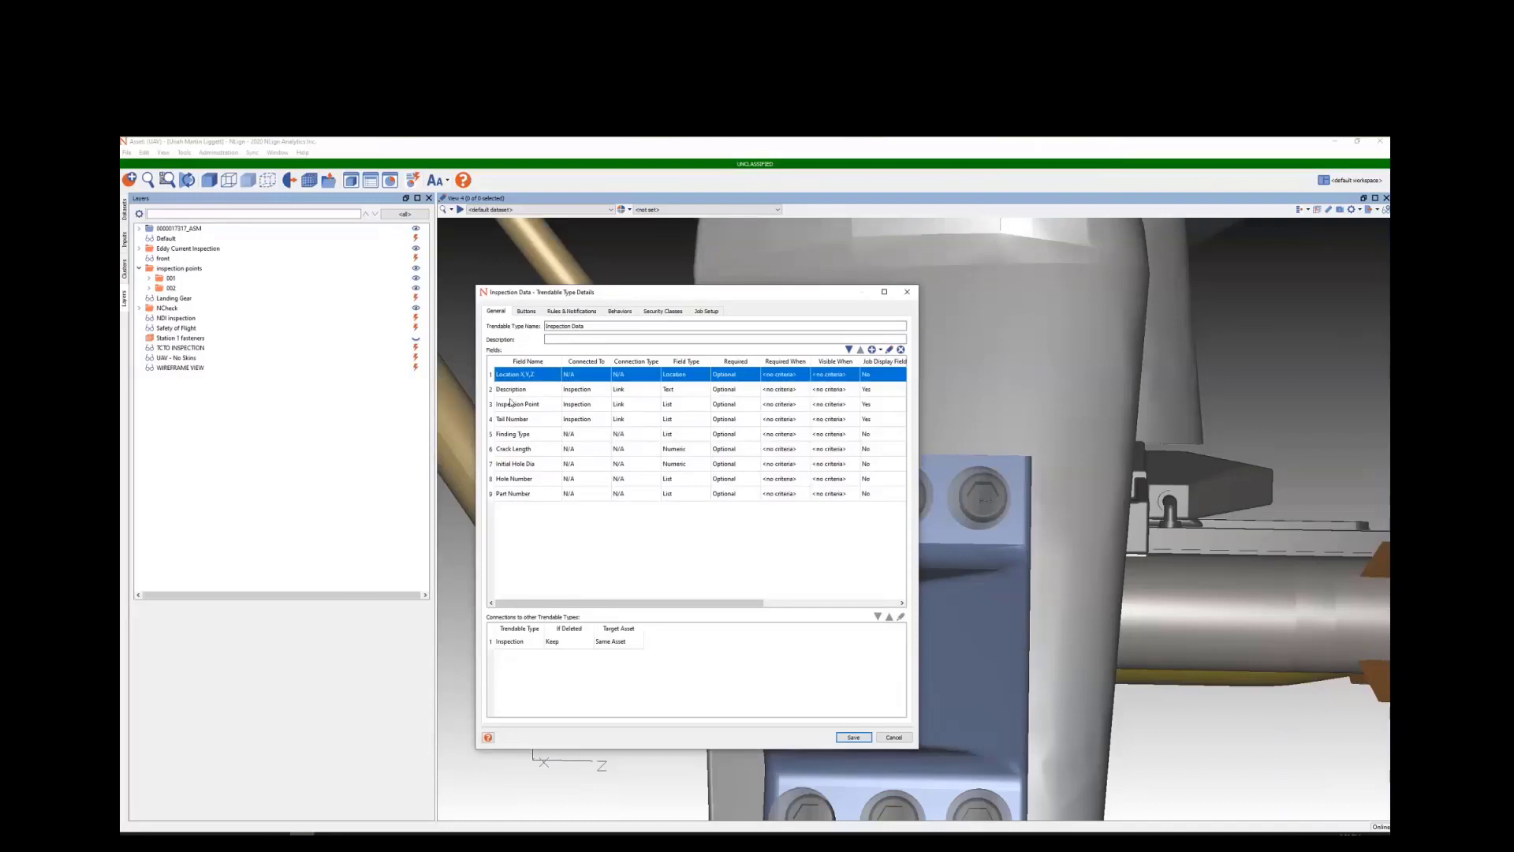
Step: Check the Inspection Point field's details and make Finding Type a job display field
double_click(586, 407)
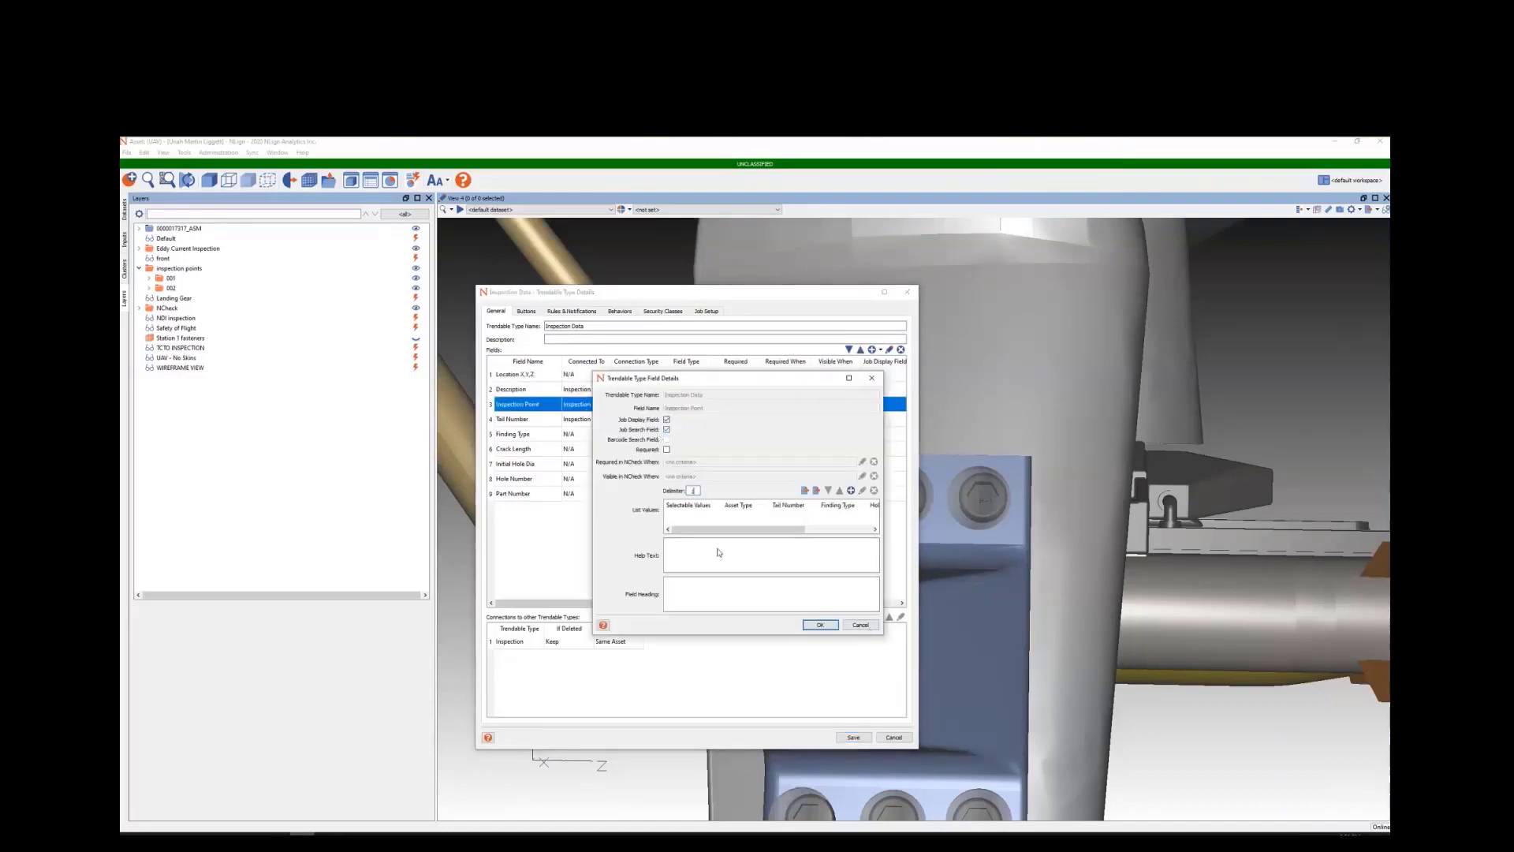
key(Escape)
key(Down)
key(Down)
key(Return)
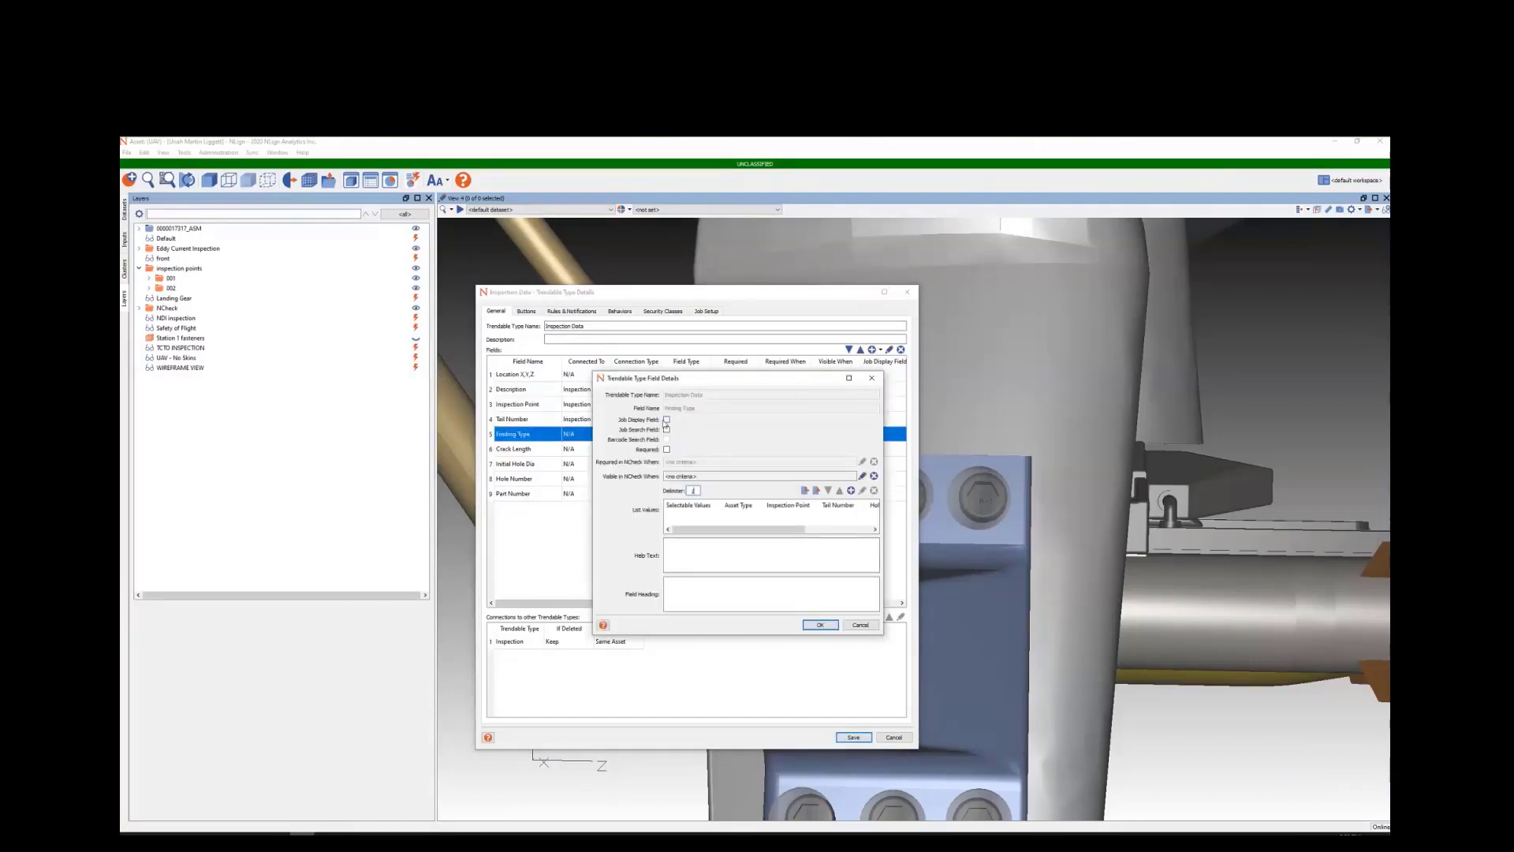
click(820, 625)
Step: Make Crack Length and Initial Hole Dia job display fields
click(569, 450)
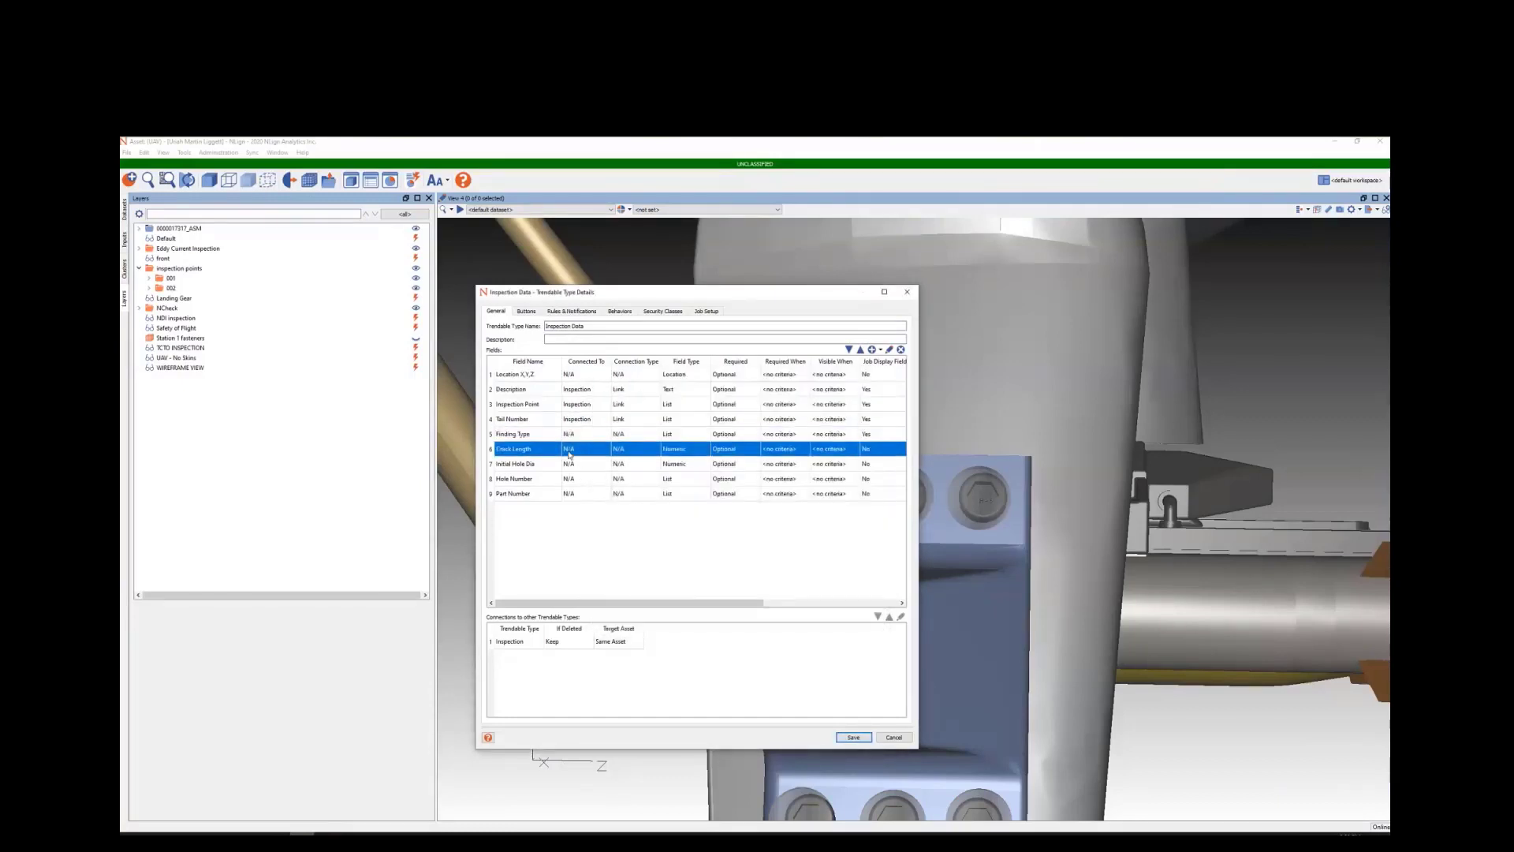
double_click(570, 451)
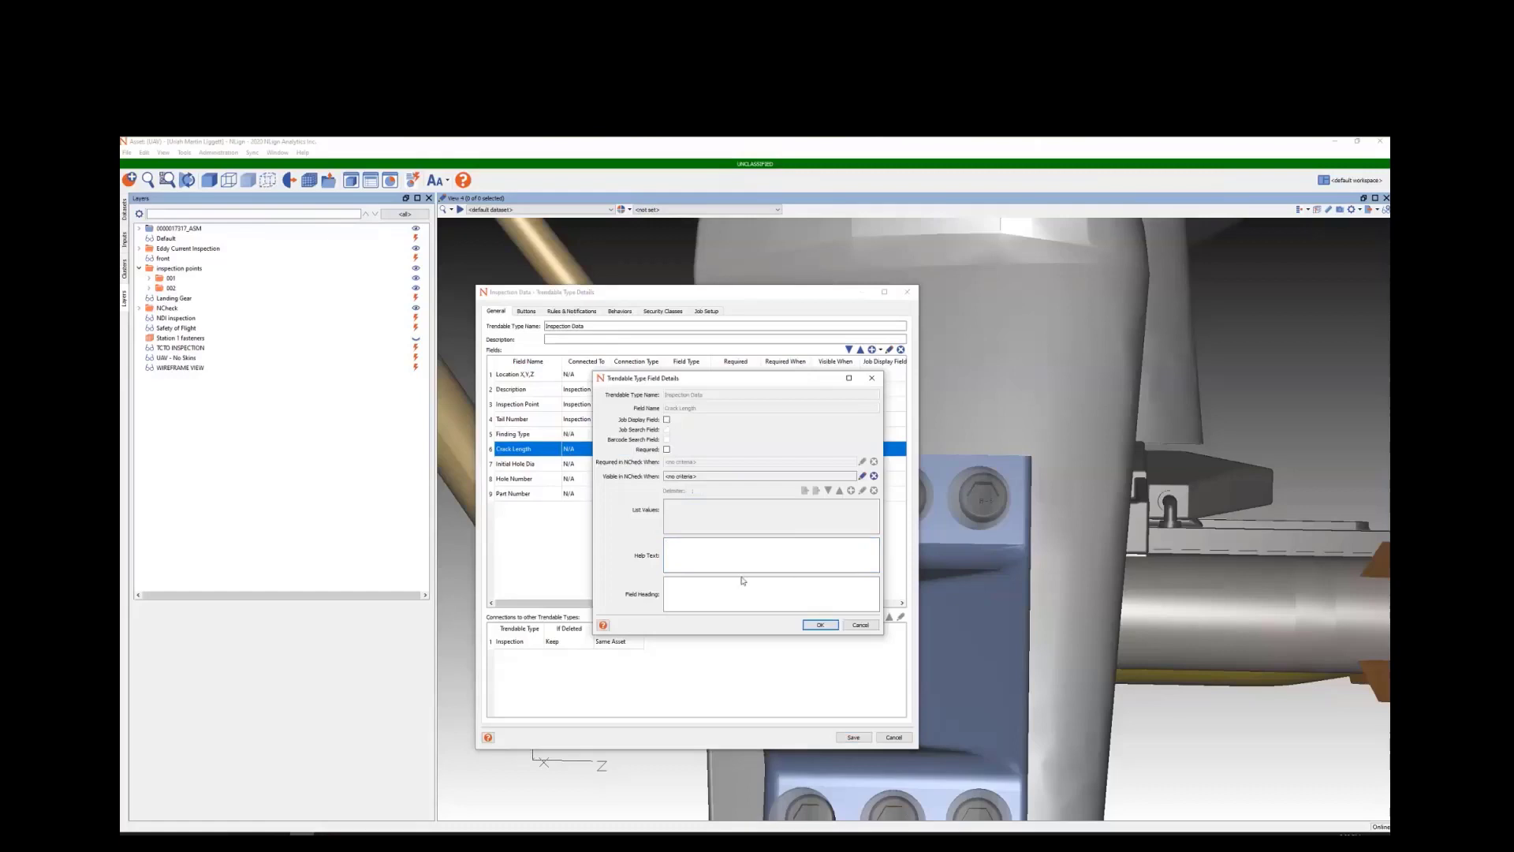
click(820, 624)
double_click(574, 464)
click(667, 420)
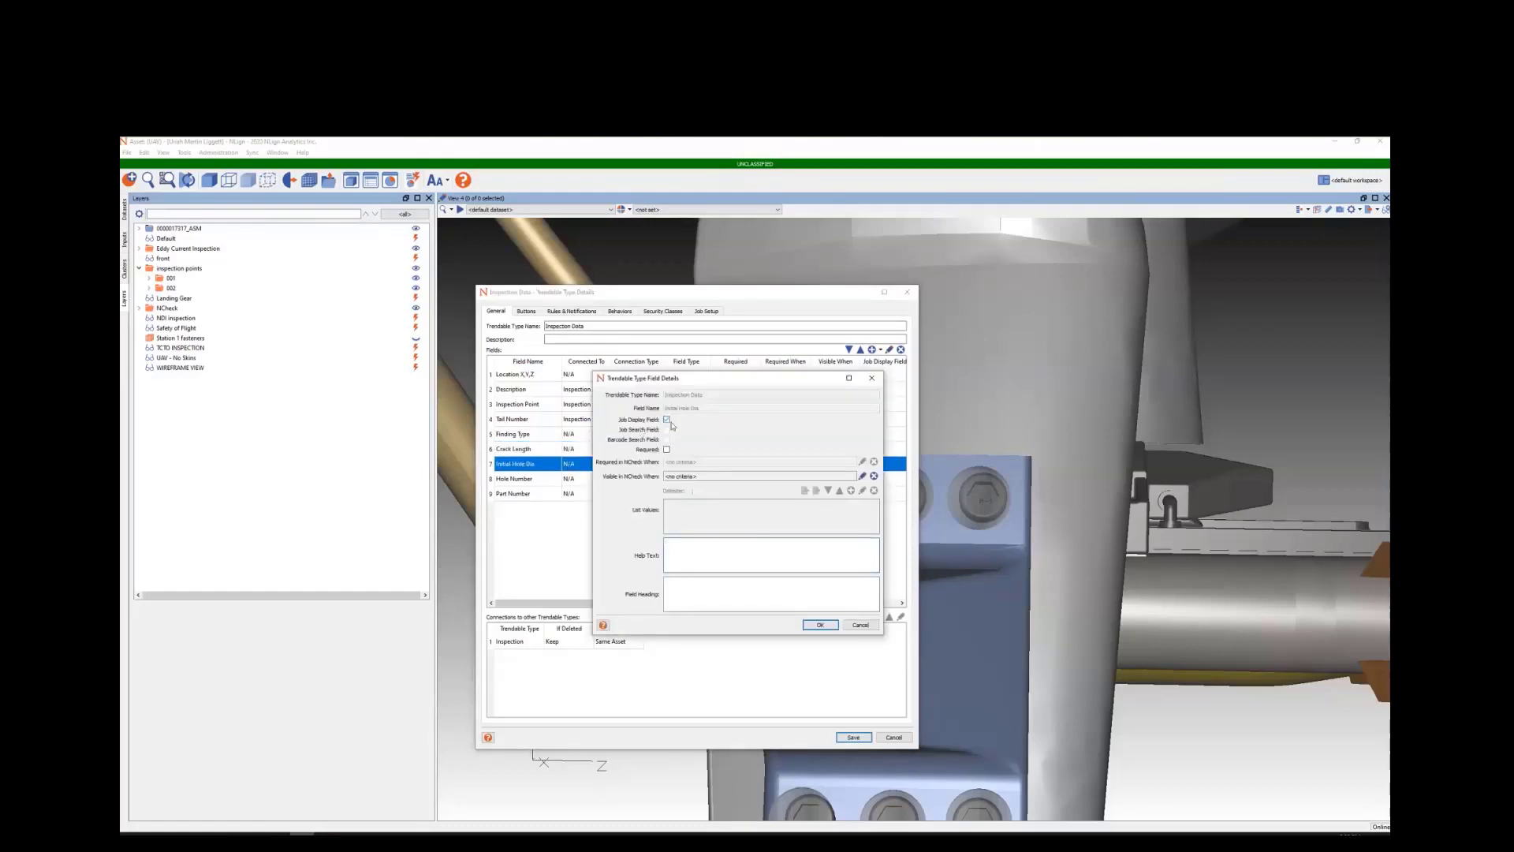
click(819, 624)
Step: Make Hole Number and Part Number job display fields
click(542, 479)
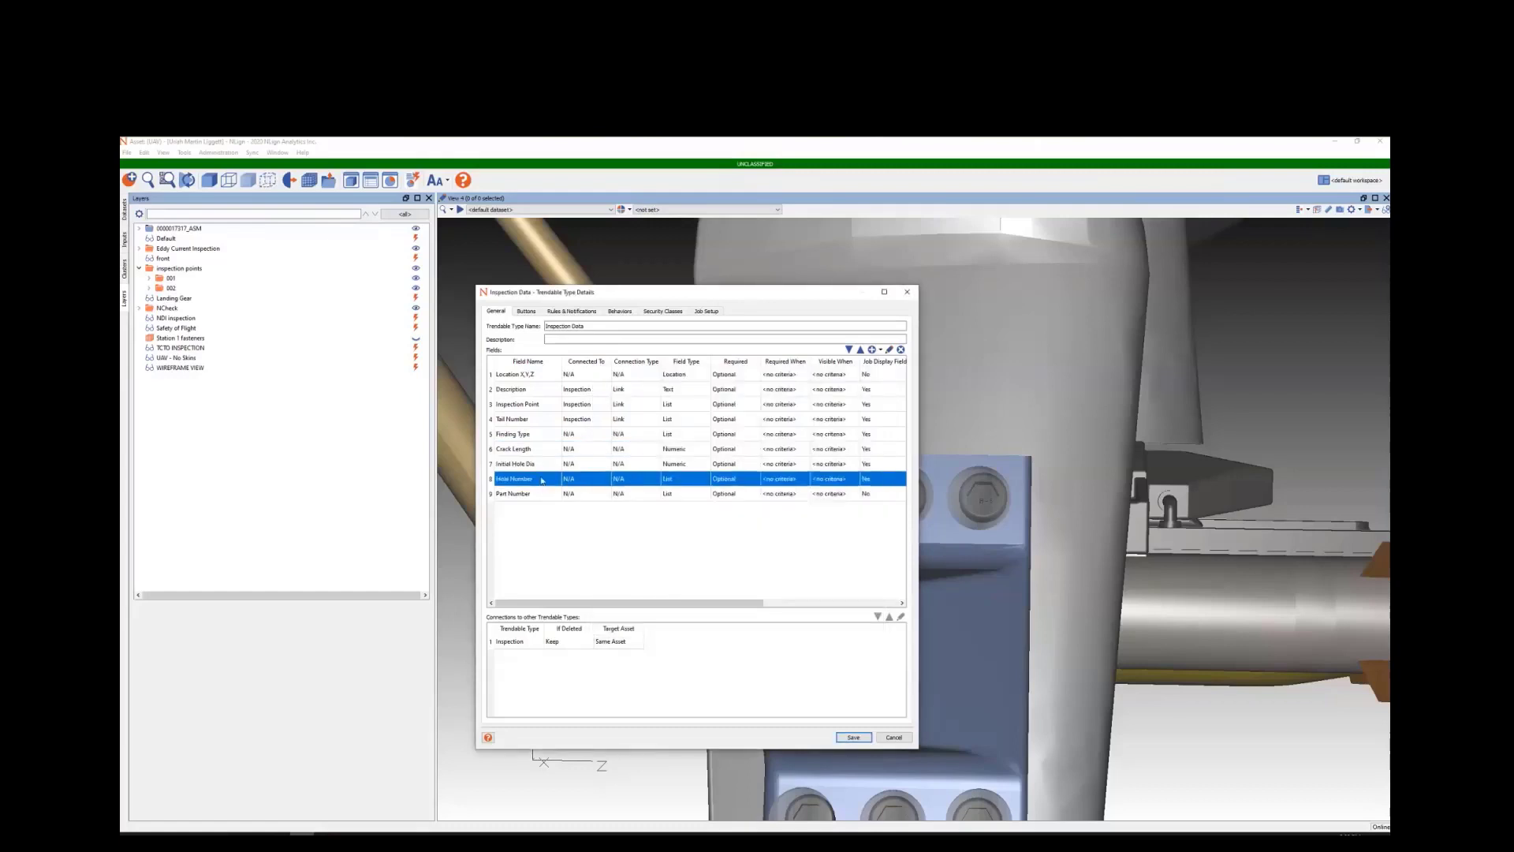
double_click(542, 479)
click(667, 420)
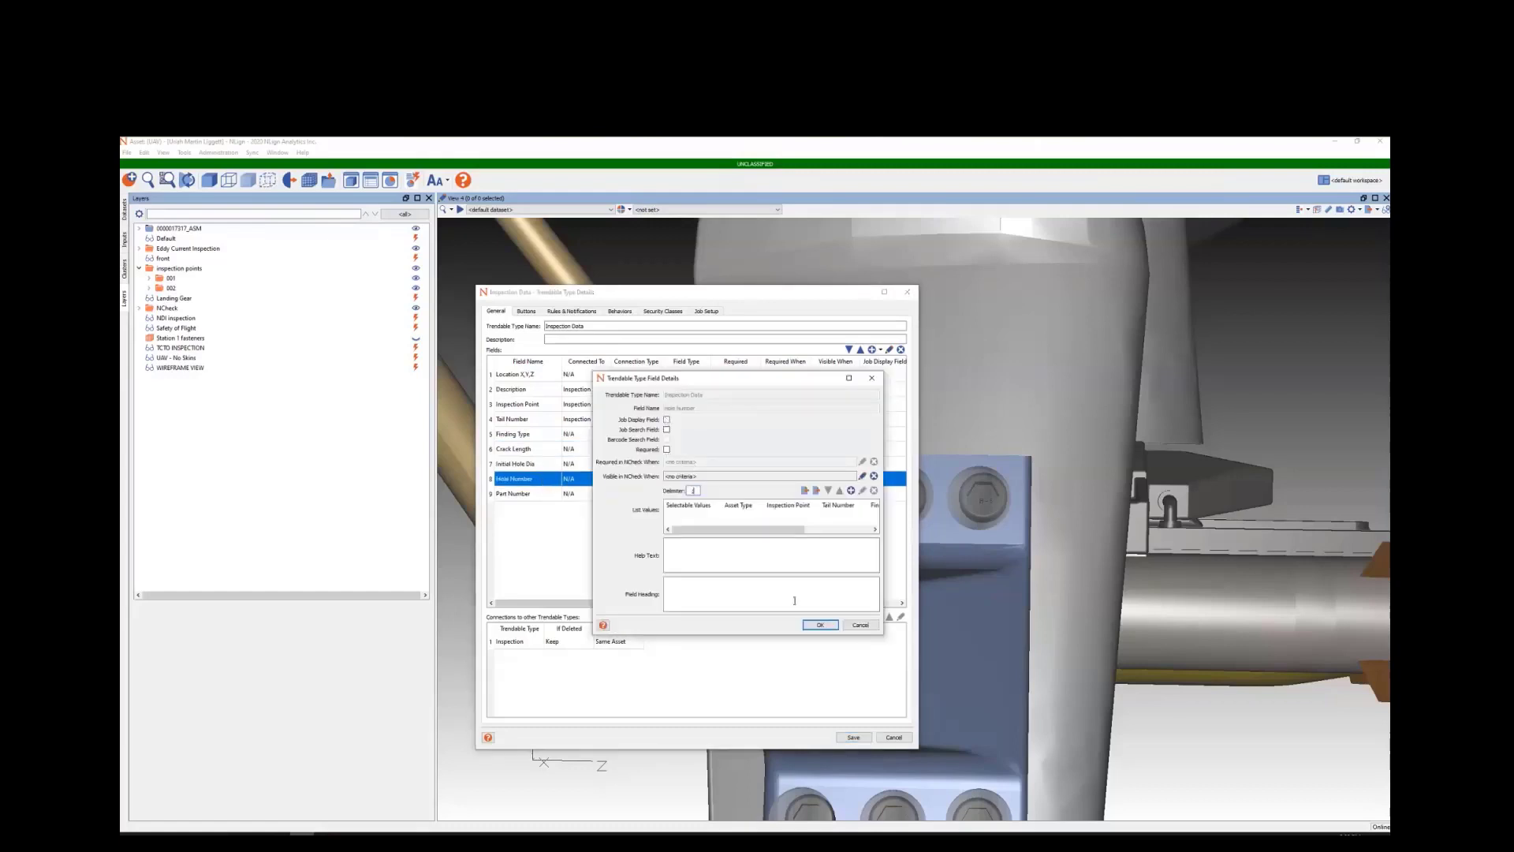
click(819, 625)
double_click(547, 495)
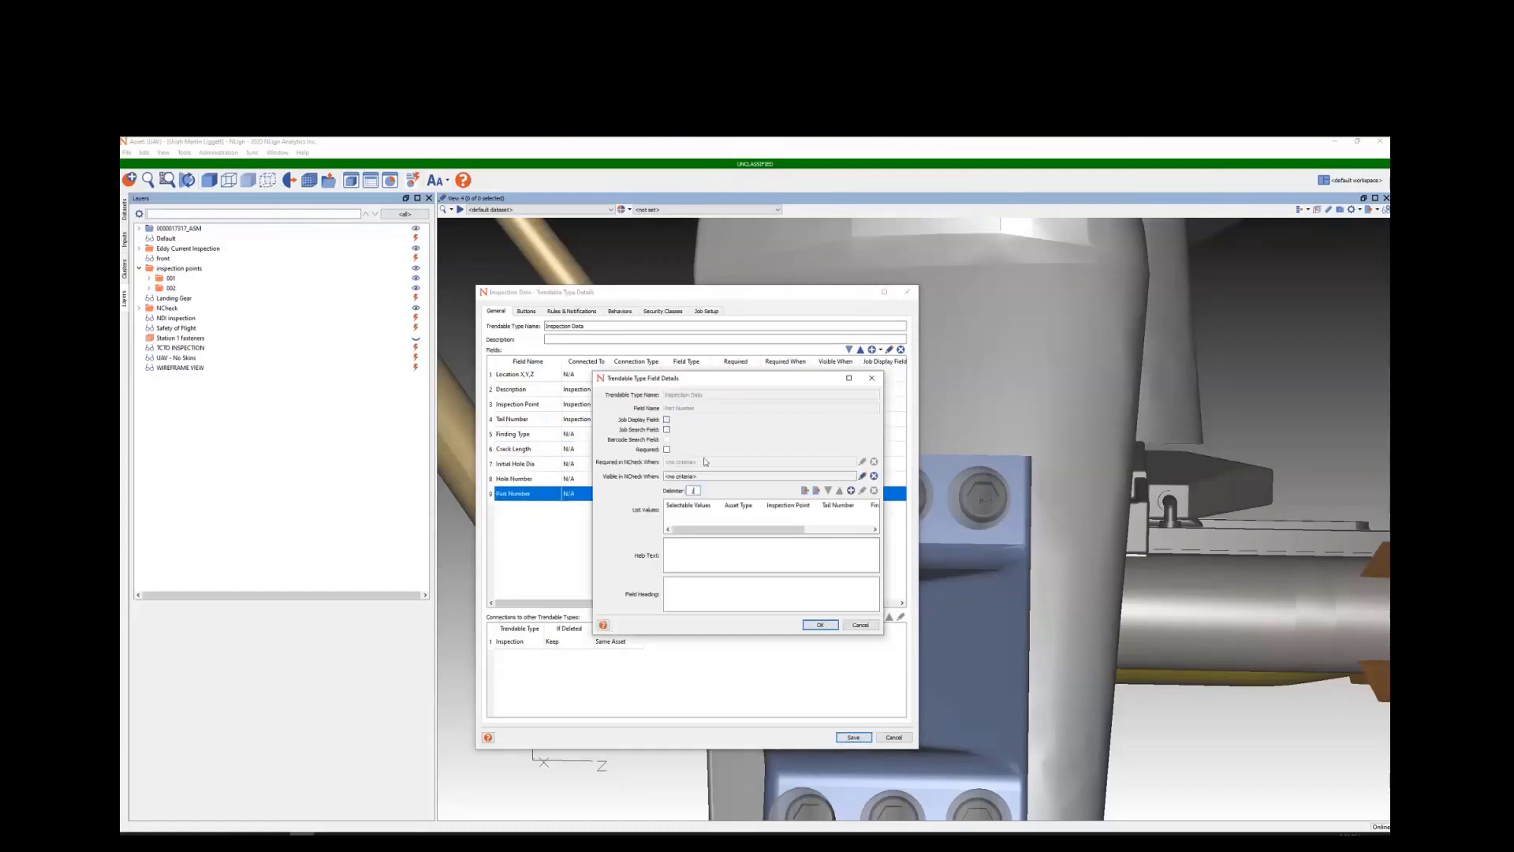
click(820, 625)
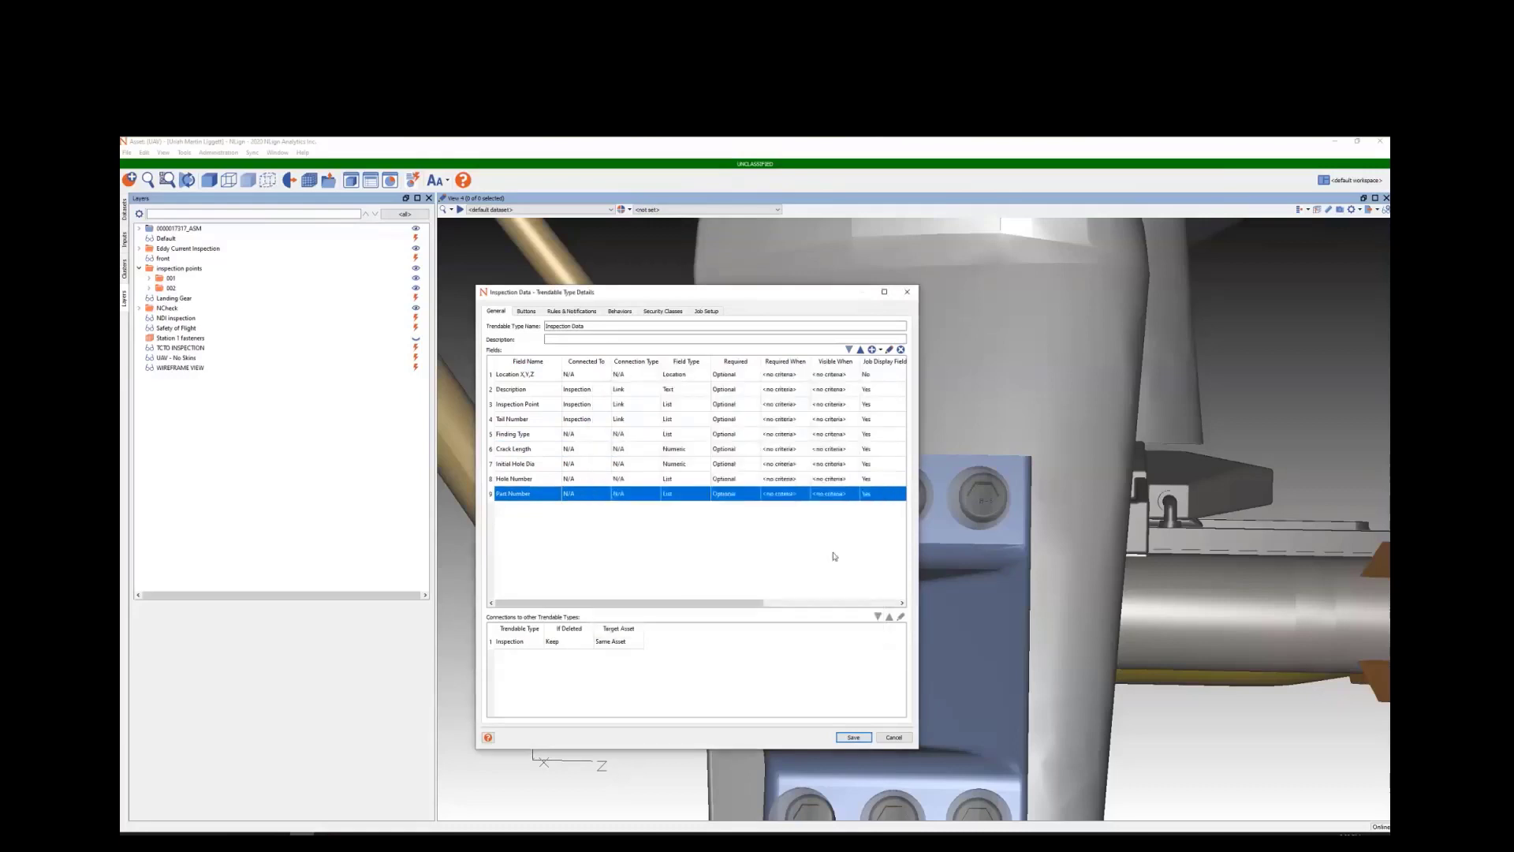
Step: In the Inspection Data behaviors, assign Inspection Point as the Region Name Field and Hole Number as the Region Shape Field
click(581, 313)
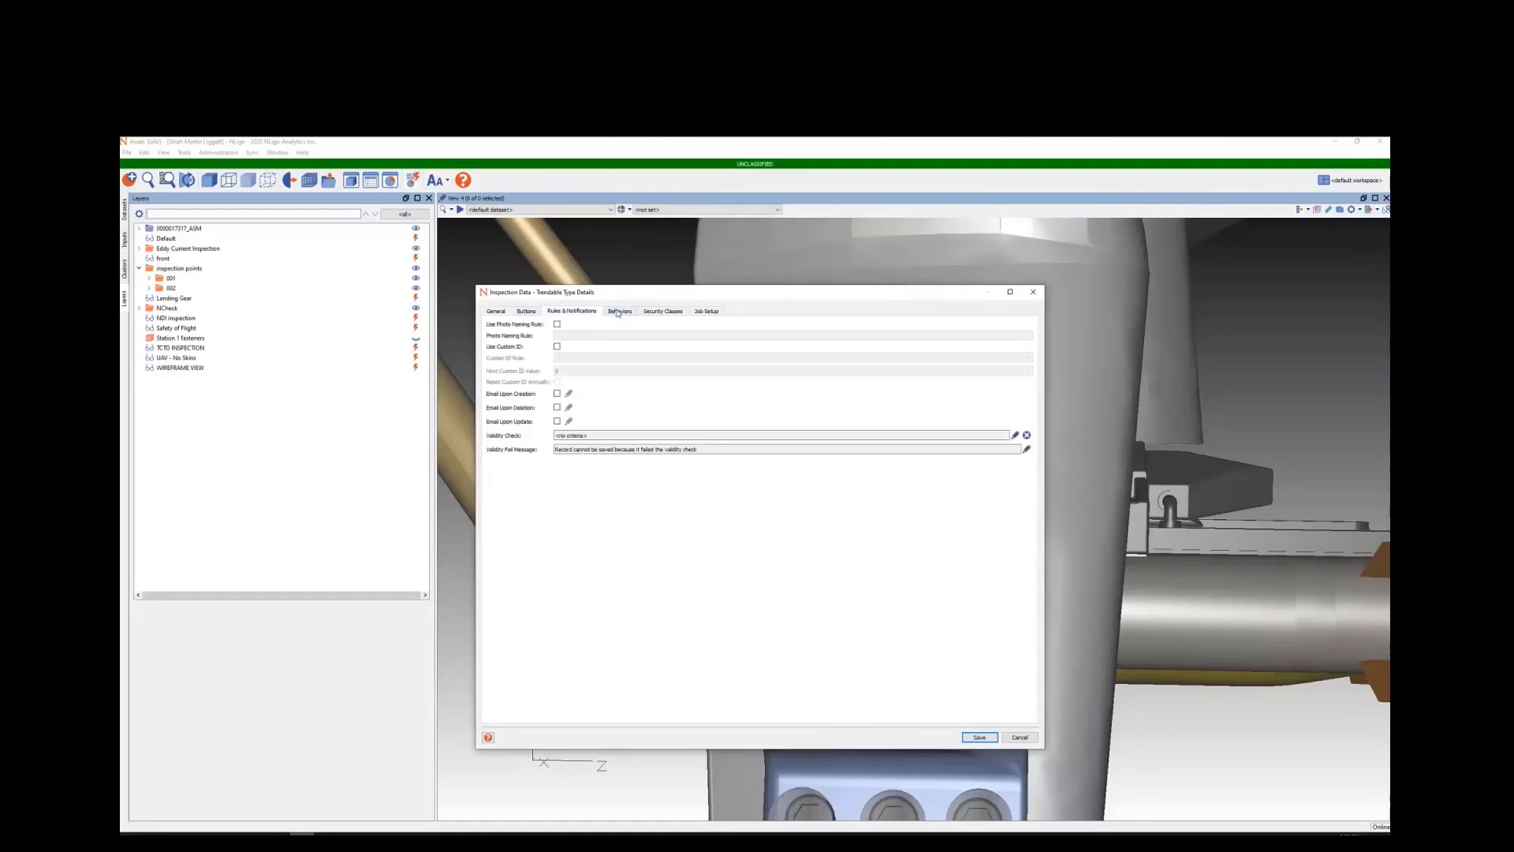
click(618, 312)
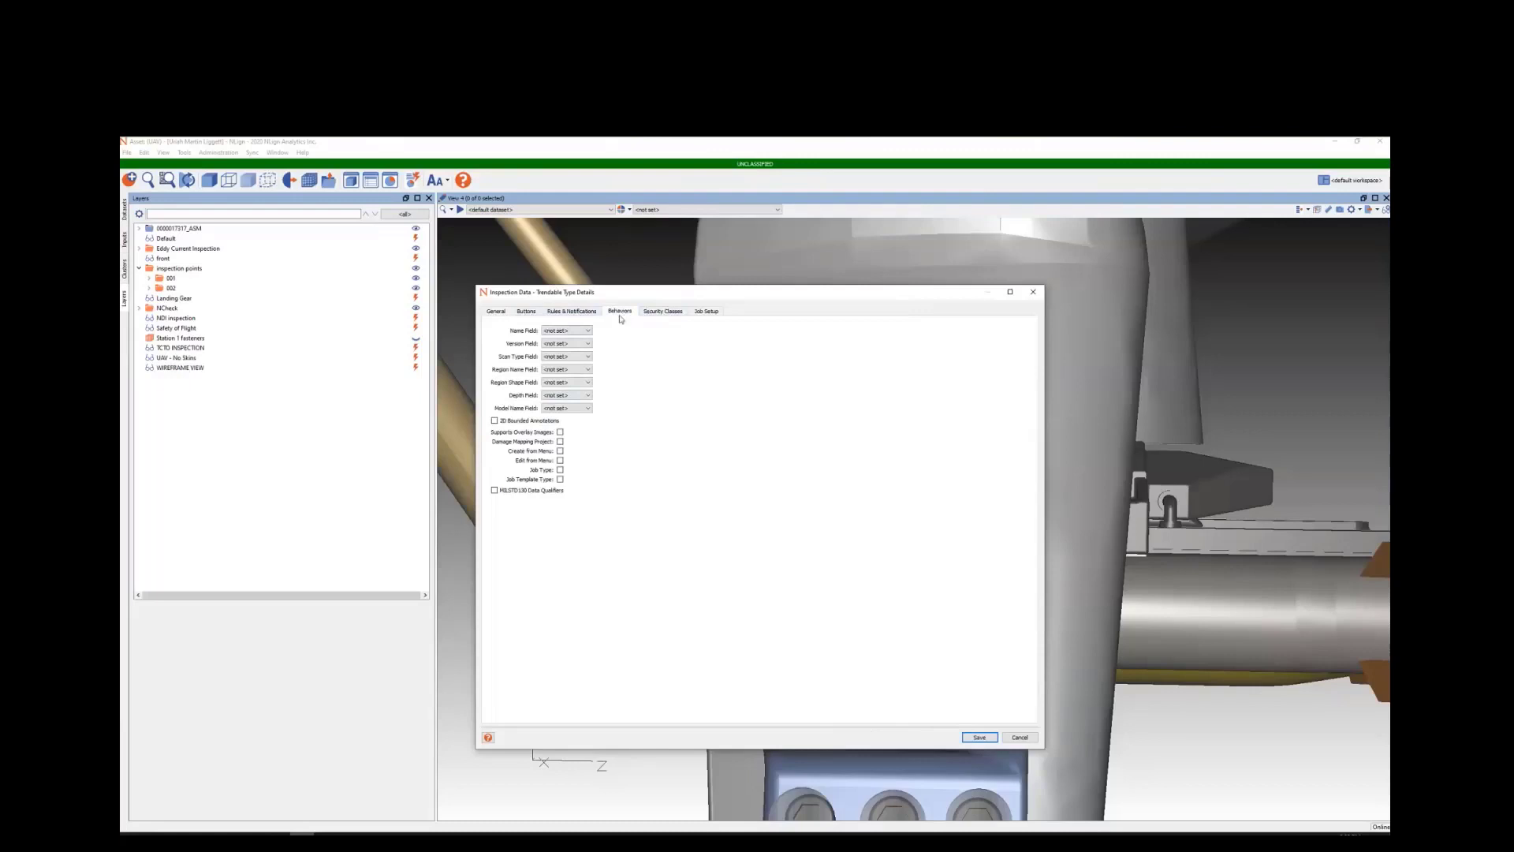
click(560, 470)
click(564, 369)
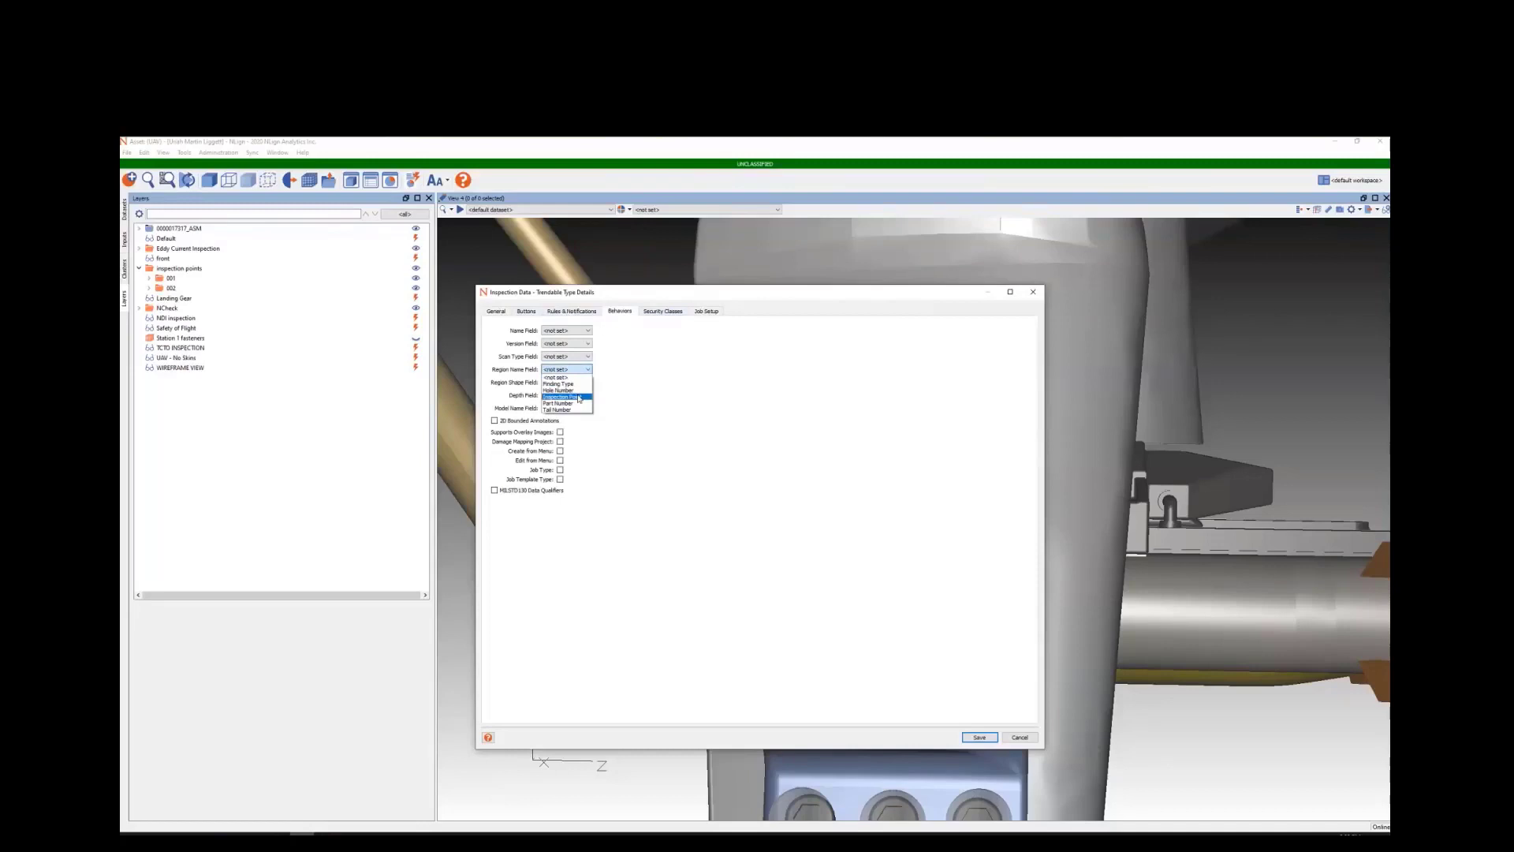
click(571, 397)
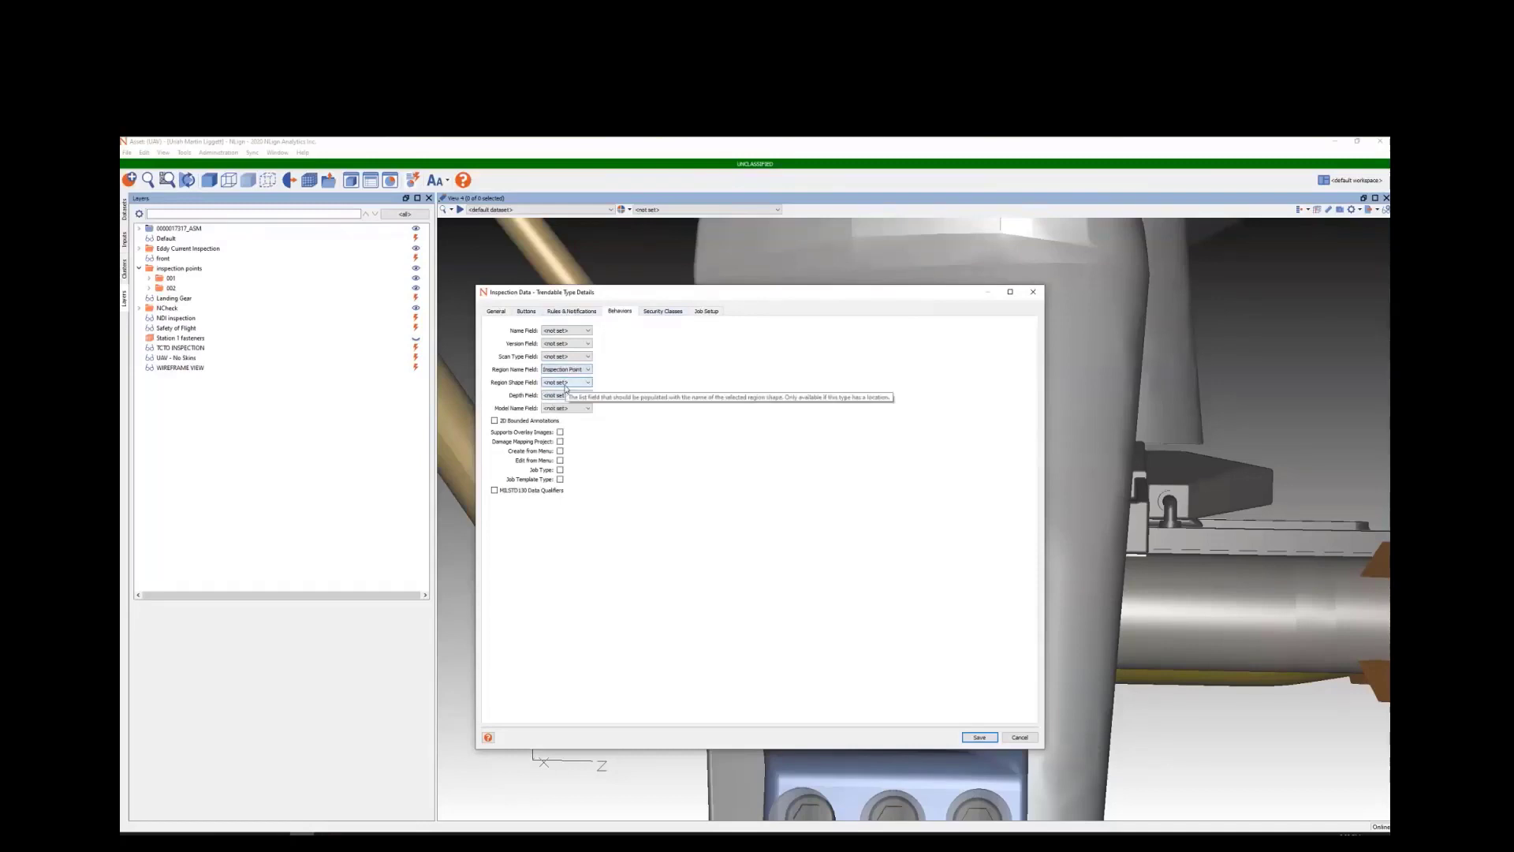
click(566, 385)
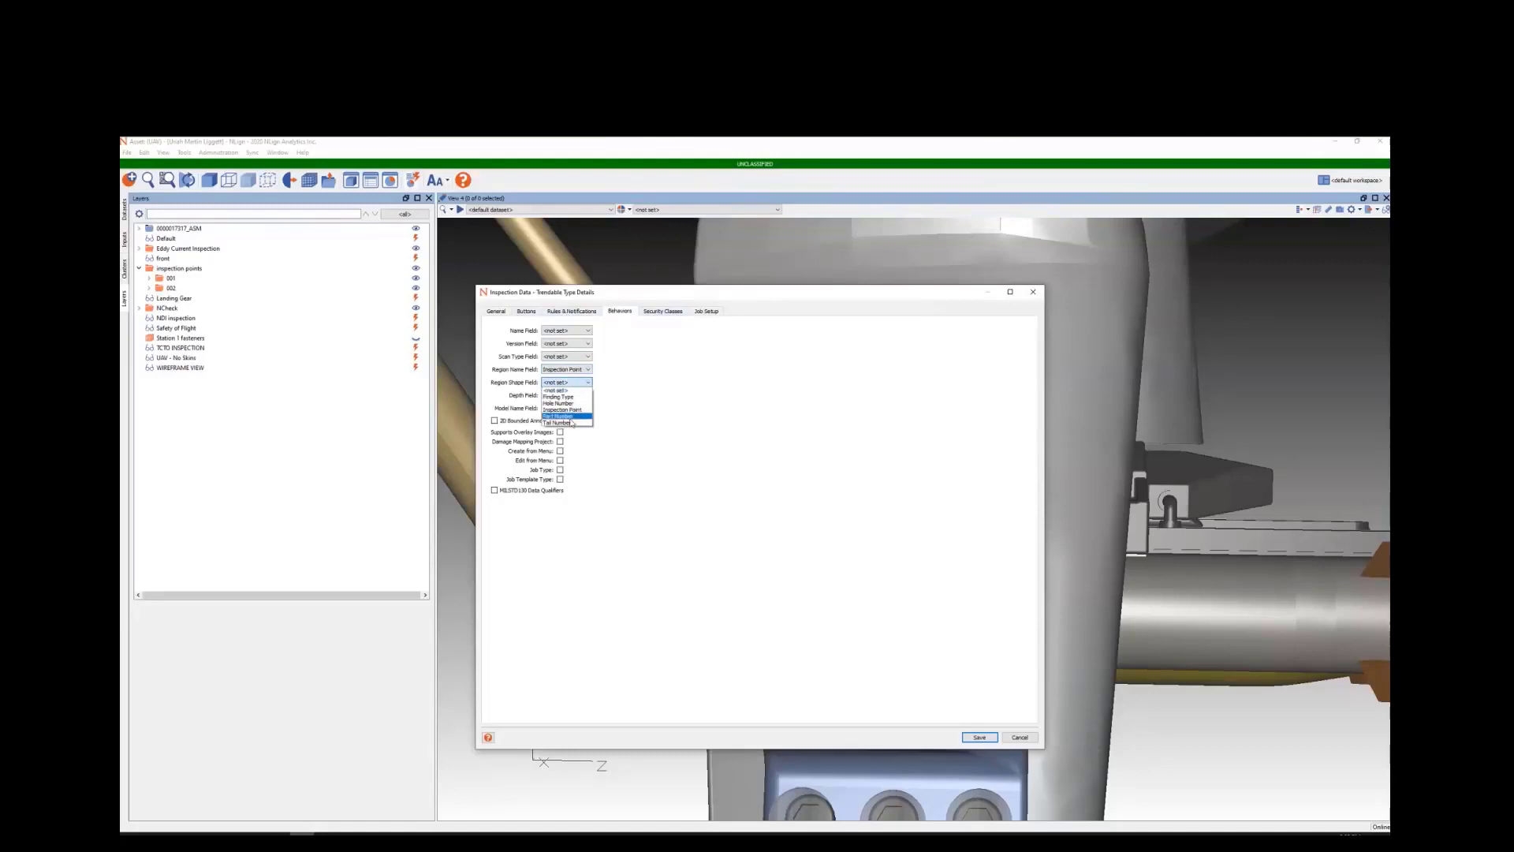
click(562, 403)
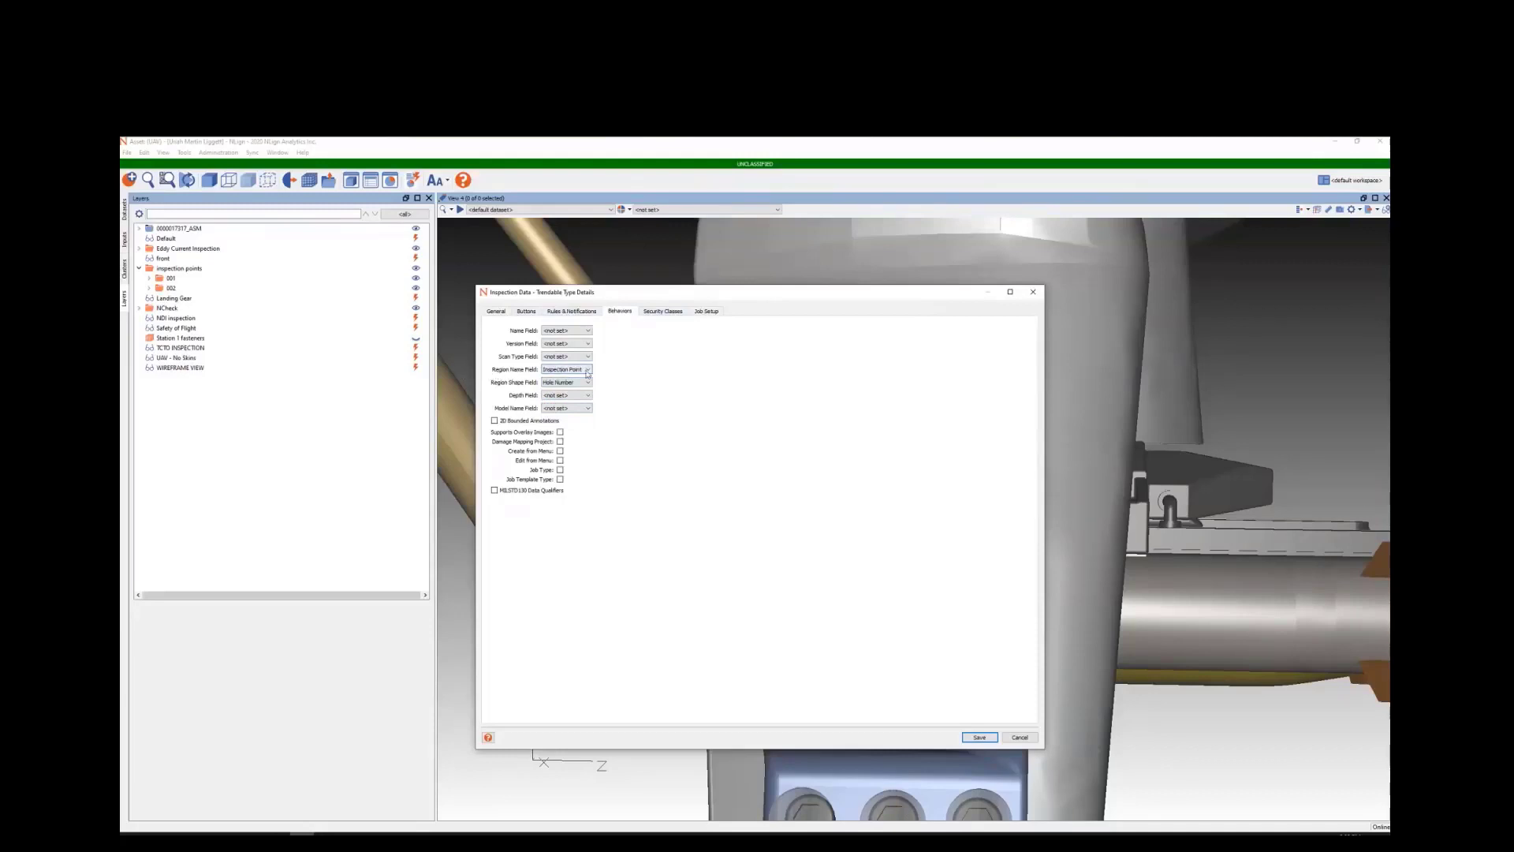
click(531, 384)
Step: Assign Part Number as the Model Name Field and view the type's job setup
click(563, 408)
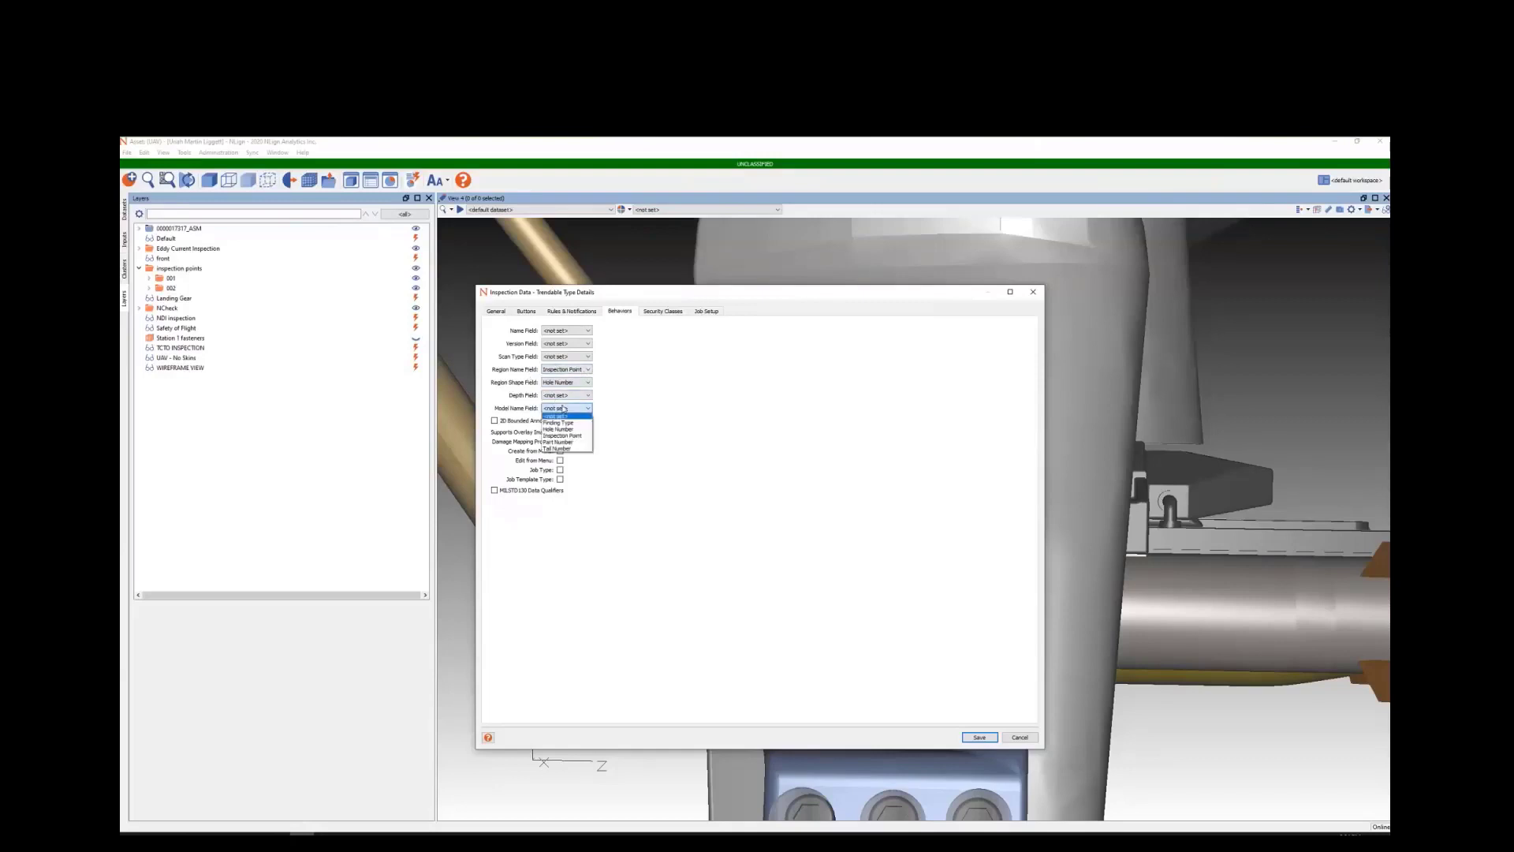
click(567, 442)
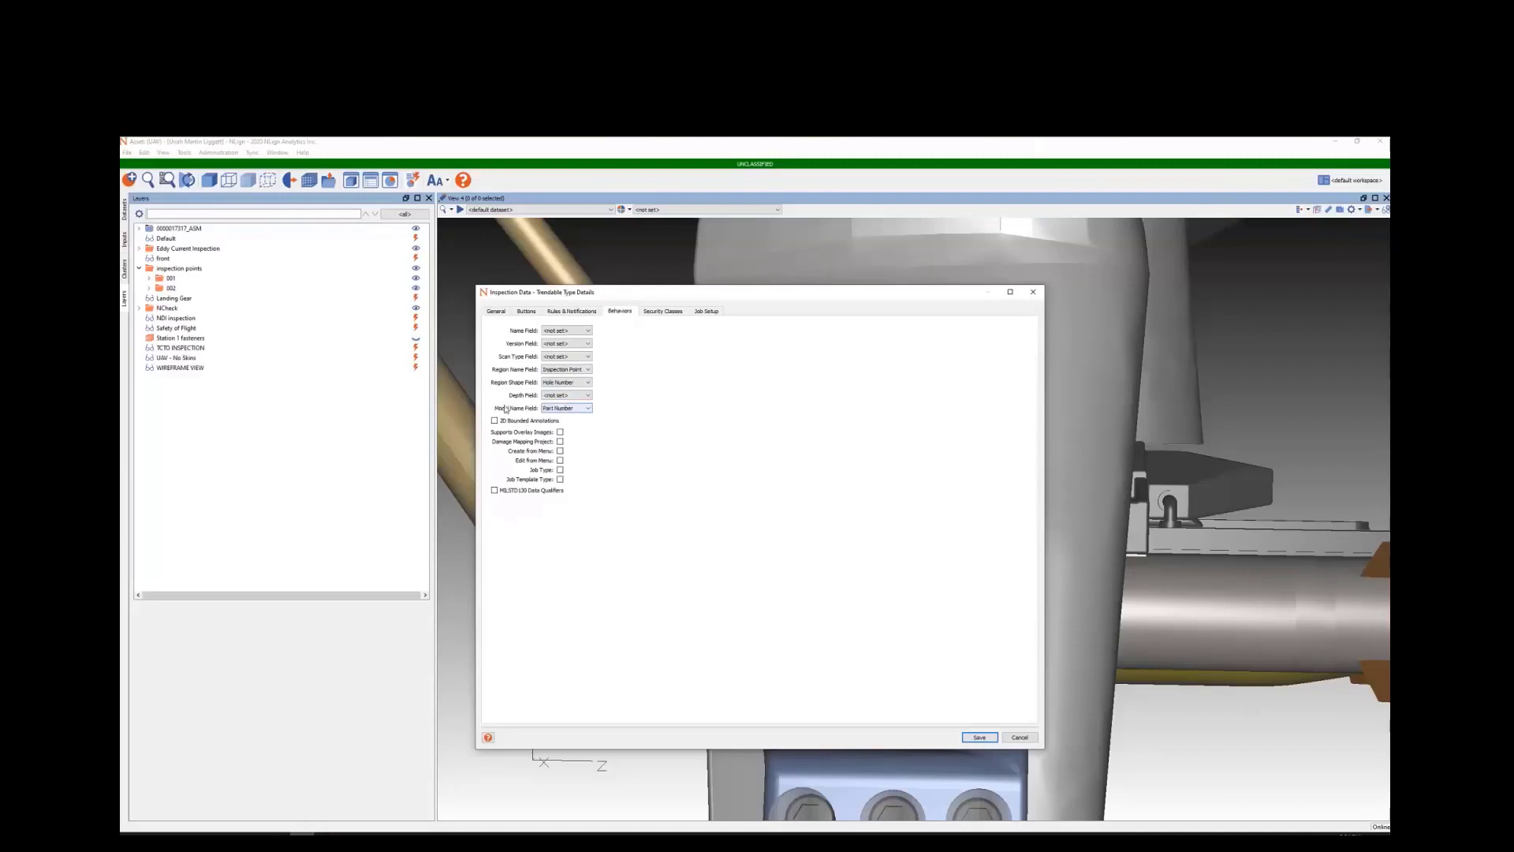
click(707, 312)
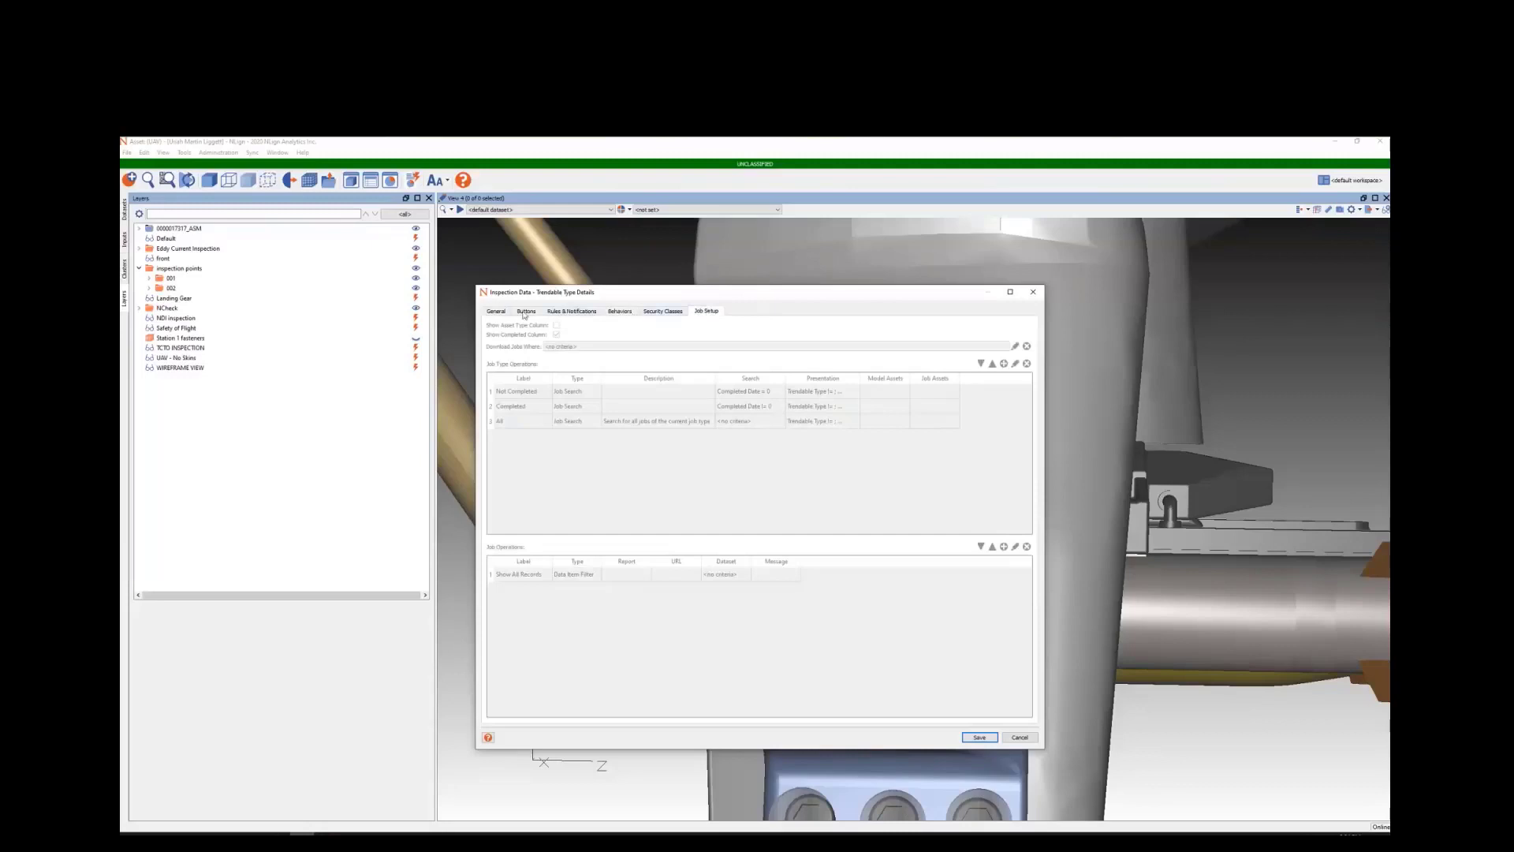
Step: Save the Inspection Data type, applying the permissions of the existing Inspection Finding trendable type
click(496, 312)
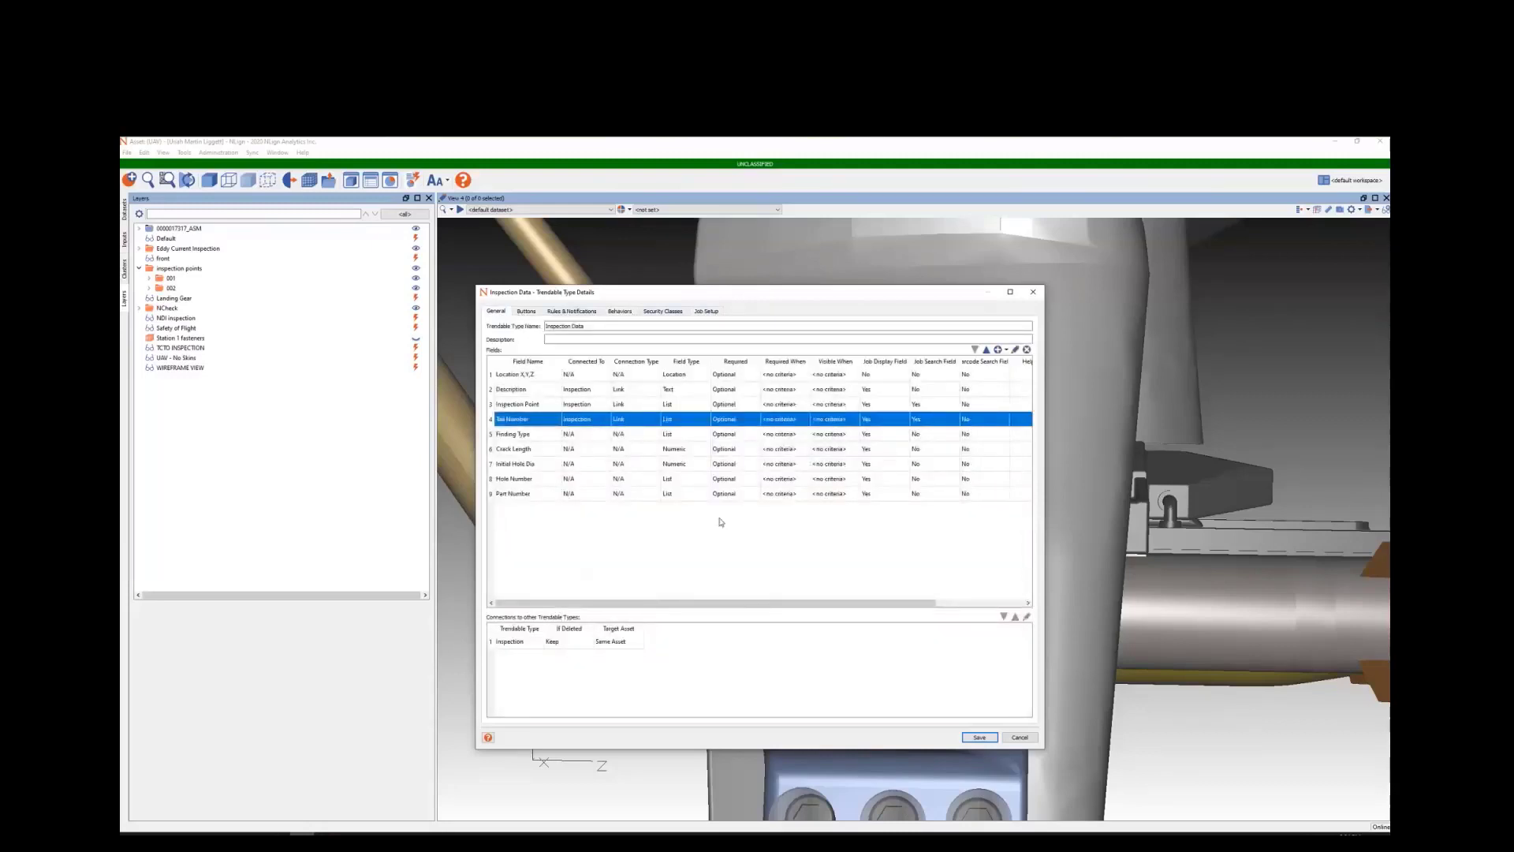
click(982, 737)
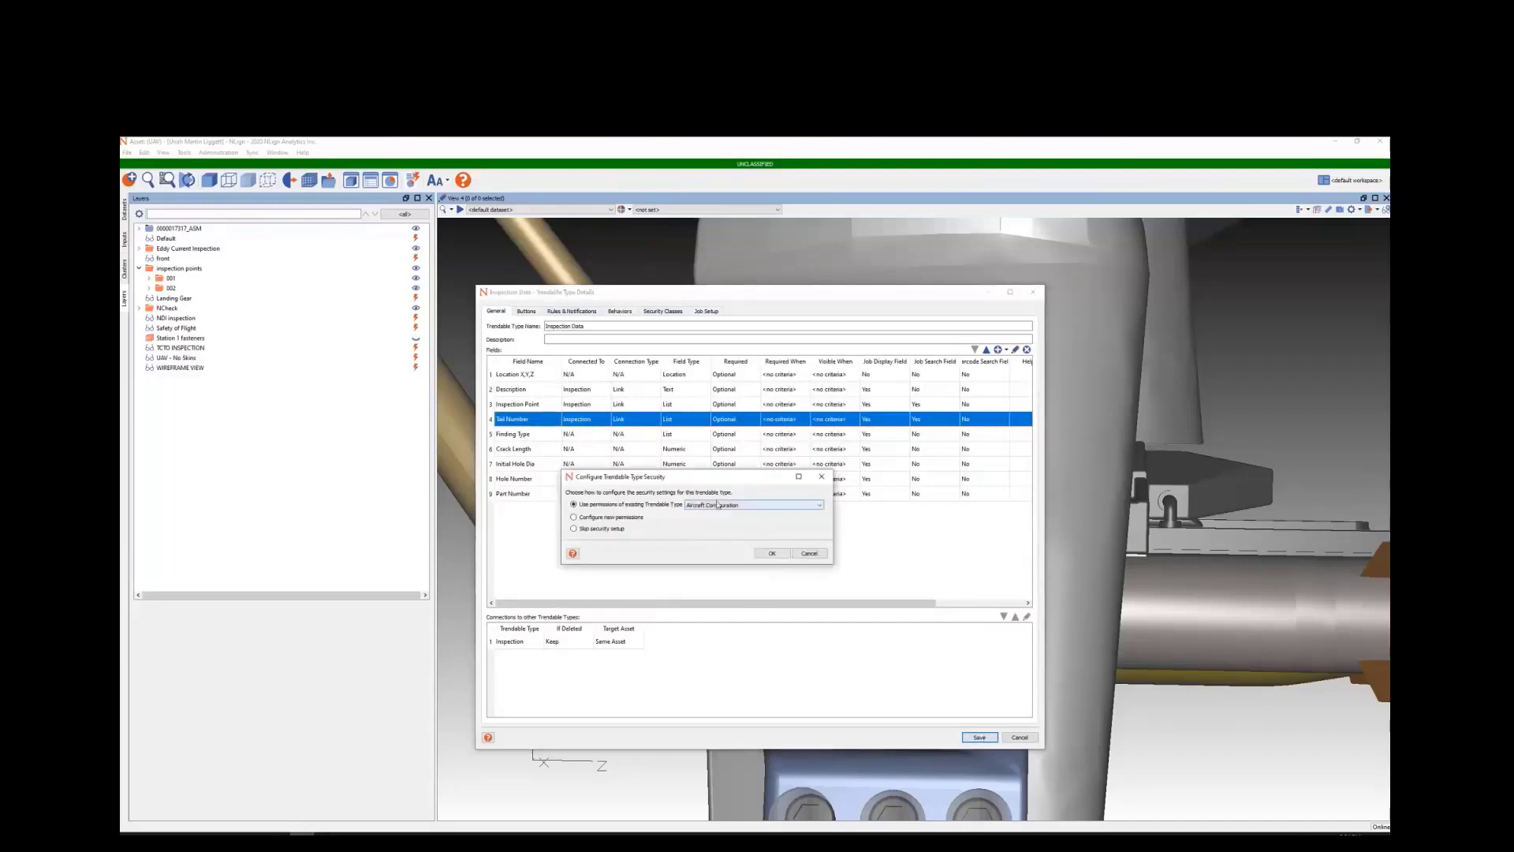
click(718, 504)
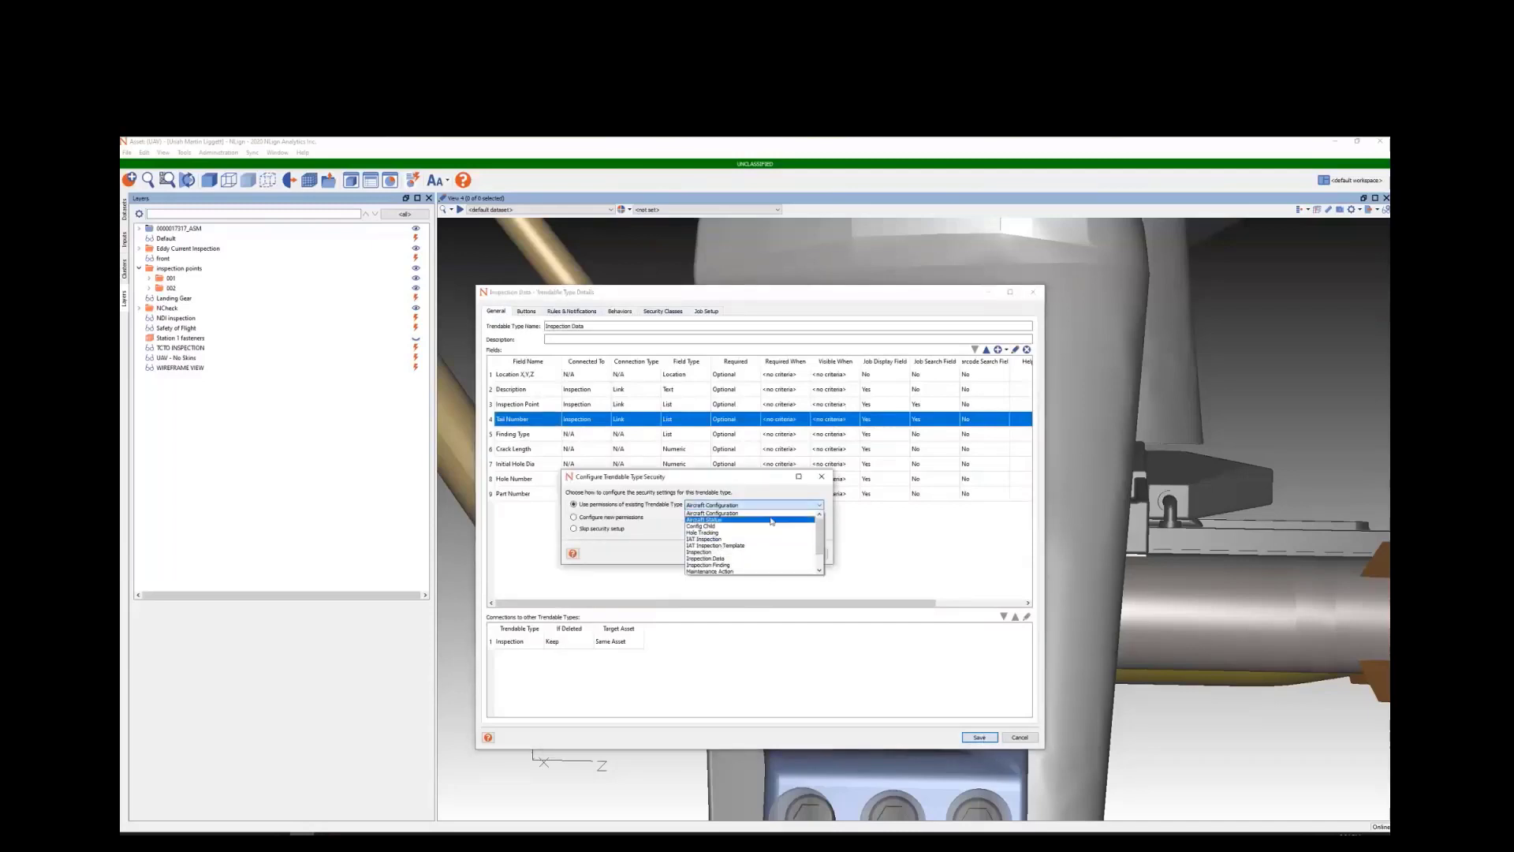
scroll(772, 521, down, 3)
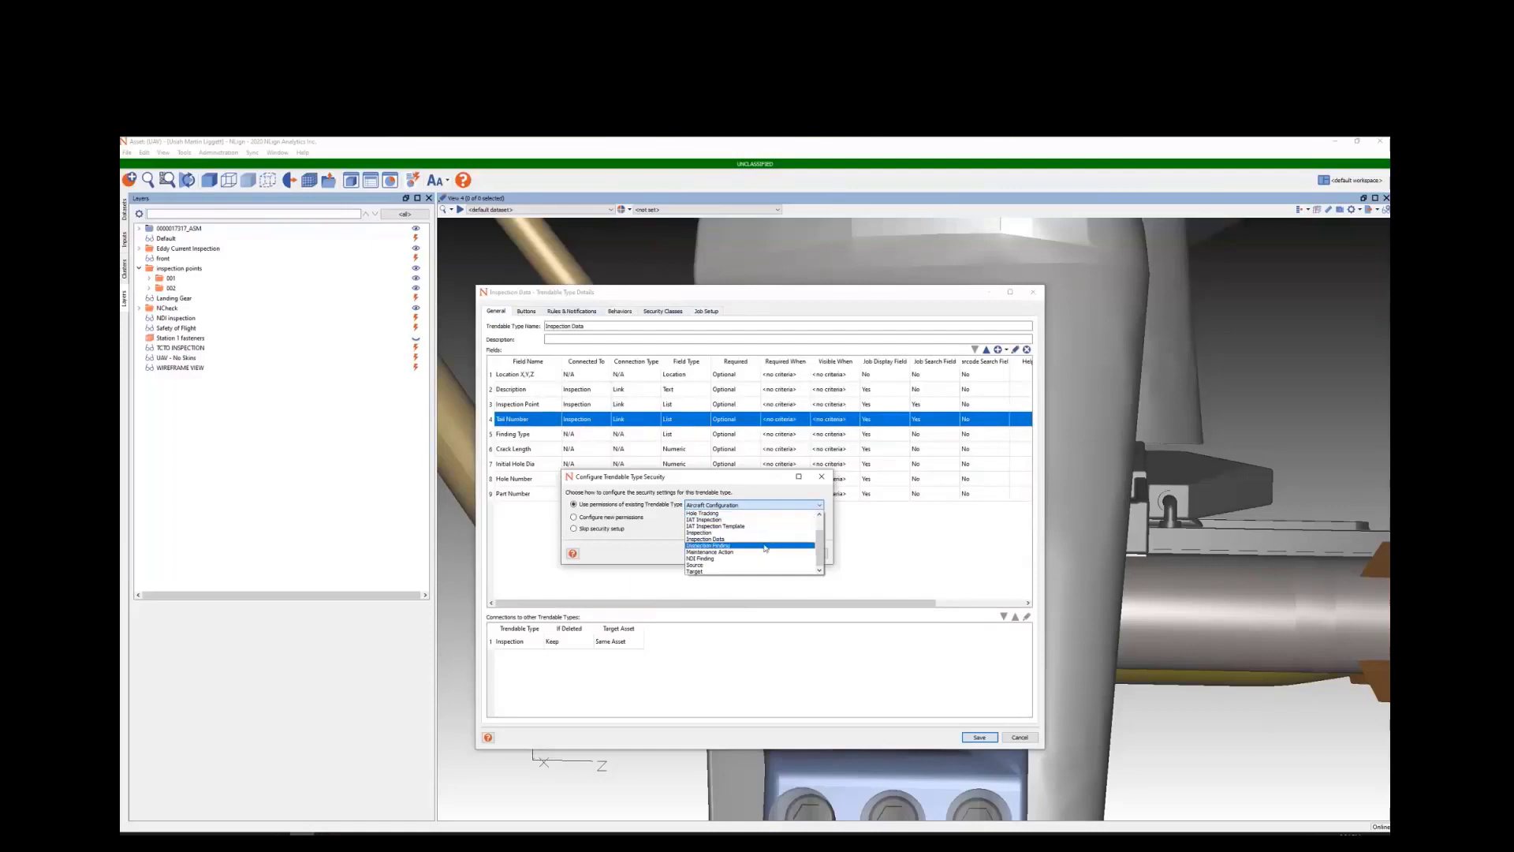
click(765, 546)
click(772, 552)
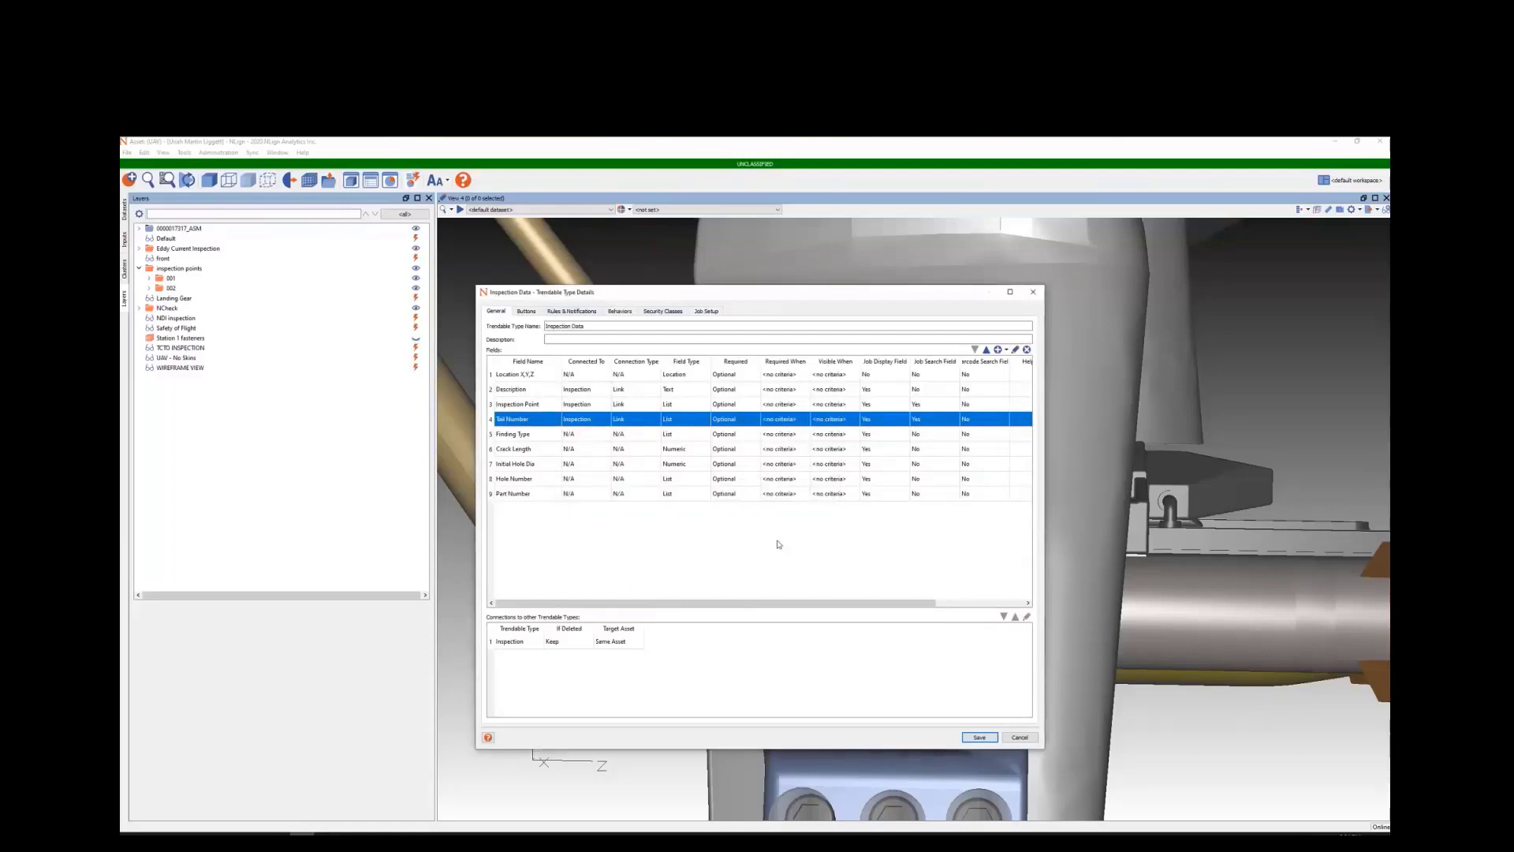
click(859, 536)
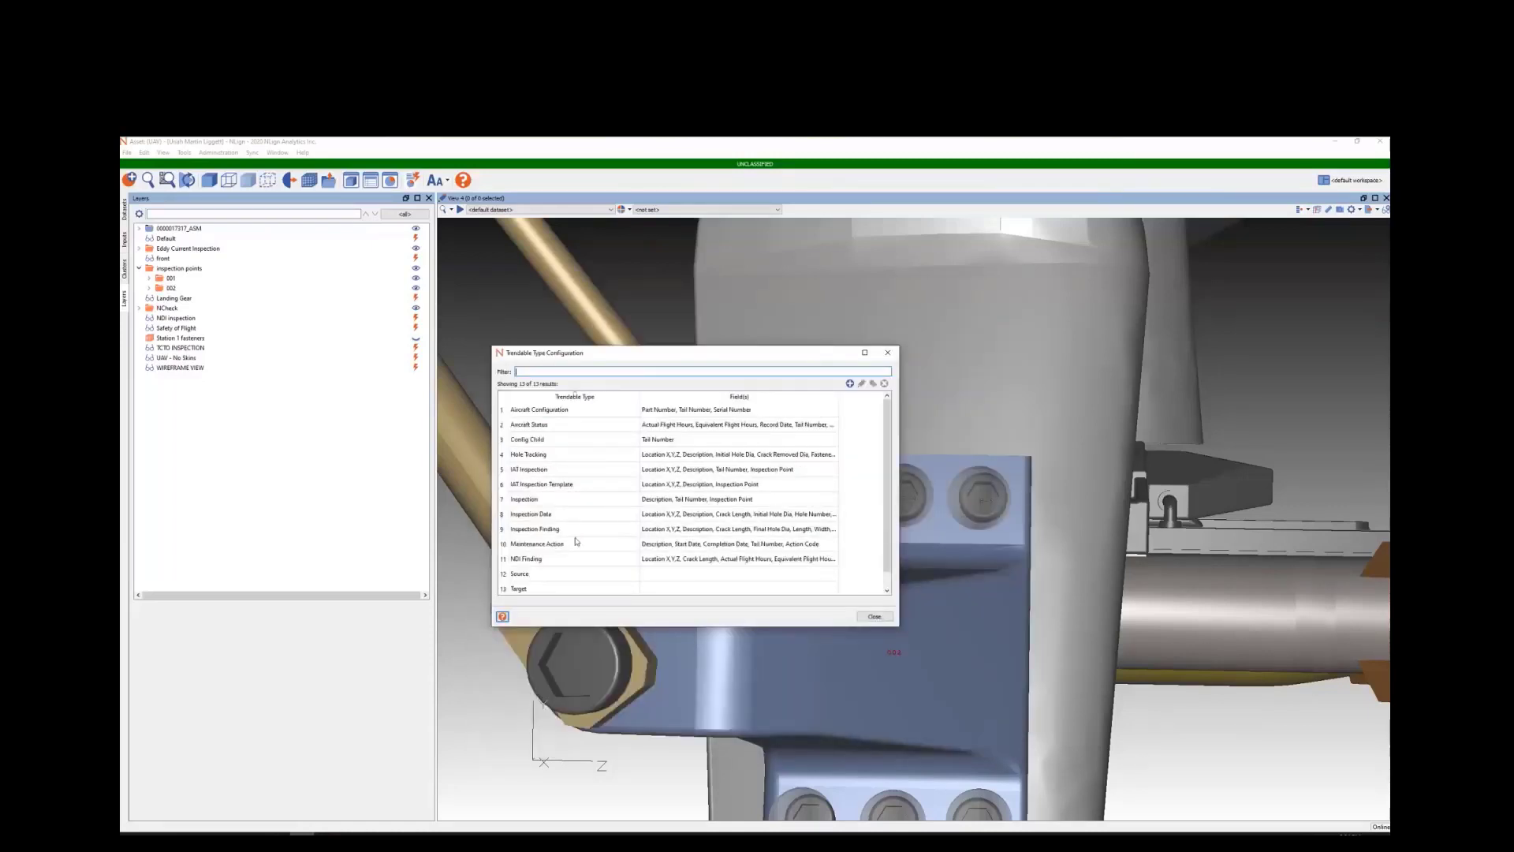
Step: Review the Inspection type's rules, behaviors and job setup, then save it and close the trendable type configuration
click(580, 500)
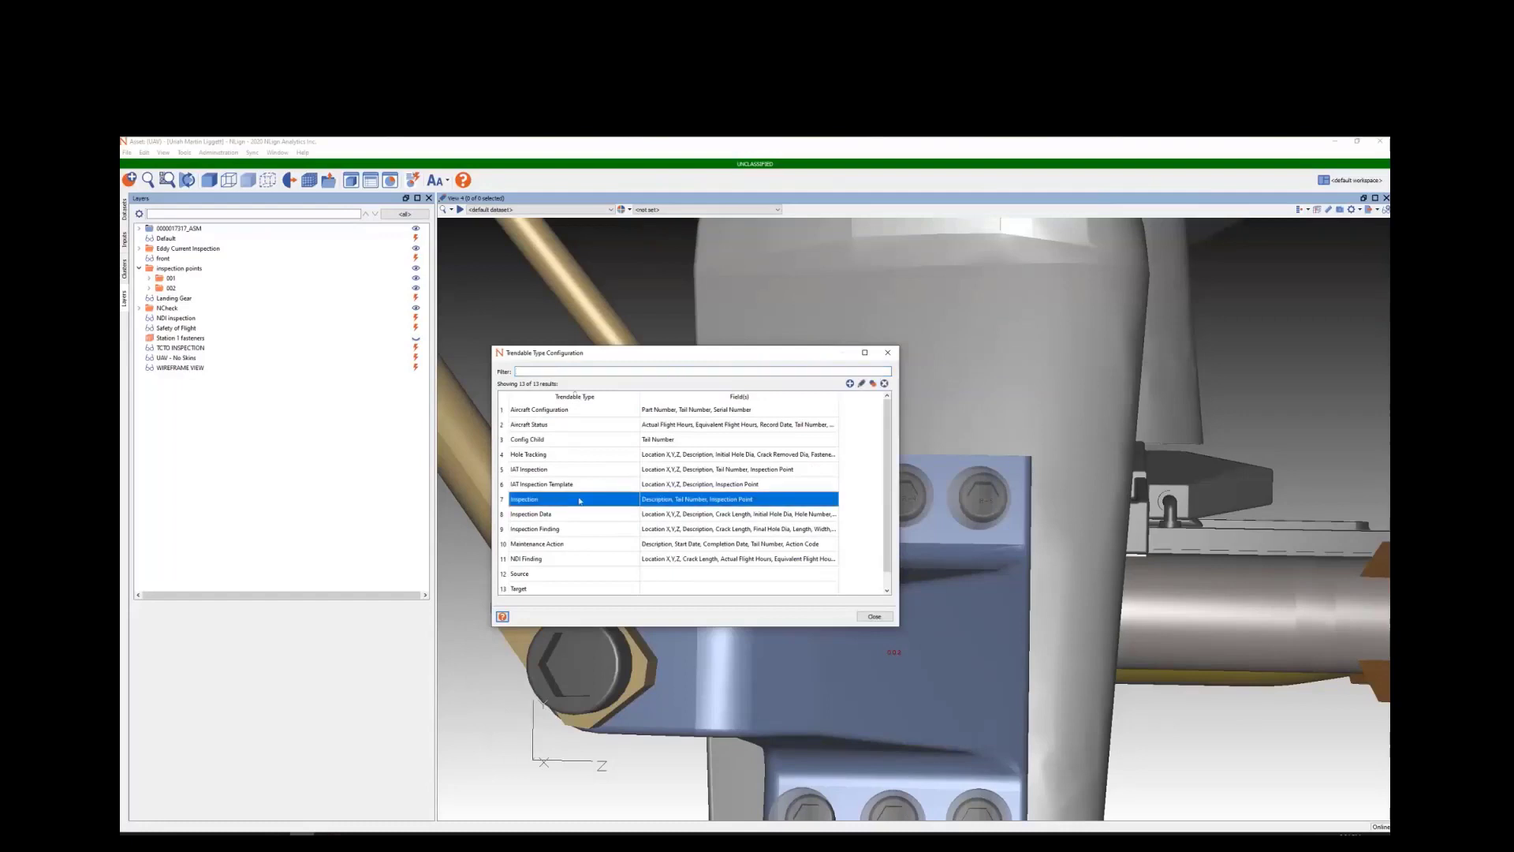
double_click(580, 500)
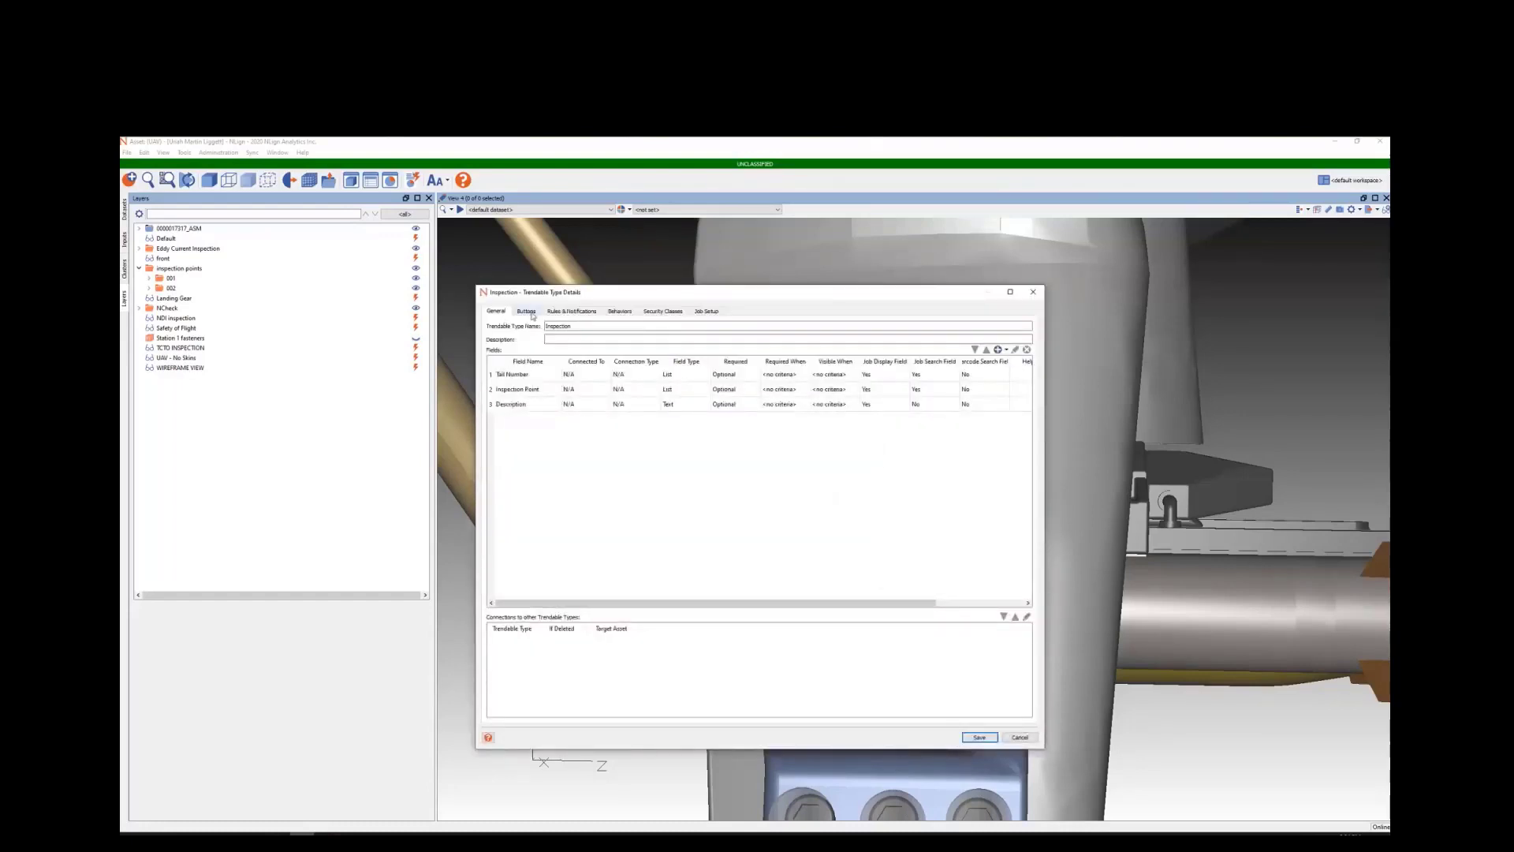
click(584, 312)
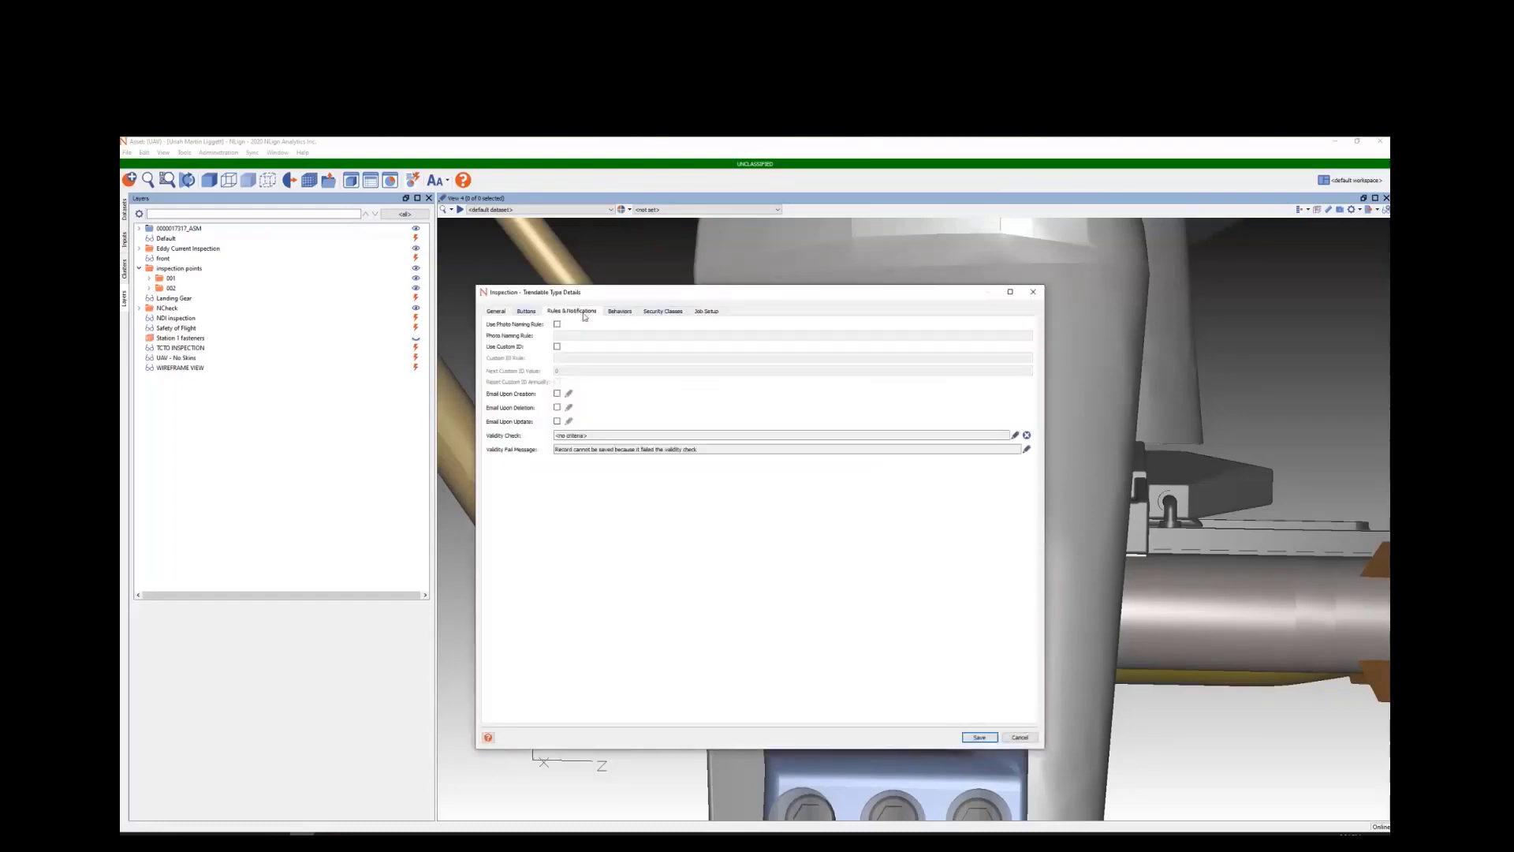
click(613, 314)
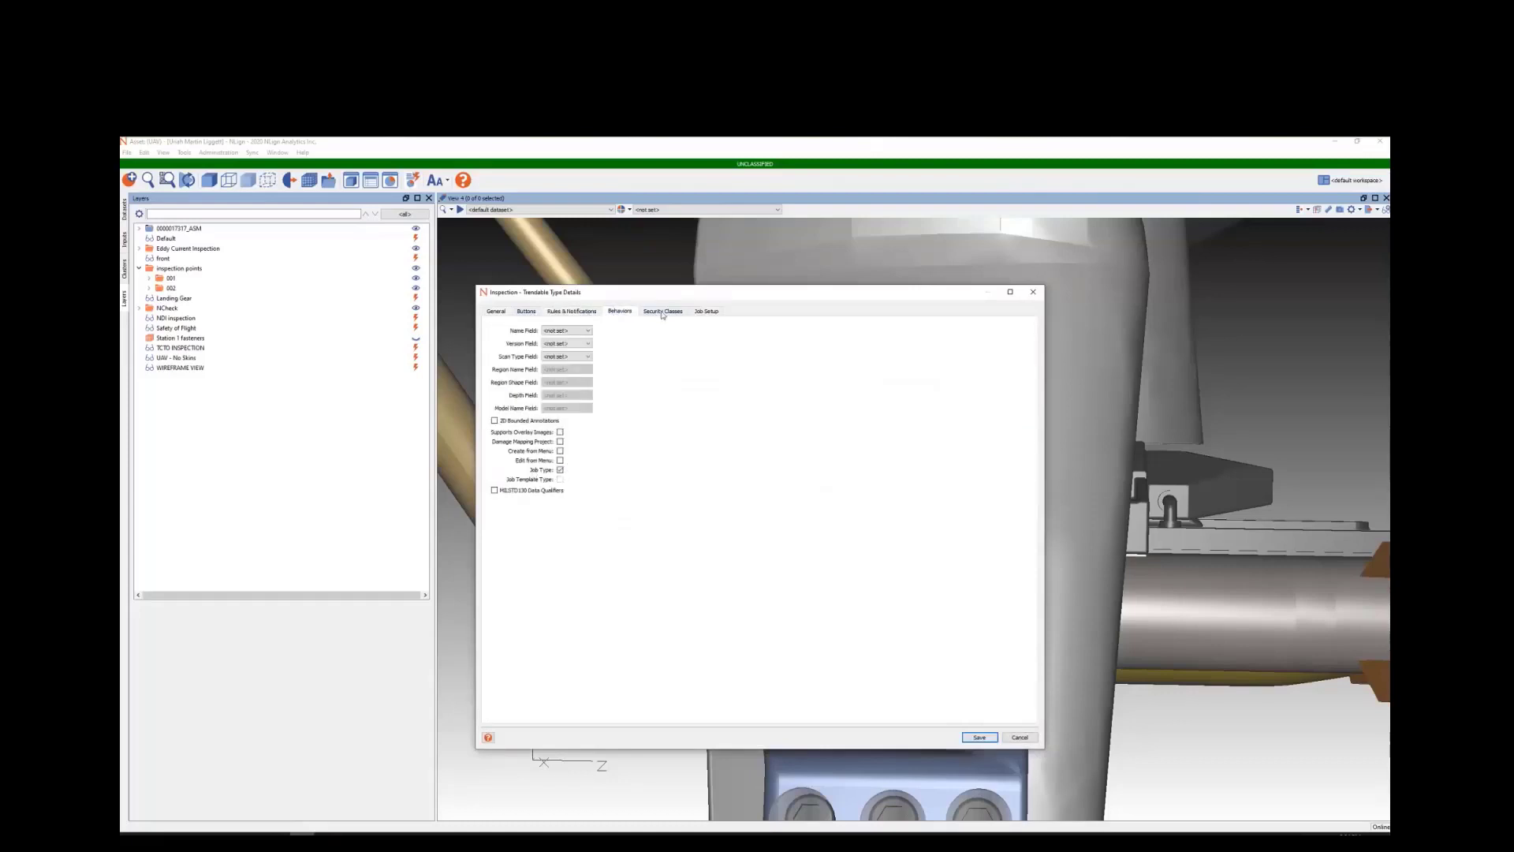
click(707, 312)
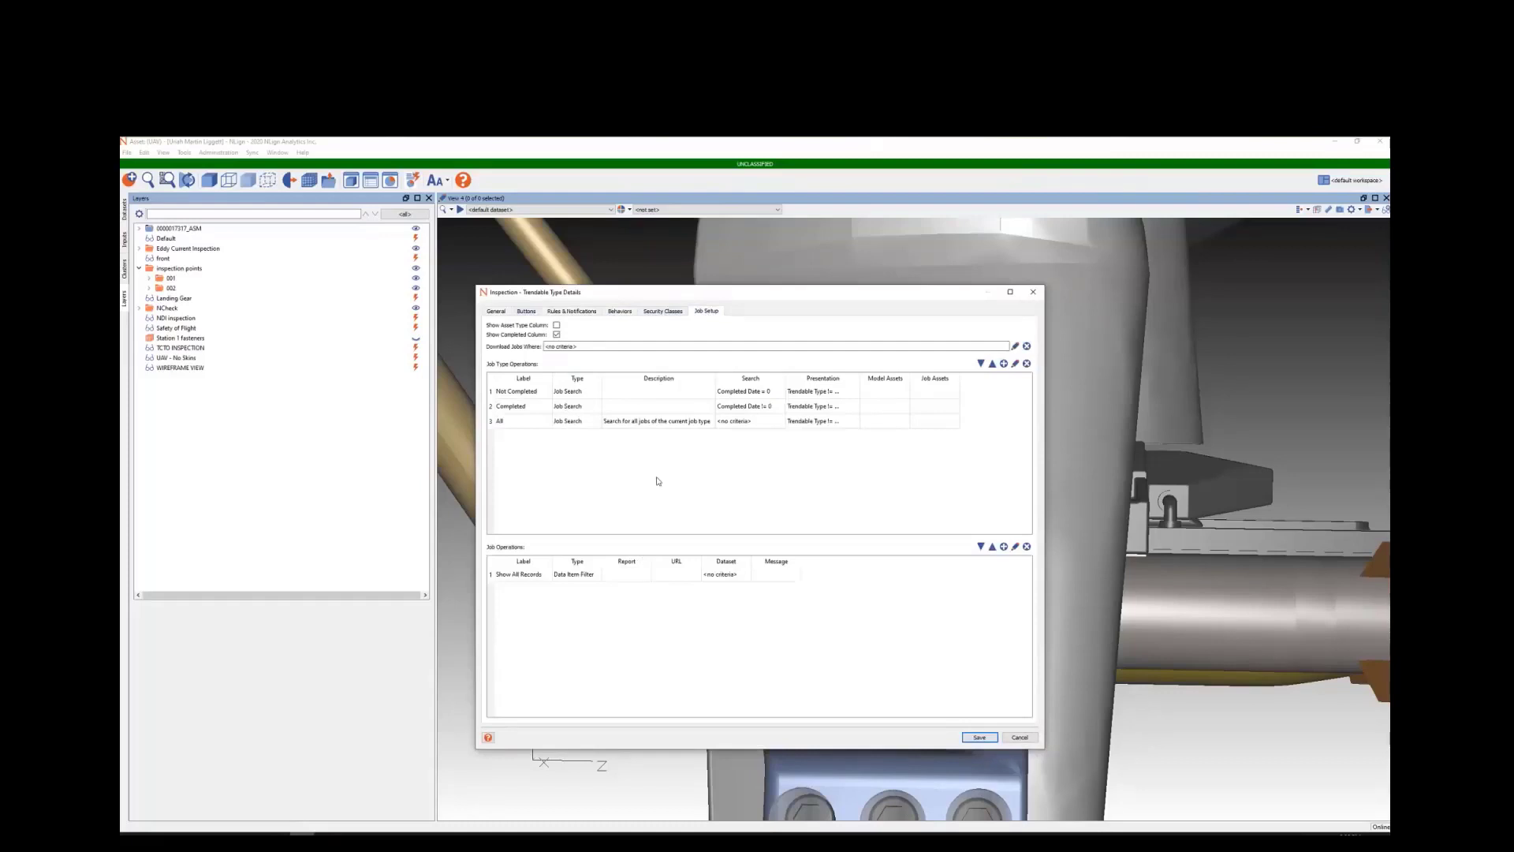
click(980, 737)
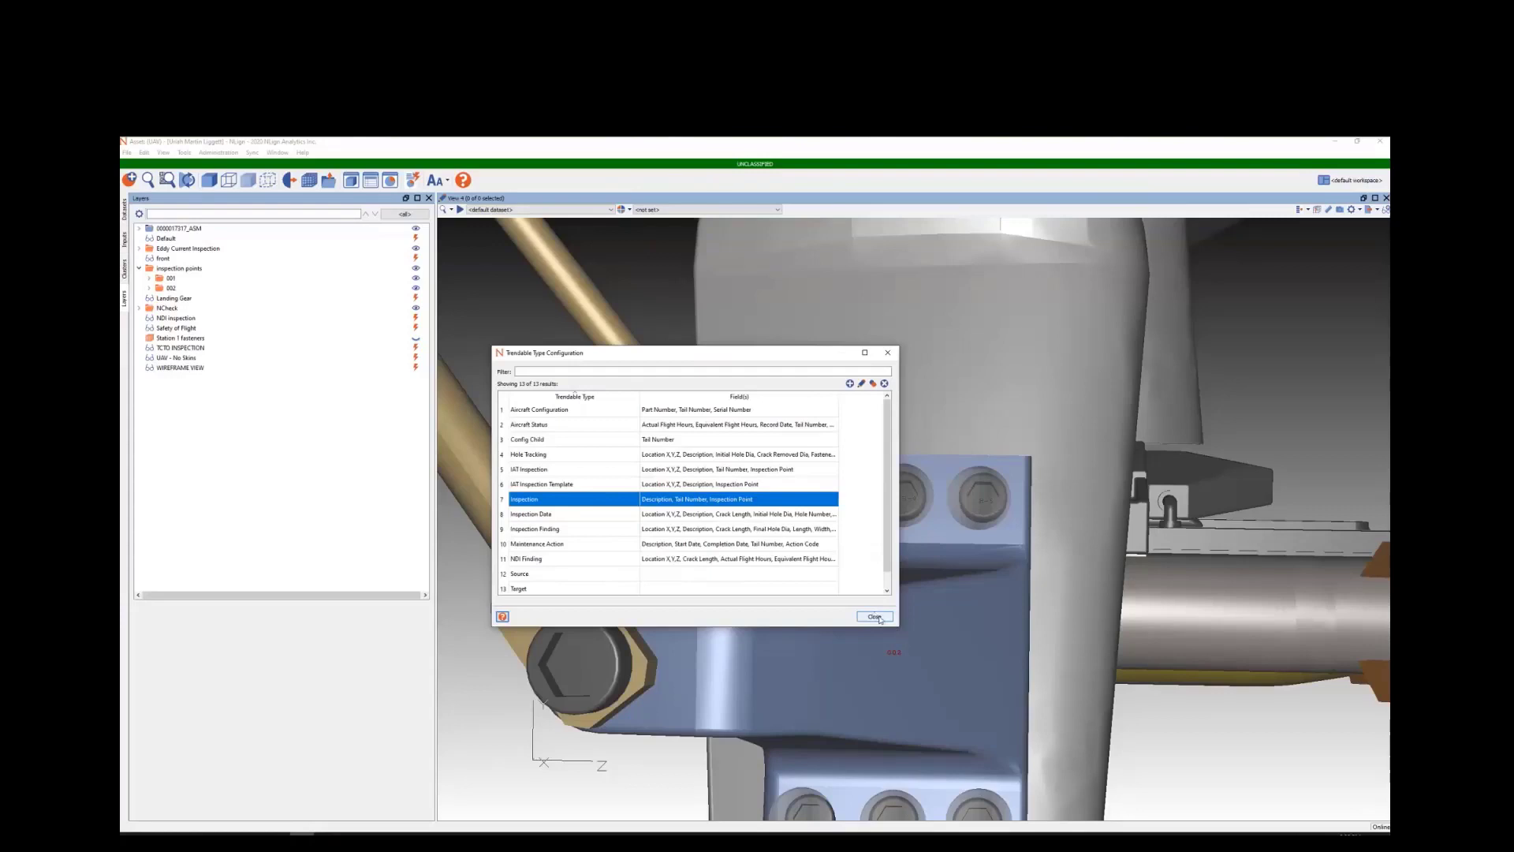
click(876, 617)
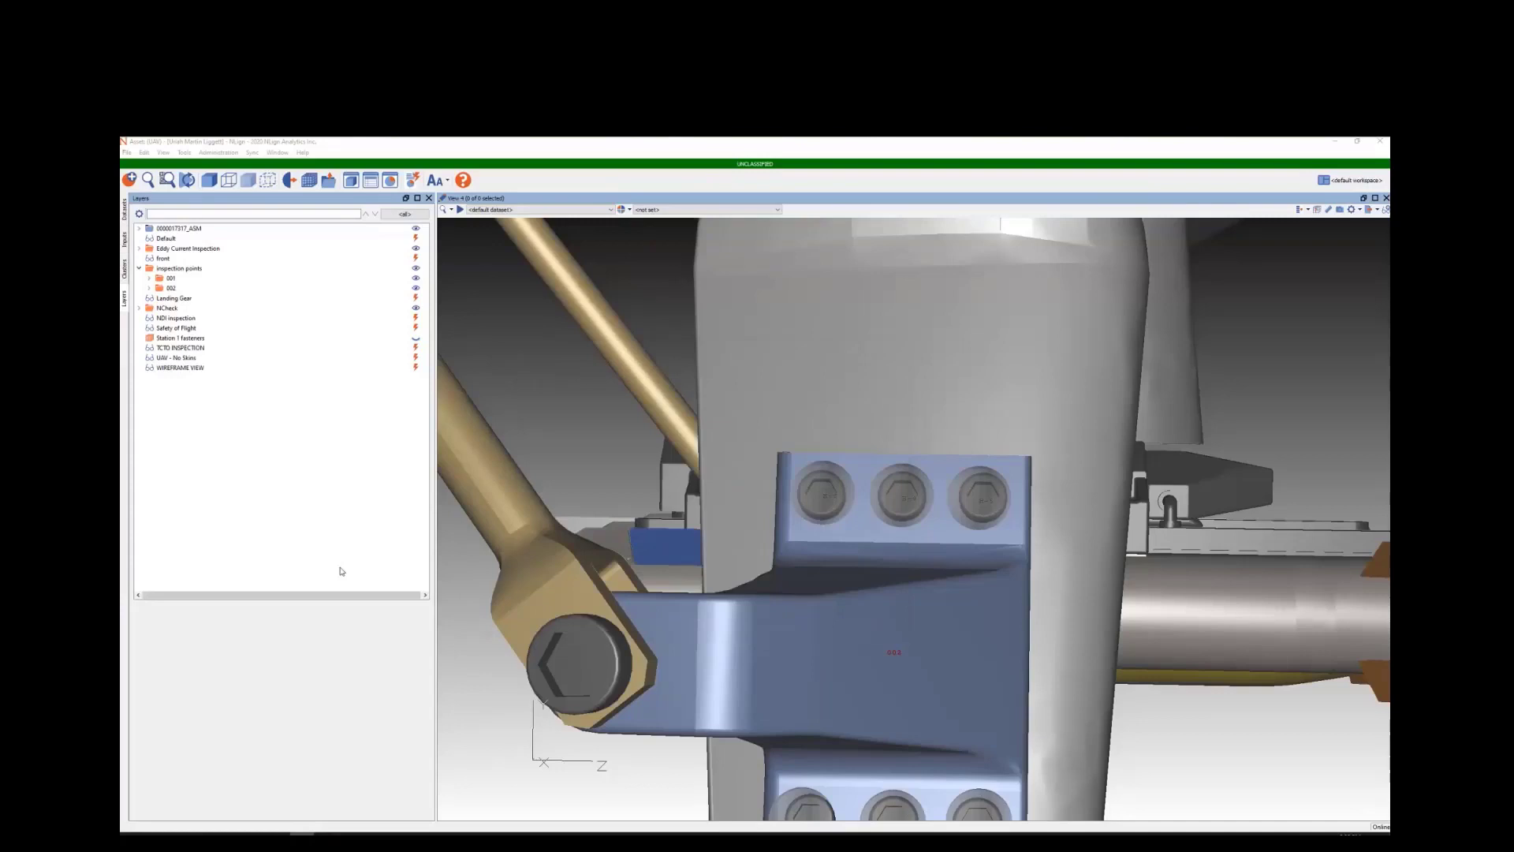
click(341, 571)
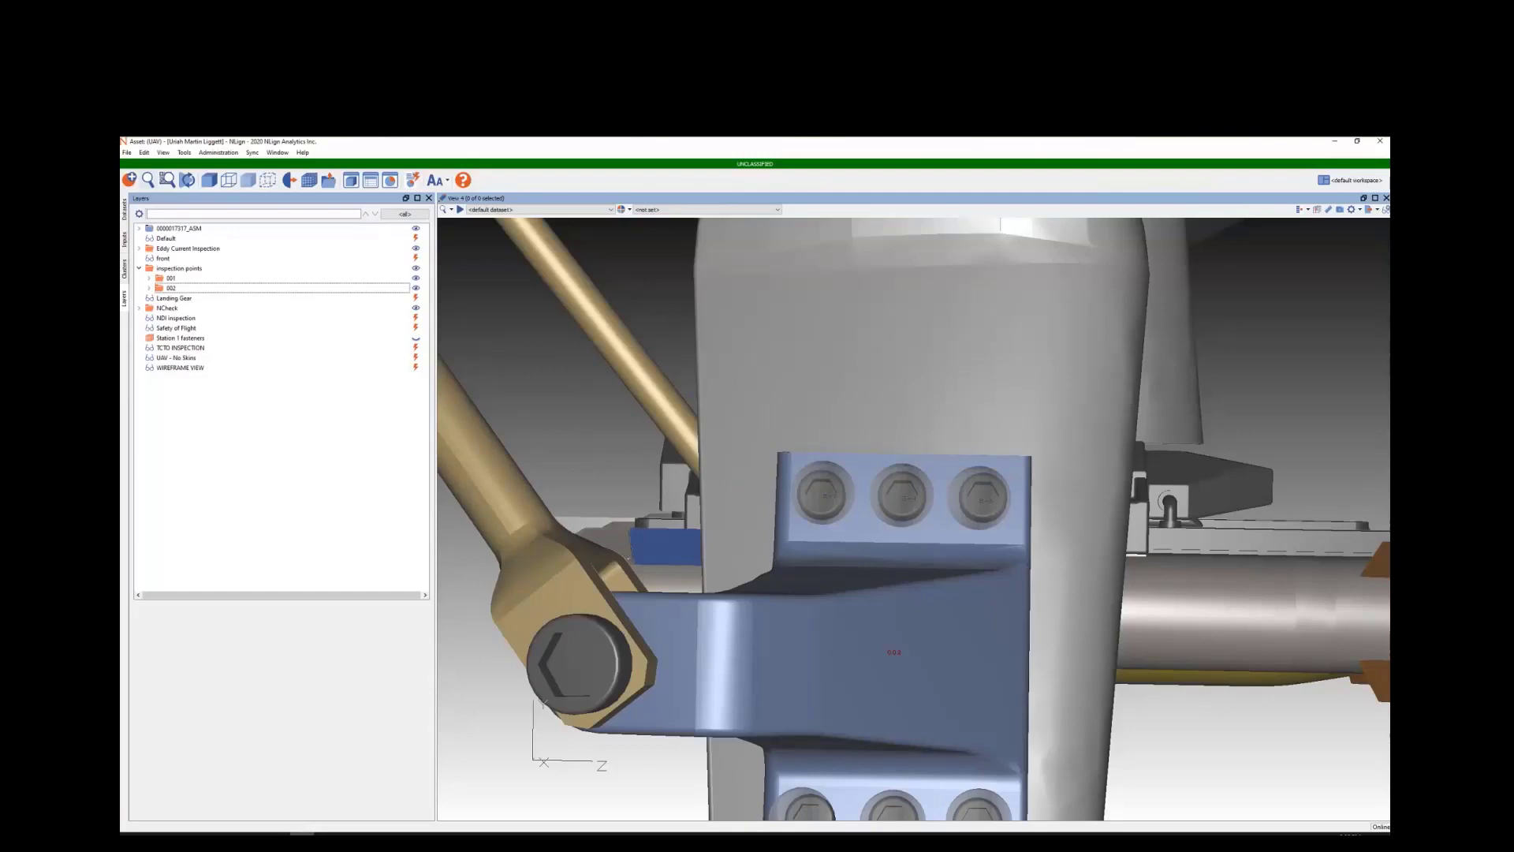
key(alt+f)
key(Right)
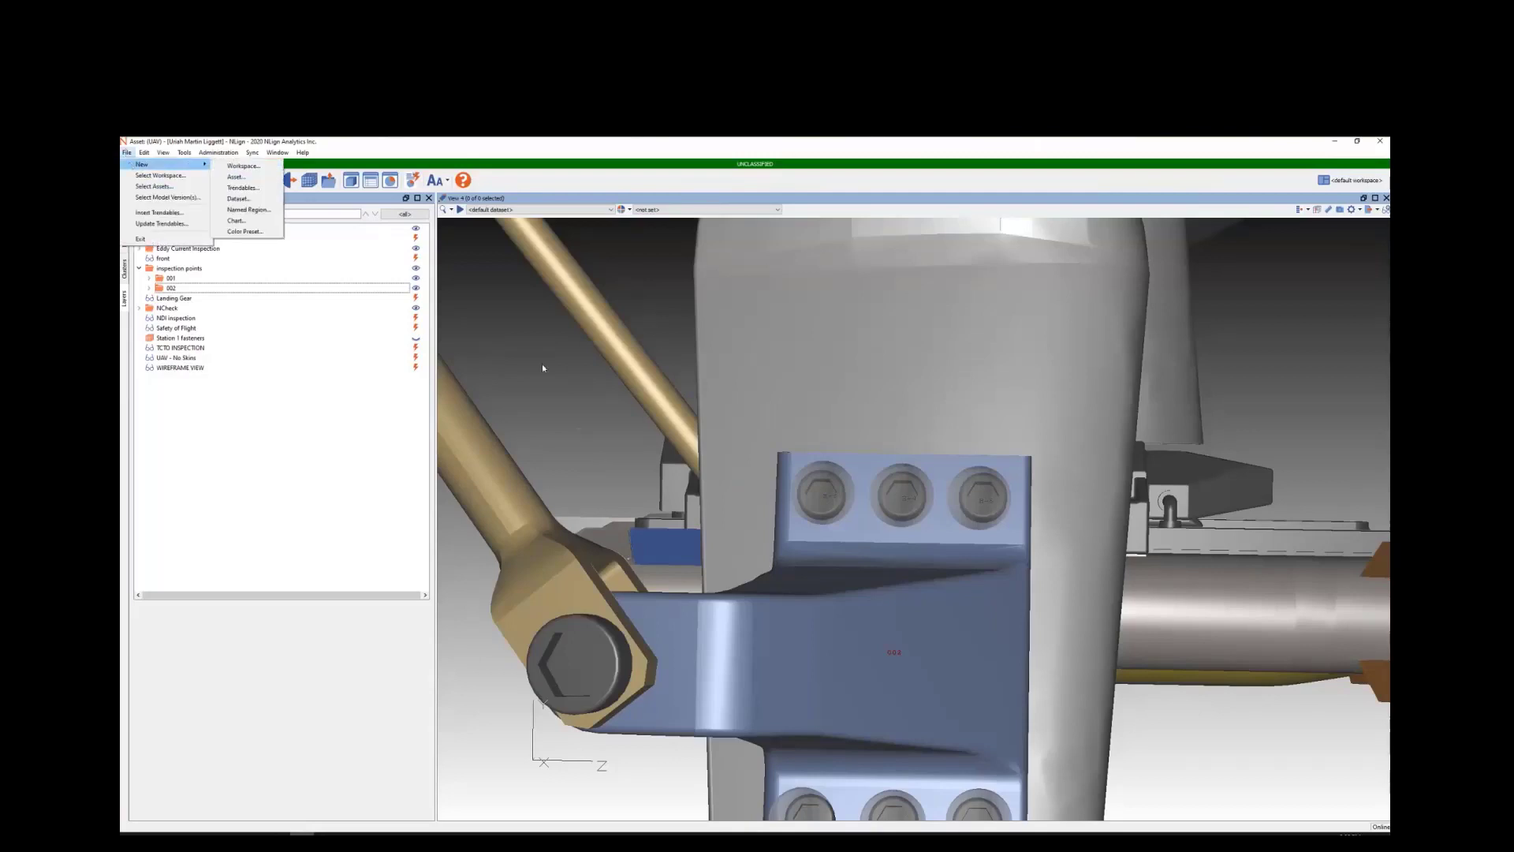
key(Escape)
key(Escape)
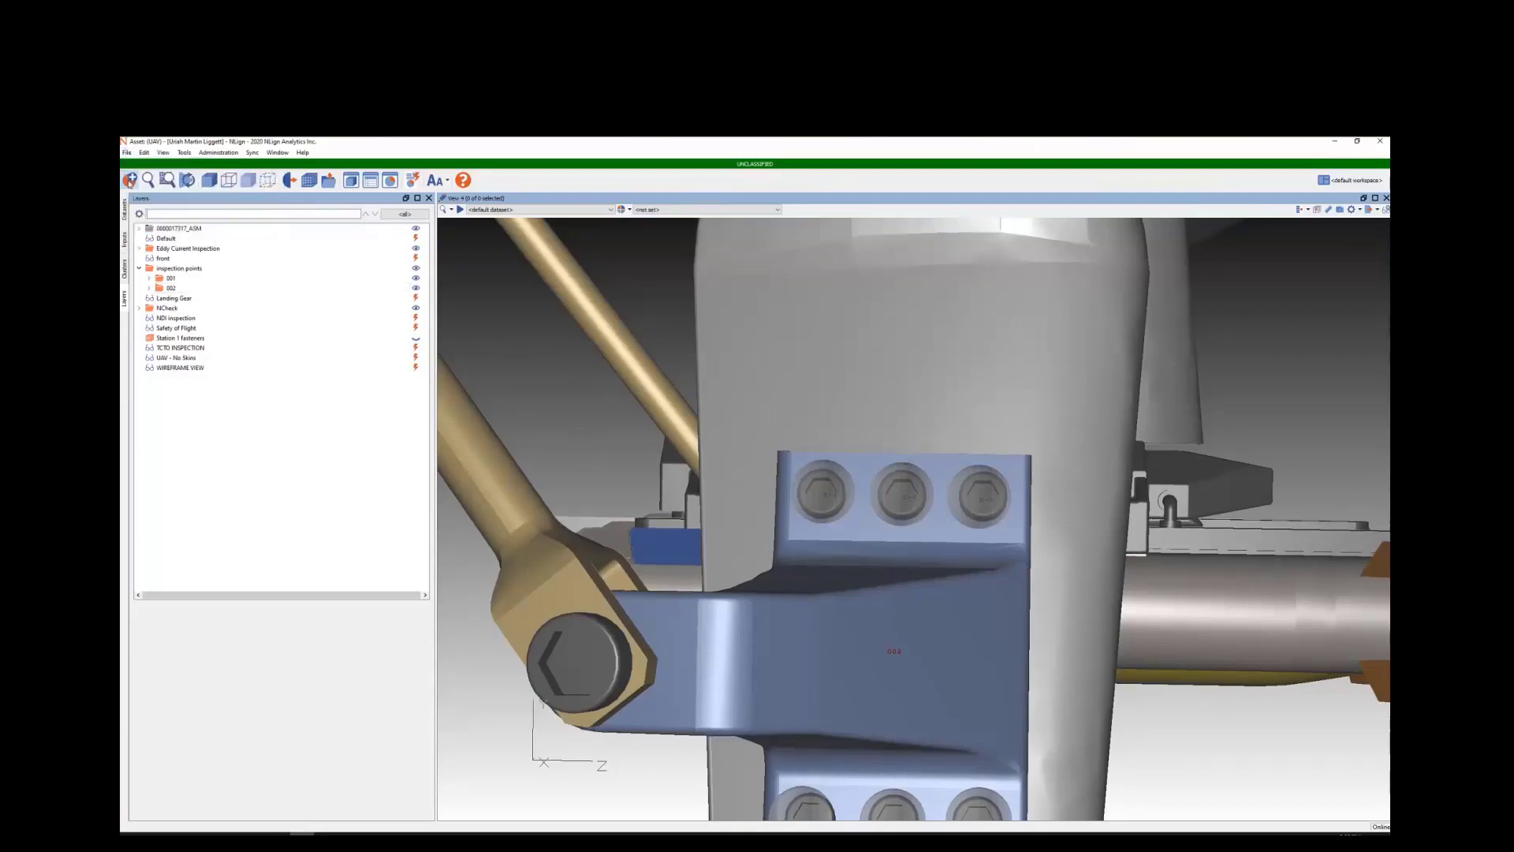
Step: Check which trendable types are offered for a new record, looking for Inspection, and dismiss the selection
click(130, 181)
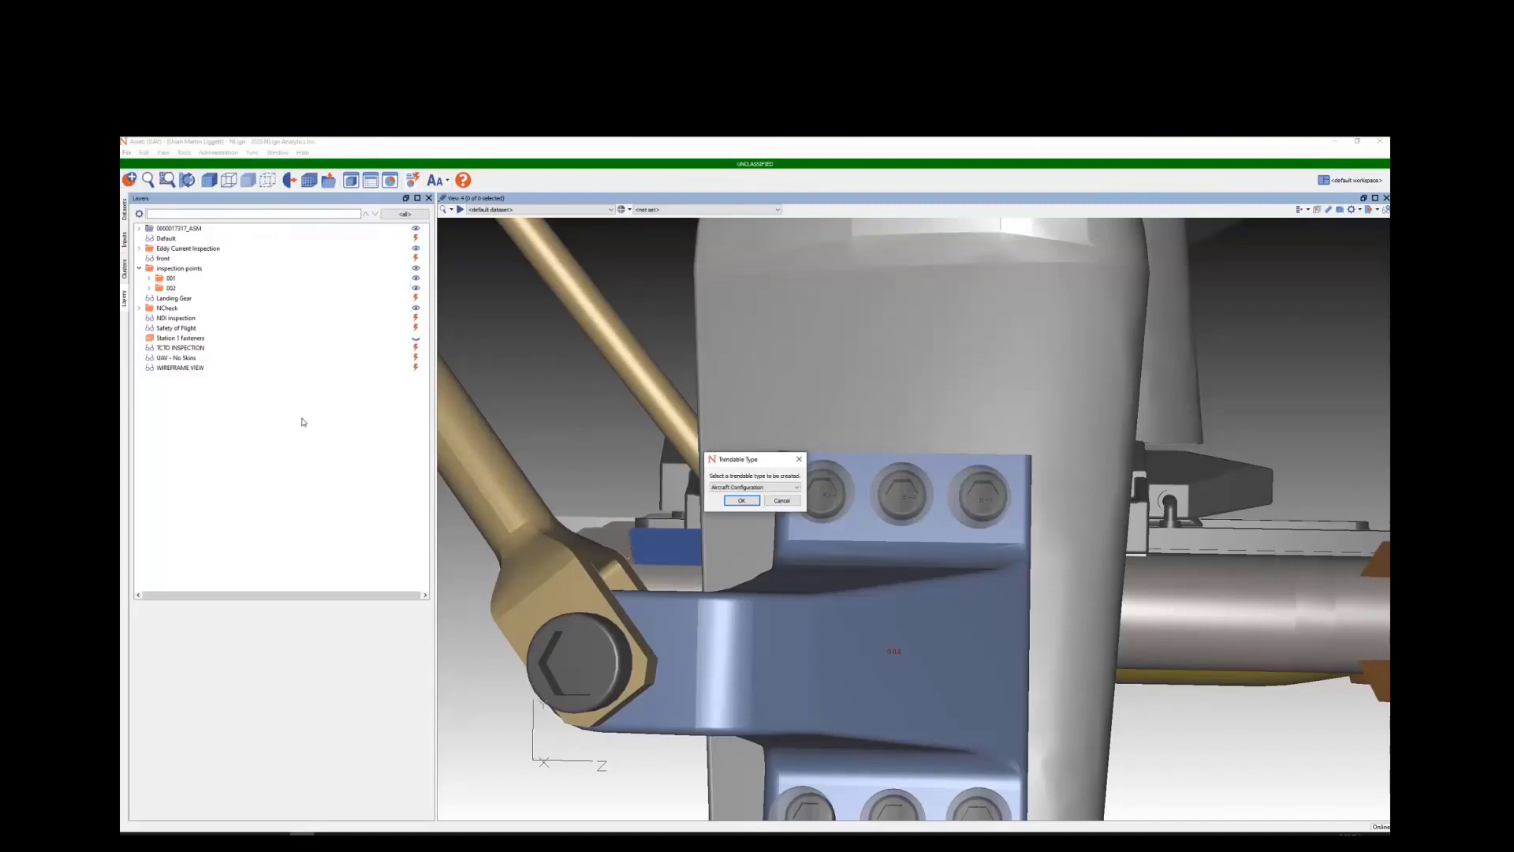
click(775, 491)
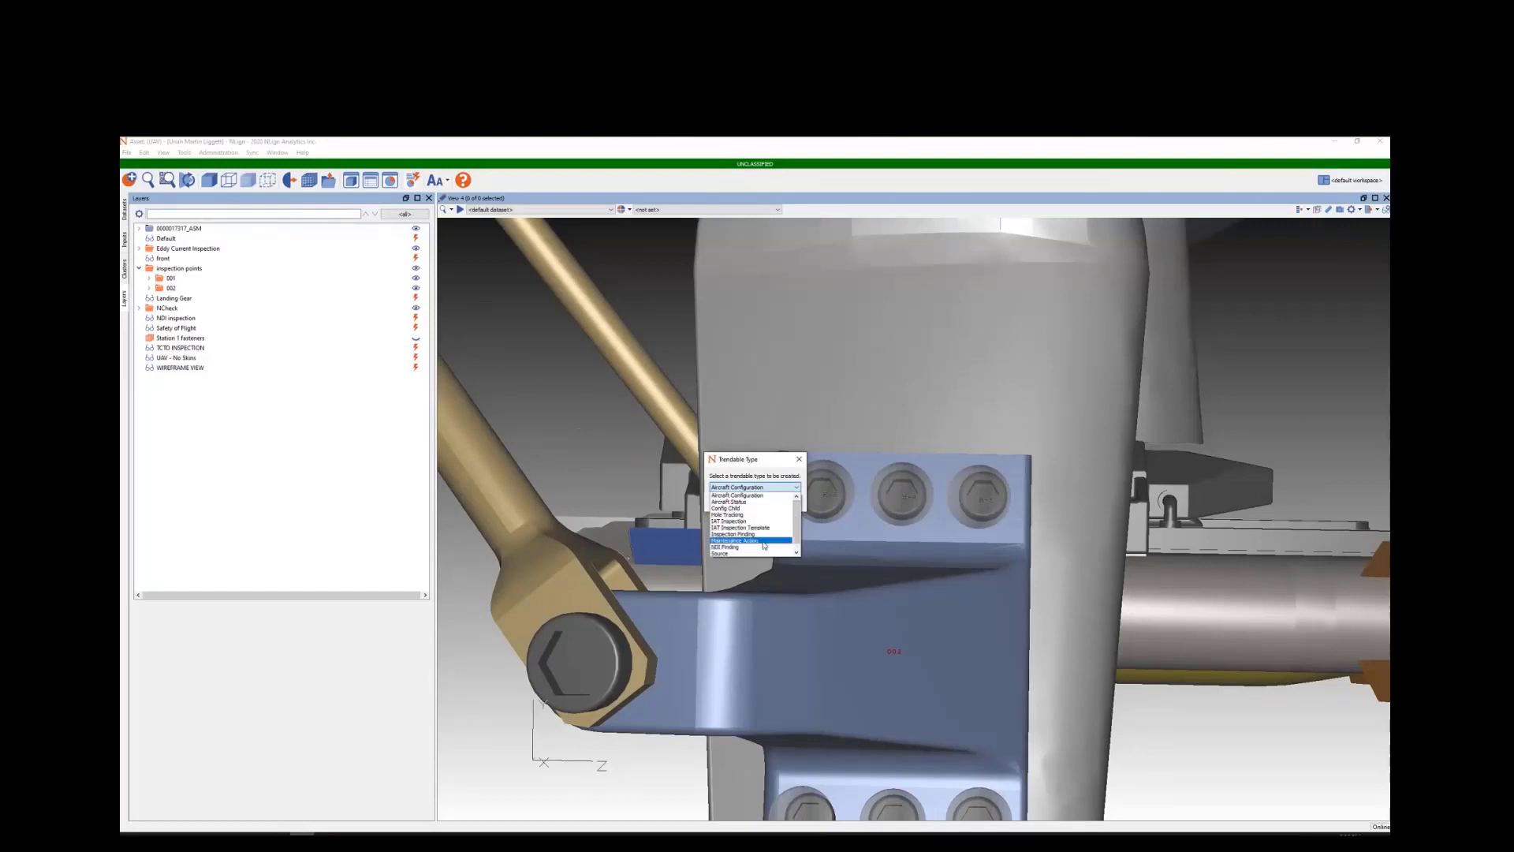
scroll(764, 544, down, 1)
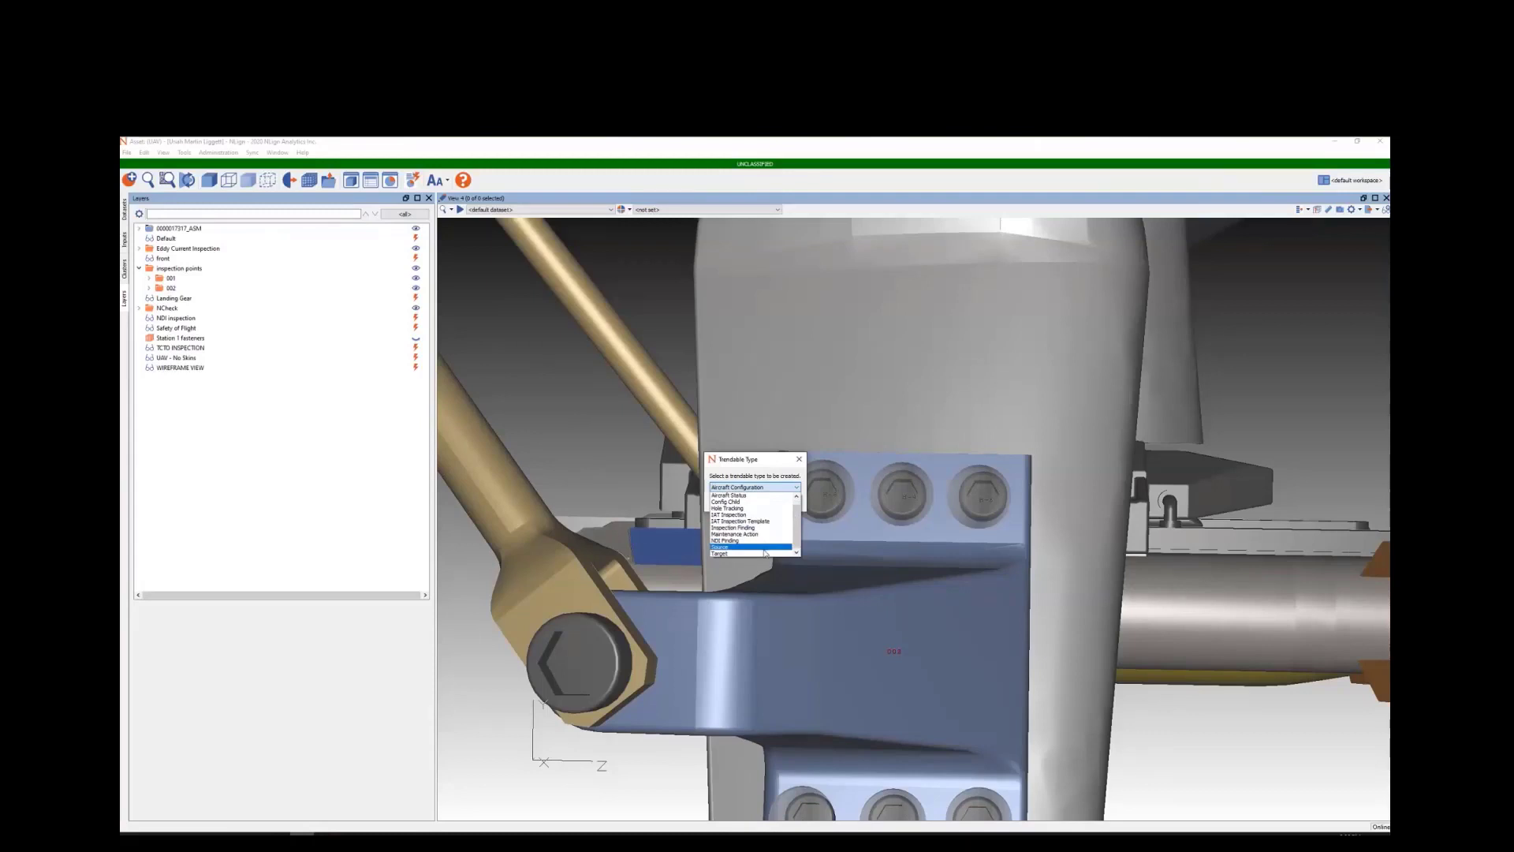
scroll(764, 553, up, 1)
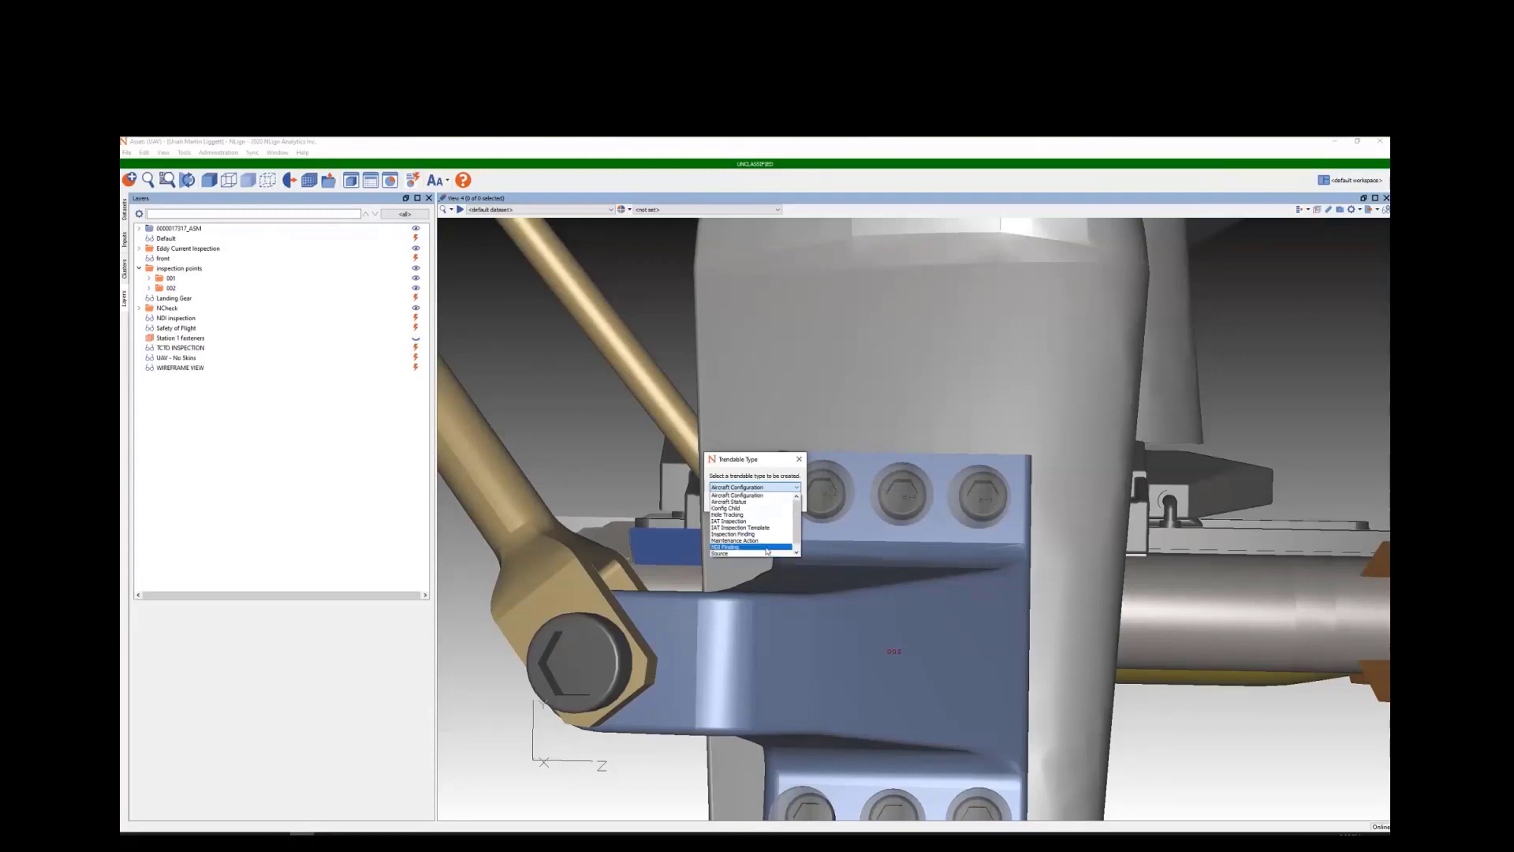
click(763, 480)
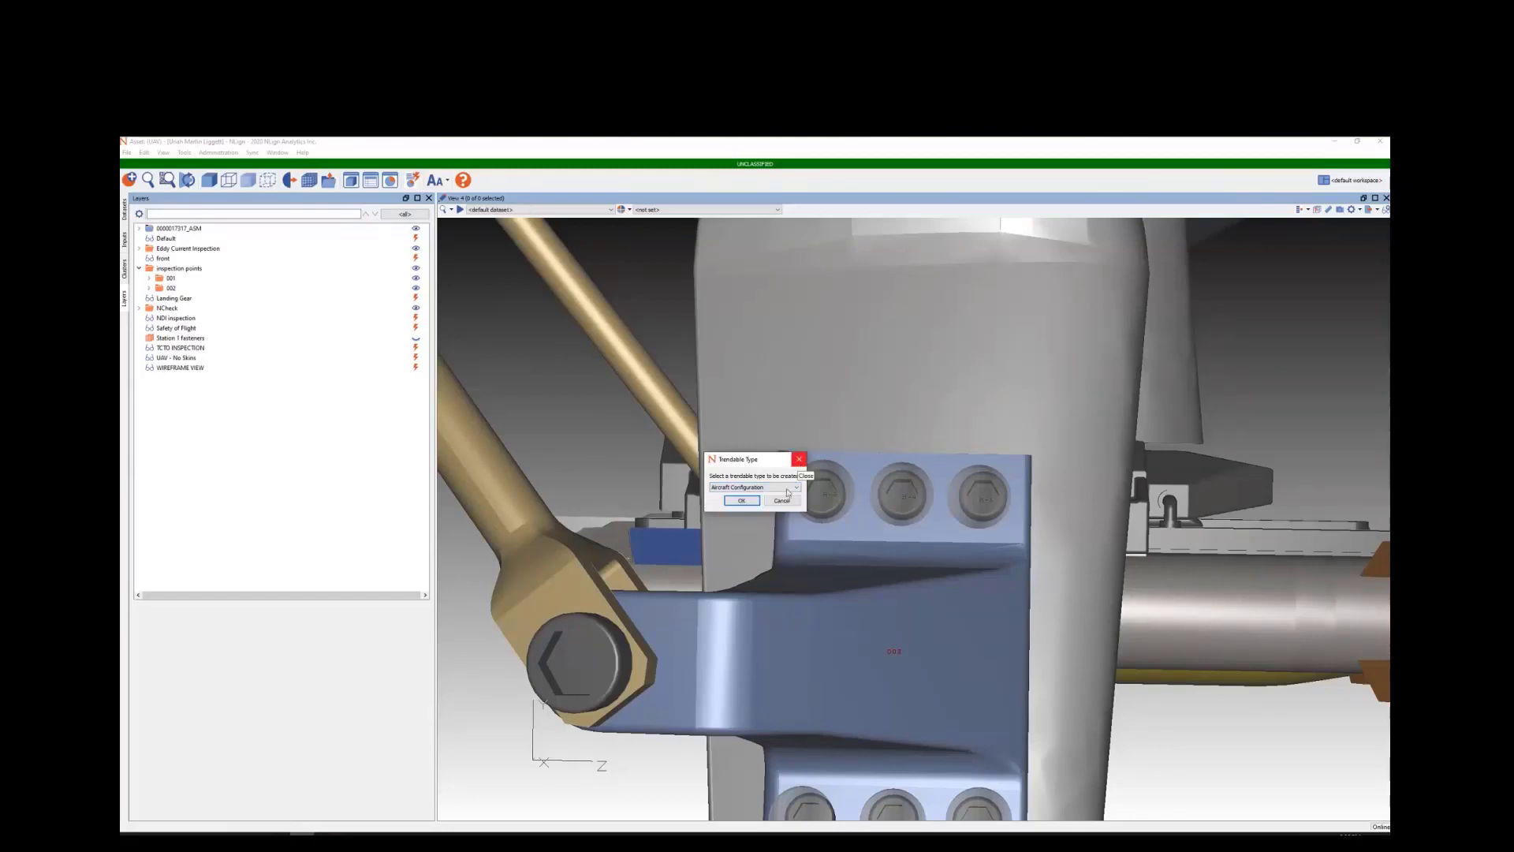
click(788, 487)
drag(797, 509, 798, 525)
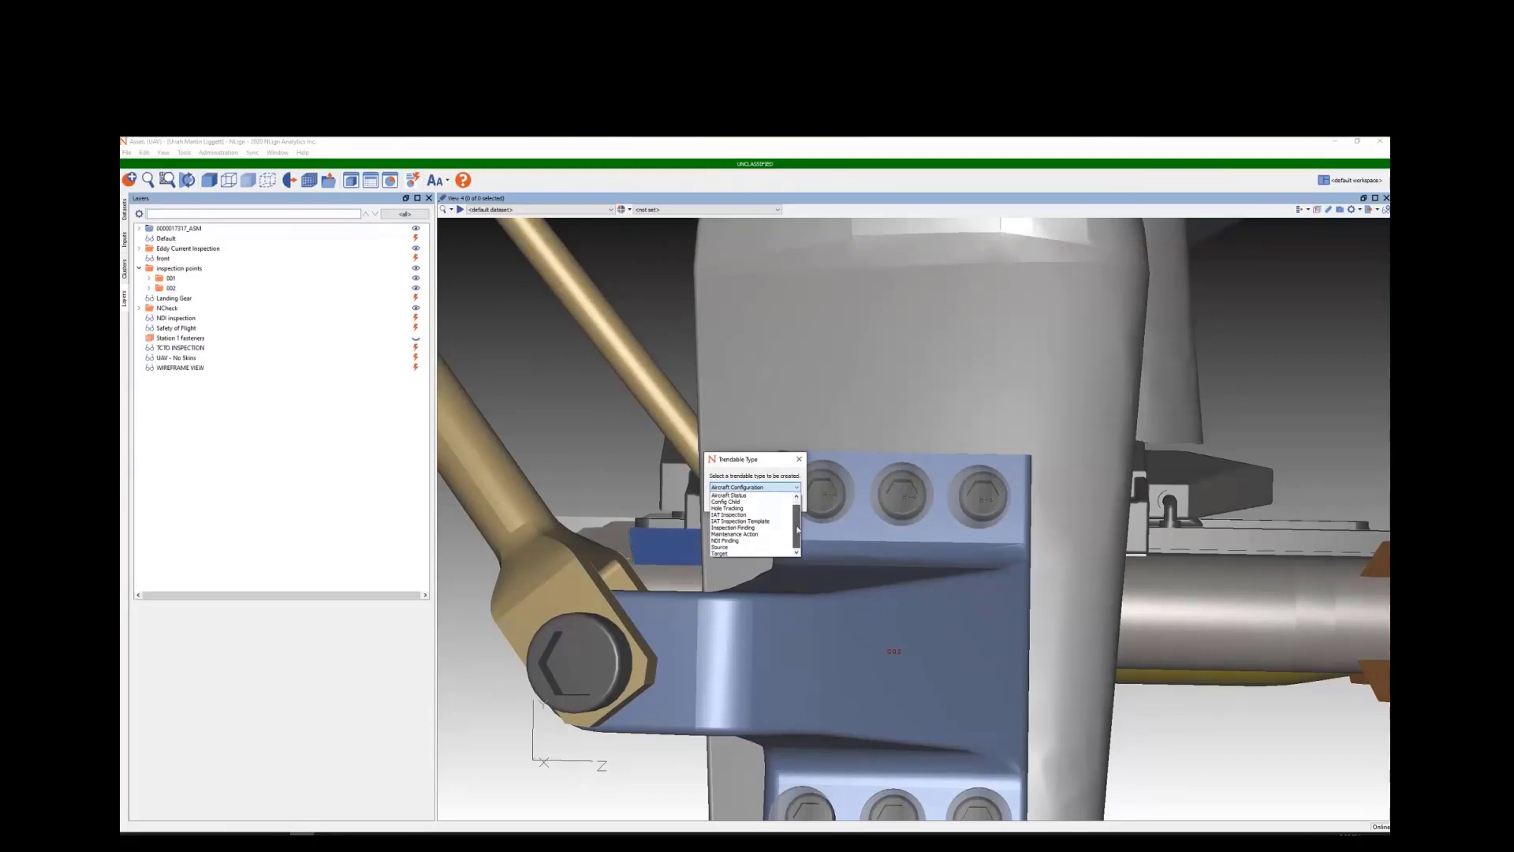
click(799, 459)
click(799, 459)
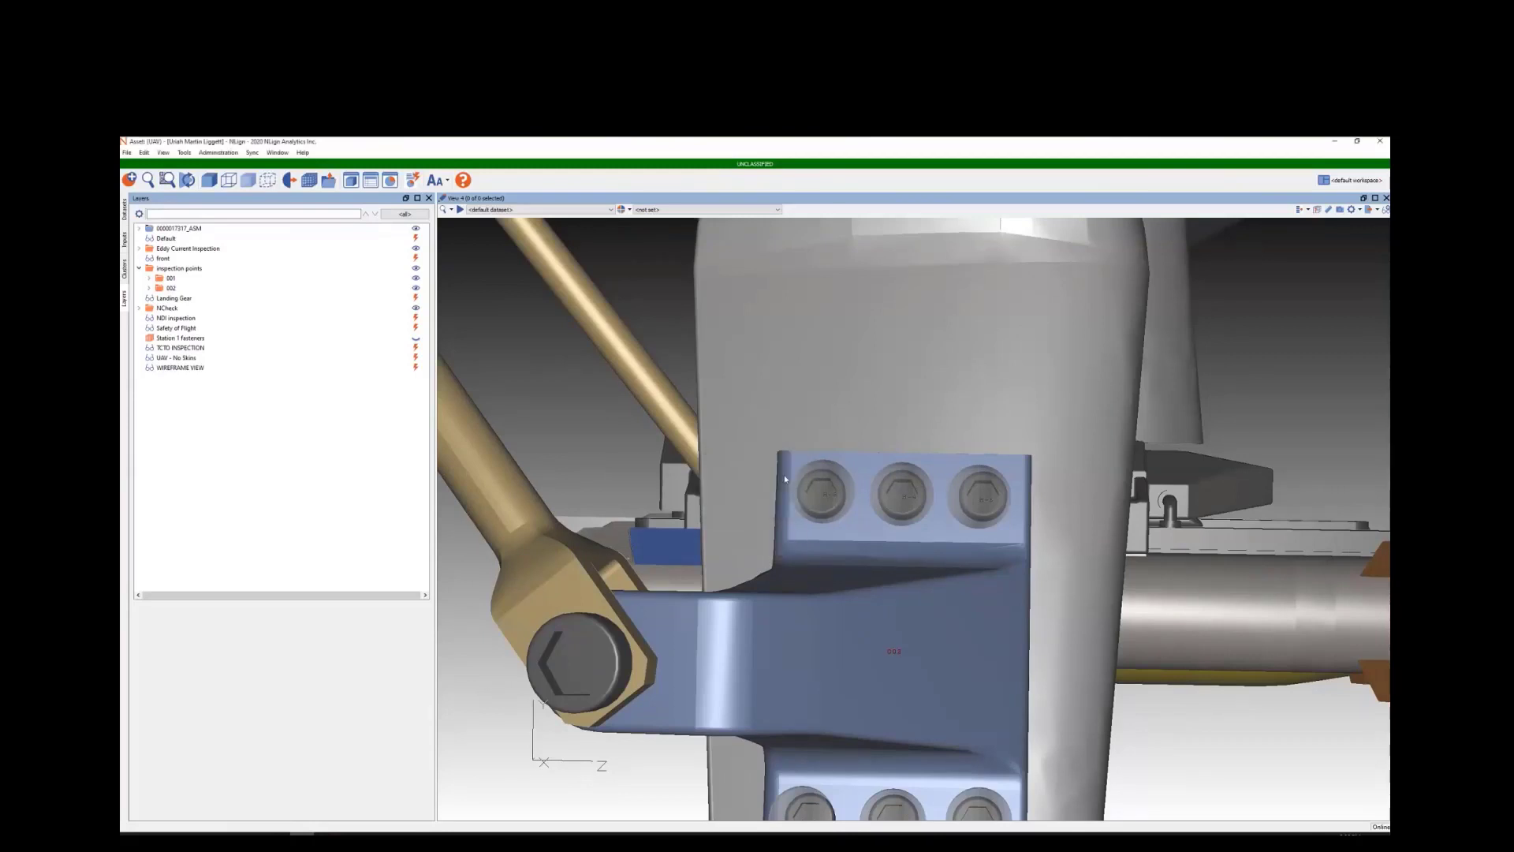
Step: Examine the UAV Engineering user group's permissions filtered by "inspection", then close security management without saving
click(220, 153)
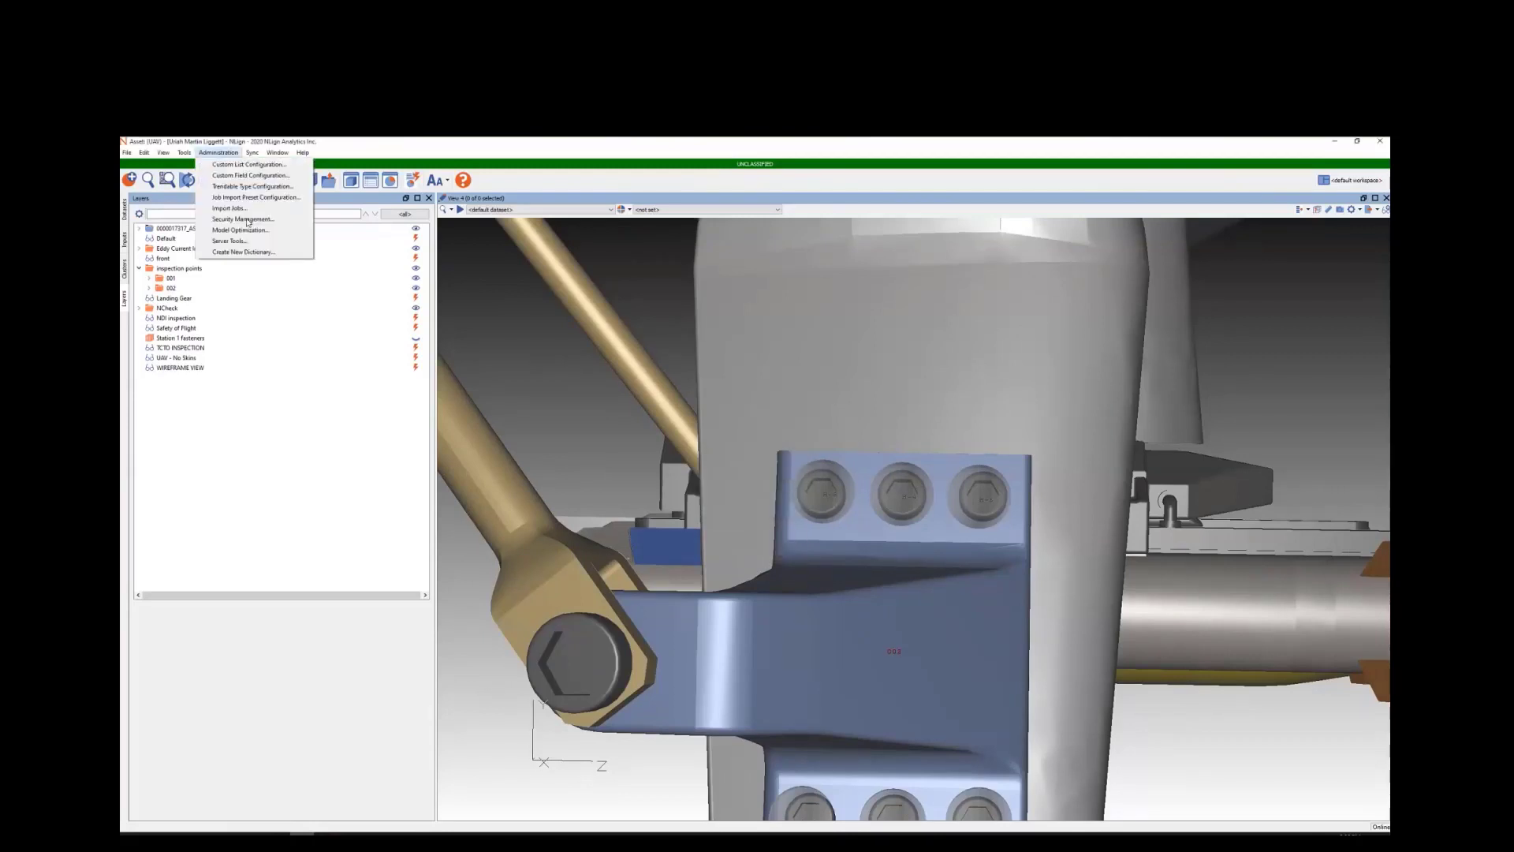
click(252, 220)
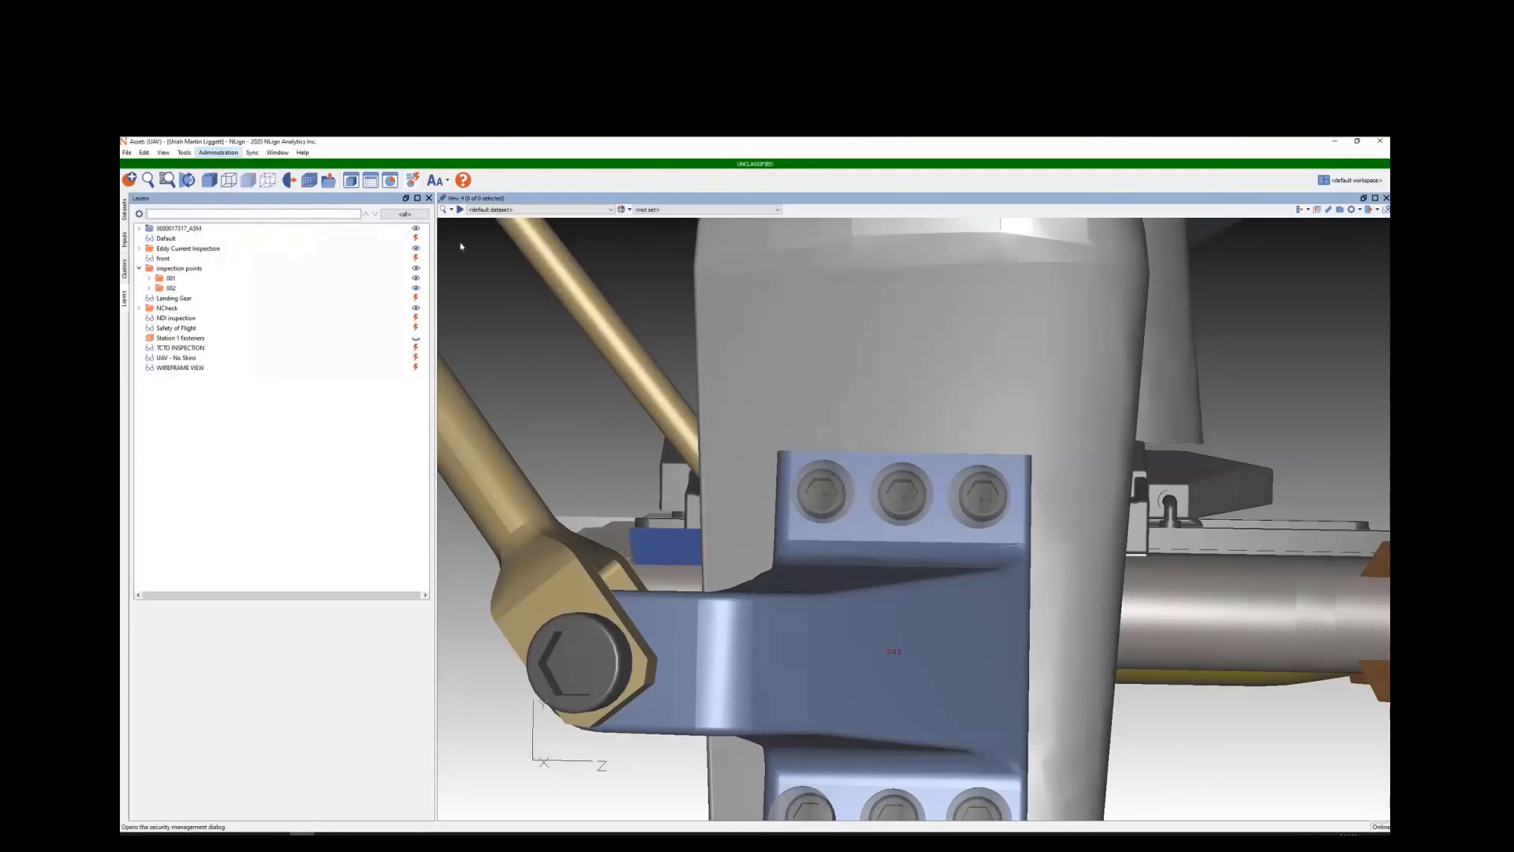
click(655, 391)
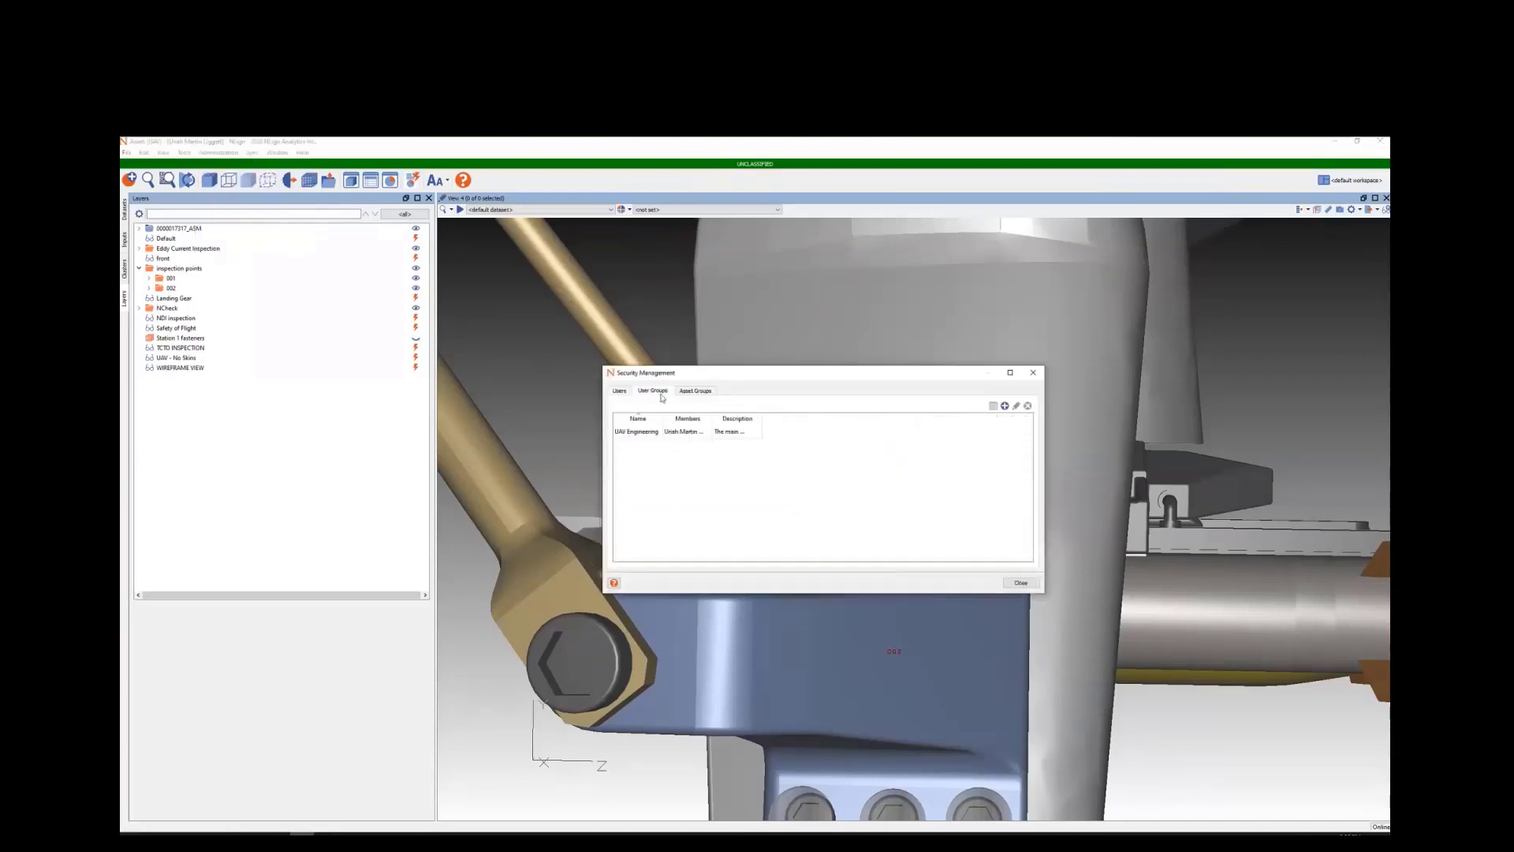
double_click(704, 434)
click(527, 347)
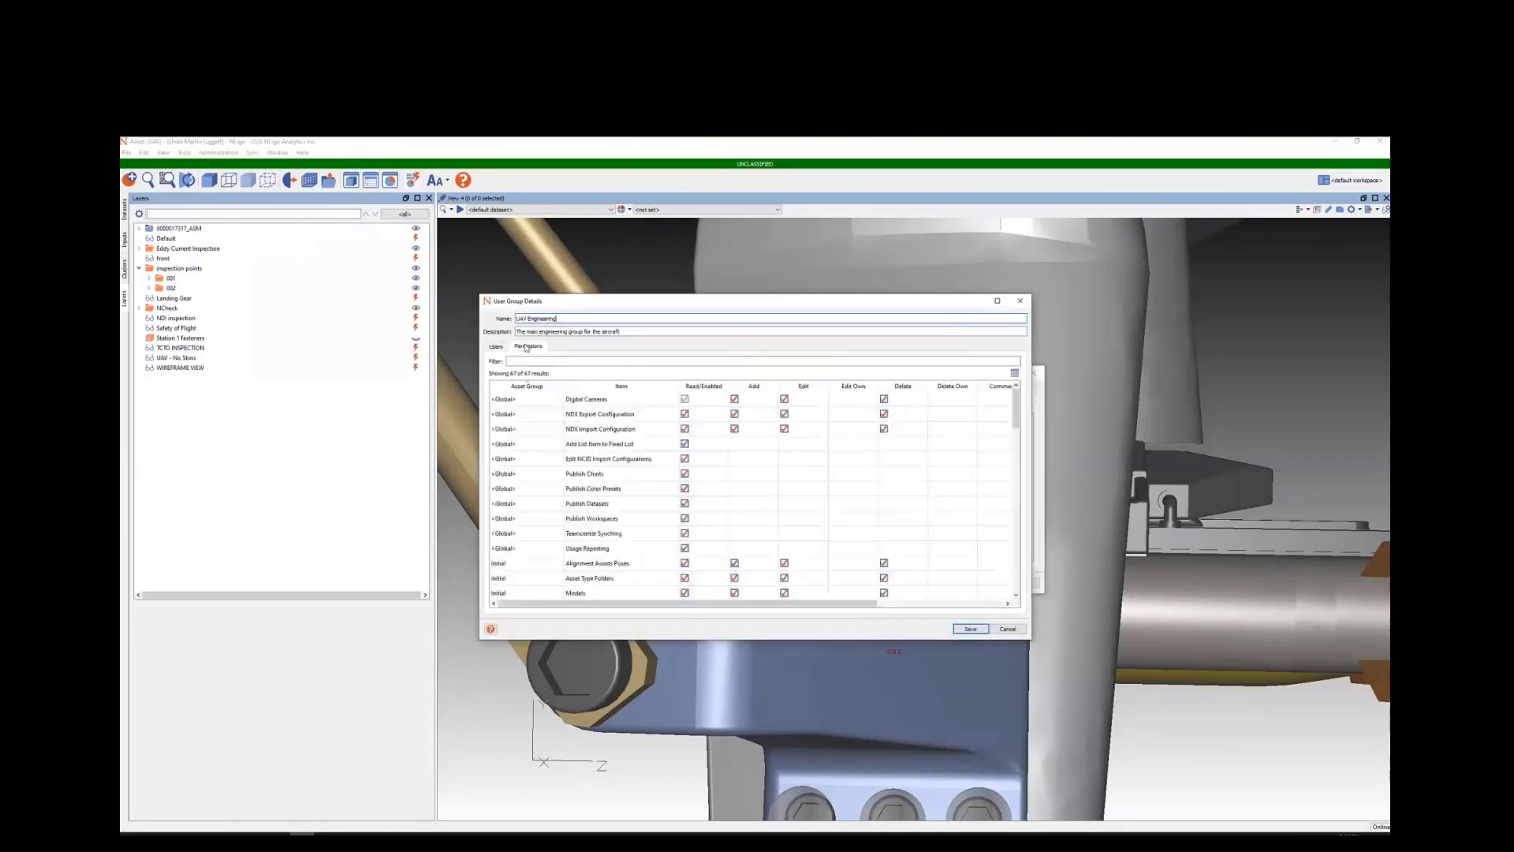
scroll(906, 500, down, 15)
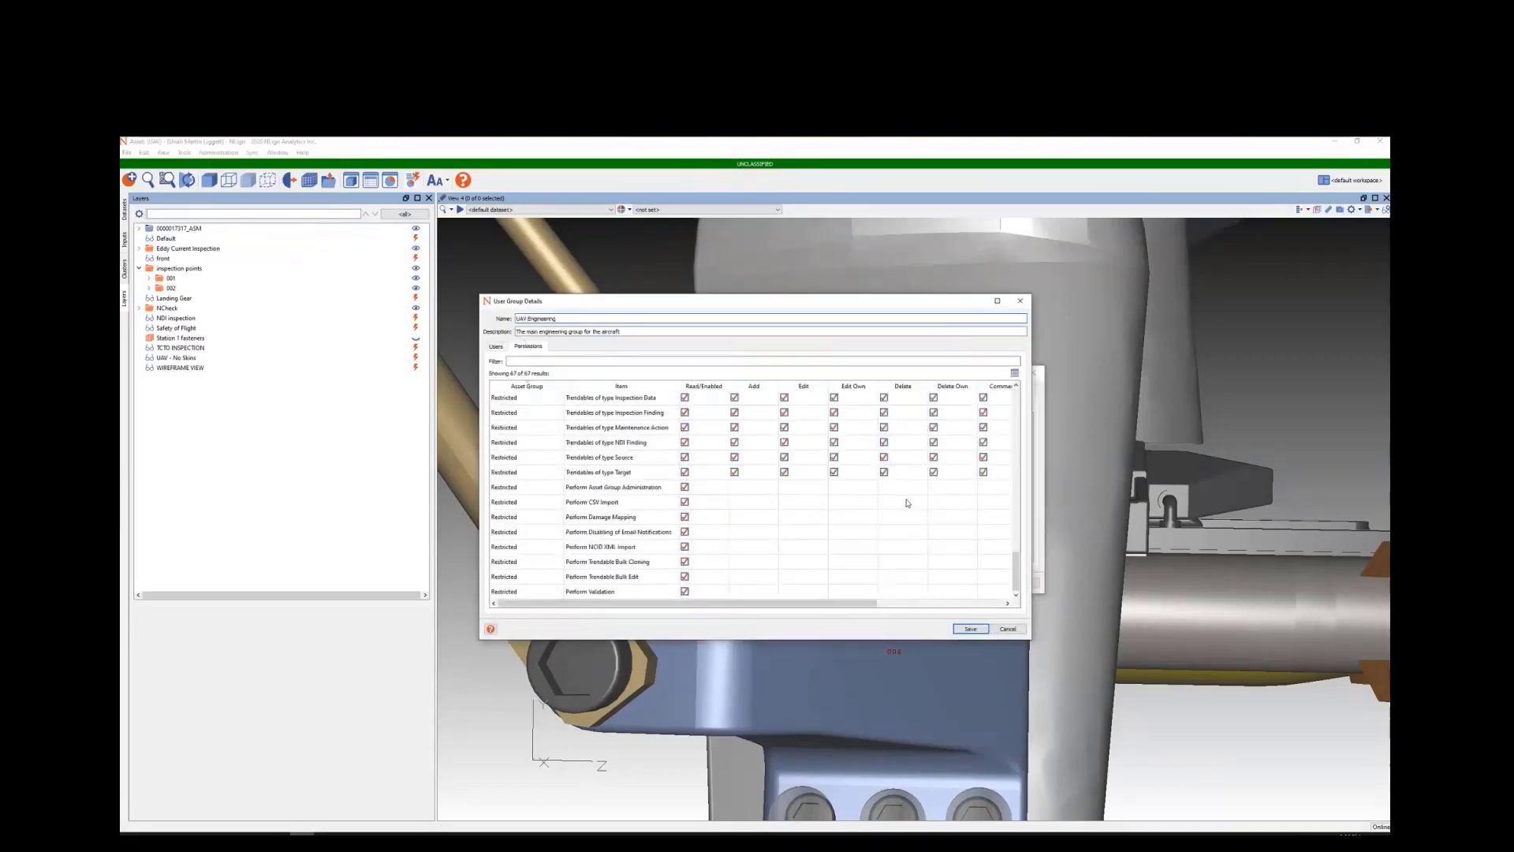
click(607, 360)
text(inspection)
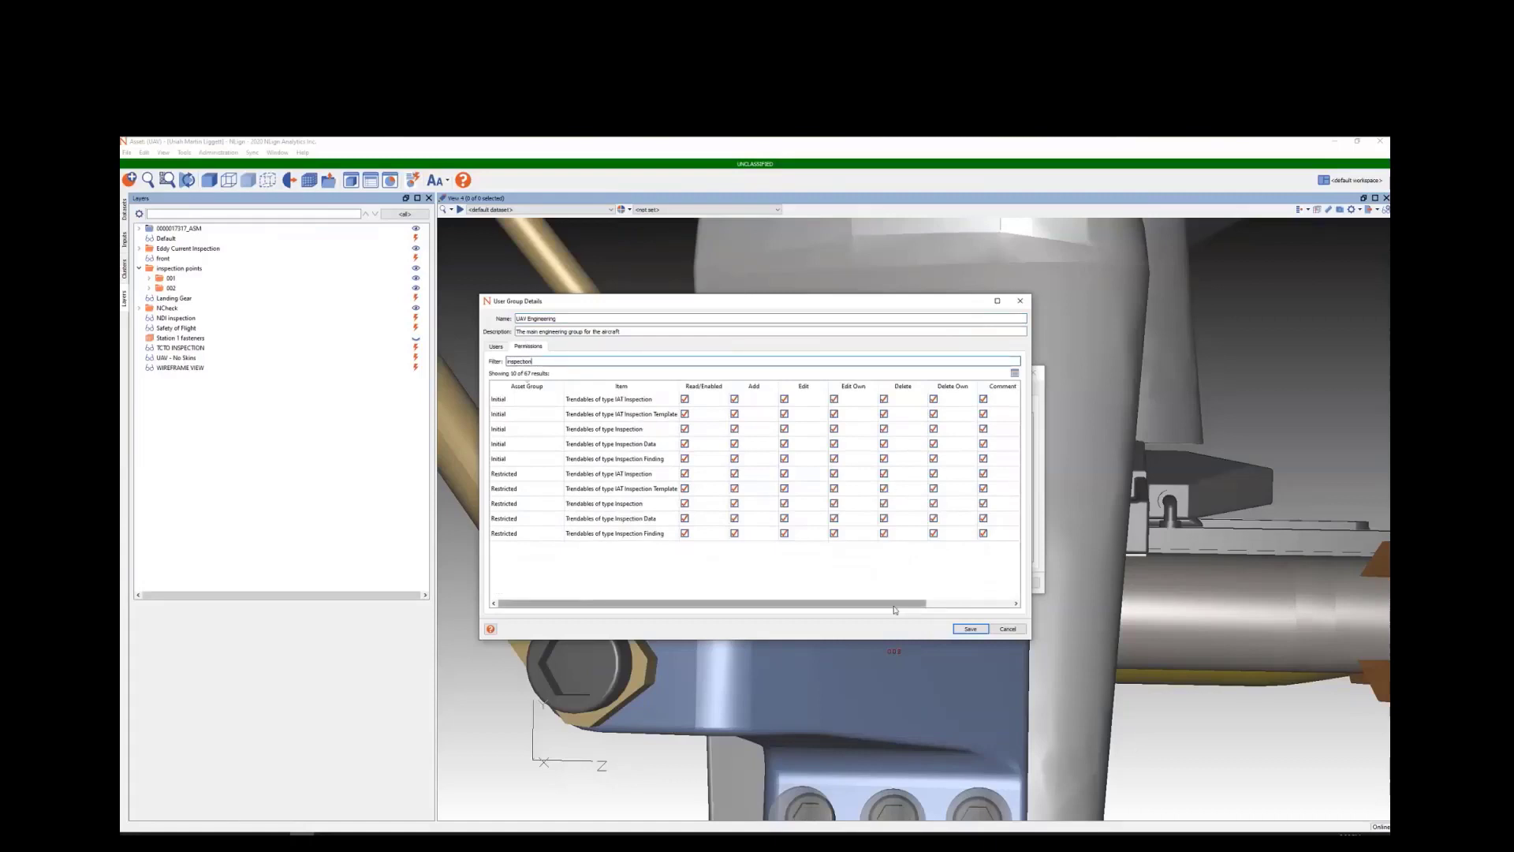
mouse_move(895, 609)
mouse_down()
mouse_move(986, 607)
mouse_move(895, 607)
mouse_up()
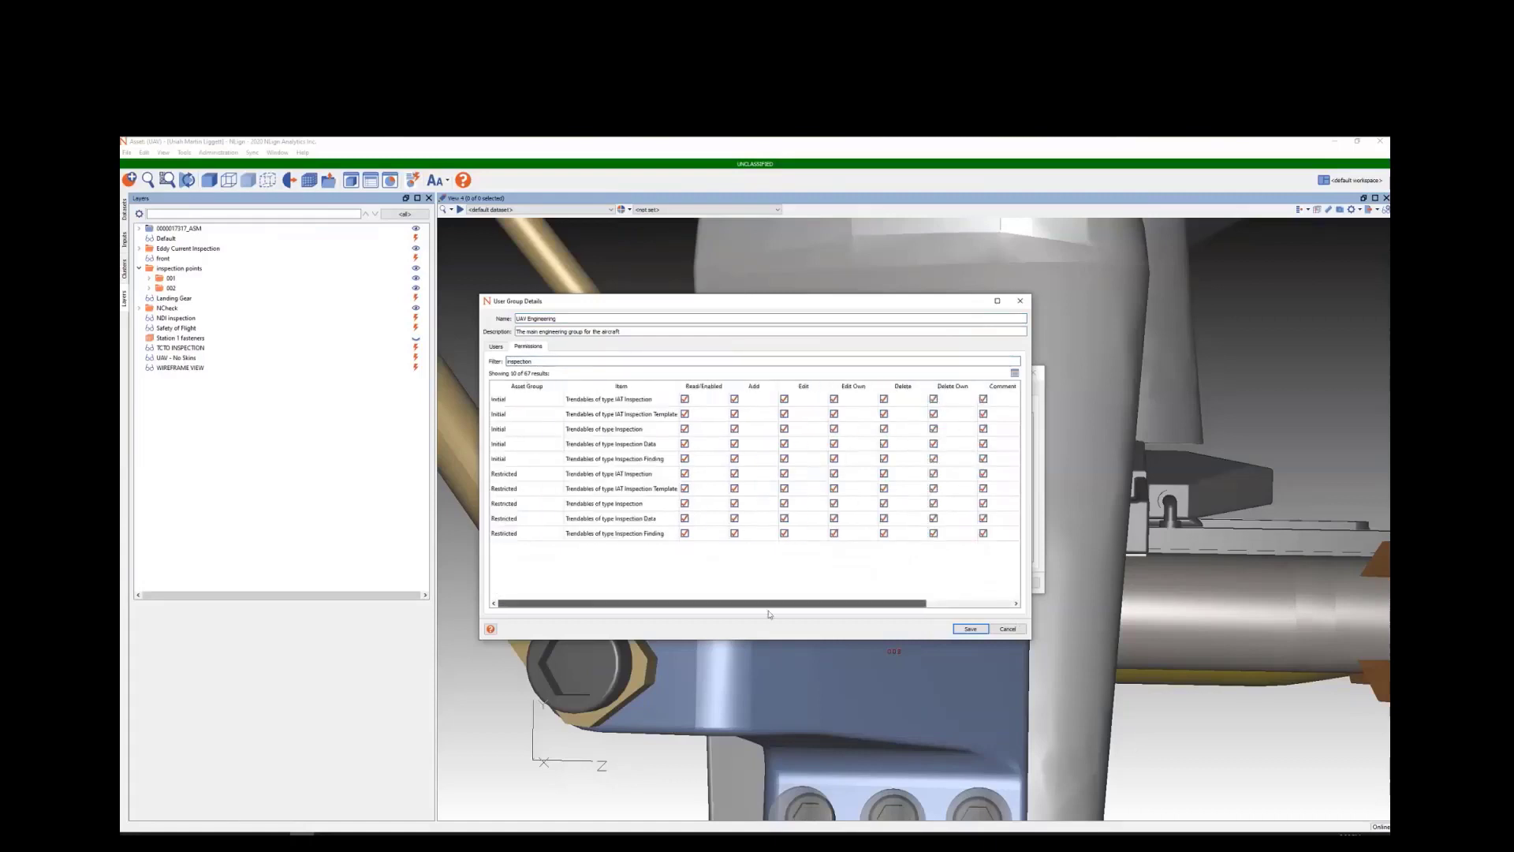
click(1011, 630)
click(1020, 583)
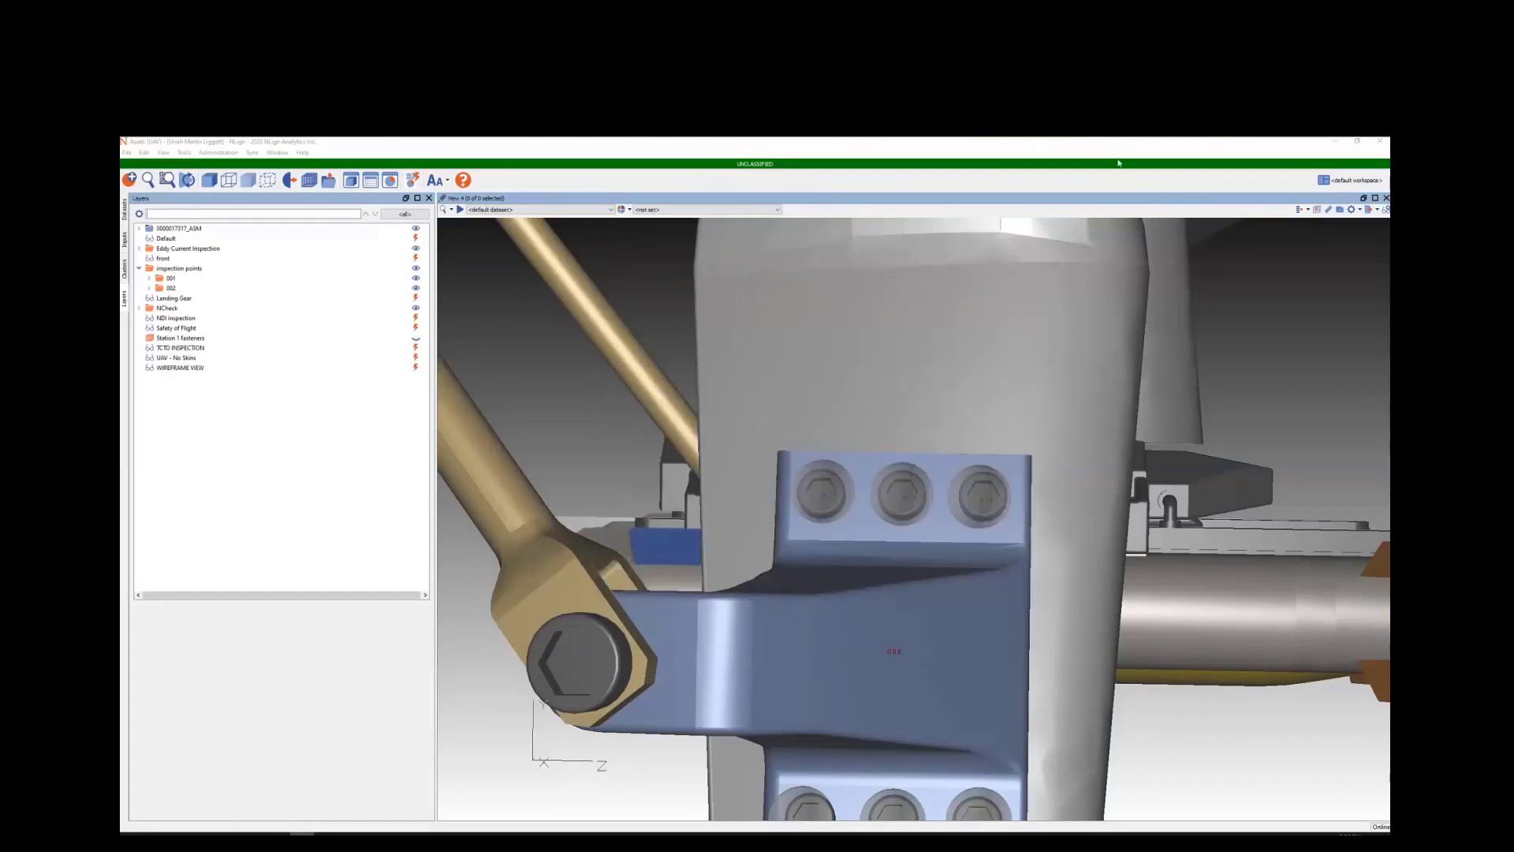
Step: Close NLign and launch it again, accepting the system usage notice
click(1357, 140)
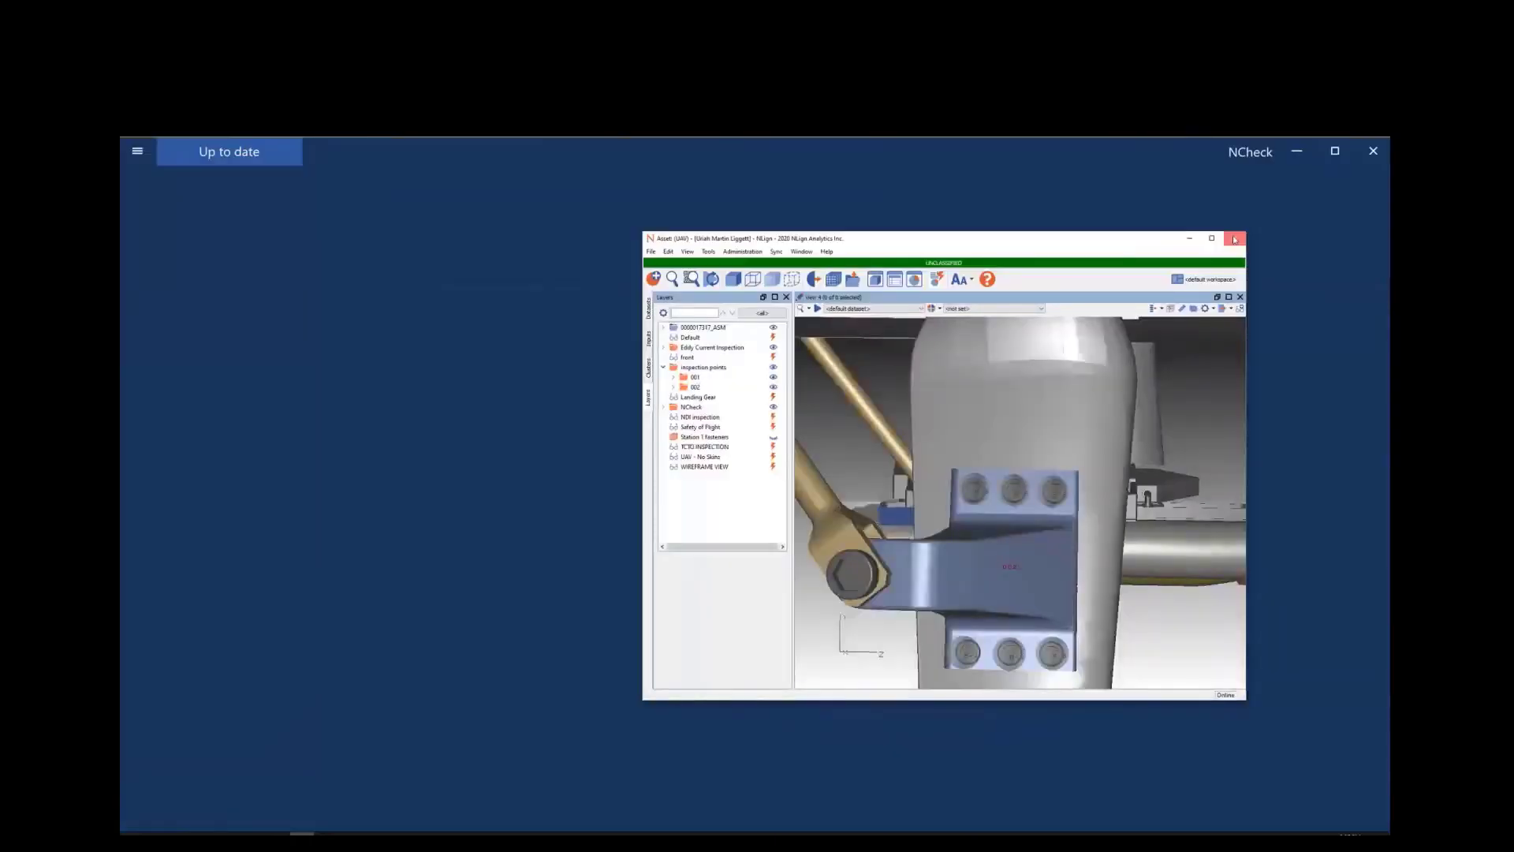
click(1235, 239)
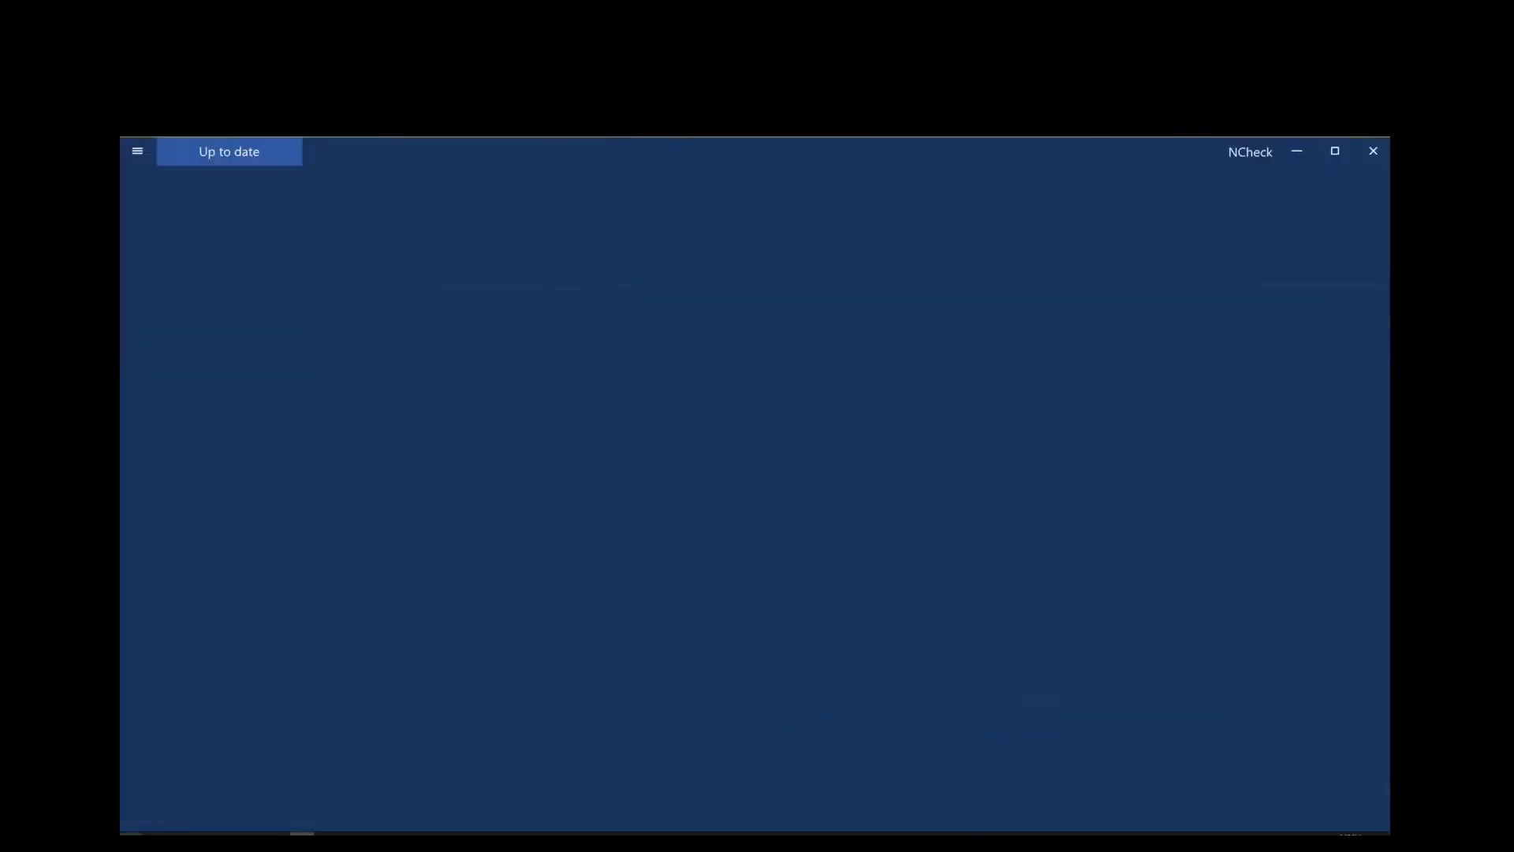
click(130, 827)
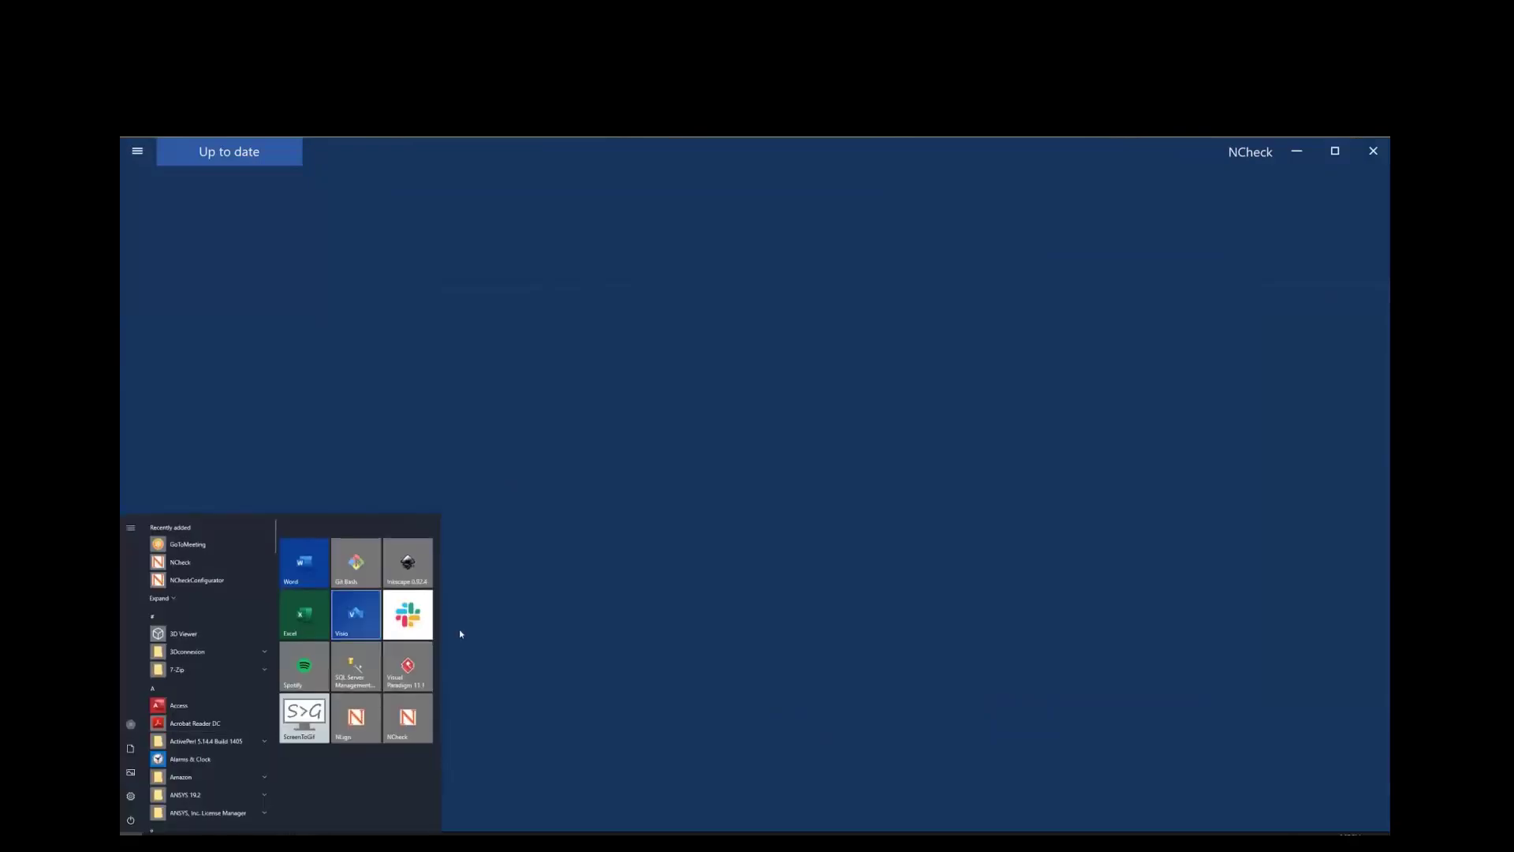
click(357, 719)
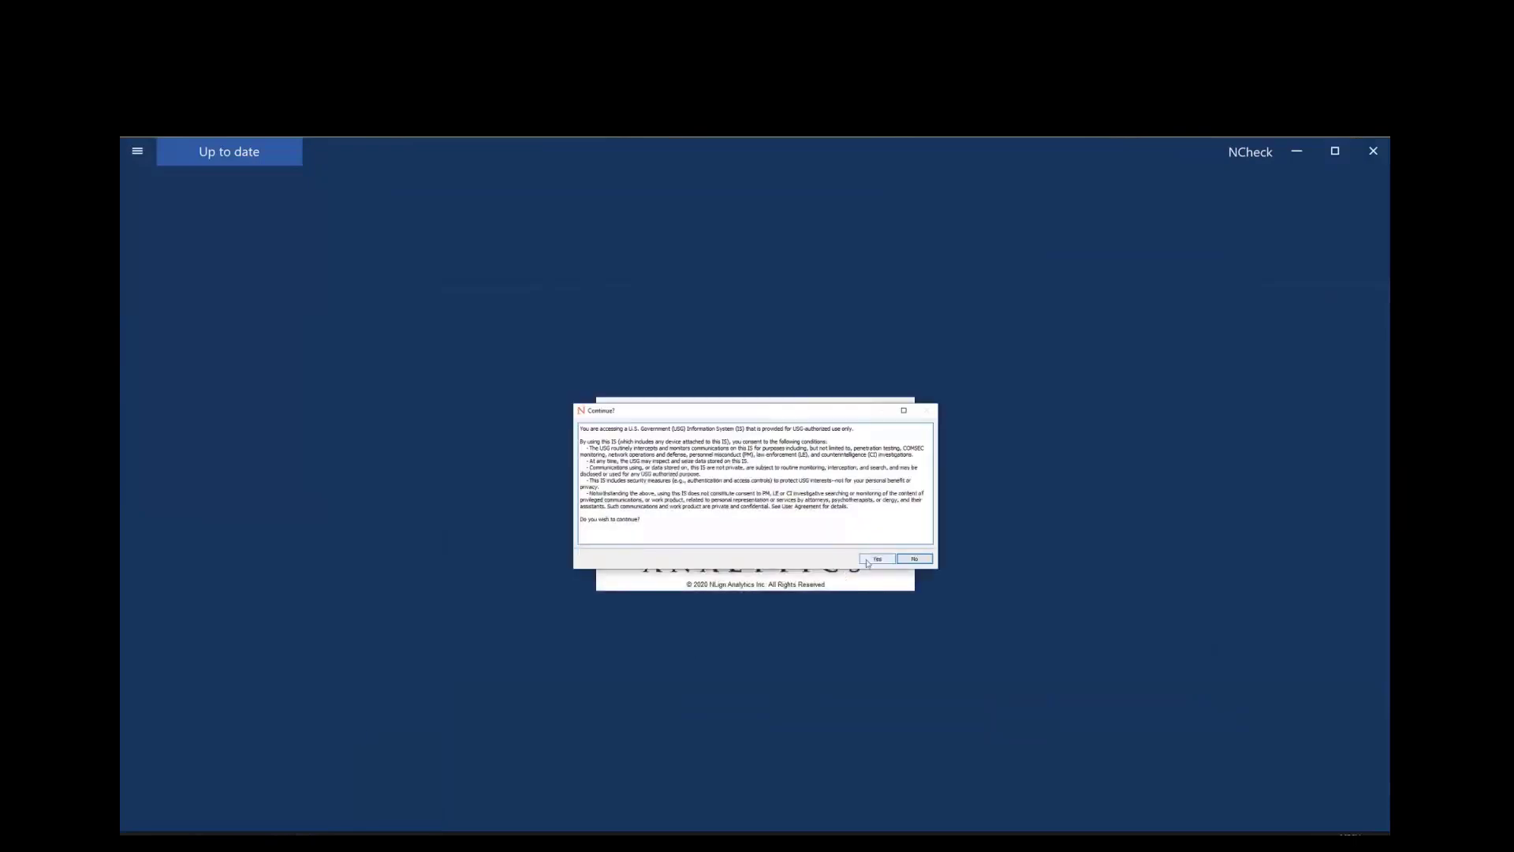
click(877, 559)
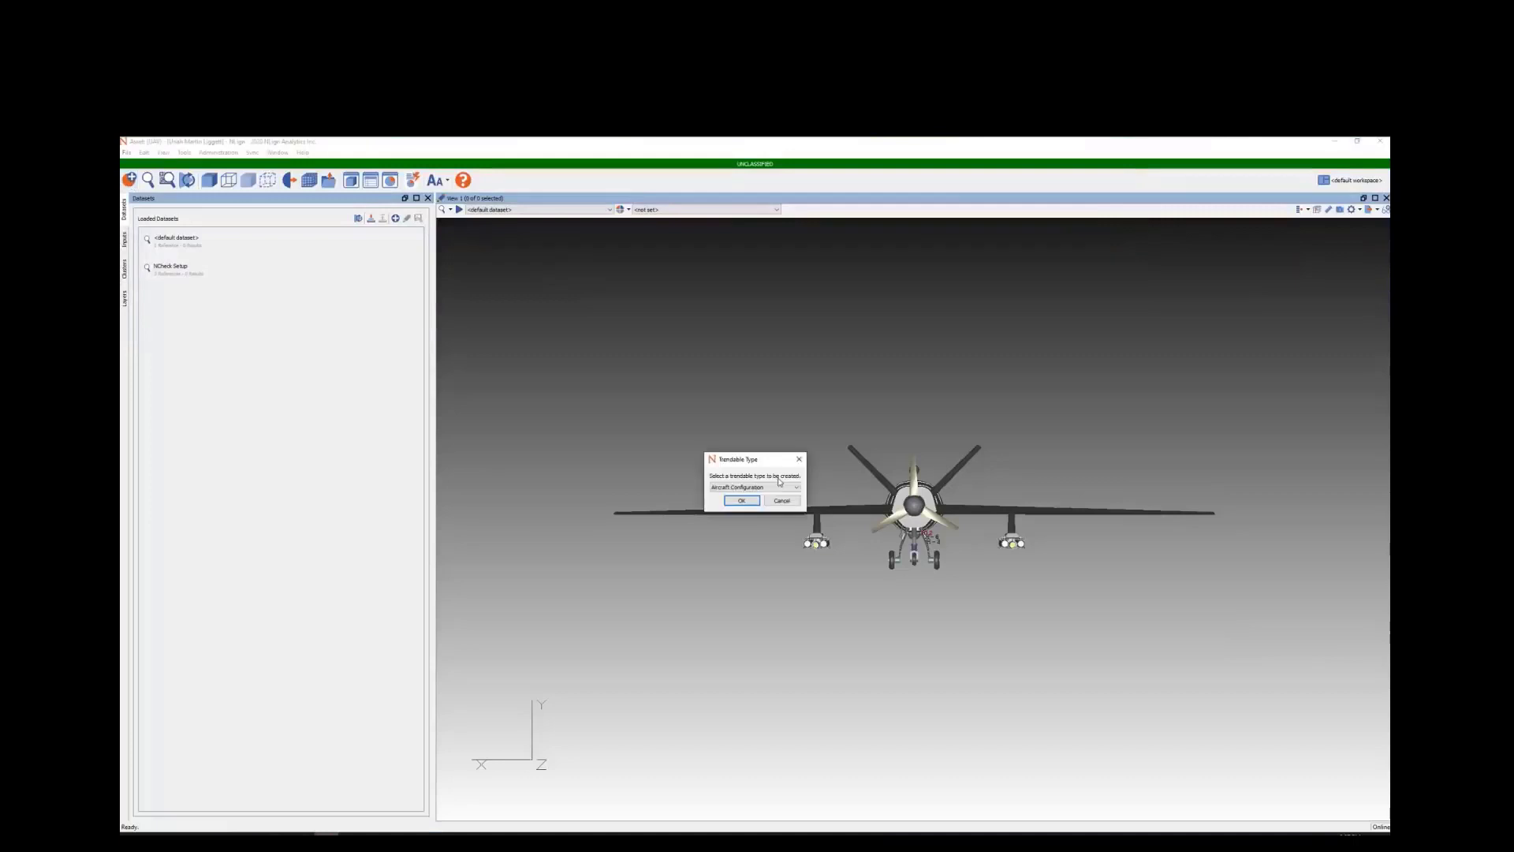
Step: Create a new Inspection trendable and open the asset folder selection for its job views folder
click(779, 488)
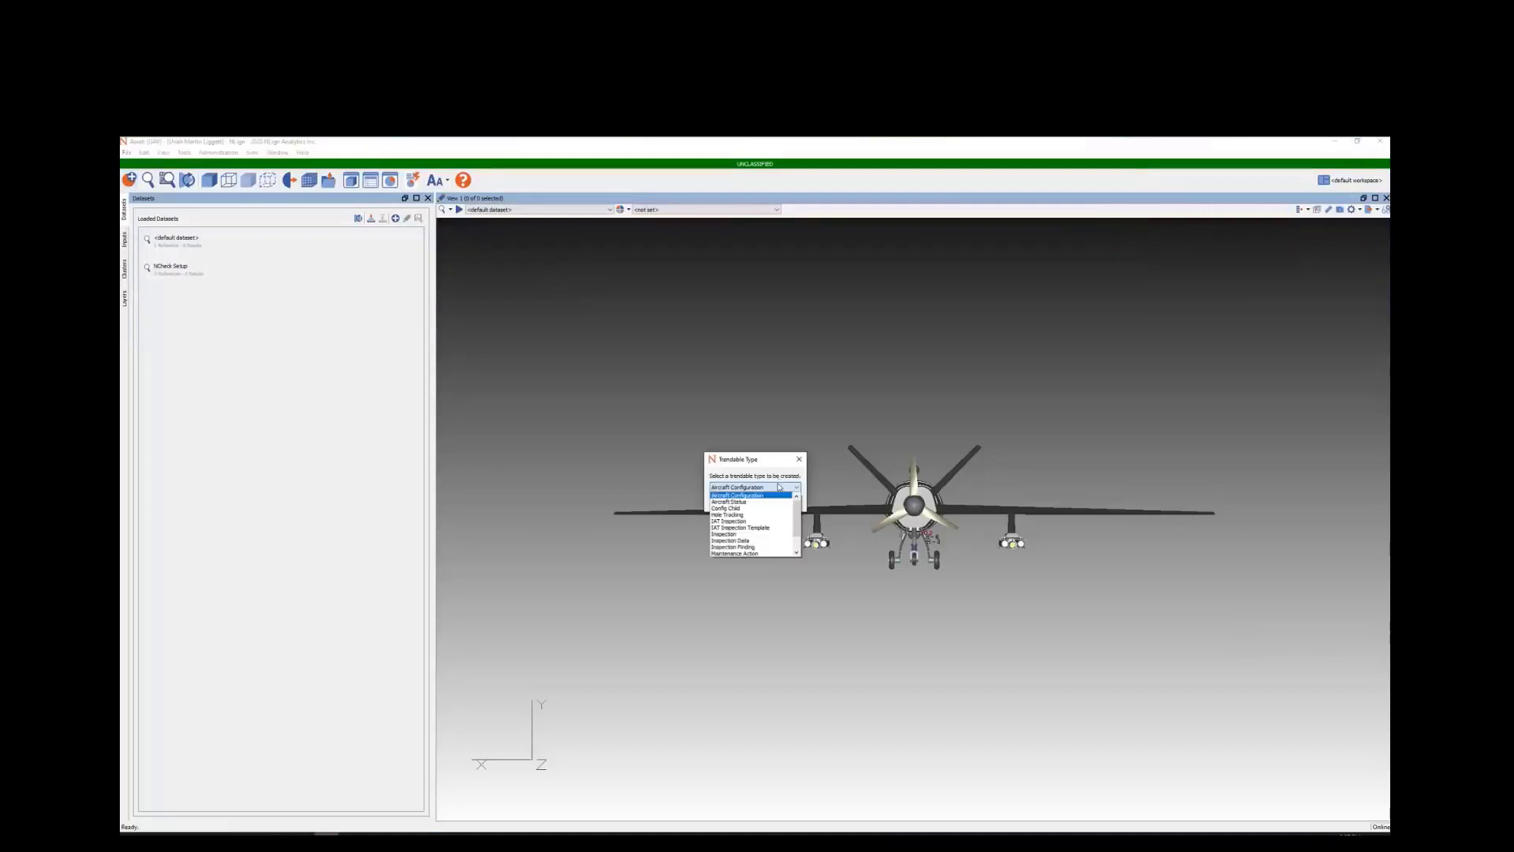
click(741, 534)
click(743, 505)
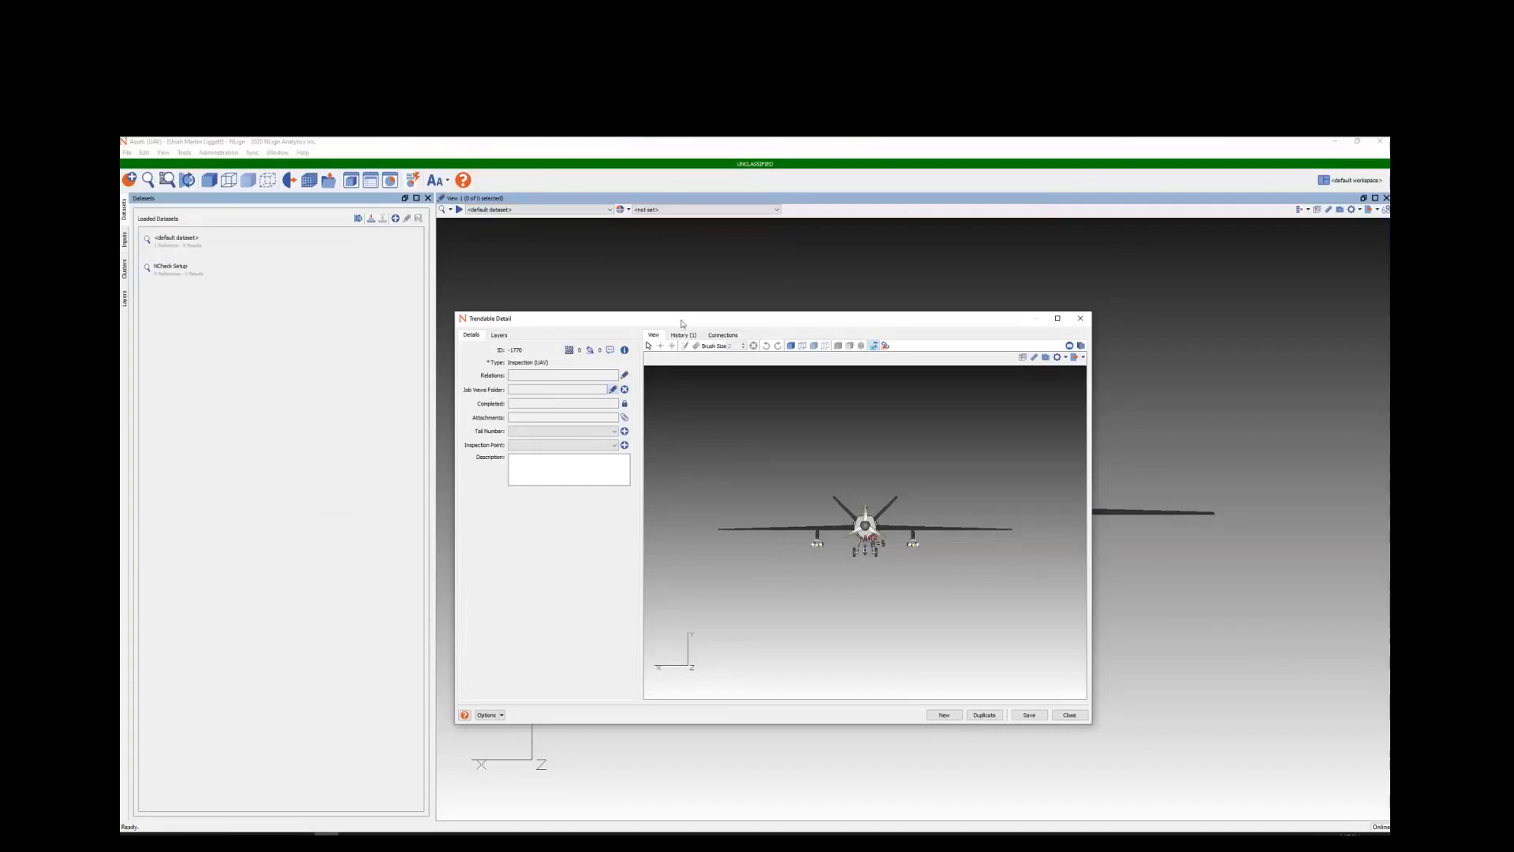
click(595, 379)
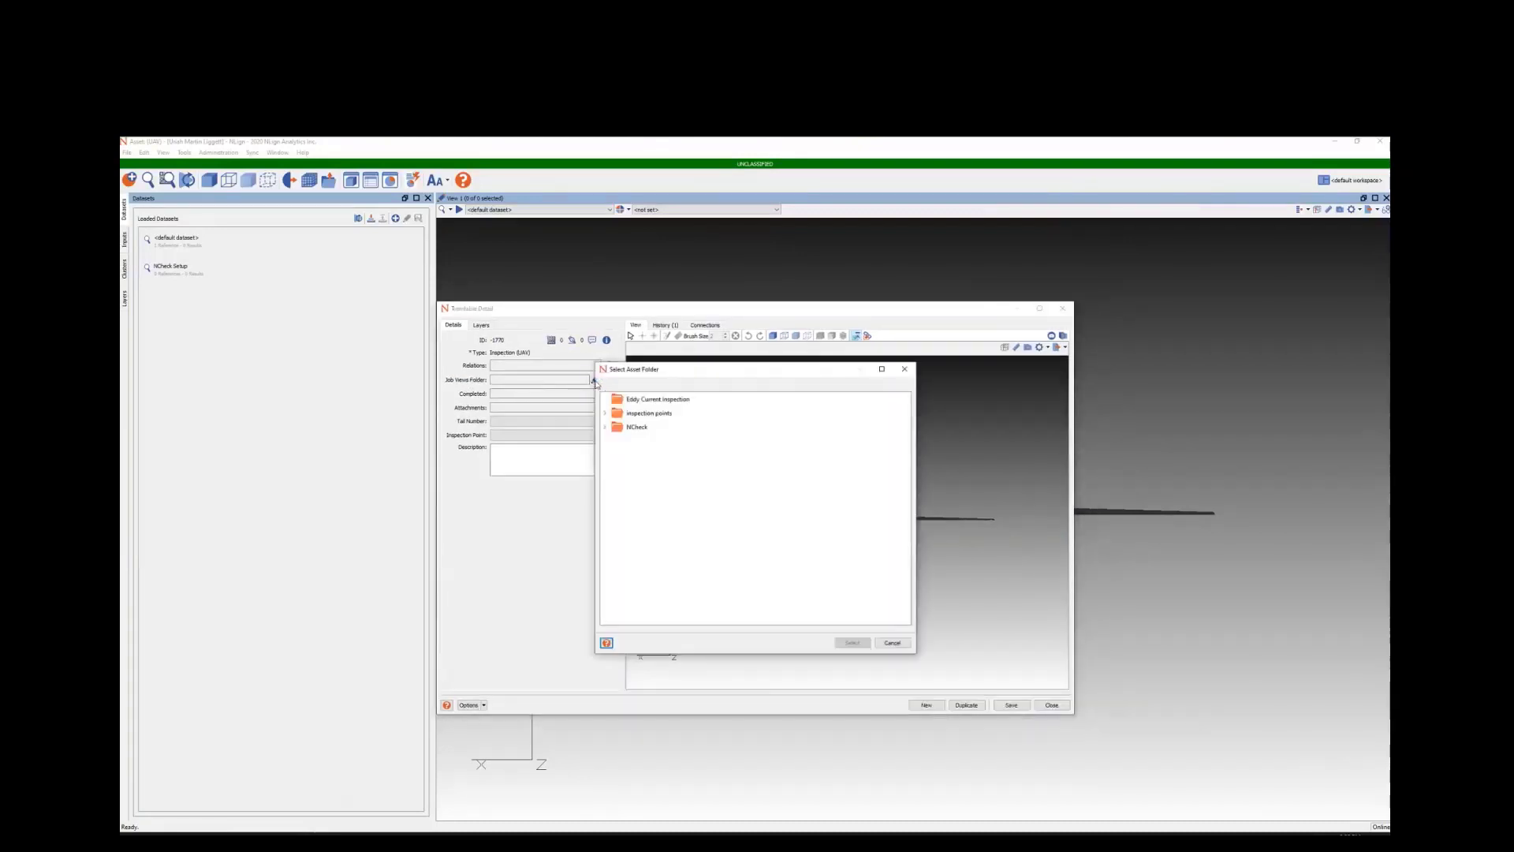
Step: Set the new inspection's job views folder to inspection points/002
click(605, 412)
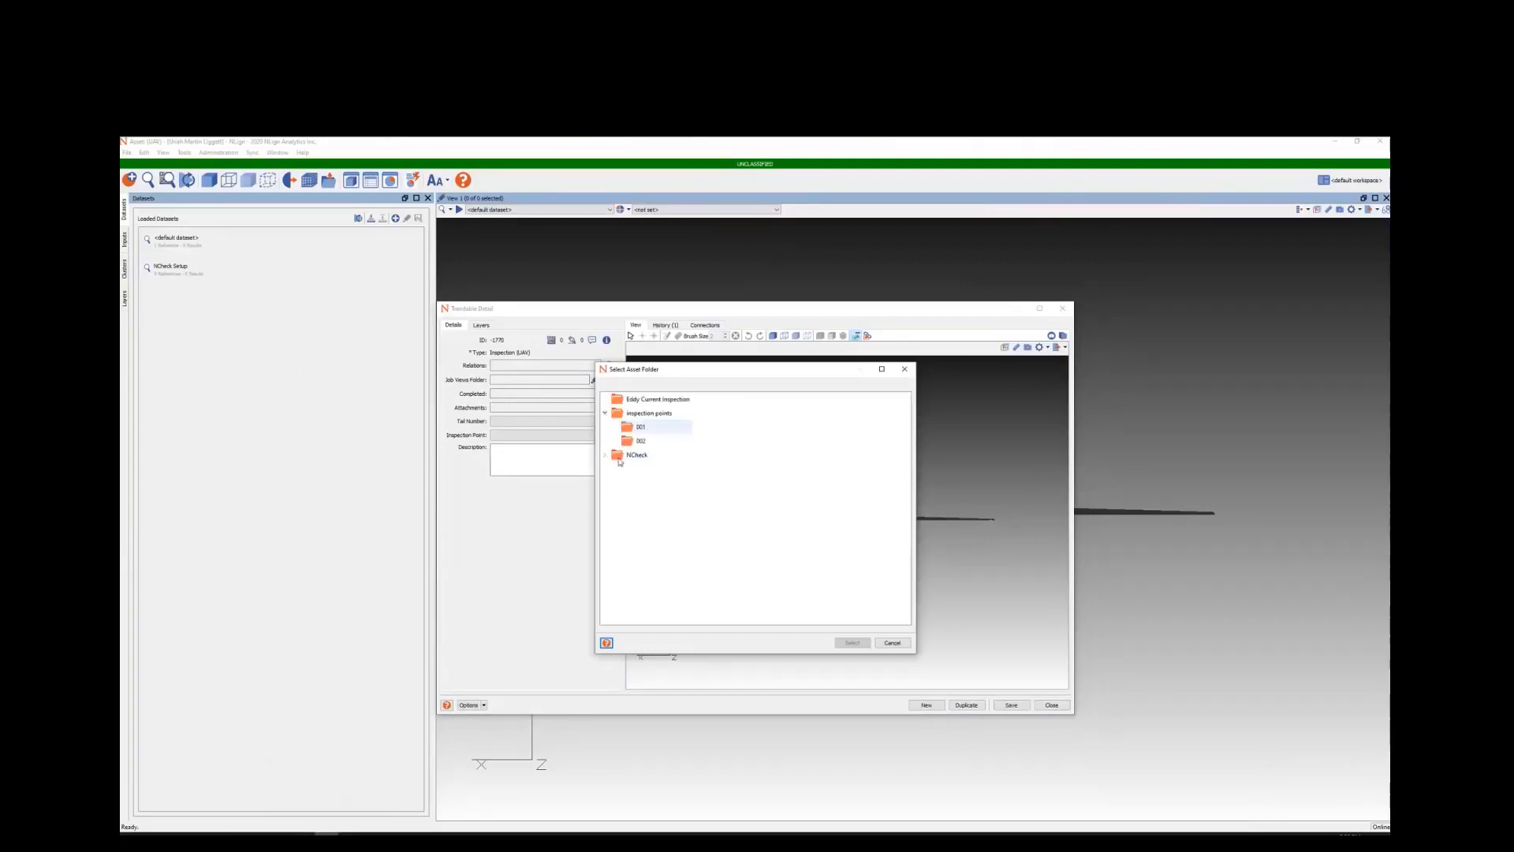
click(640, 440)
click(852, 642)
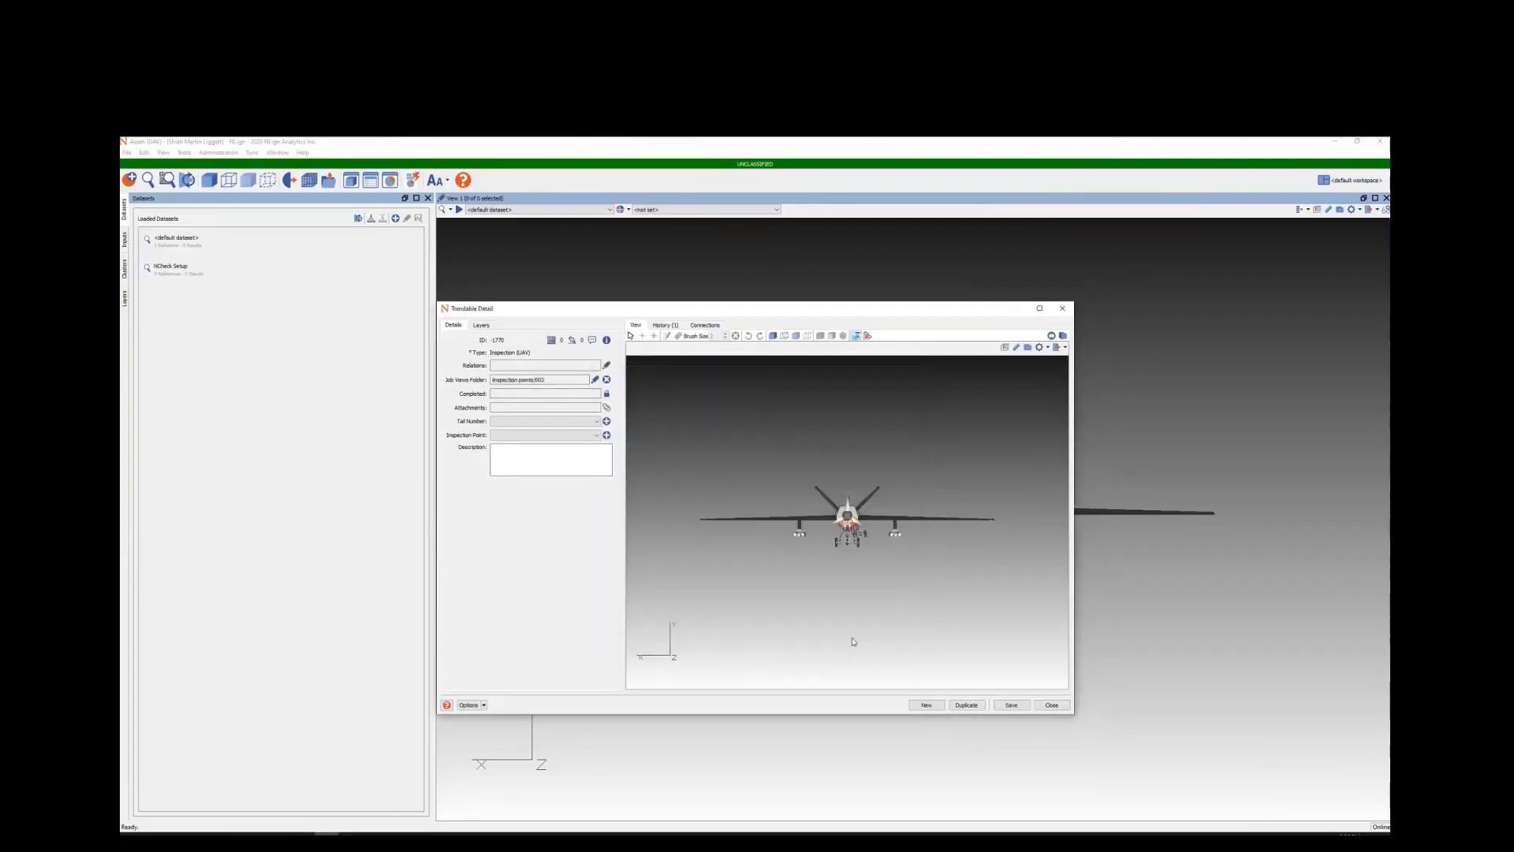
click(606, 408)
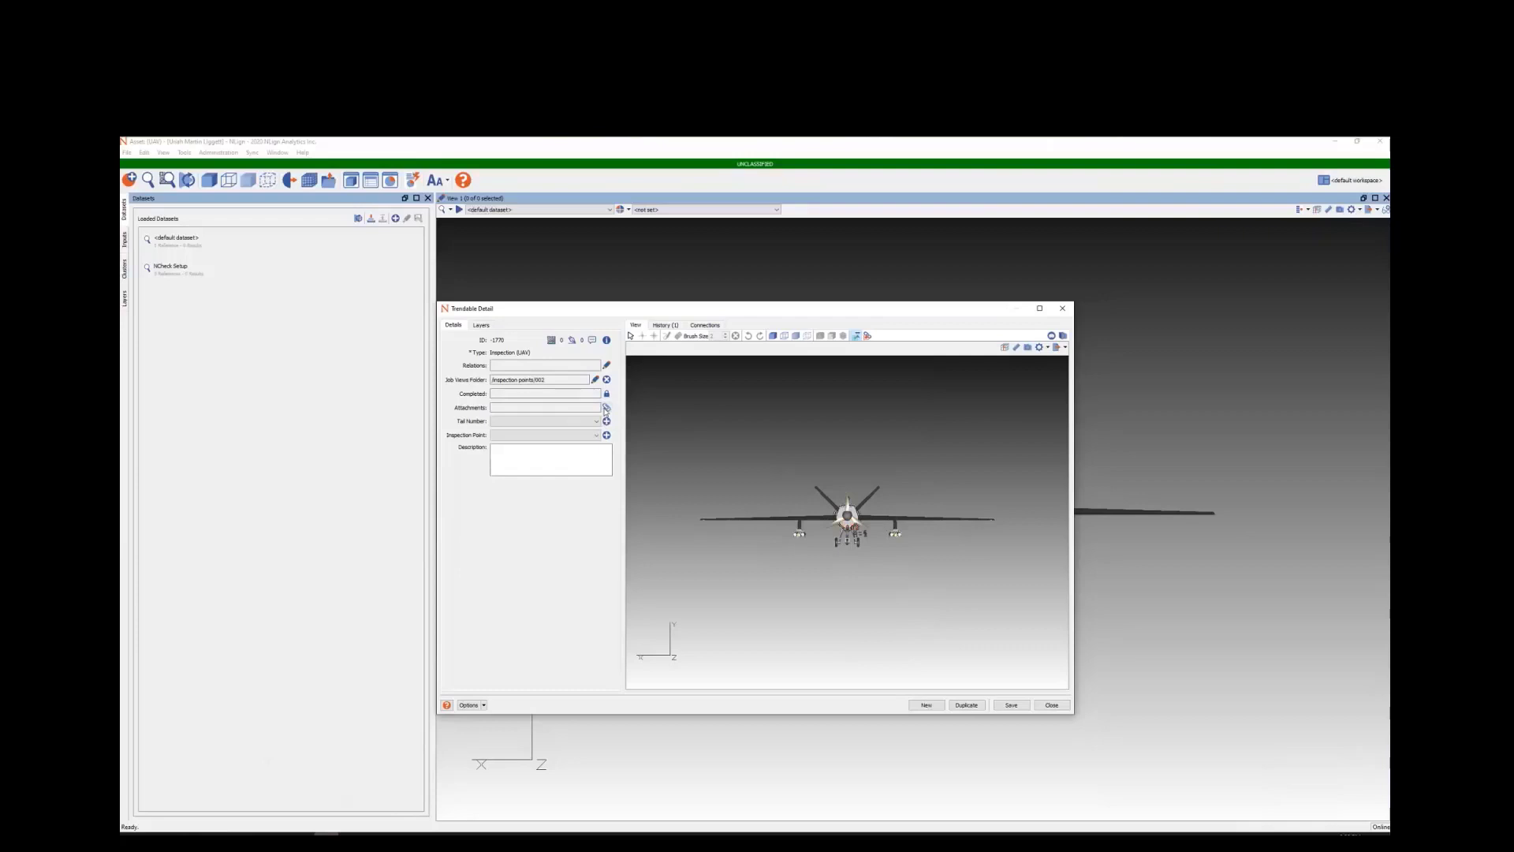
Step: Set the inspection's tail number to 80-1003 and its inspection point to 002
click(543, 420)
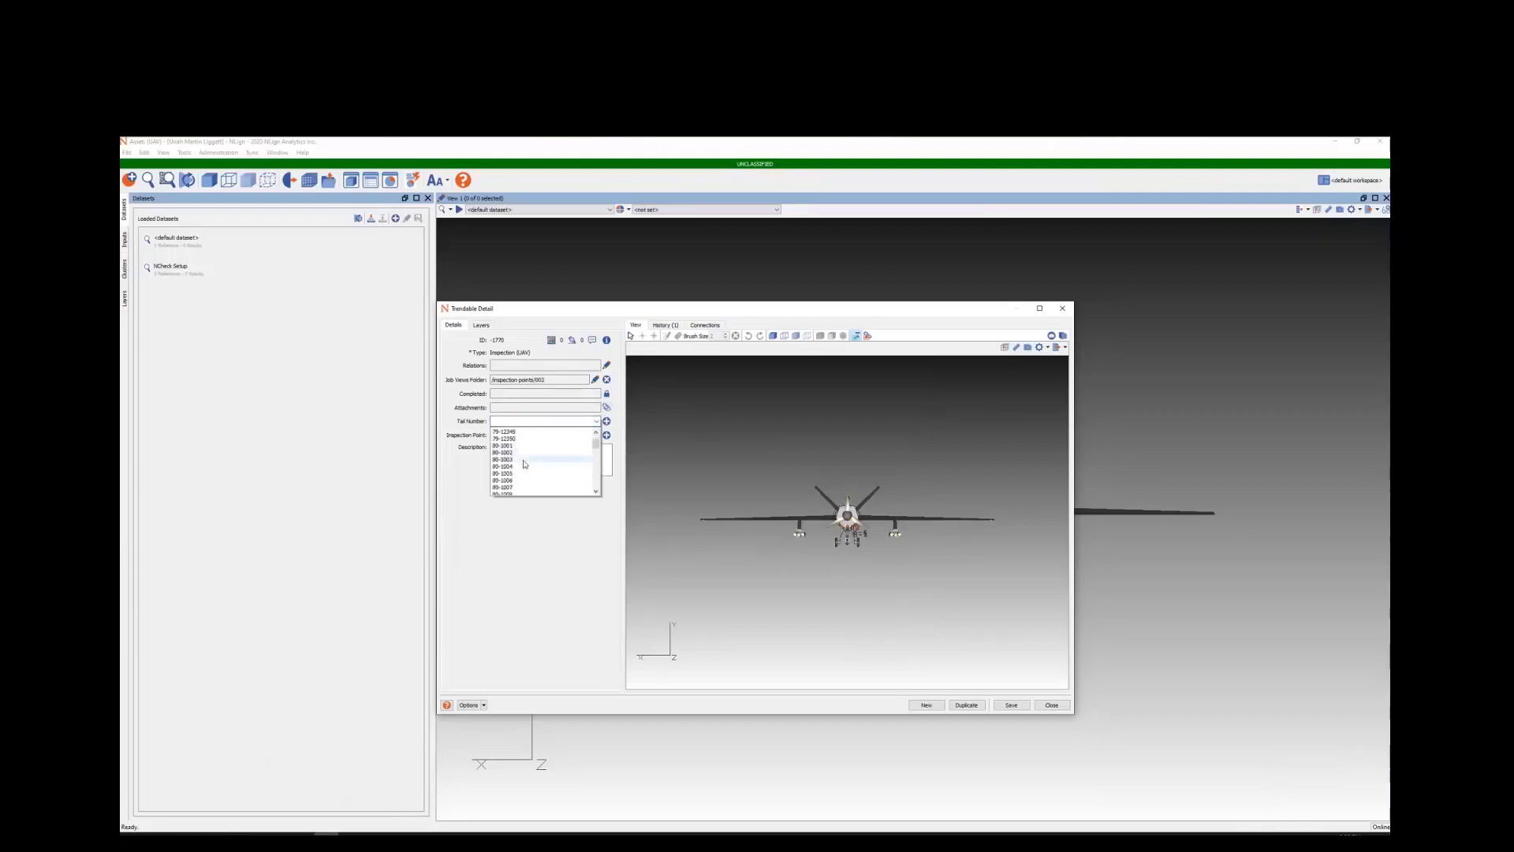
click(524, 460)
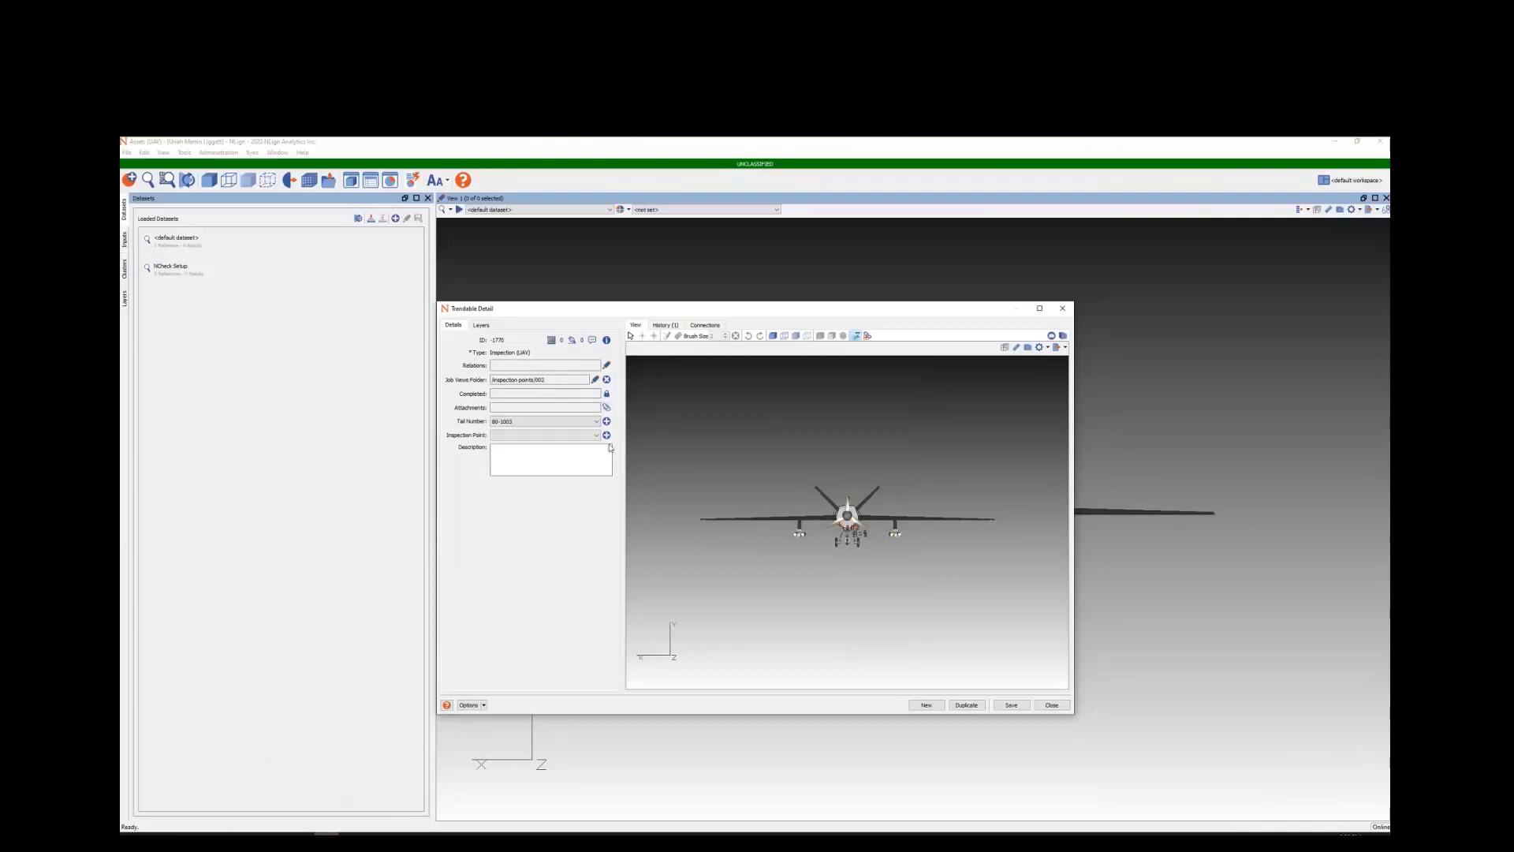
click(569, 434)
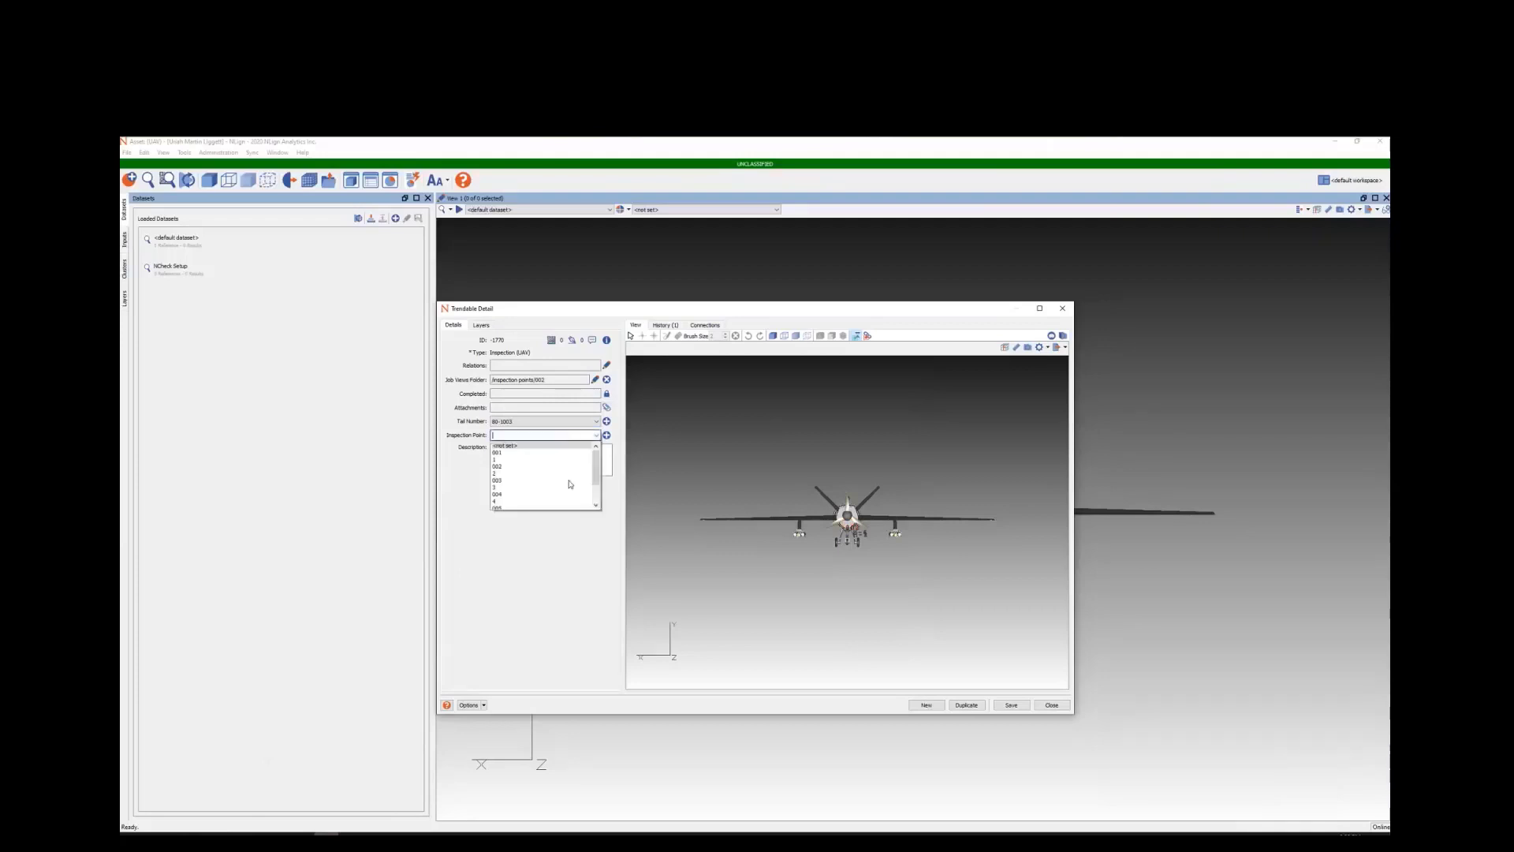
click(574, 467)
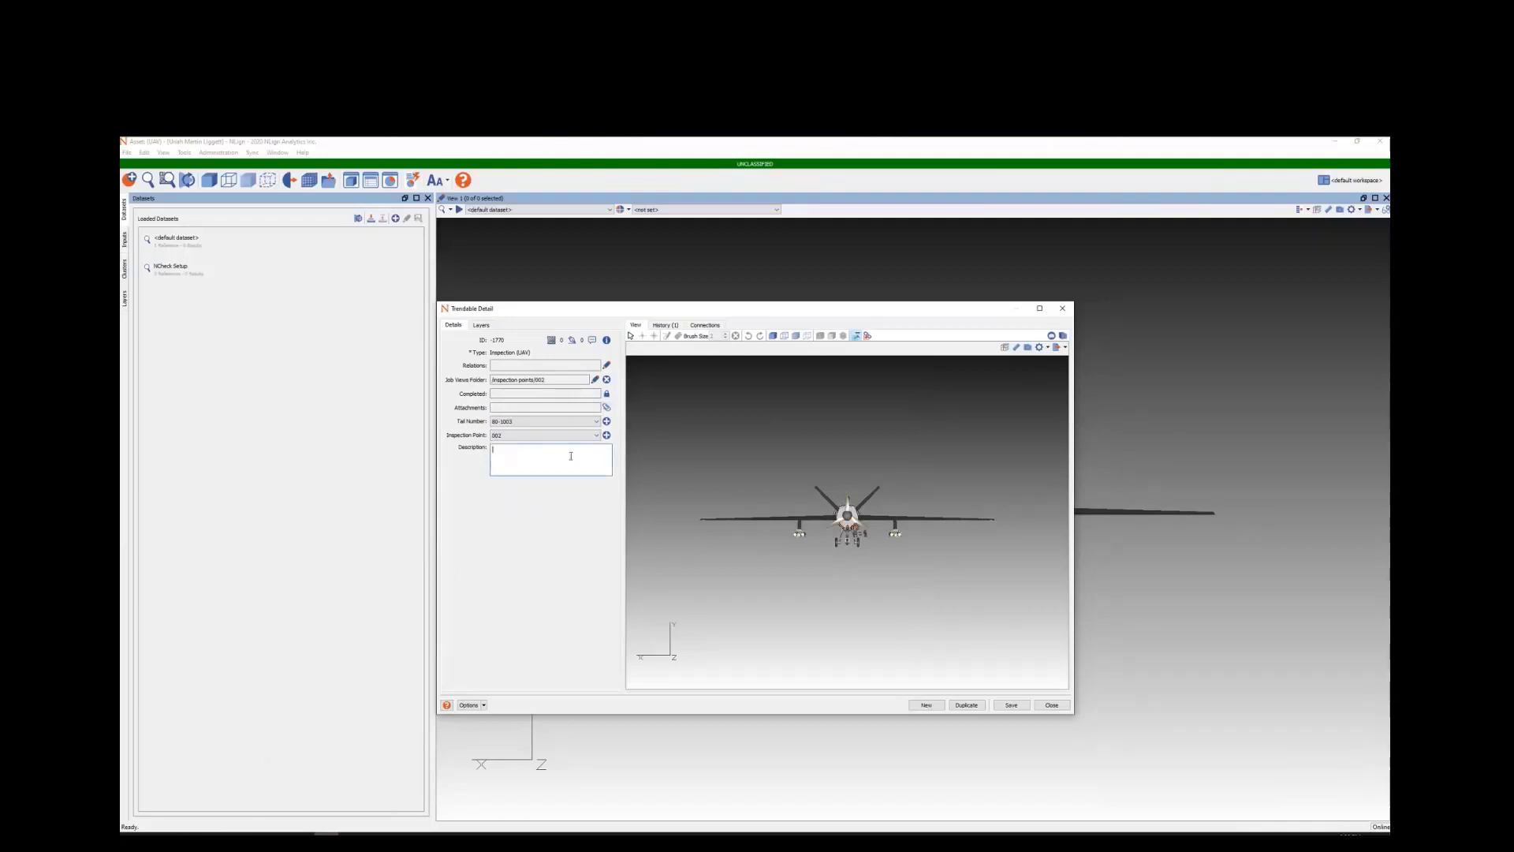
Step: Enter the description "Inspect area 002 of the landing gear." and save the inspection
text(Insp)
text(the landing gear.)
click(1016, 708)
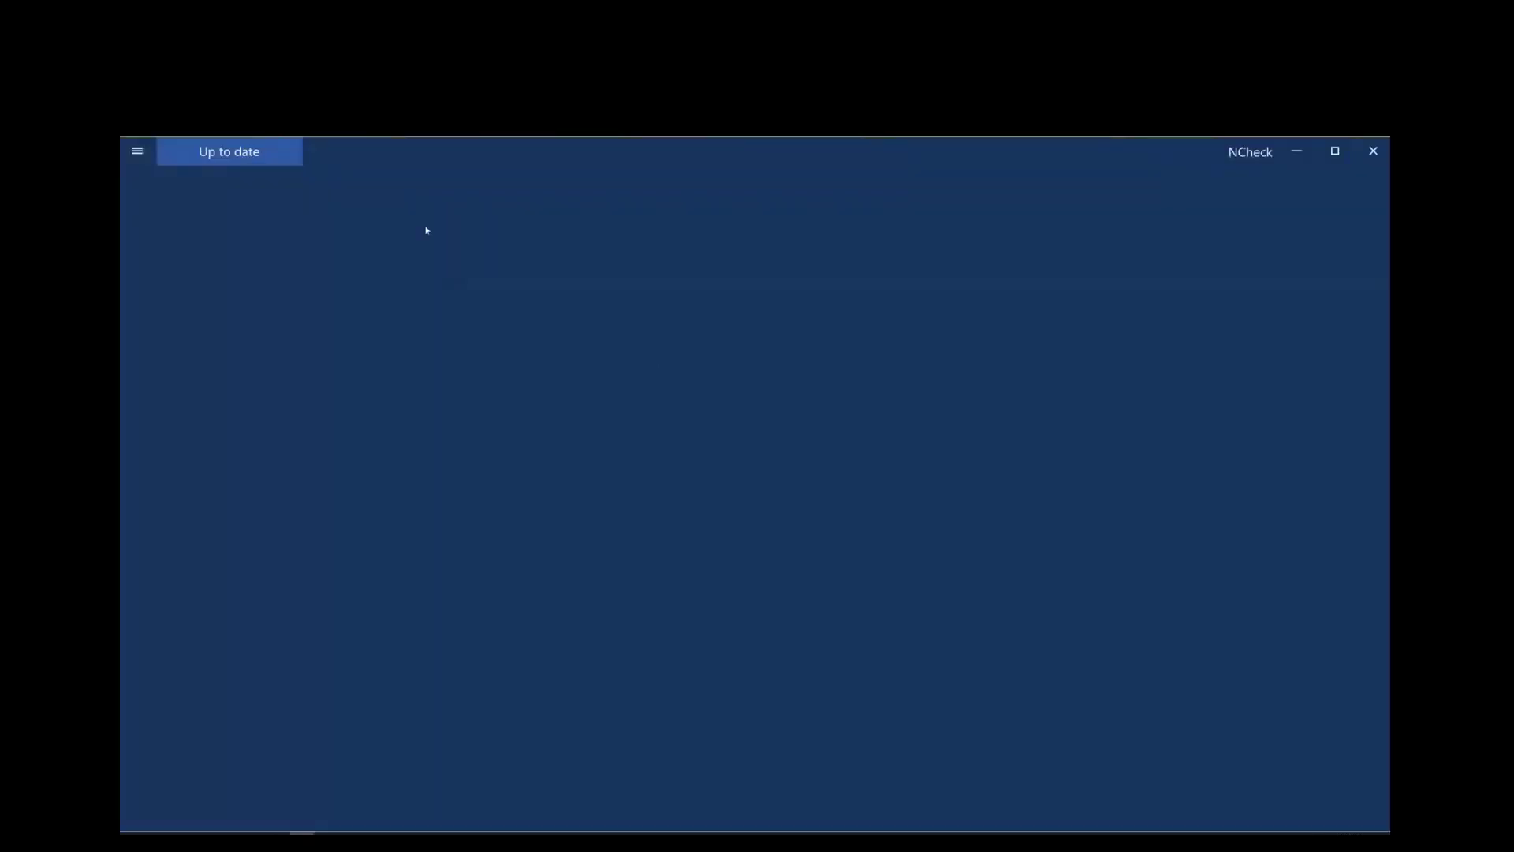
Step: In NCheck, list all inspections and open the one for tail number 80-1003, inspection point 002
click(138, 151)
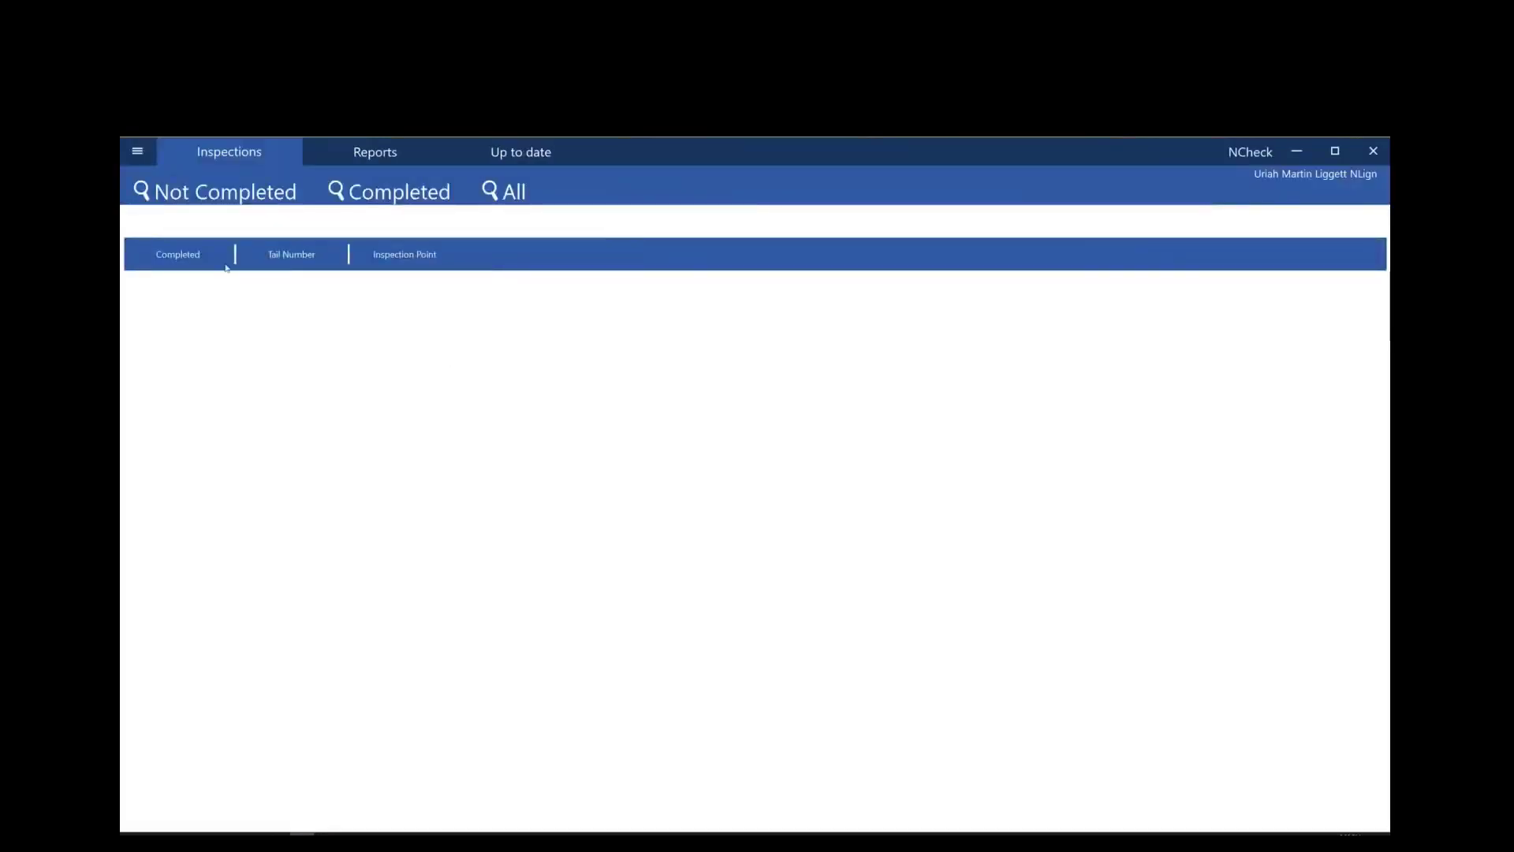
click(505, 192)
click(508, 190)
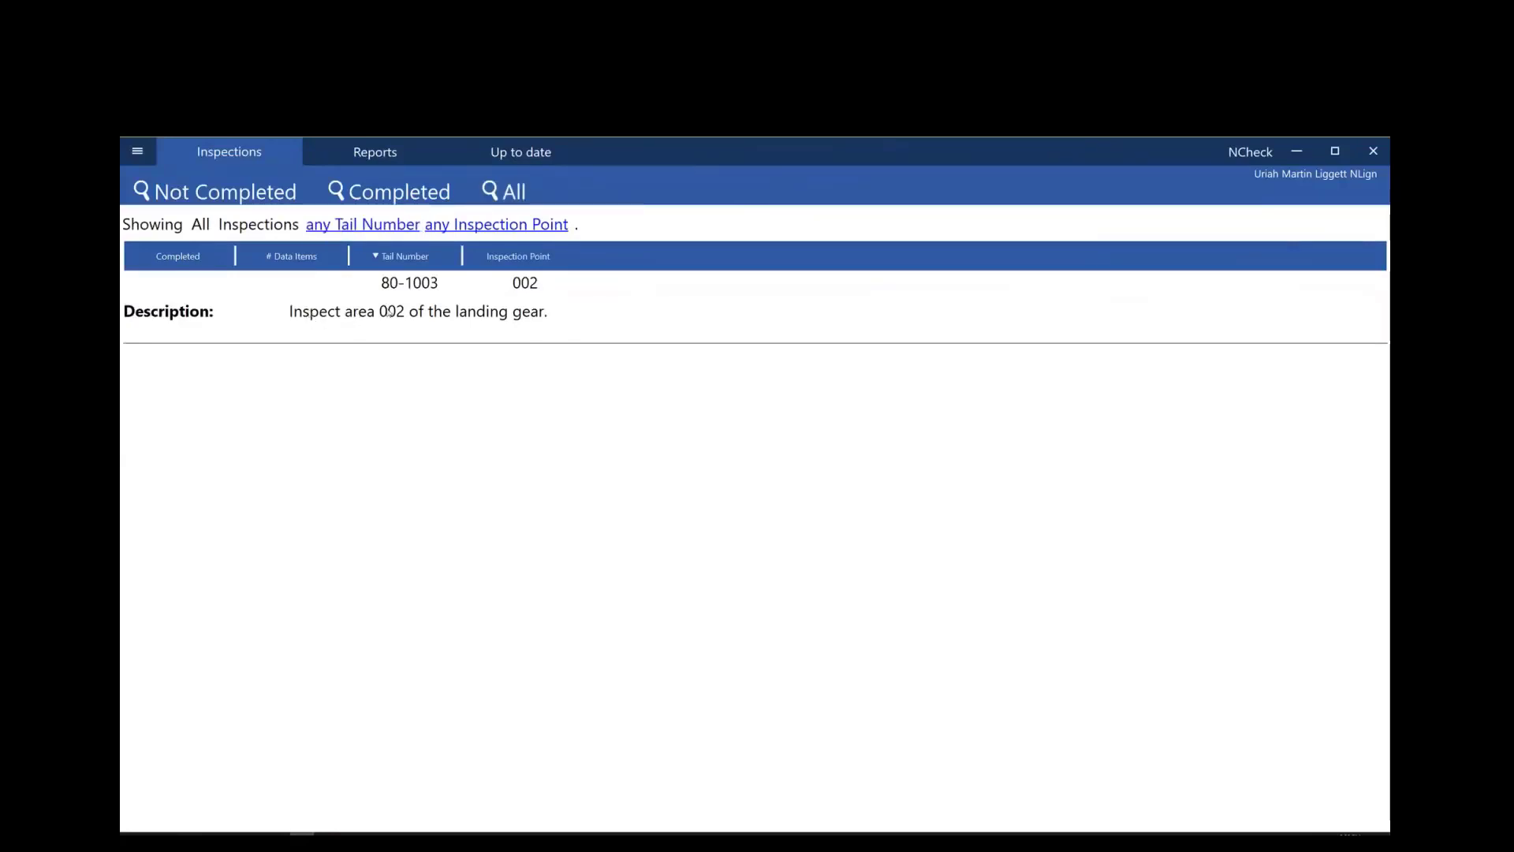
click(431, 317)
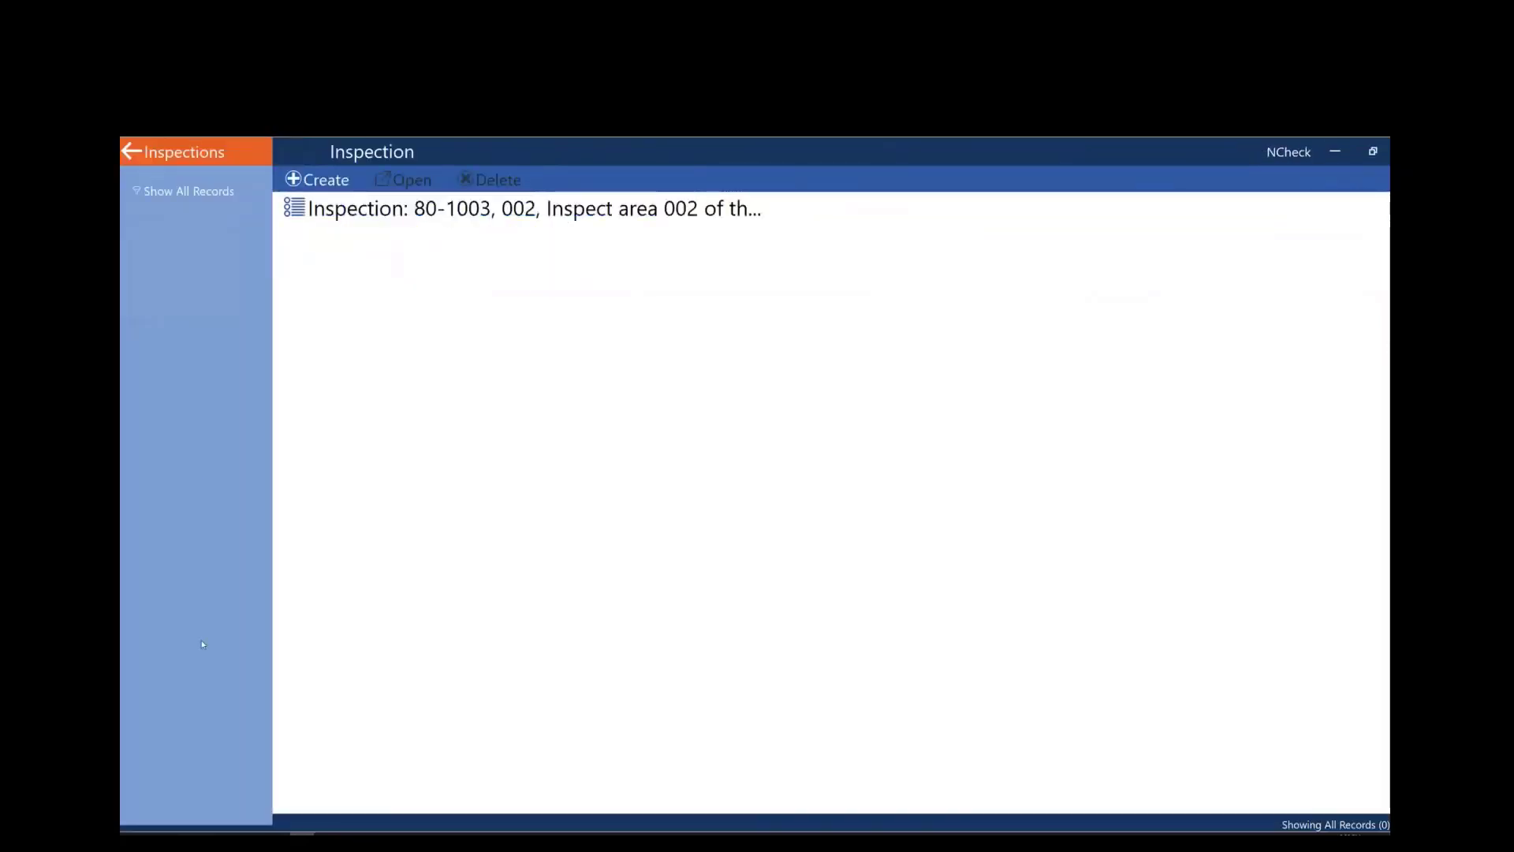
Step: Create an inspection data record and place its location on hole H-5, accepting inspection point 002 and the matching hole number
click(177, 202)
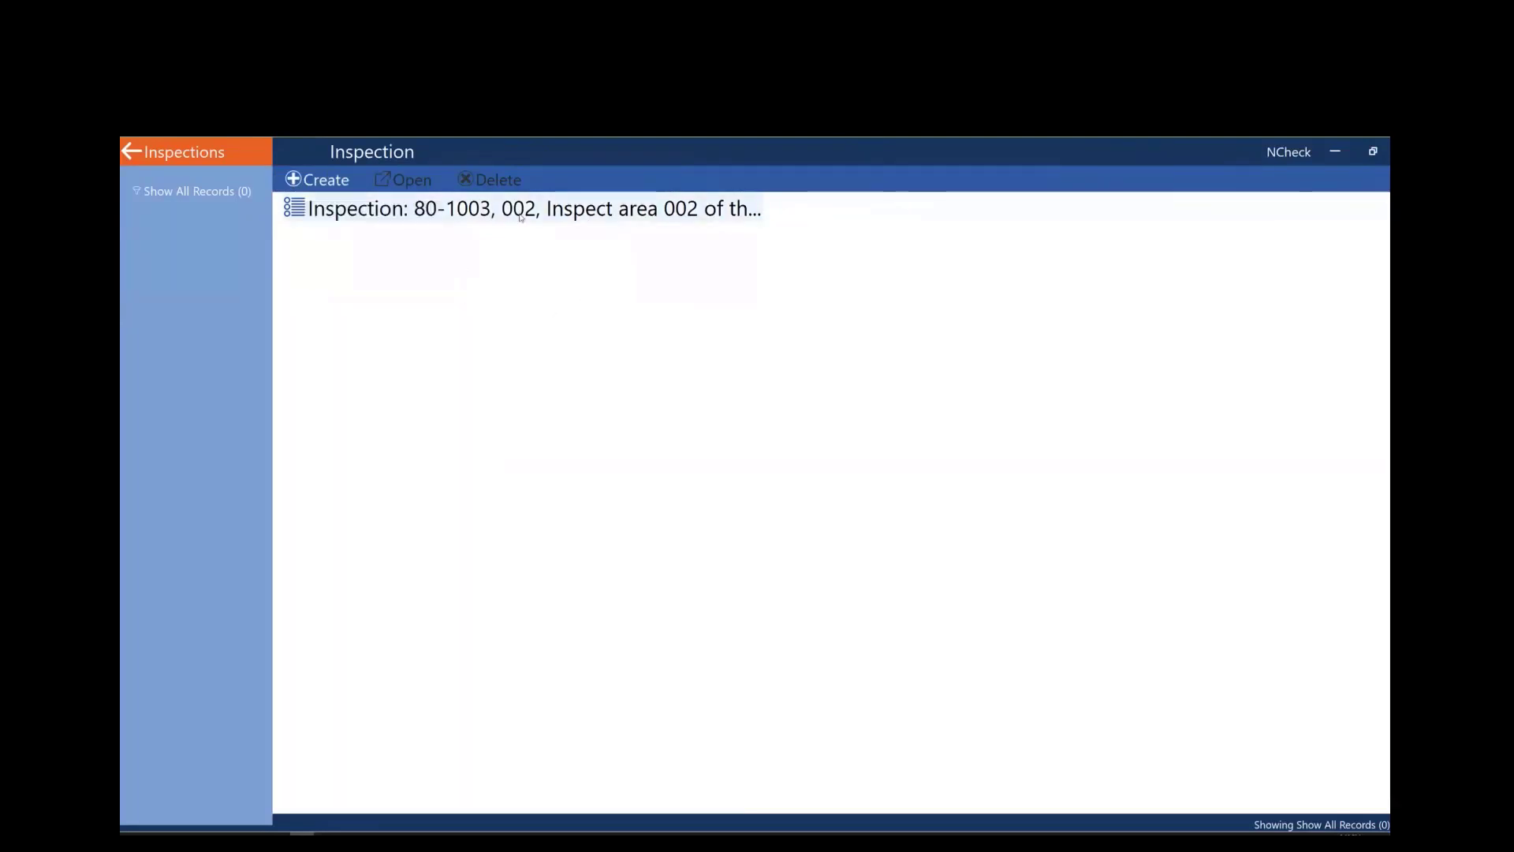
click(317, 180)
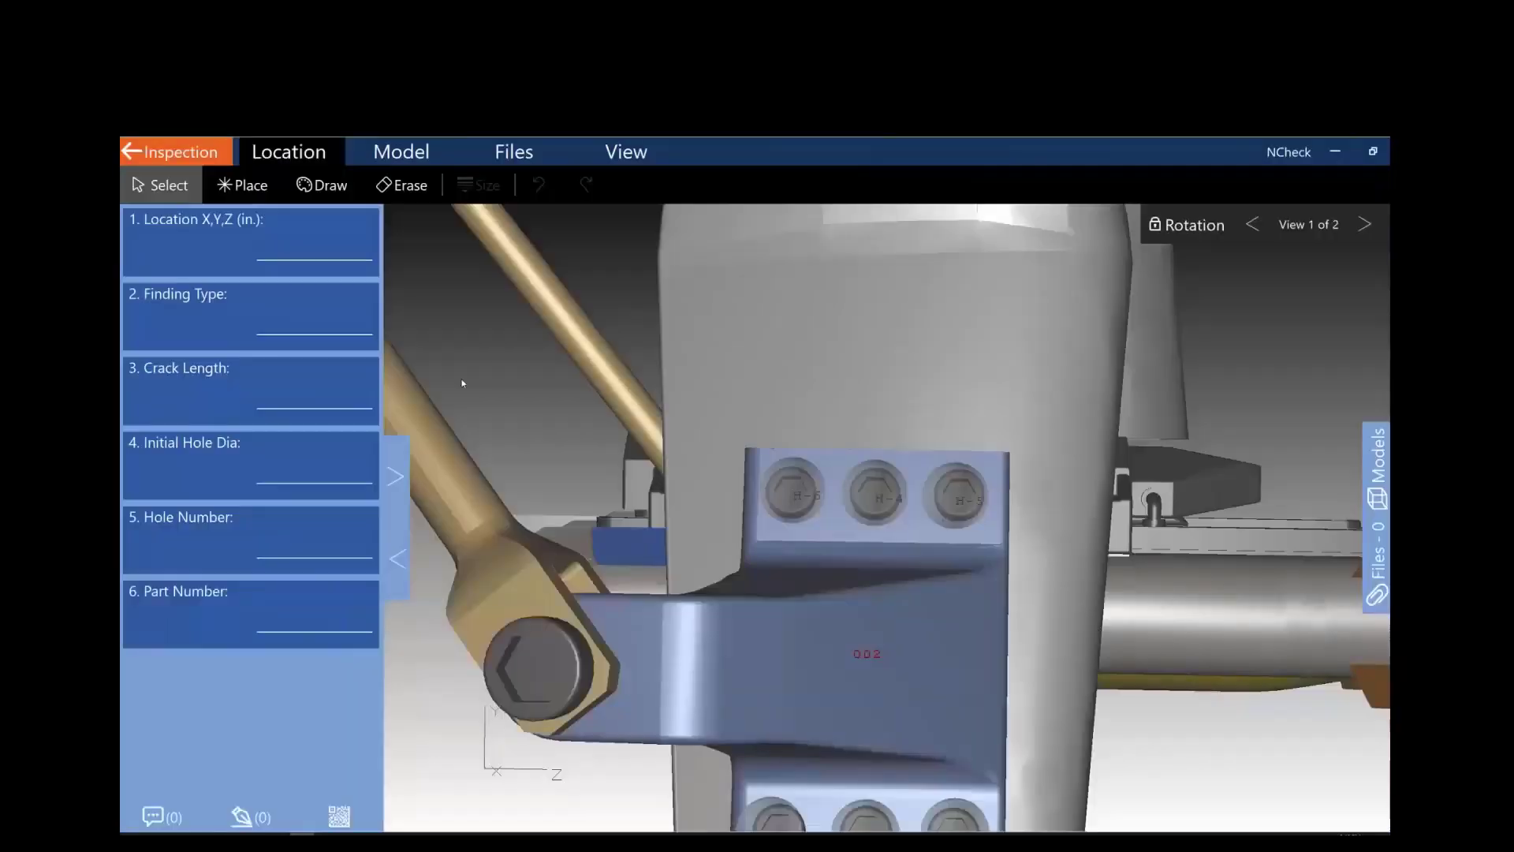
click(305, 228)
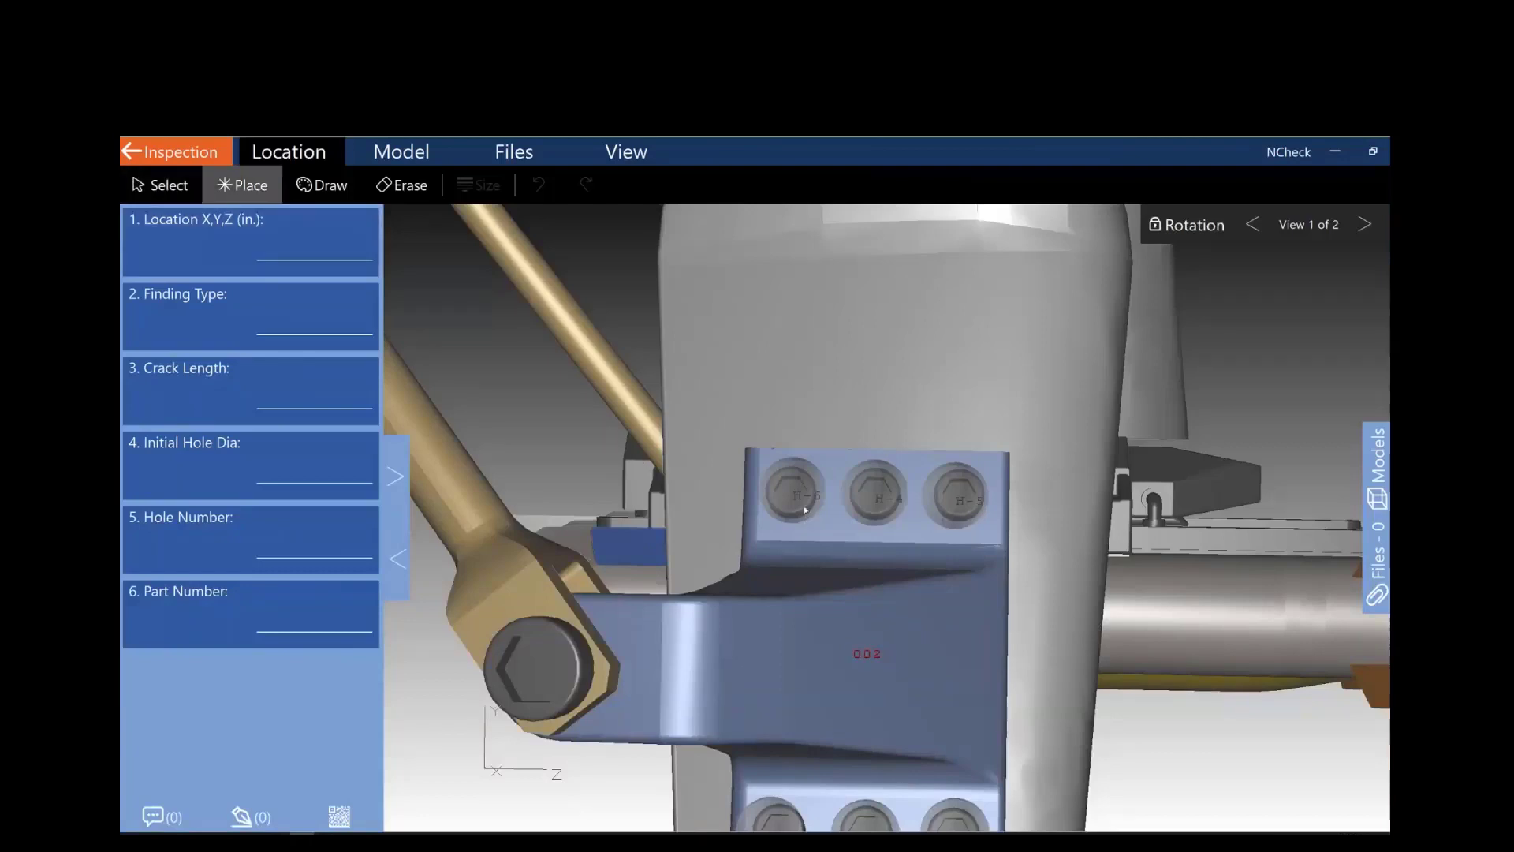
click(957, 494)
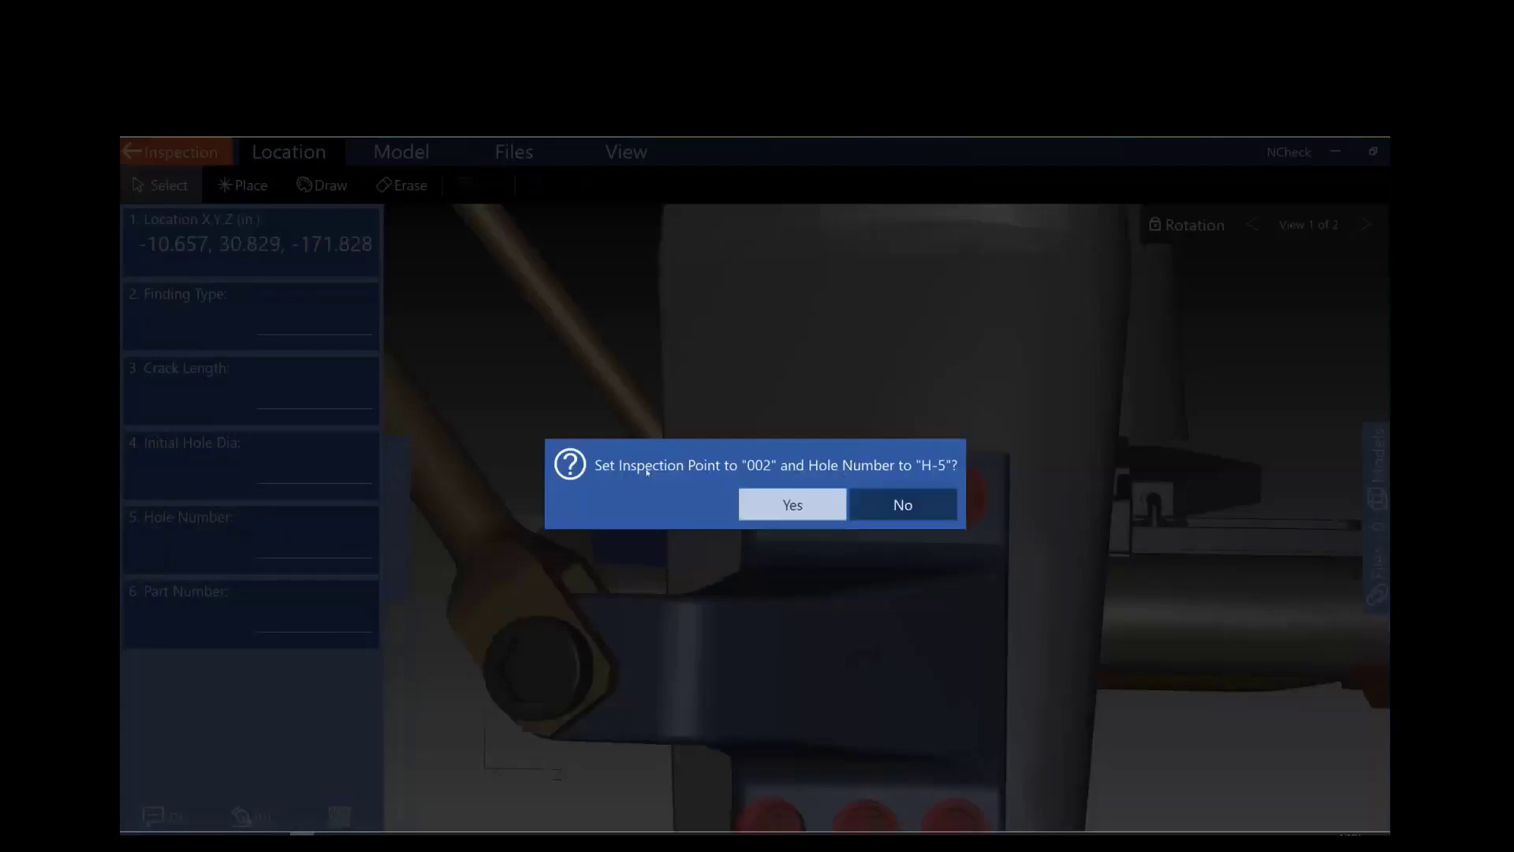
click(793, 504)
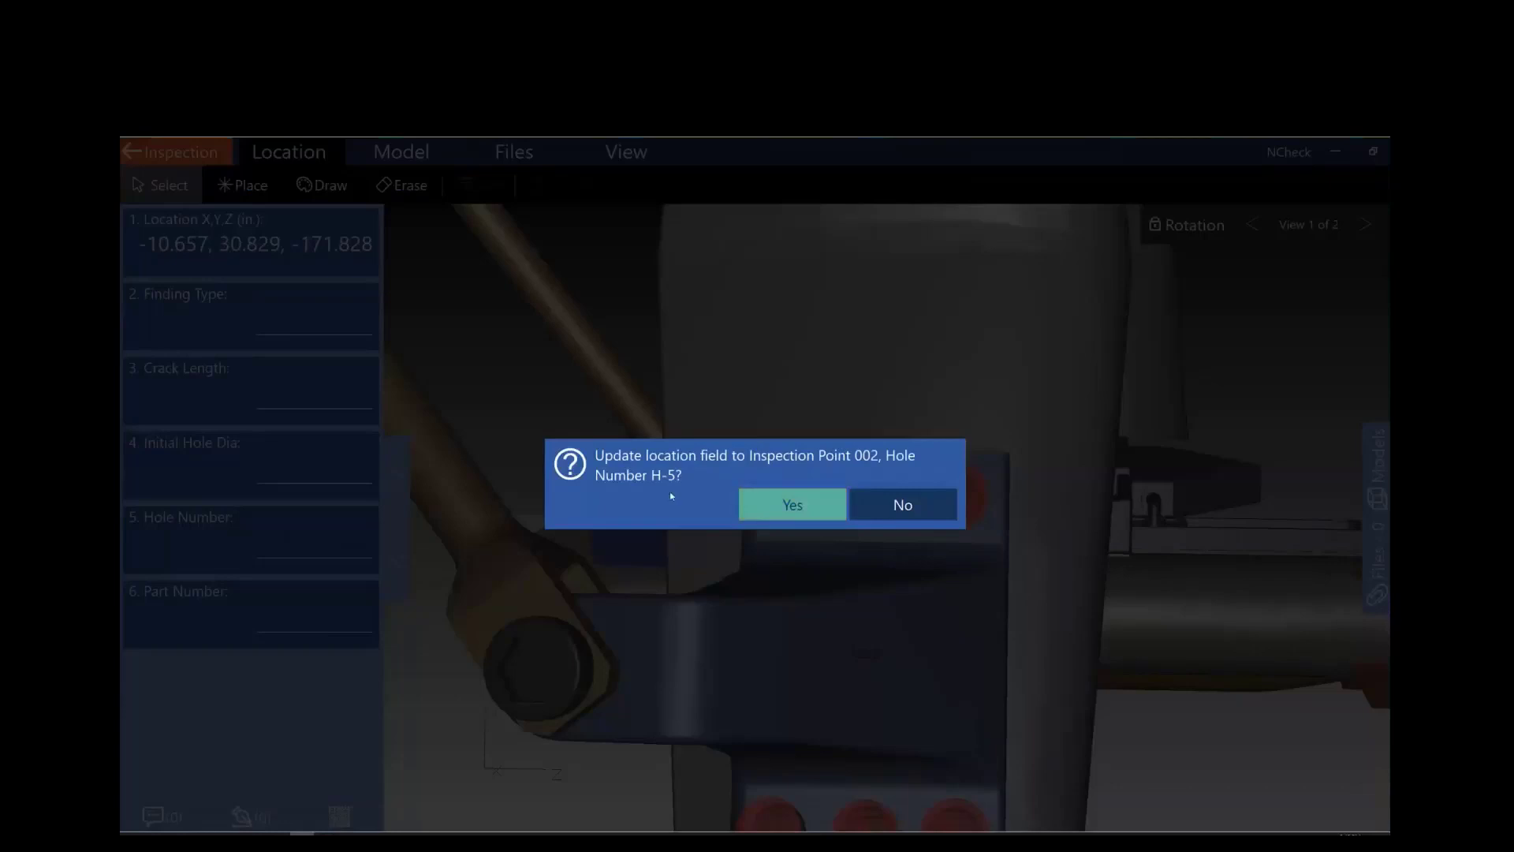
click(773, 506)
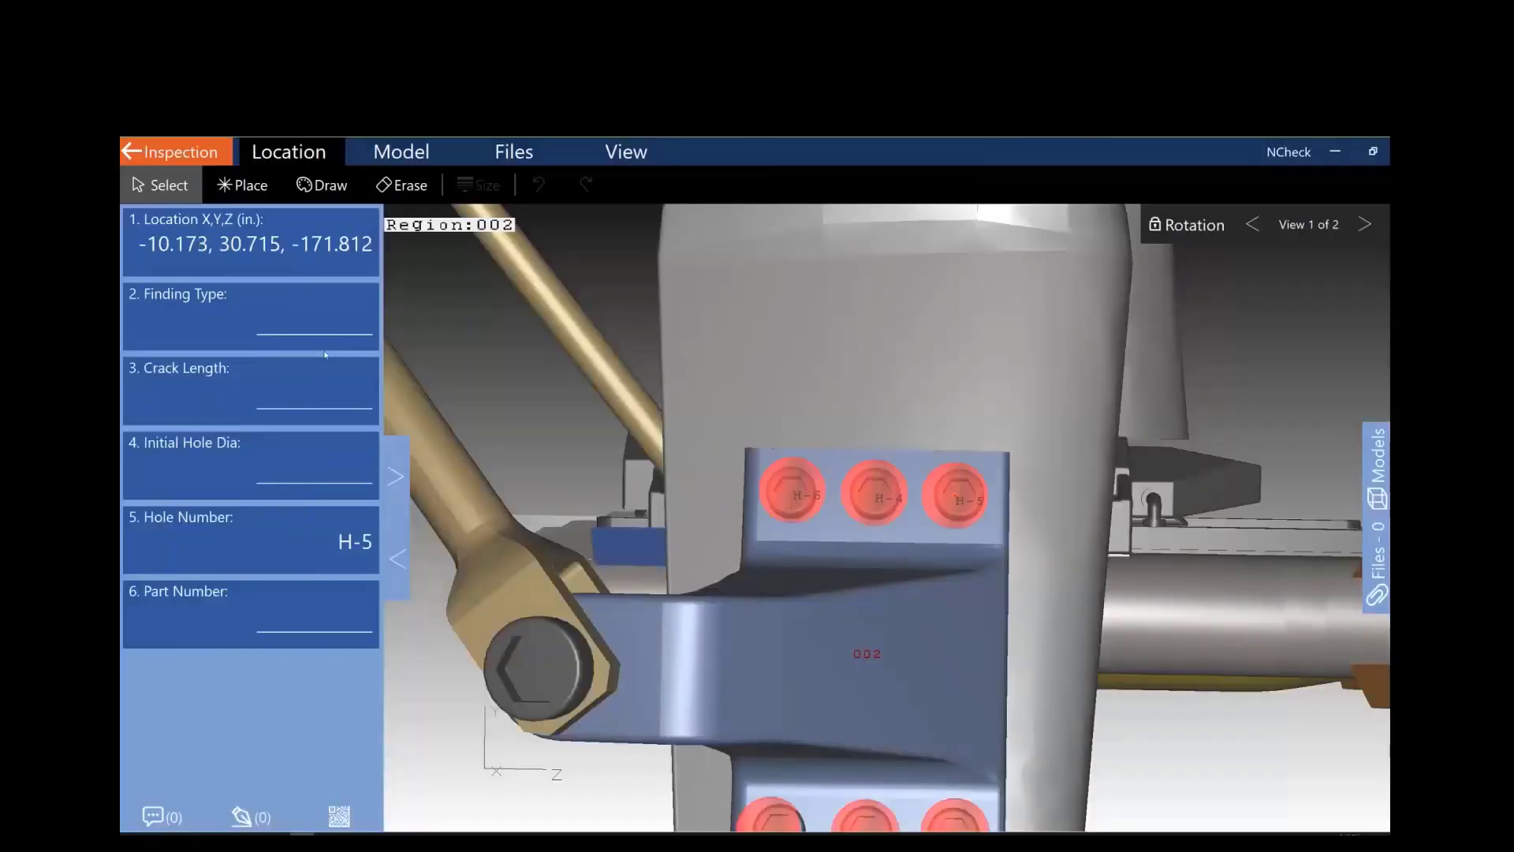
Step: Set the record's finding type to Crack and its crack length to 1.2353
click(276, 328)
click(226, 268)
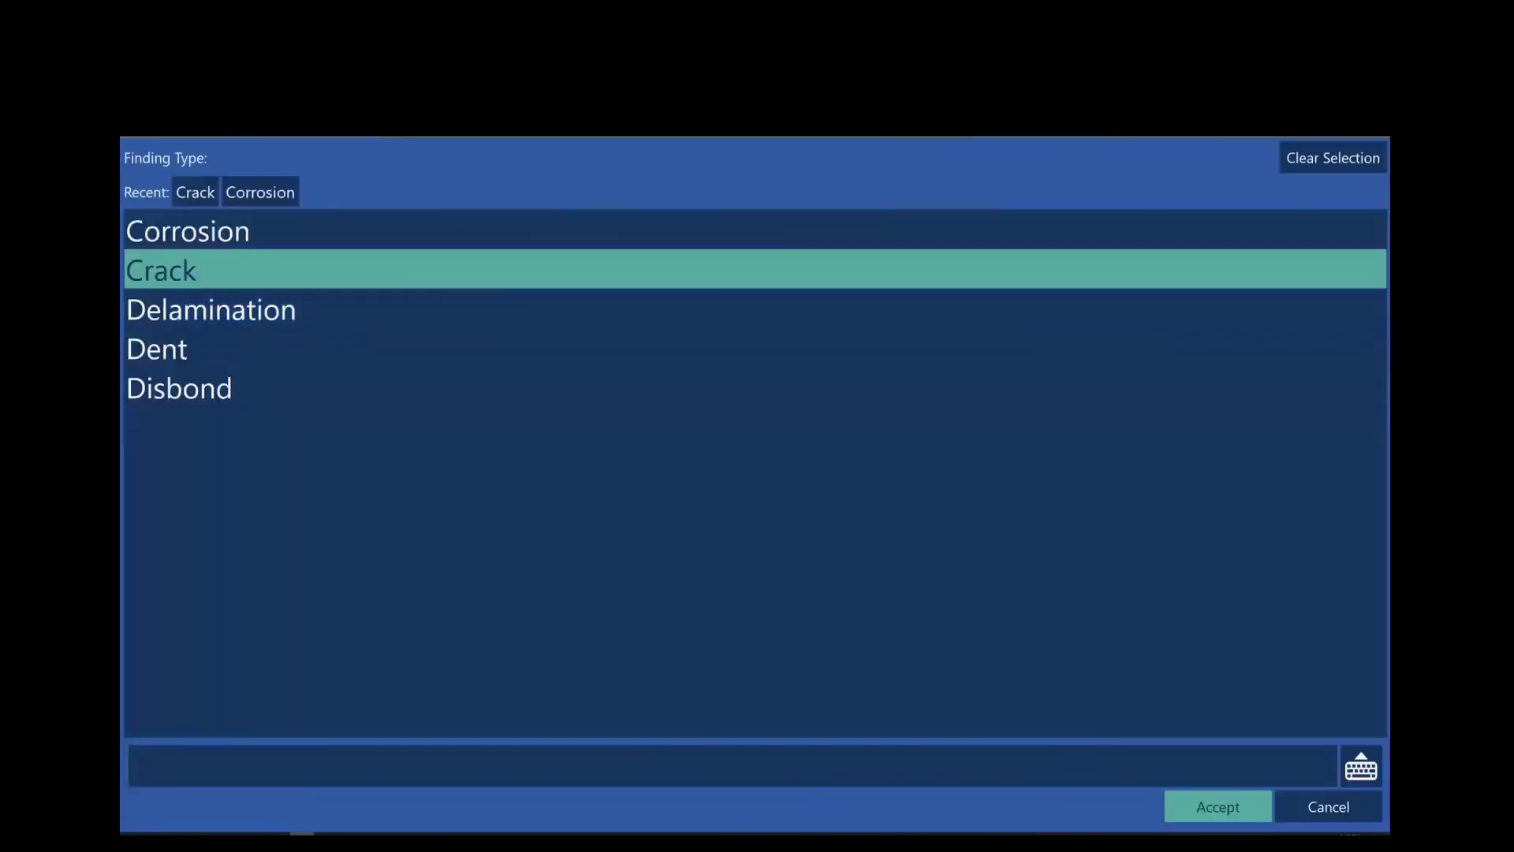
click(1192, 798)
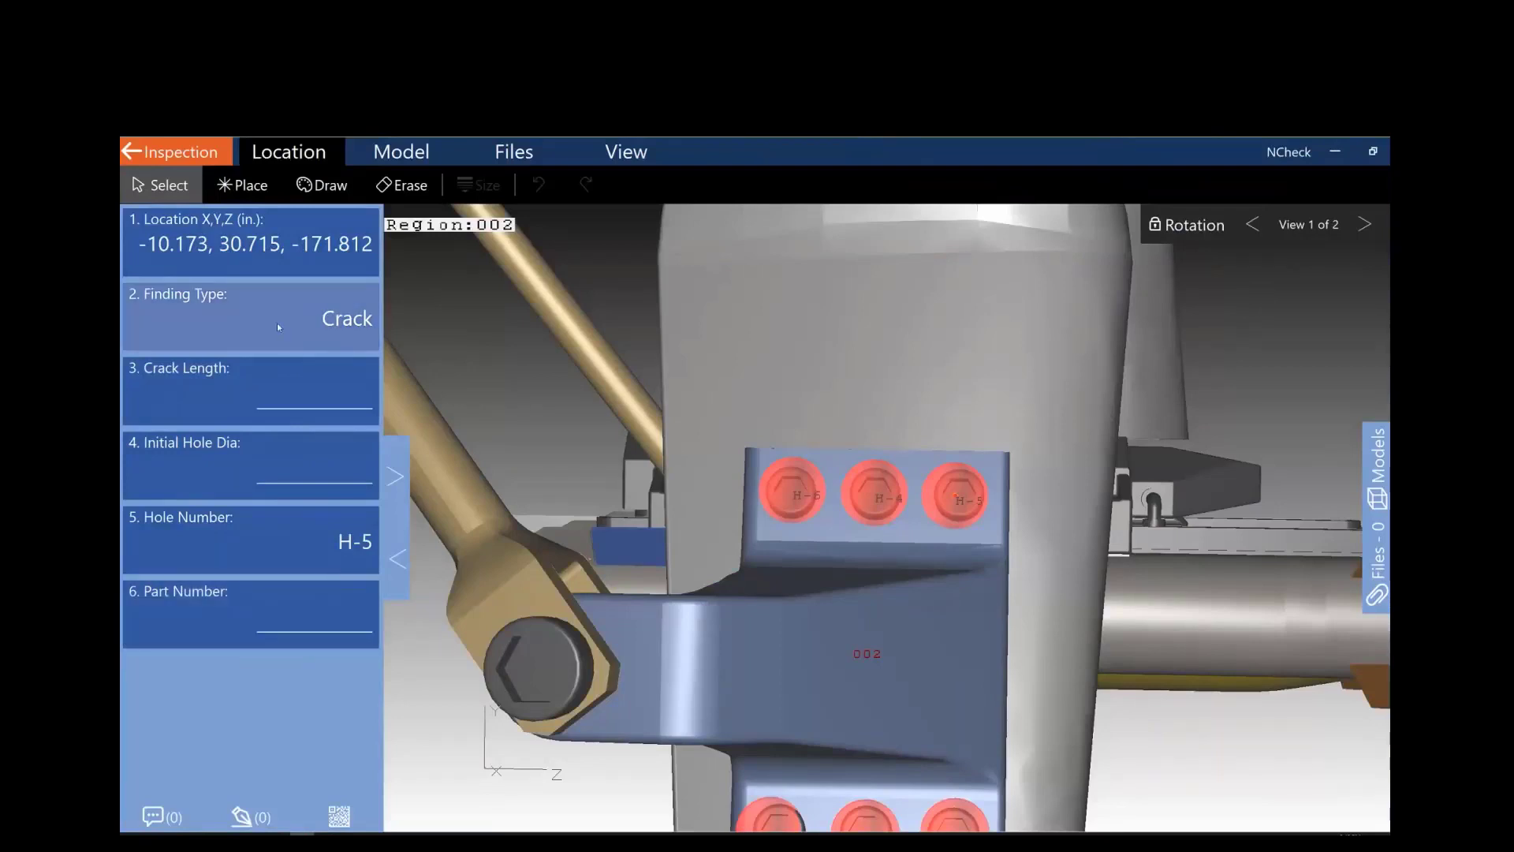
click(339, 396)
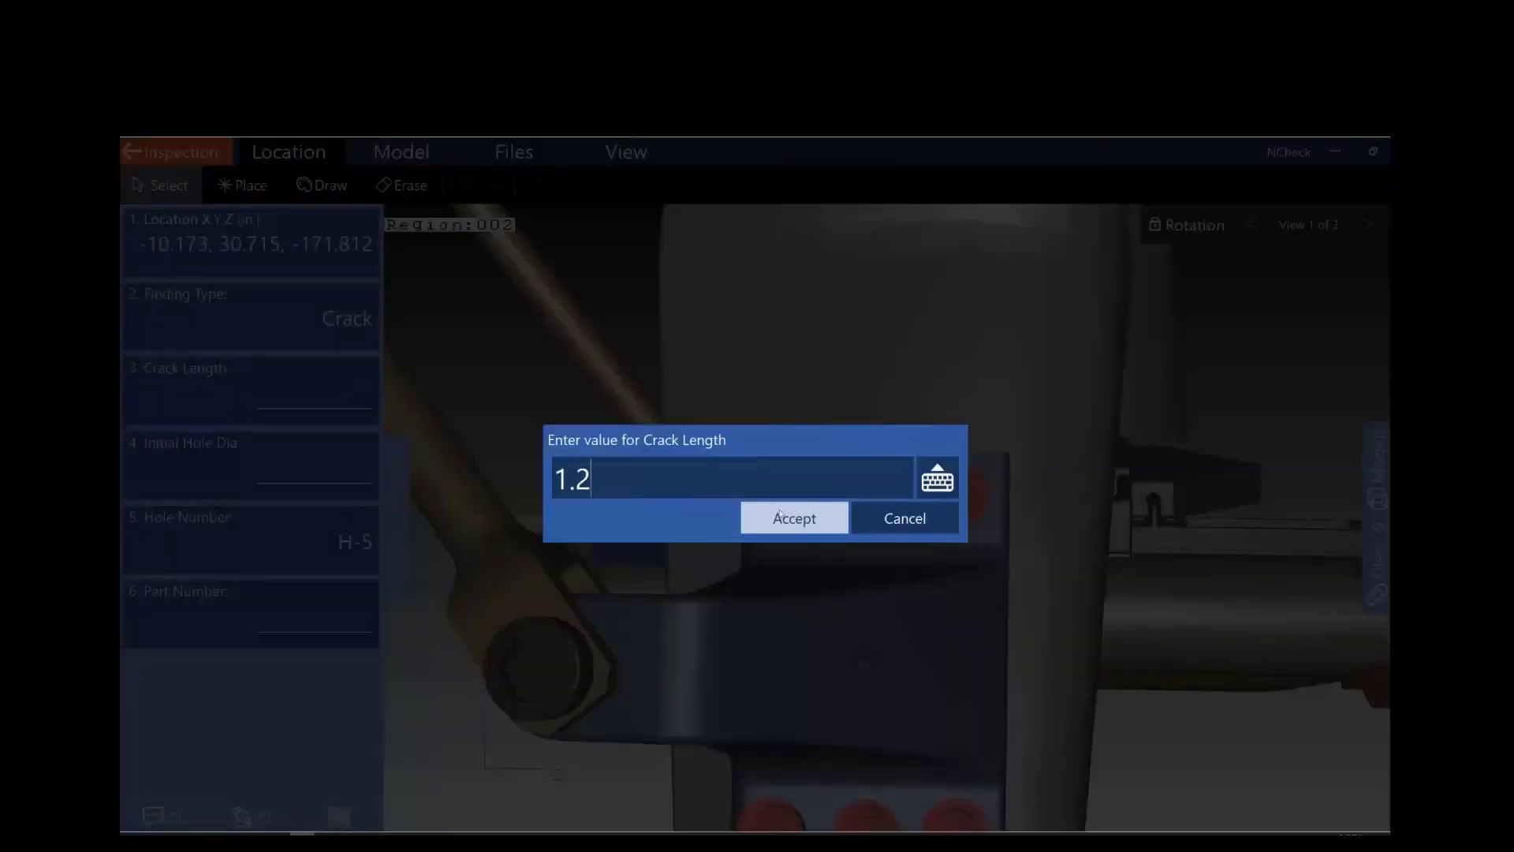
text(3531)
click(750, 504)
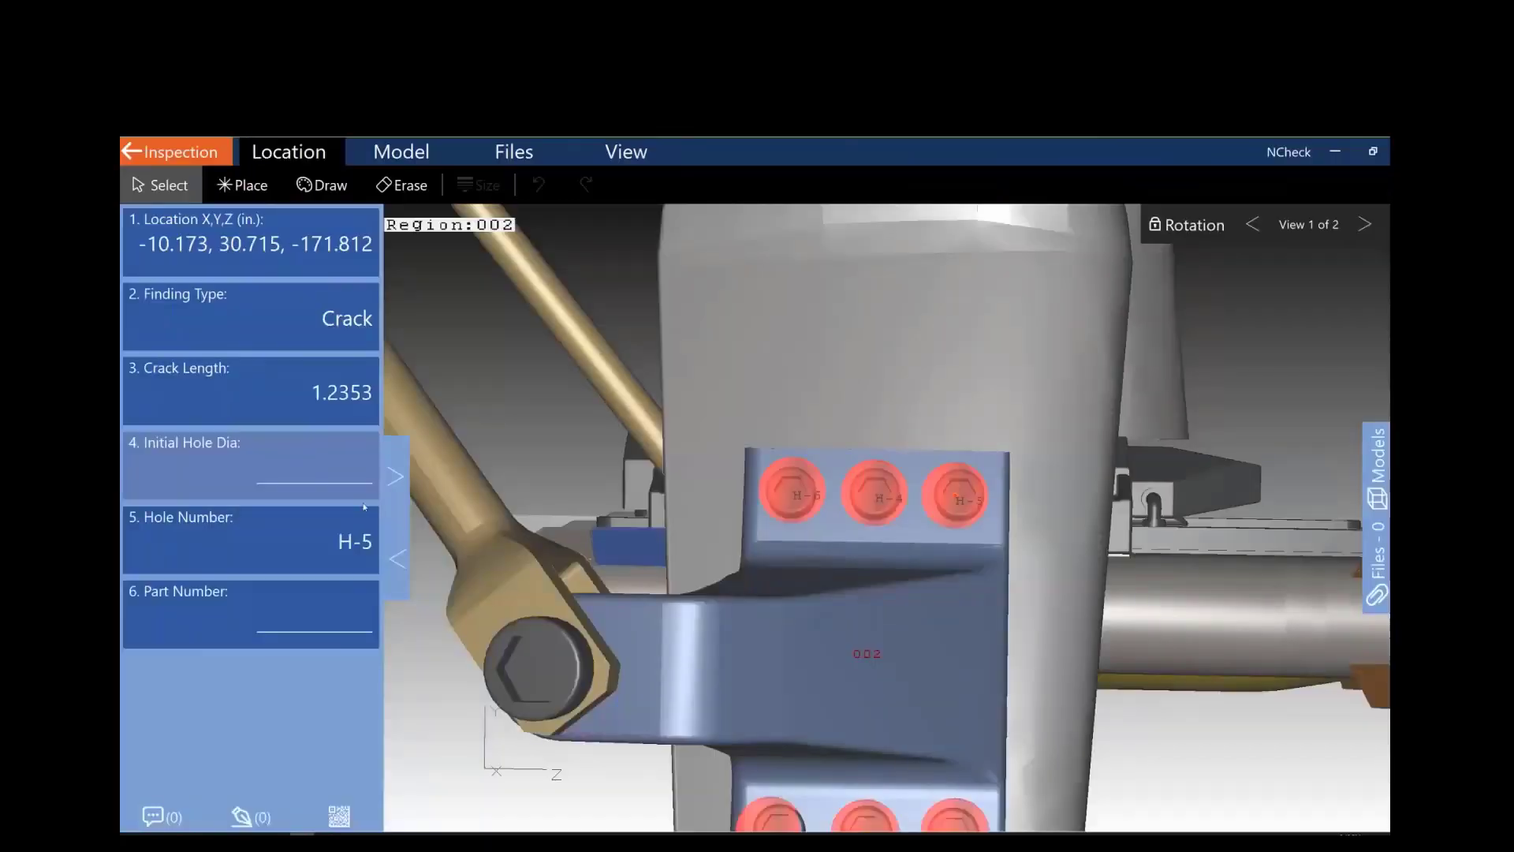
Step: Set the initial hole diameter to 0.35 and the part number to LGLWR02-001, and return to the inspection
text(35)
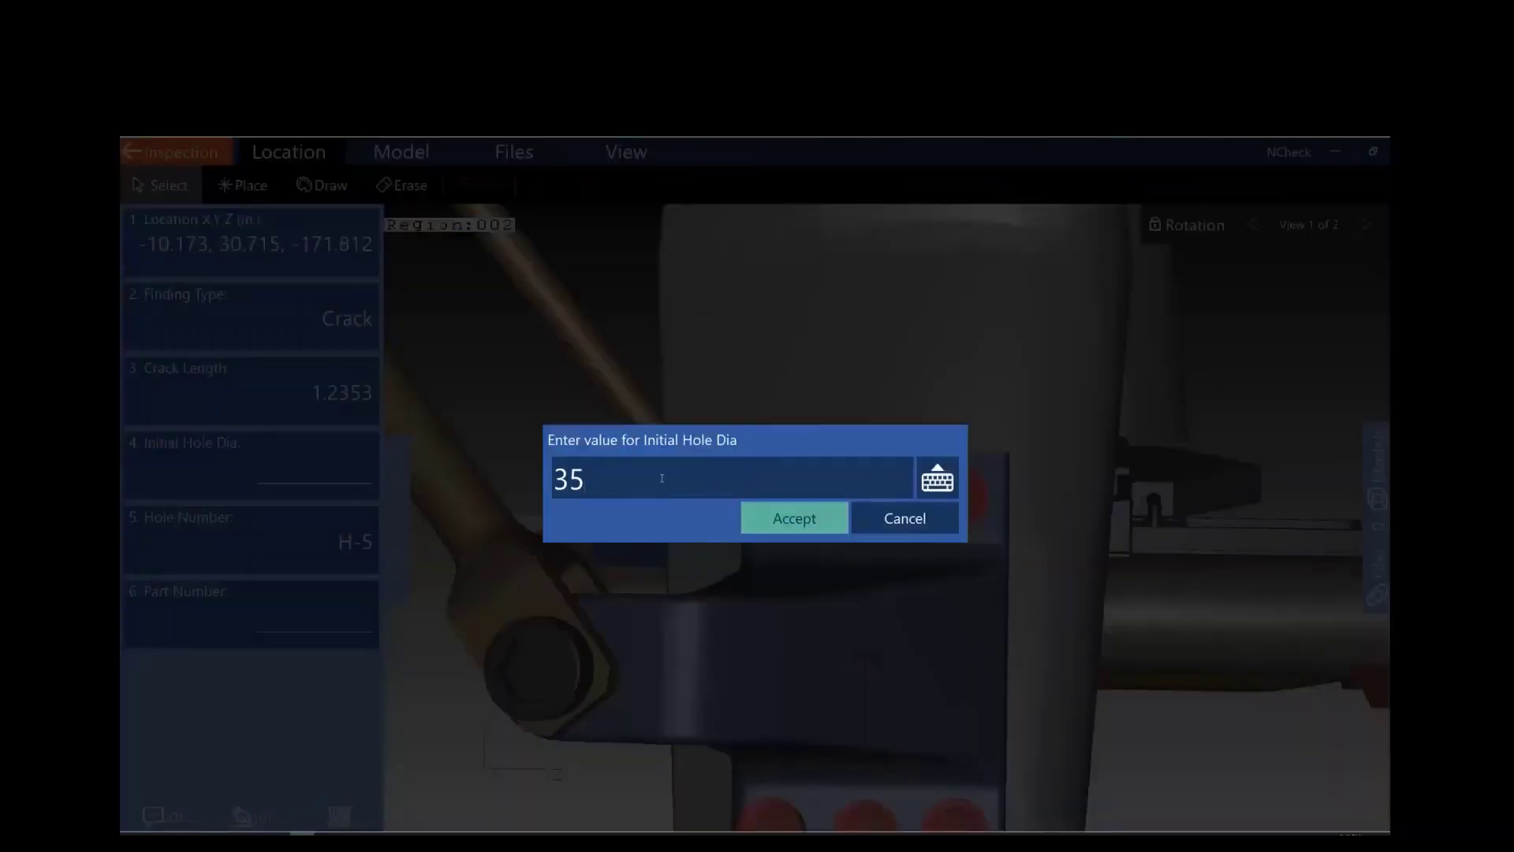
text(.)
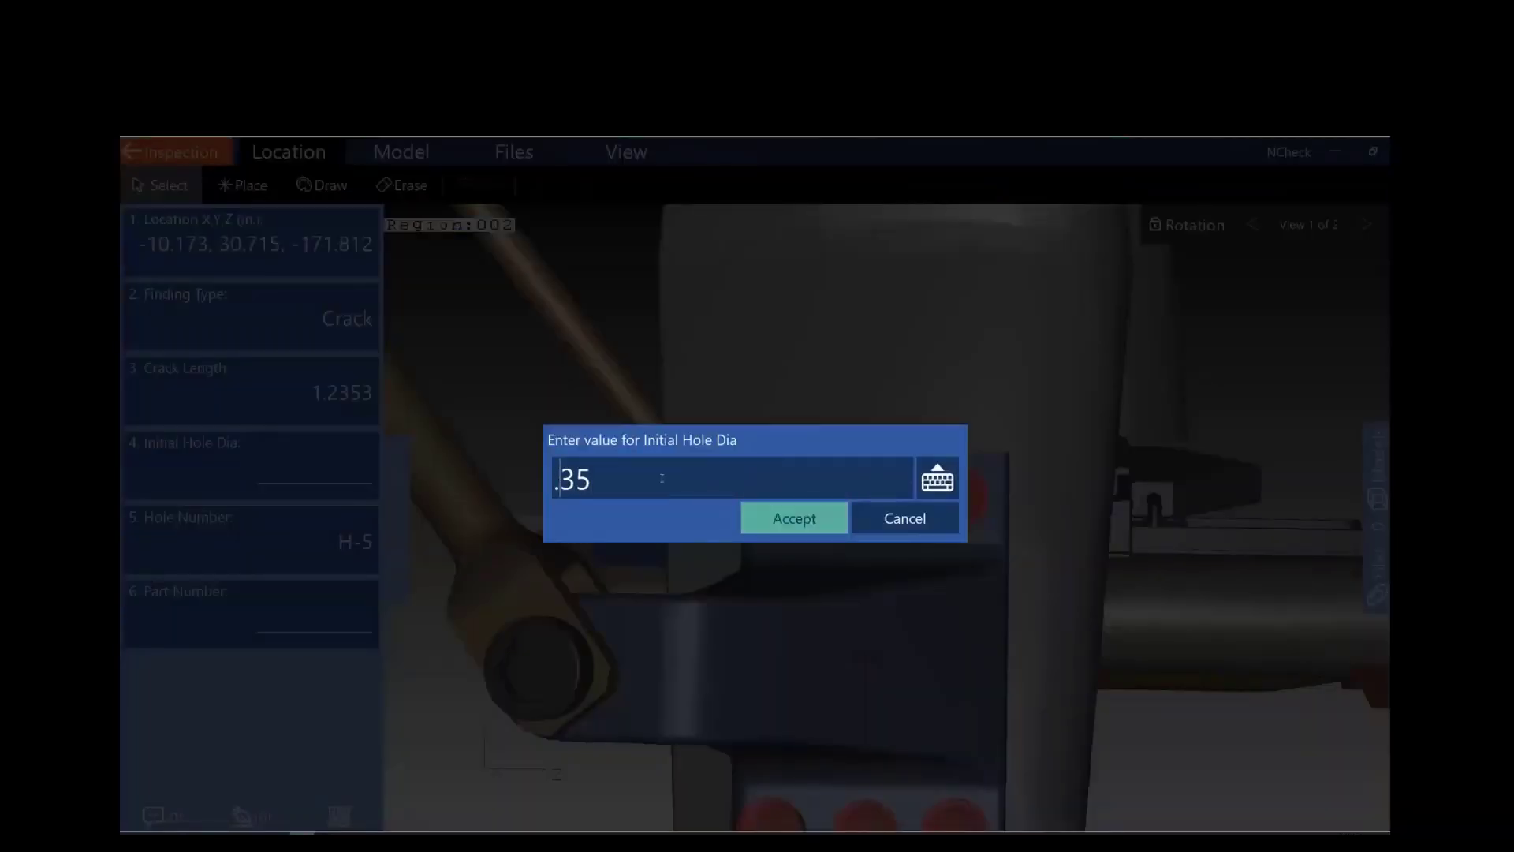
click(789, 530)
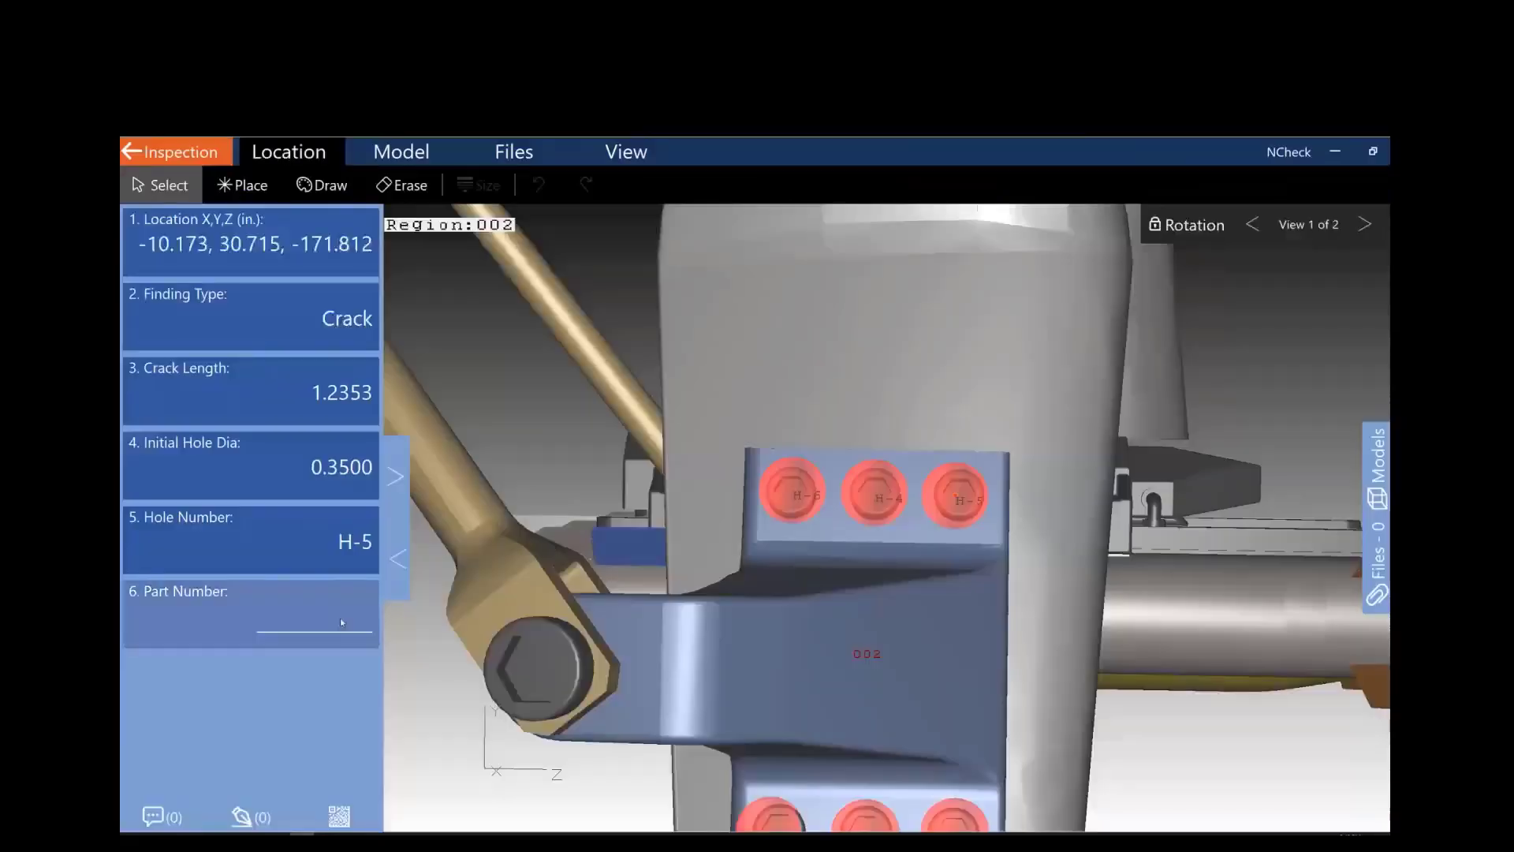
click(258, 611)
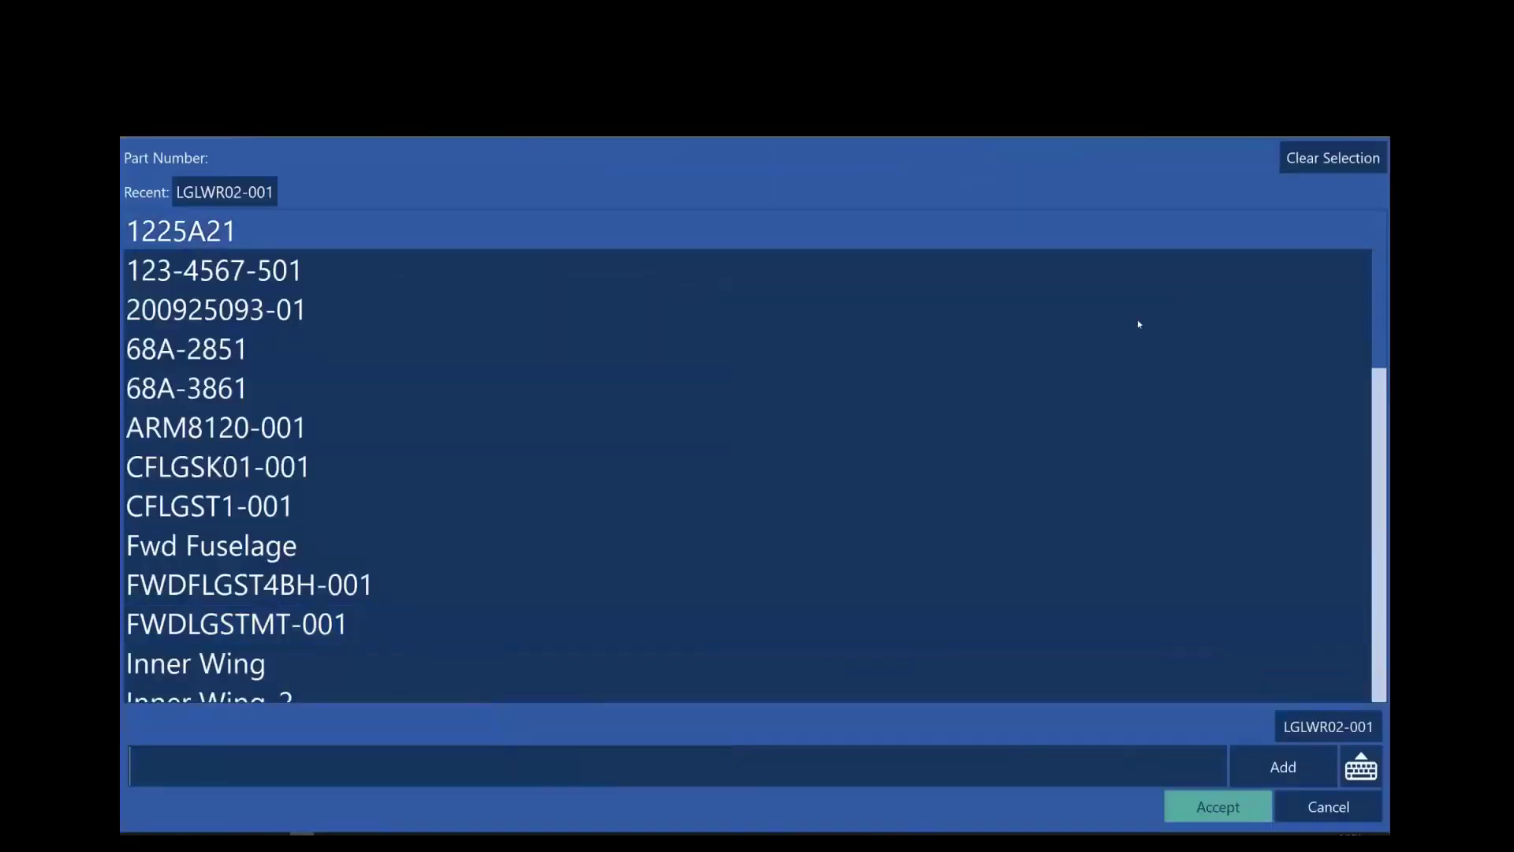
click(1336, 734)
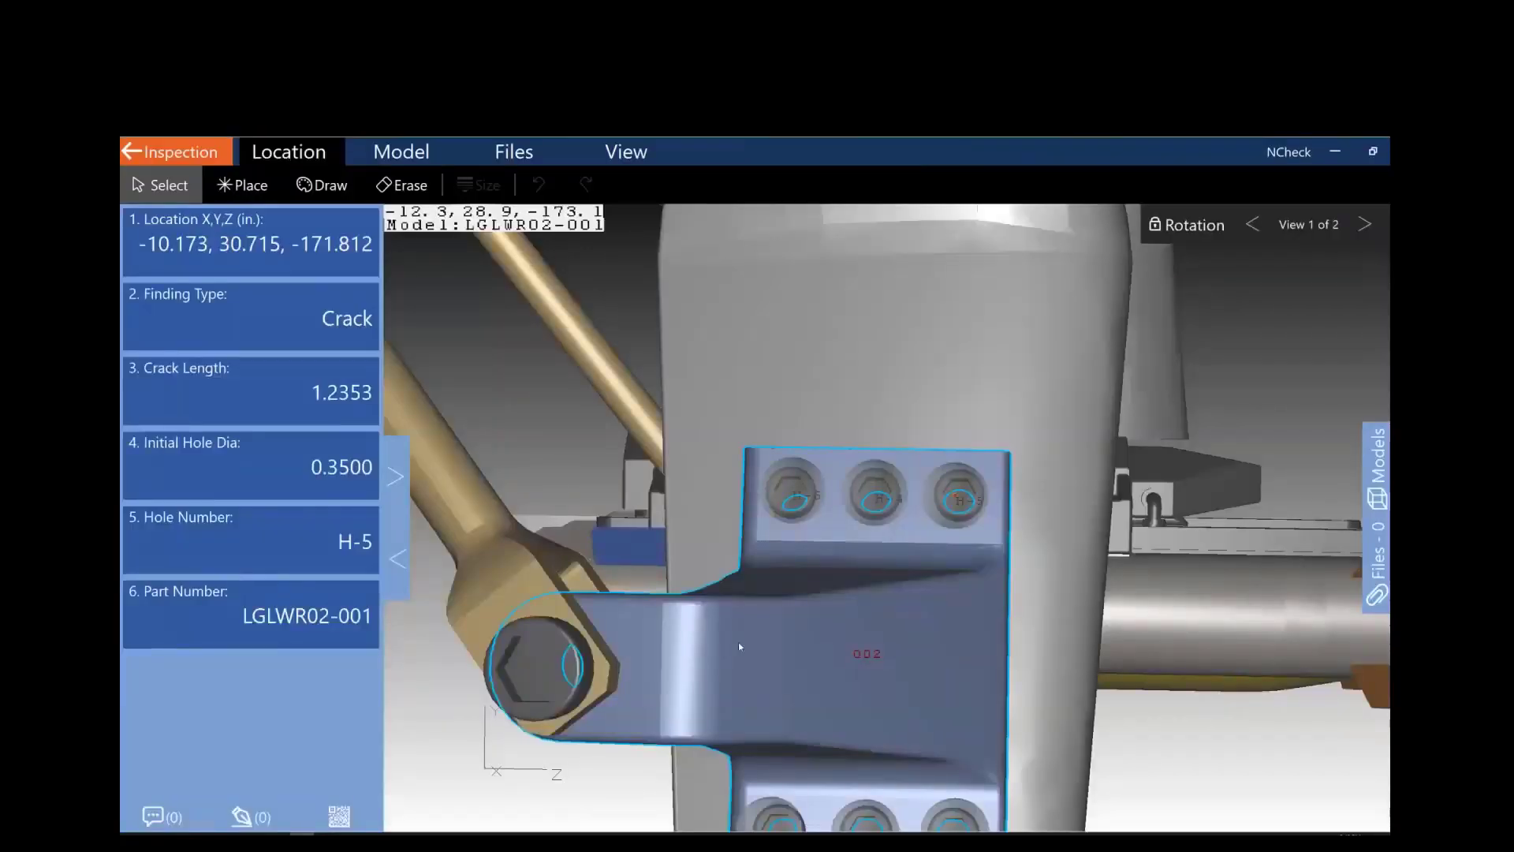
click(170, 151)
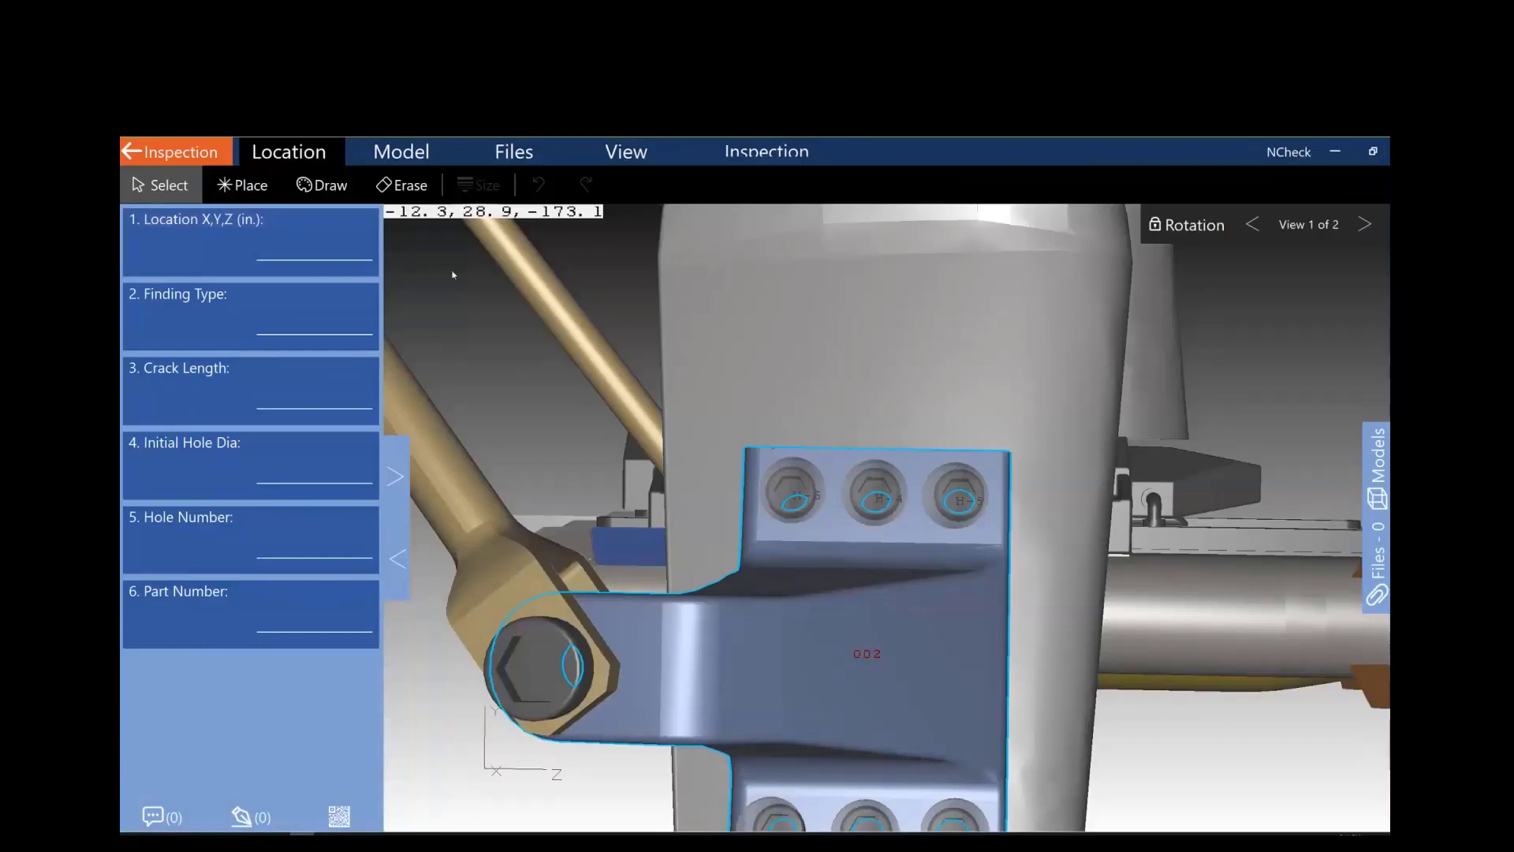
Step: In a new inspection data record, outline an area between the upper bolts and the 002 label, and set the finding type to Corrosion
click(326, 186)
drag(806, 533, 838, 590)
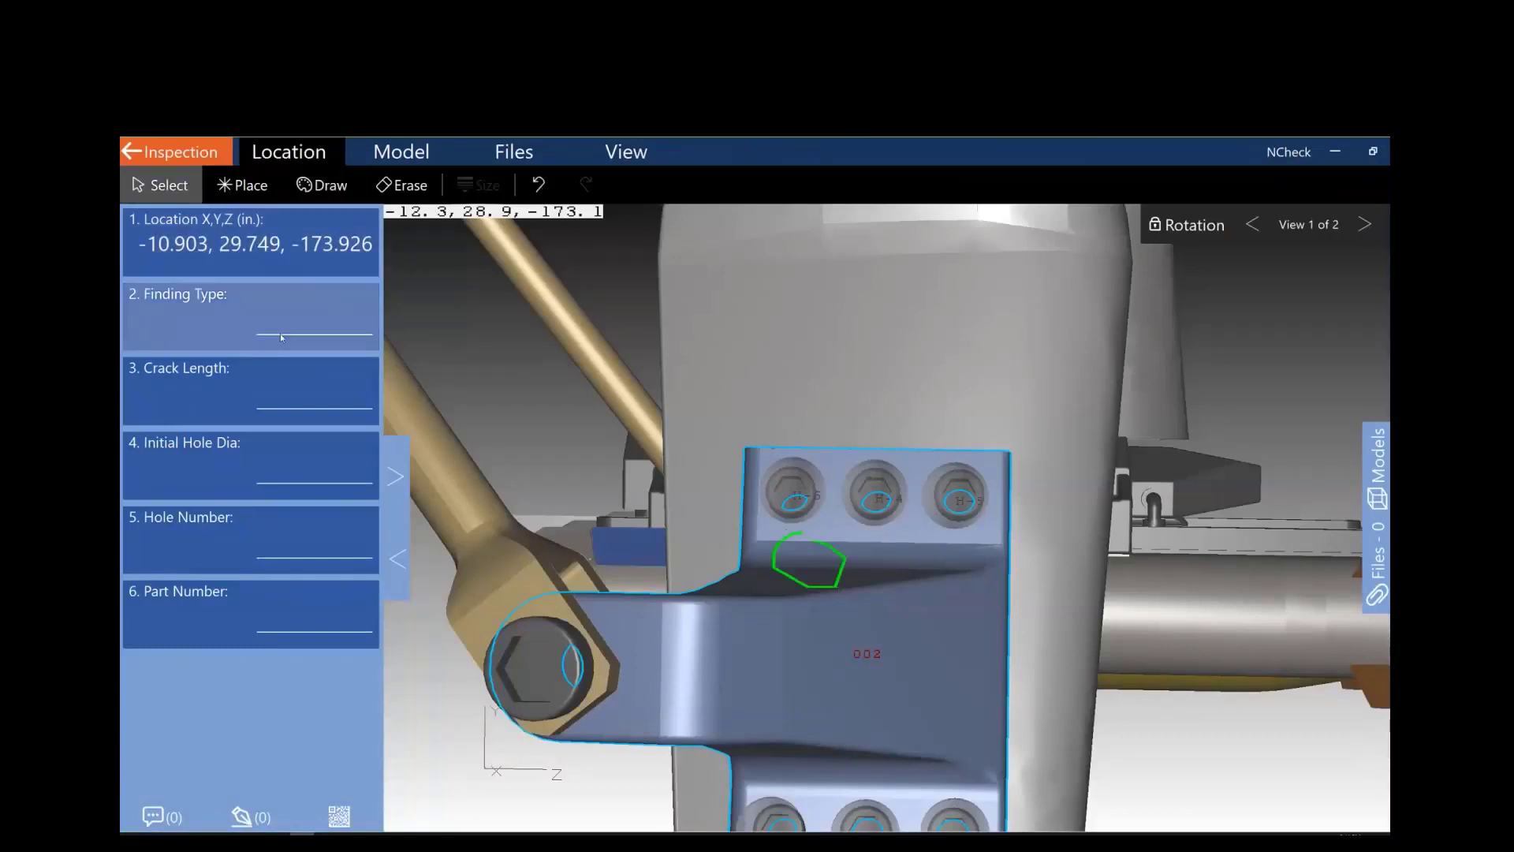
click(281, 333)
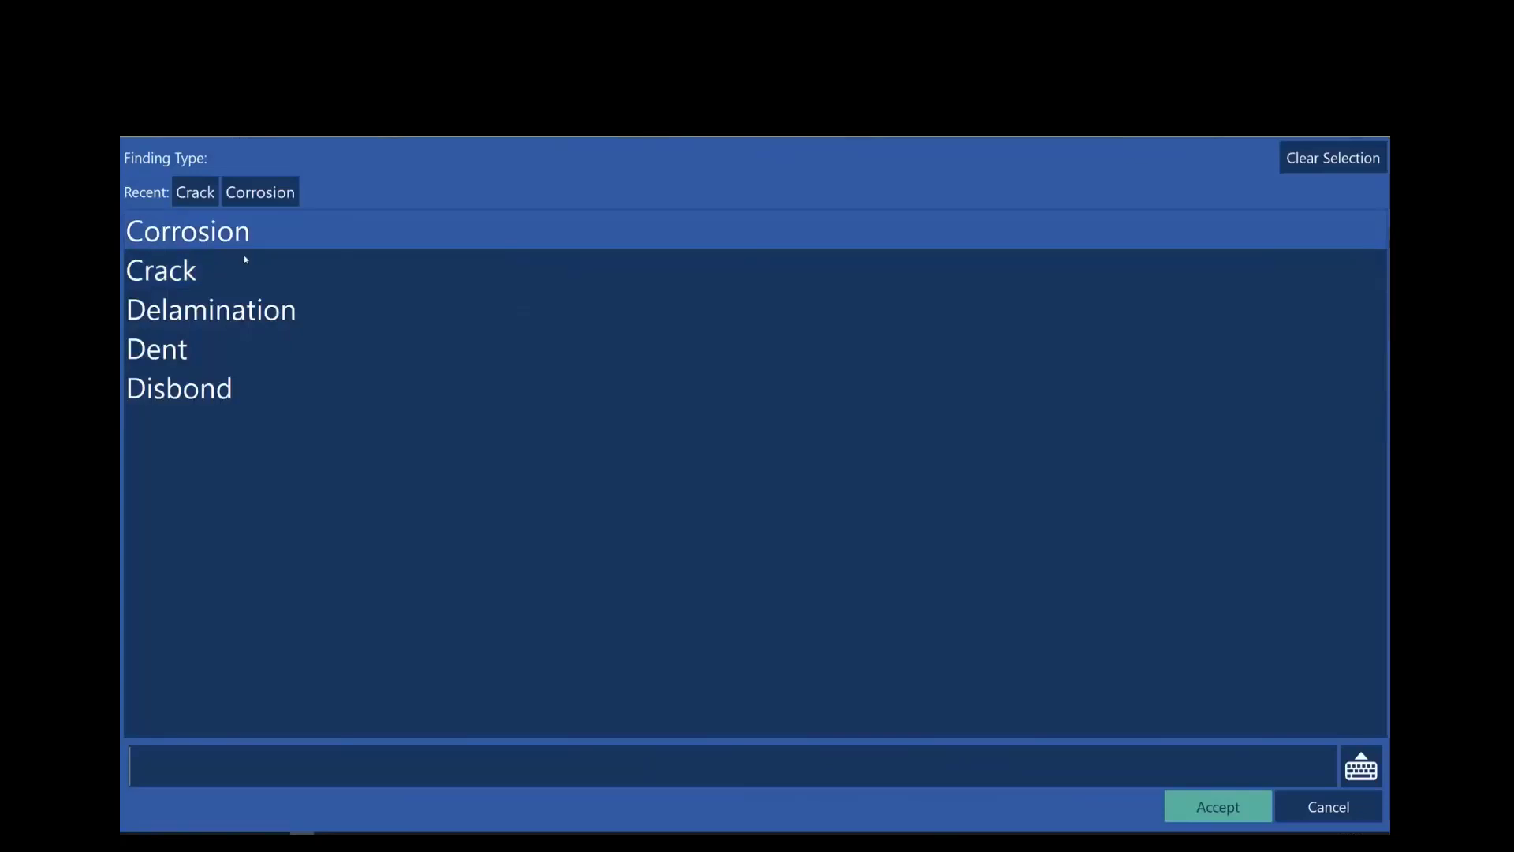
click(245, 241)
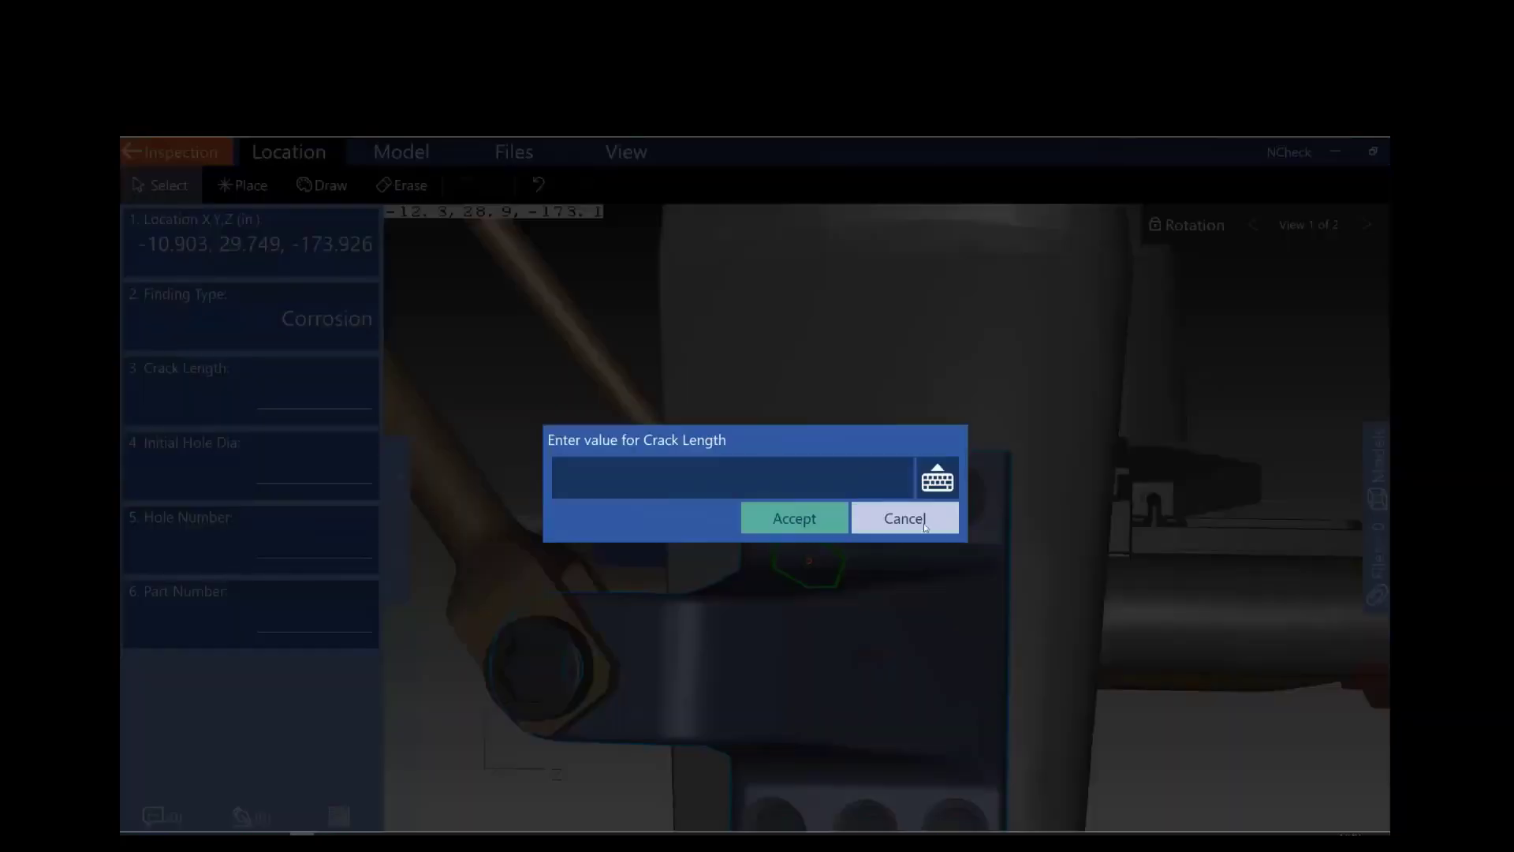
click(893, 521)
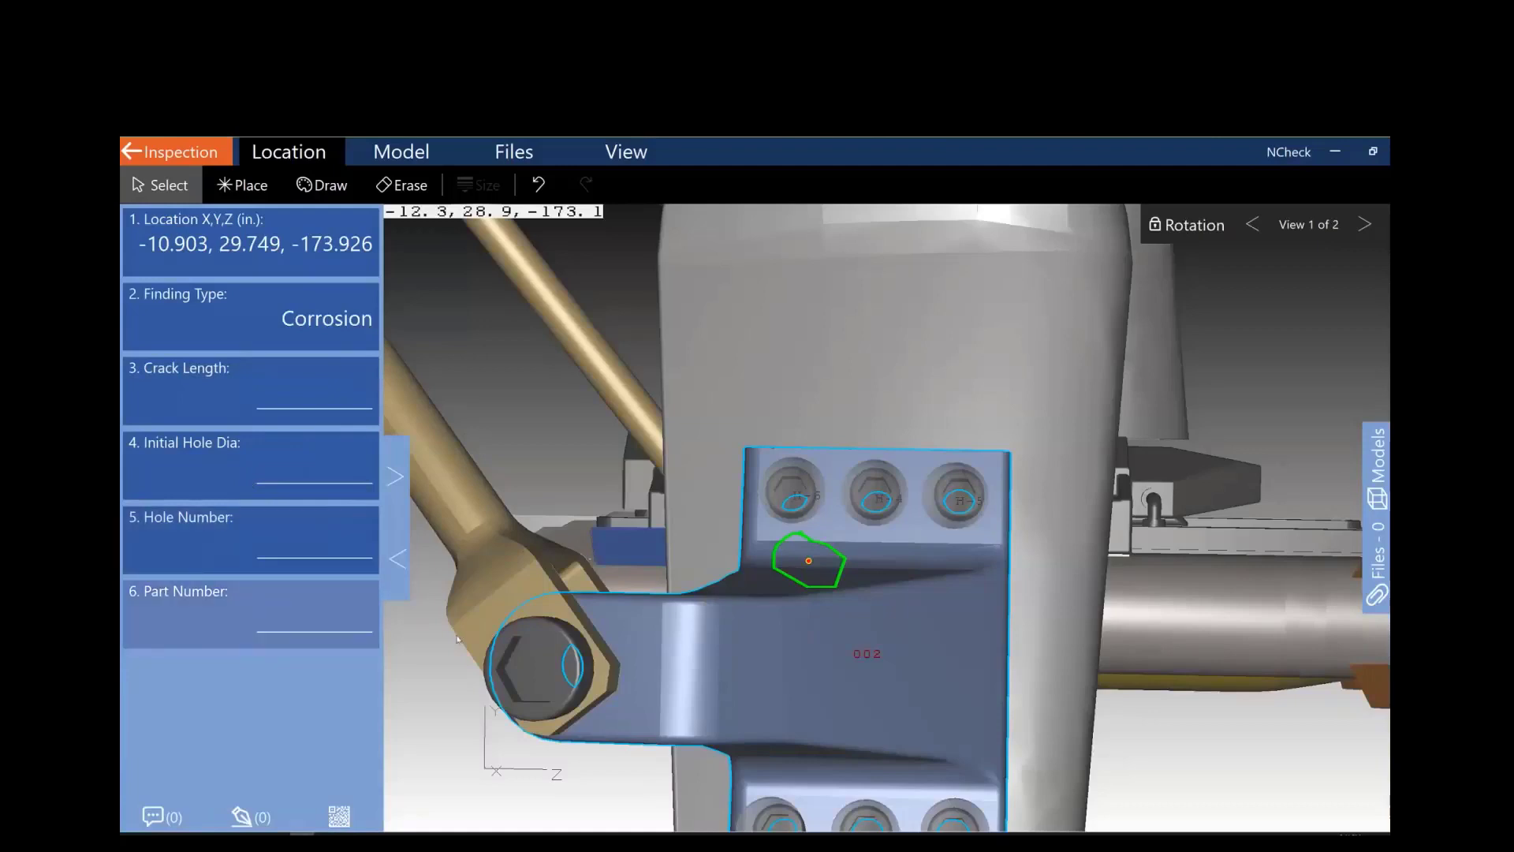
Step: Set the corrosion record's part number to LGLWR02-001, and leave the inspection, saving both new data records
click(312, 604)
click(1219, 806)
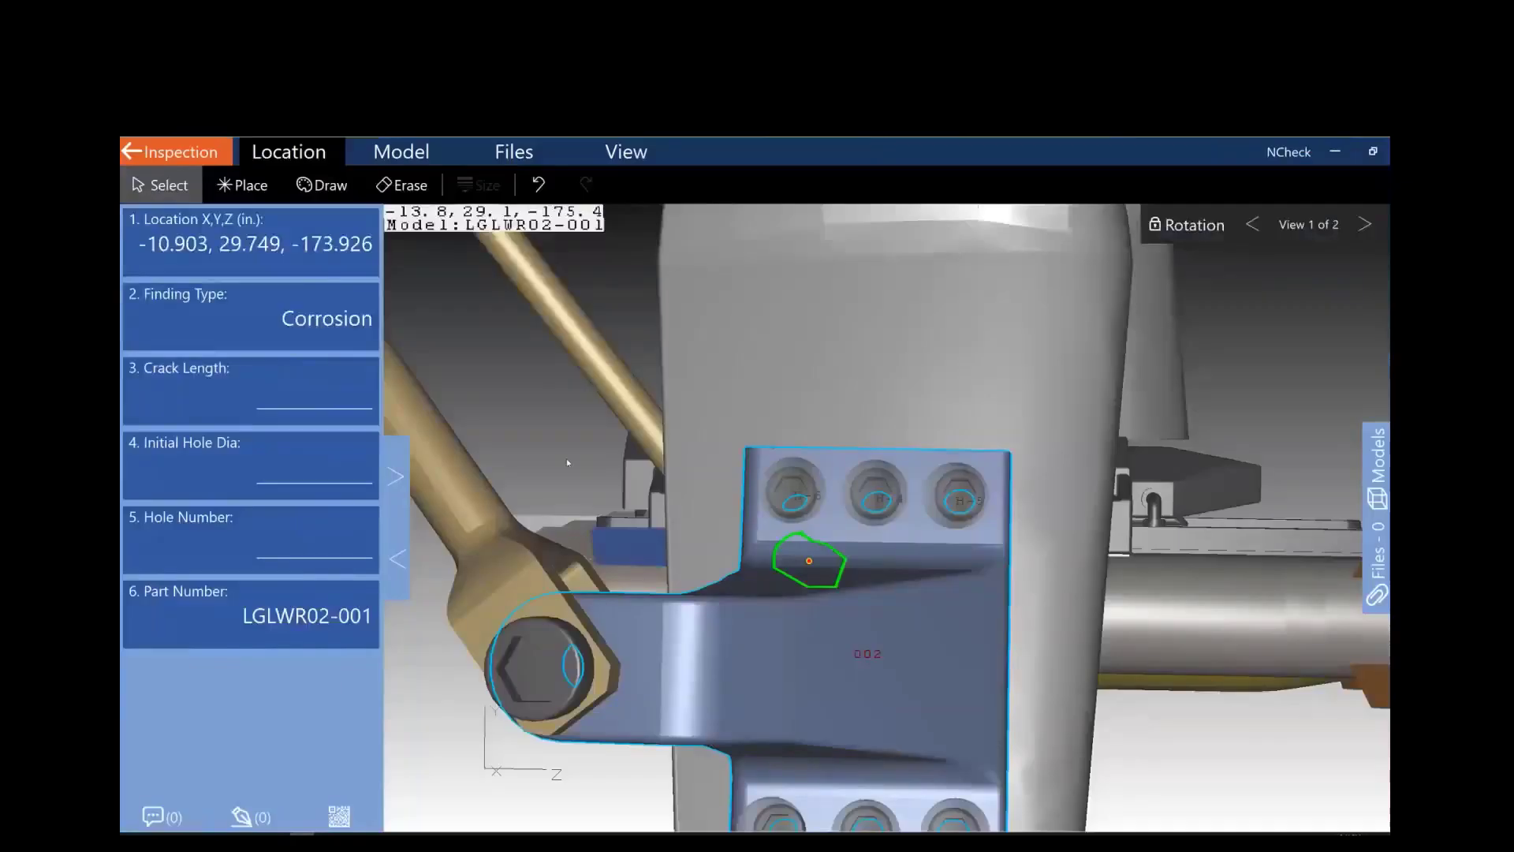
click(202, 157)
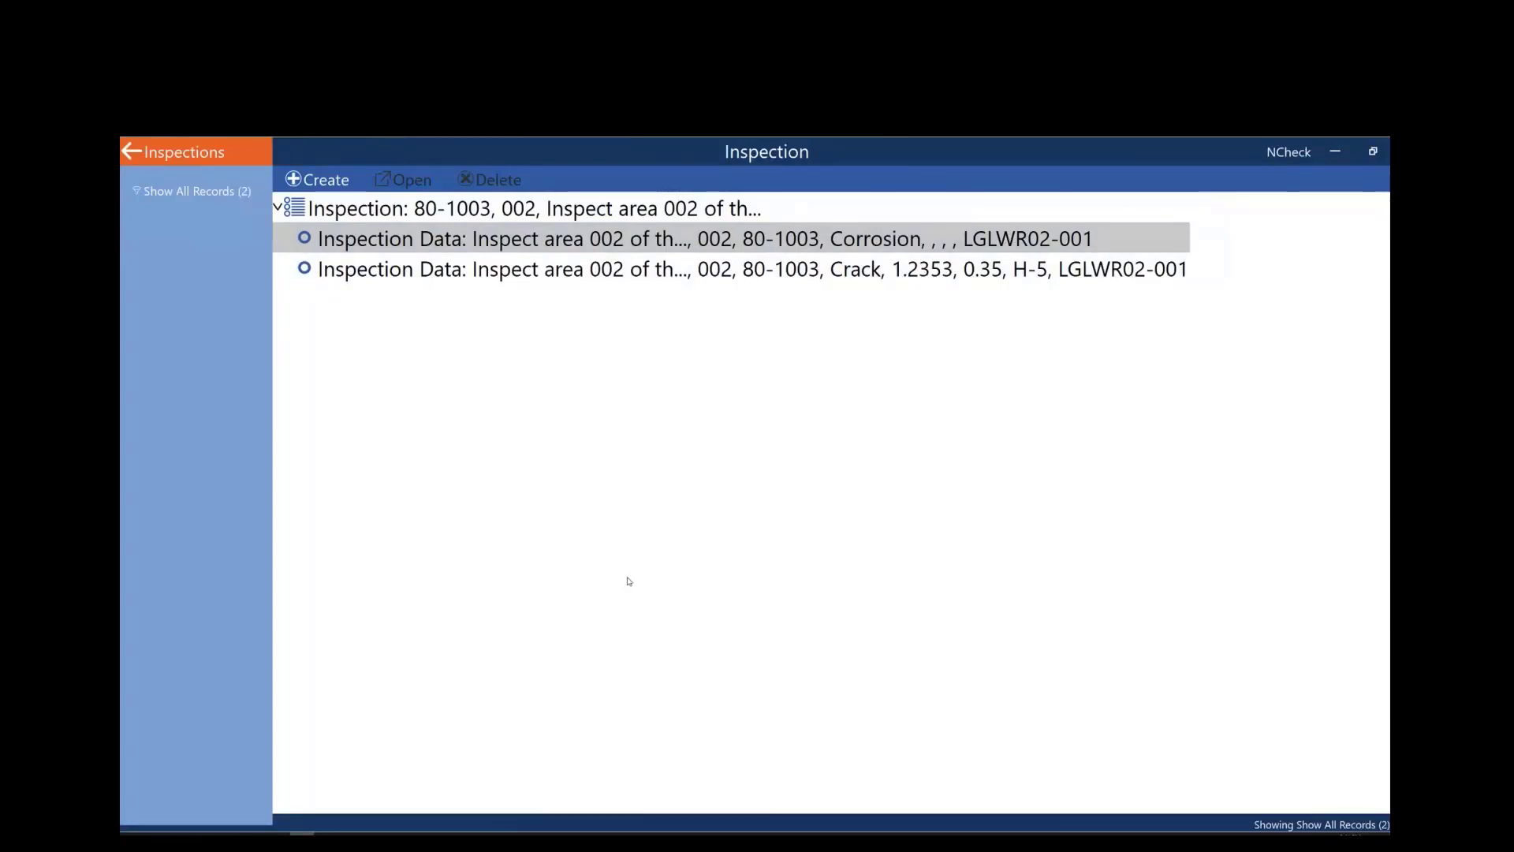
click(179, 152)
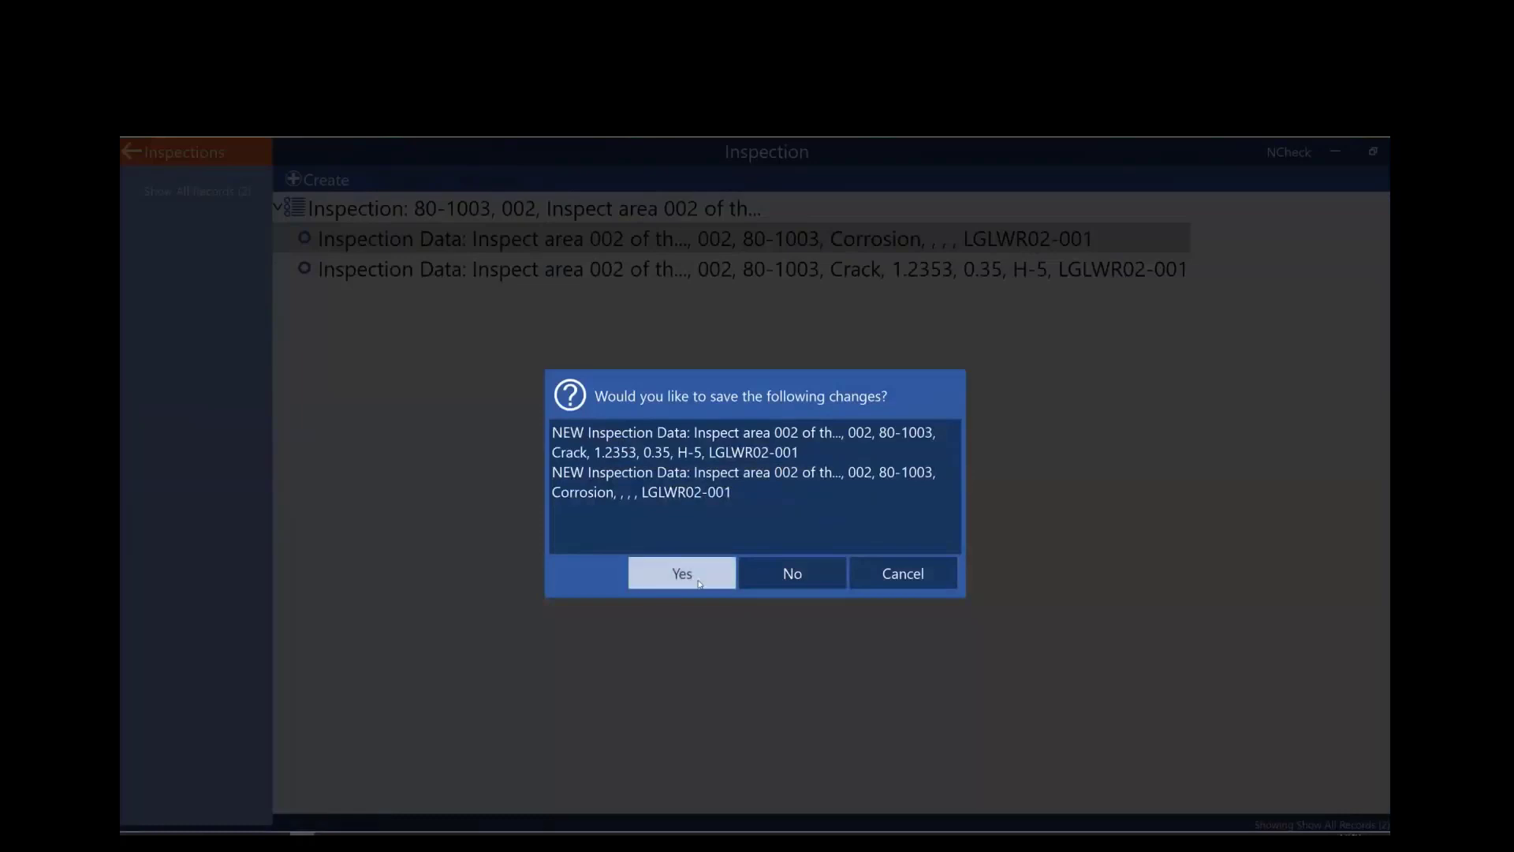
click(652, 562)
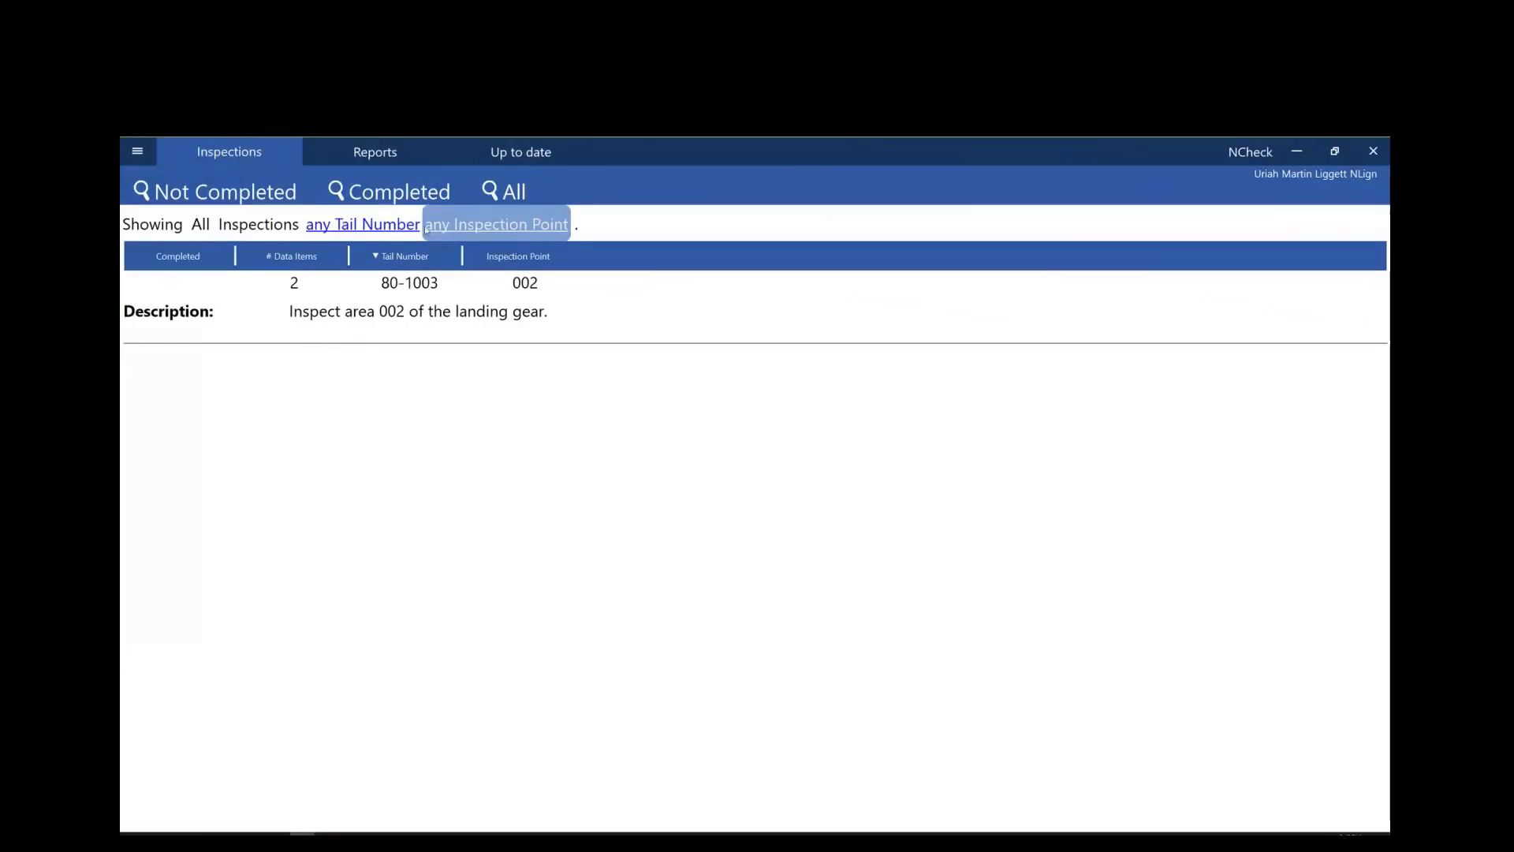
Step: Look at the tail number filter choices without changing them, and open the corrosion record of the 80-1003, point 002 inspection
click(364, 224)
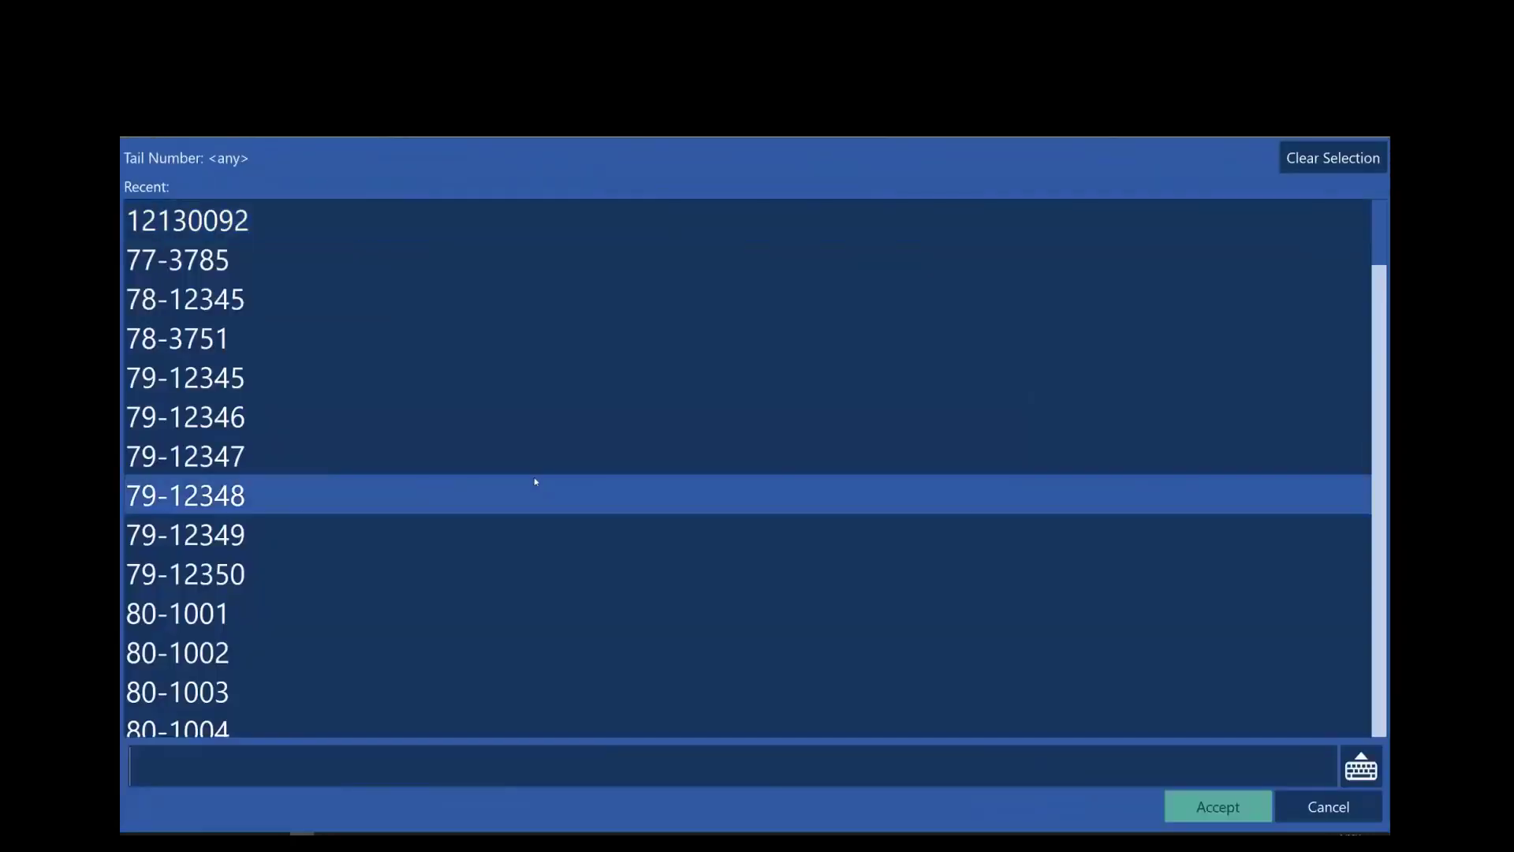
click(1328, 806)
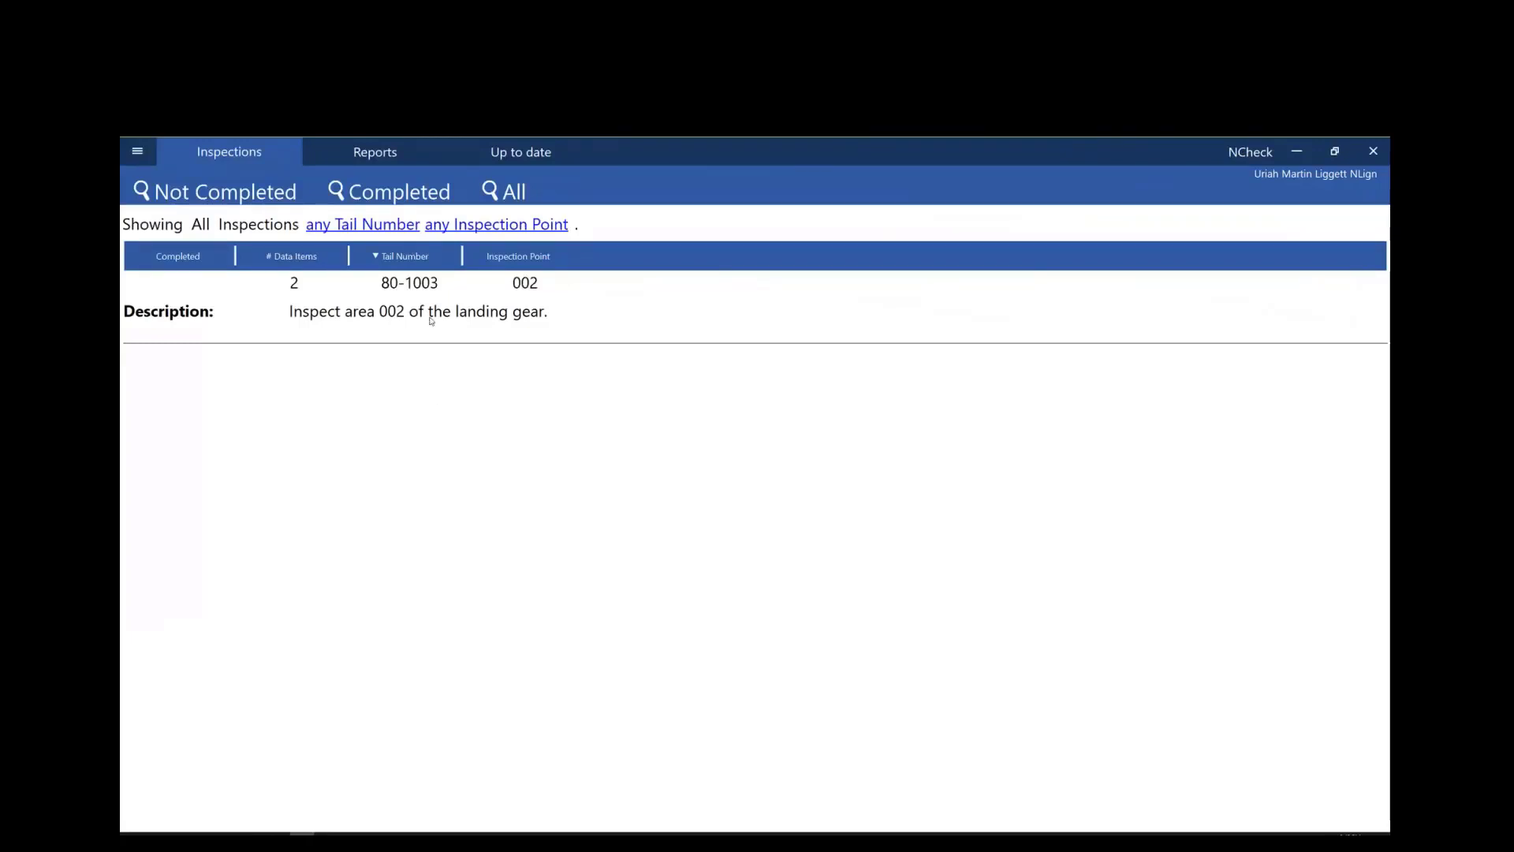
double_click(497, 326)
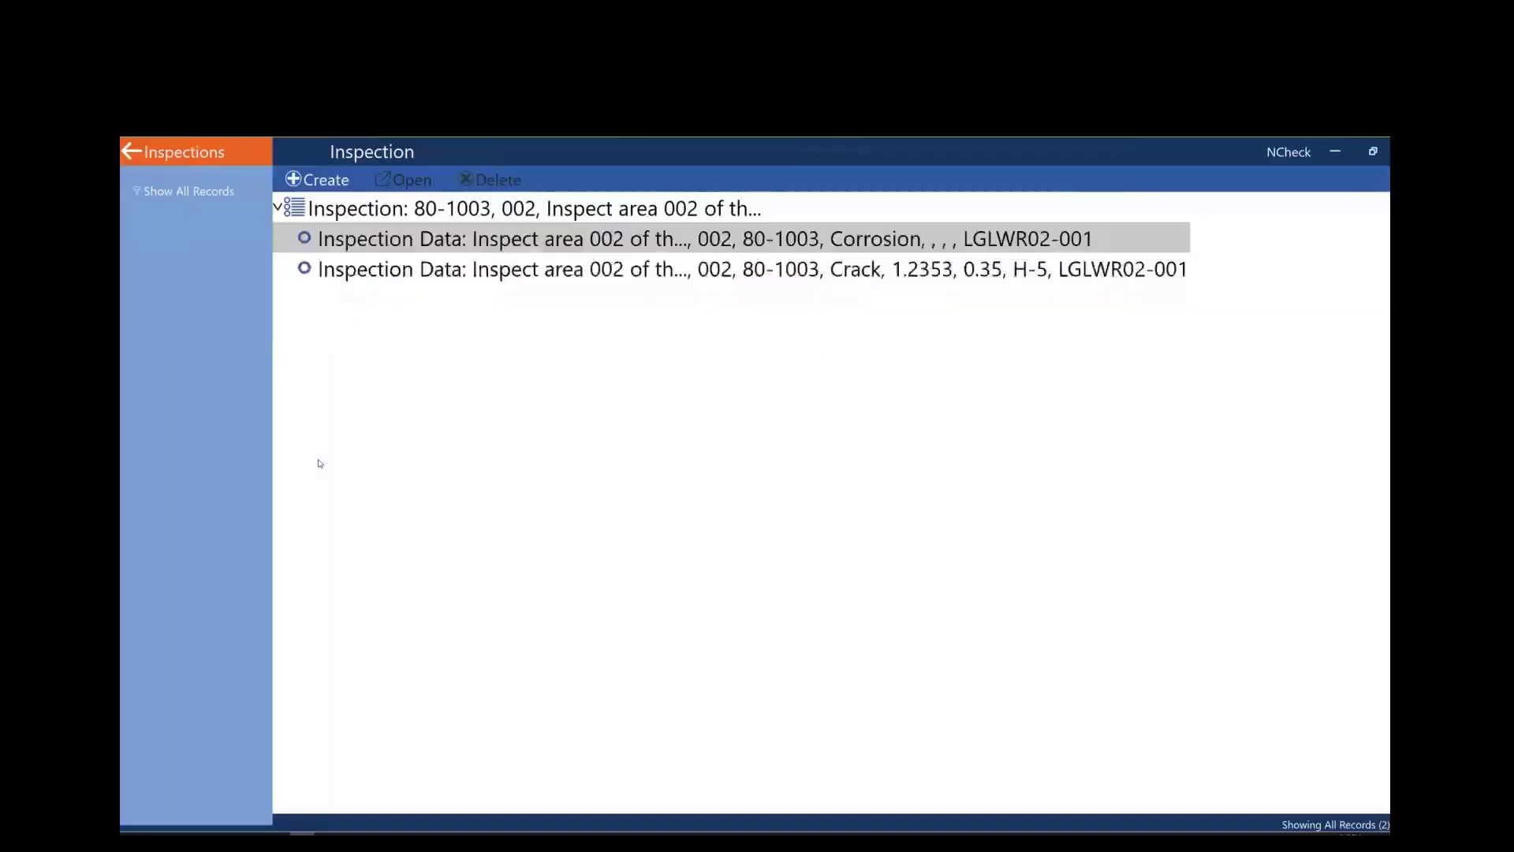
double_click(413, 244)
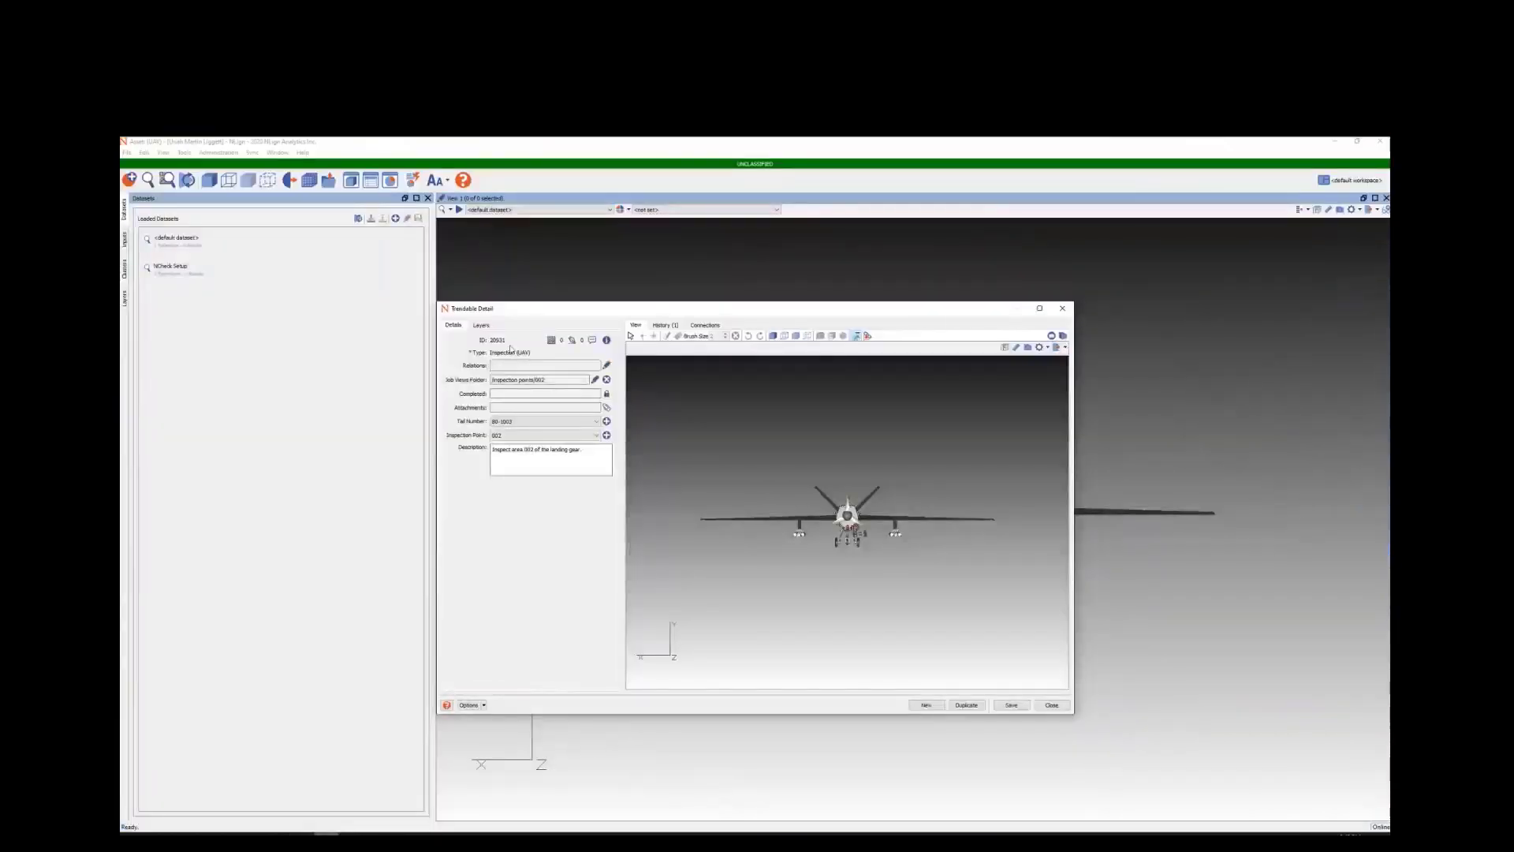
Step: In NLign, close the inspection's detail window and open the Inspection Data trendable type for editing
click(1052, 705)
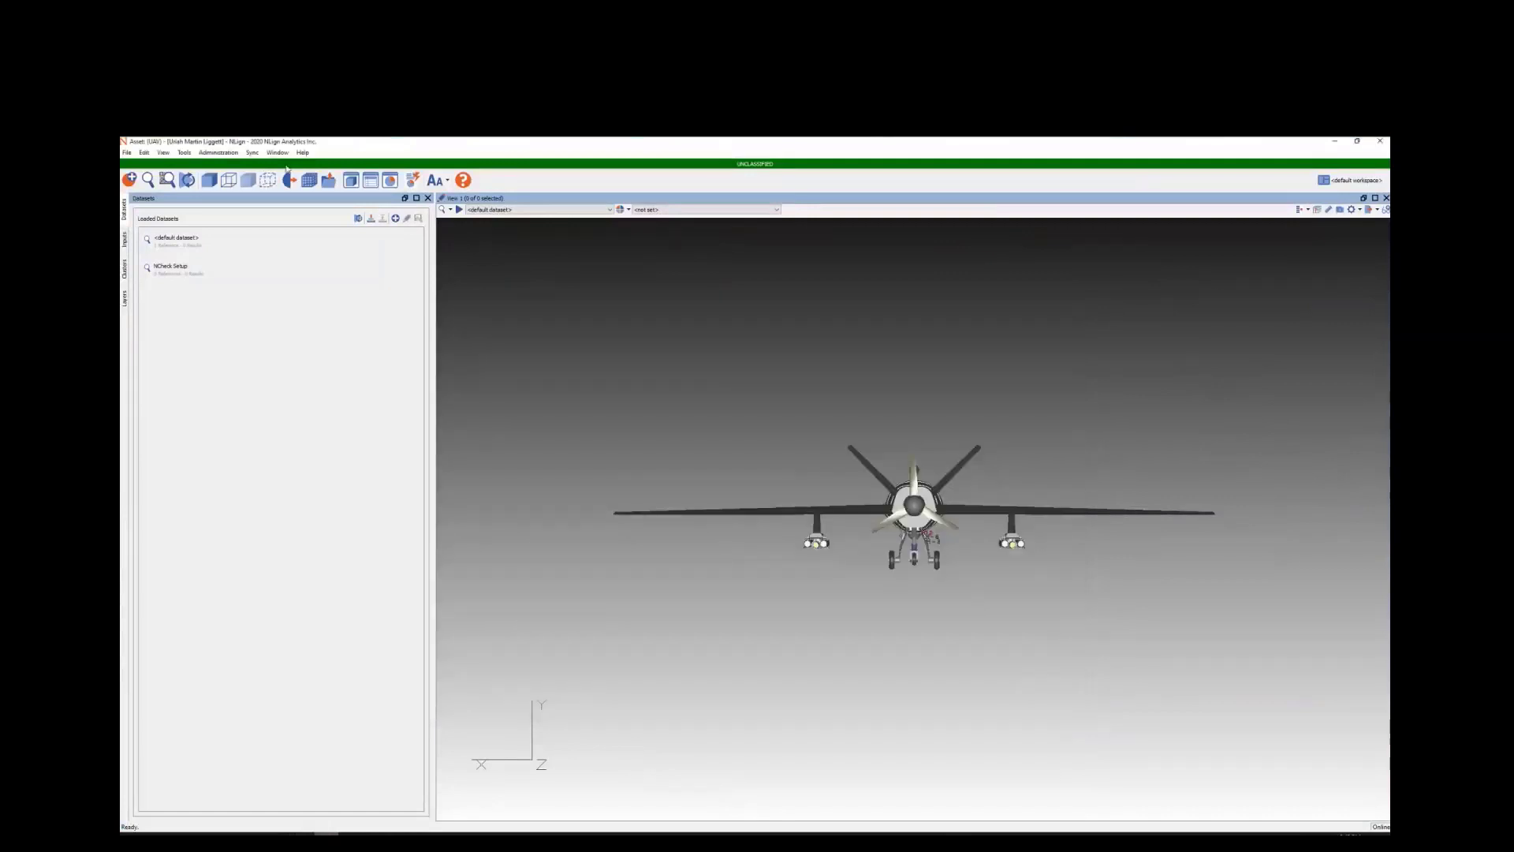
click(218, 153)
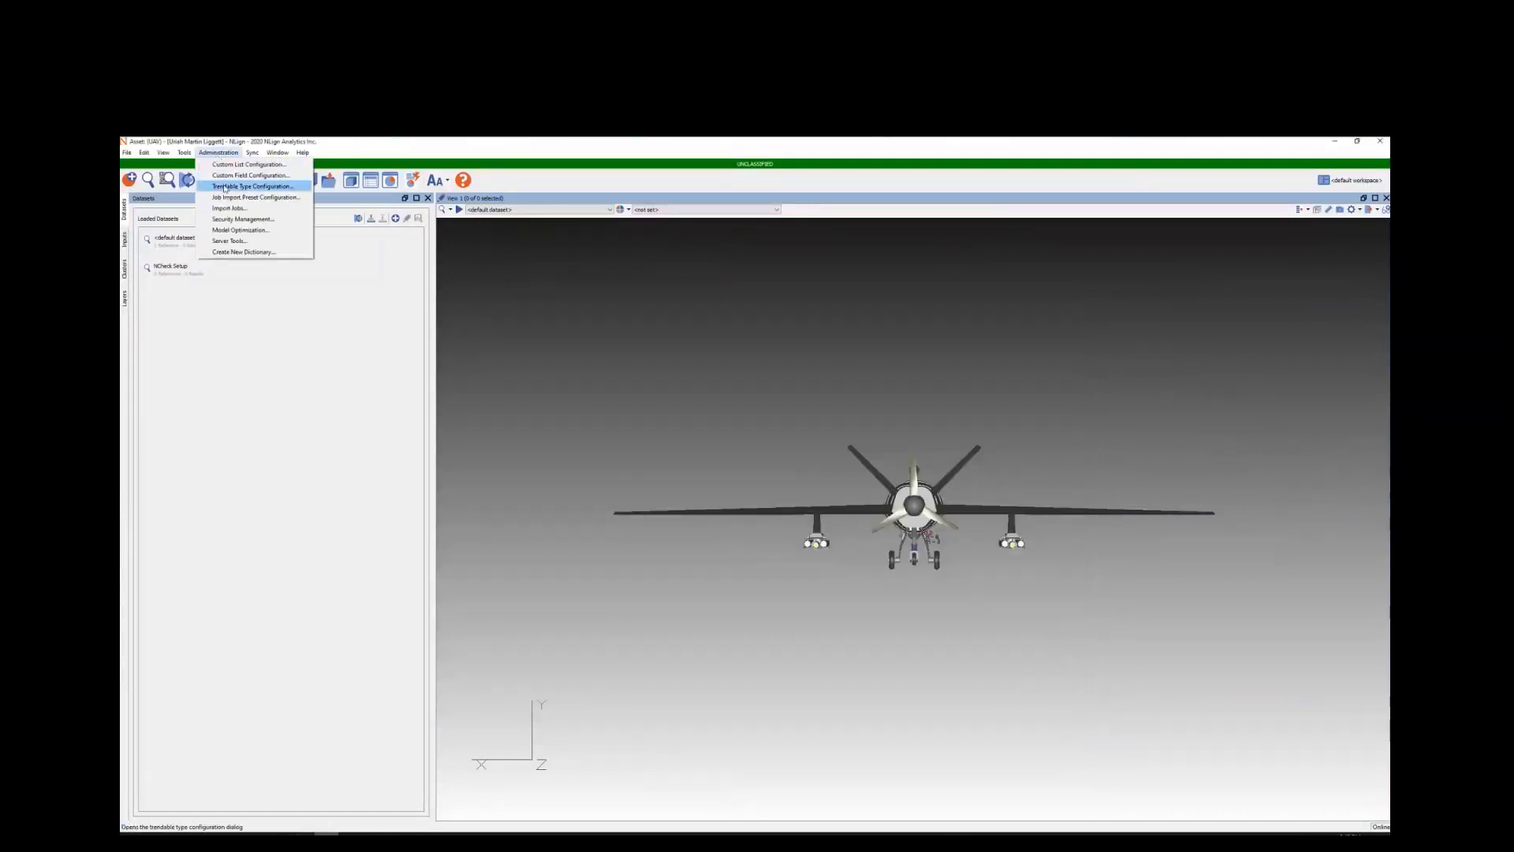
click(226, 187)
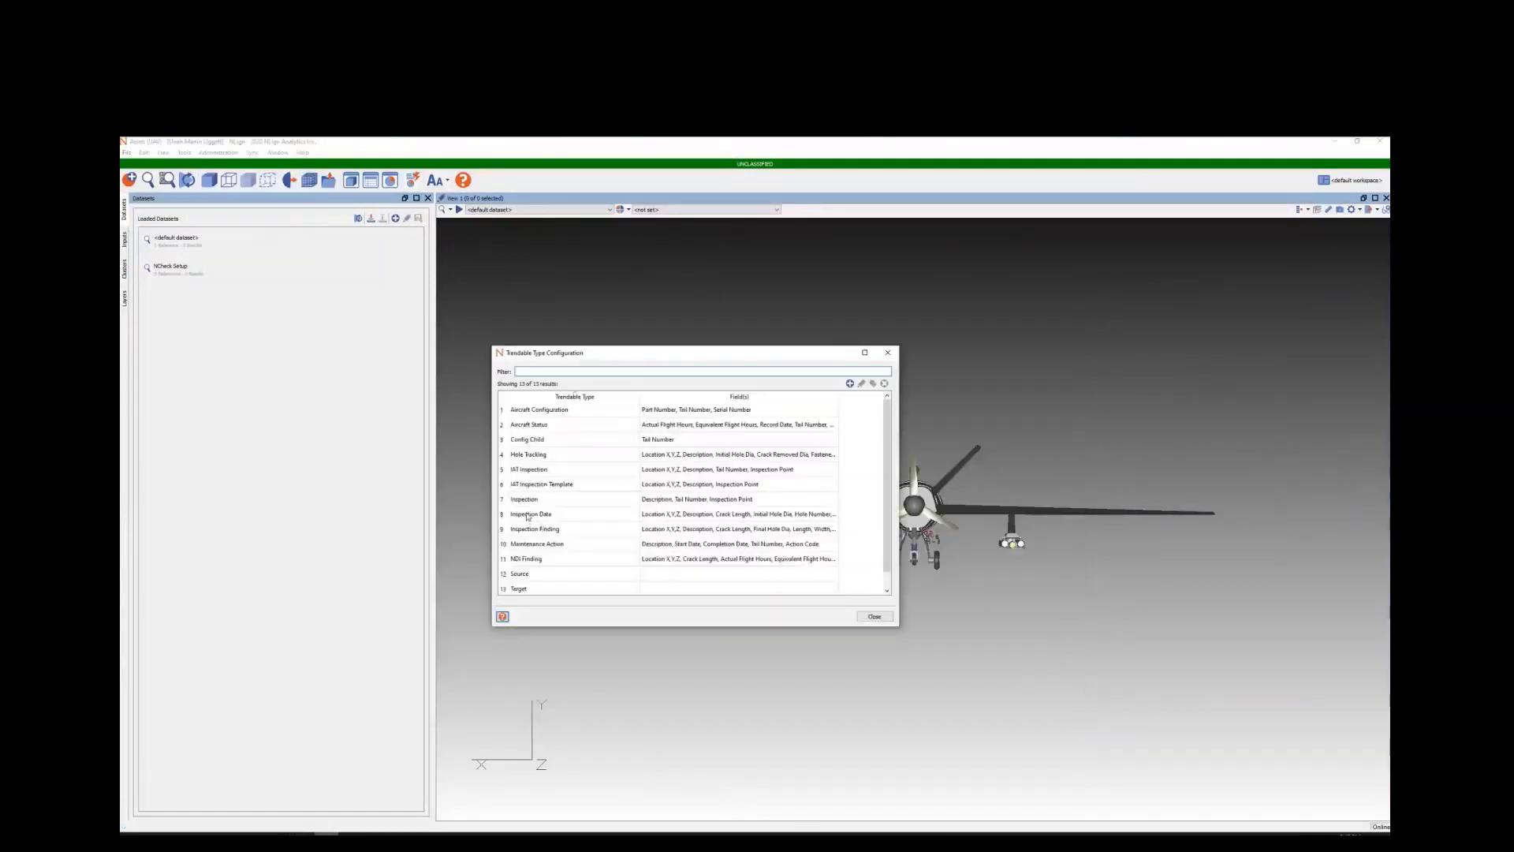
click(583, 502)
click(568, 517)
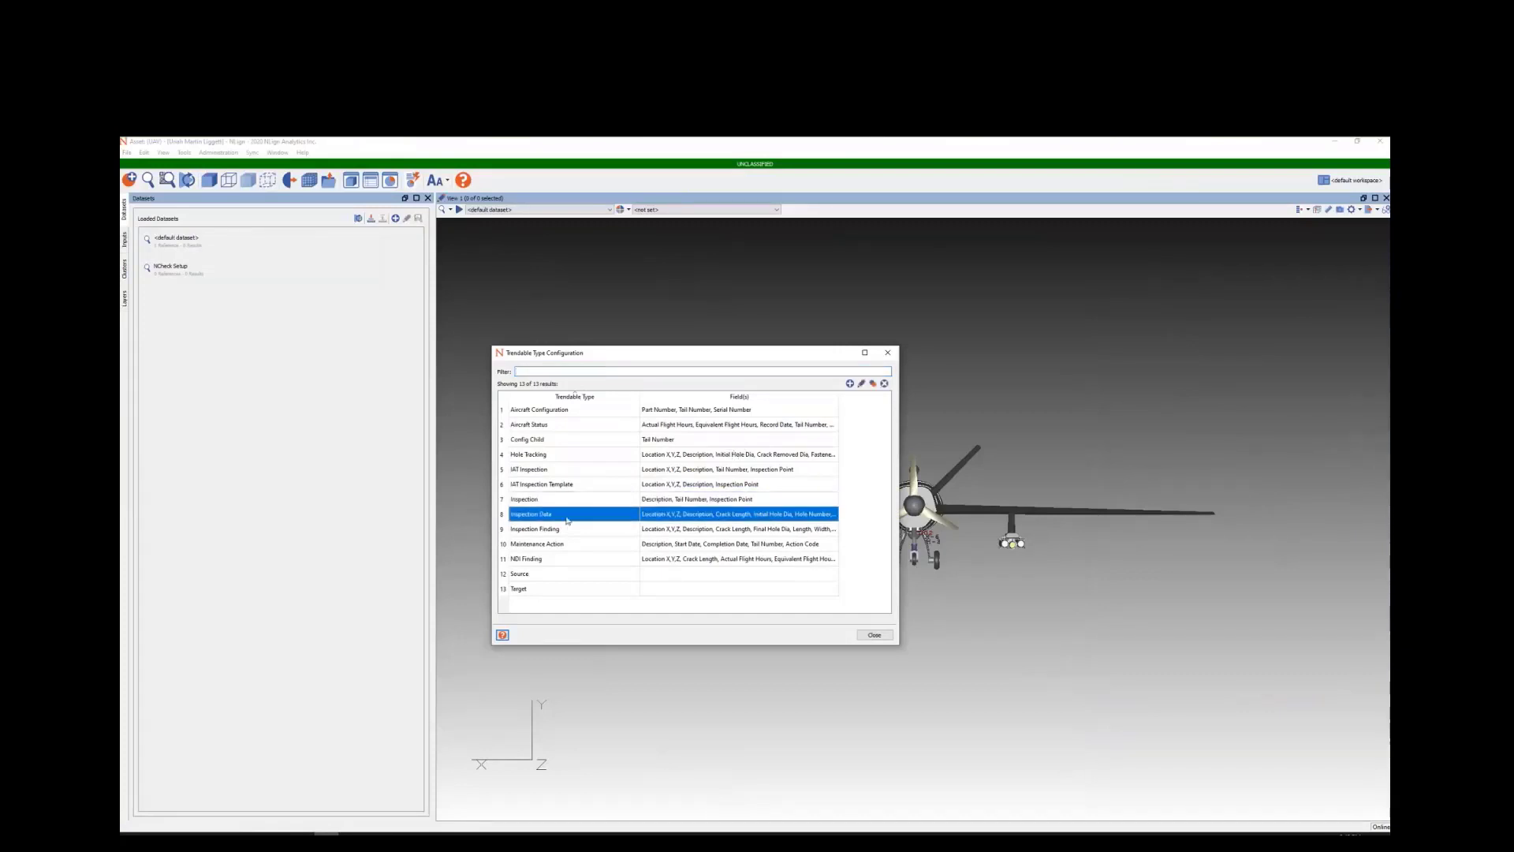
double_click(567, 517)
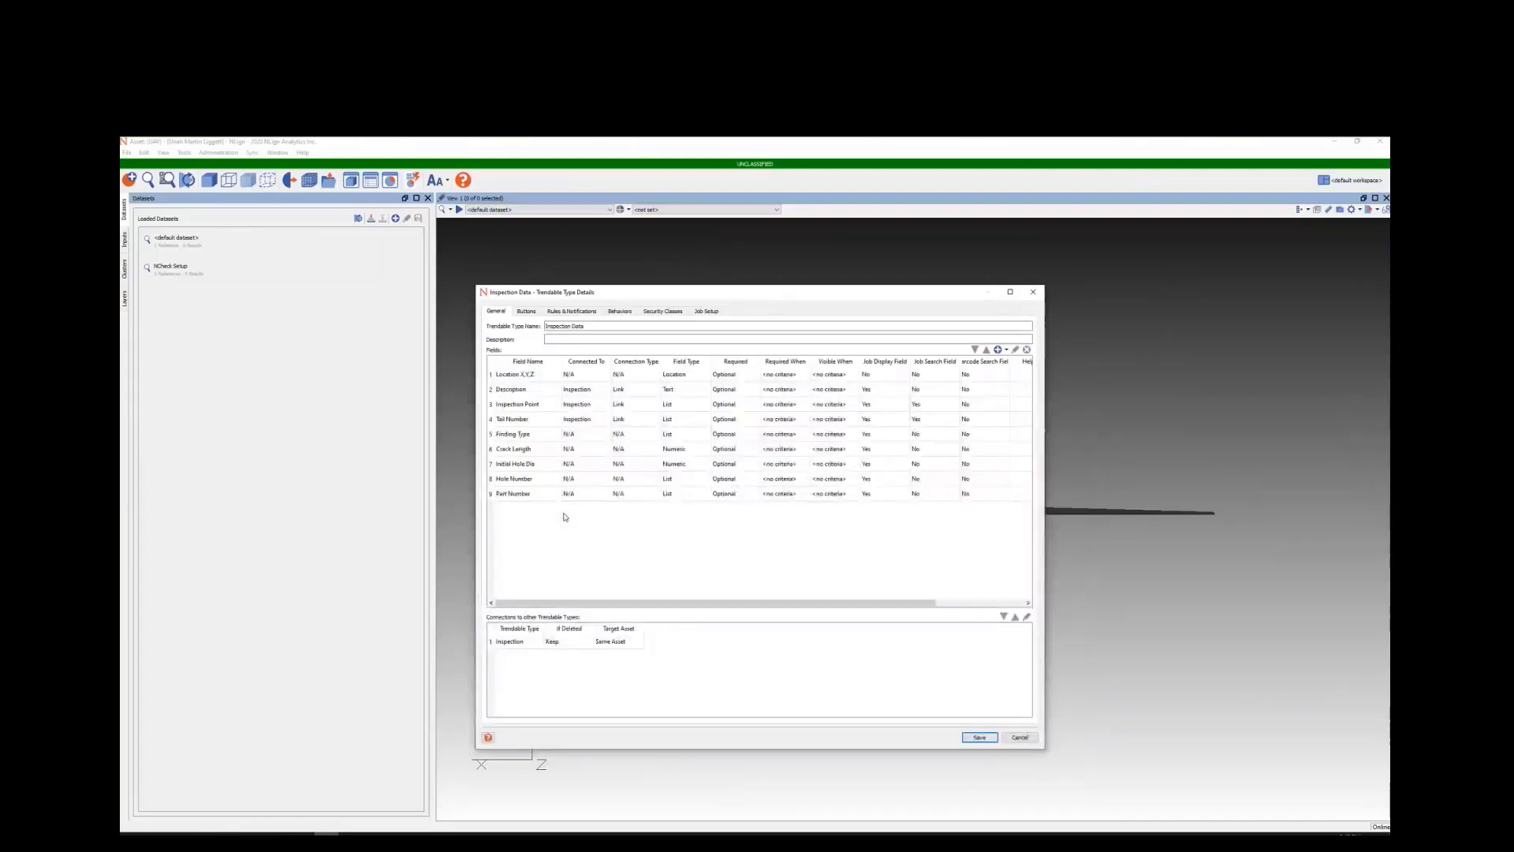
Step: Make the Crack Length field required and start its NCheck requirement condition, showing the fields for Inspection Data
double_click(542, 454)
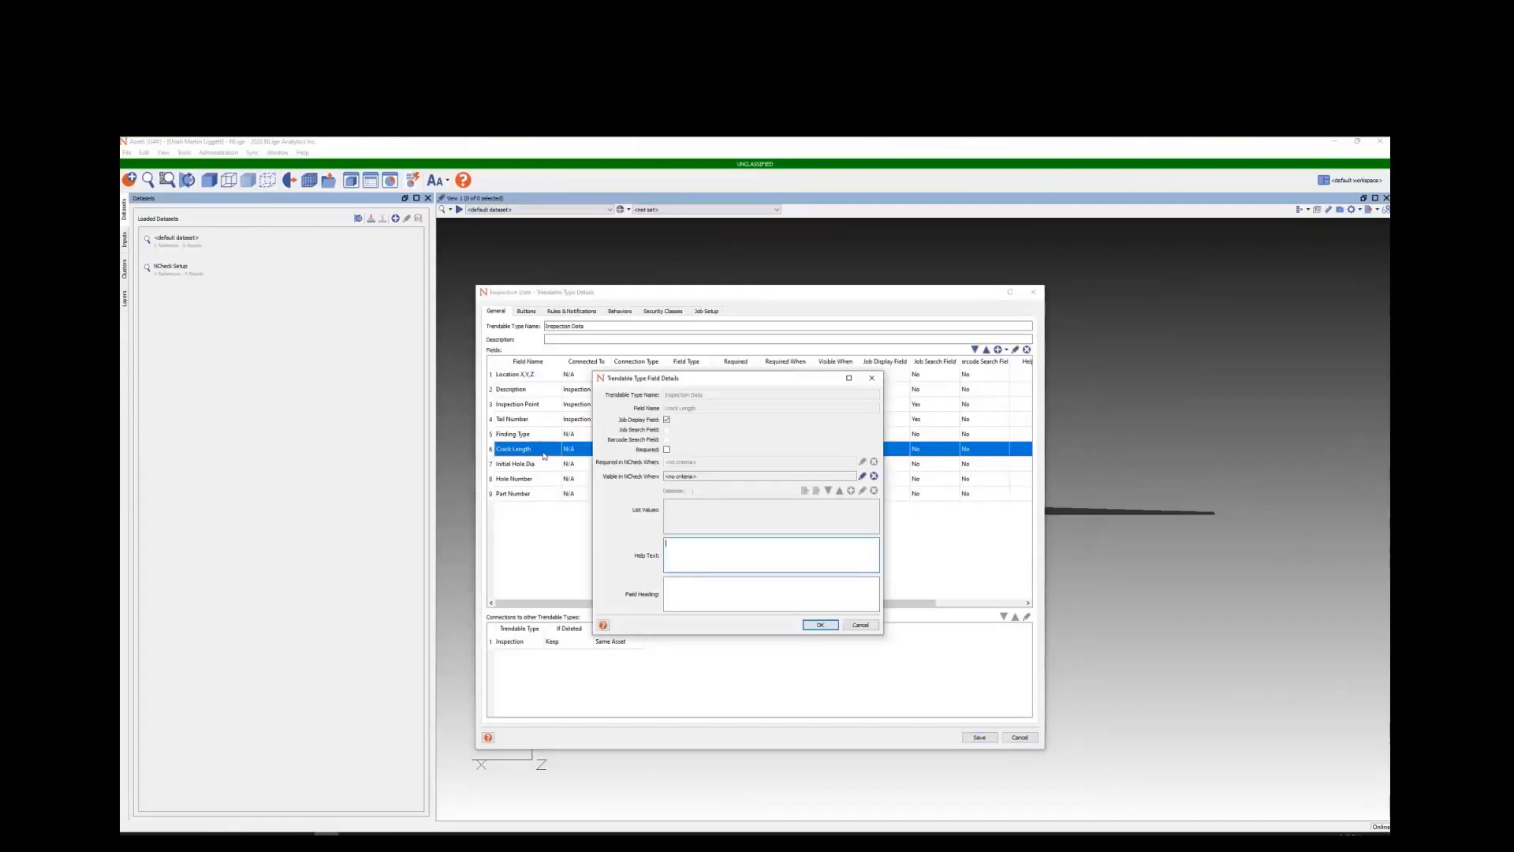
click(666, 450)
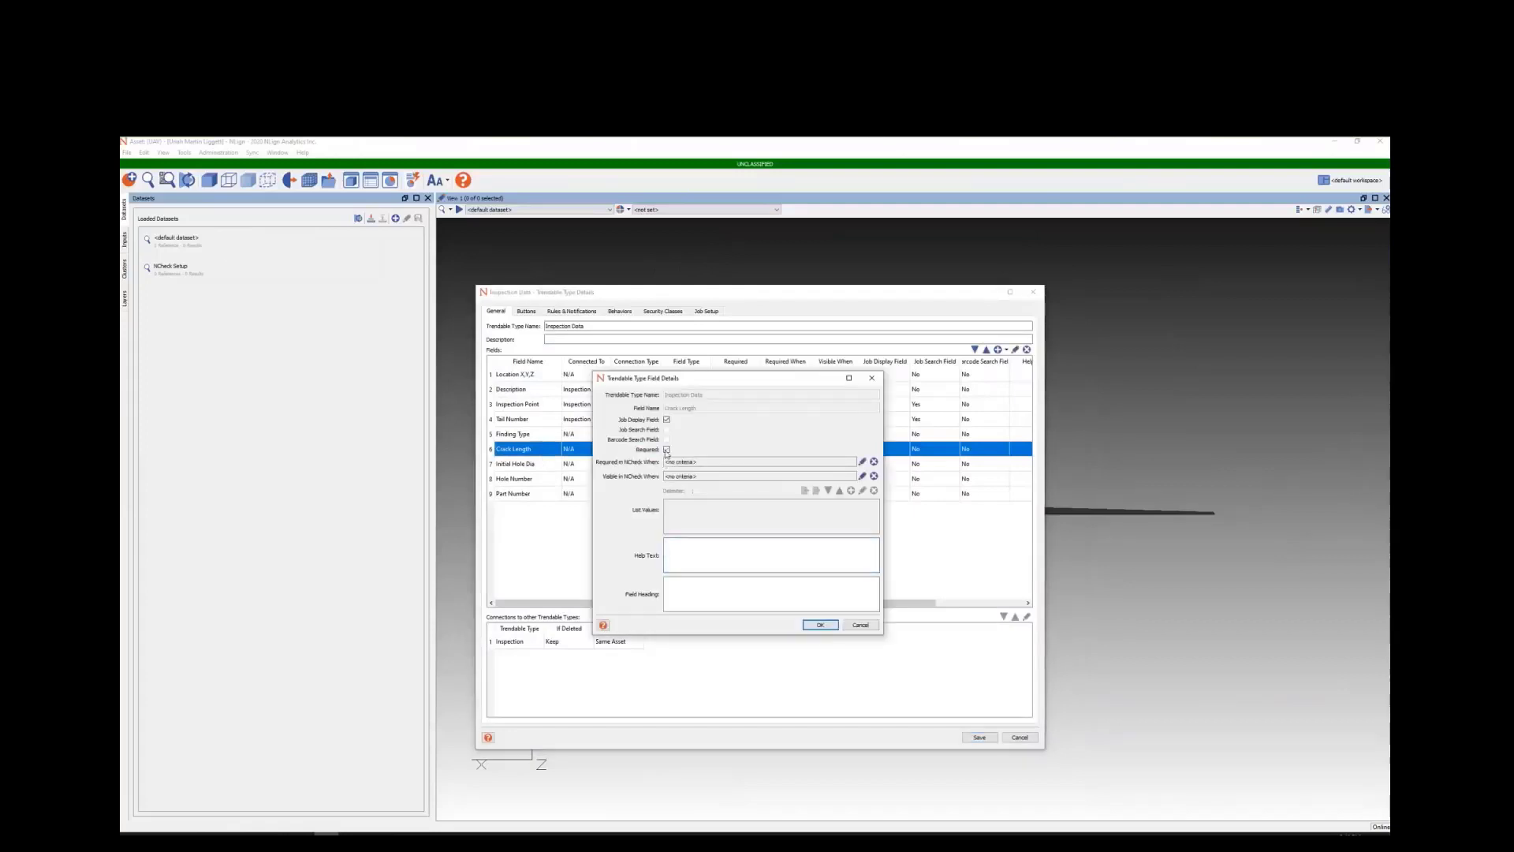
click(862, 463)
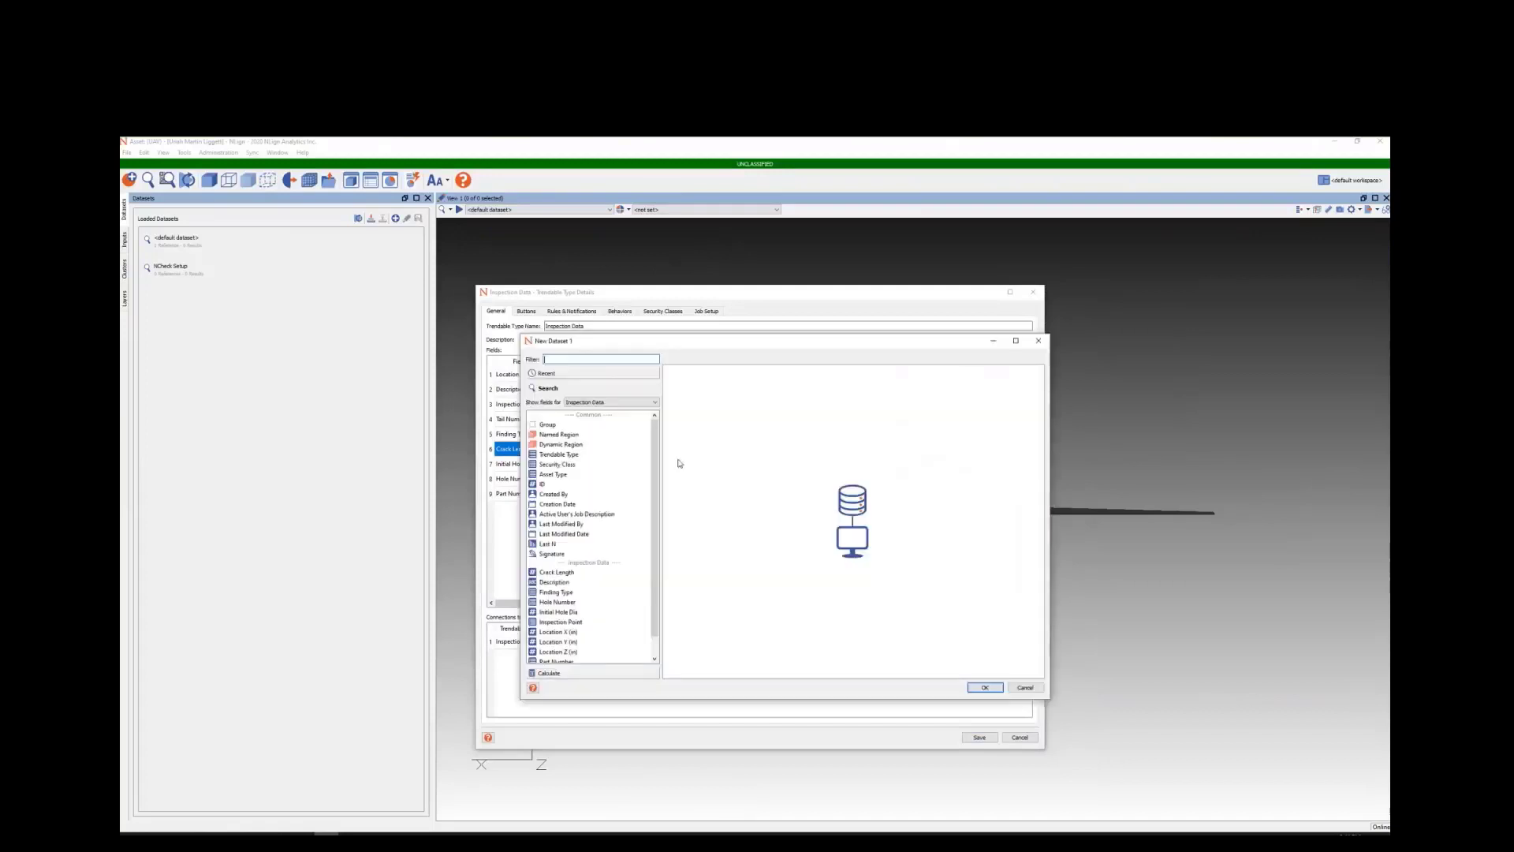
click(612, 403)
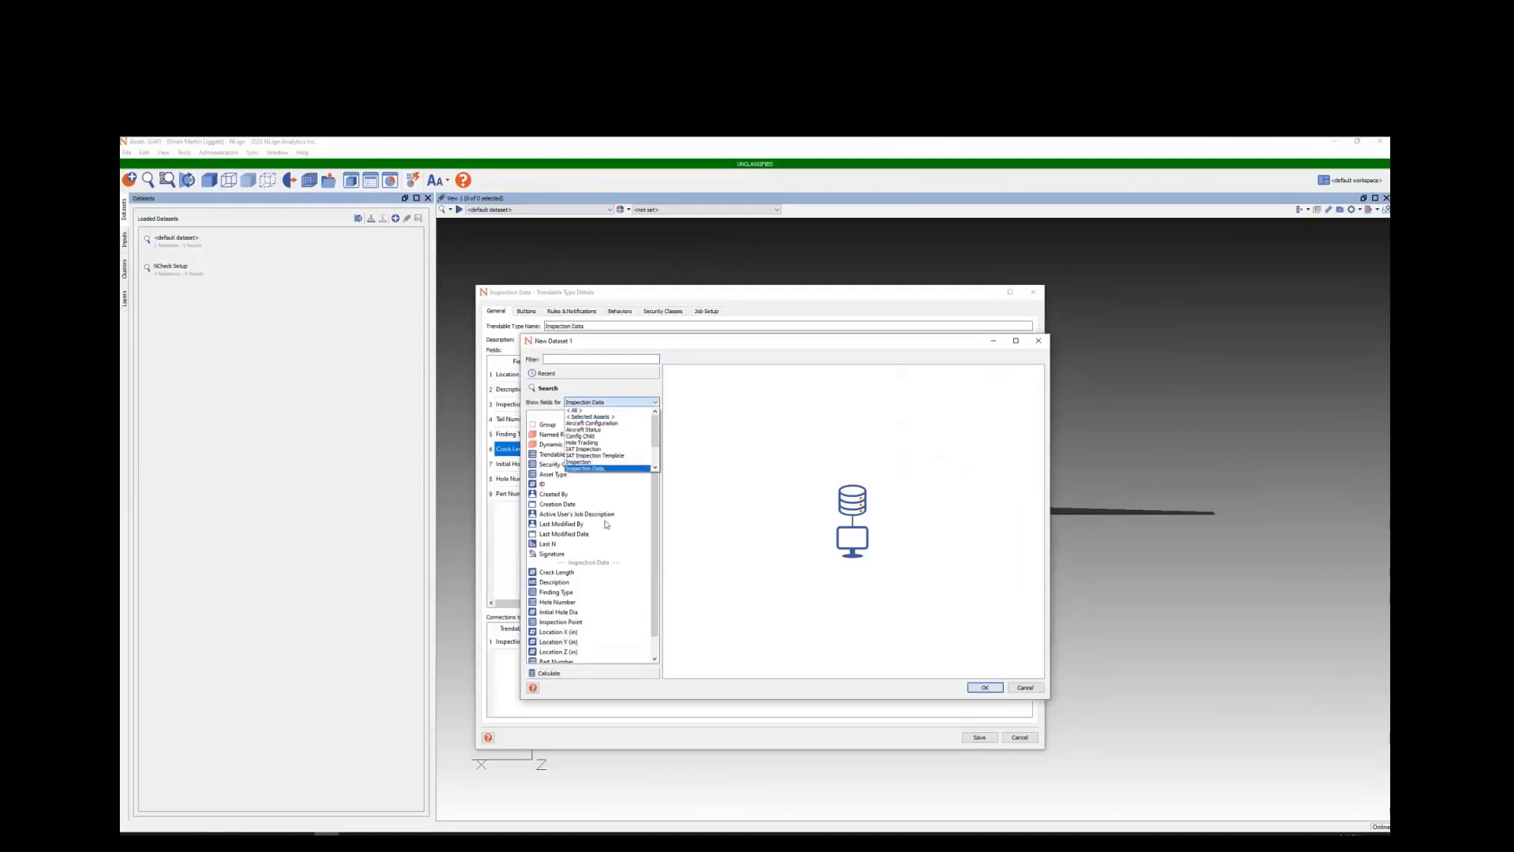
click(607, 468)
scroll(631, 552, down, 1)
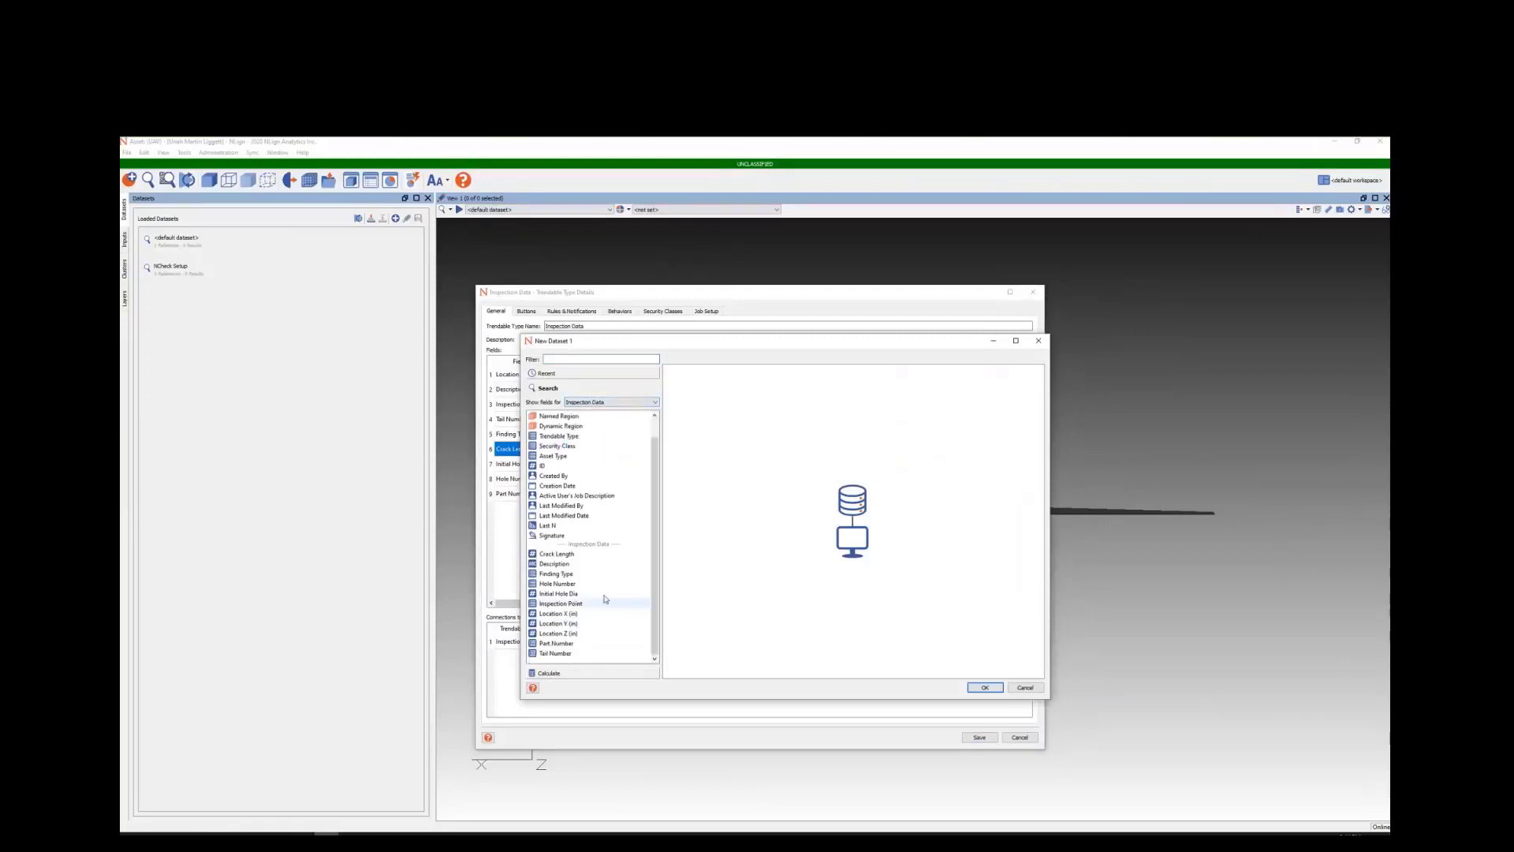
Step: Set the requirement condition to Finding Type = Crack, save the Inspection Data type, and close the configuration
drag(556, 574, 817, 513)
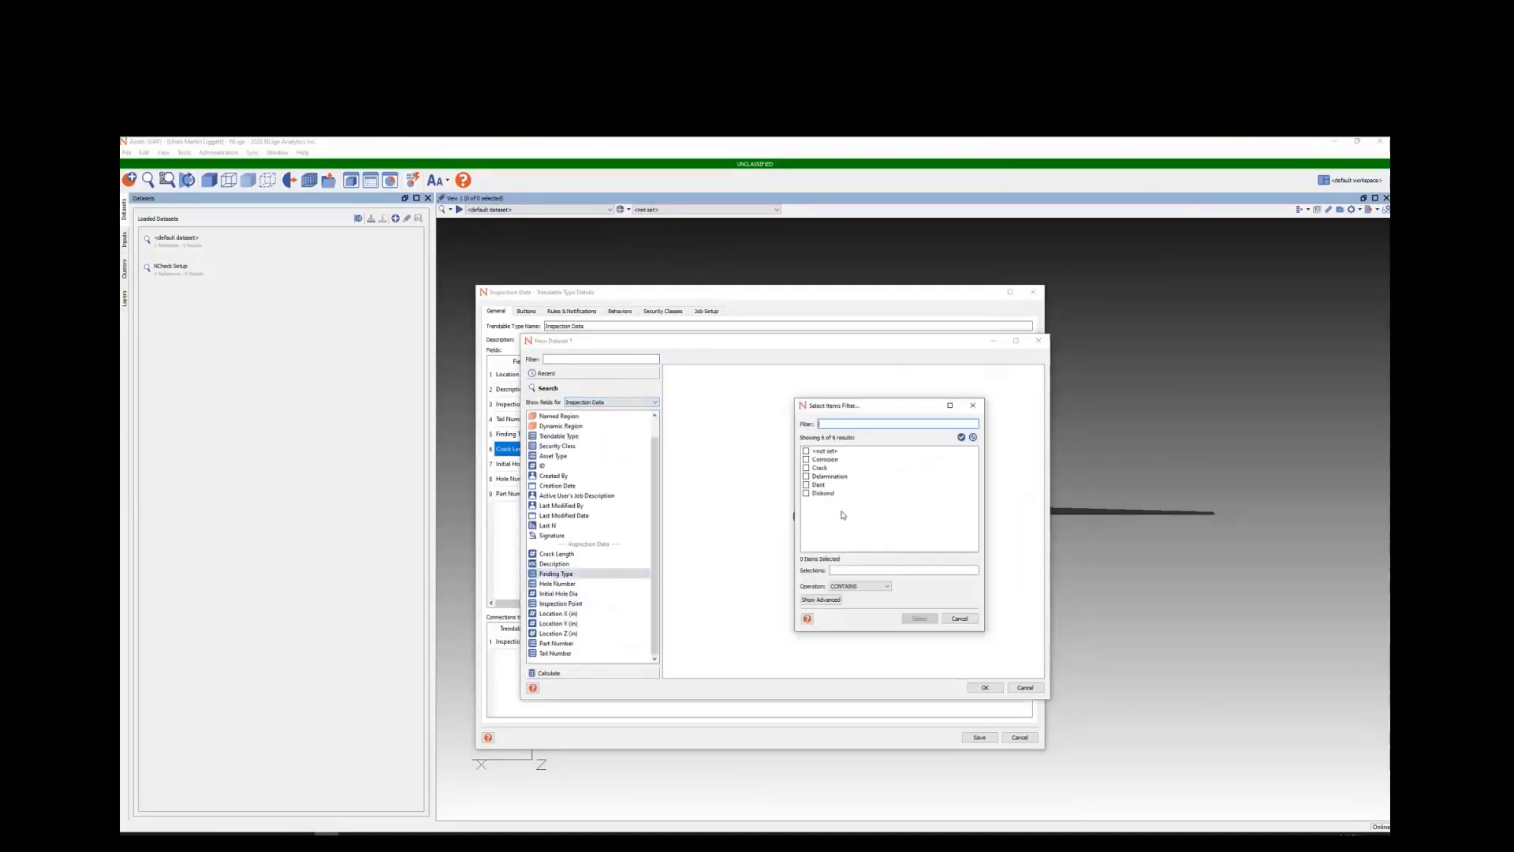
click(806, 468)
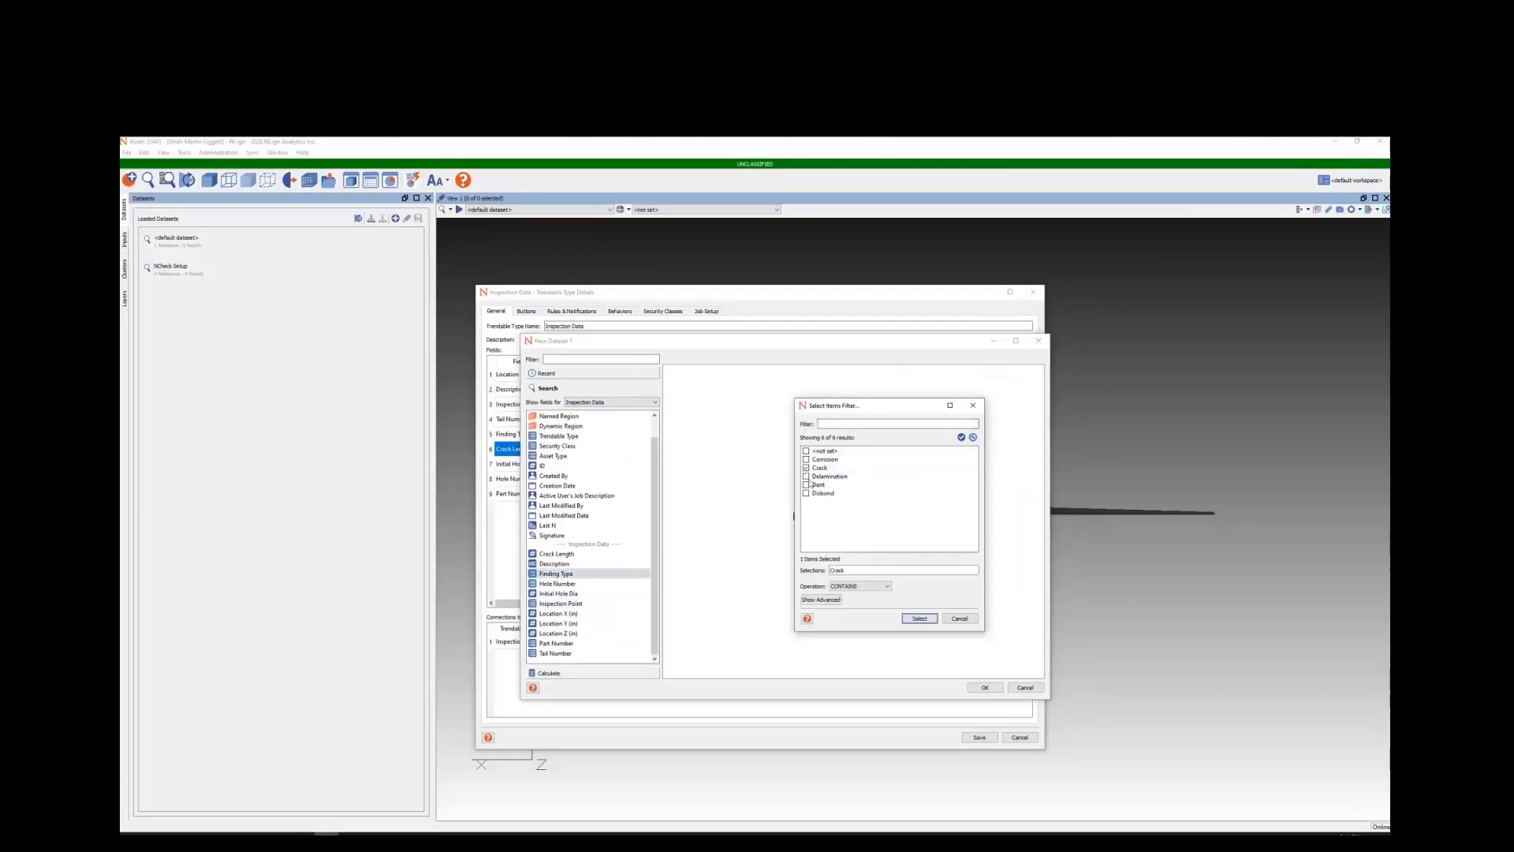
click(918, 618)
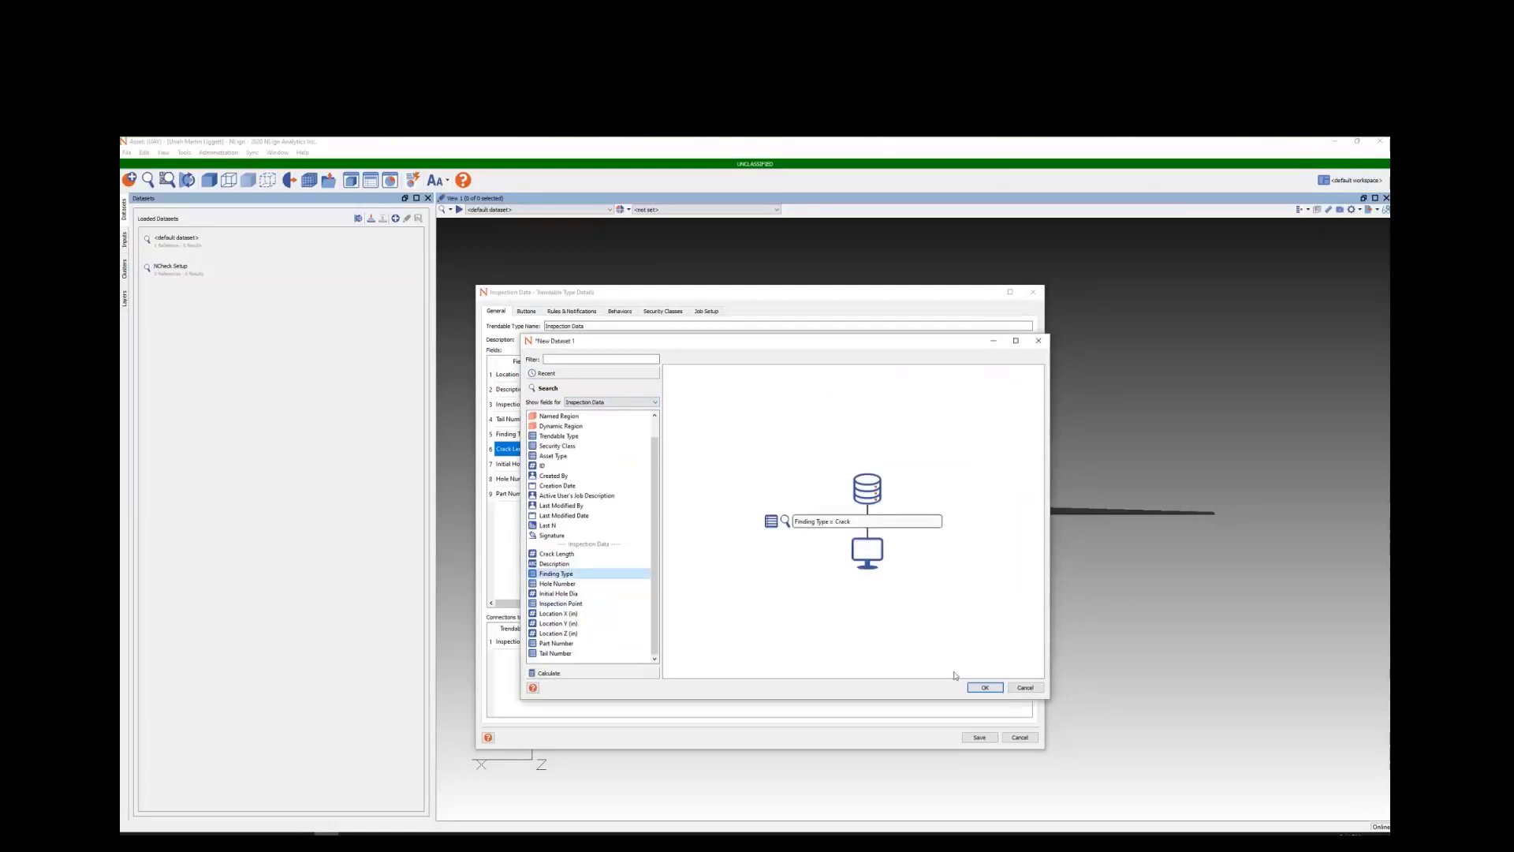
click(978, 687)
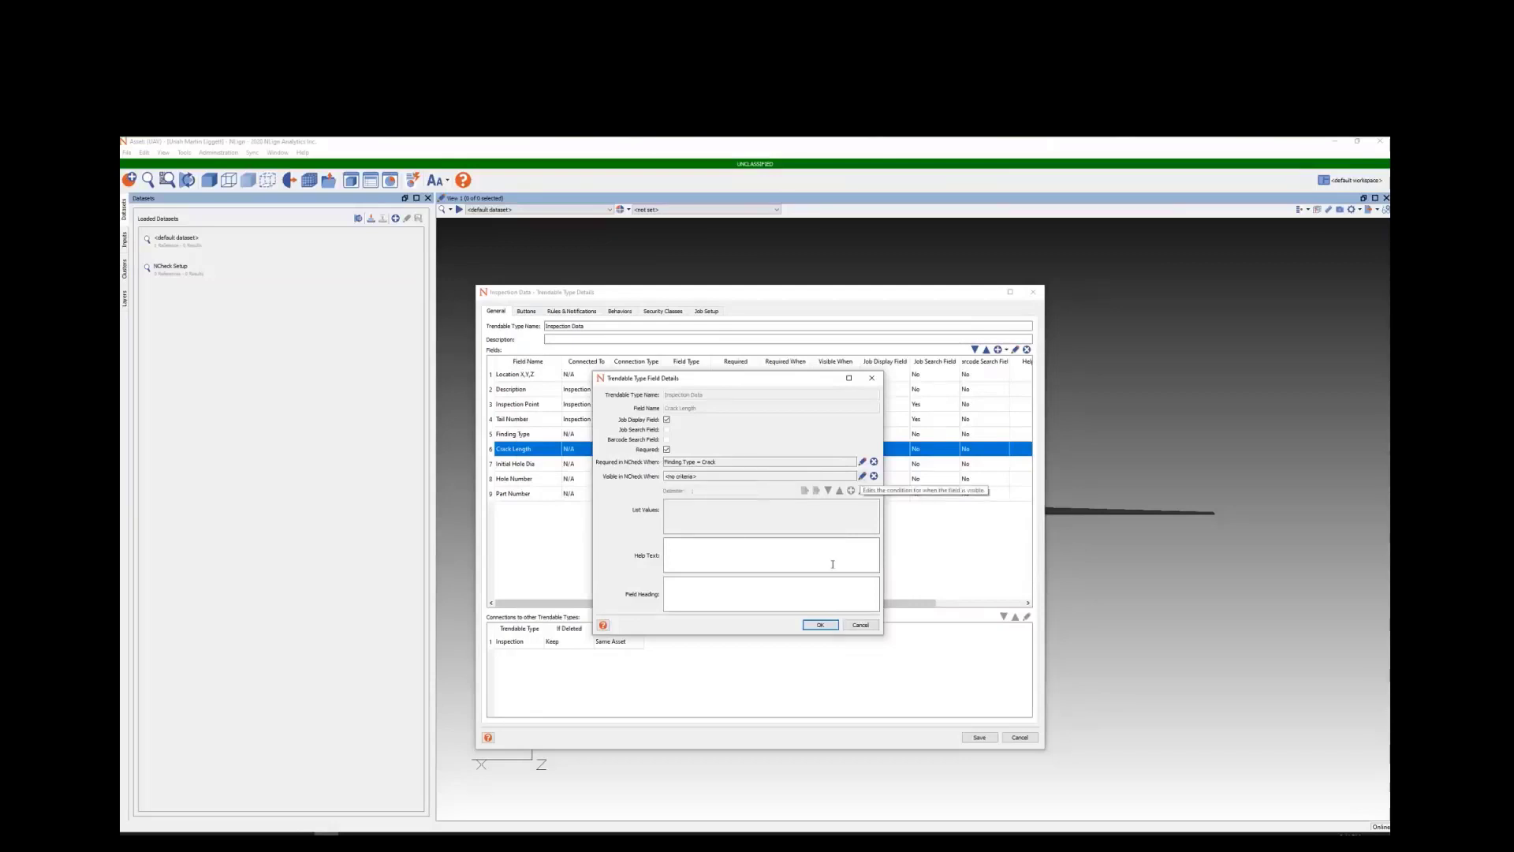
click(821, 625)
click(980, 738)
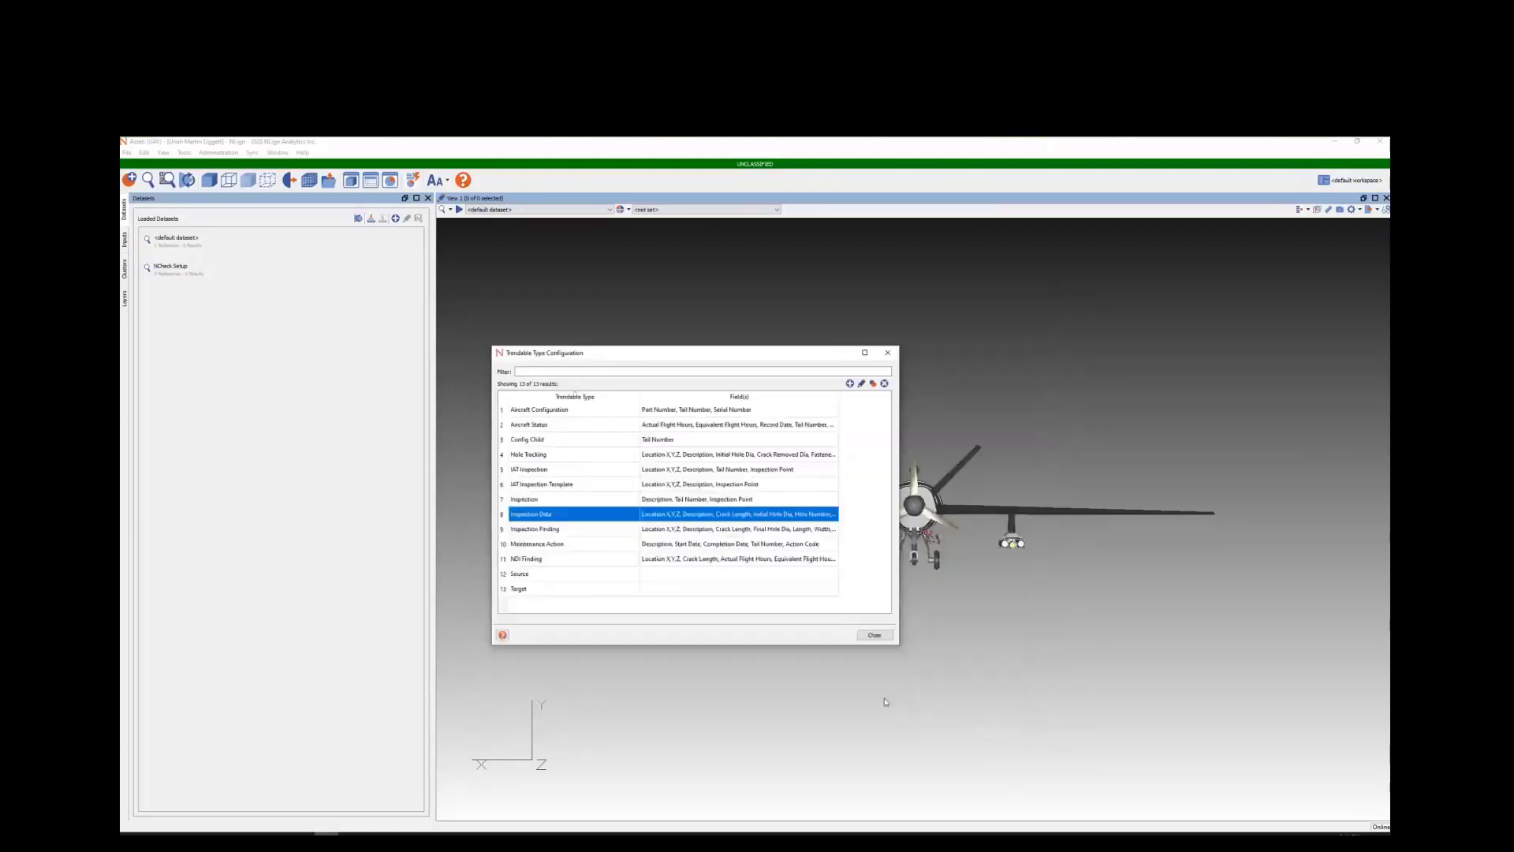
click(874, 635)
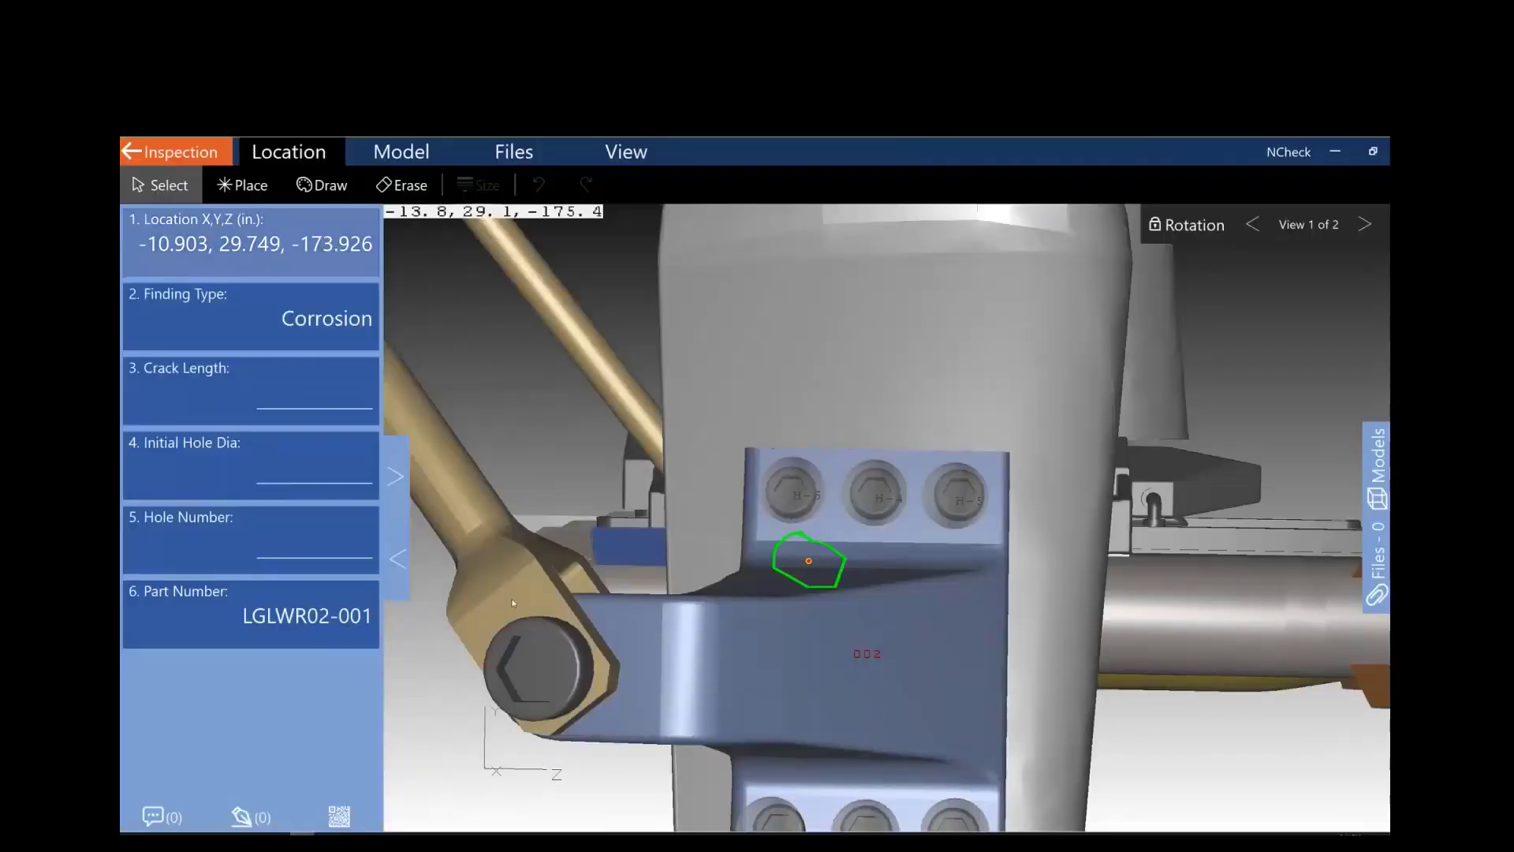
Step: In NCheck, leave the corrosion record and its inspection, and list all inspections again
click(237, 157)
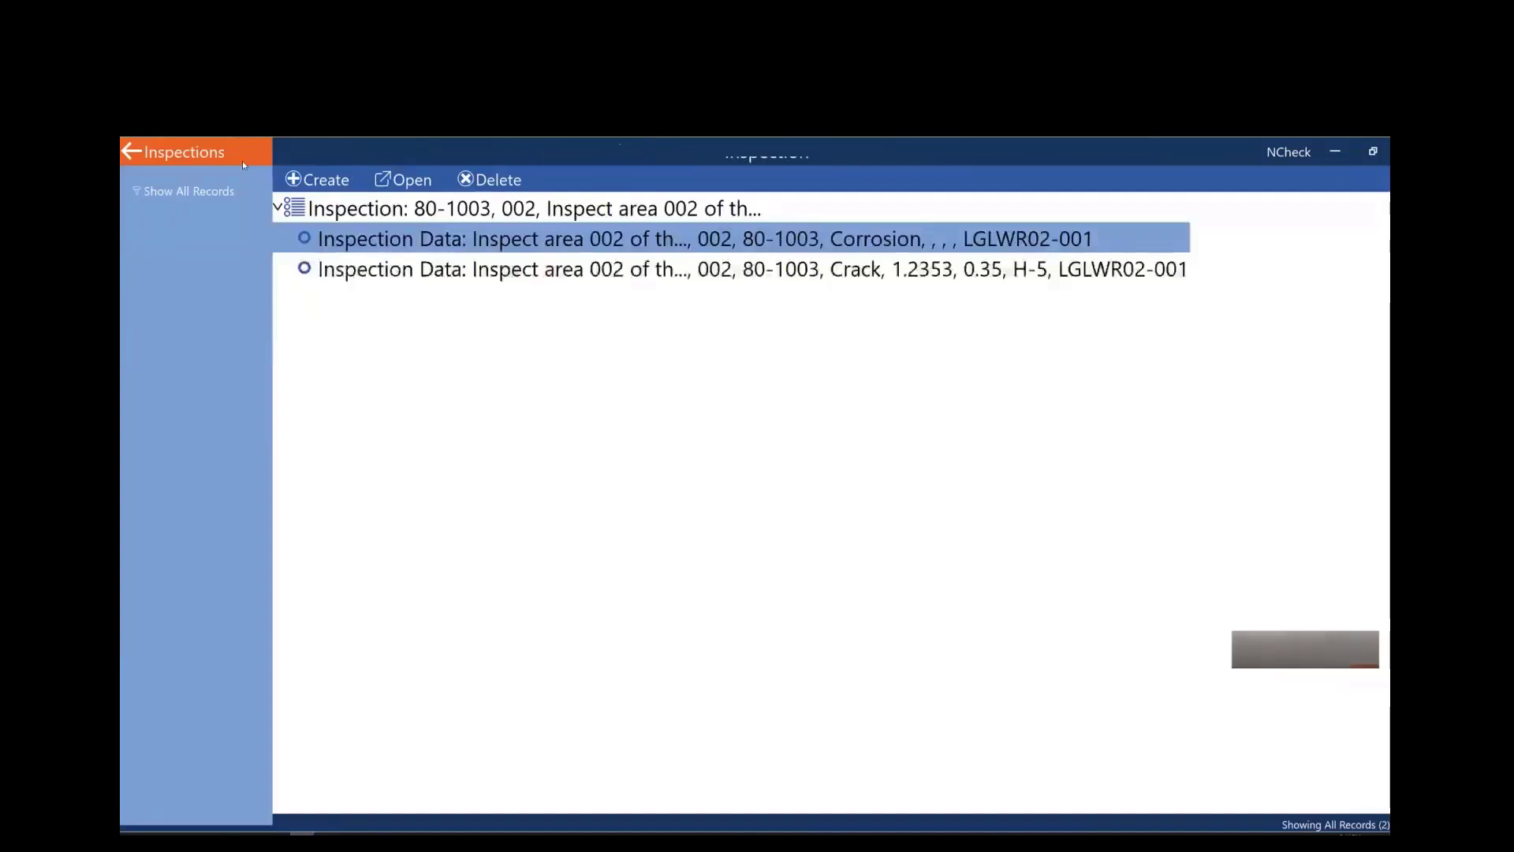
click(135, 149)
click(192, 193)
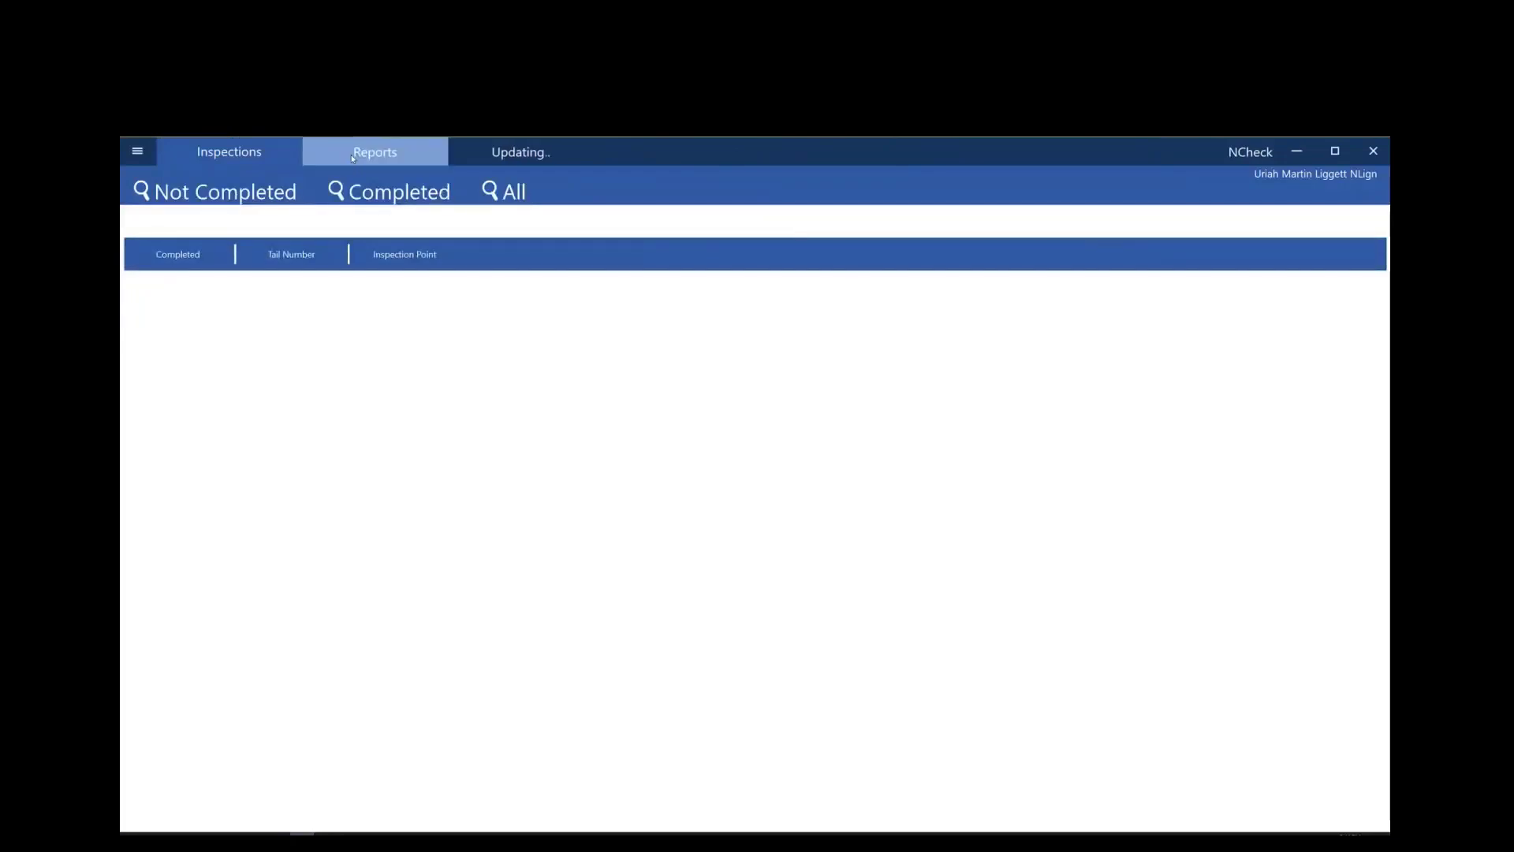
click(489, 190)
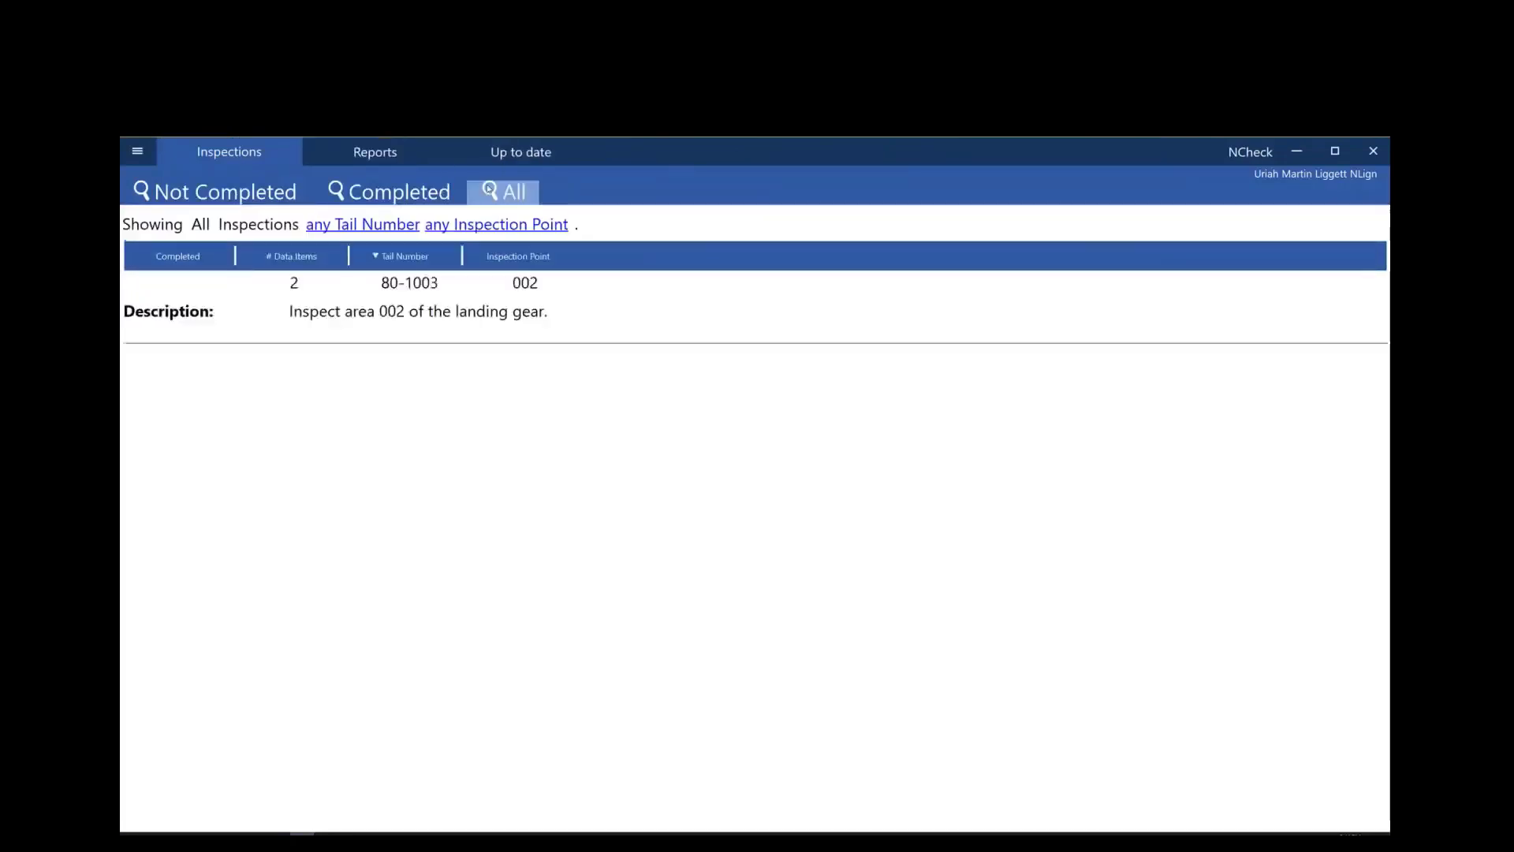
Step: Check the corrosion record of the 80-1003 inspection, and open the crack record while declining the location update to hole H-5
click(277, 317)
double_click(331, 239)
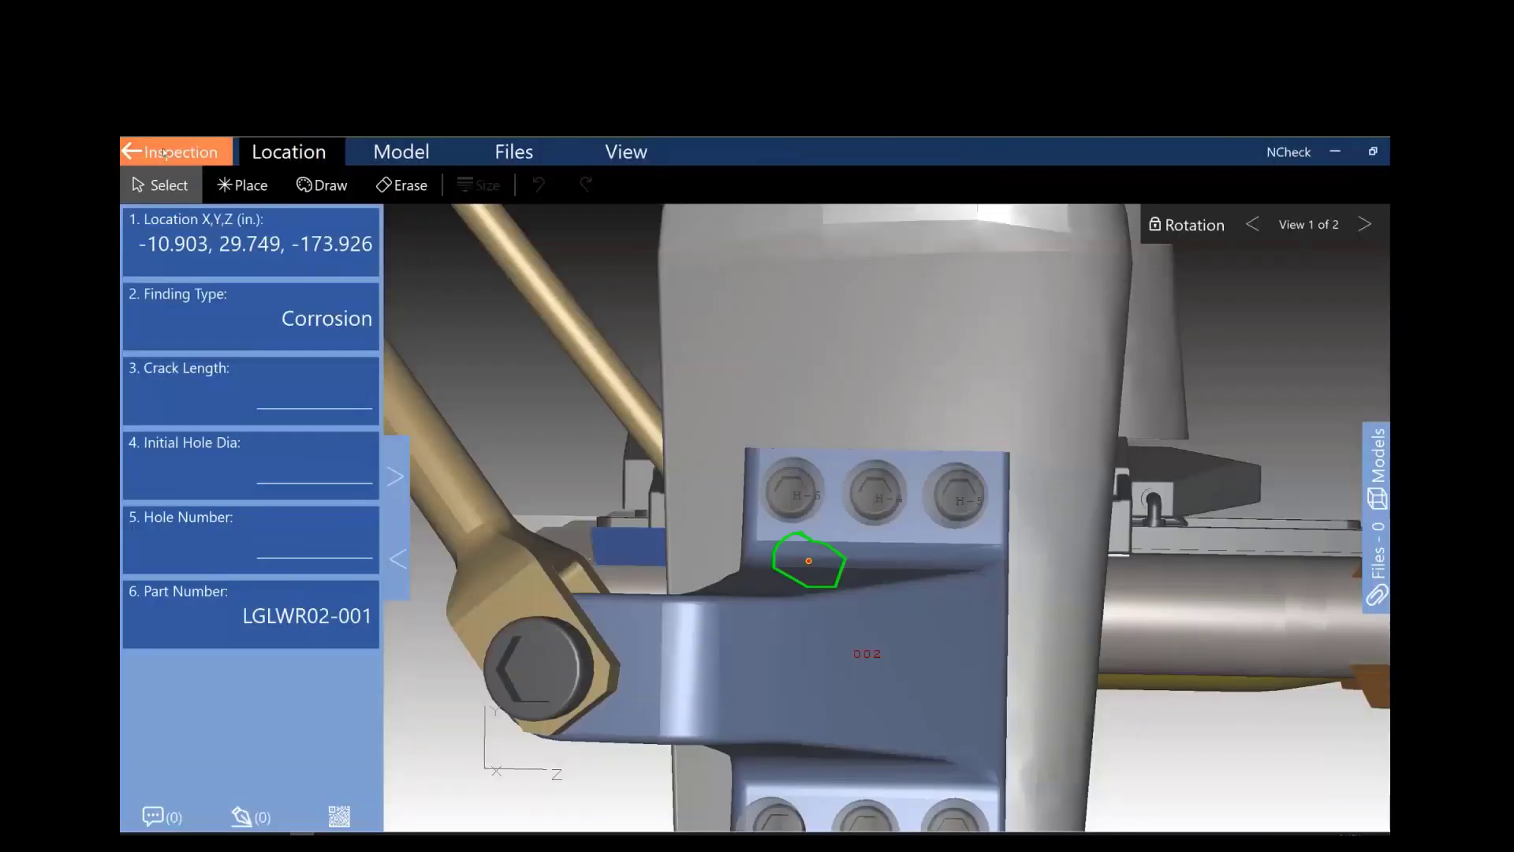
click(164, 150)
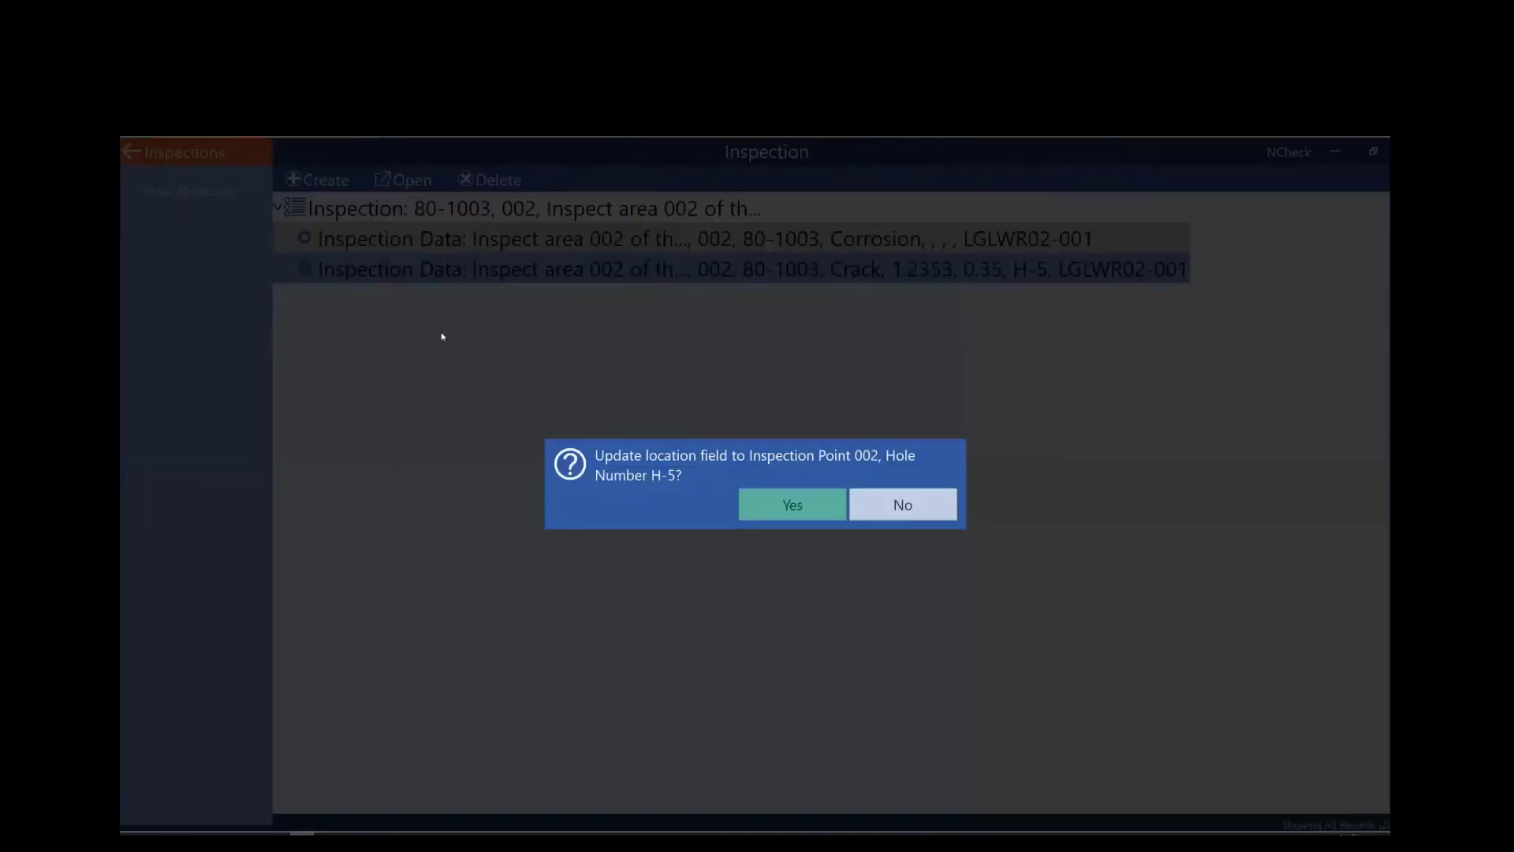
click(904, 509)
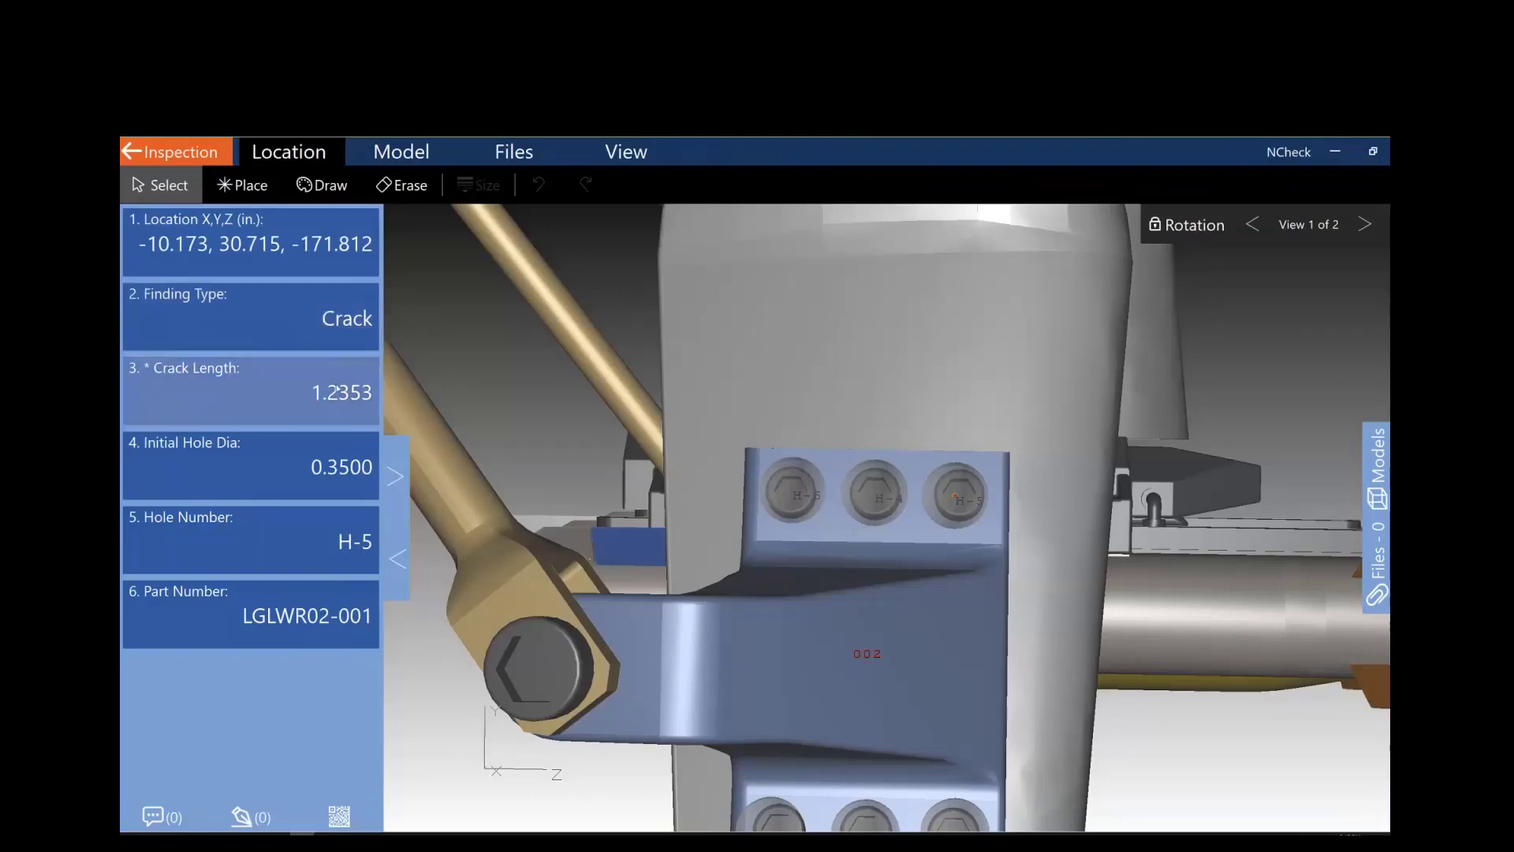
Step: Clear the crack record's crack length, try to return to the inspection, and choose to continue editing
click(374, 420)
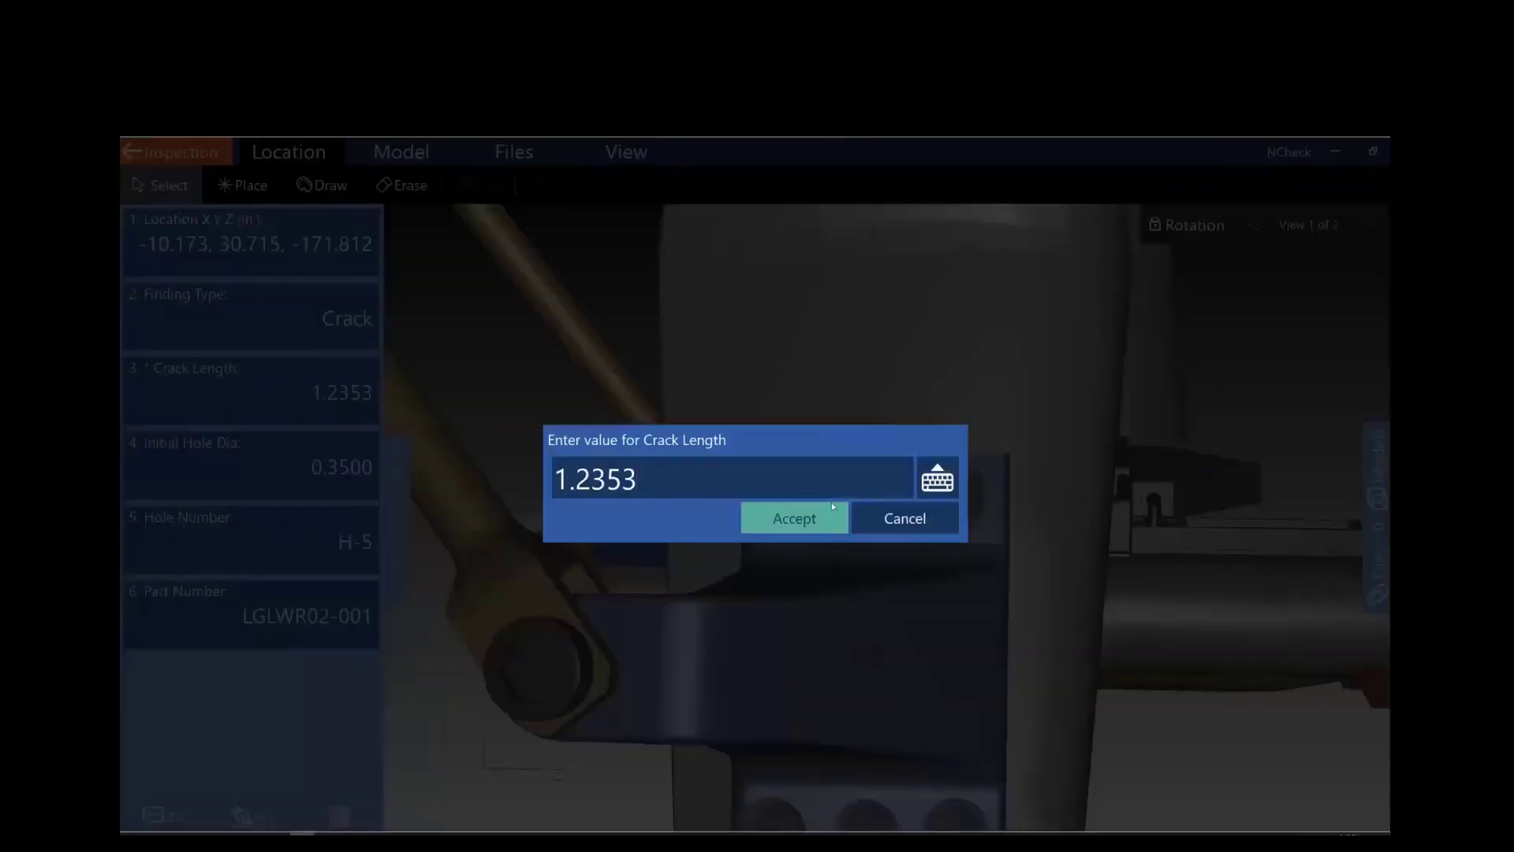
key(BackSpace)
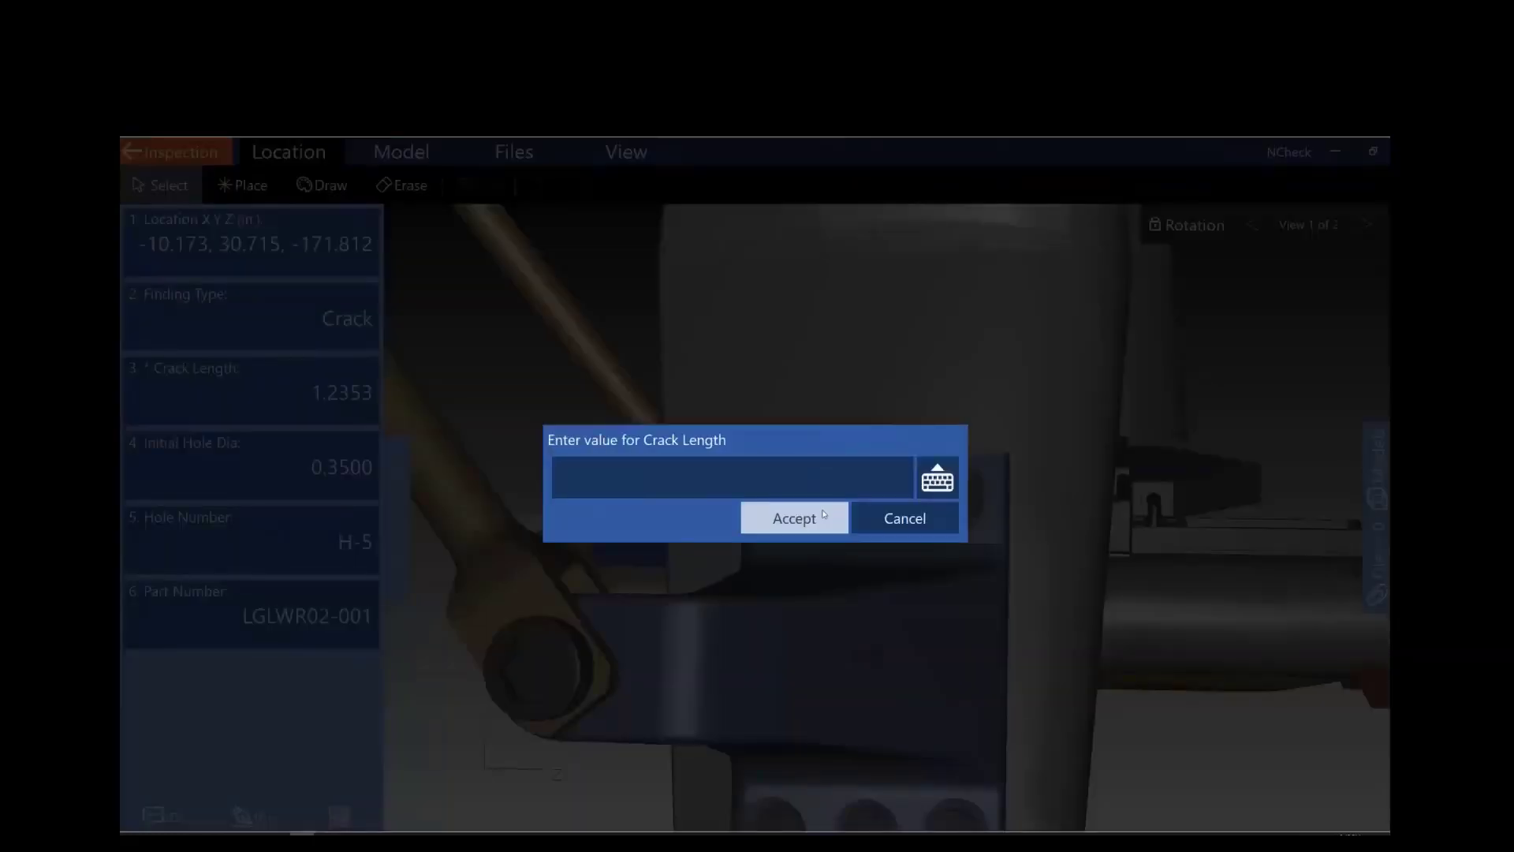
key(Return)
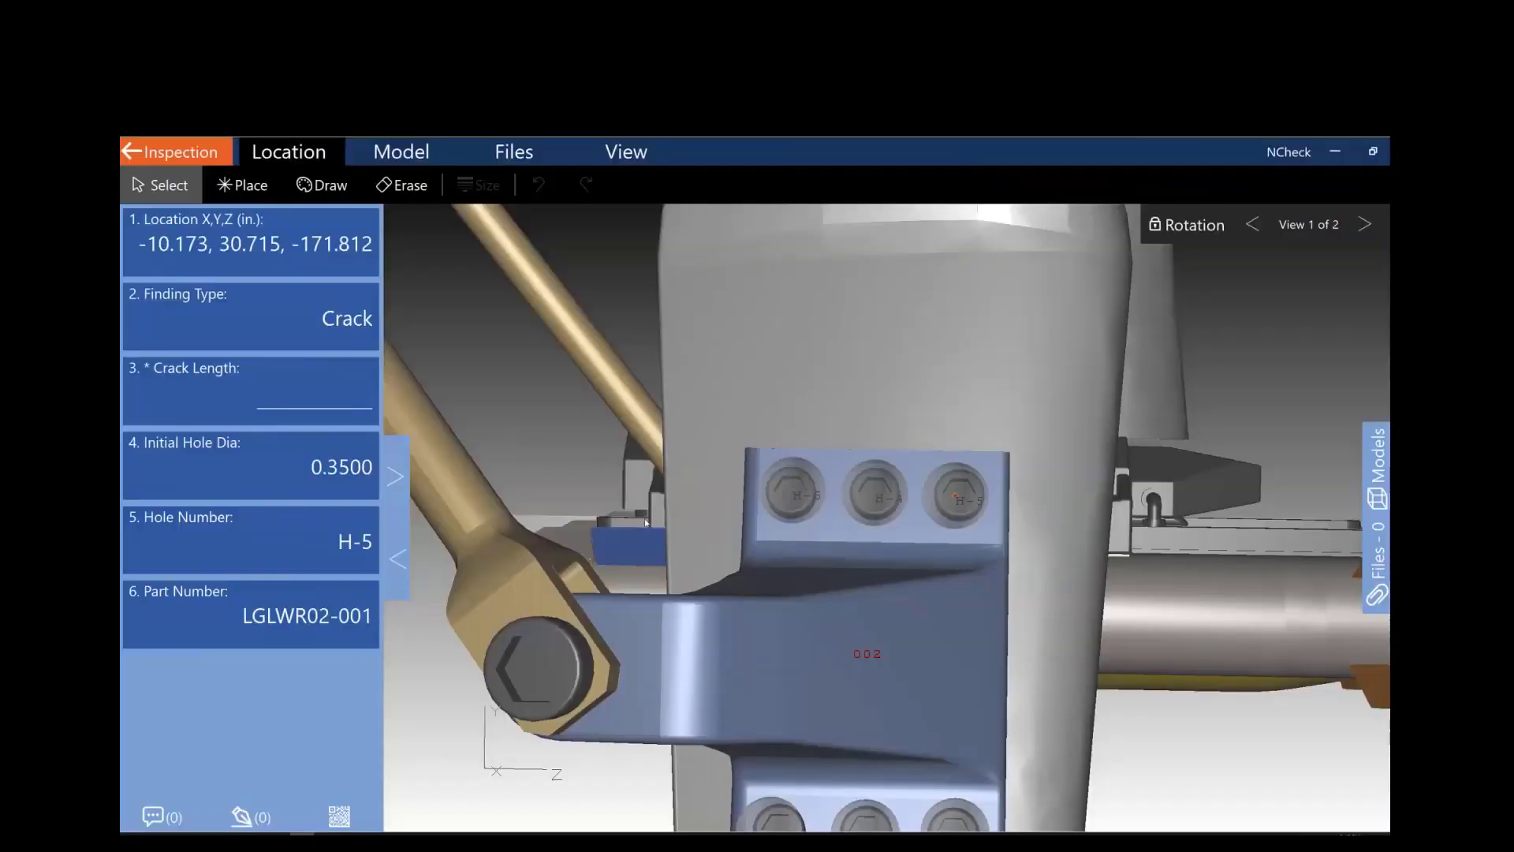
click(175, 156)
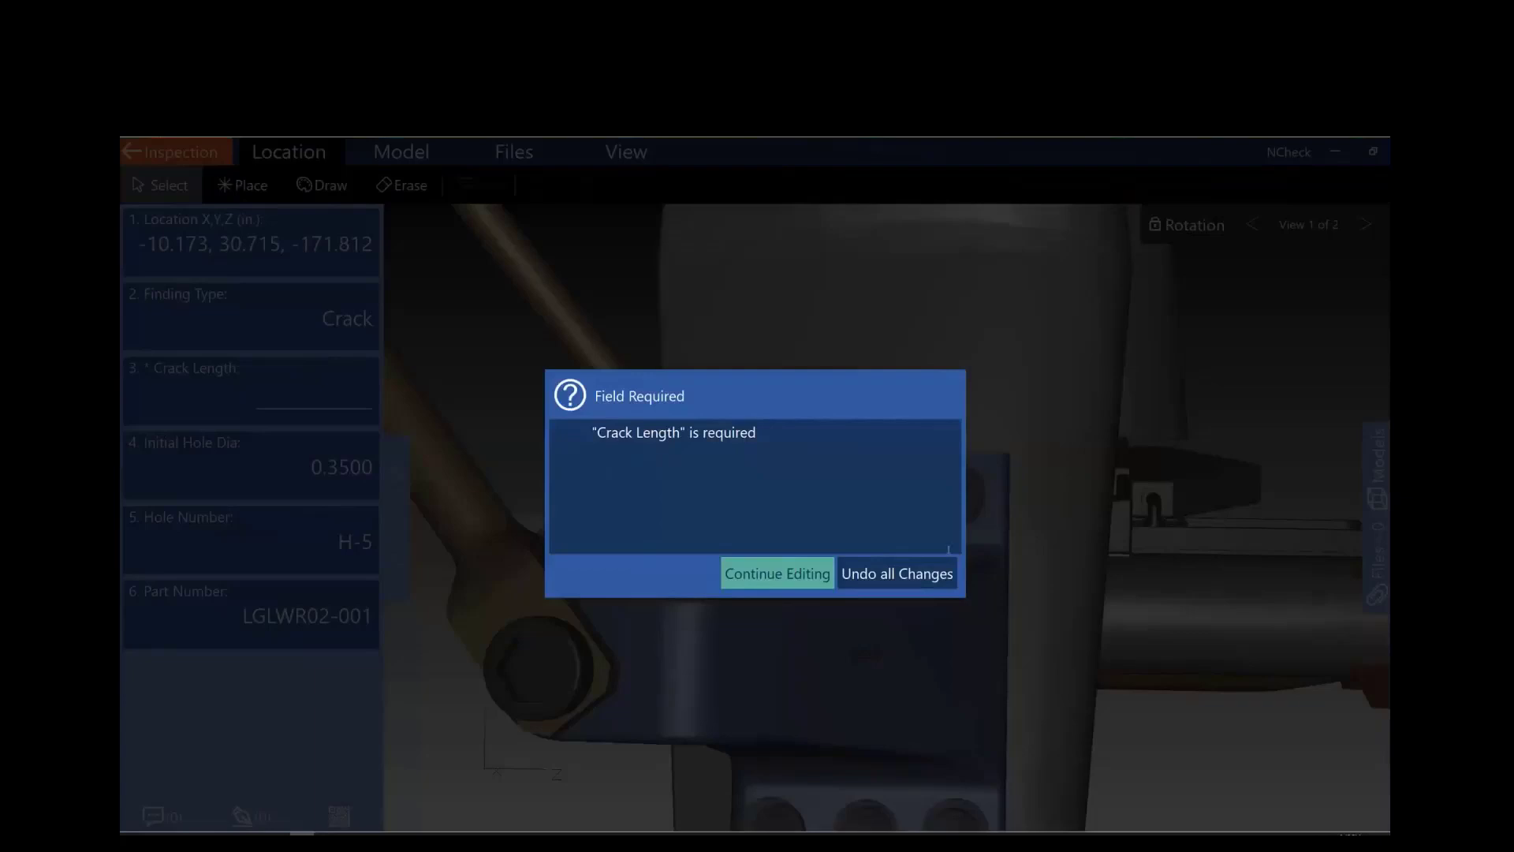
click(763, 577)
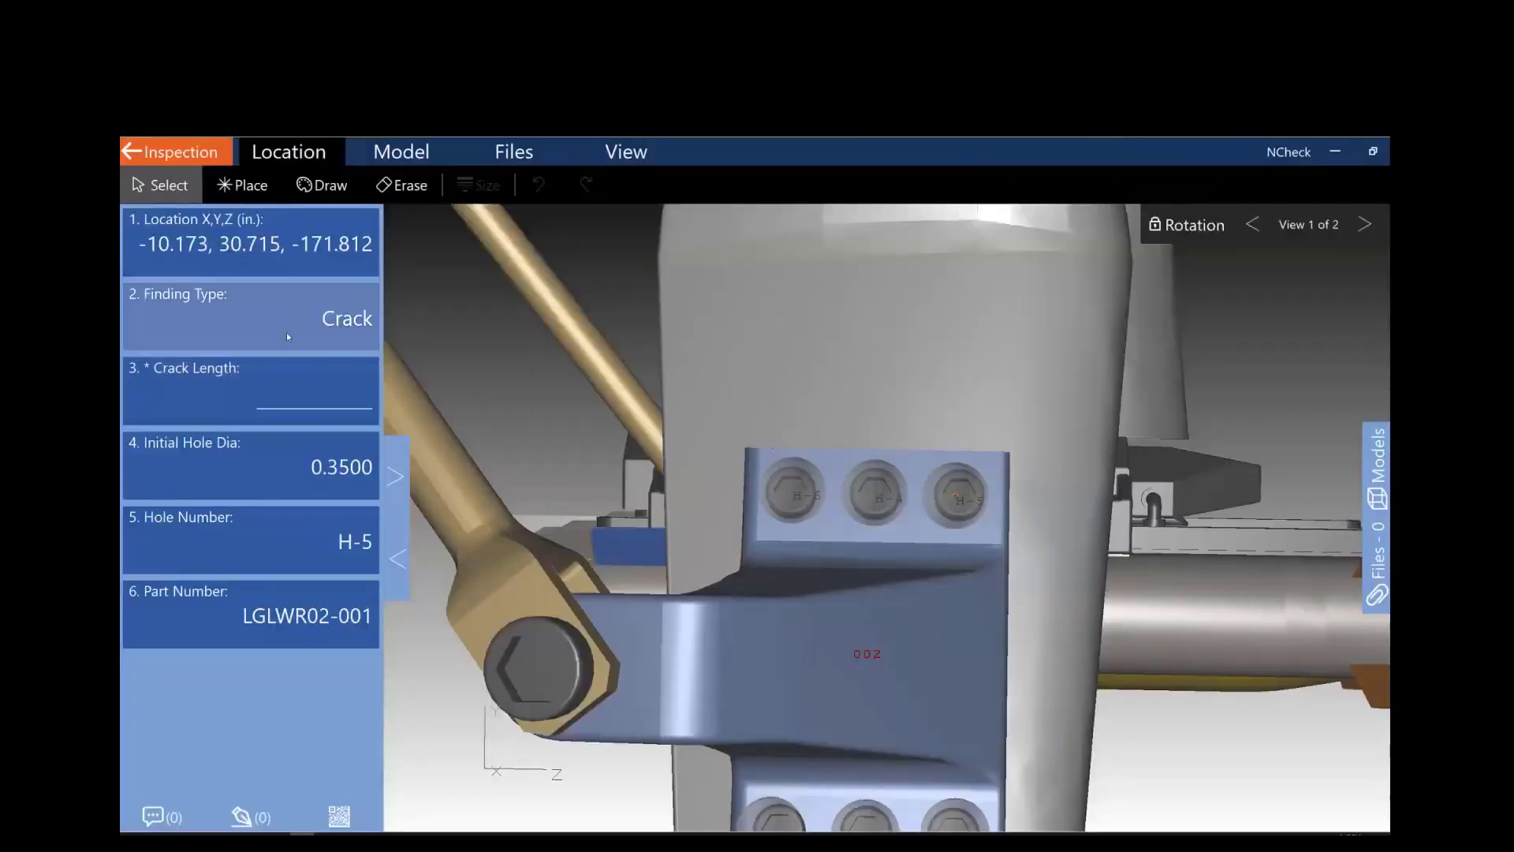
Step: Set the open record's finding type to Corrosion
click(287, 333)
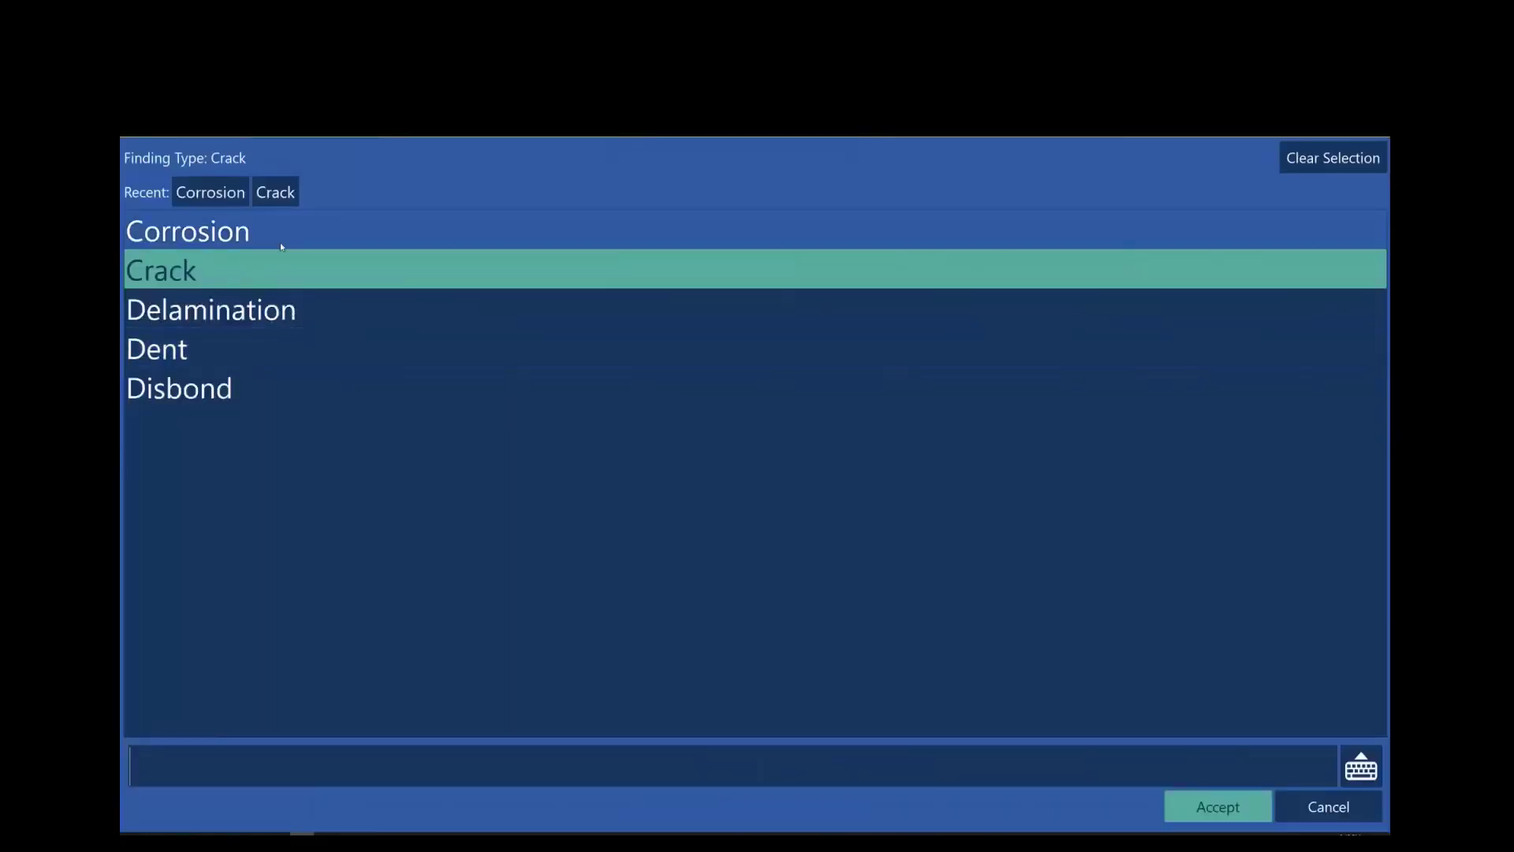
click(280, 243)
click(1201, 808)
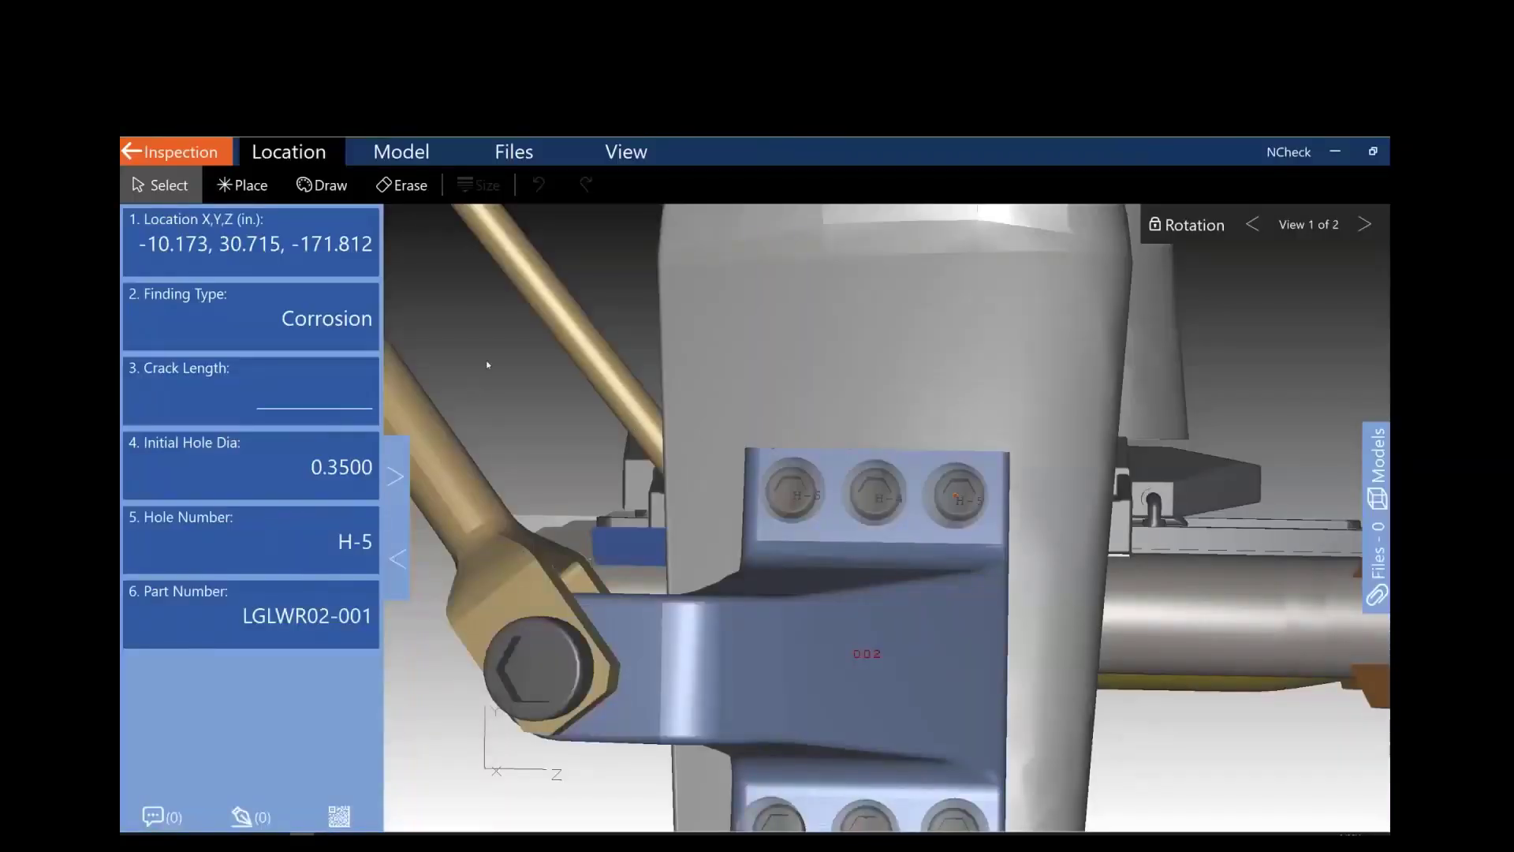
click(289, 360)
Step: Switch to NLign and open the Crack Length field details of the Inspection Data trendable type
mouse_move(327, 841)
click(327, 798)
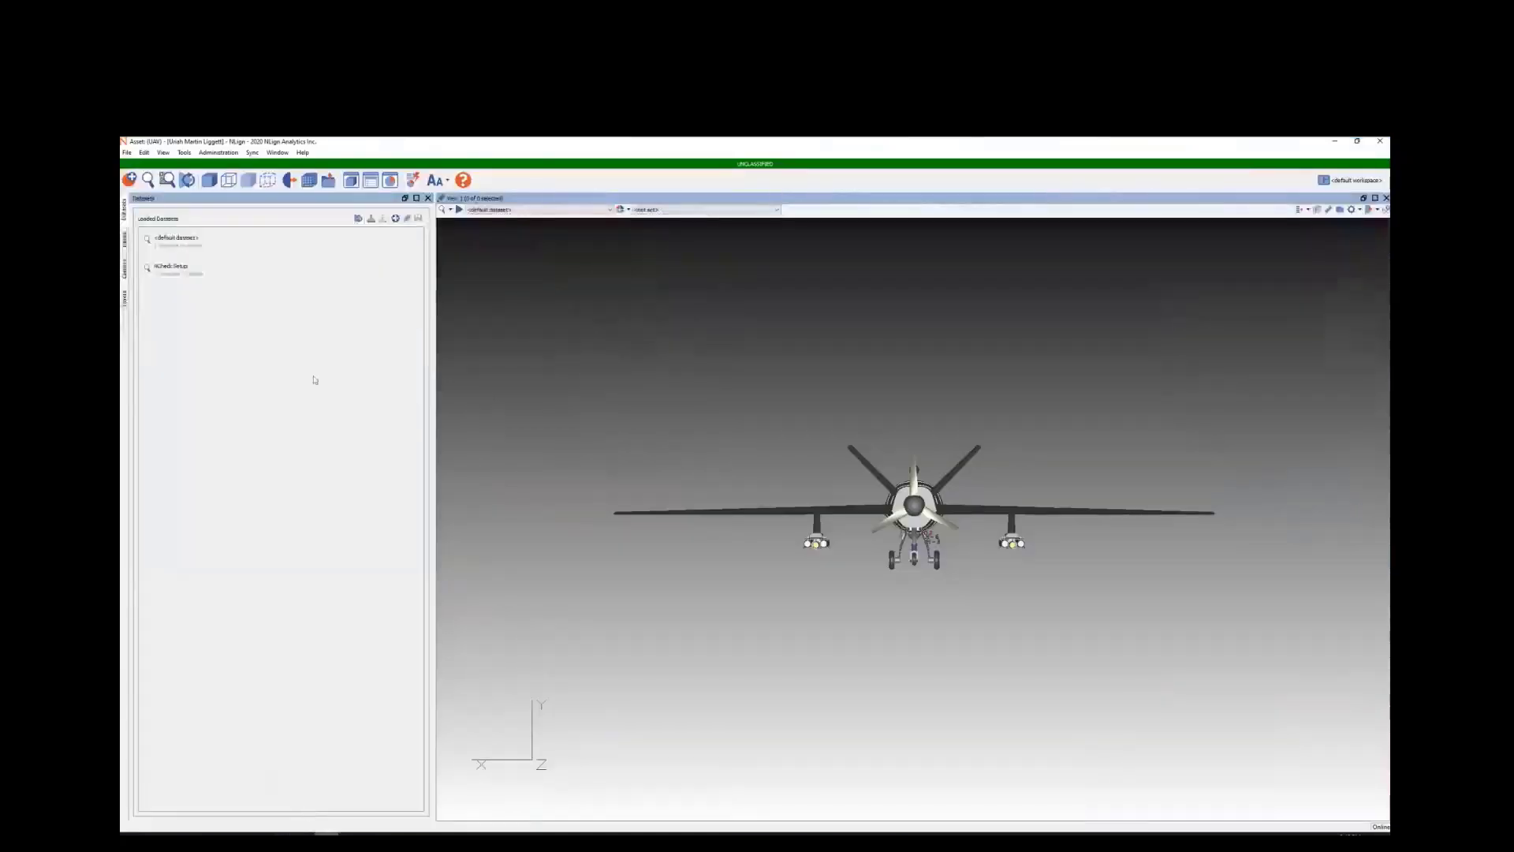
click(219, 153)
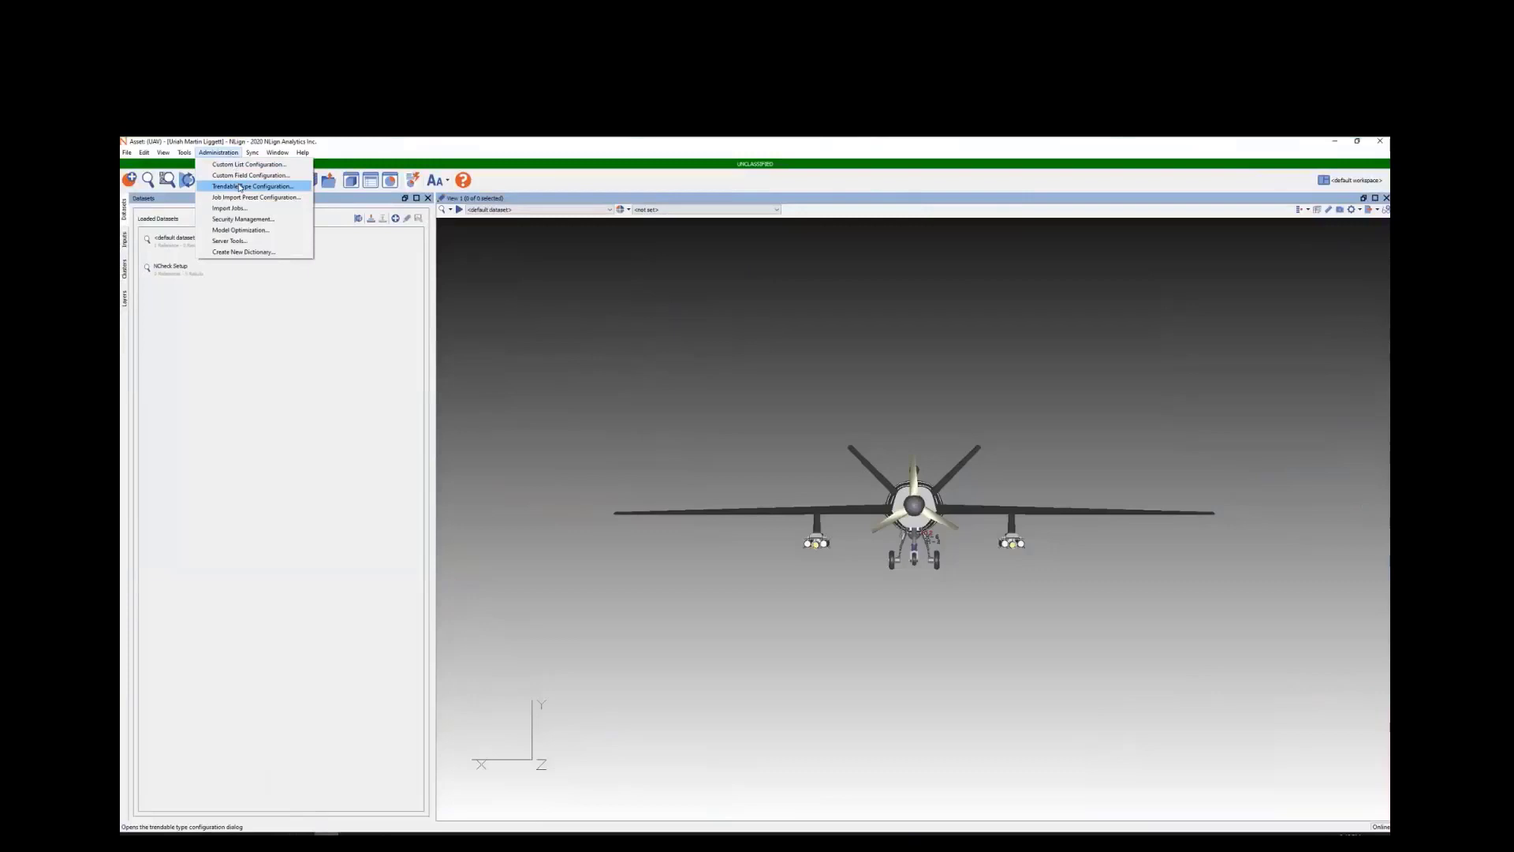
click(241, 187)
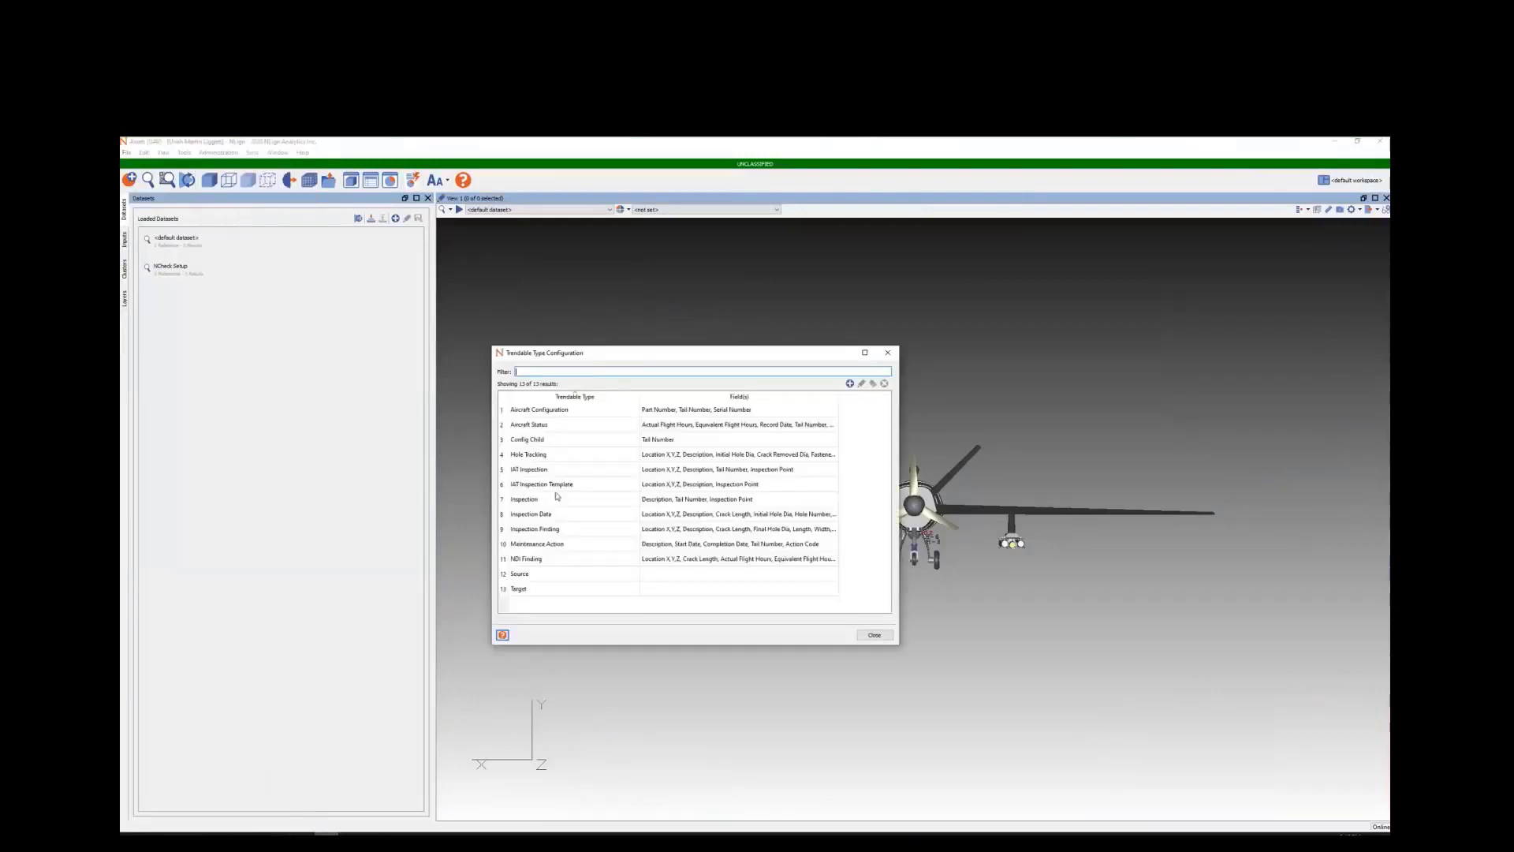
click(561, 519)
double_click(560, 522)
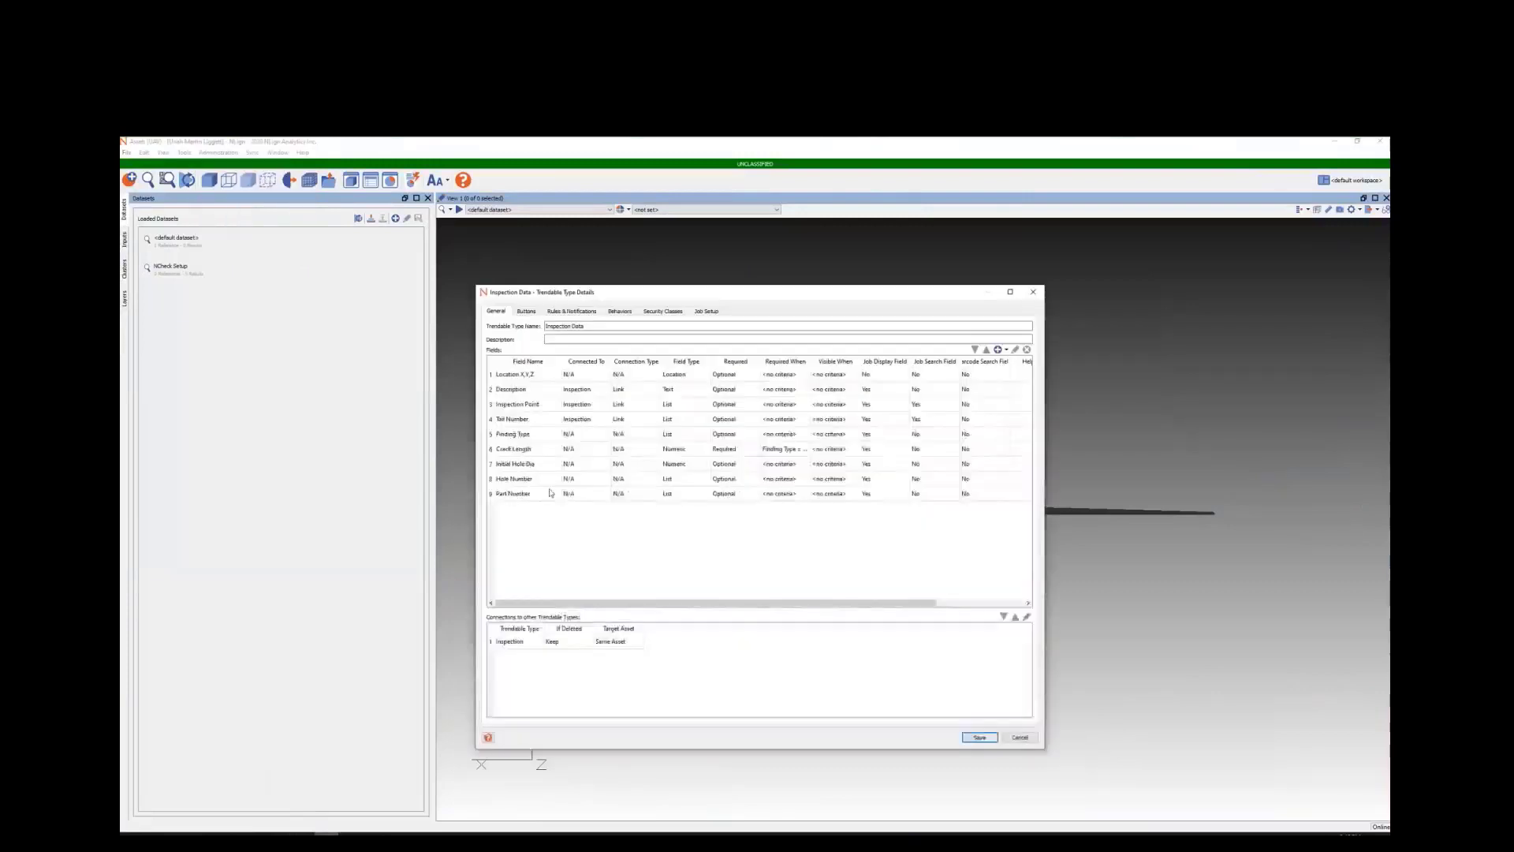
double_click(579, 449)
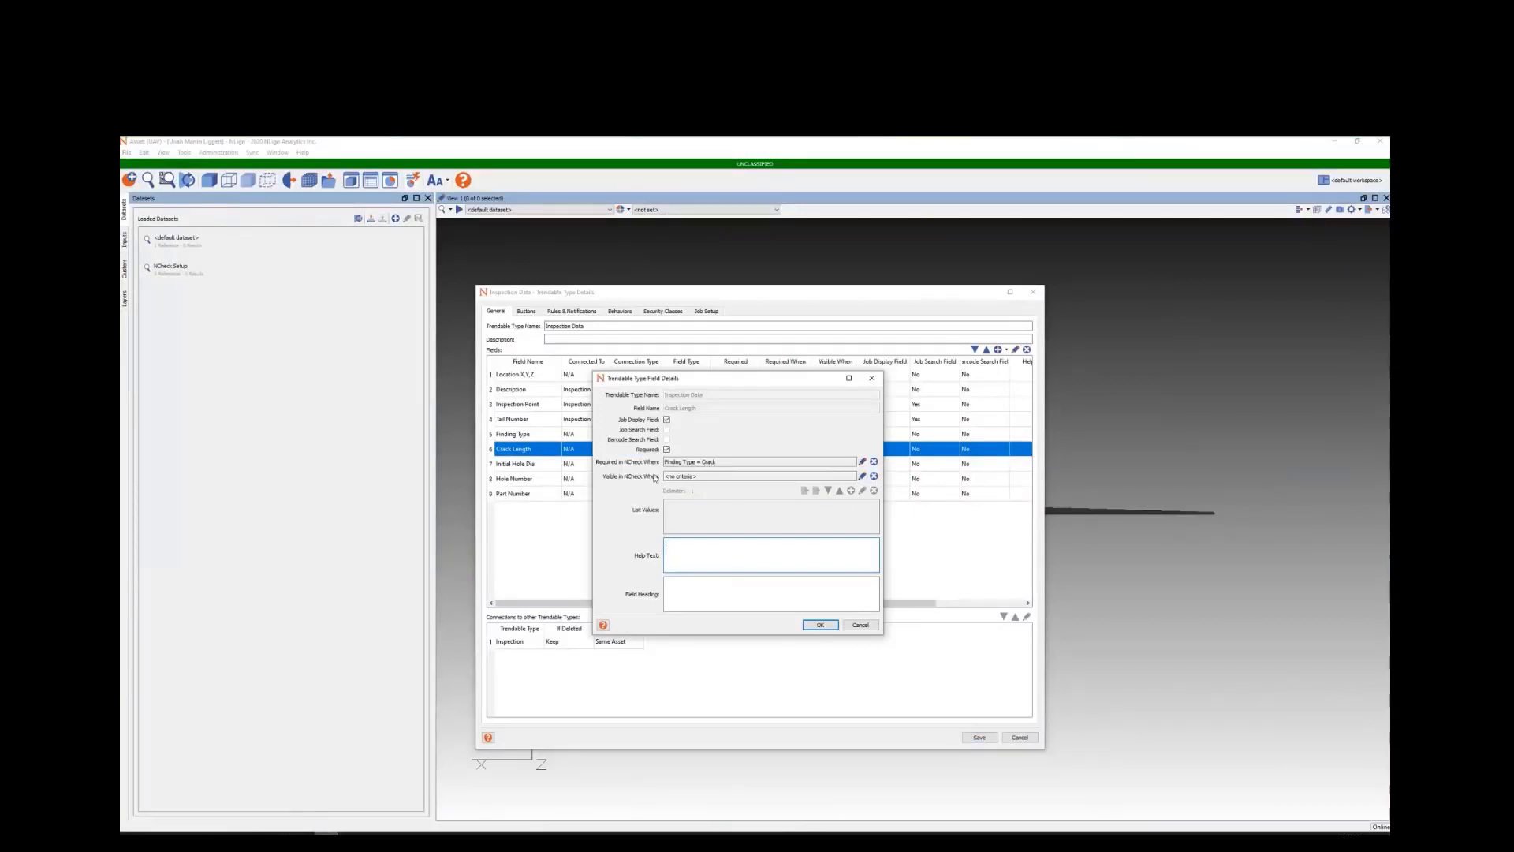
Step: Make Crack Length visible in NCheck only when Finding Type = Crack, and save the Inspection Data type
click(863, 476)
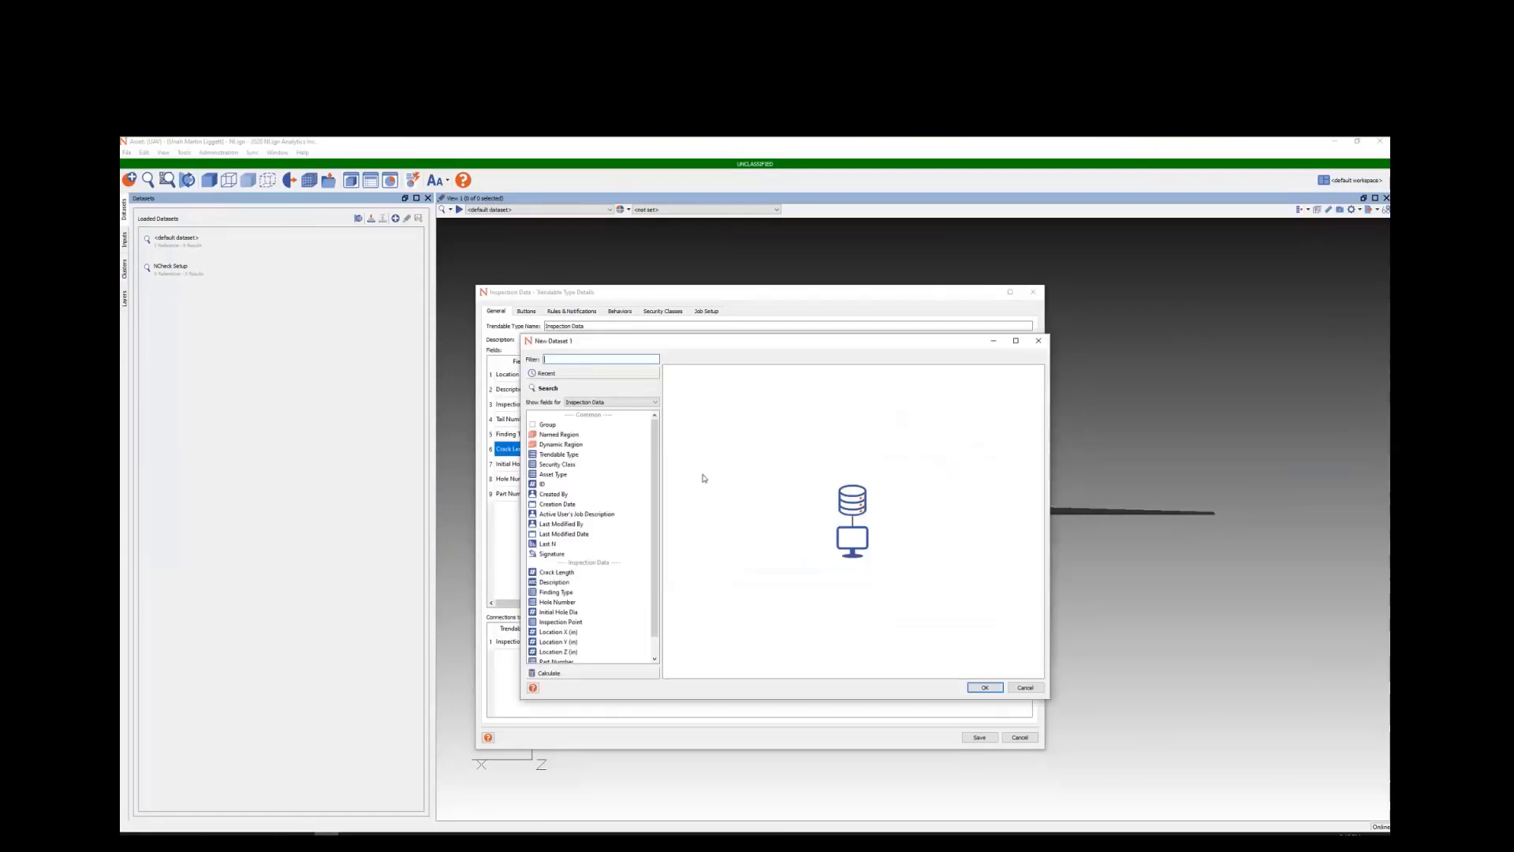
drag(574, 602, 809, 512)
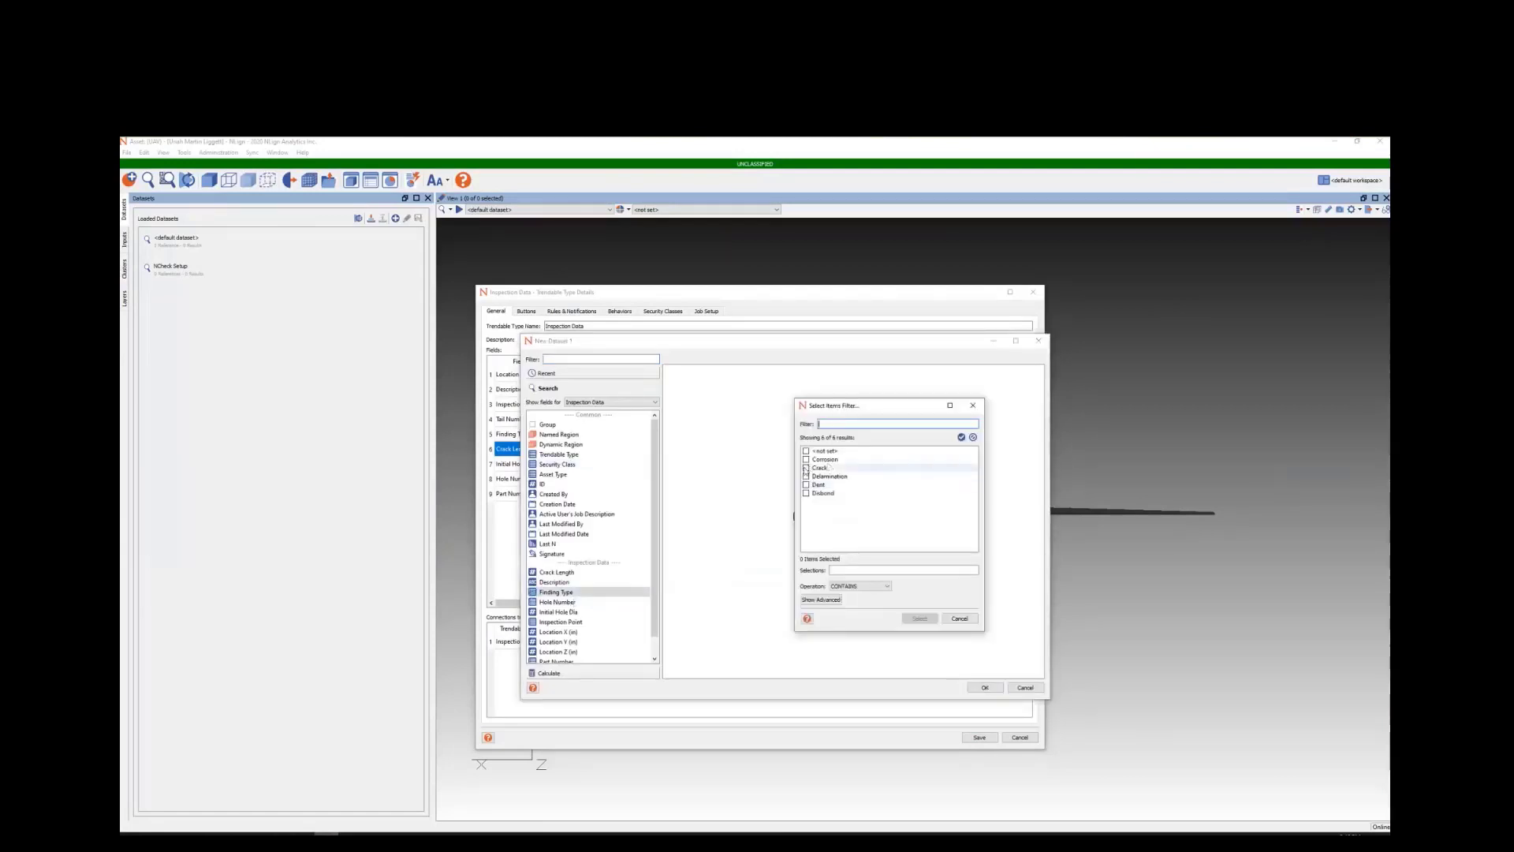
click(806, 469)
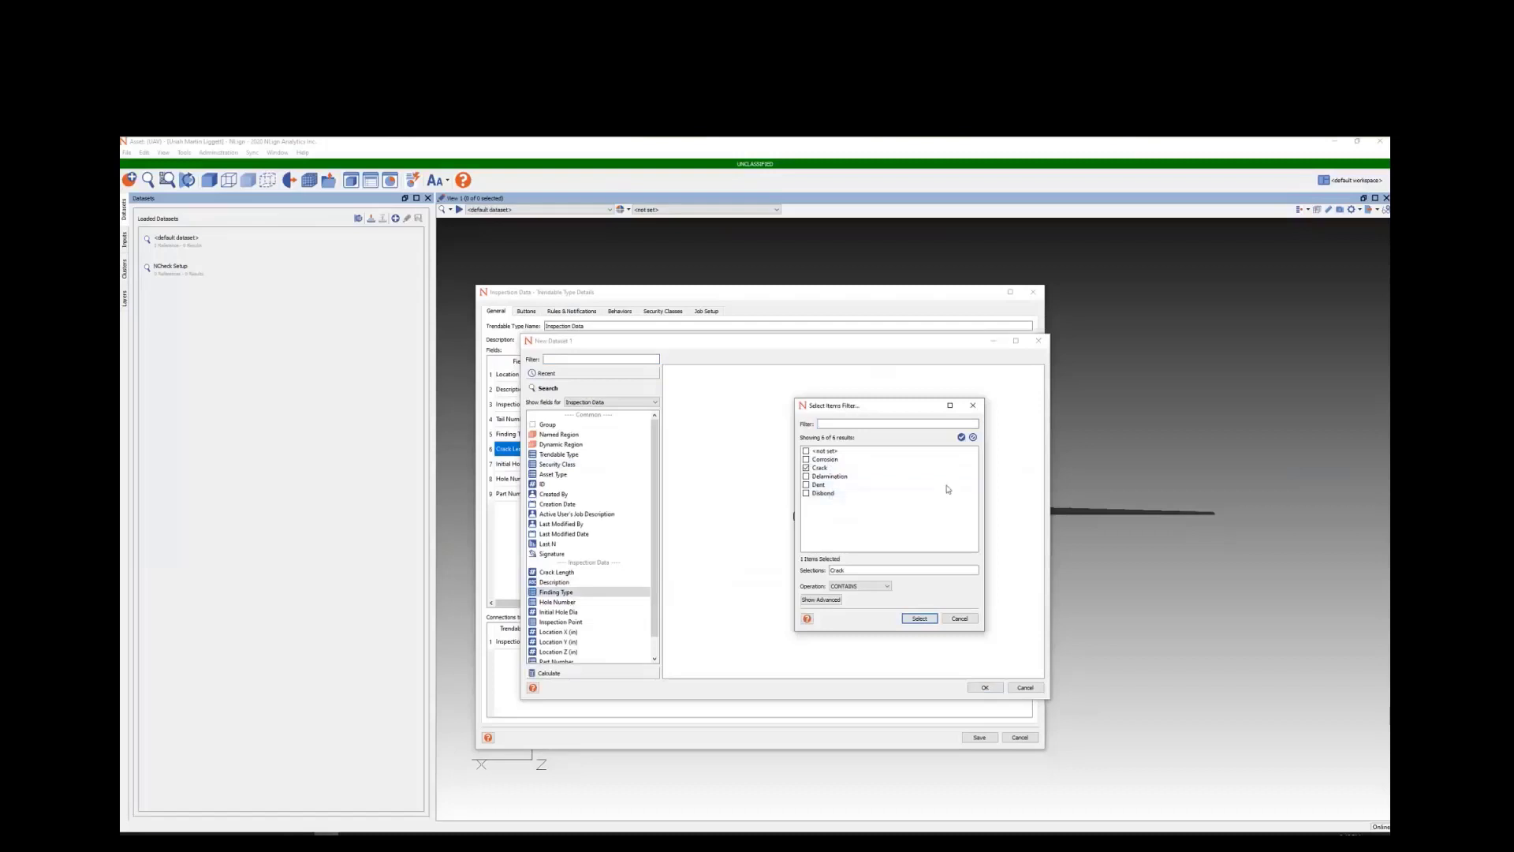
click(919, 619)
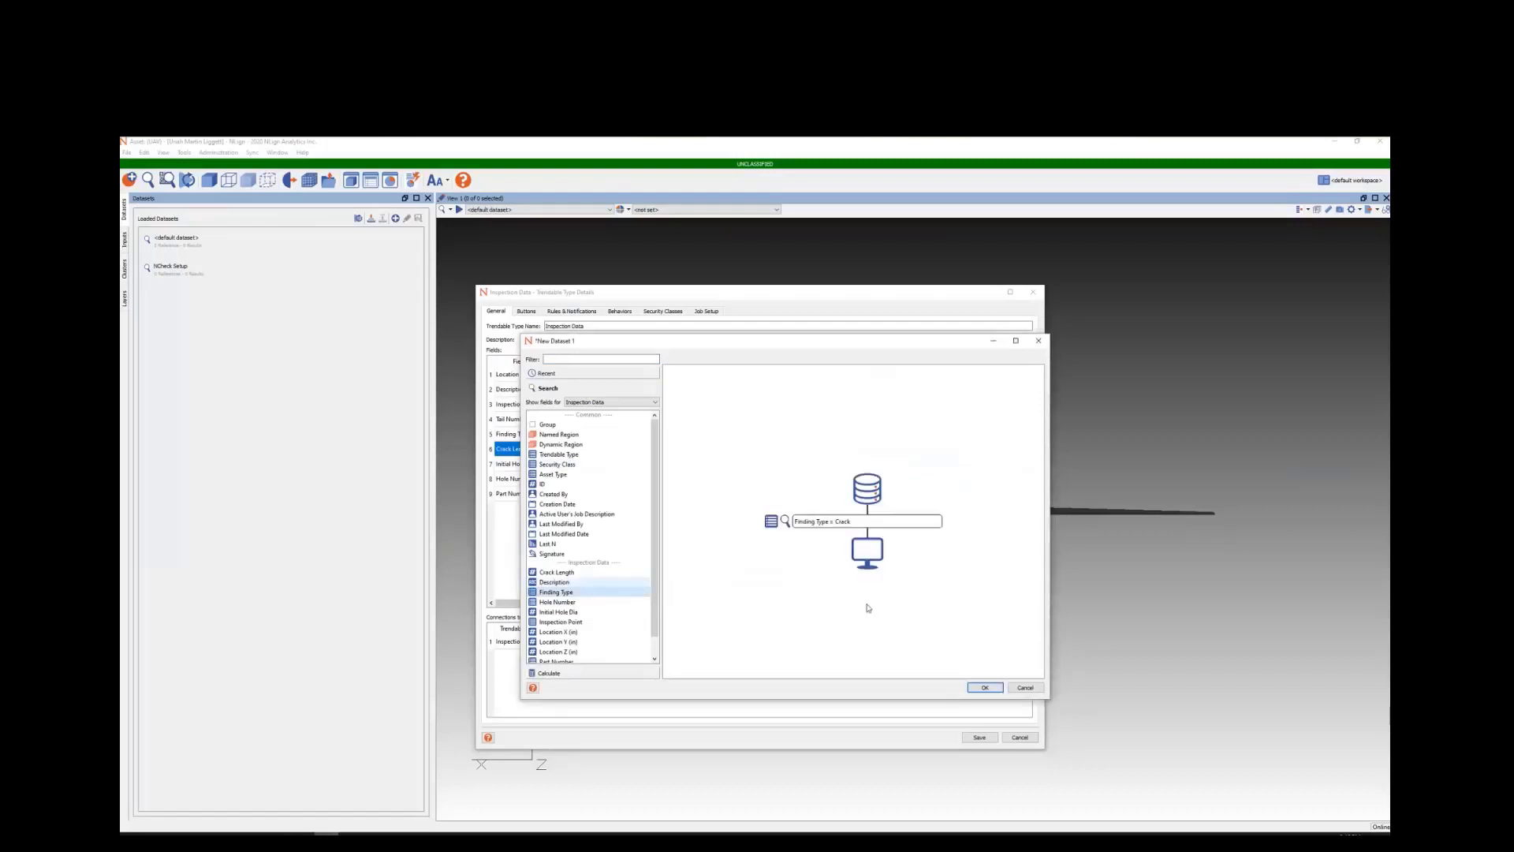
click(978, 687)
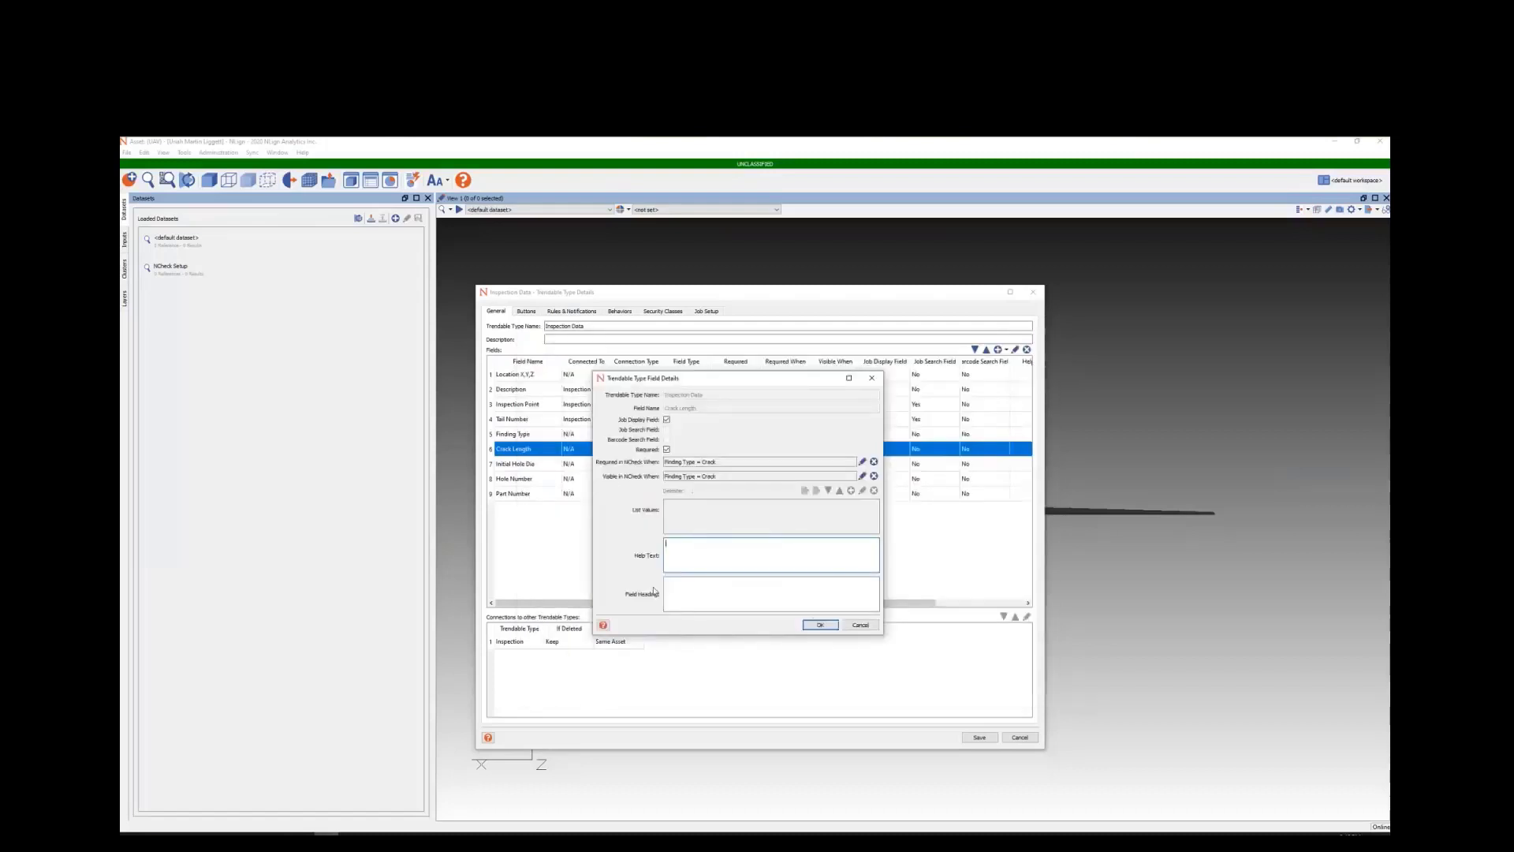
click(821, 626)
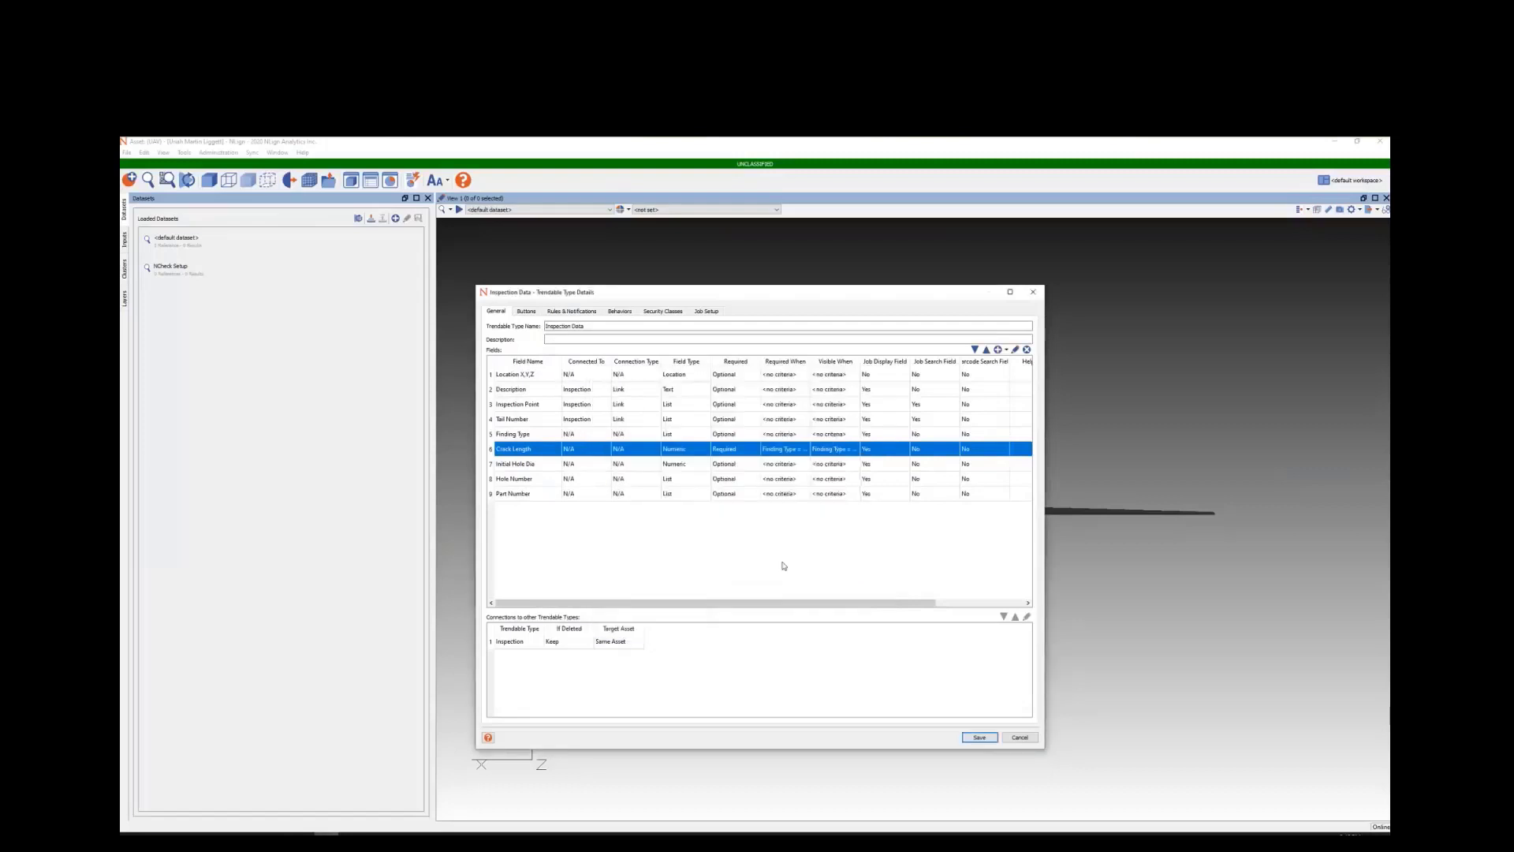
click(980, 737)
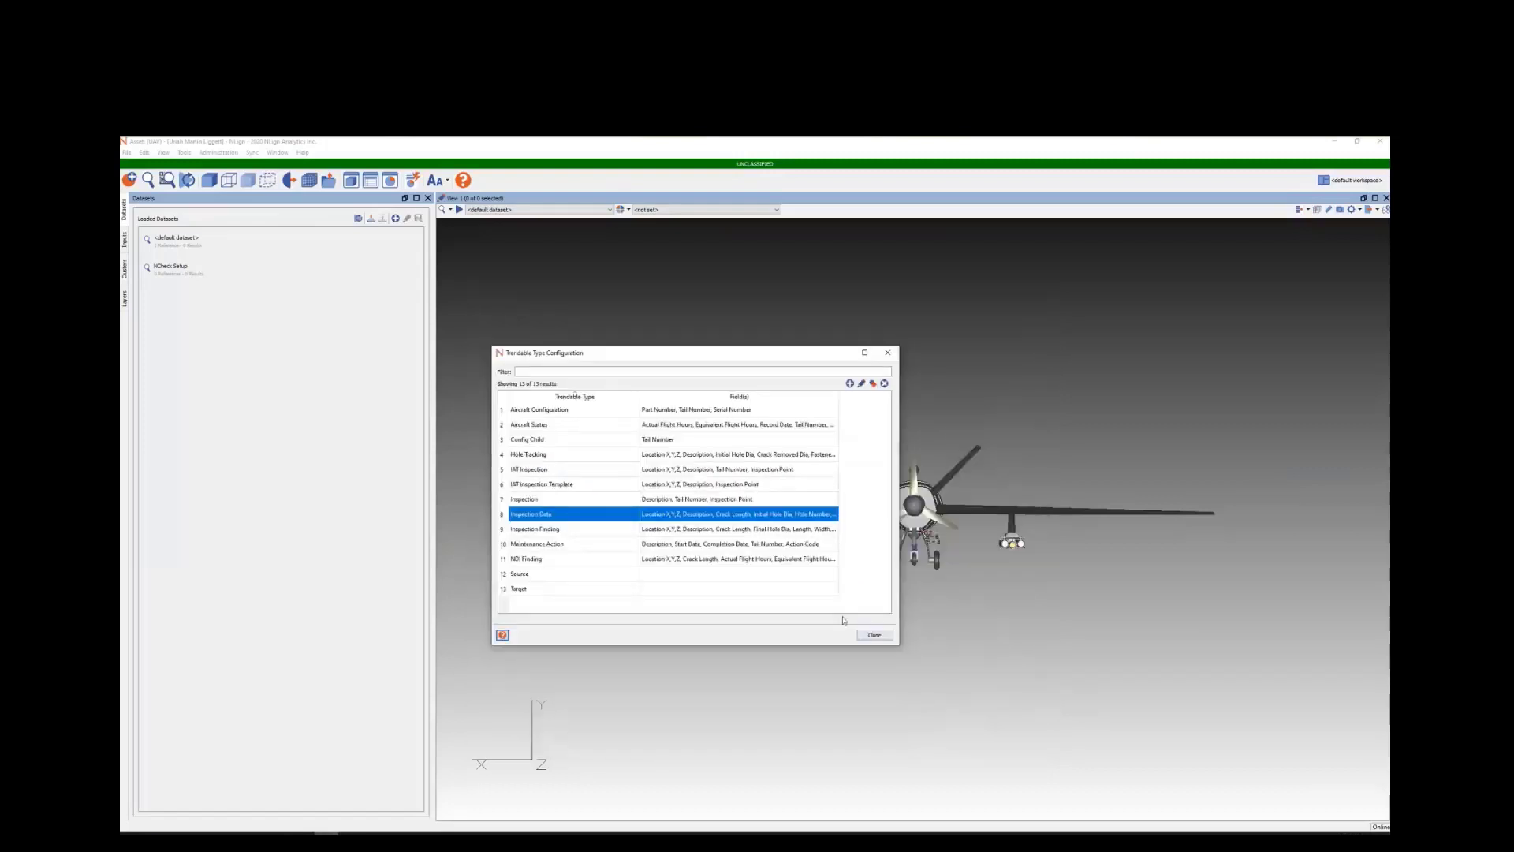
click(874, 635)
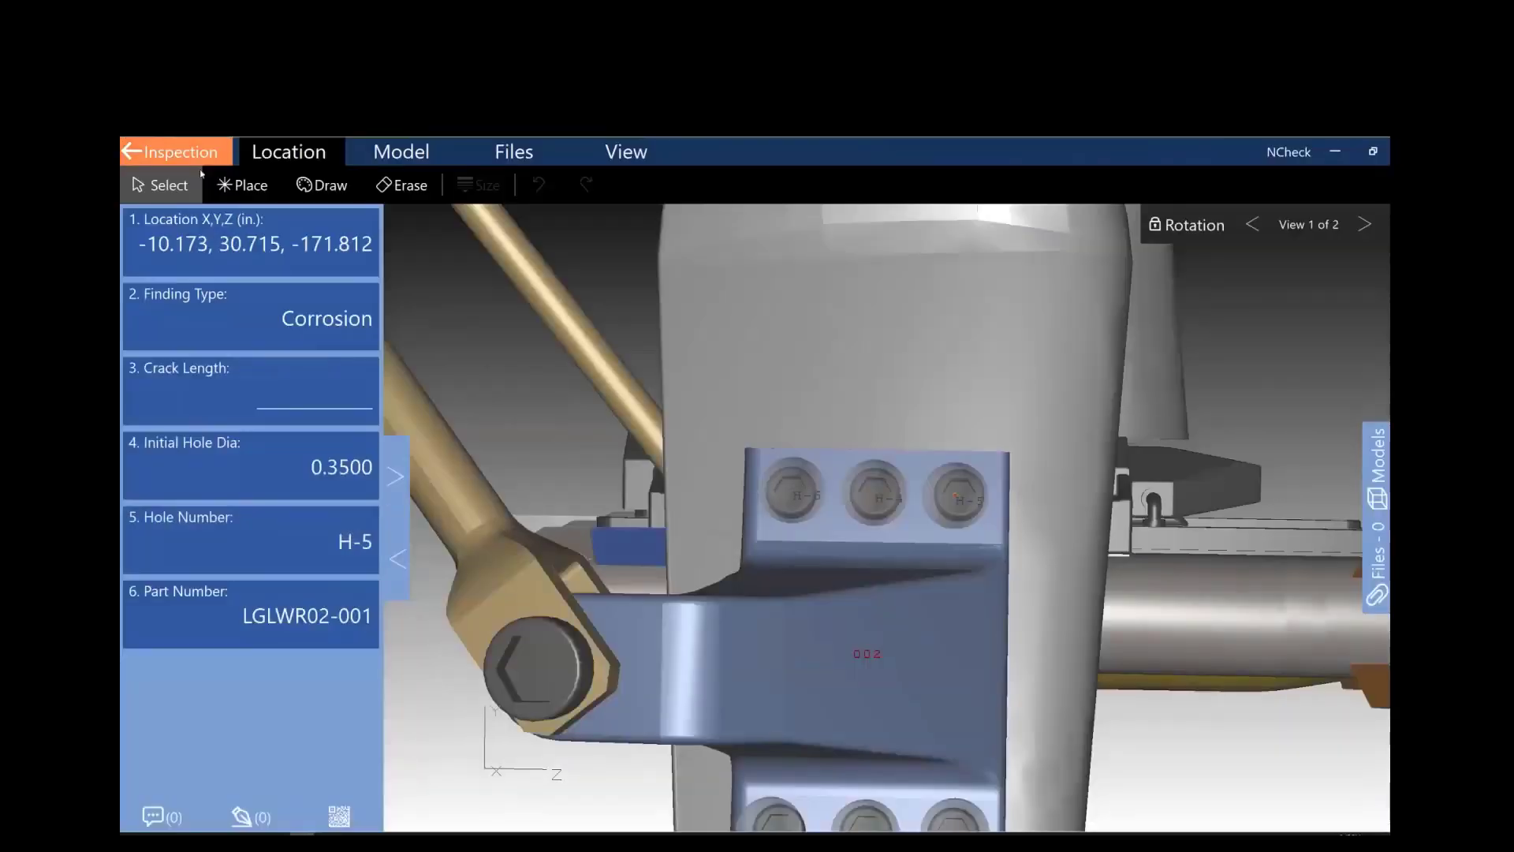
Step: In NCheck, leave the open record and its inspection, then update the data and list all inspections
click(234, 158)
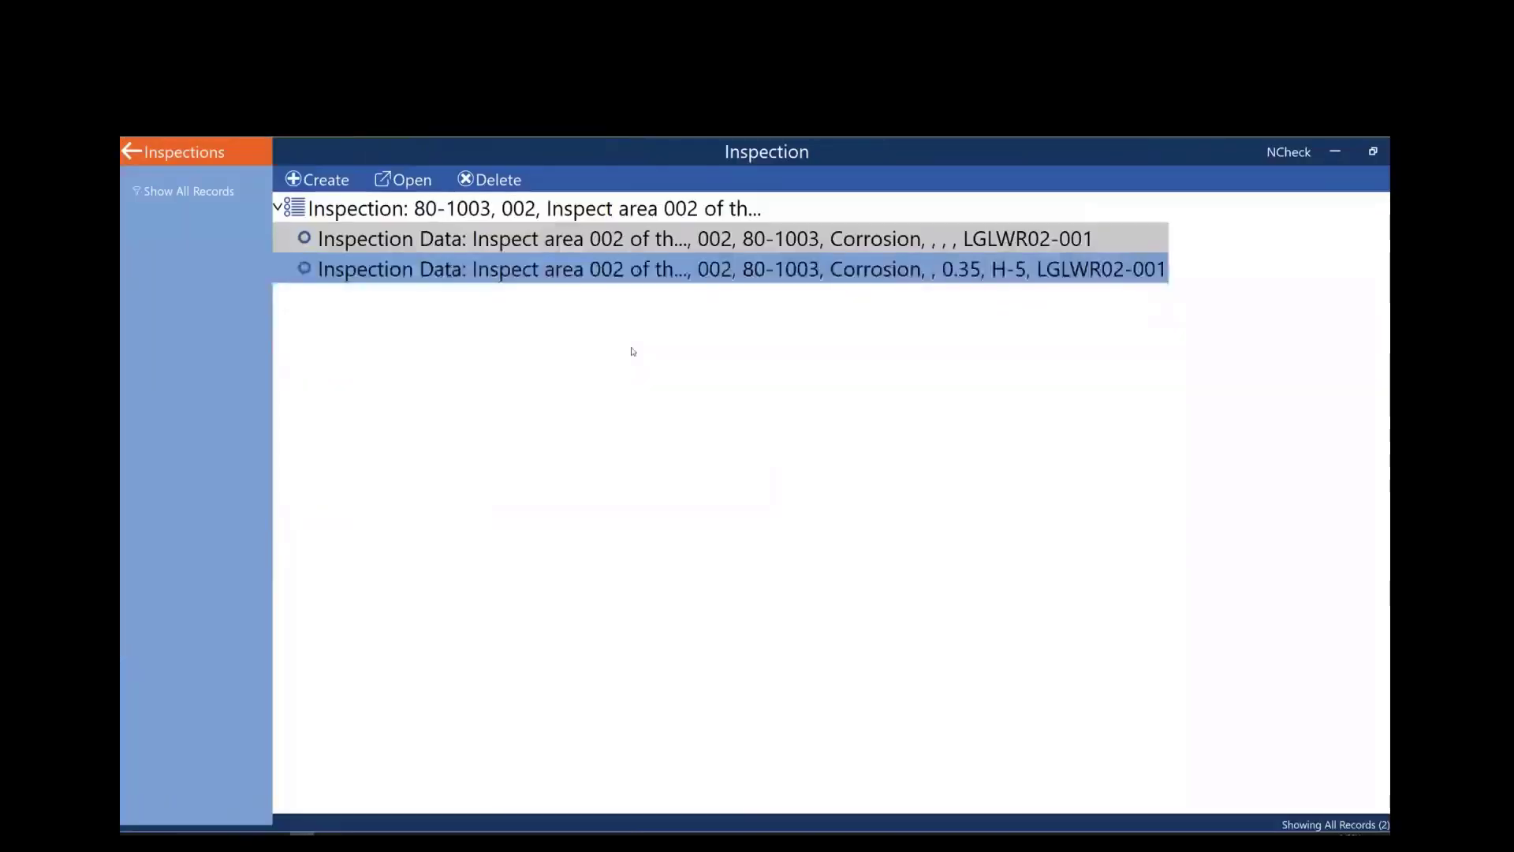
click(234, 159)
click(792, 571)
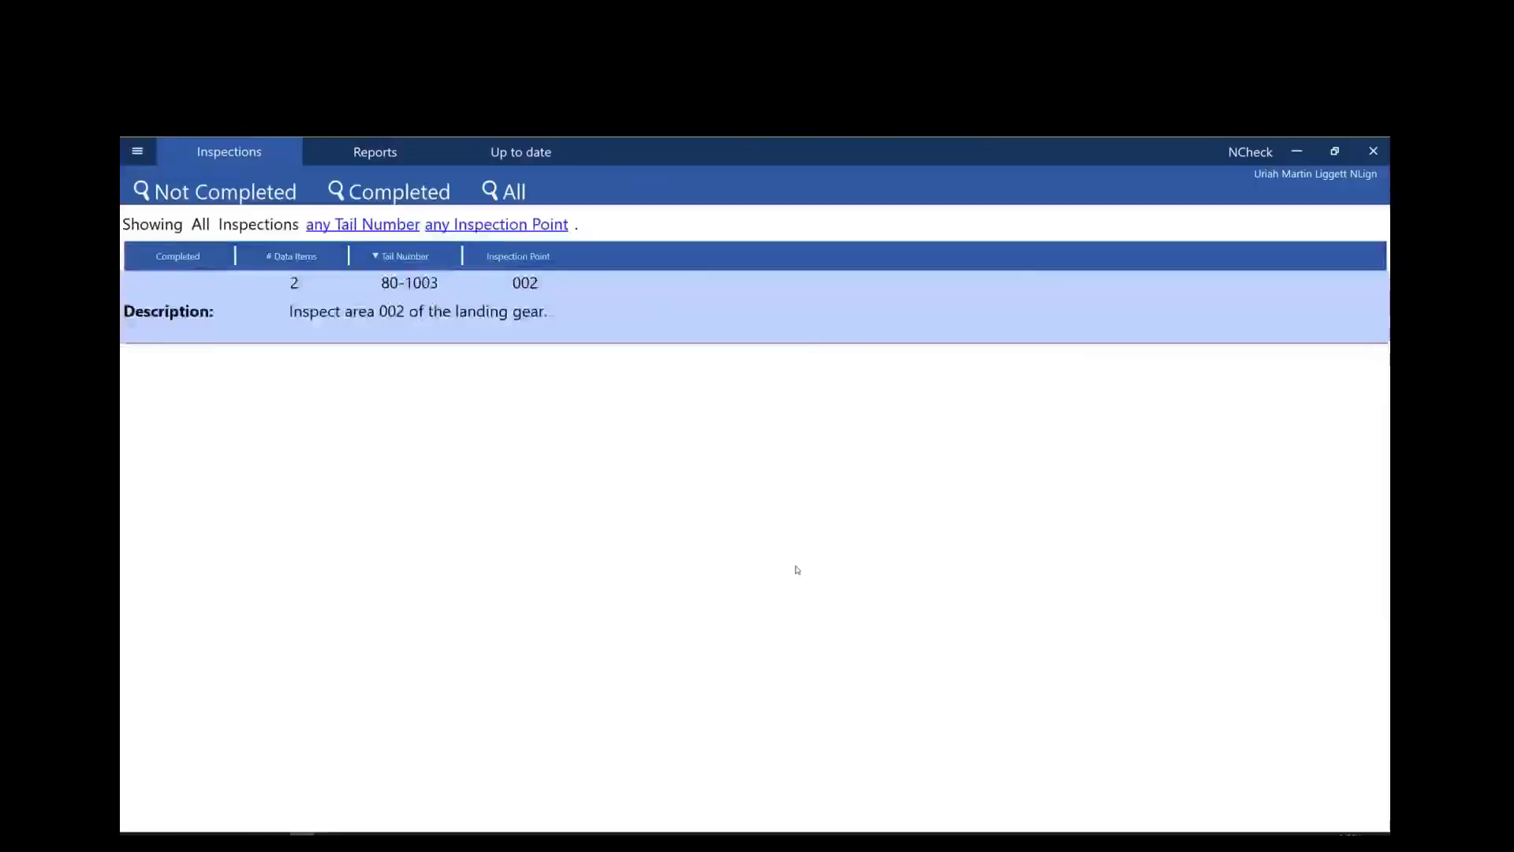
click(137, 151)
click(182, 196)
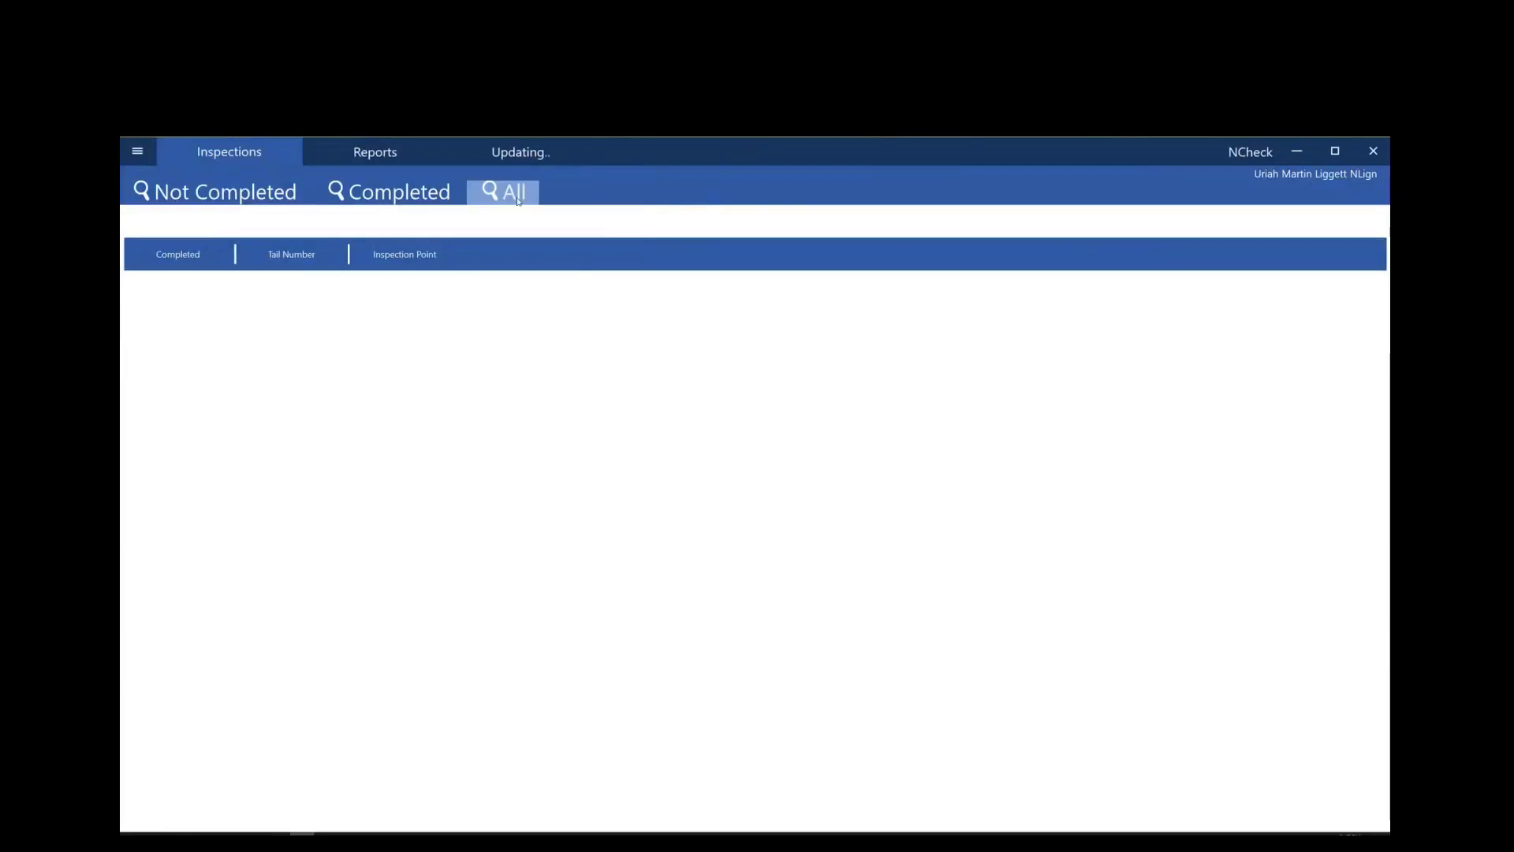
click(512, 191)
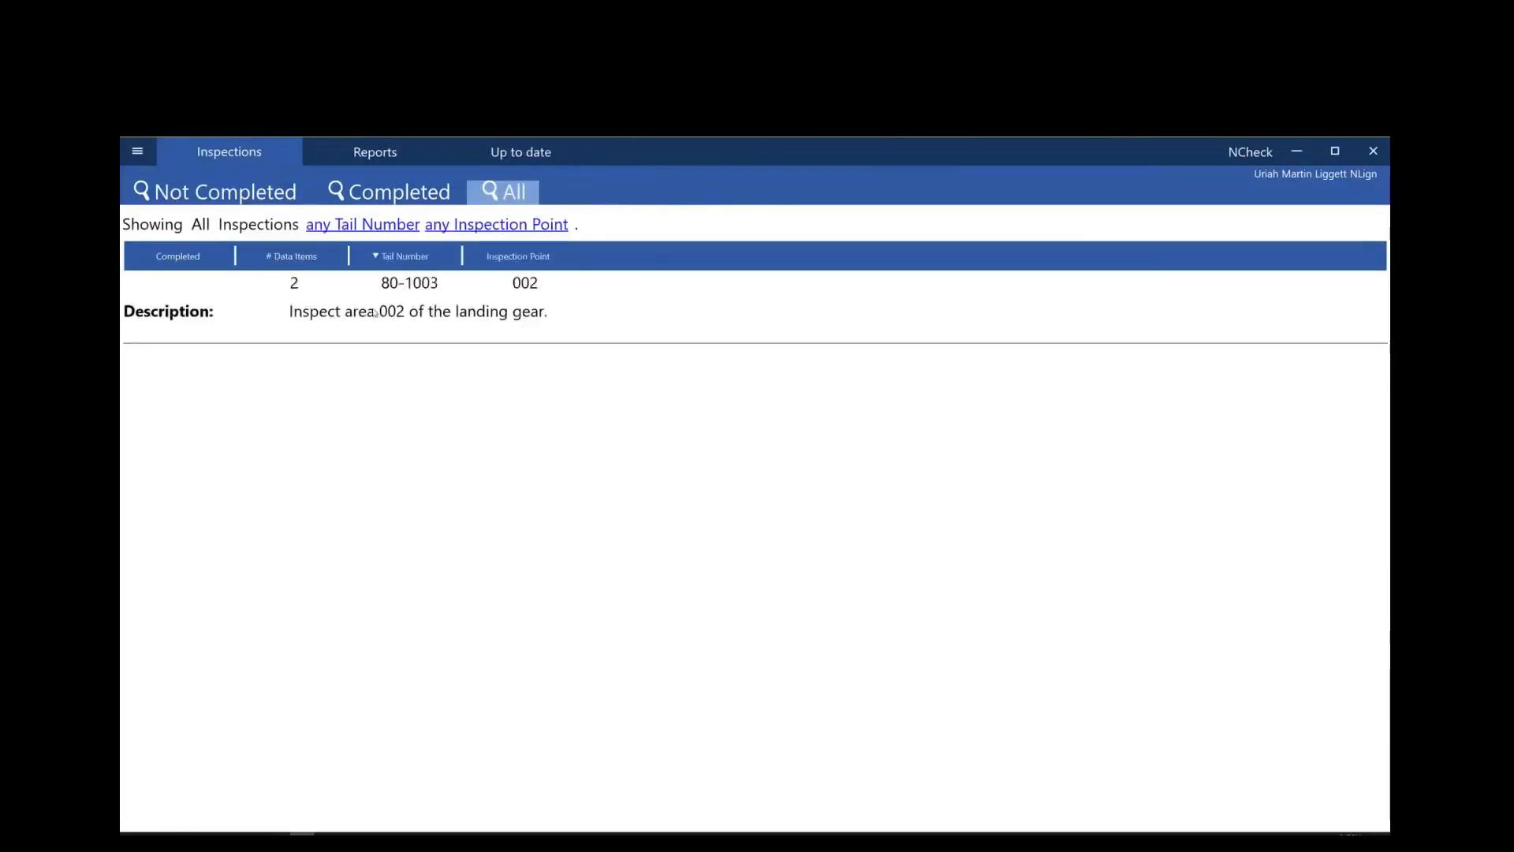
Step: Set the finding type of the 80-1003 inspection's crack record to Dent, and reopen the record to check its fields
click(405, 284)
double_click(405, 284)
click(900, 505)
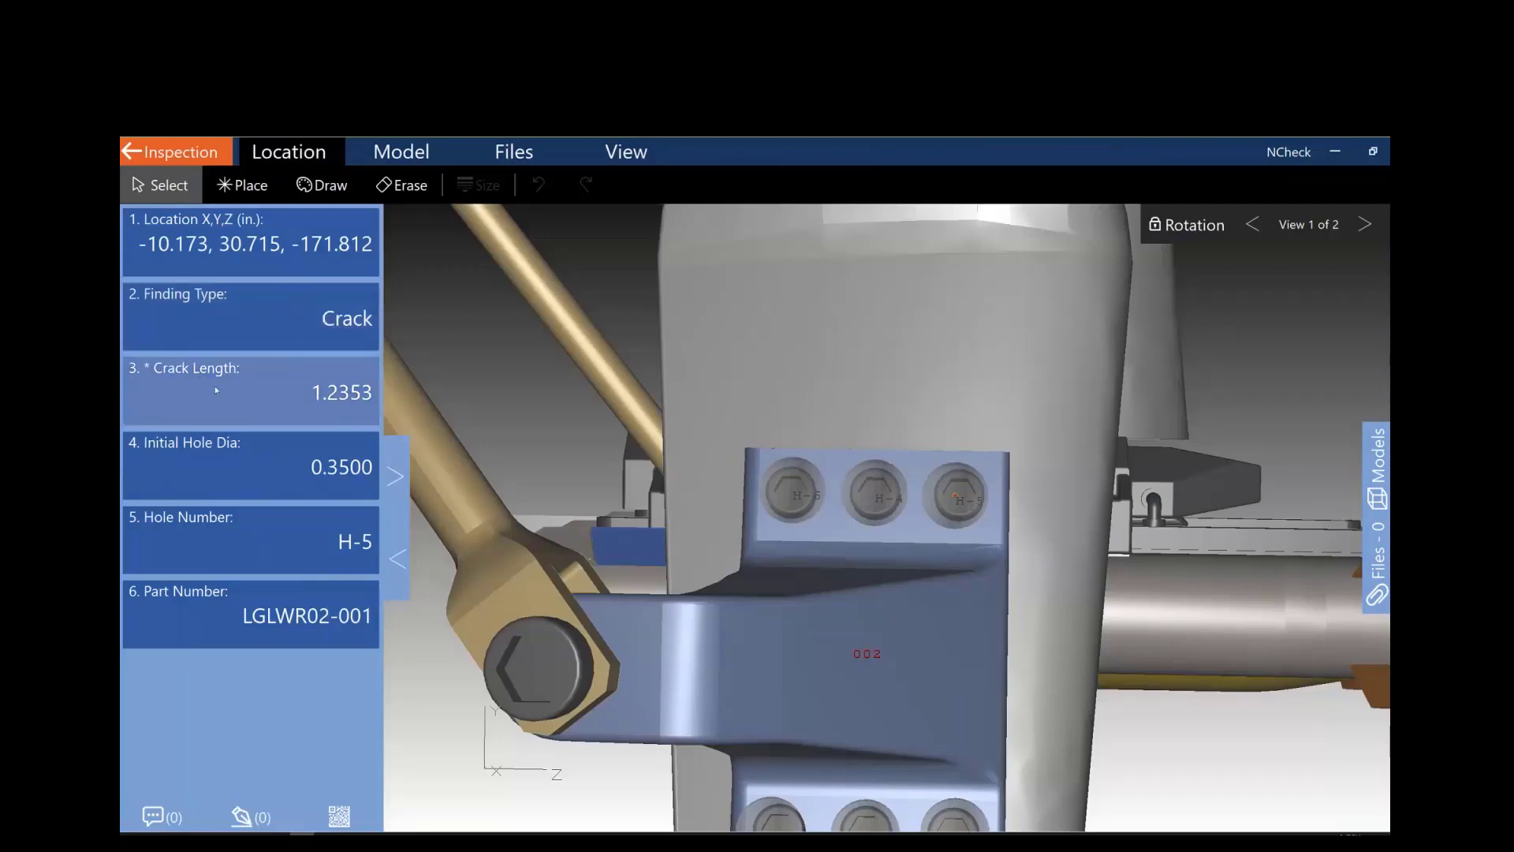
click(297, 328)
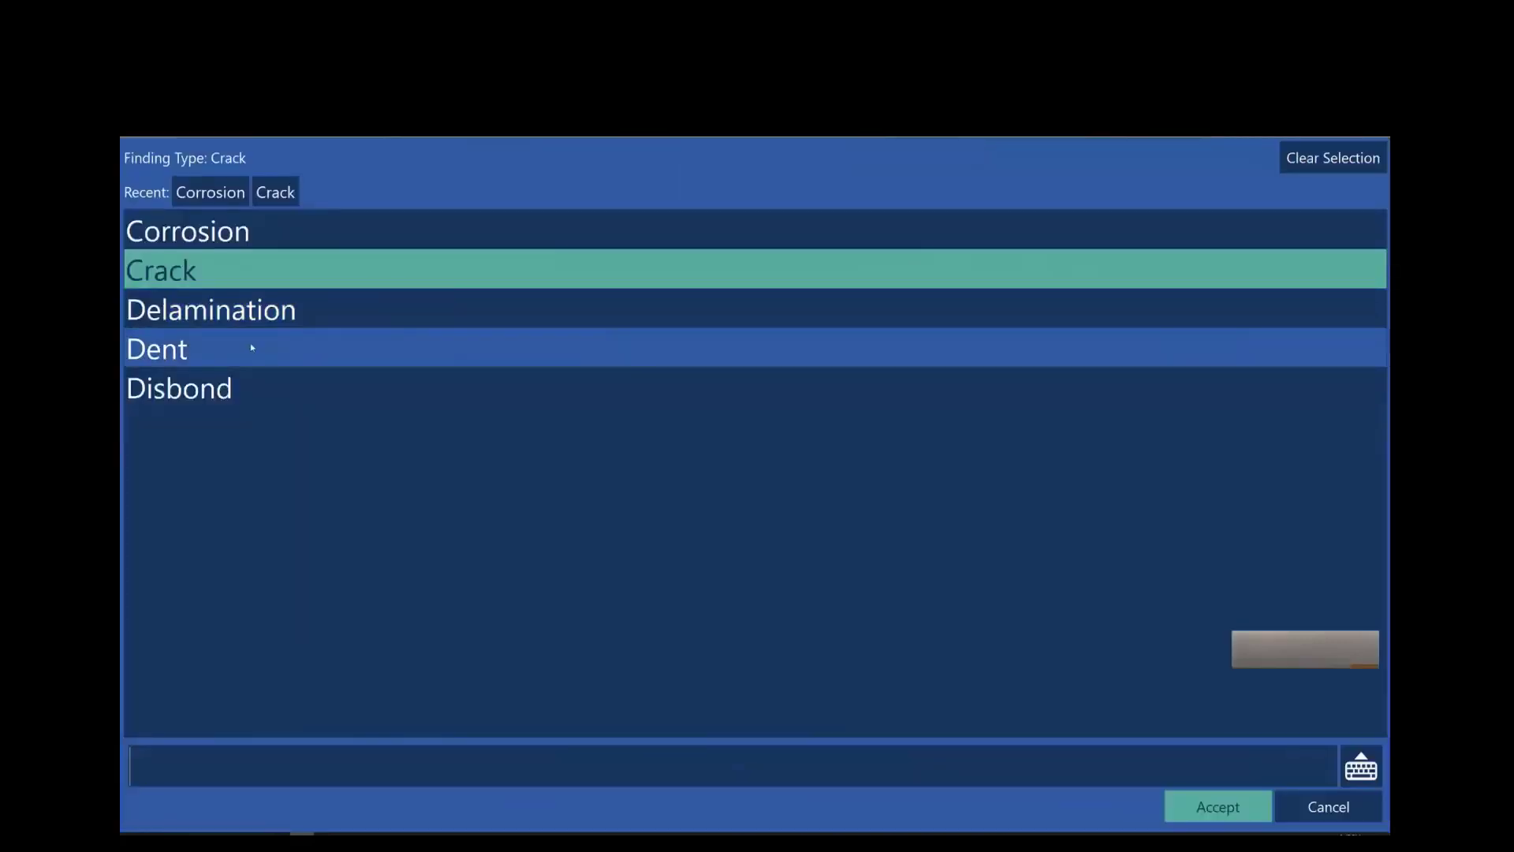
double_click(252, 348)
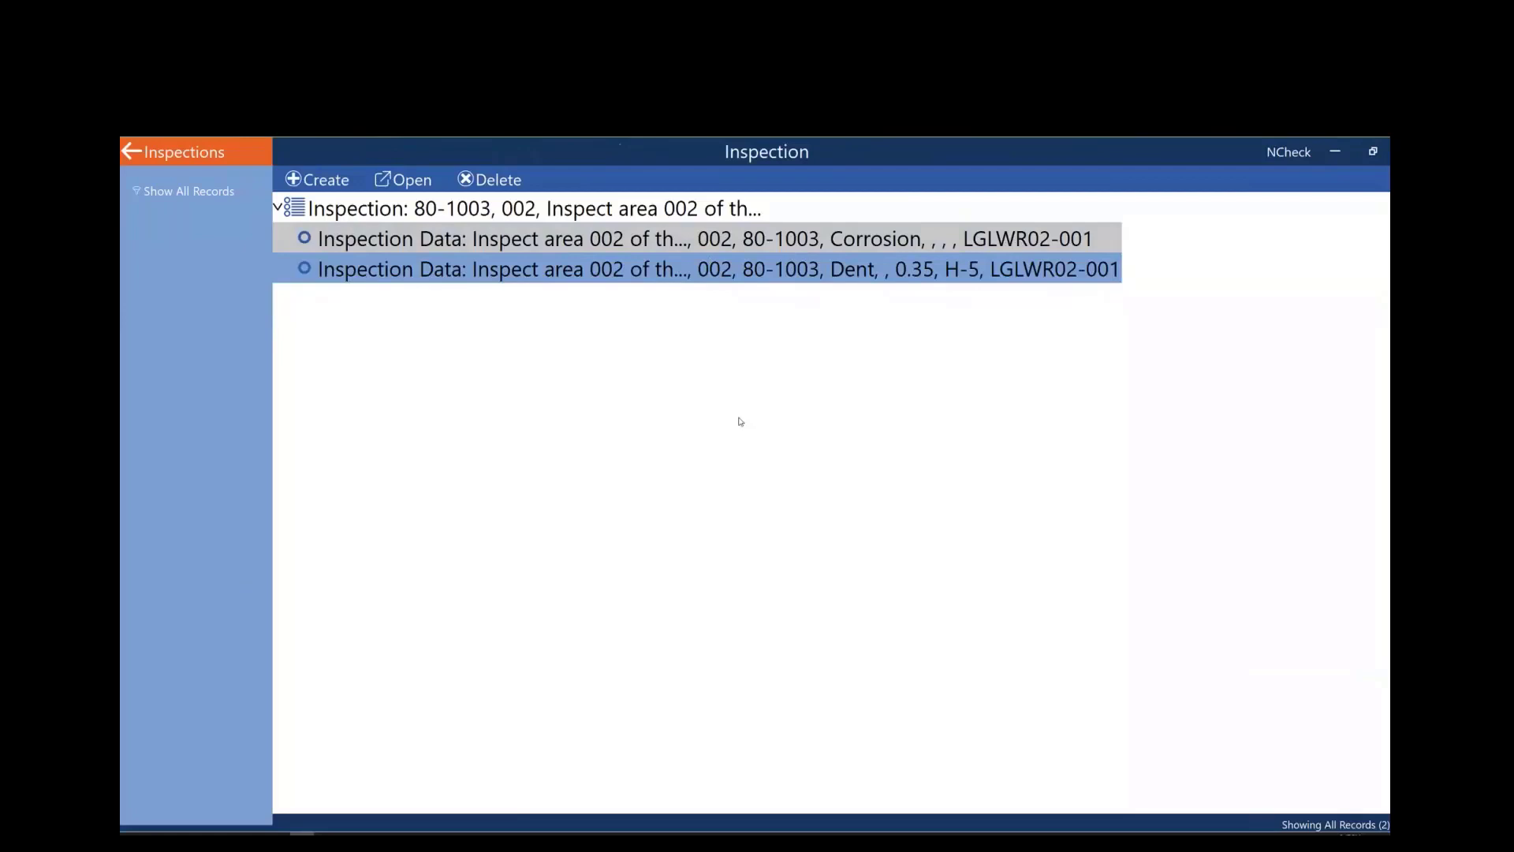
double_click(532, 275)
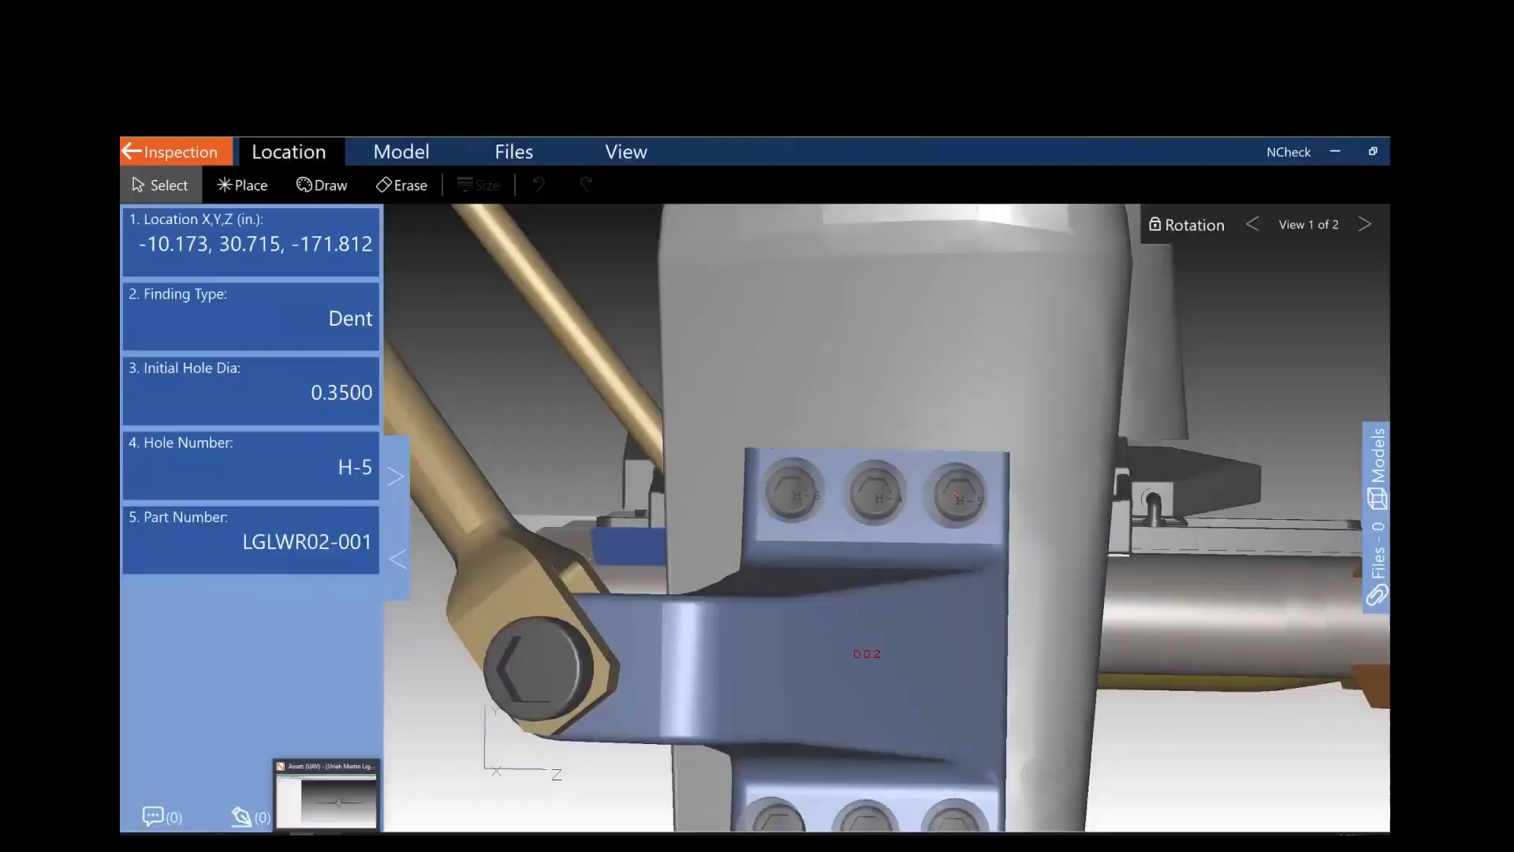
Step: Switch to NLign and open the job setup of the Inspection trendable type
click(328, 796)
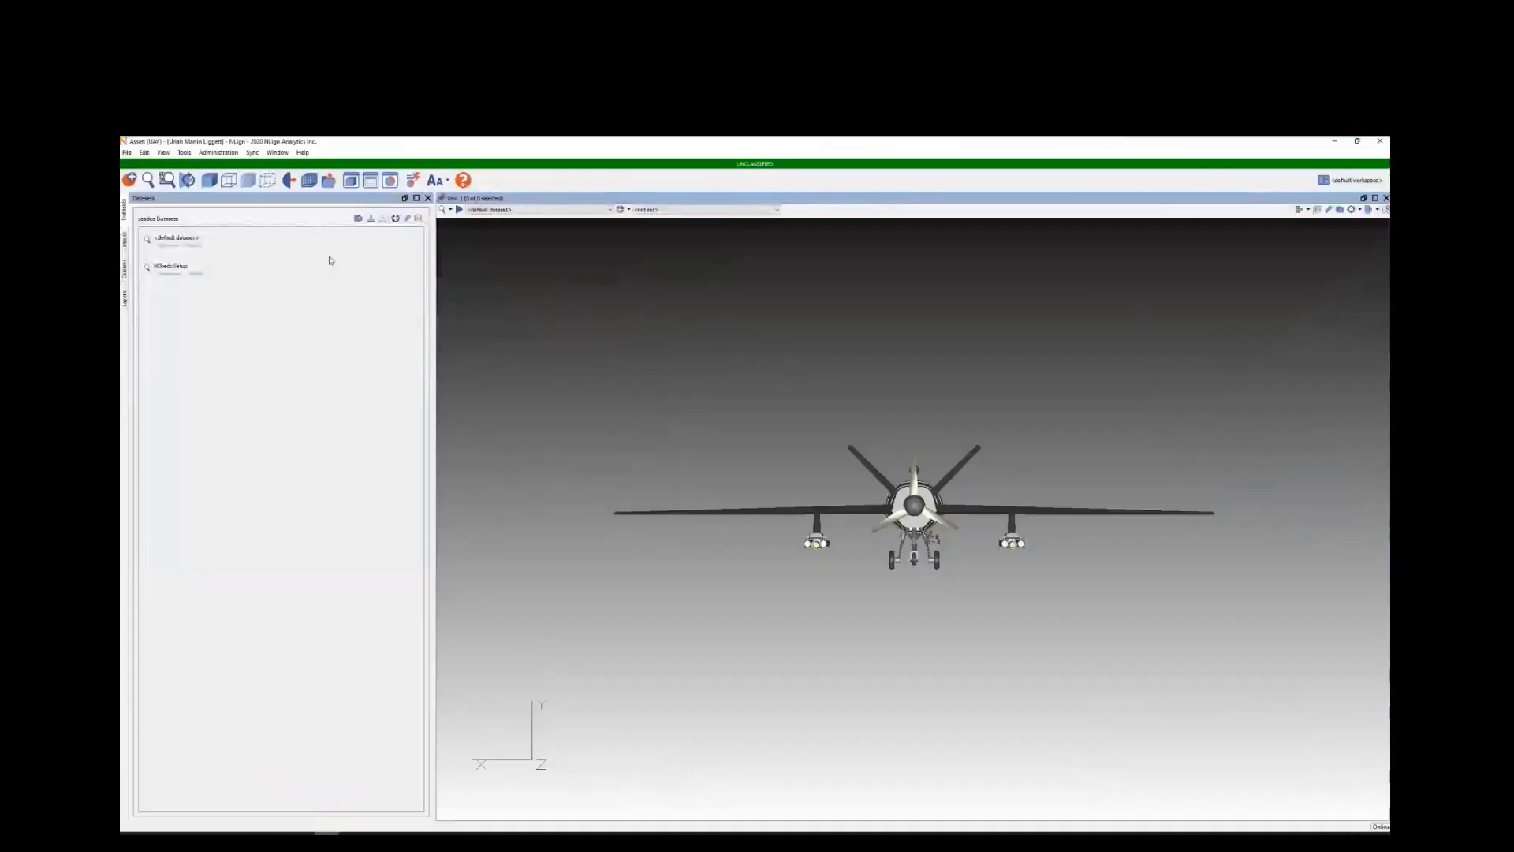
click(219, 153)
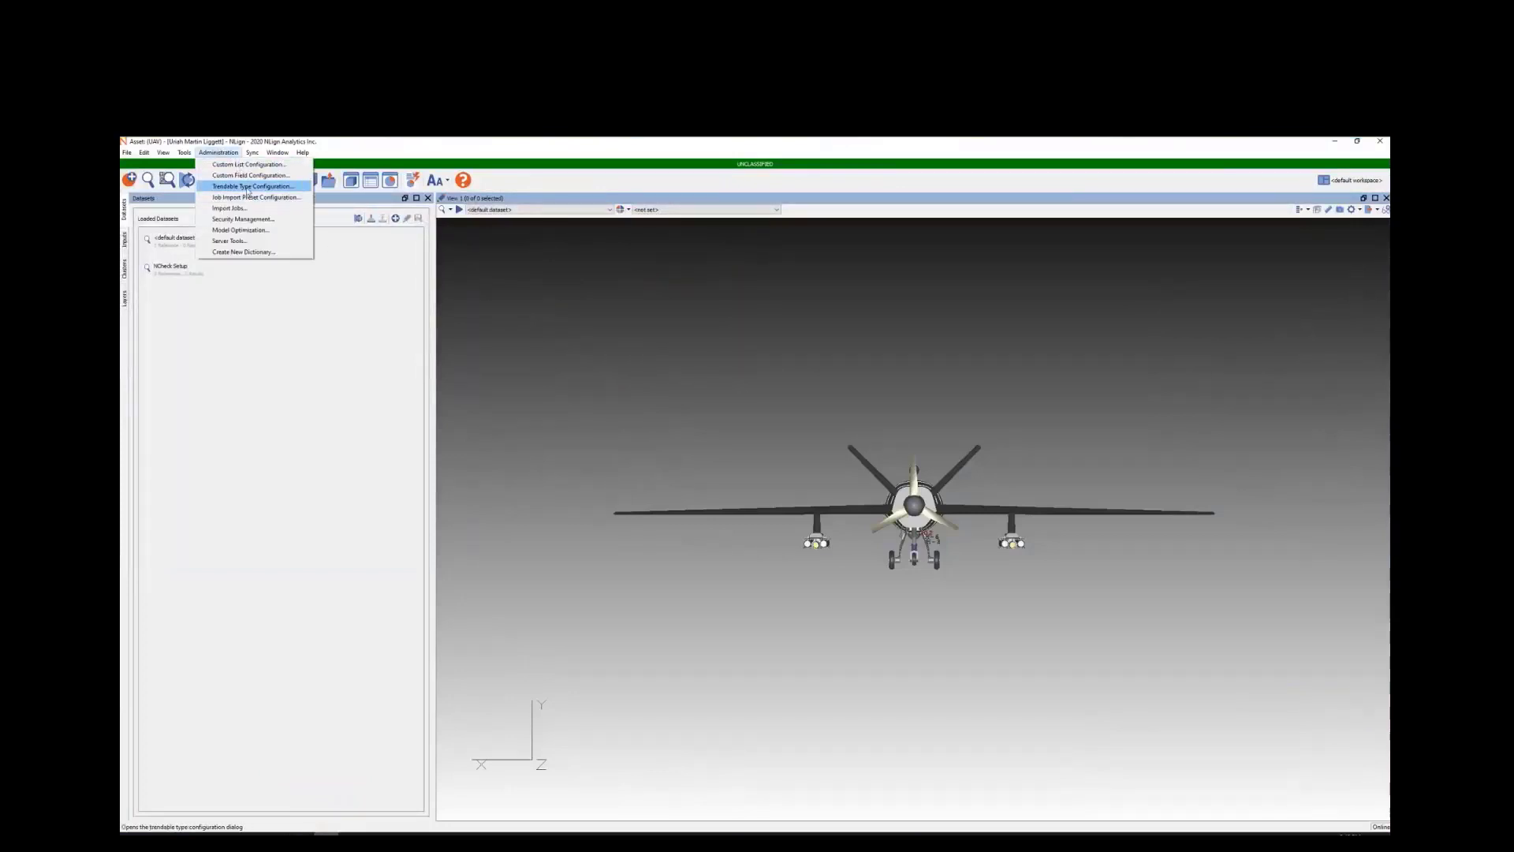
click(248, 187)
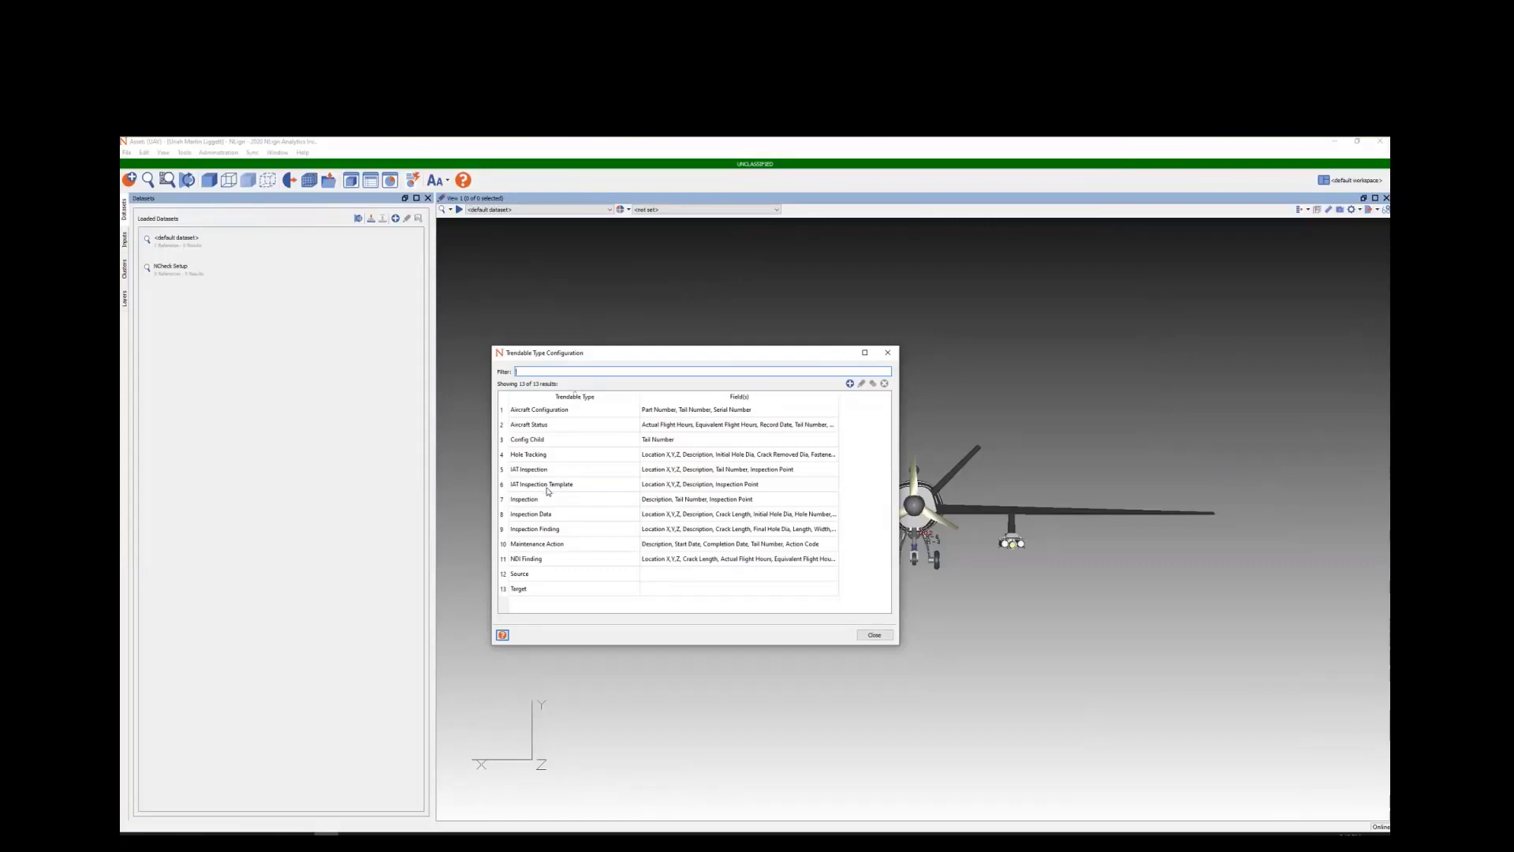
click(548, 496)
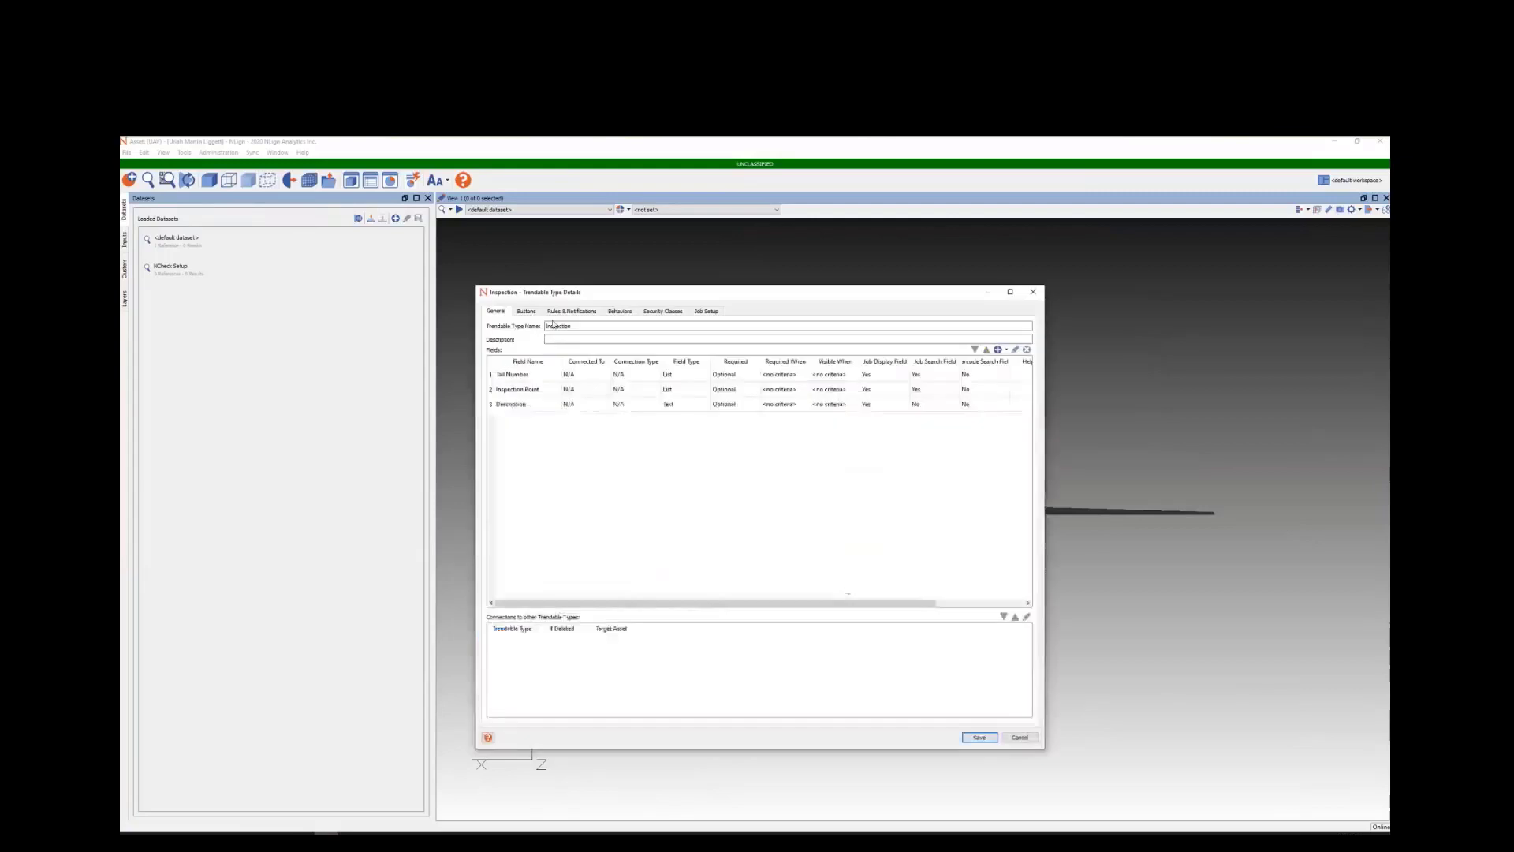
click(707, 312)
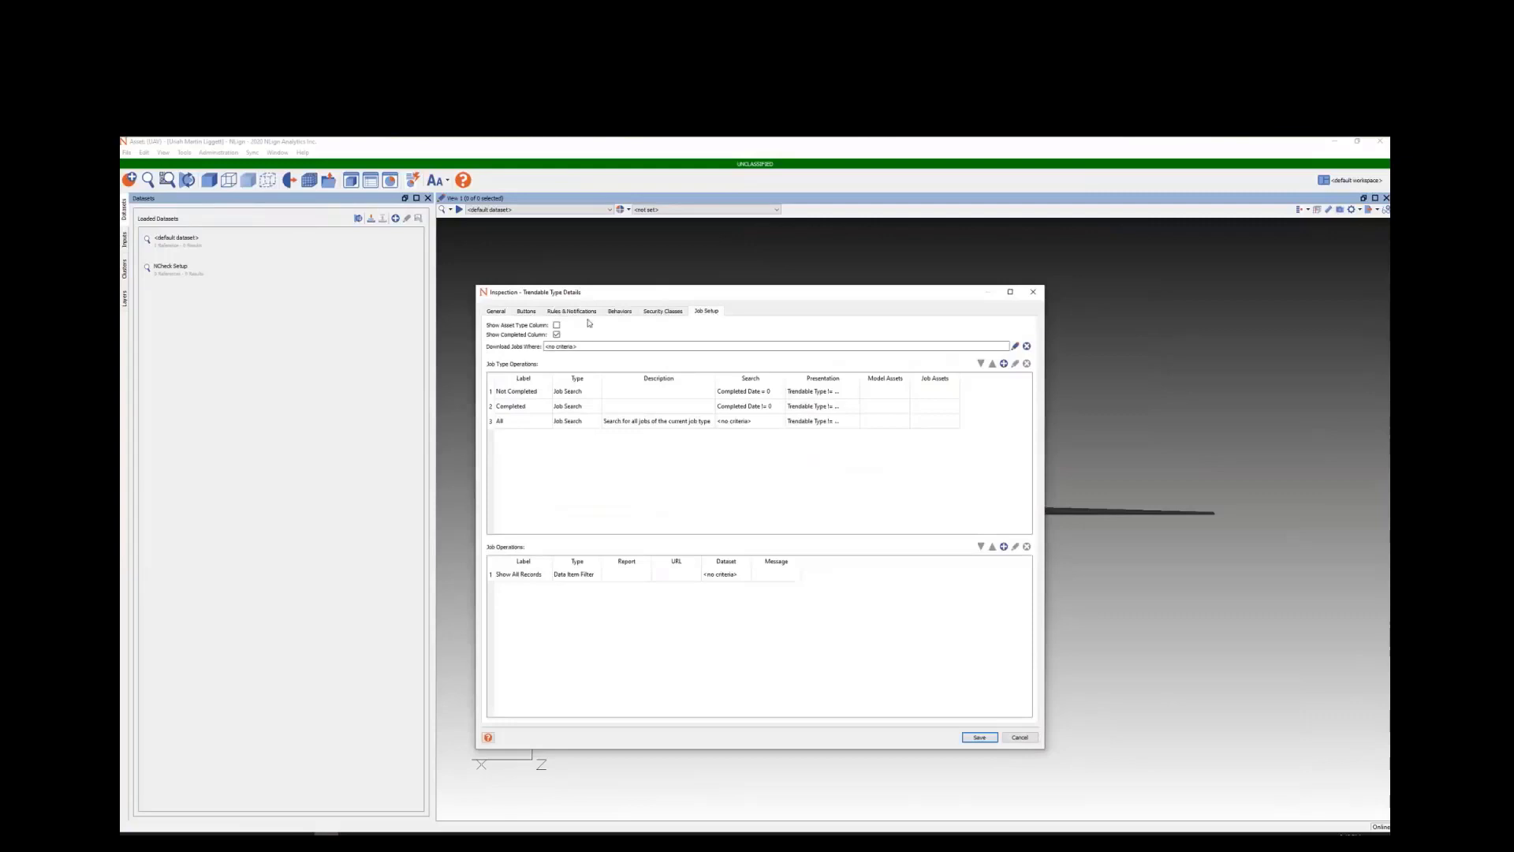
drag(588, 292, 555, 287)
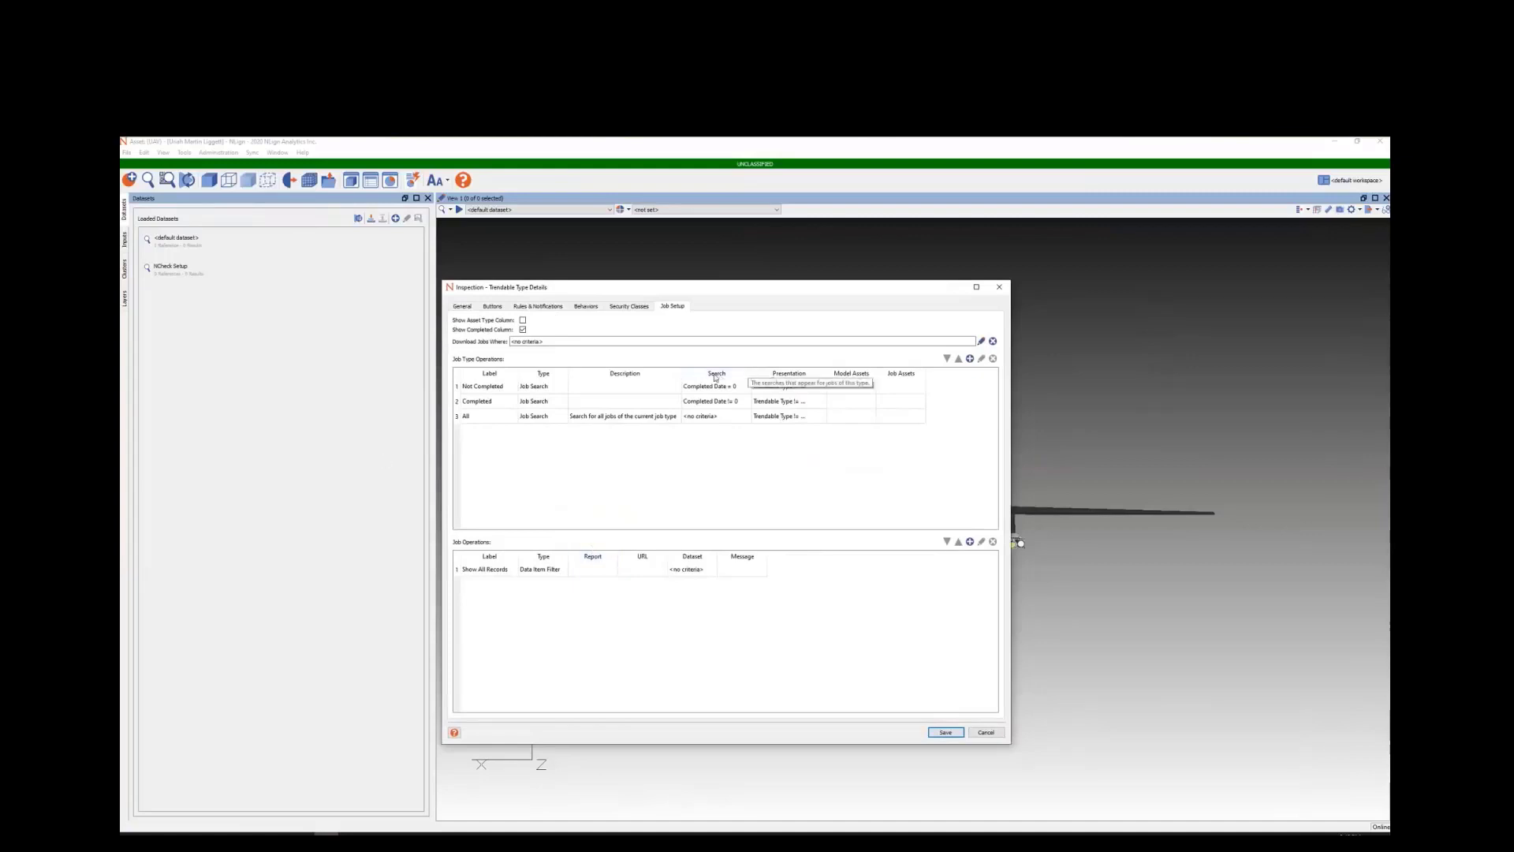
Step: Add a Job Search operation to the Inspection job type and enter a label for crack findings
click(971, 358)
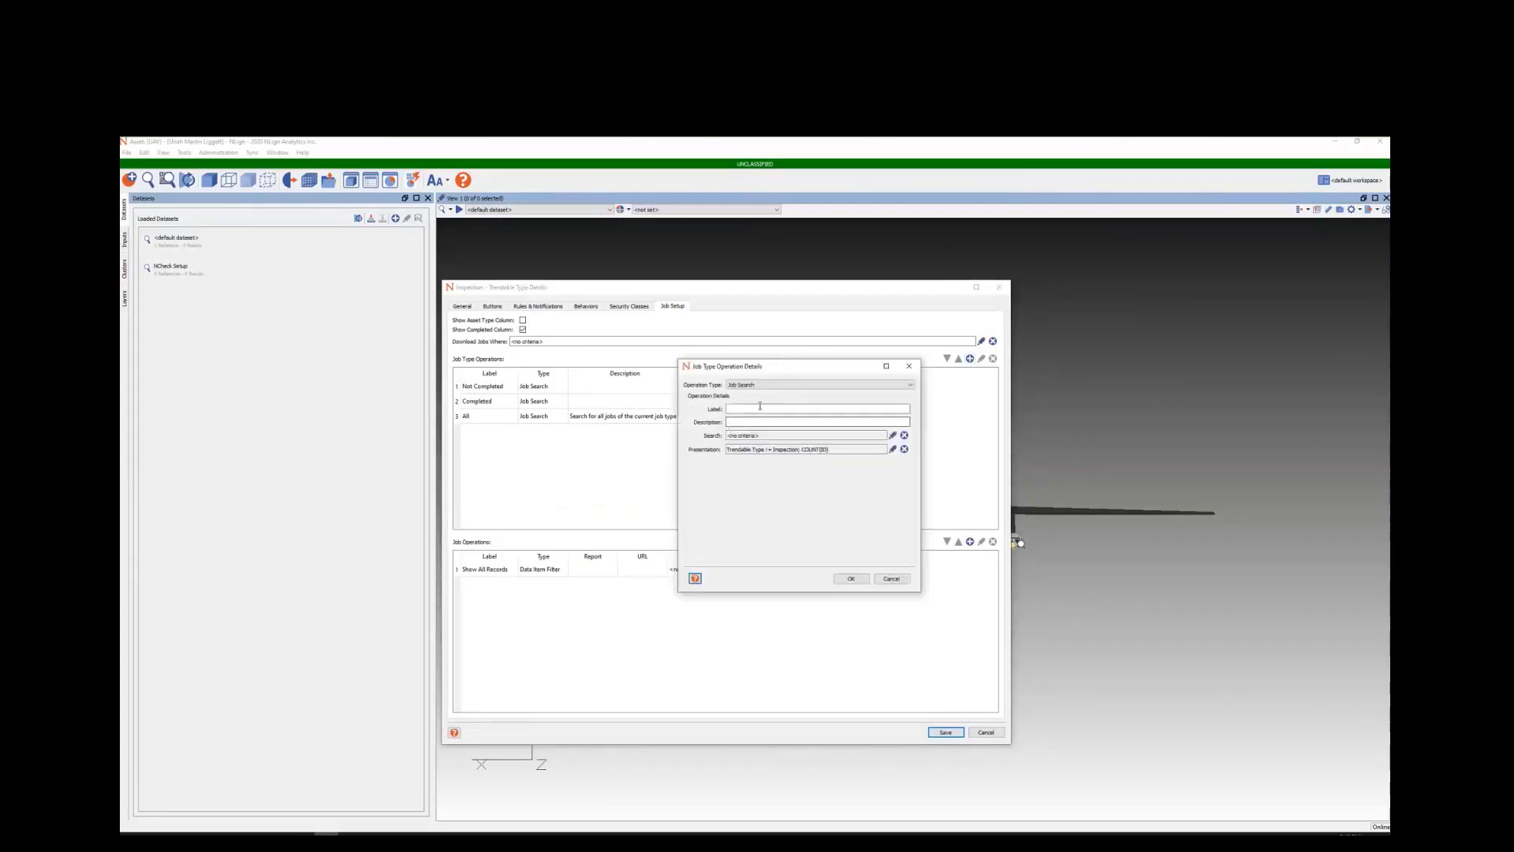
click(762, 385)
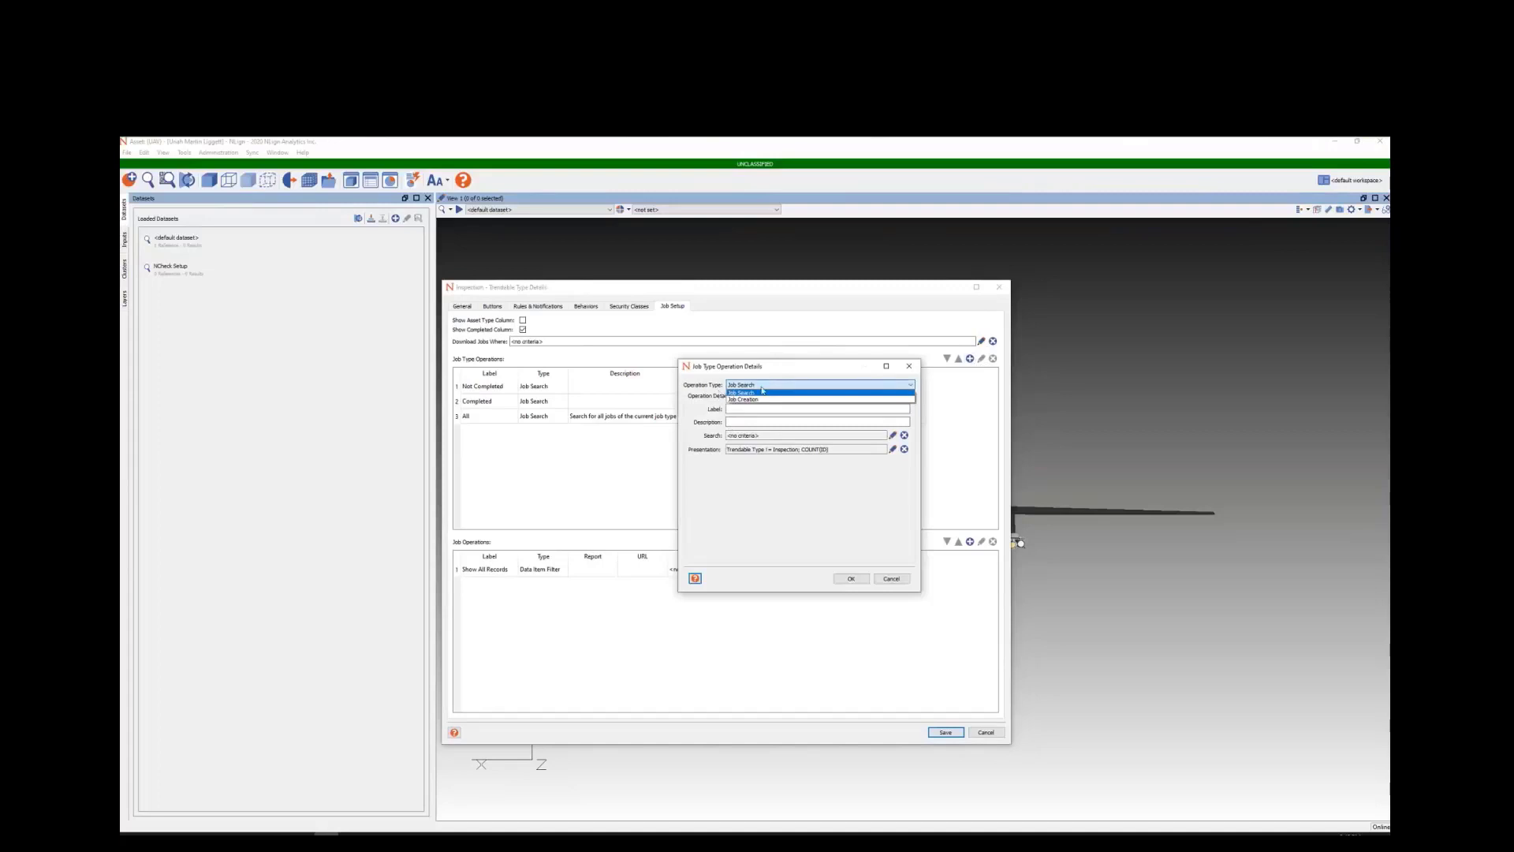
click(753, 392)
click(765, 410)
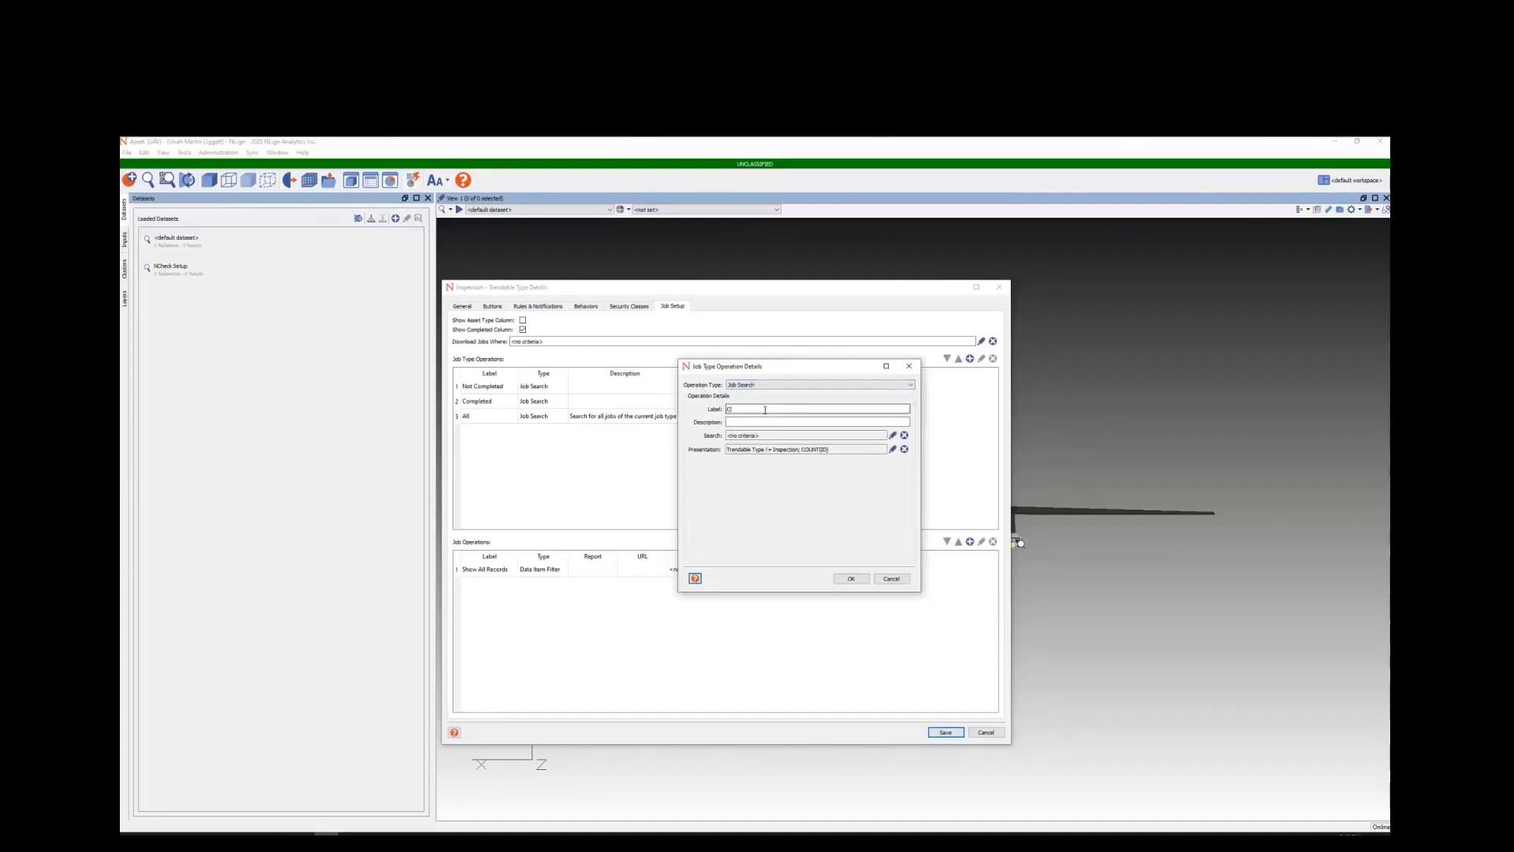
text(Crai)
Step: Define the job search criteria with the Inspection Data field Finding Type set to Crack
click(893, 435)
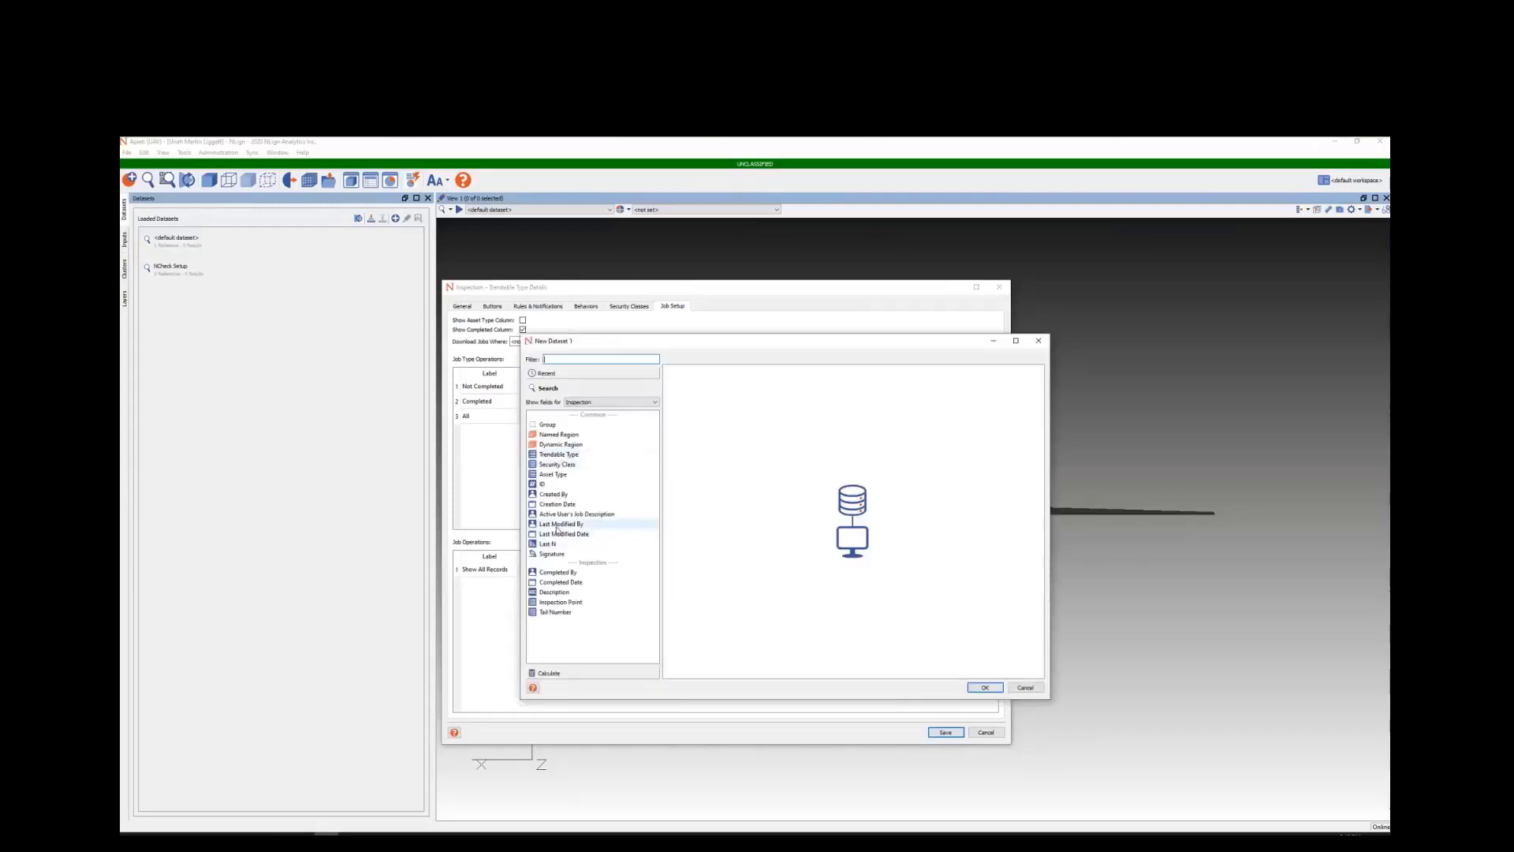
click(596, 405)
click(604, 468)
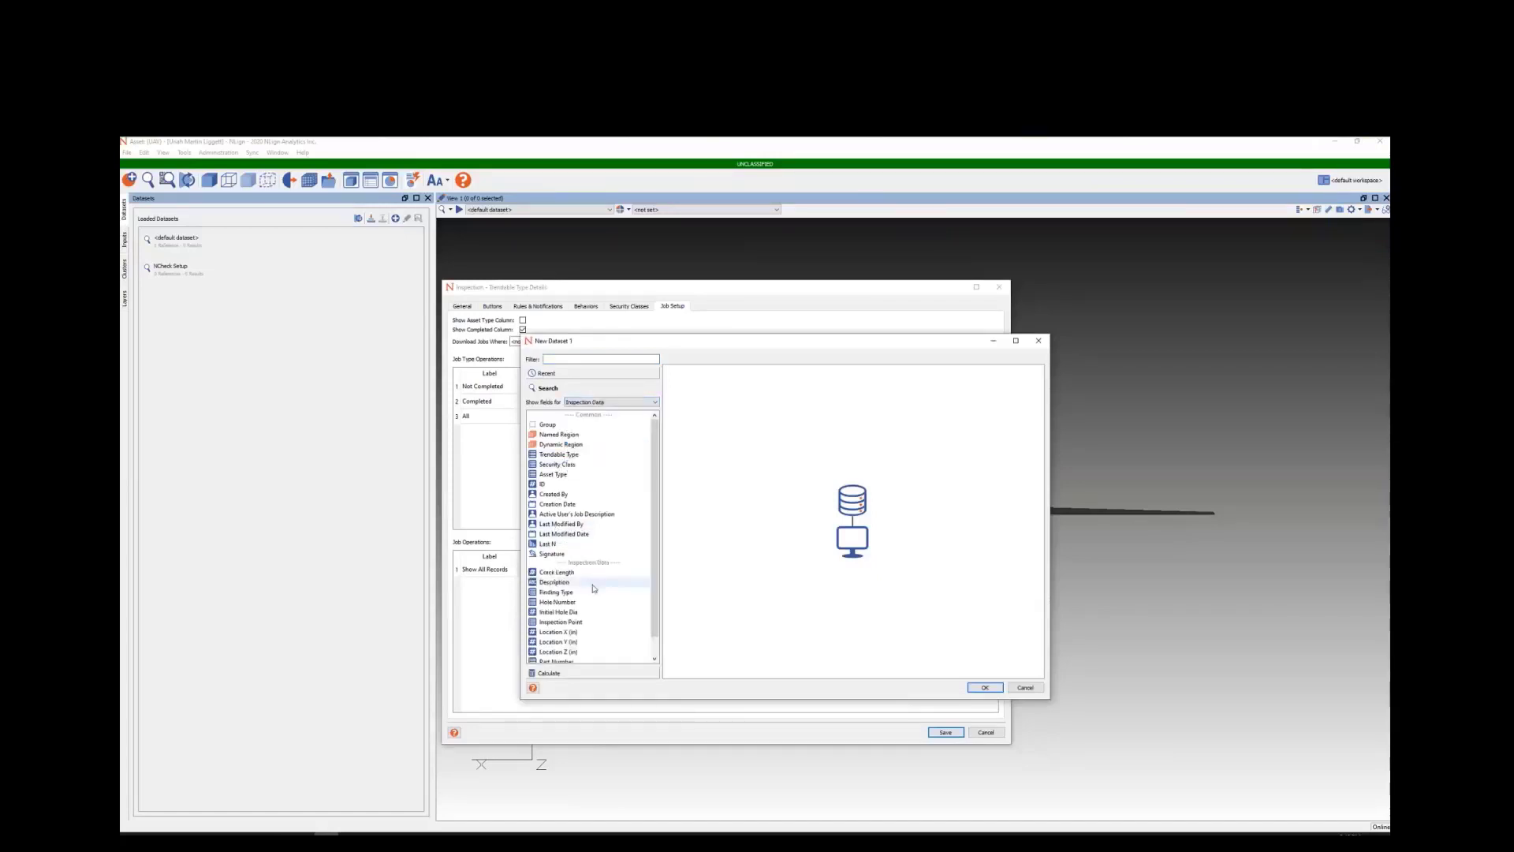
drag(564, 574, 838, 520)
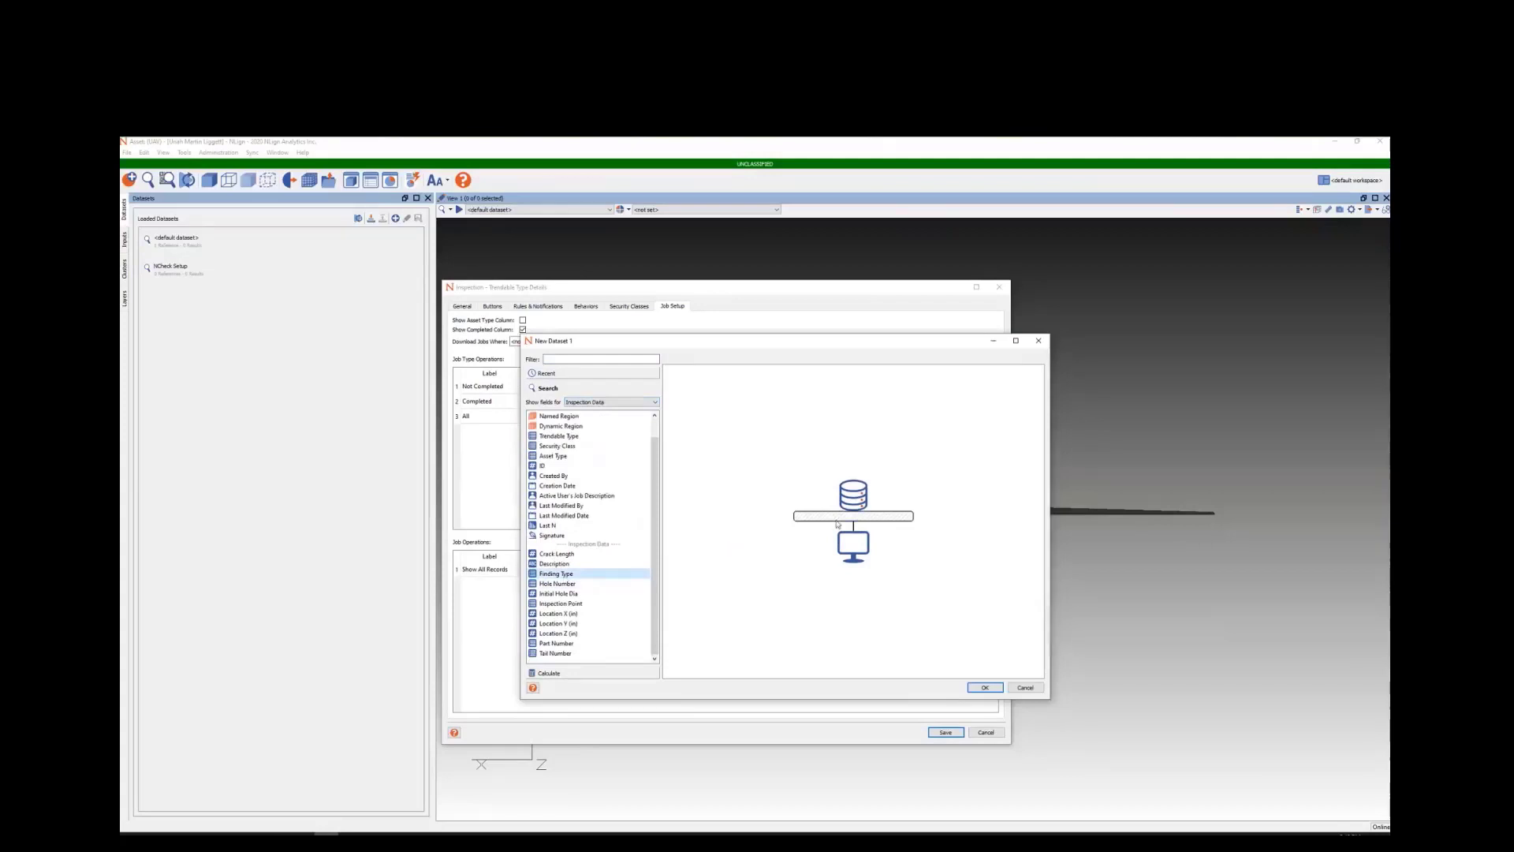
click(806, 467)
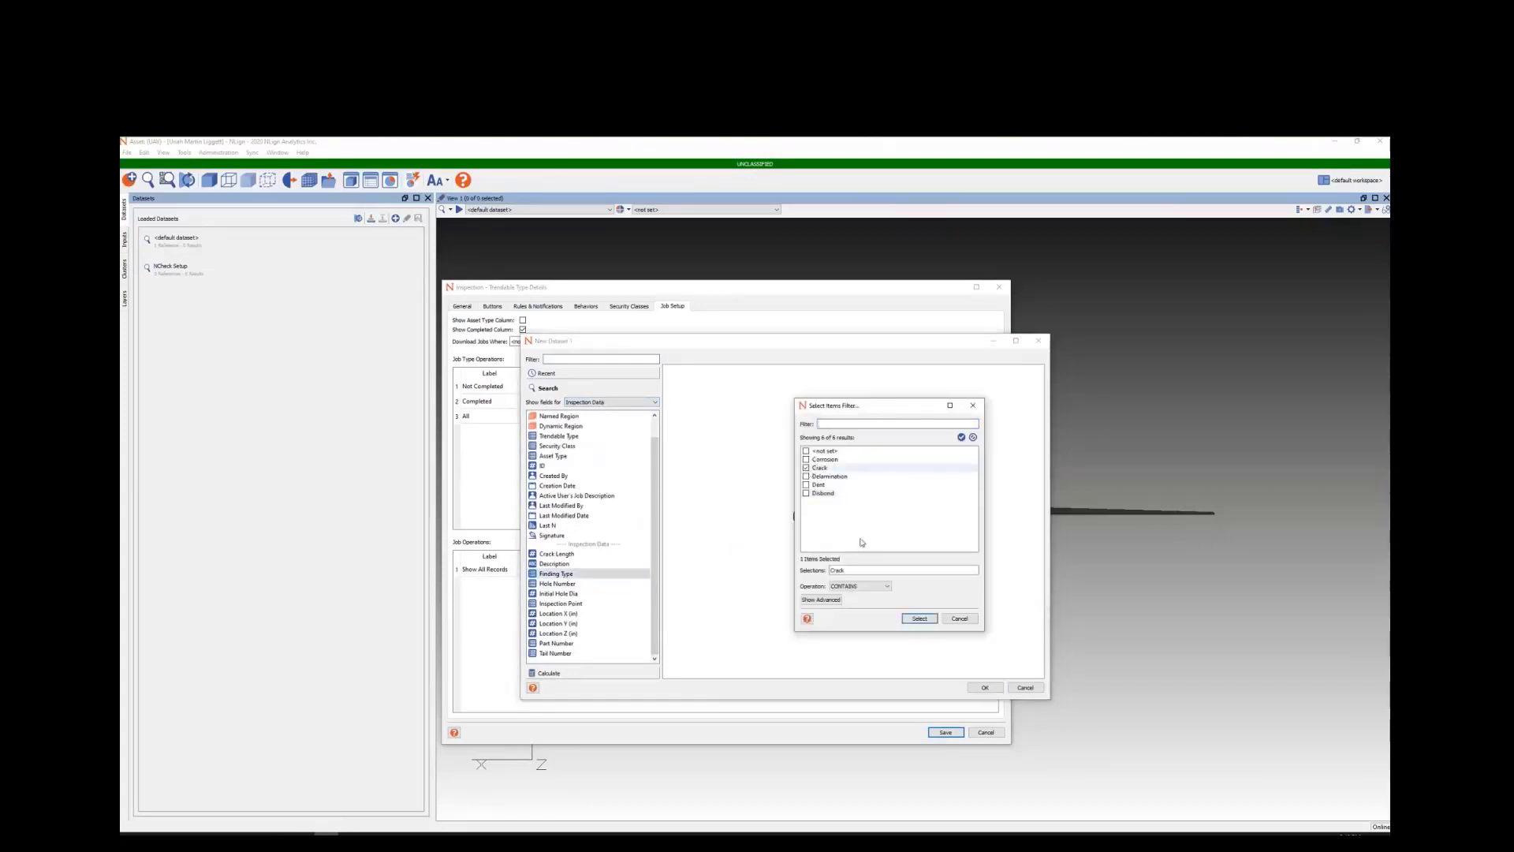
click(919, 619)
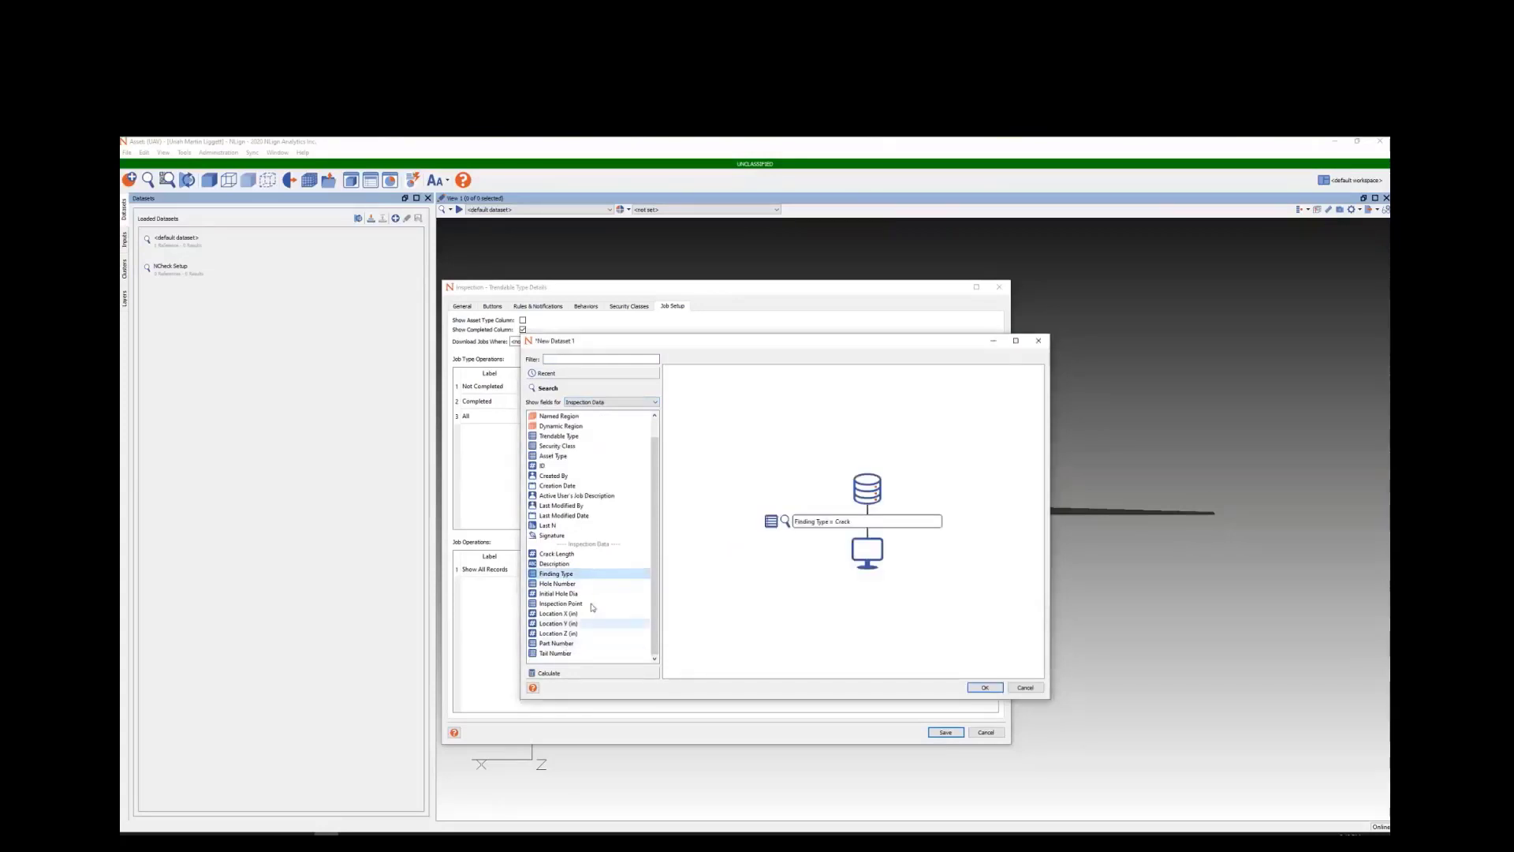
Step: Add a Crack Length > 0.0625 condition to the search, then accept the Cracks operation and save the Inspection type
drag(557, 553, 836, 526)
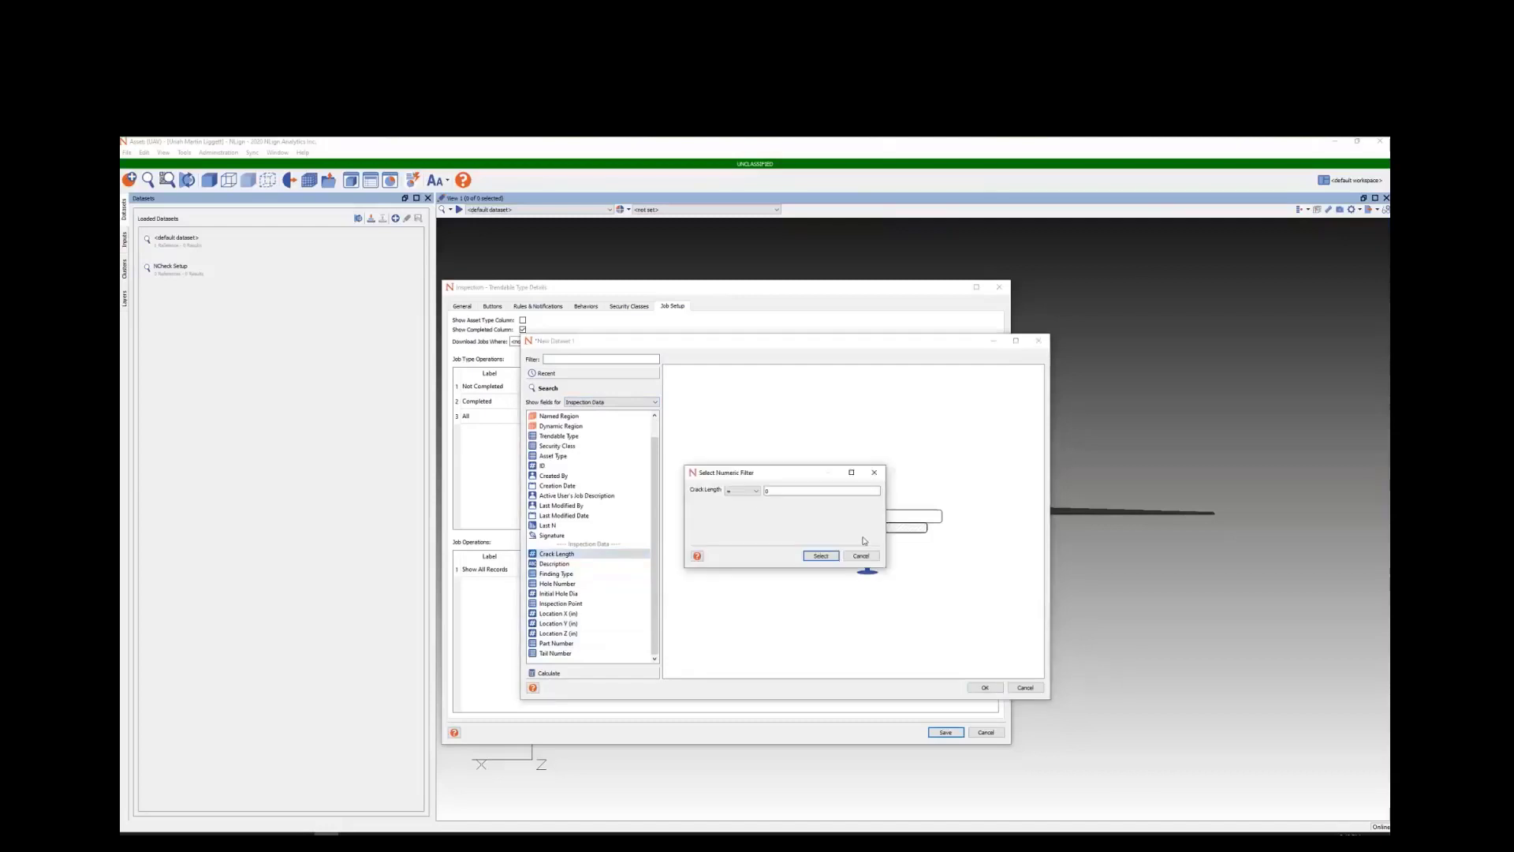
click(755, 491)
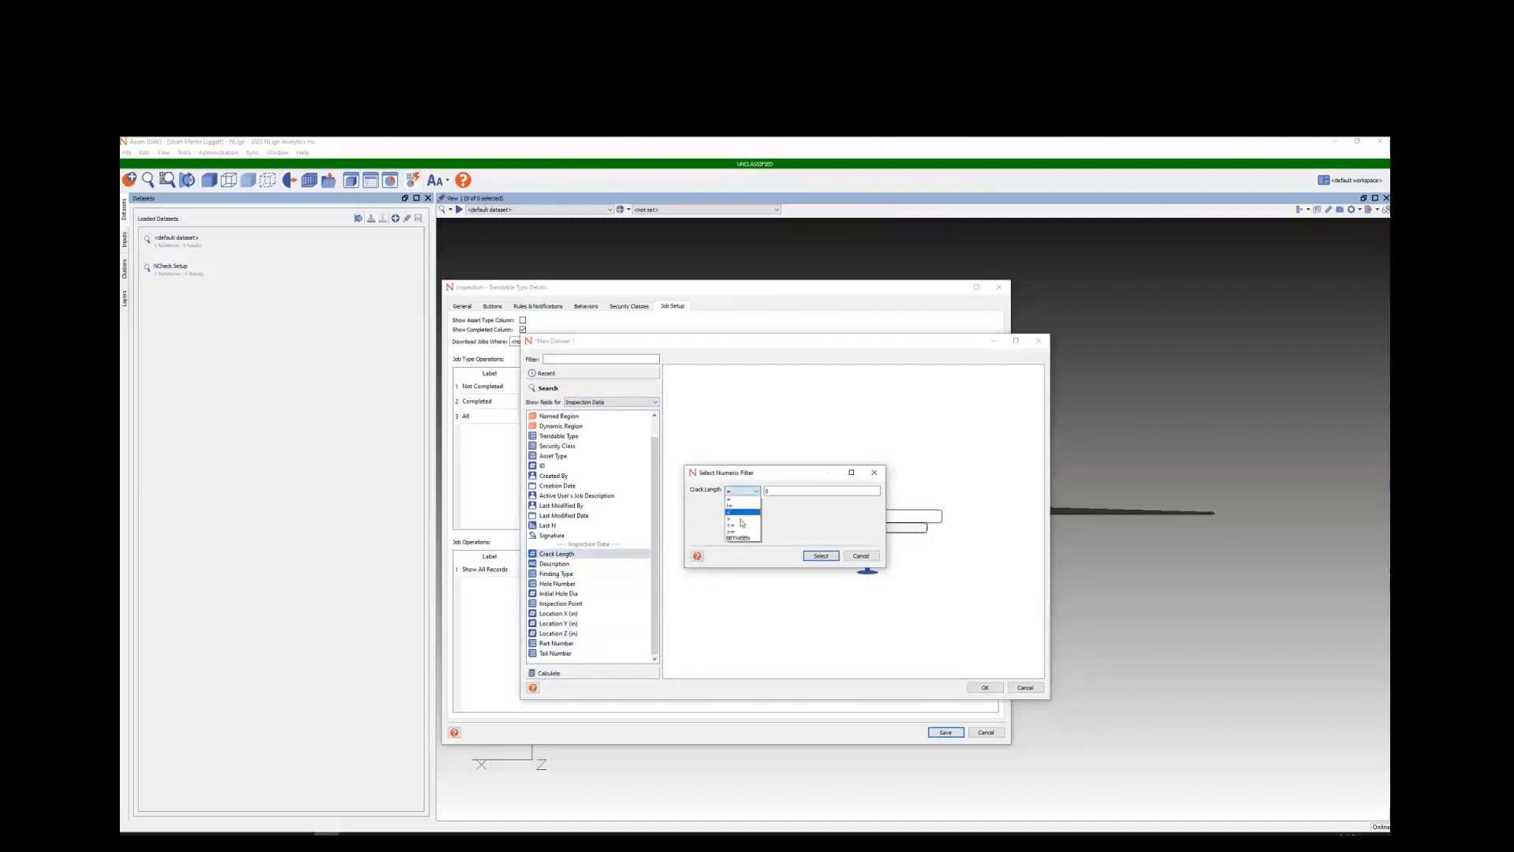
click(740, 519)
click(796, 492)
key(ctrl+a)
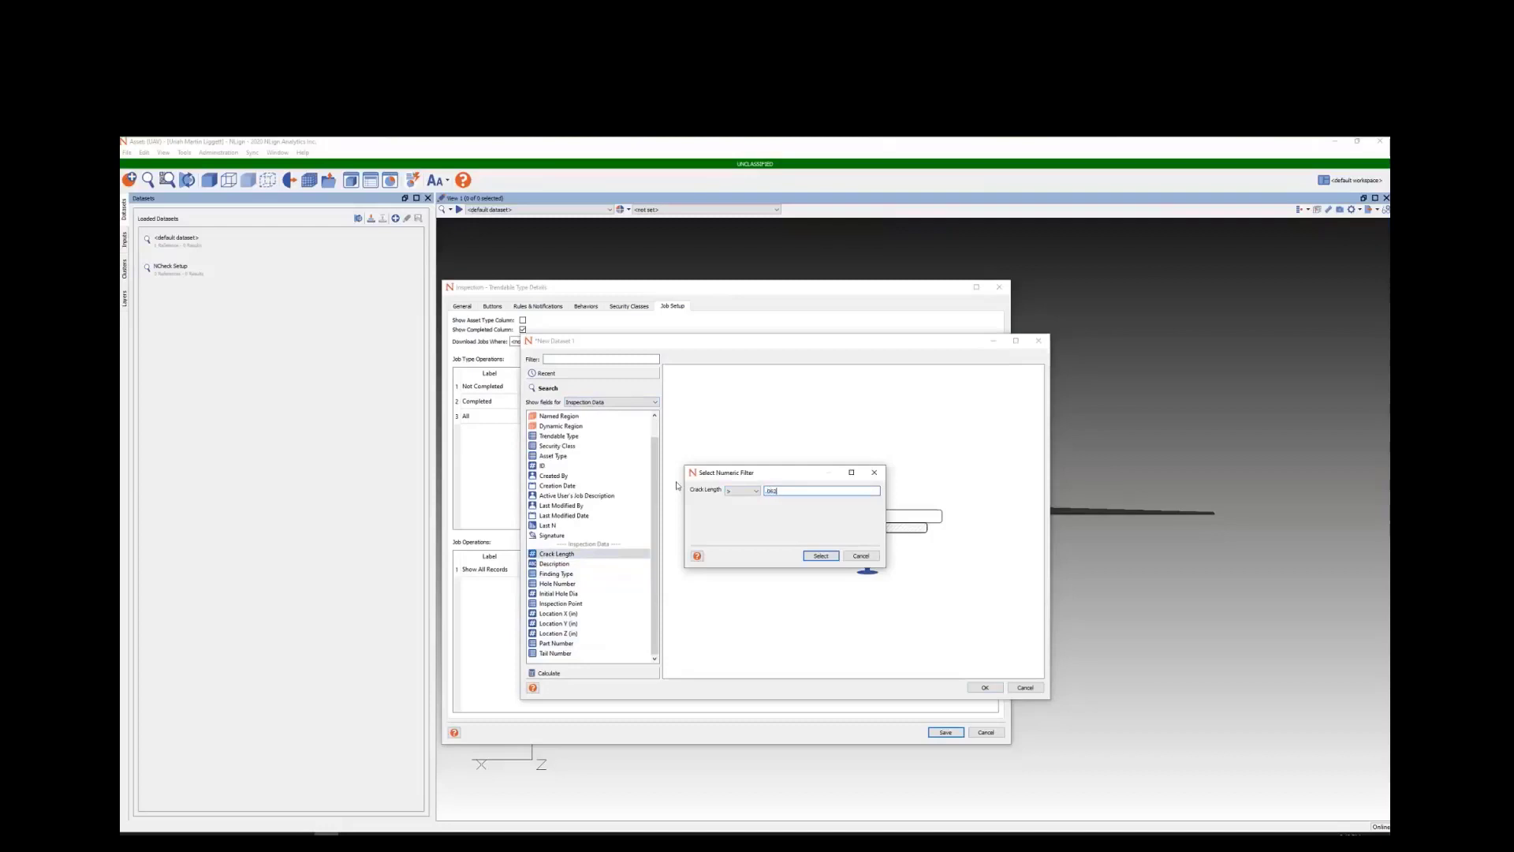
click(824, 556)
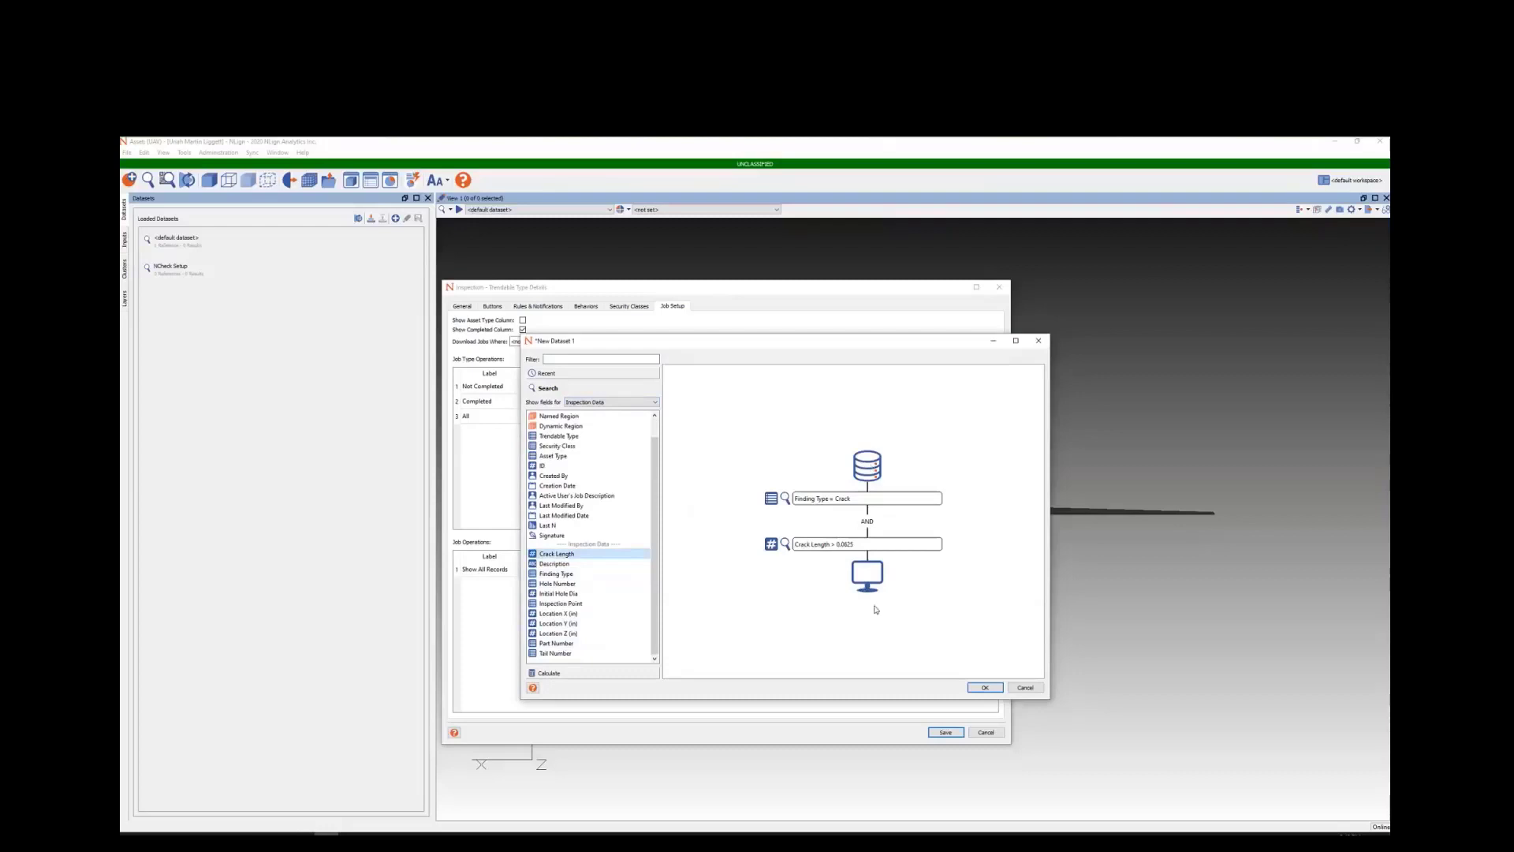
click(985, 687)
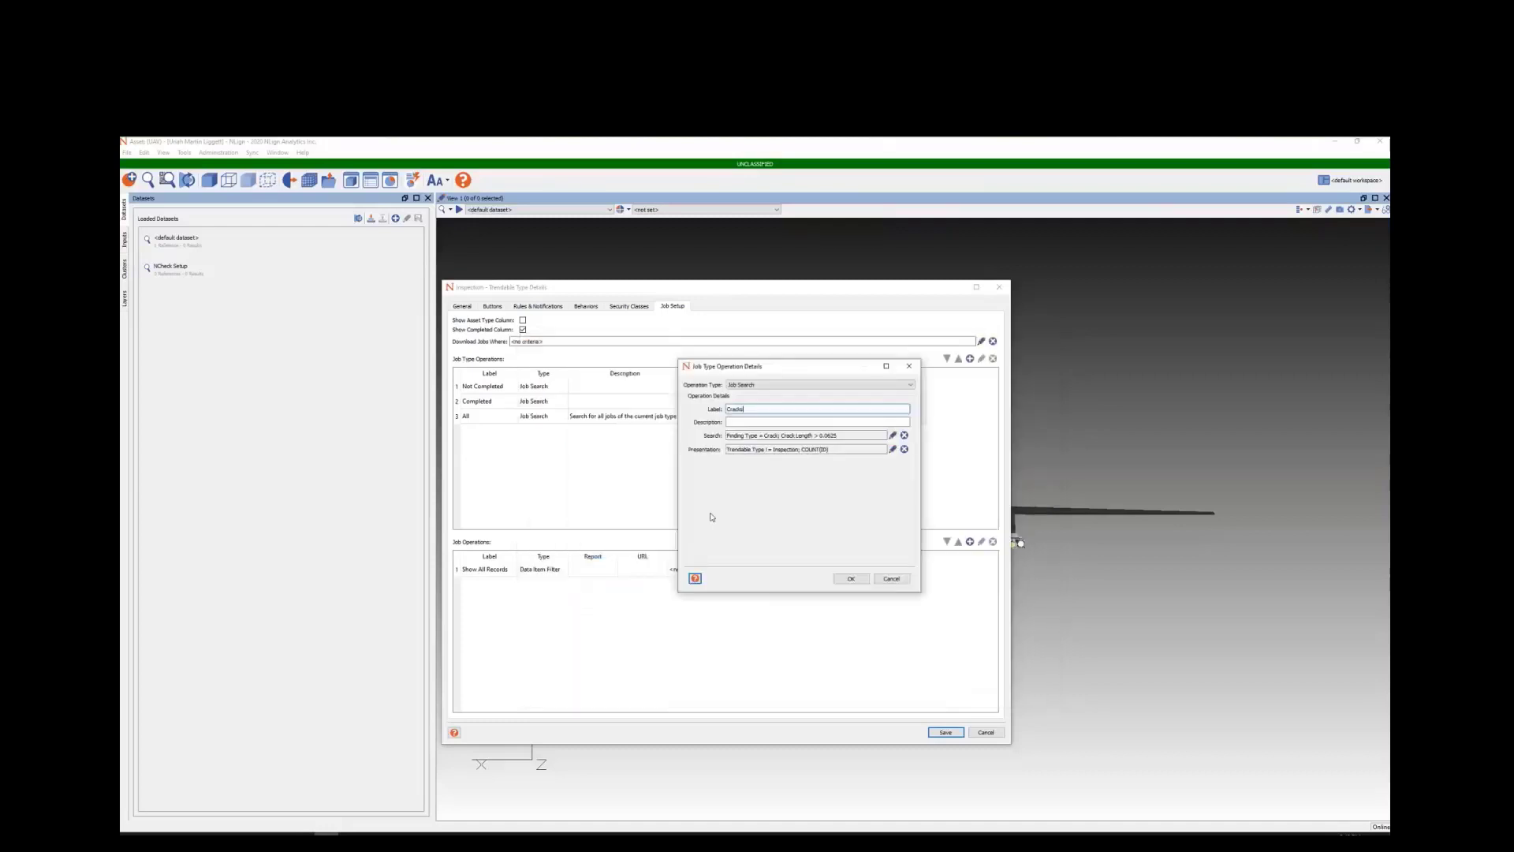
click(852, 579)
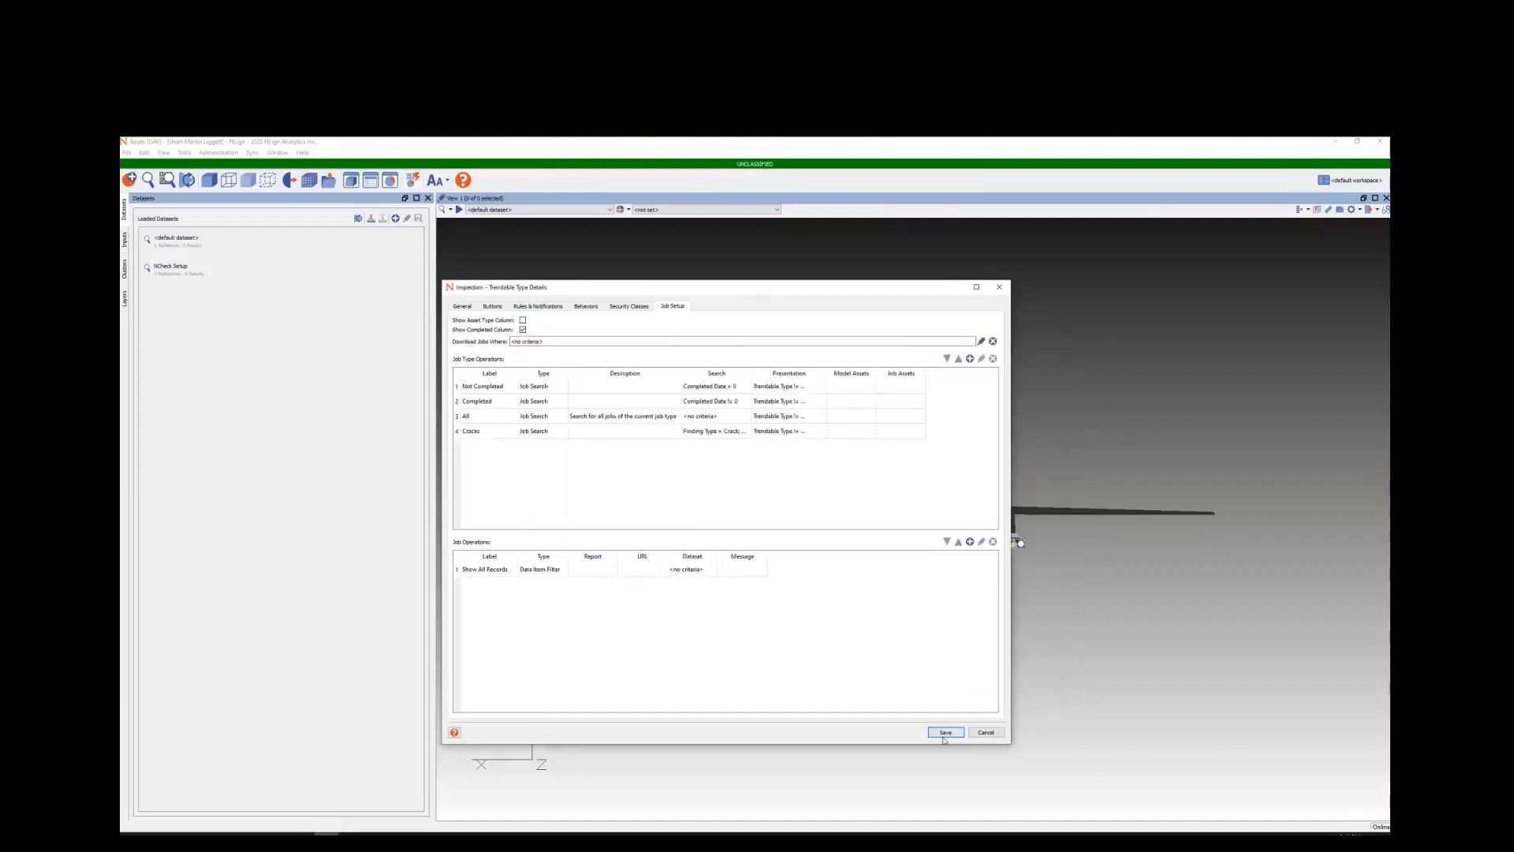
click(945, 733)
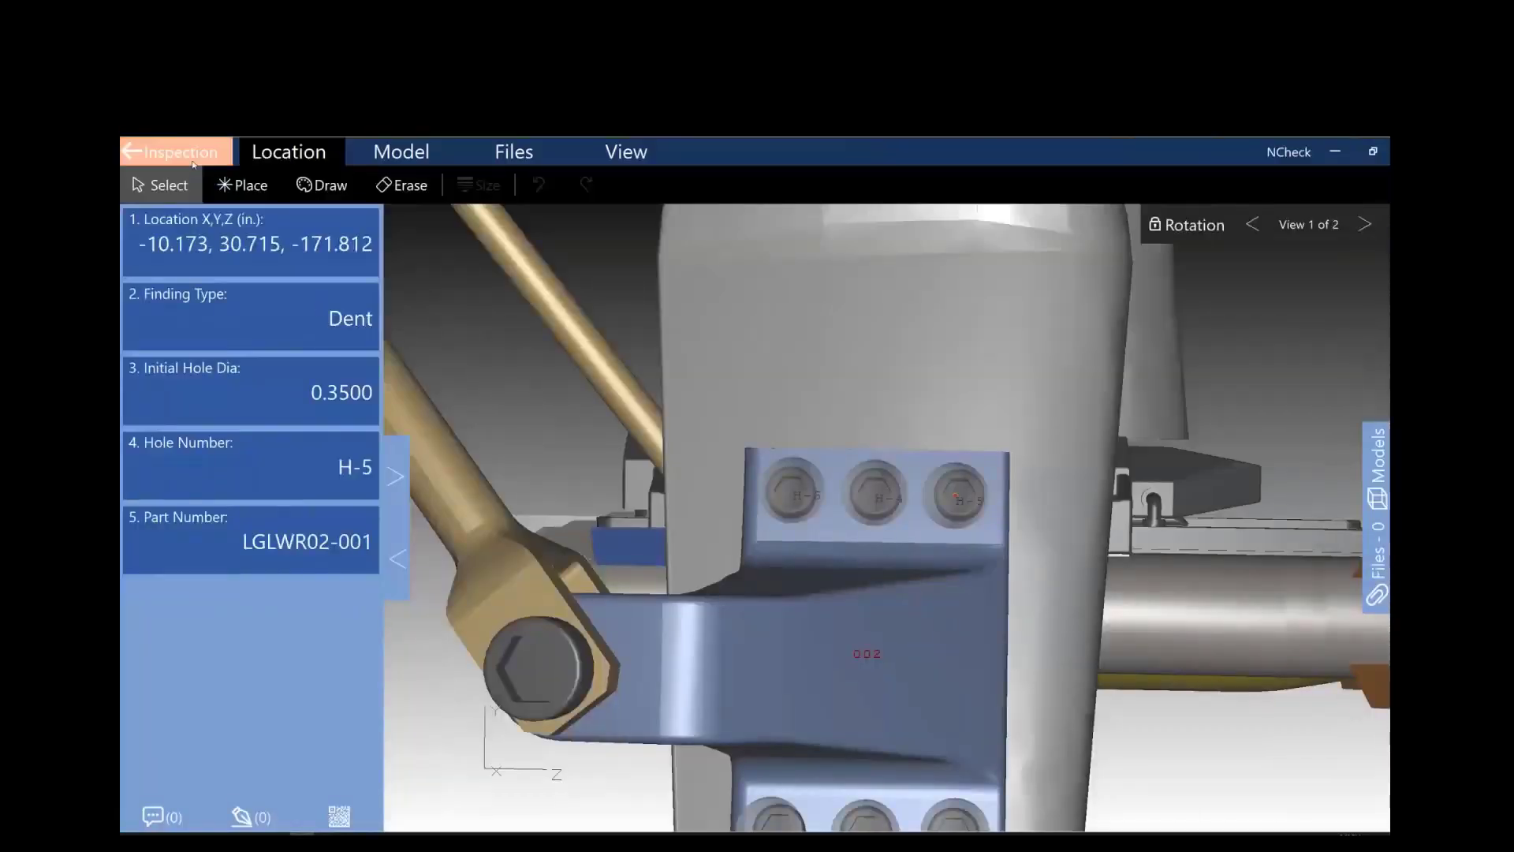
Step: Switch to NCheck, leave the open record and its inspection, and refresh the data
click(201, 154)
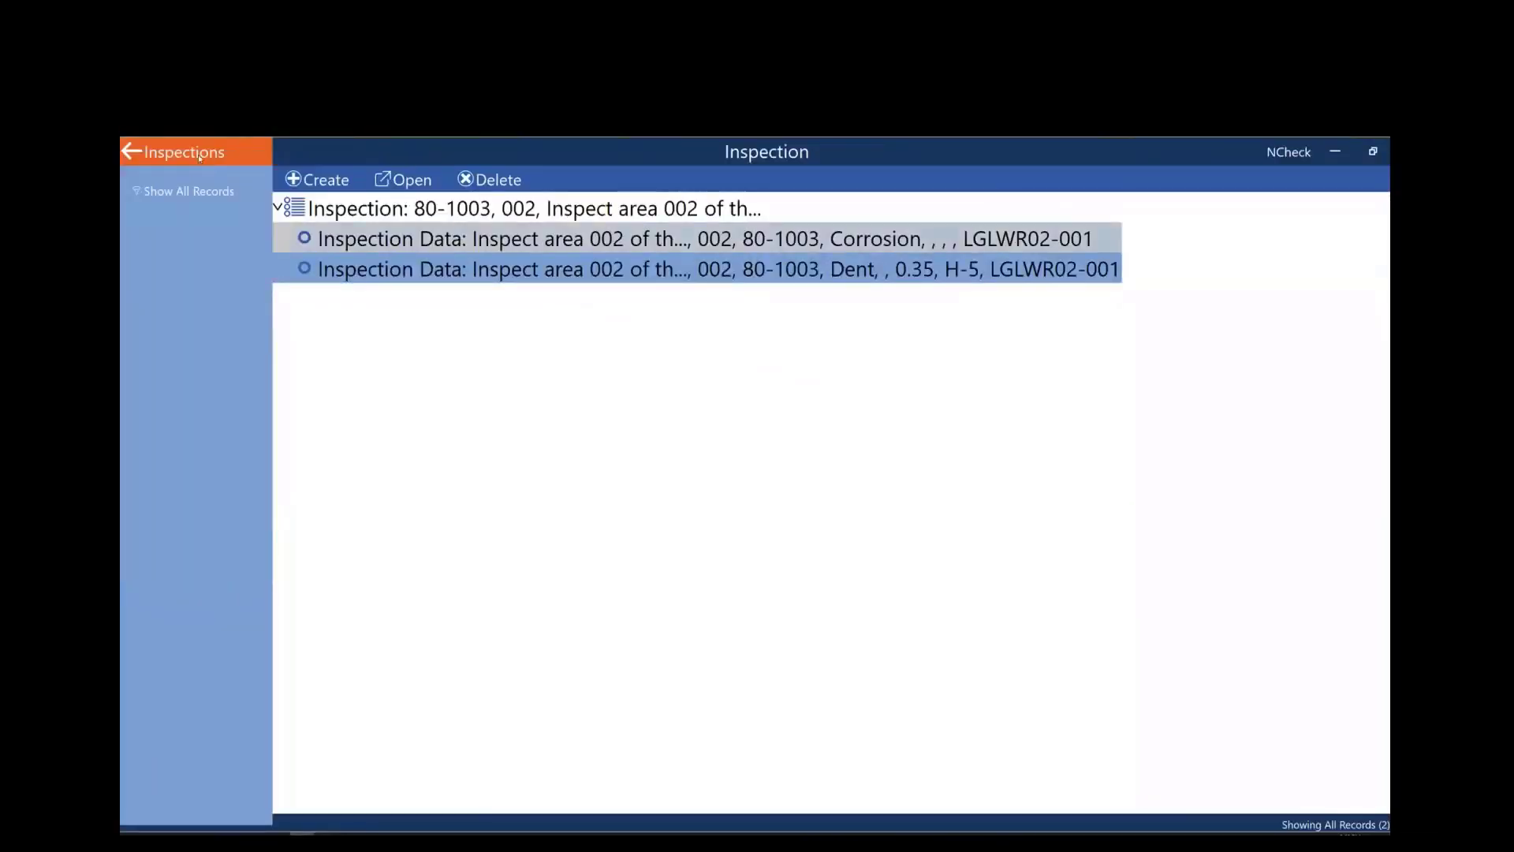
click(200, 155)
click(792, 572)
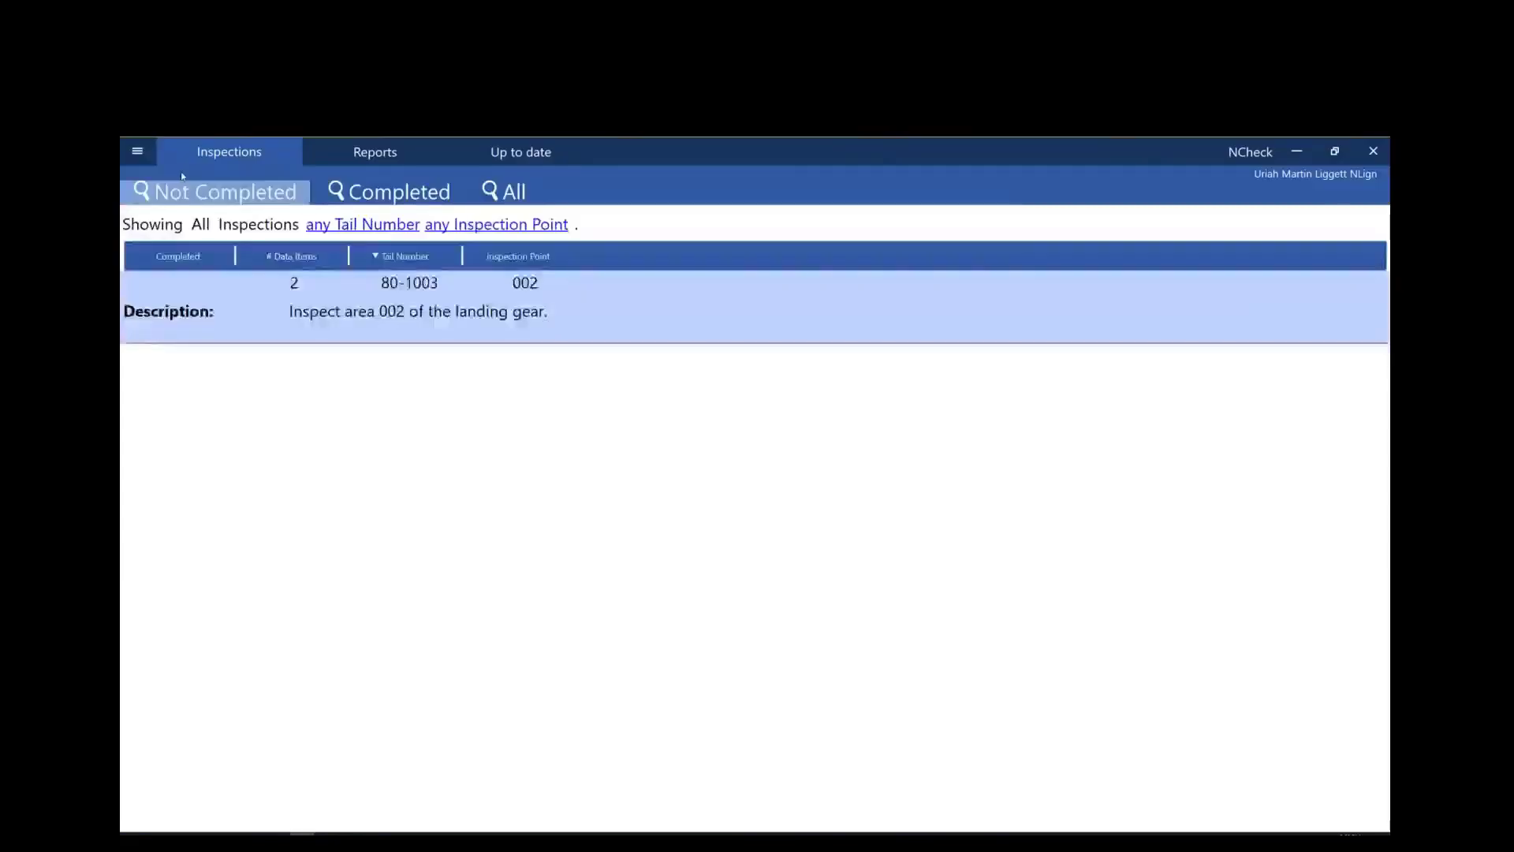
click(138, 151)
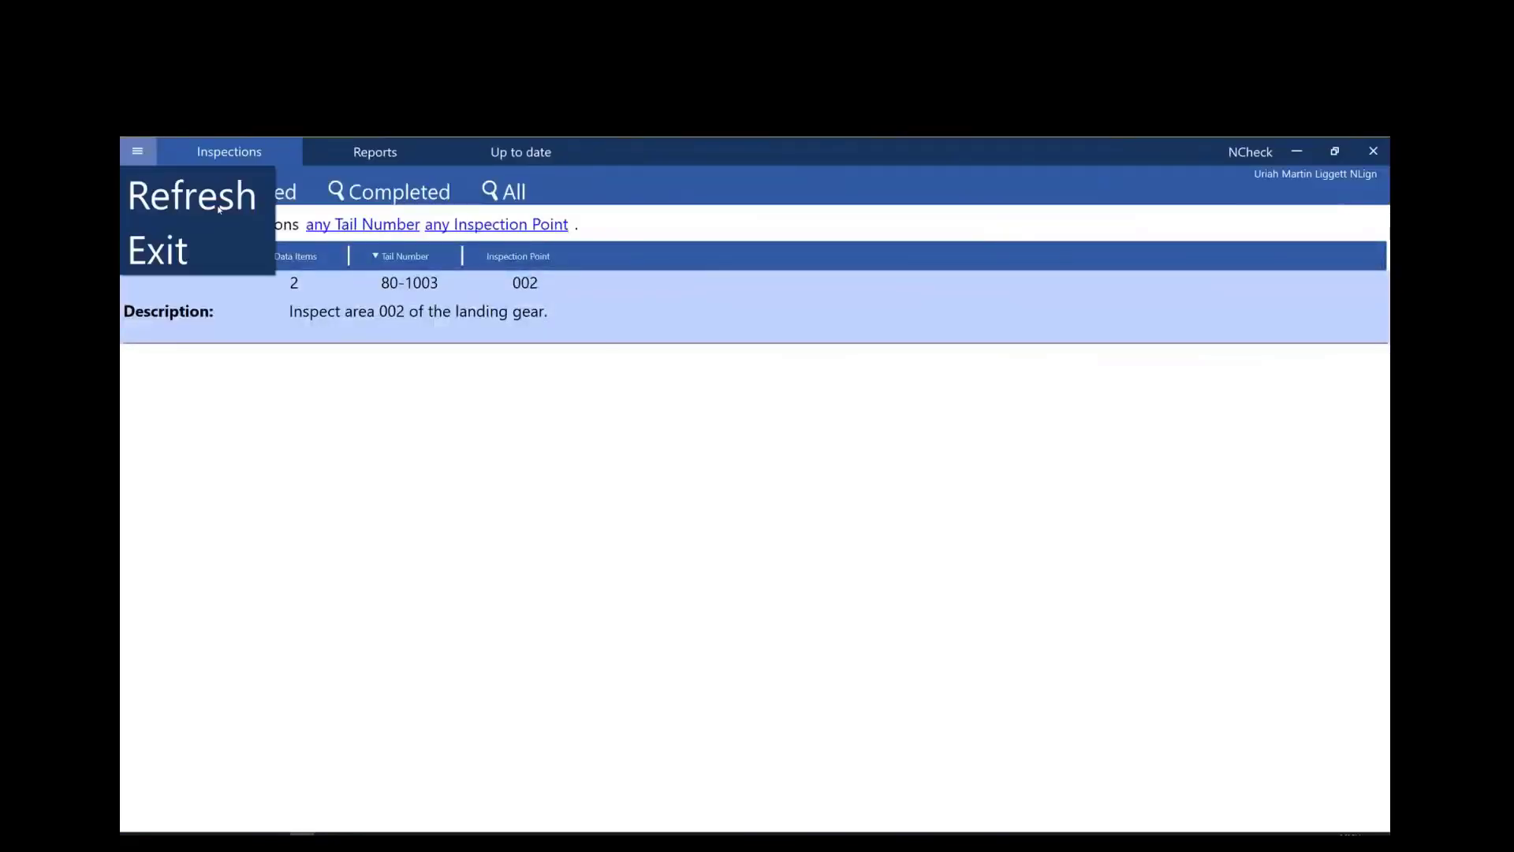
click(219, 207)
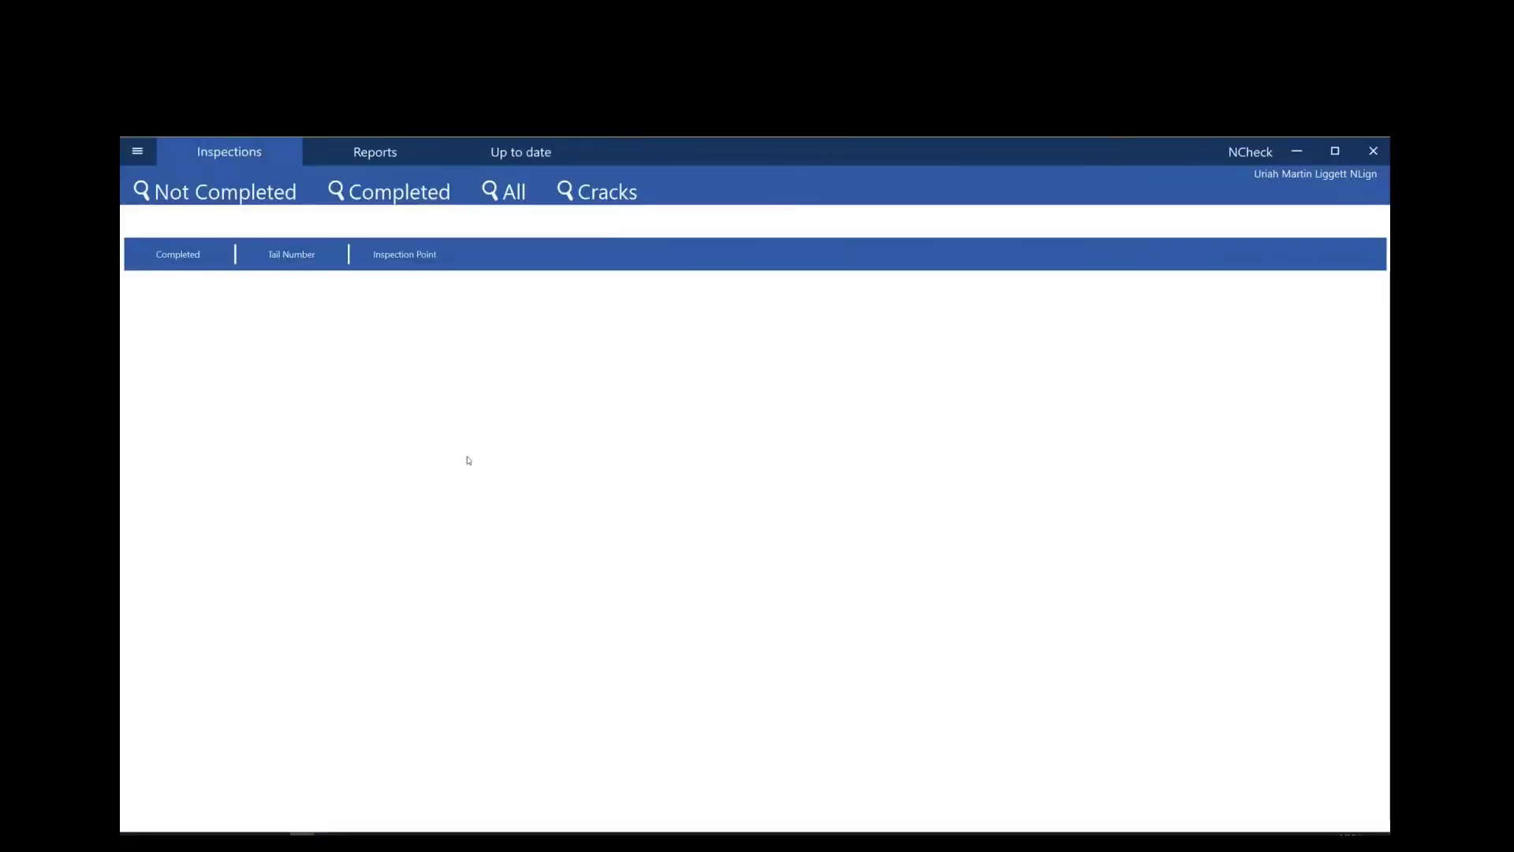
Step: List all inspections, check the records of the 80-1003 inspection, and run the Cracks search
click(513, 193)
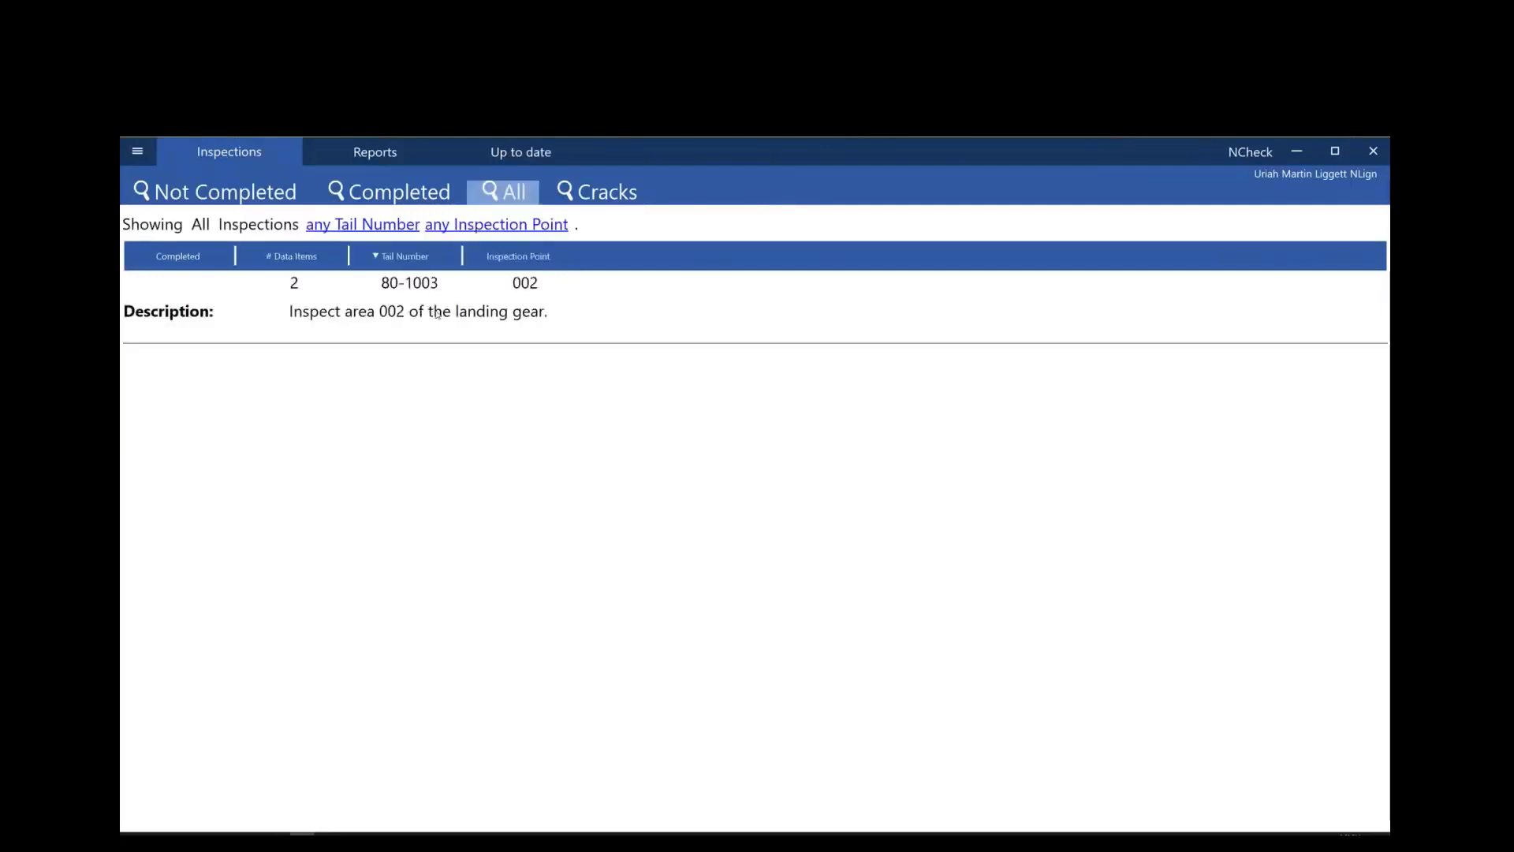
click(221, 303)
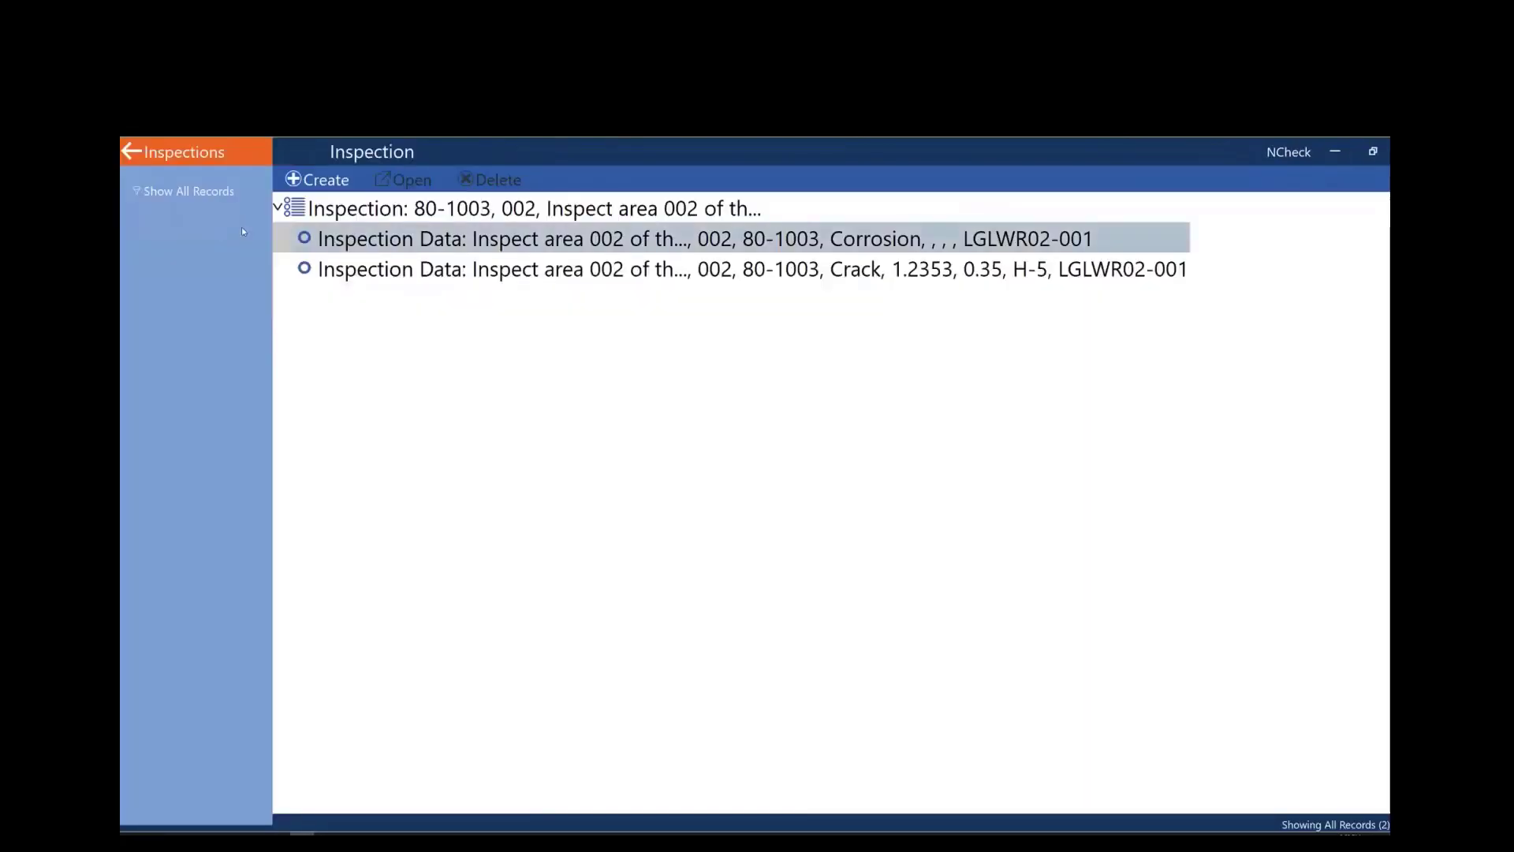
click(189, 152)
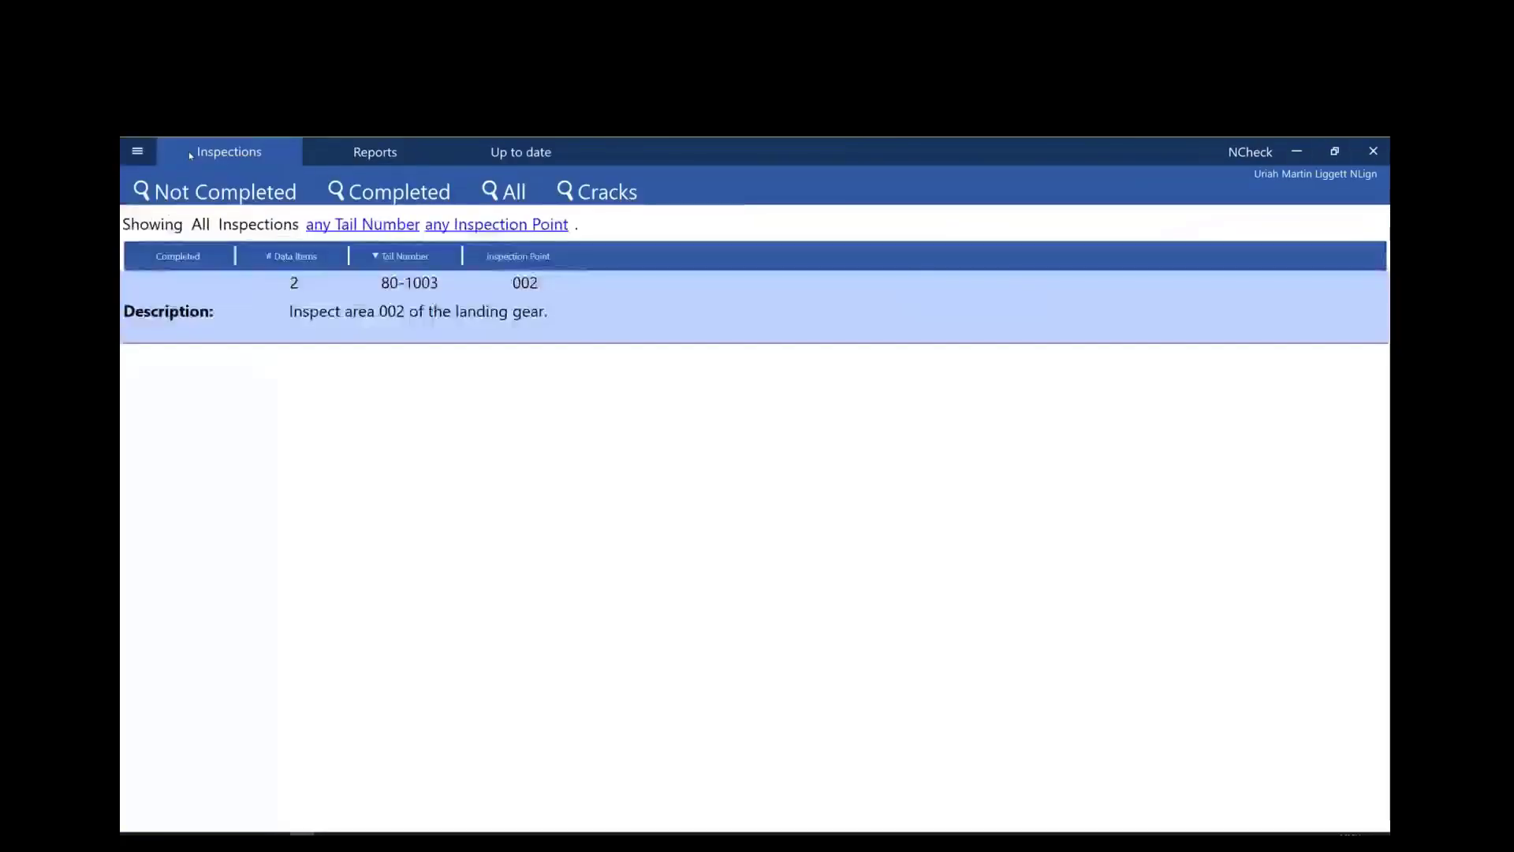
click(628, 196)
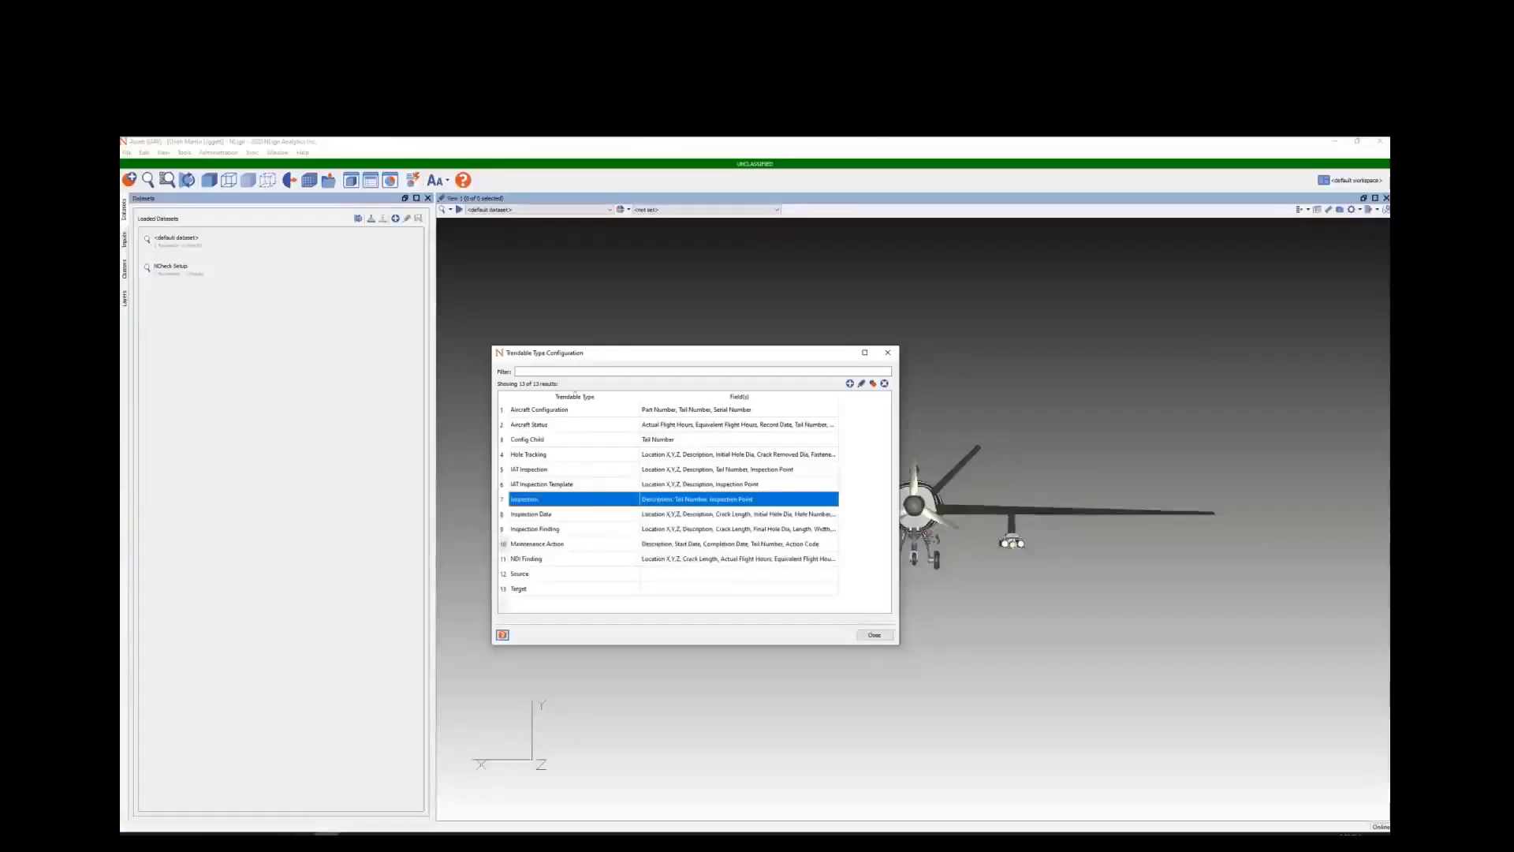
Step: Switch to NLign and reopen the job setup of the Inspection trendable type
click(871, 636)
click(127, 153)
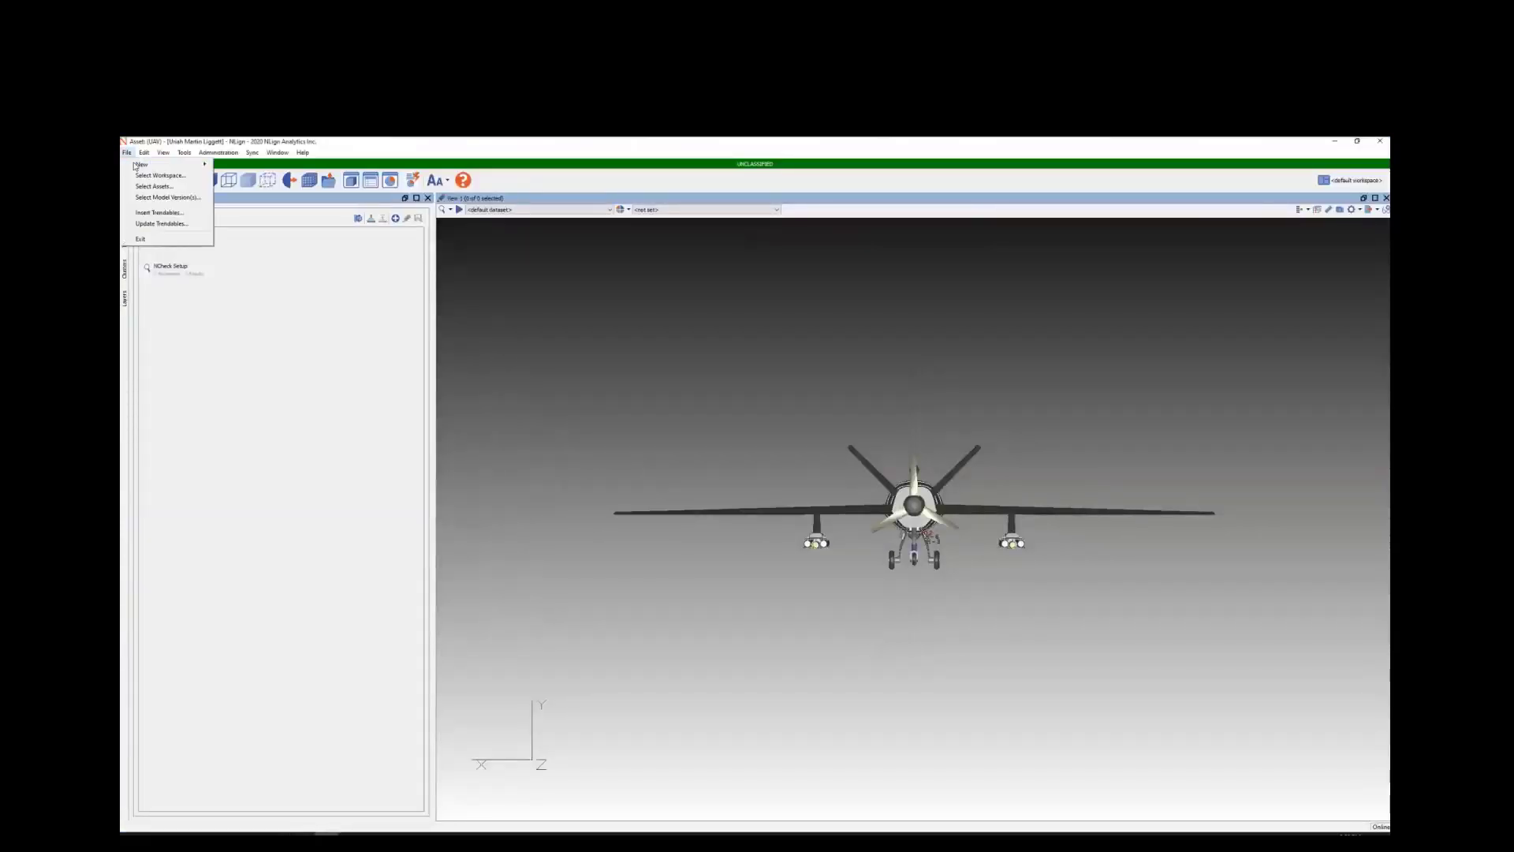
mouse_move(141, 164)
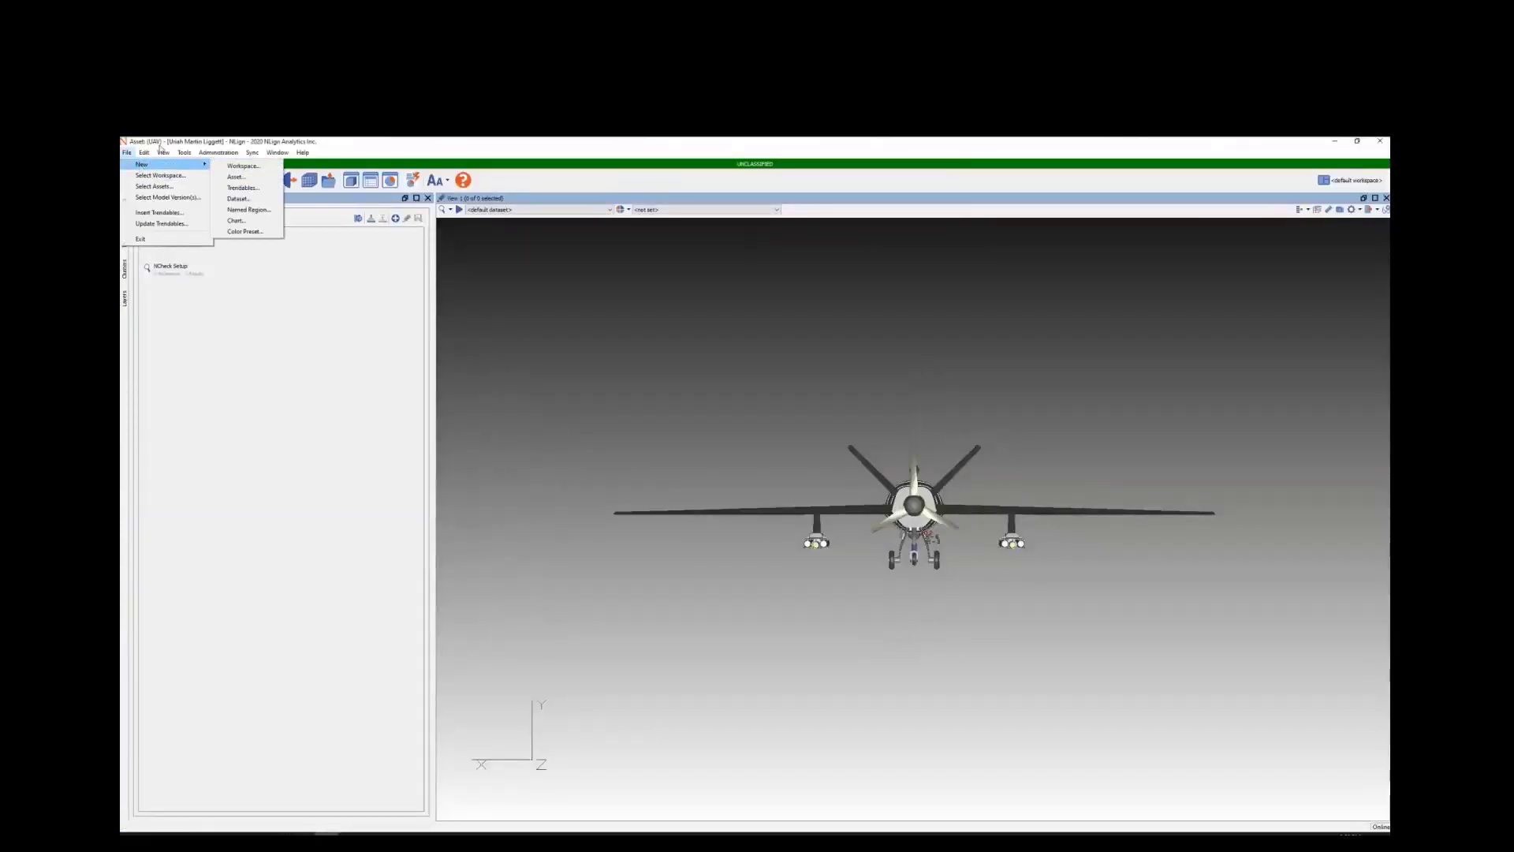
mouse_move(209, 153)
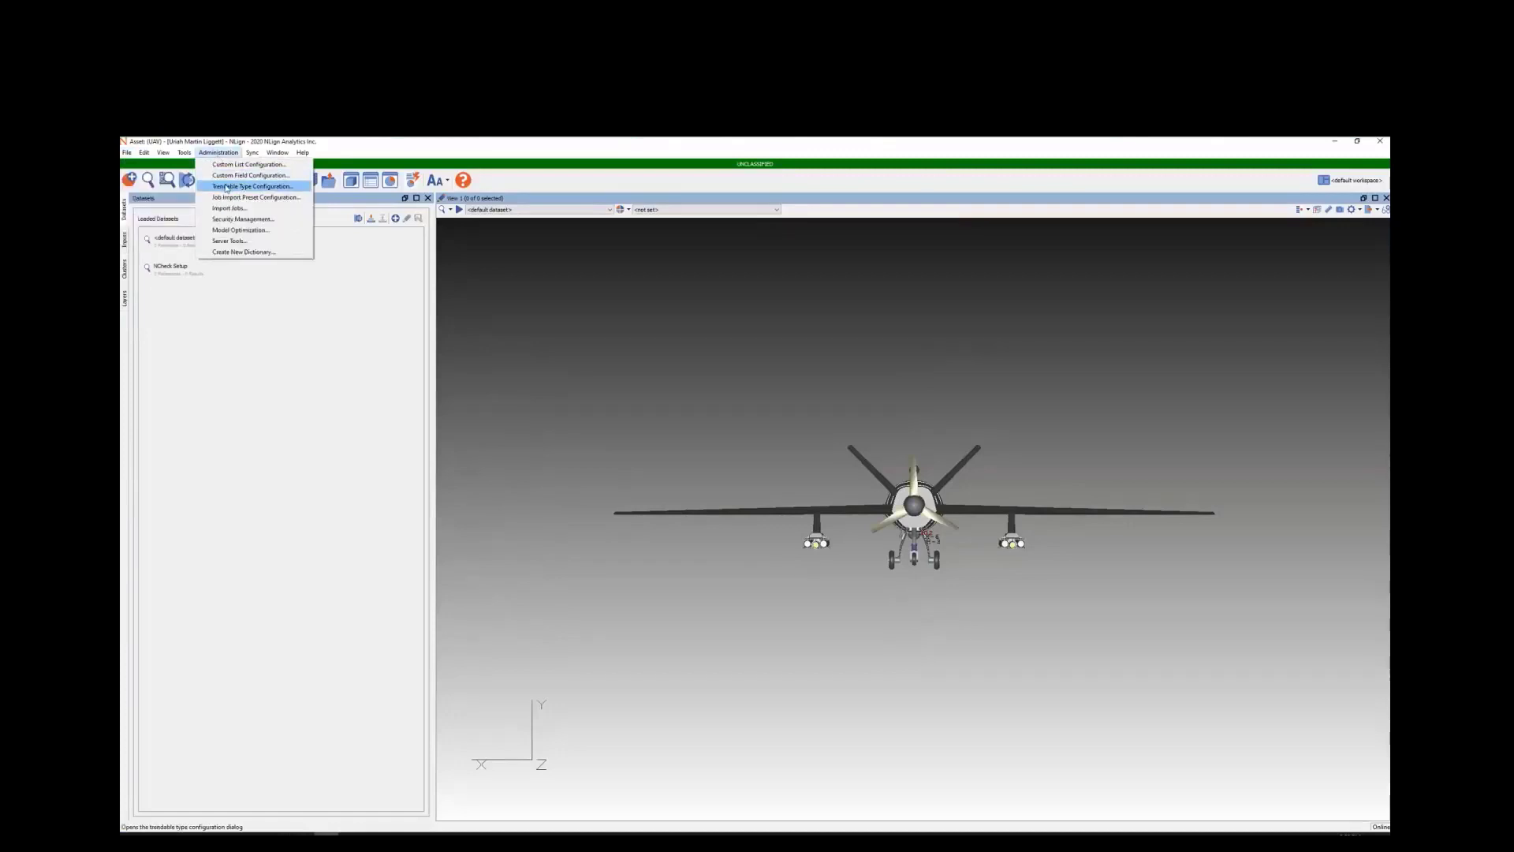
click(226, 187)
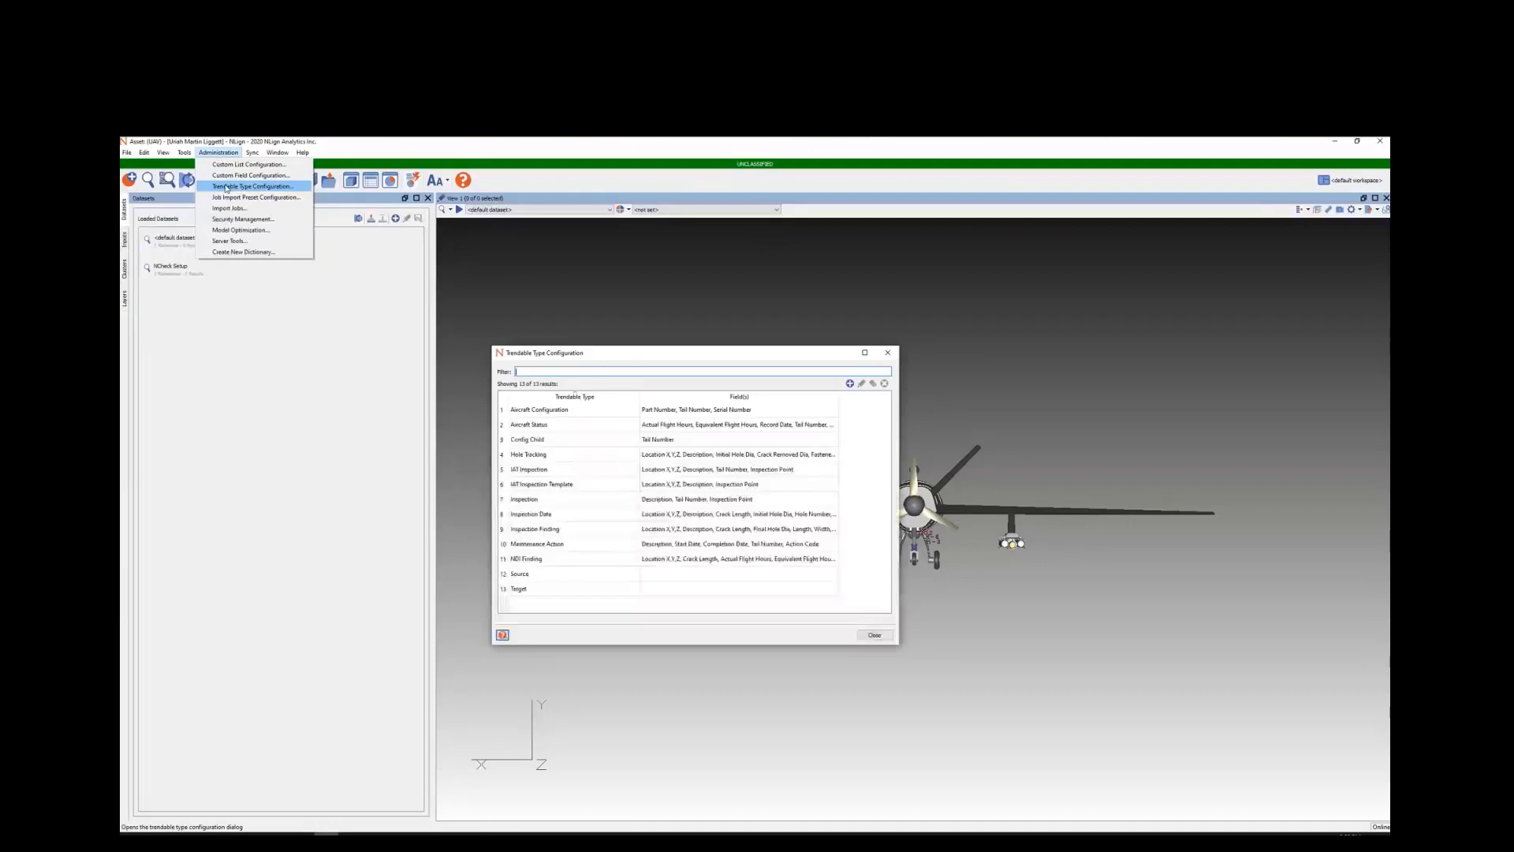
click(576, 502)
double_click(602, 495)
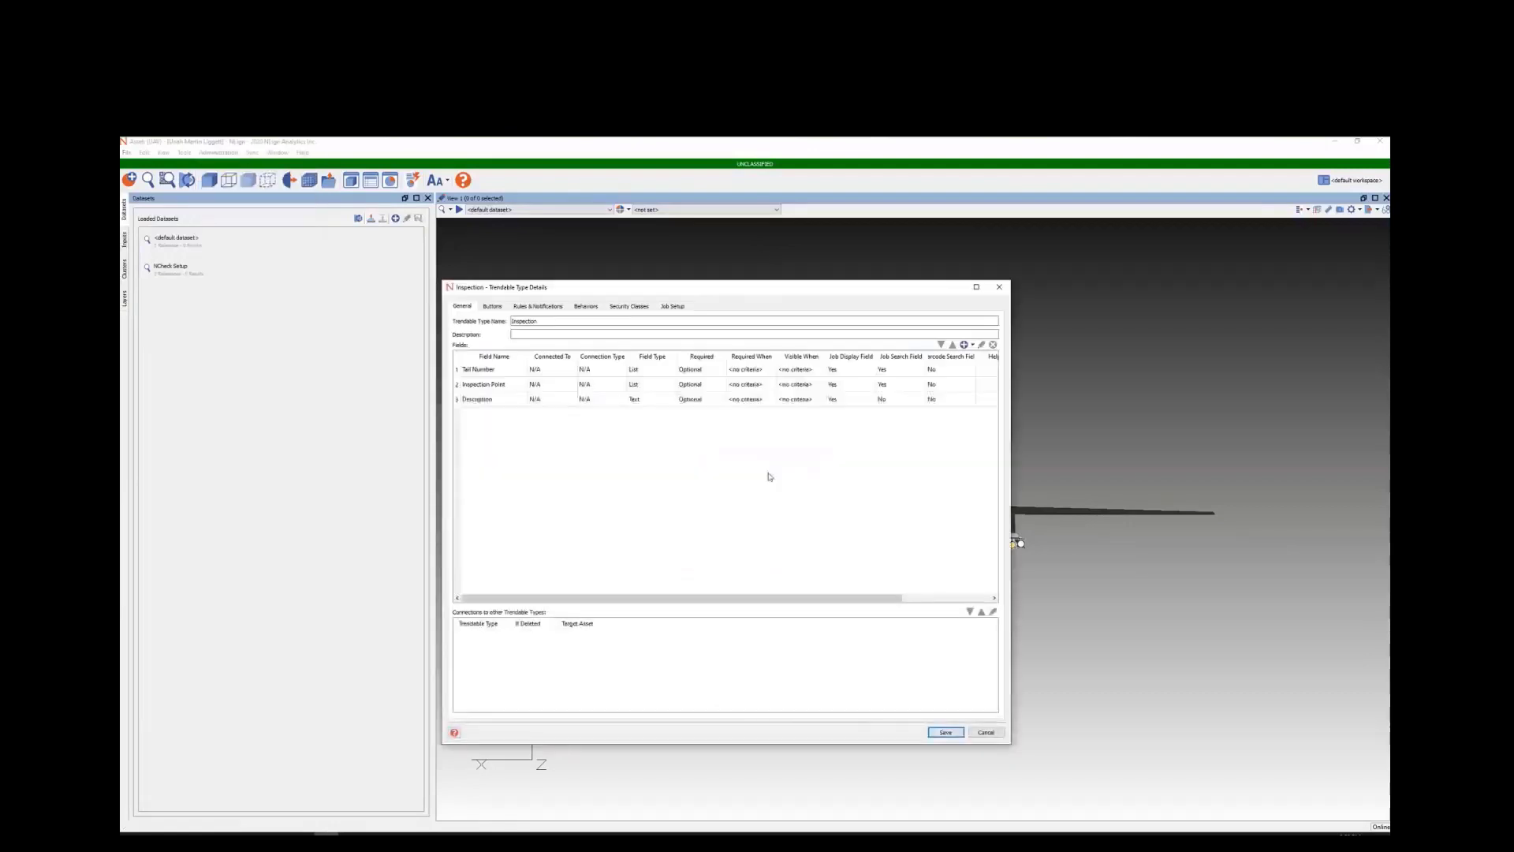
click(674, 309)
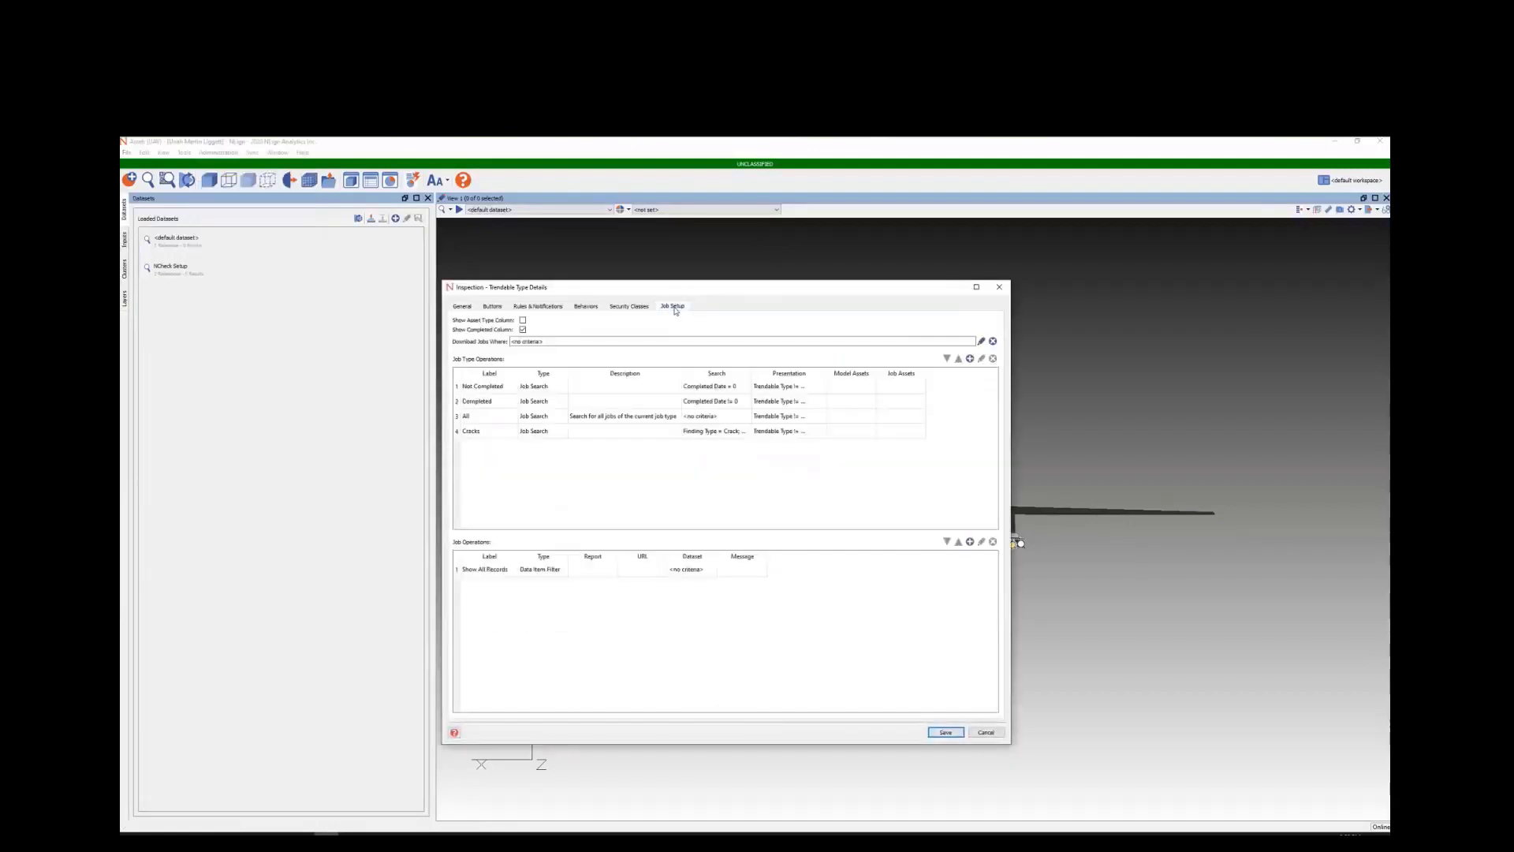
Step: Add a Job Creation operation to the Inspection job type, labelled "Create" and described as "Create a new inspection"
click(971, 359)
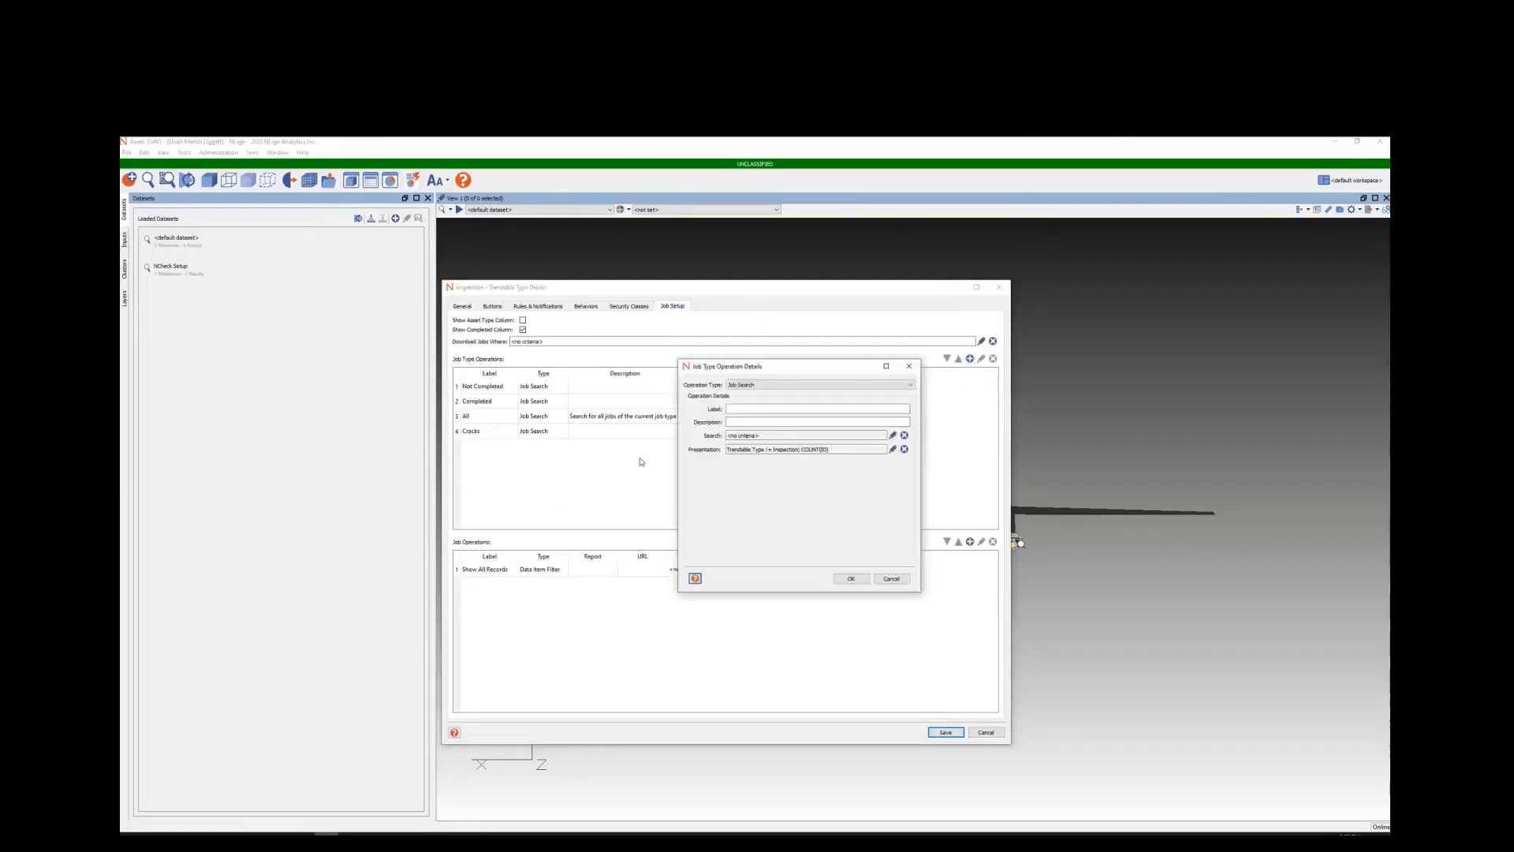
click(761, 385)
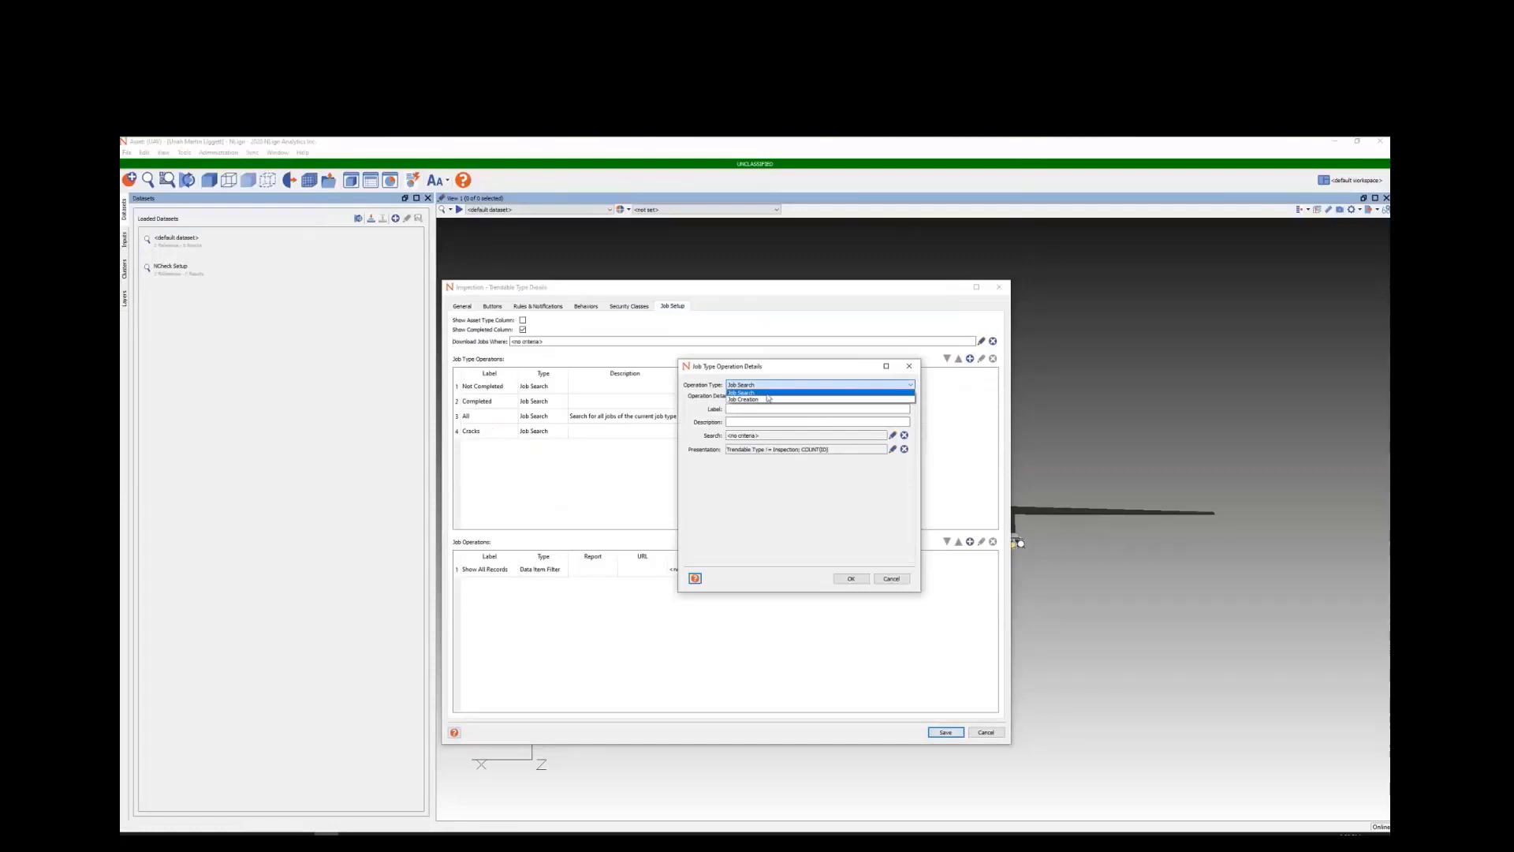
click(759, 399)
click(837, 419)
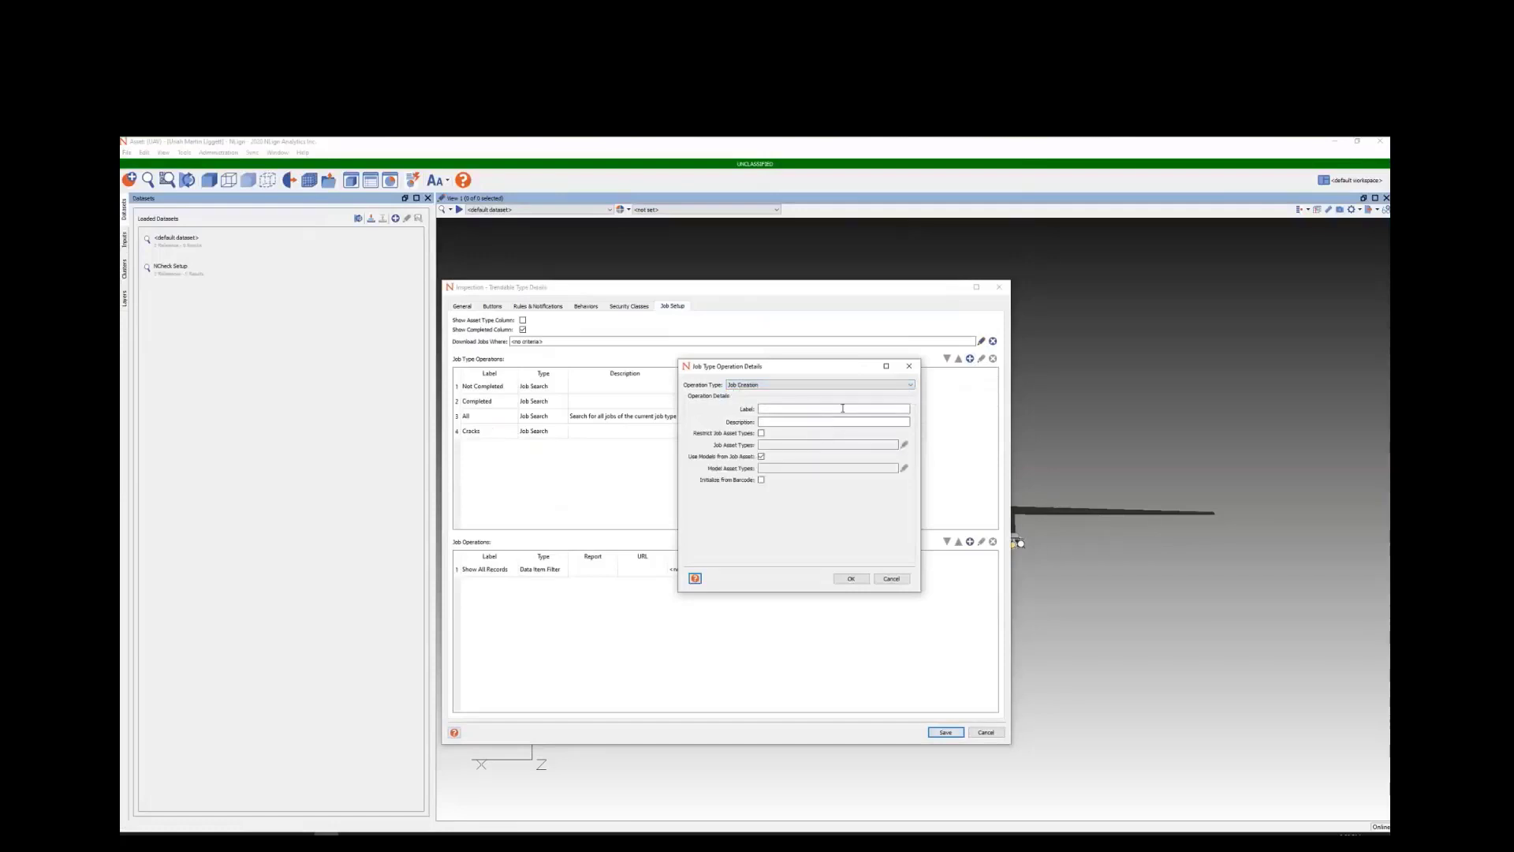
click(843, 408)
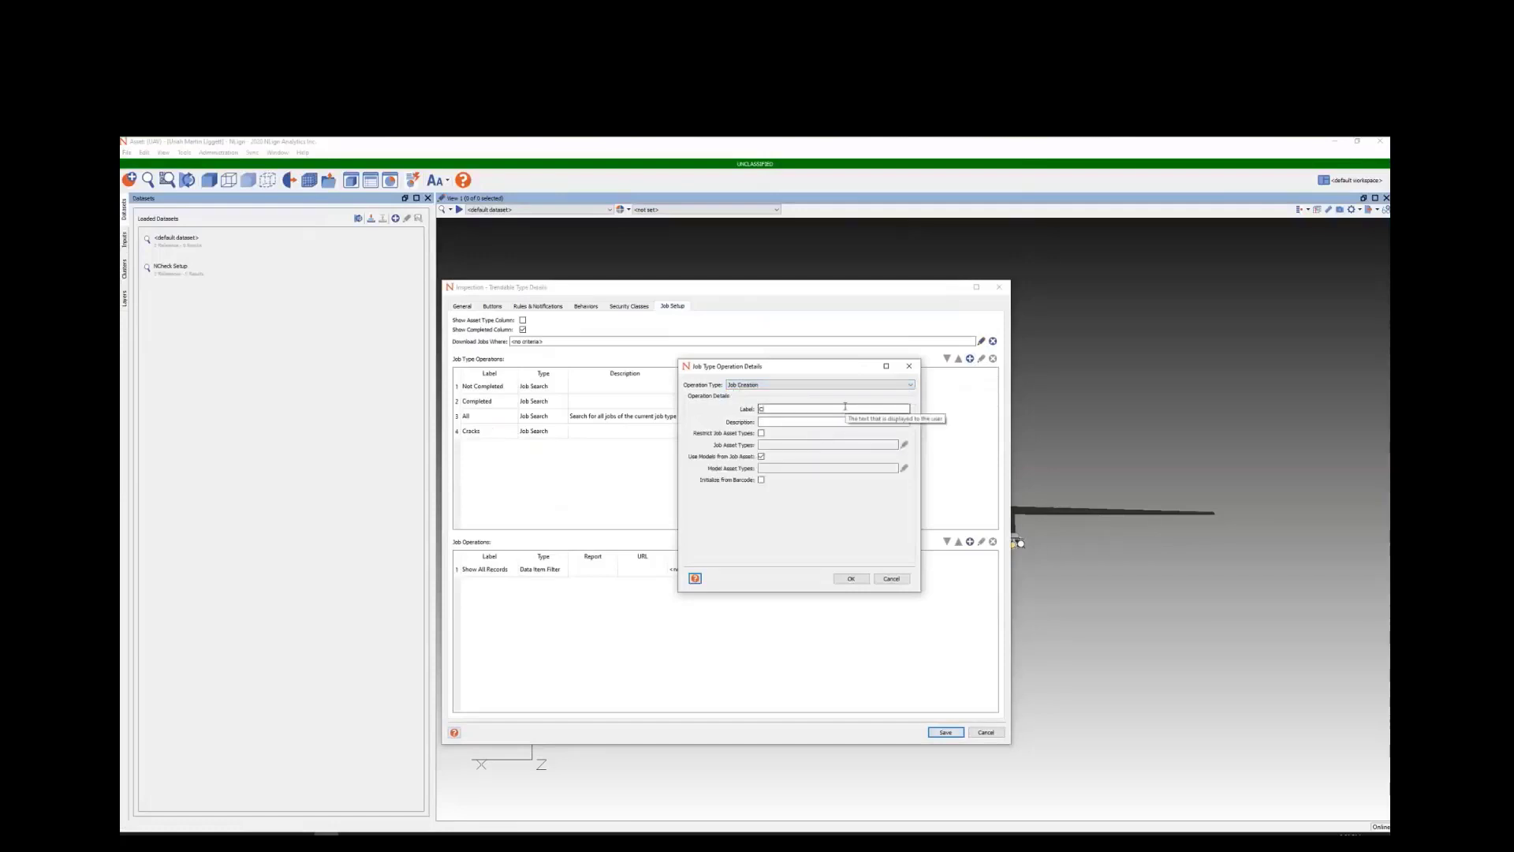
text(Create)
click(821, 423)
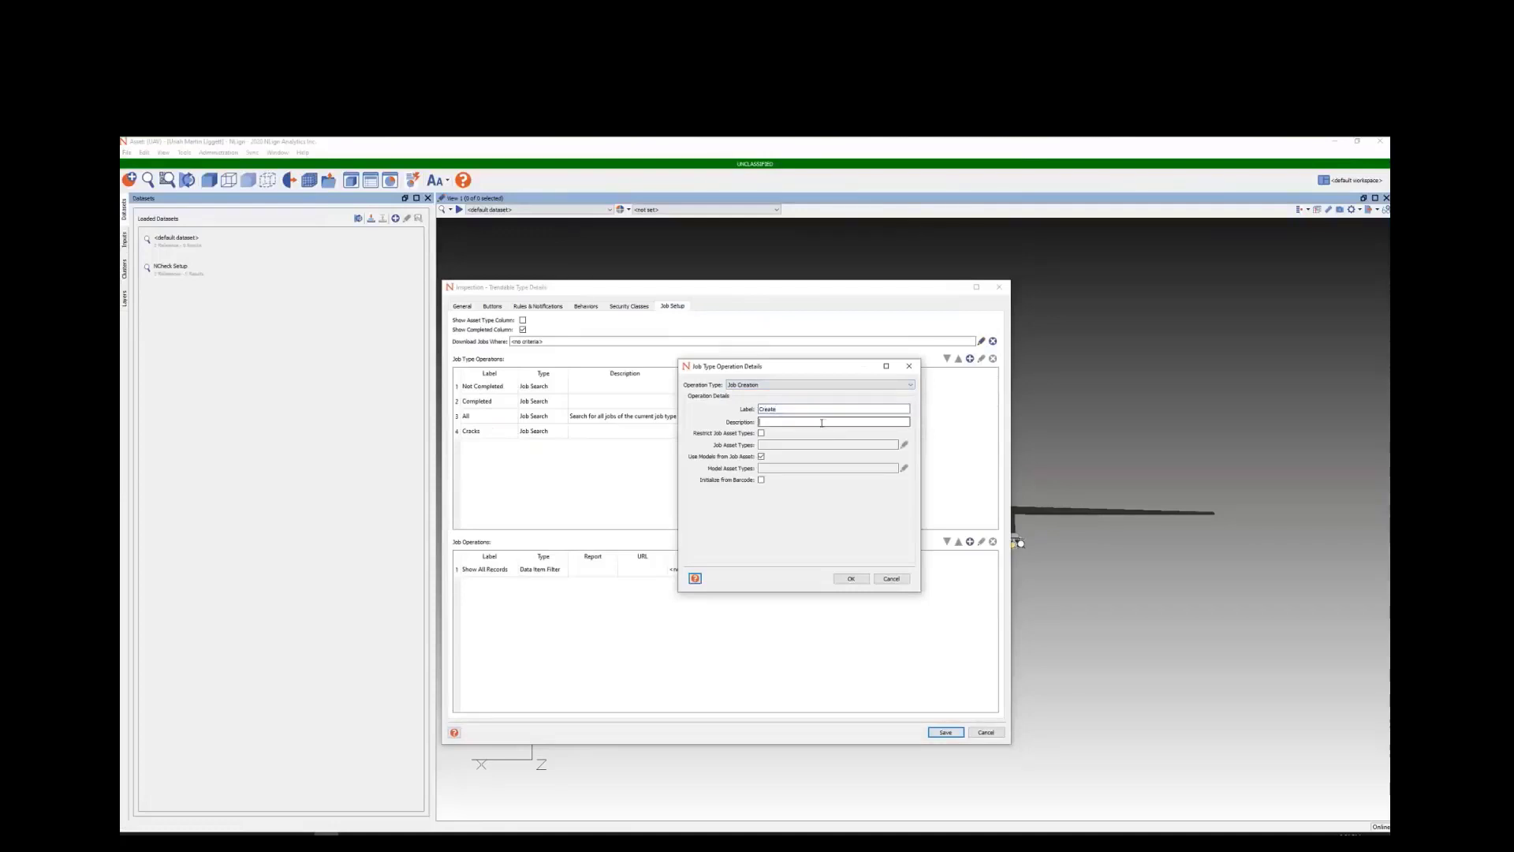
text(Create a new inspection)
Step: Restrict the Create operation's job asset types to UAV and accept the operation
click(761, 433)
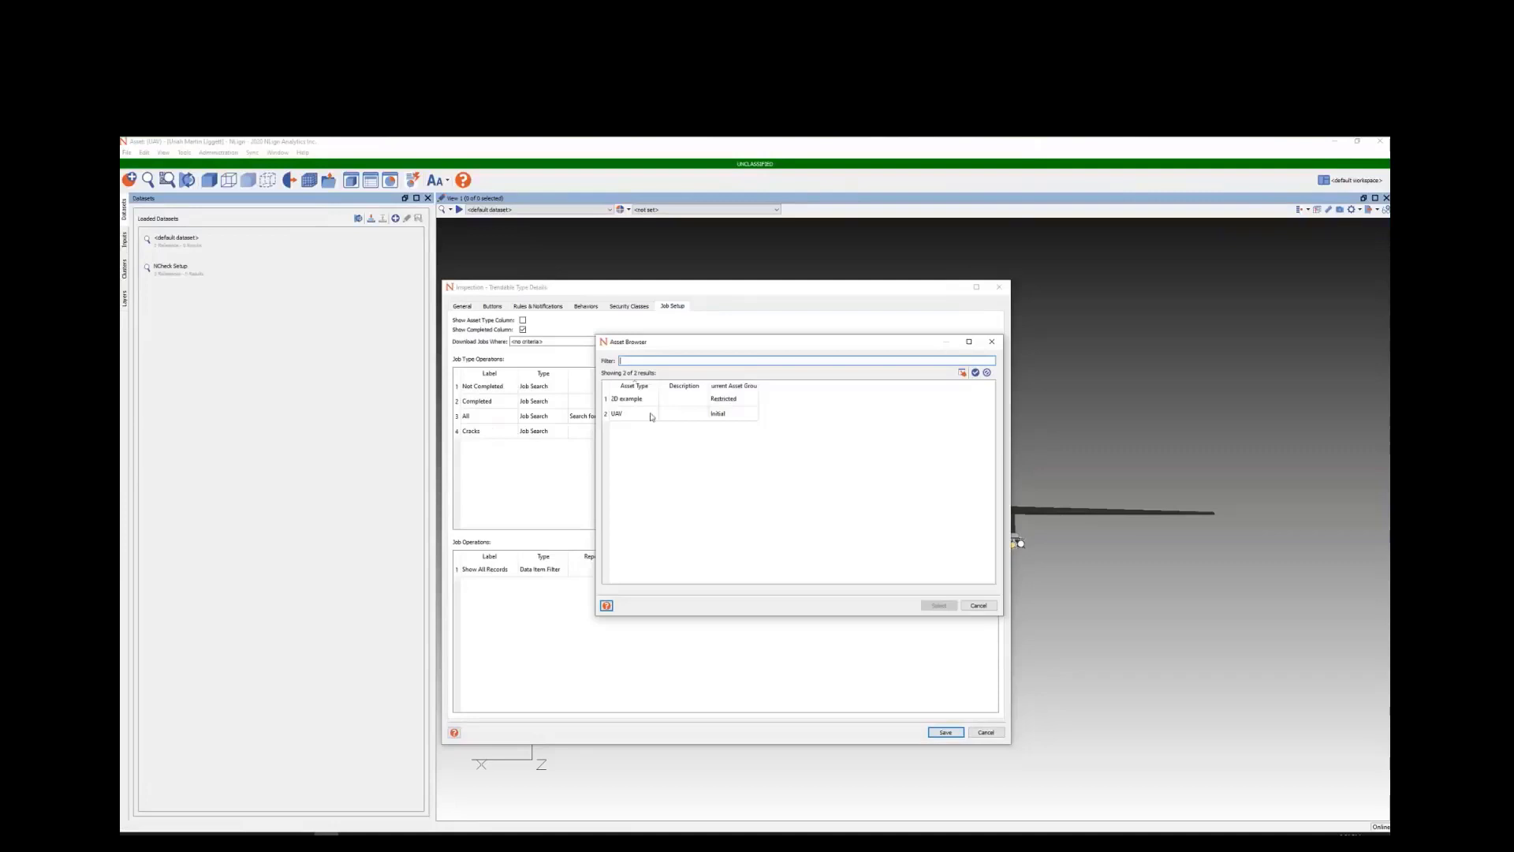
click(653, 418)
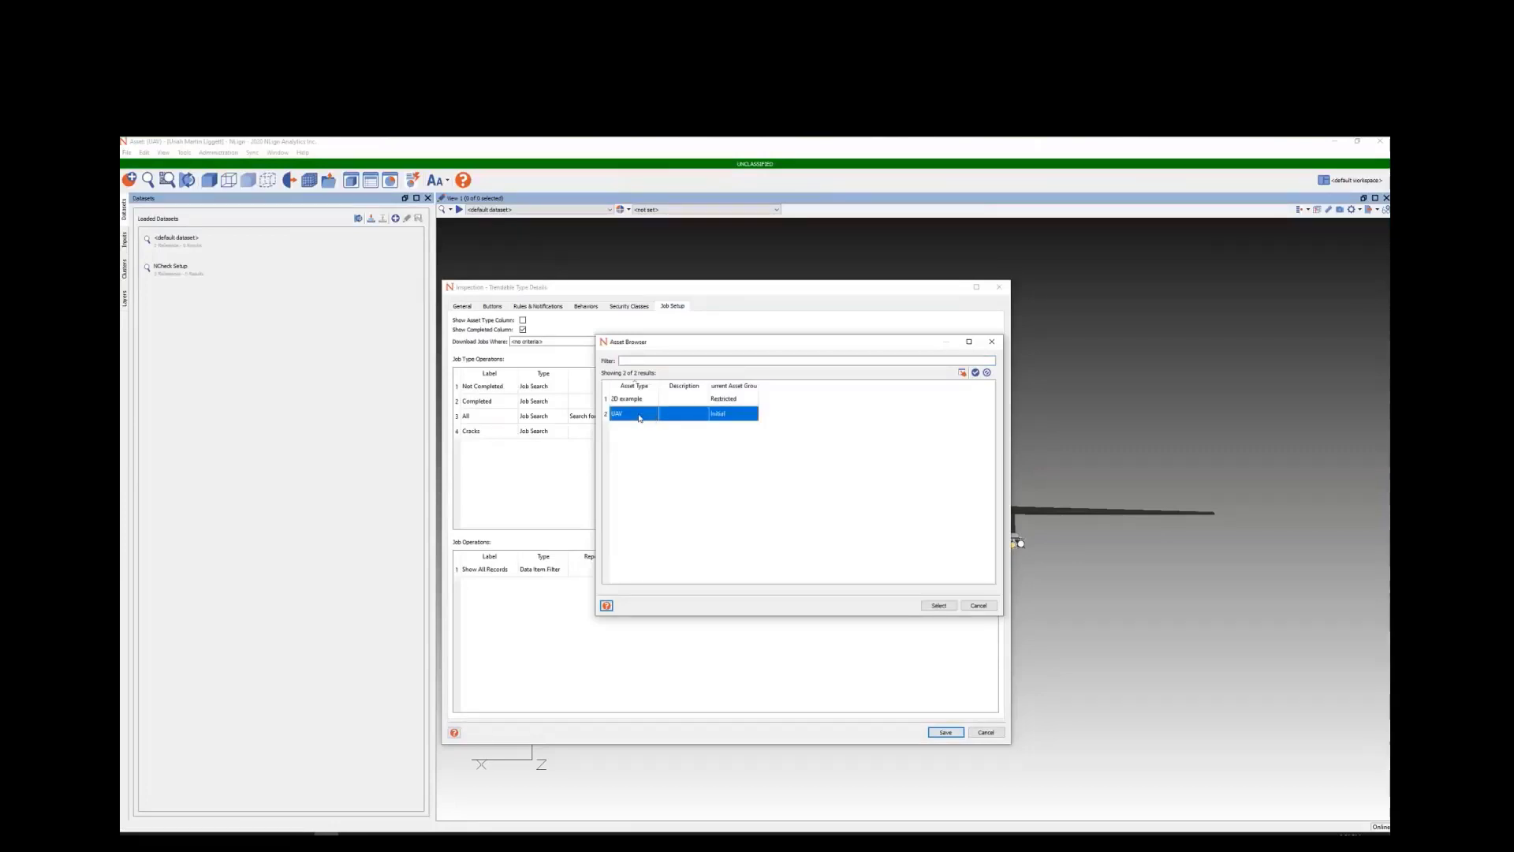
double_click(639, 416)
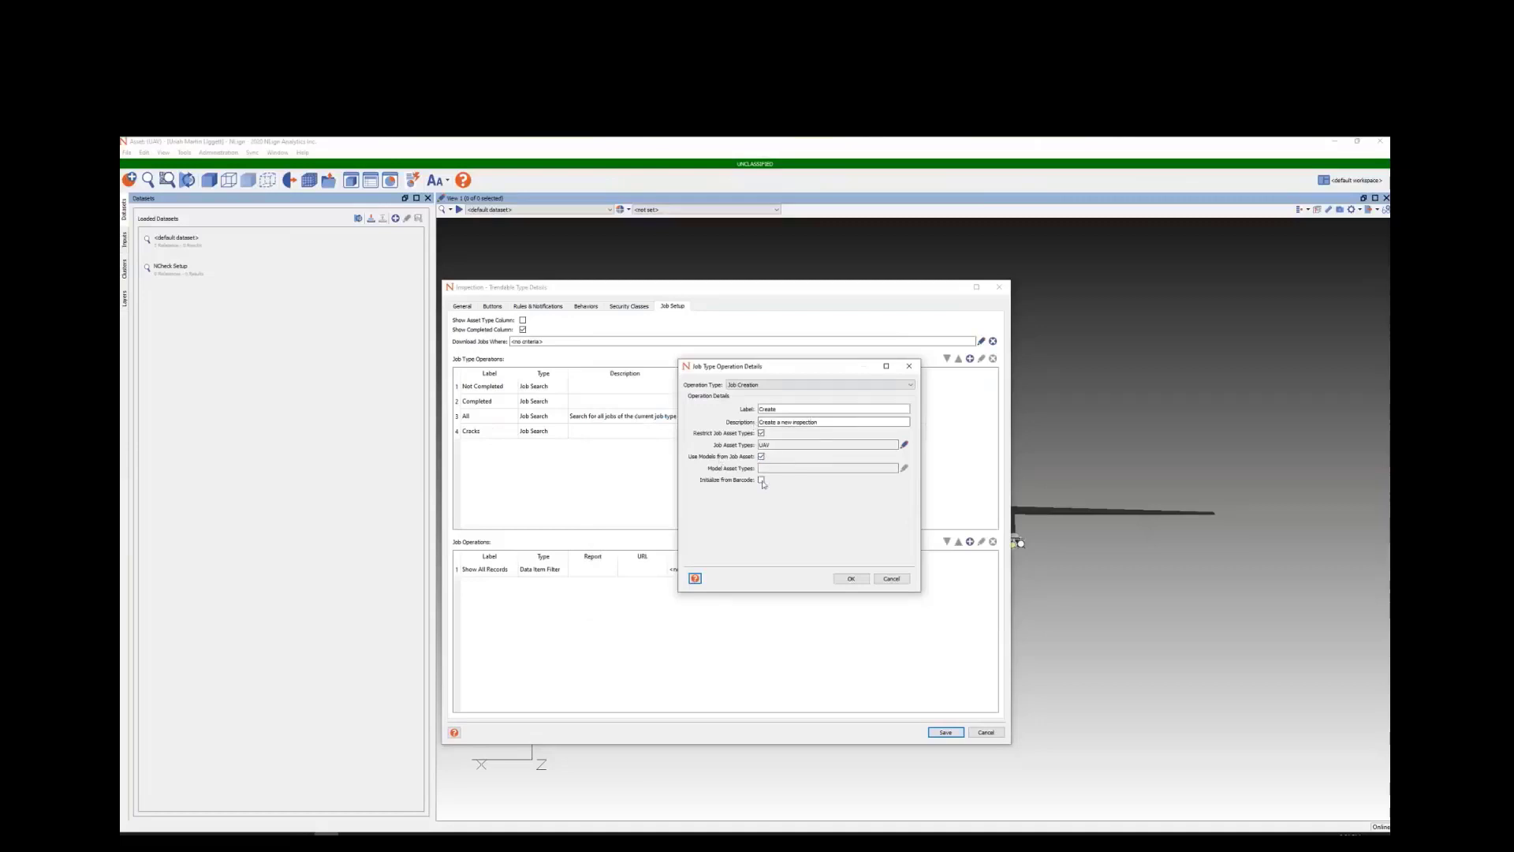
click(842, 581)
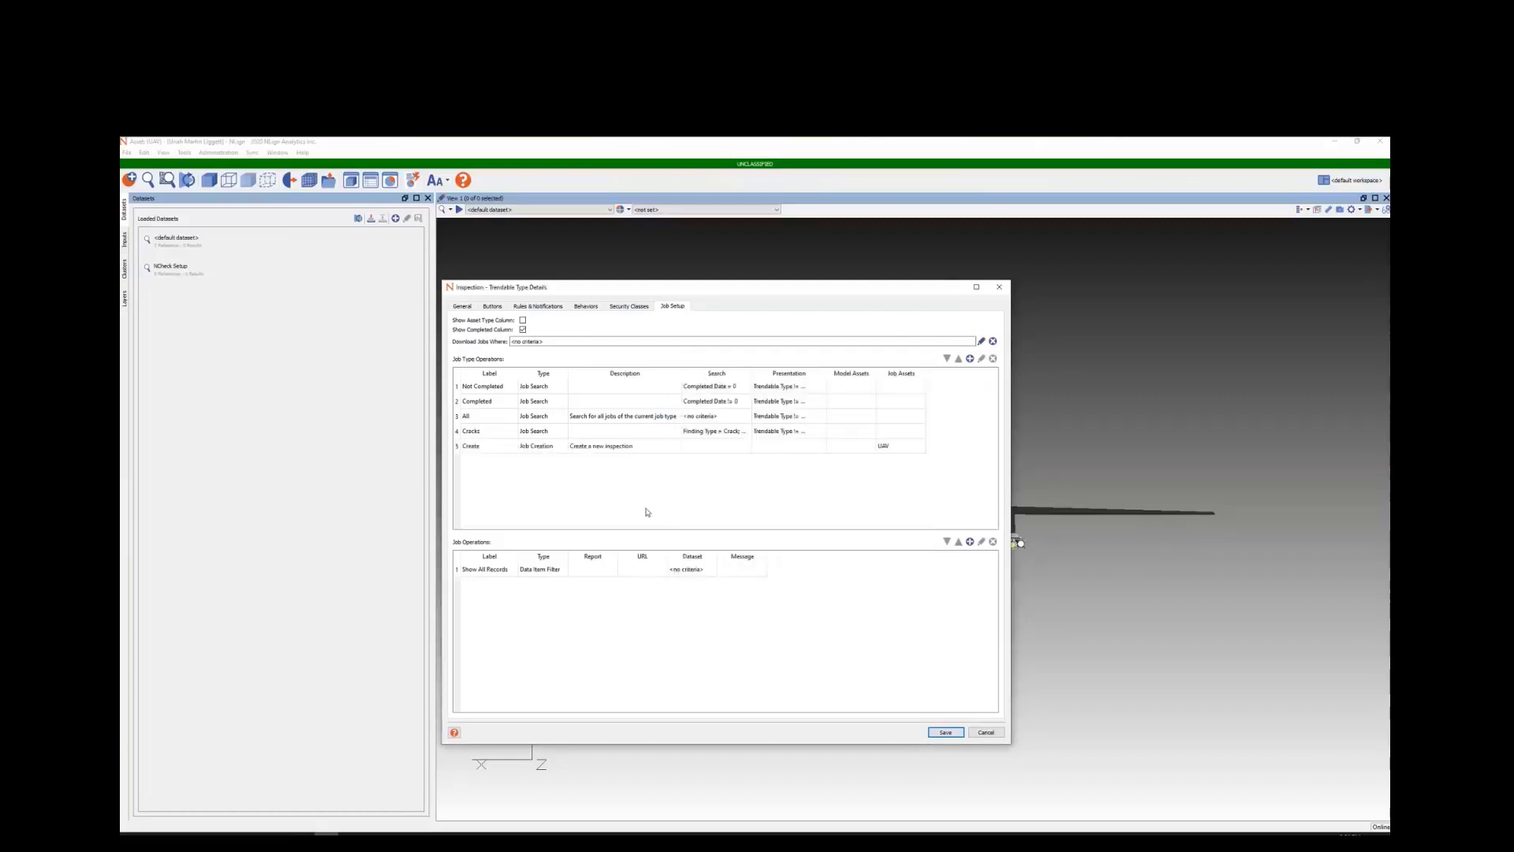
Step: Save the Inspection trendable type and reload its updated configuration in NCheck
click(946, 733)
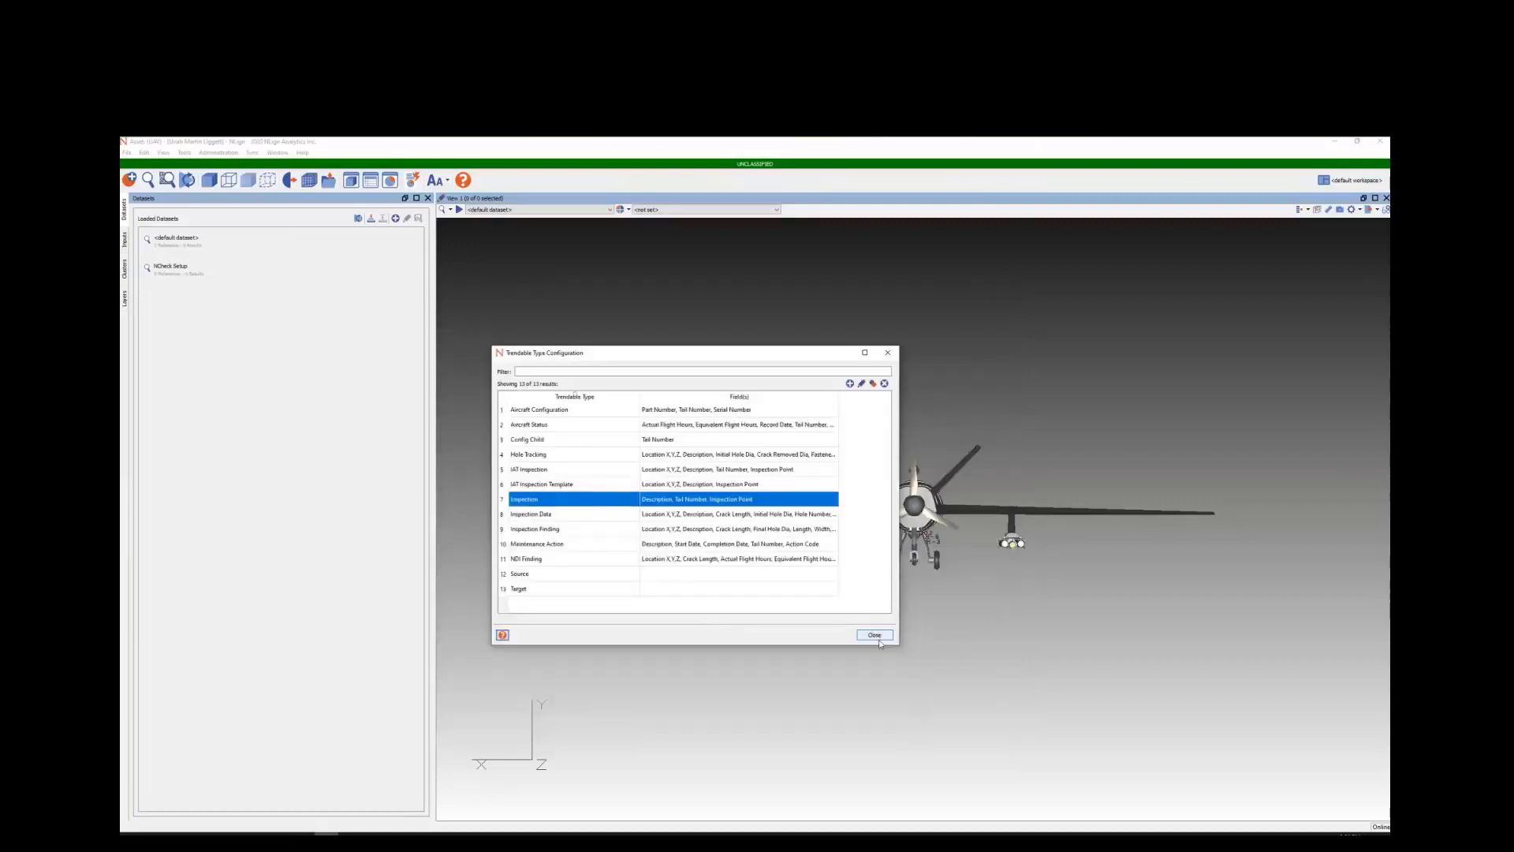
click(874, 636)
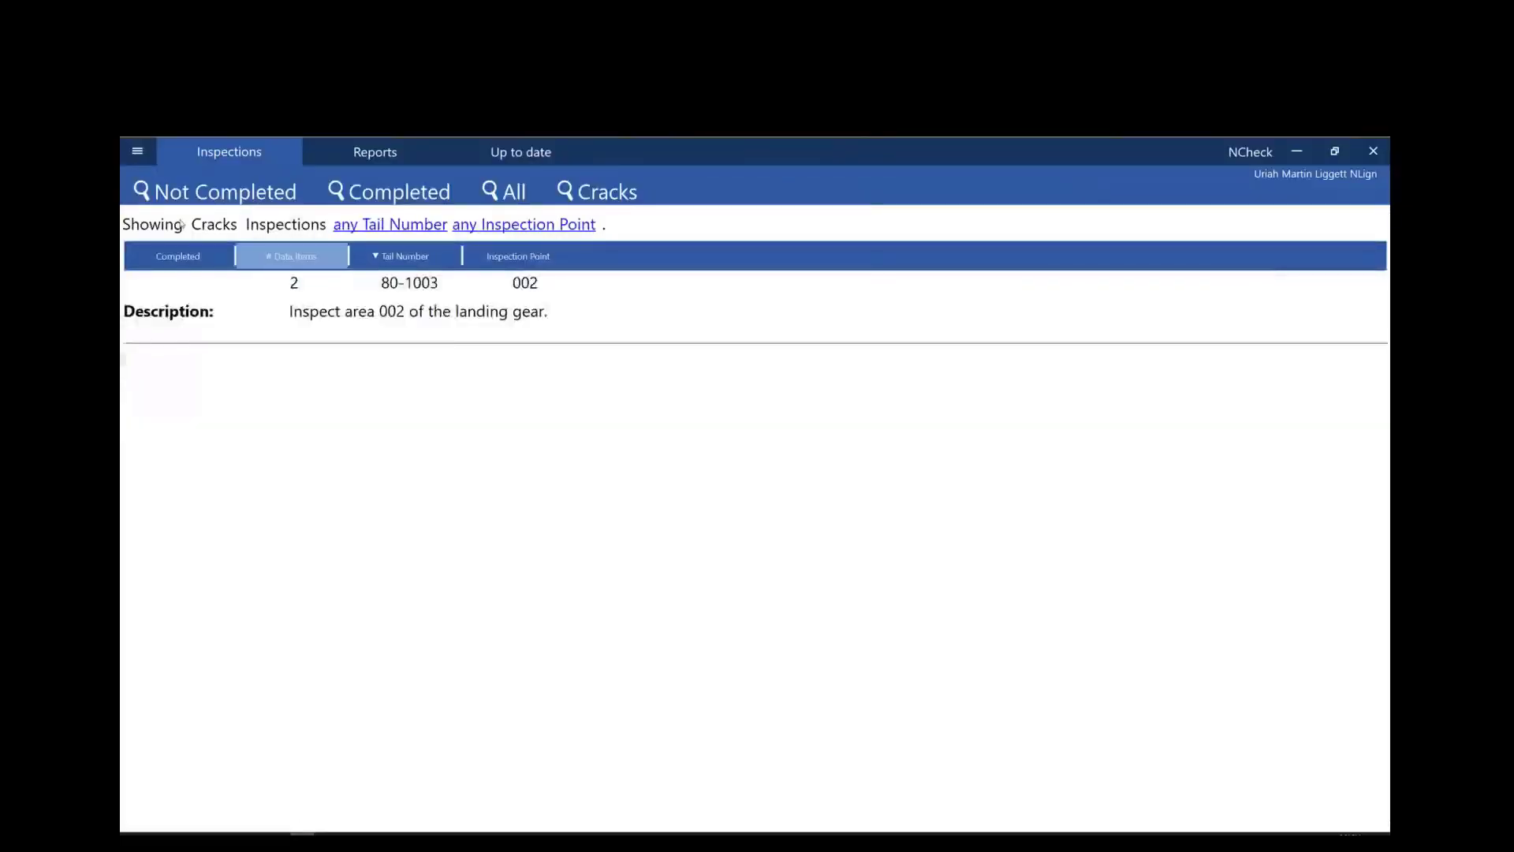
click(138, 151)
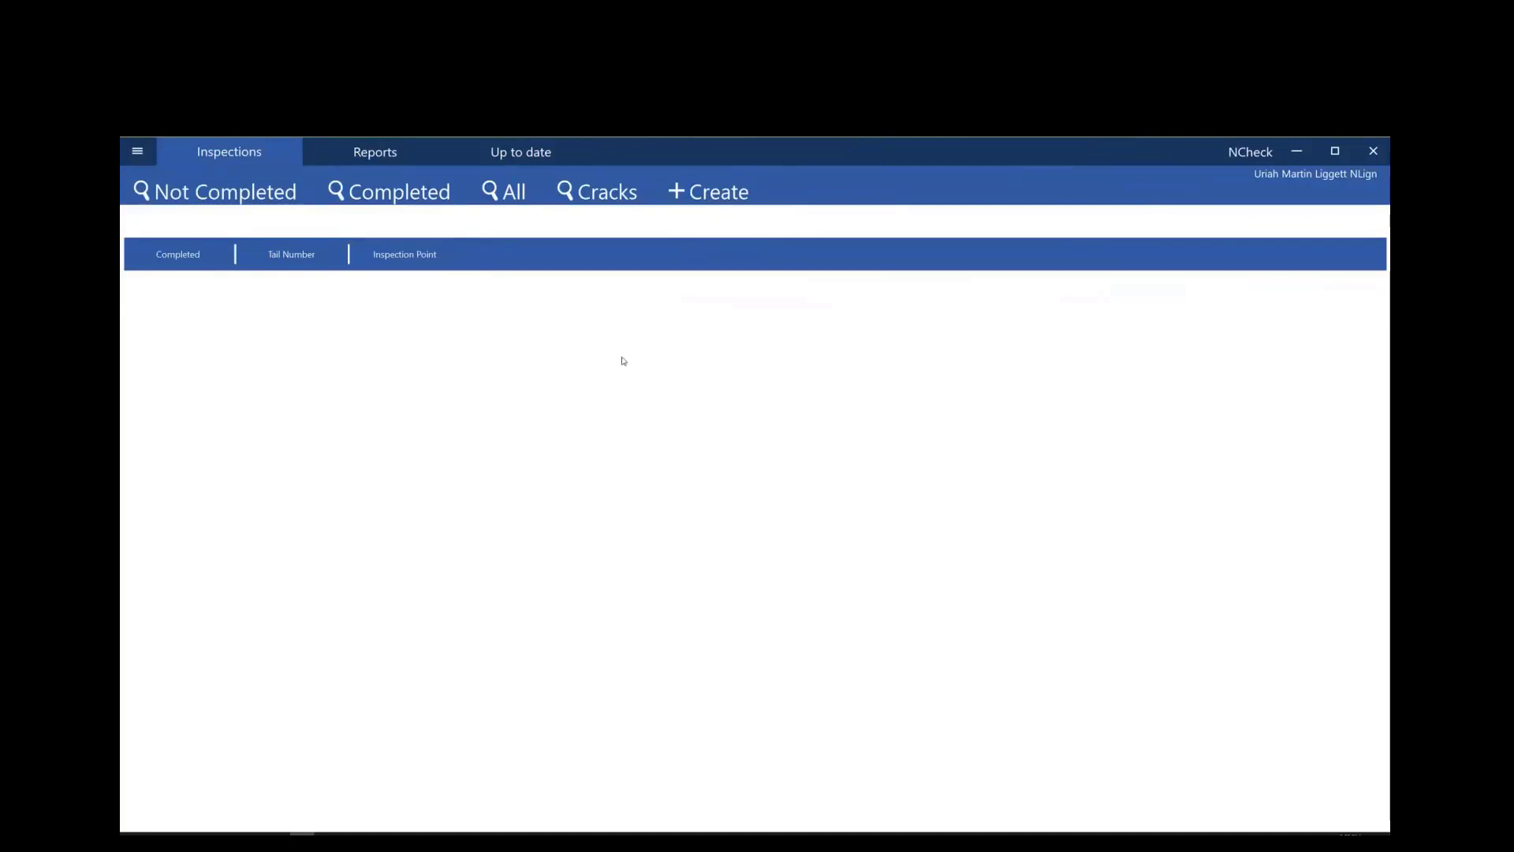
Step: Create a new inspection with tail number 79-12345 and inspection point 002
click(718, 195)
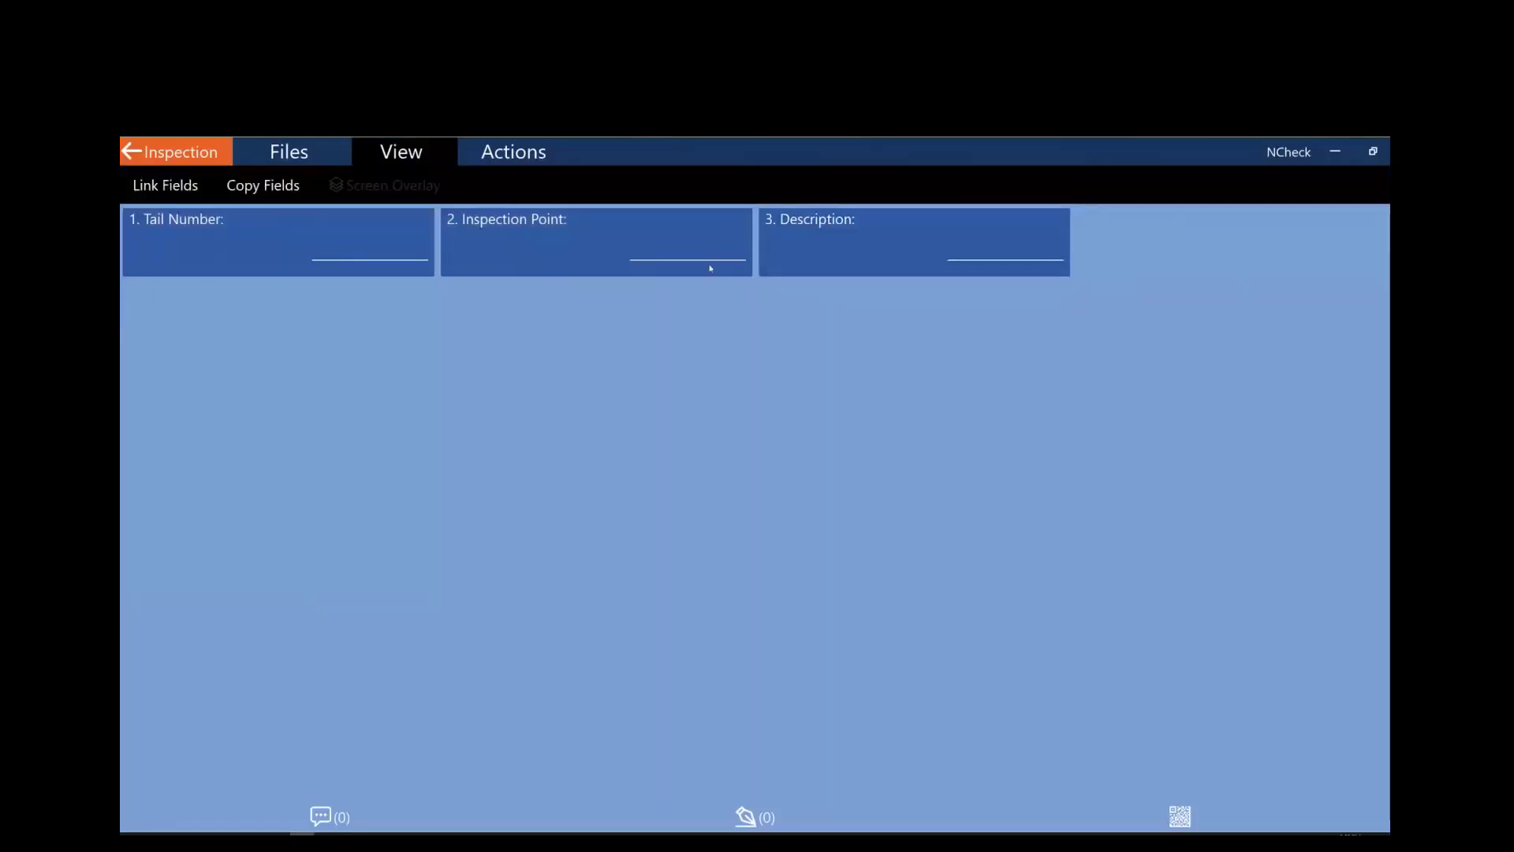
click(186, 253)
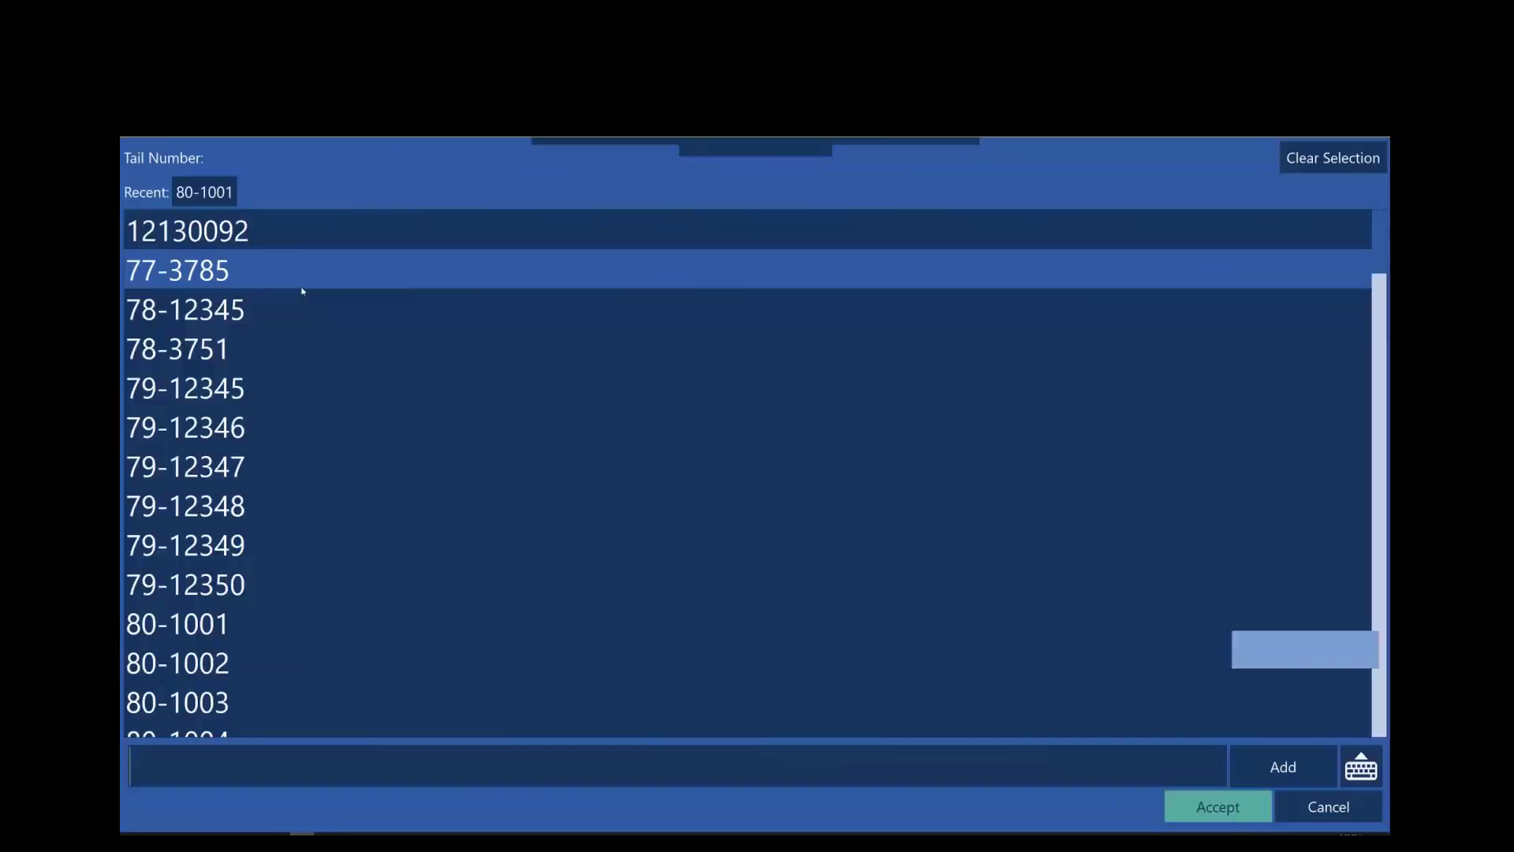
click(334, 396)
click(1183, 813)
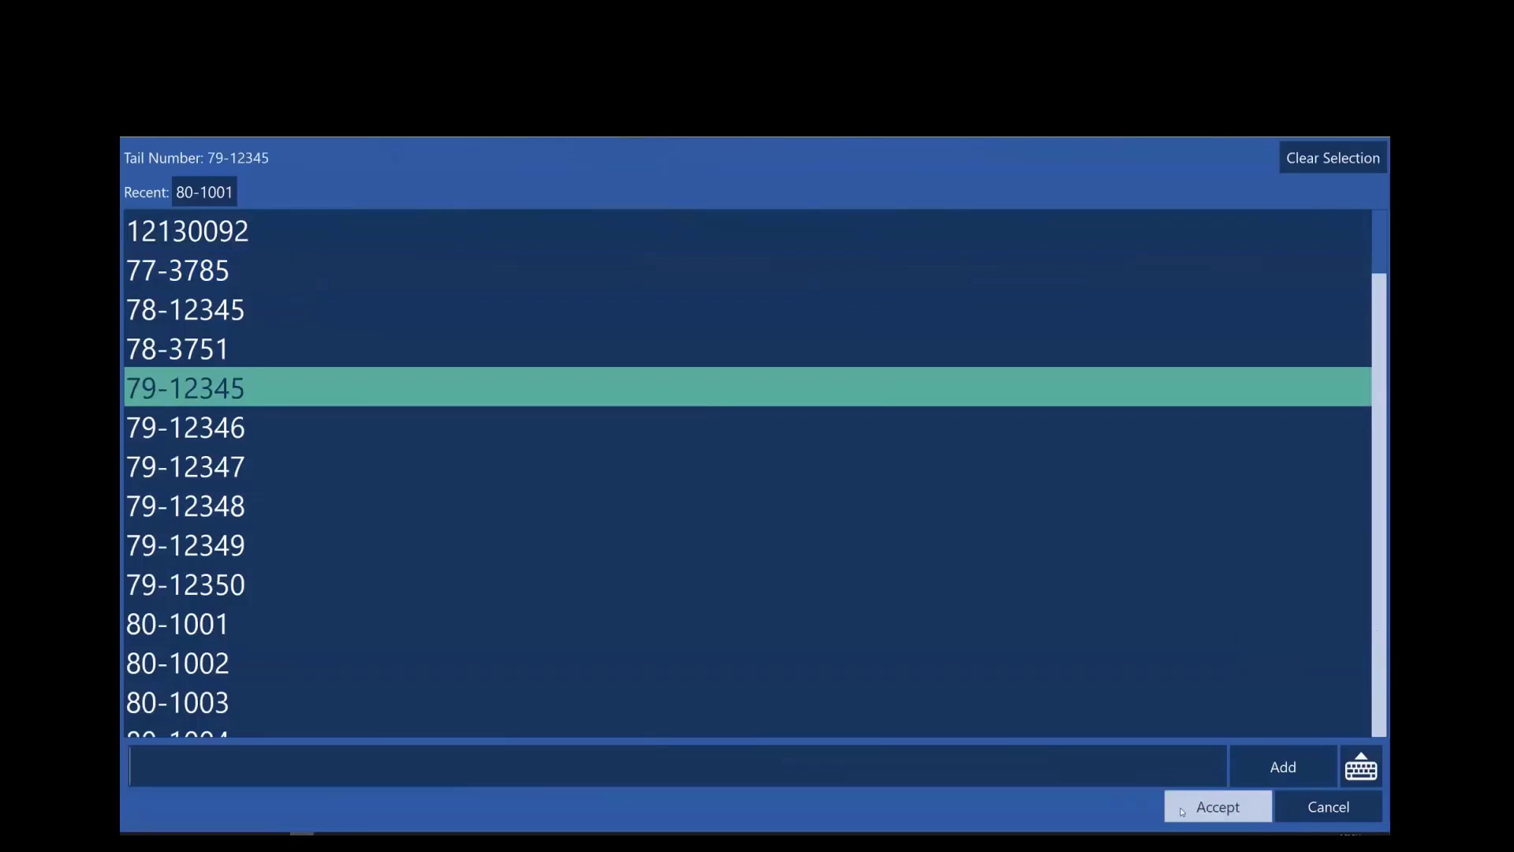
click(489, 241)
click(442, 298)
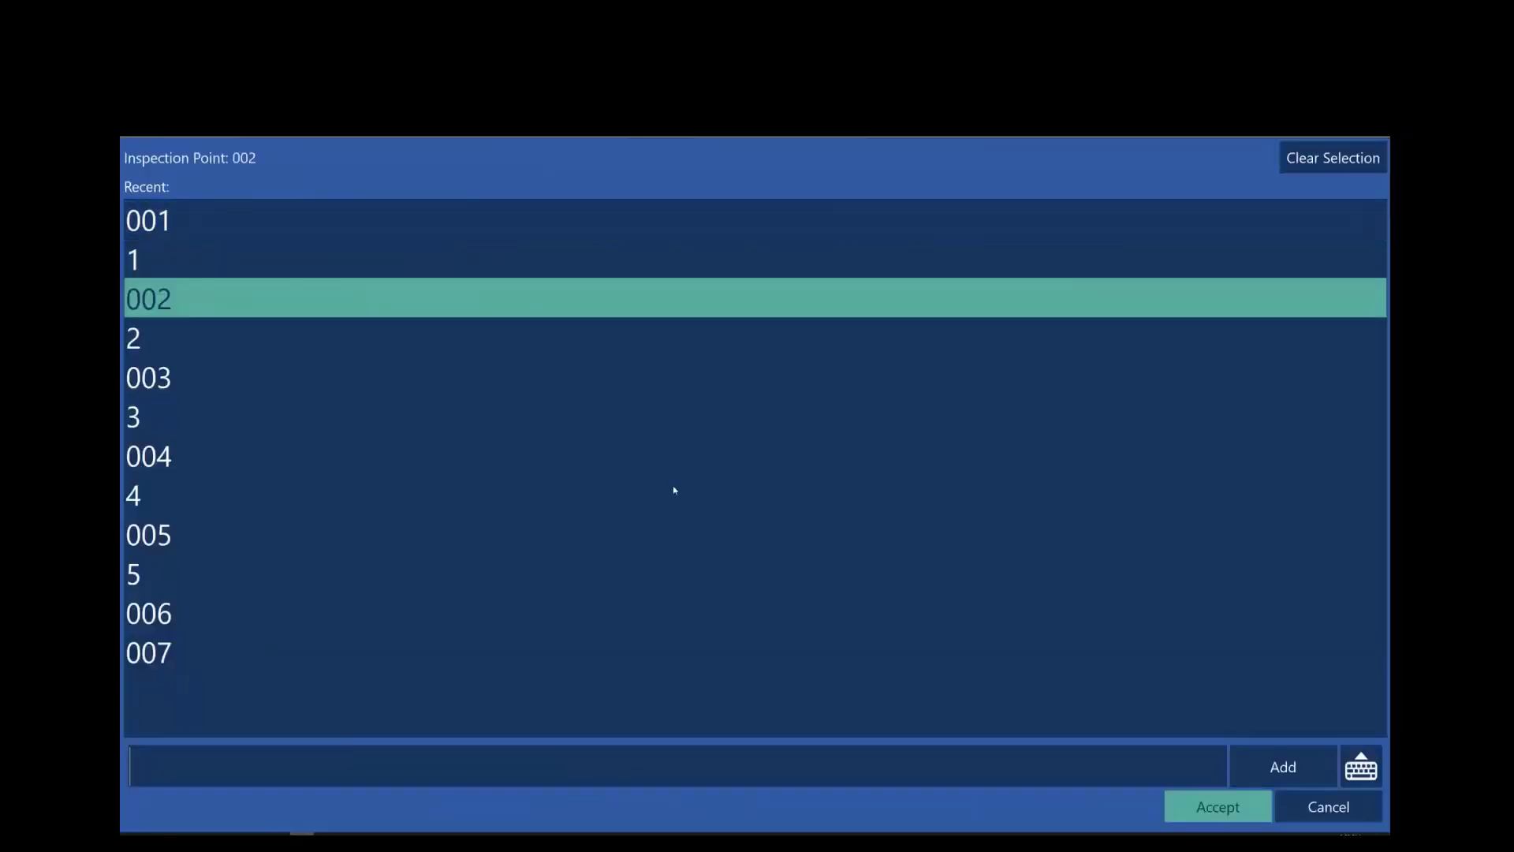
click(1218, 806)
Step: Describe the new inspection as "Inspect this area" and save it back to the inspections list
click(854, 258)
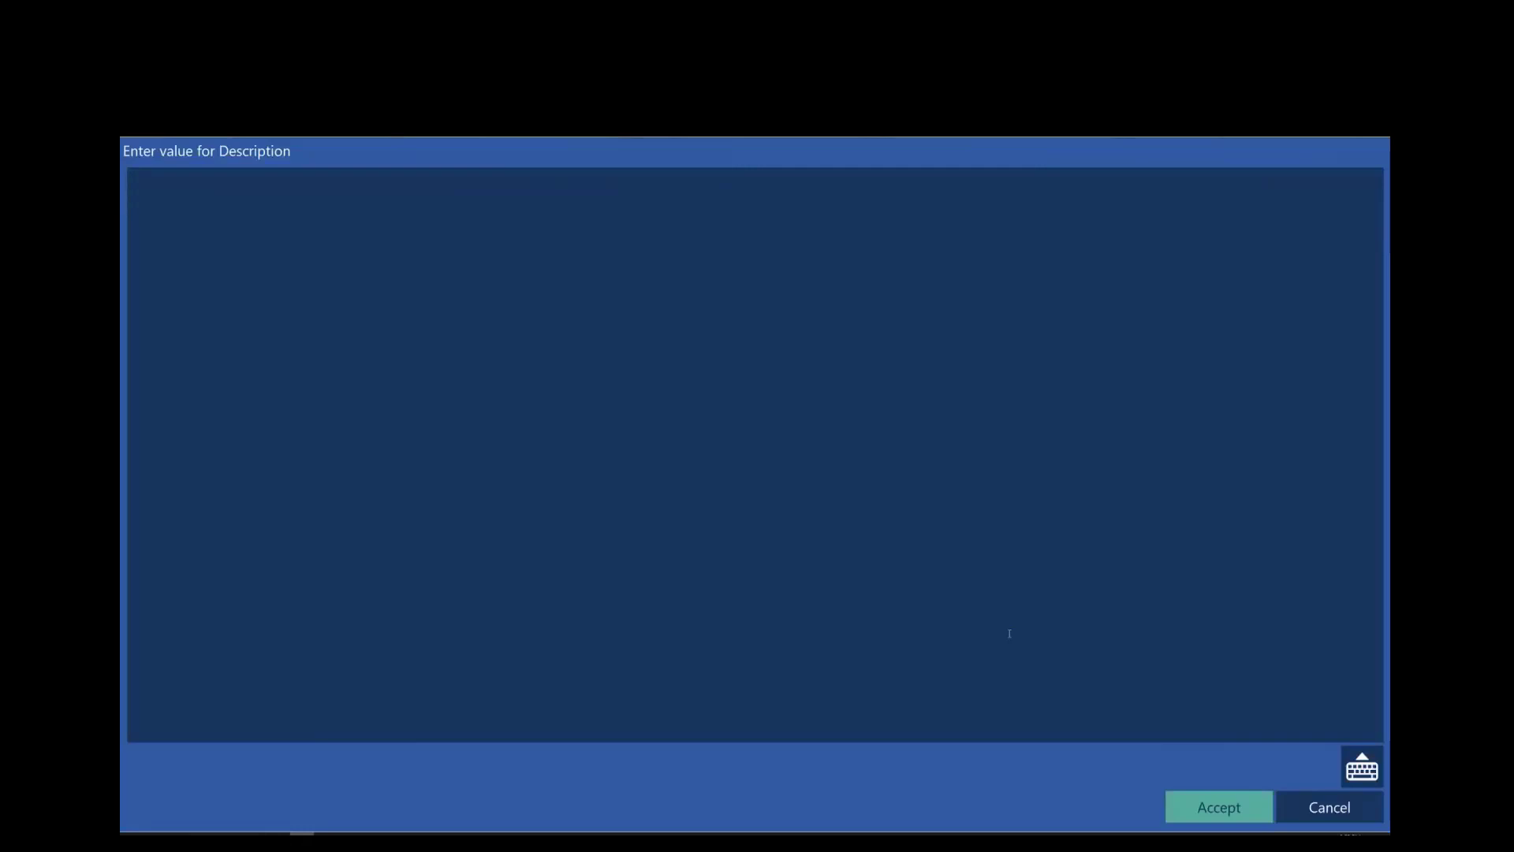
text(Inspect this )
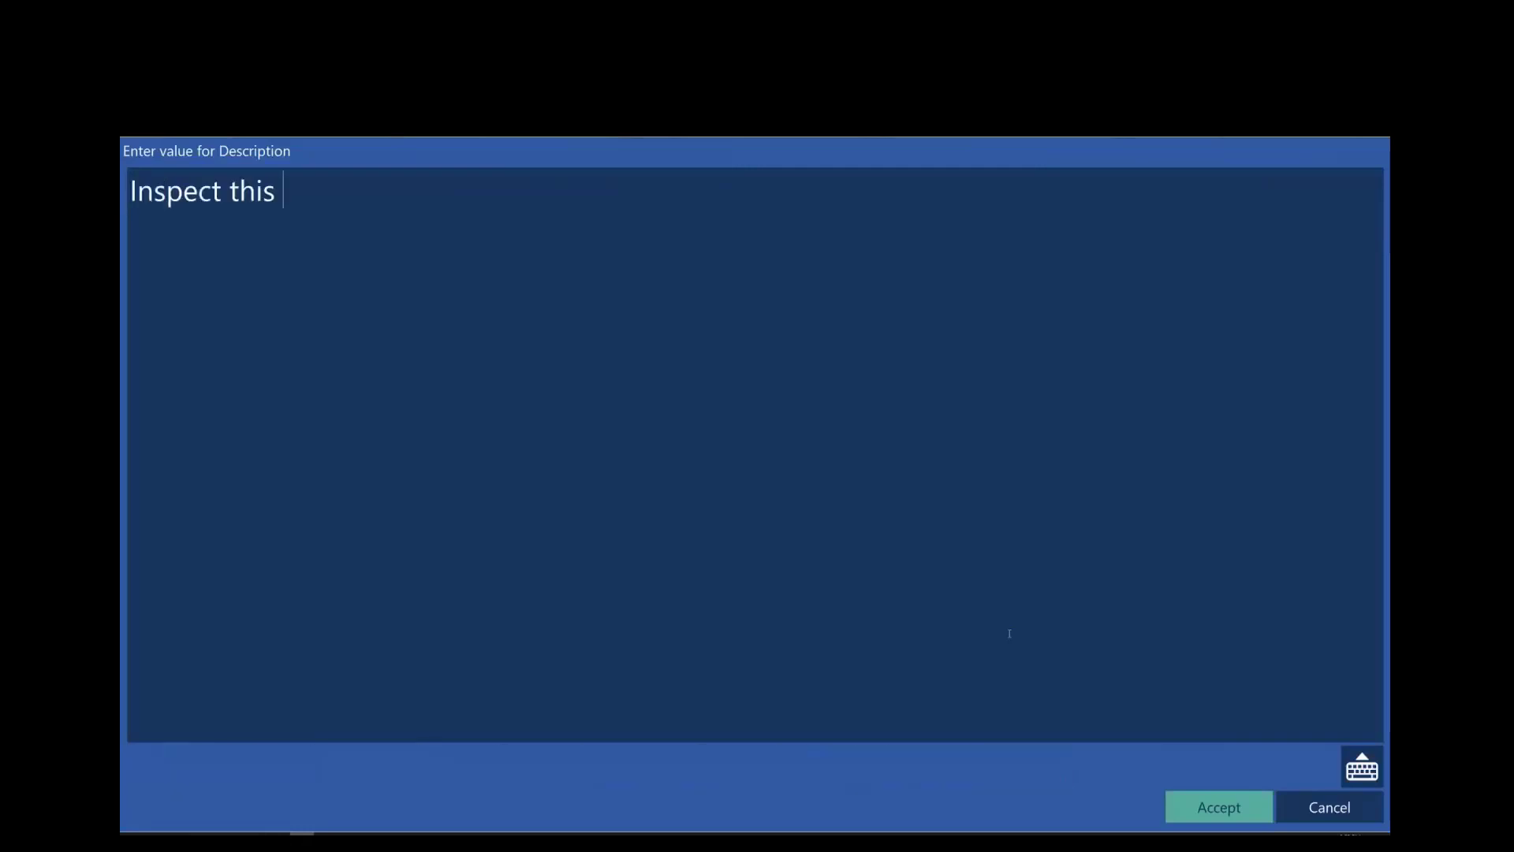
text(area)
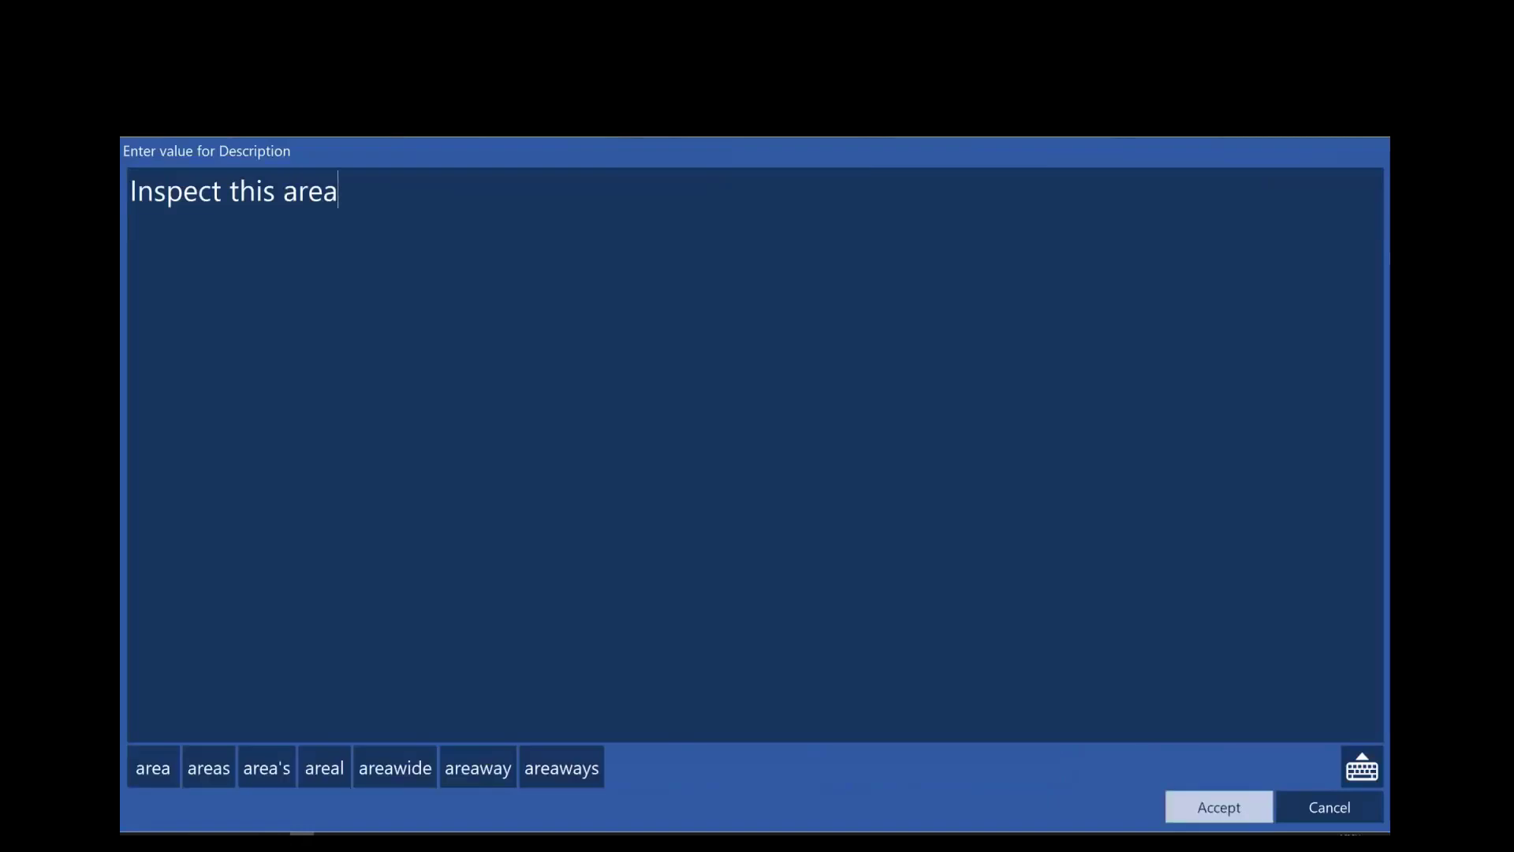
click(1219, 807)
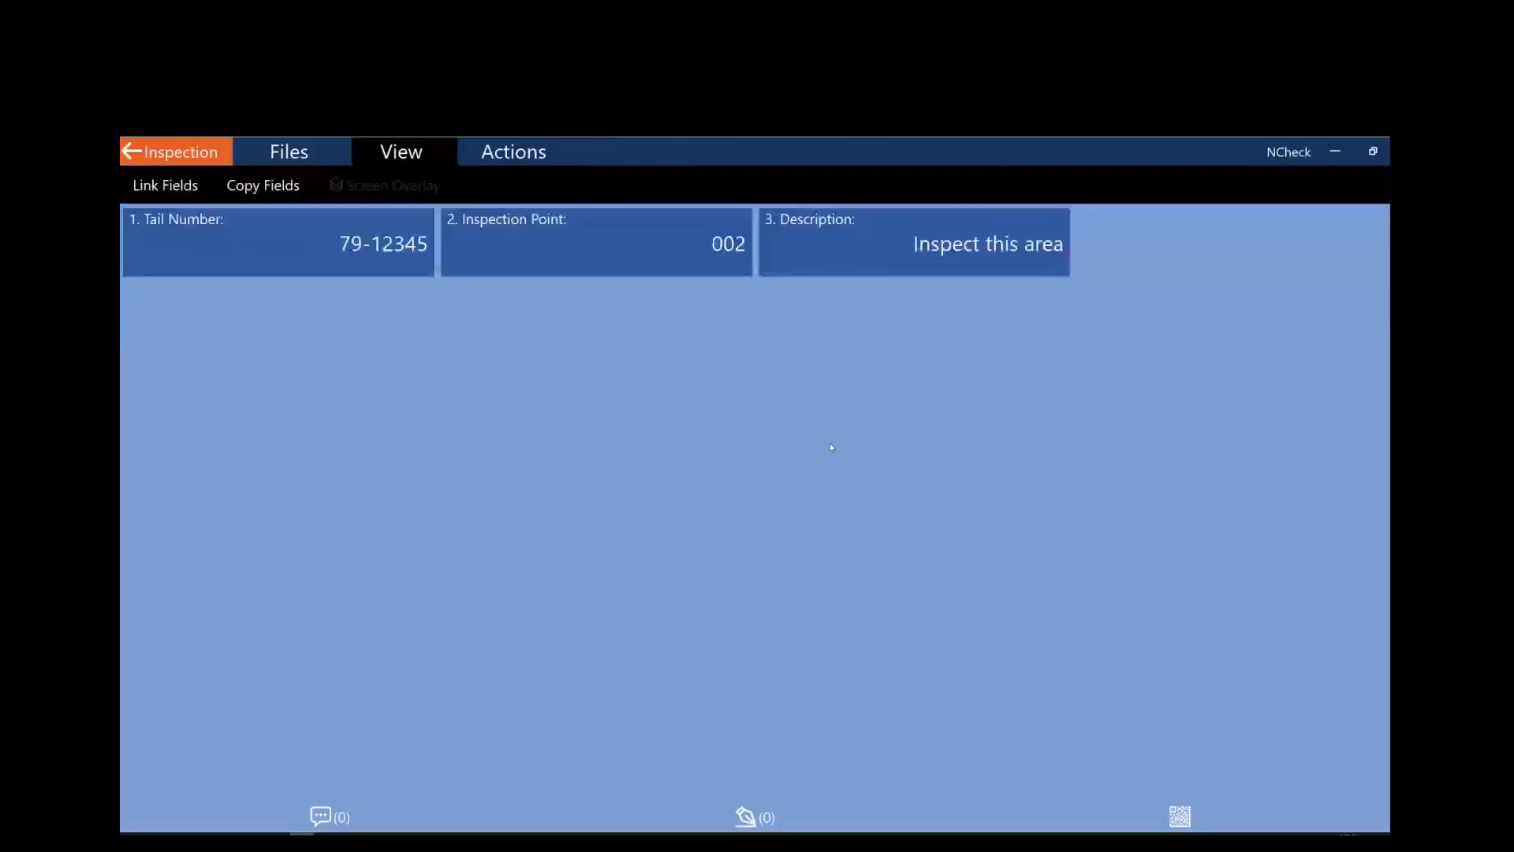
click(150, 156)
click(687, 573)
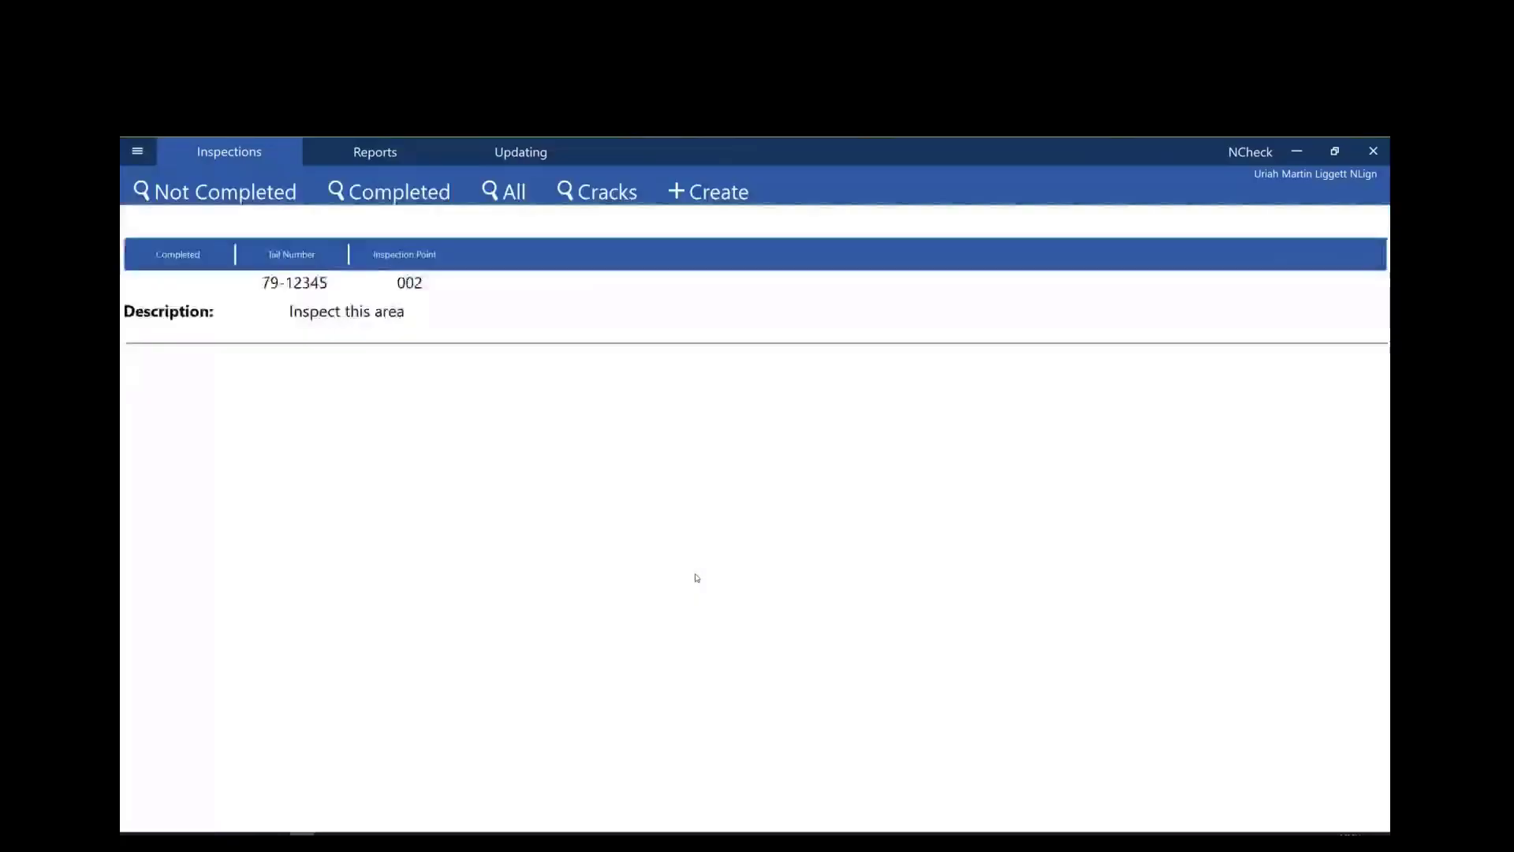
Step: Check the new inspection against the All and Cracks searches
click(506, 207)
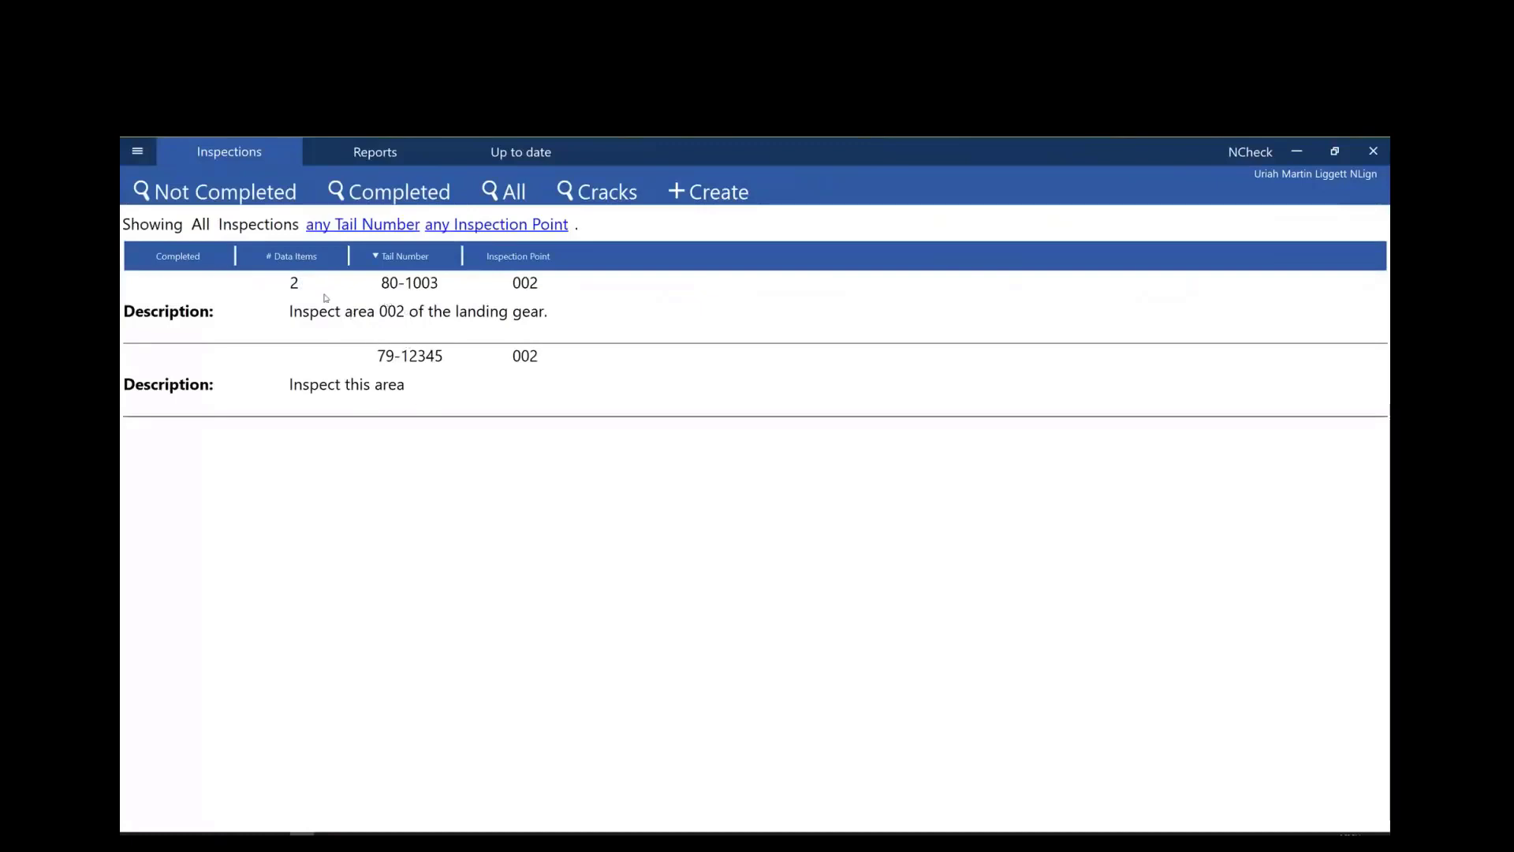
click(616, 194)
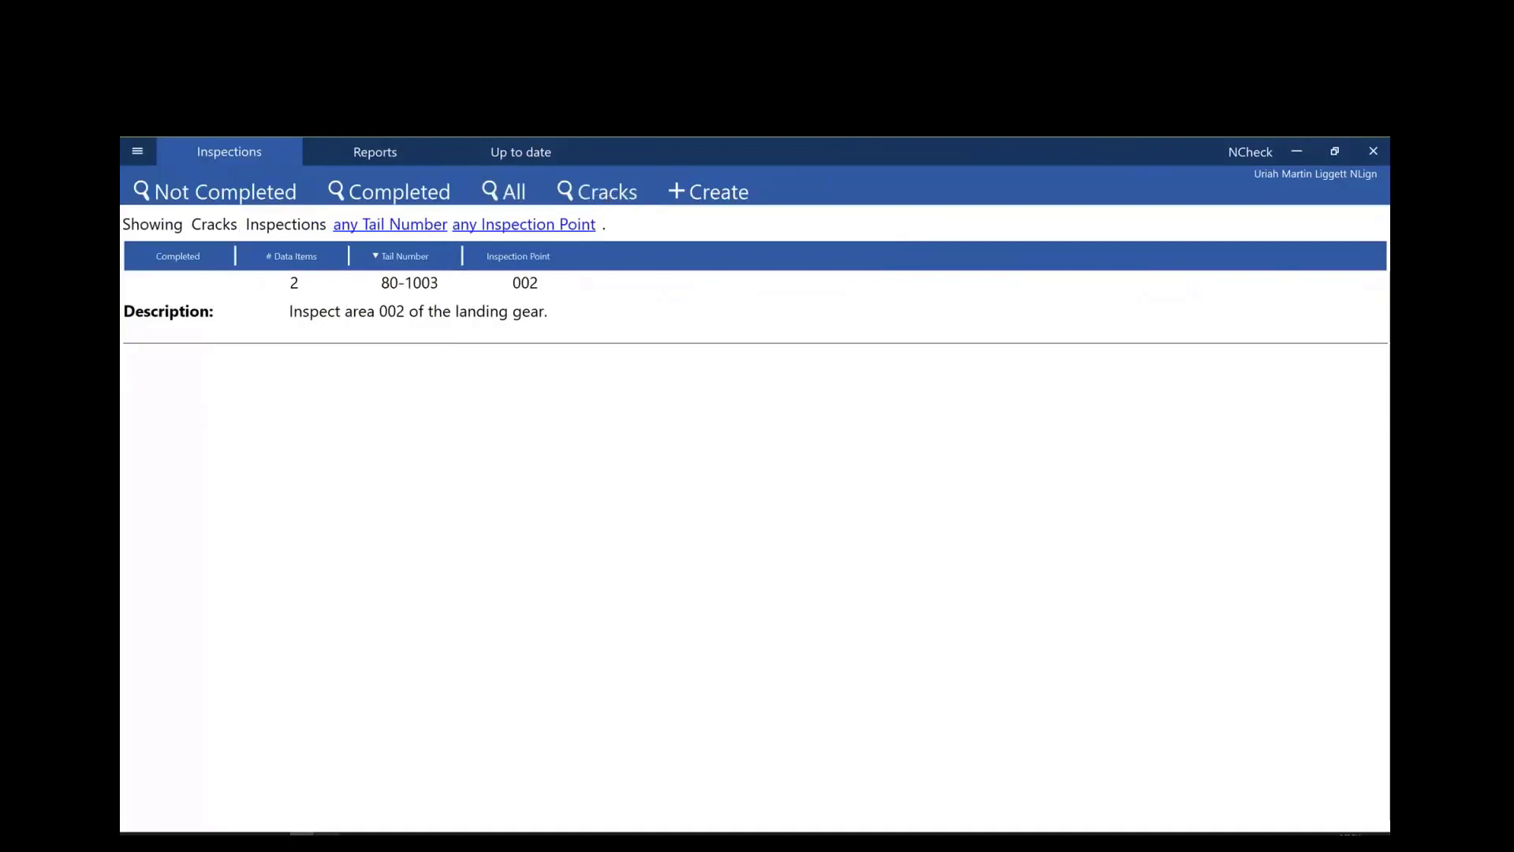
Step: Switch to NLign and reopen the job setup of the Inspection trendable type
mouse_move(327, 841)
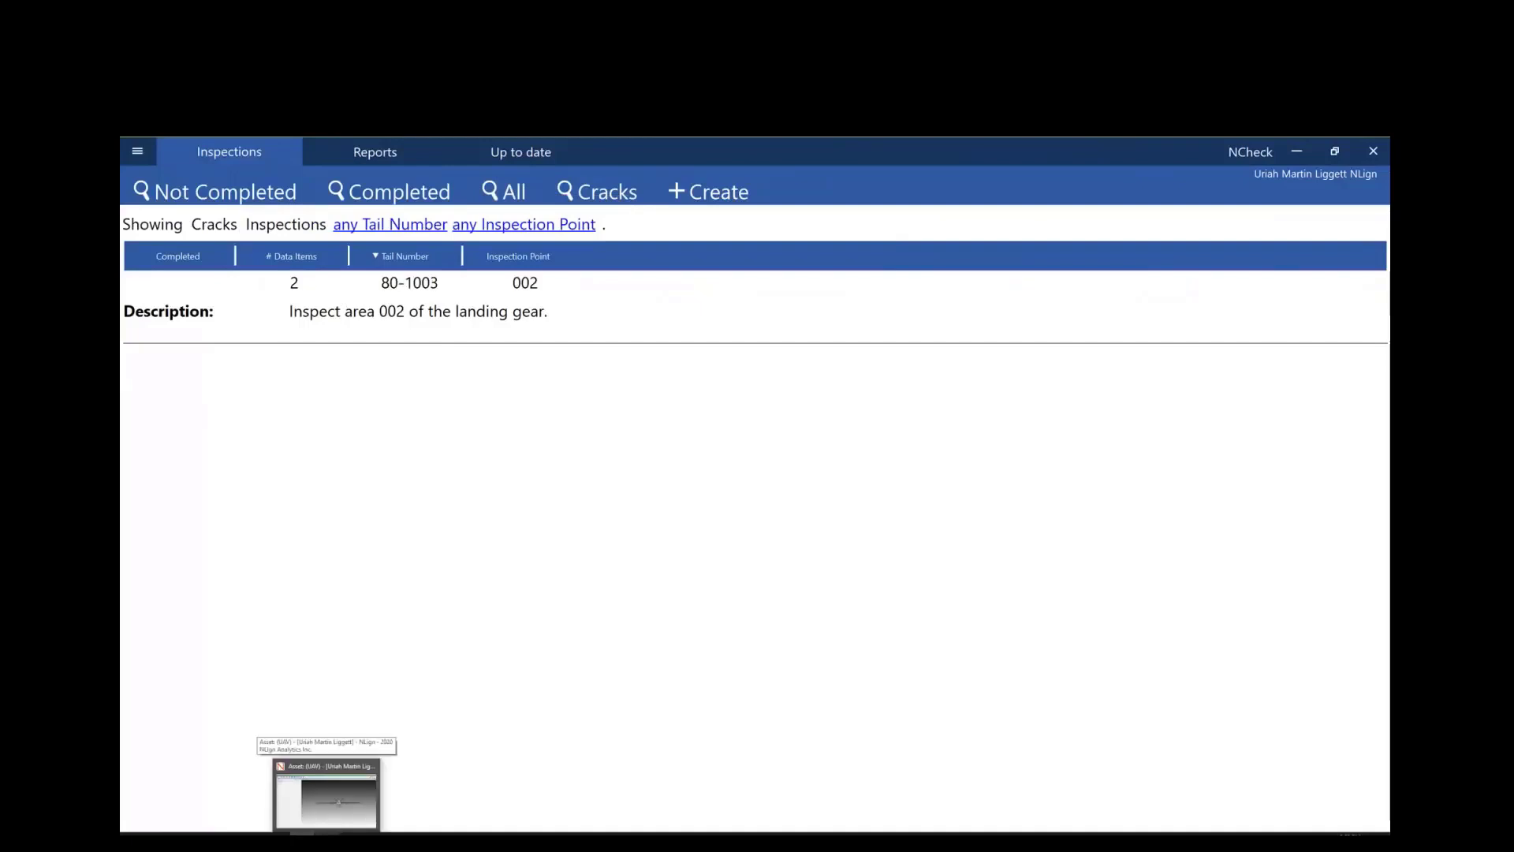
click(326, 795)
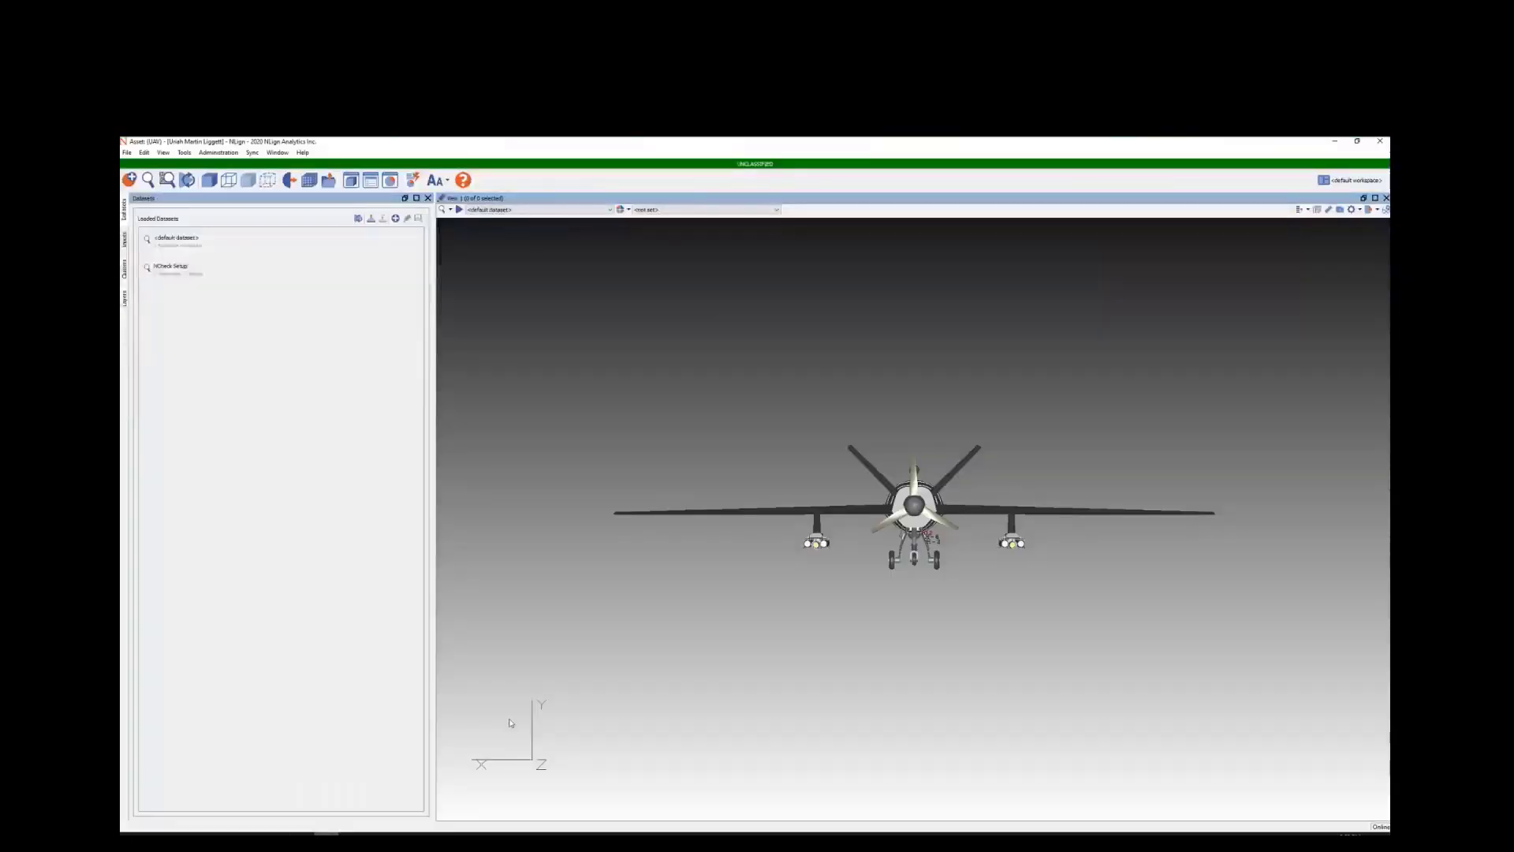
click(225, 152)
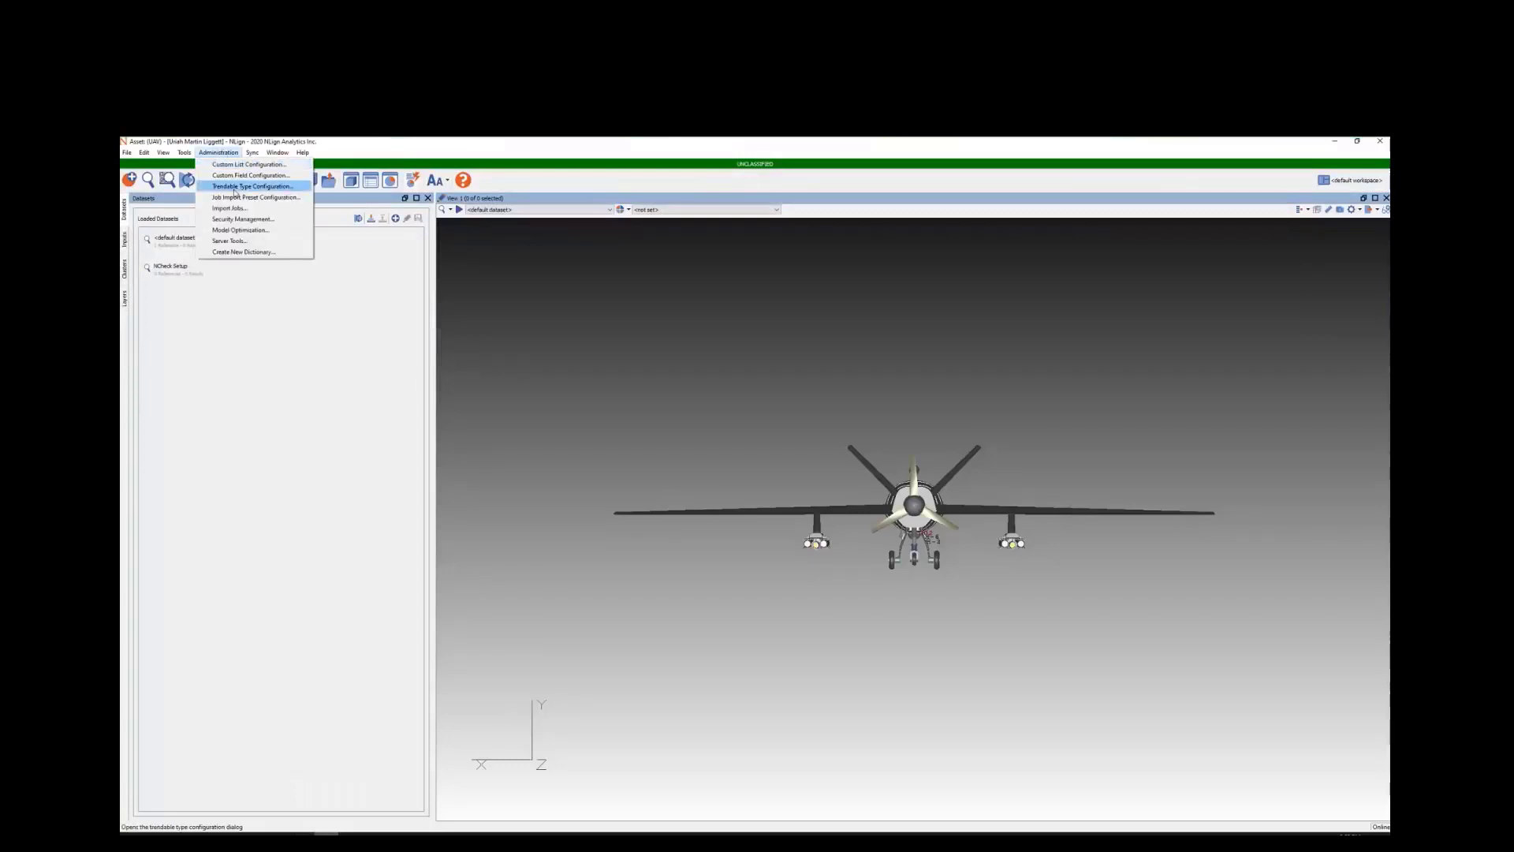
click(234, 187)
double_click(710, 499)
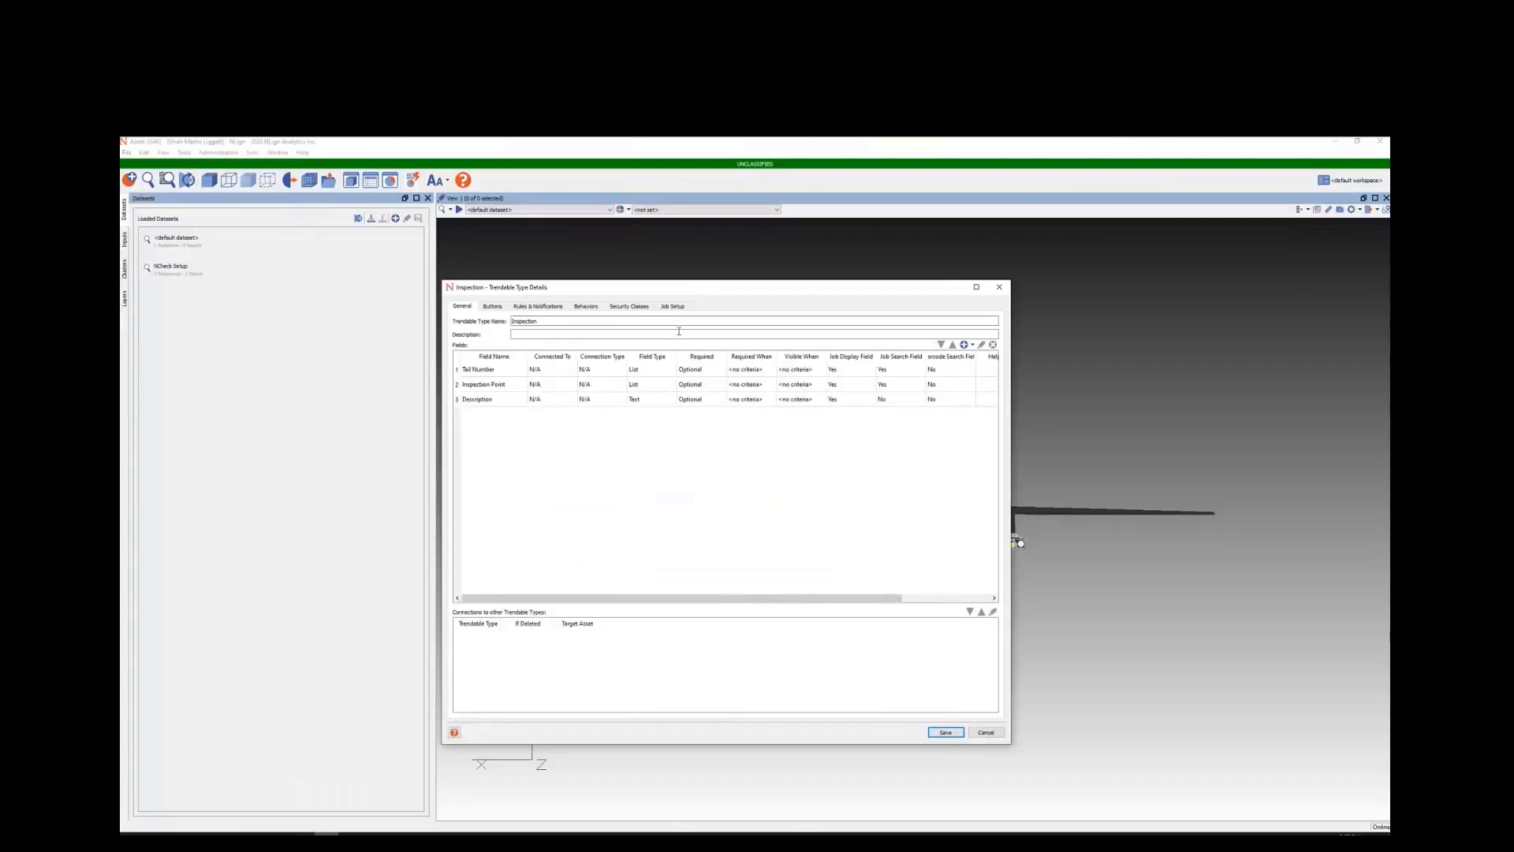
click(679, 307)
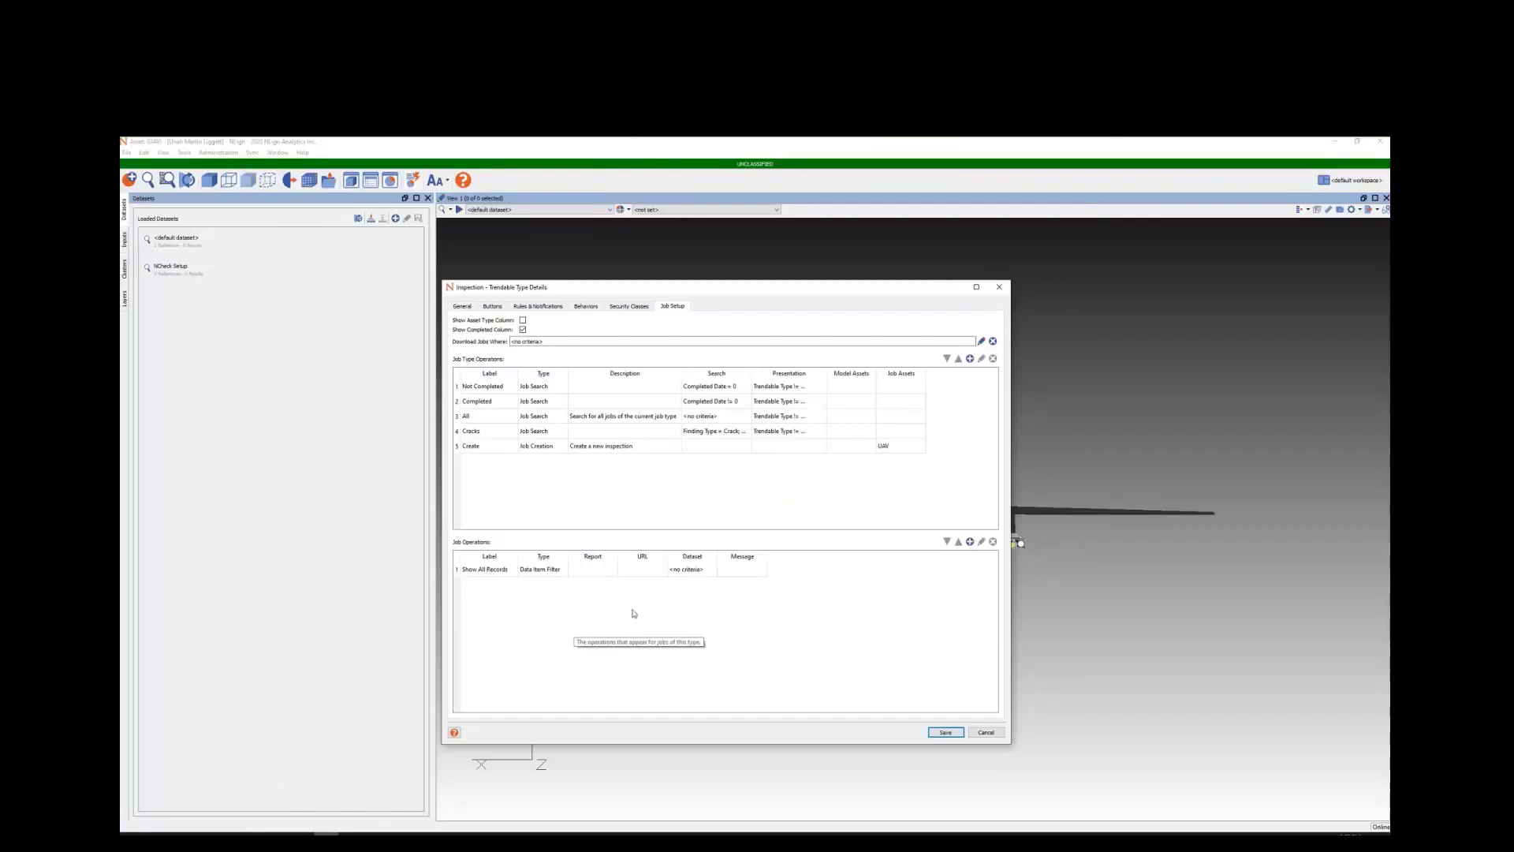
Step: Start a new job operation for Inspection, and open the 80-1003 inspection in NCheck to see where job operations appear
click(971, 541)
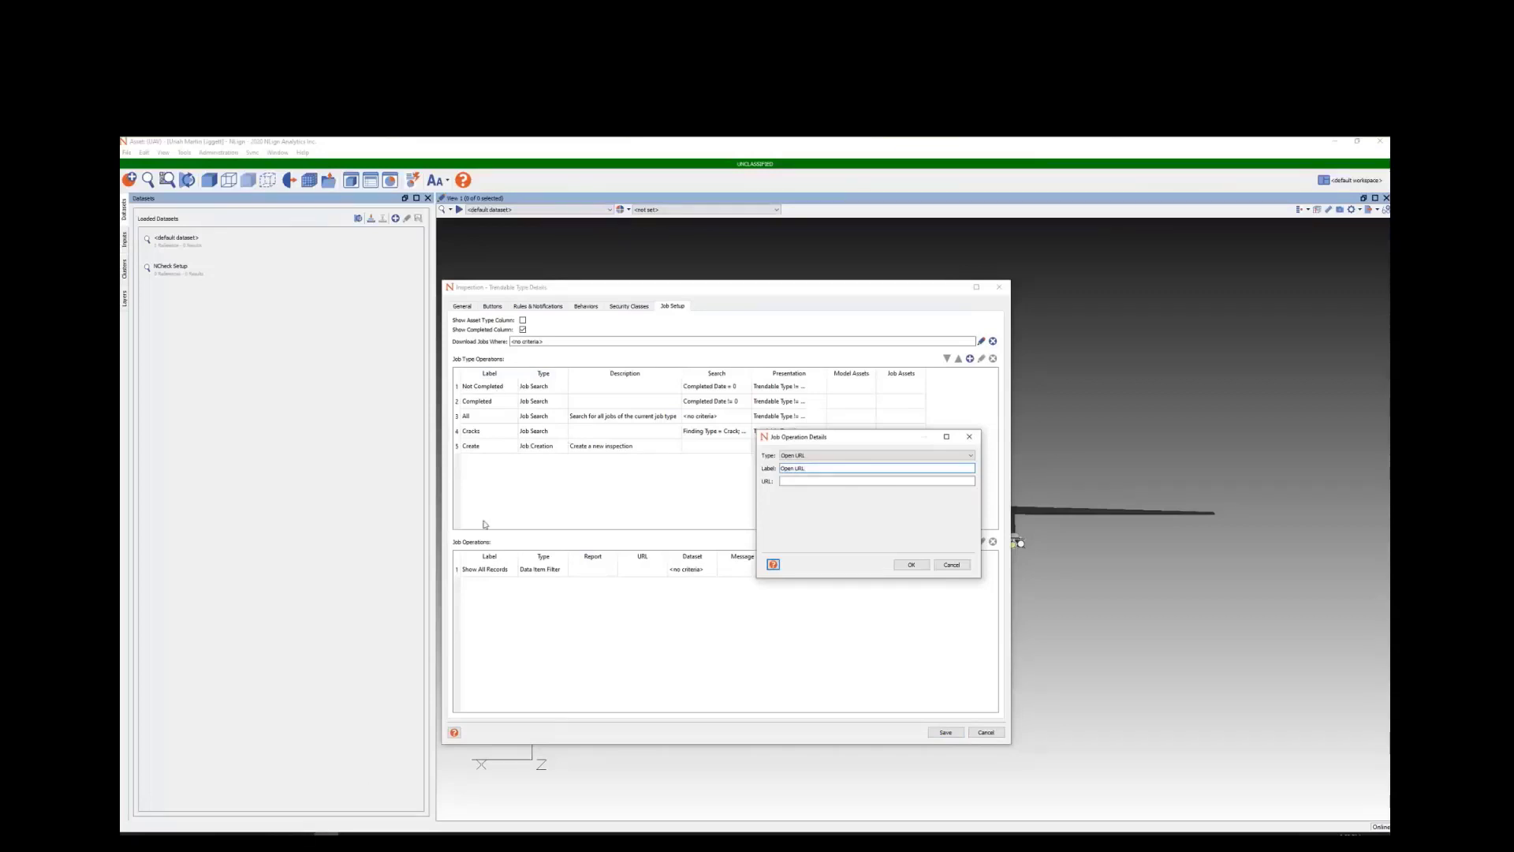
mouse_move(302, 835)
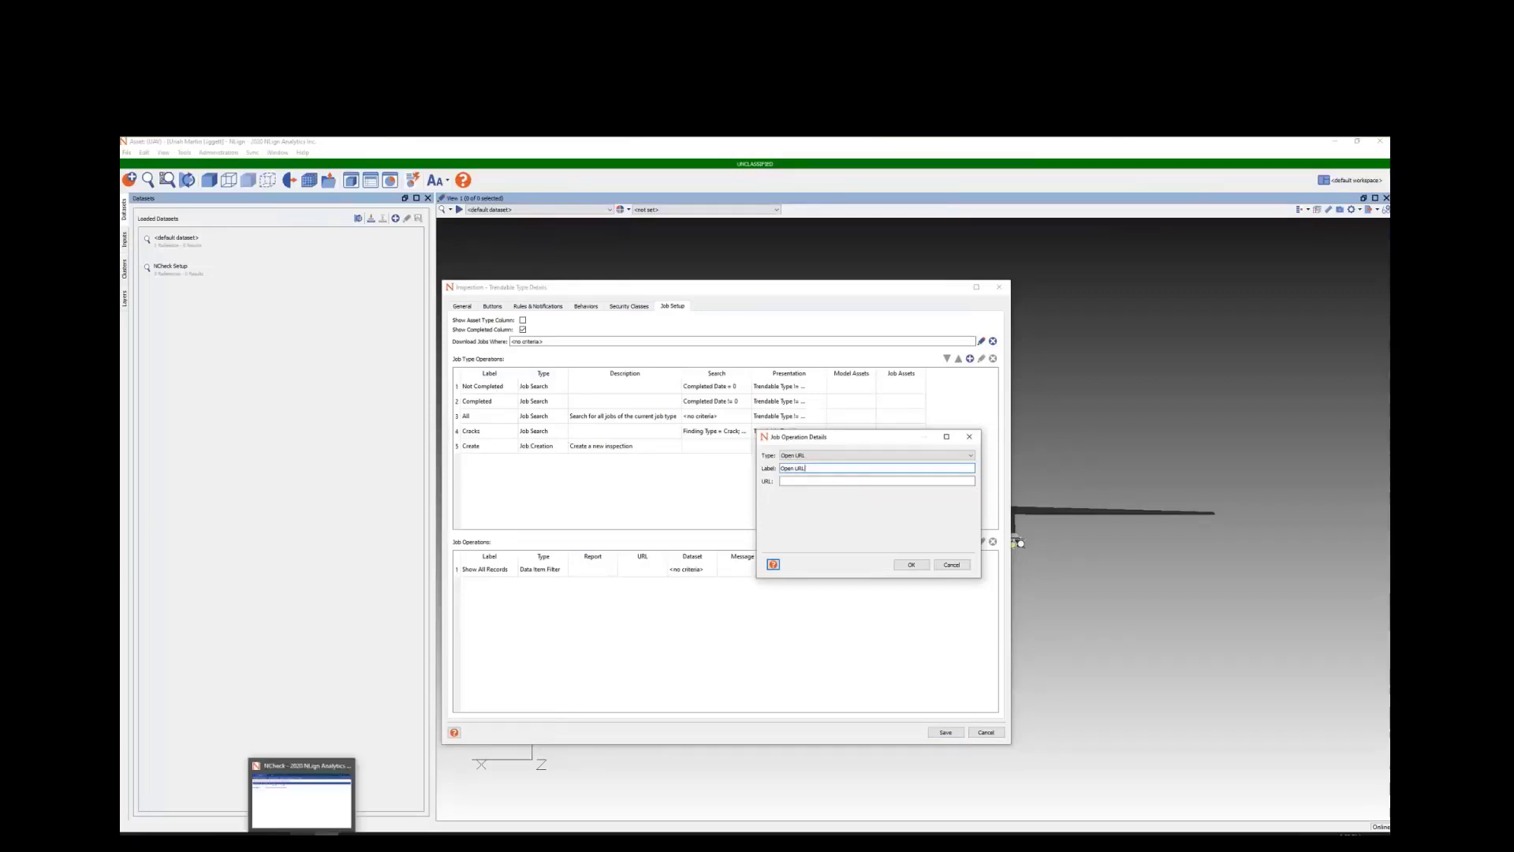
click(303, 834)
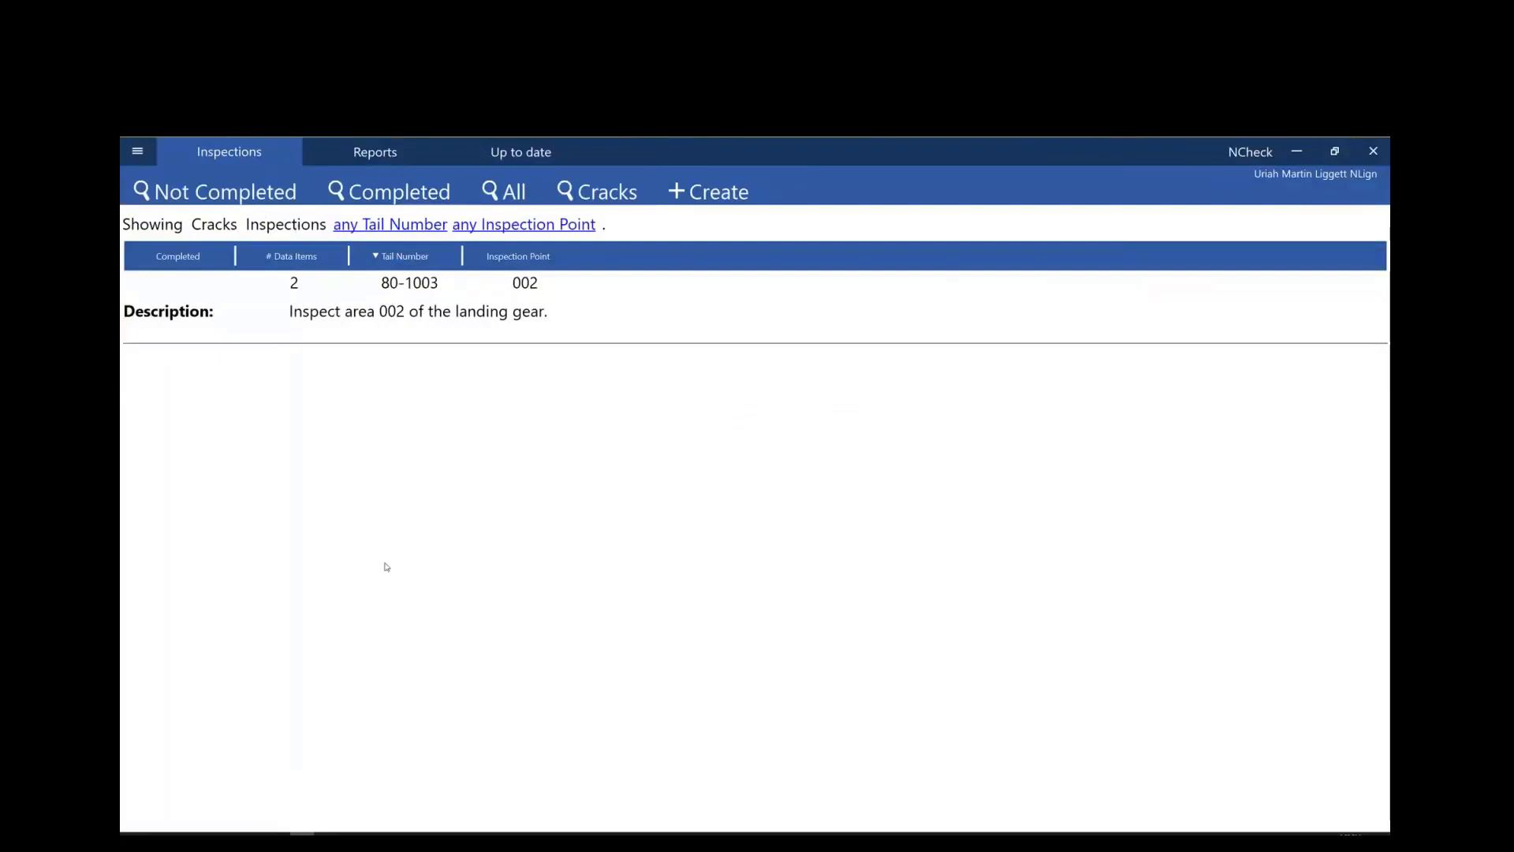
double_click(533, 309)
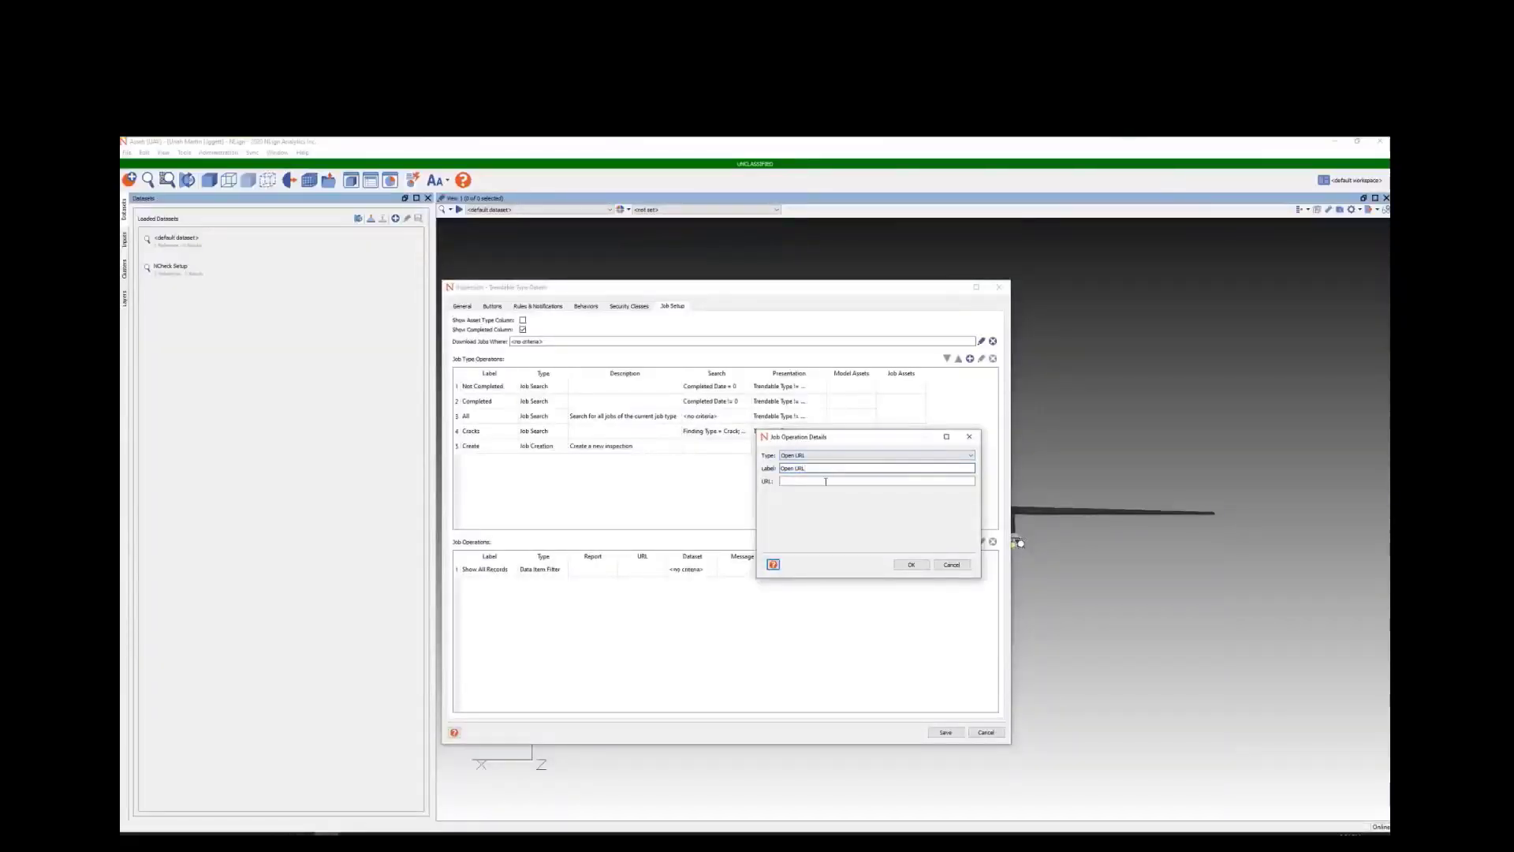
click(826, 481)
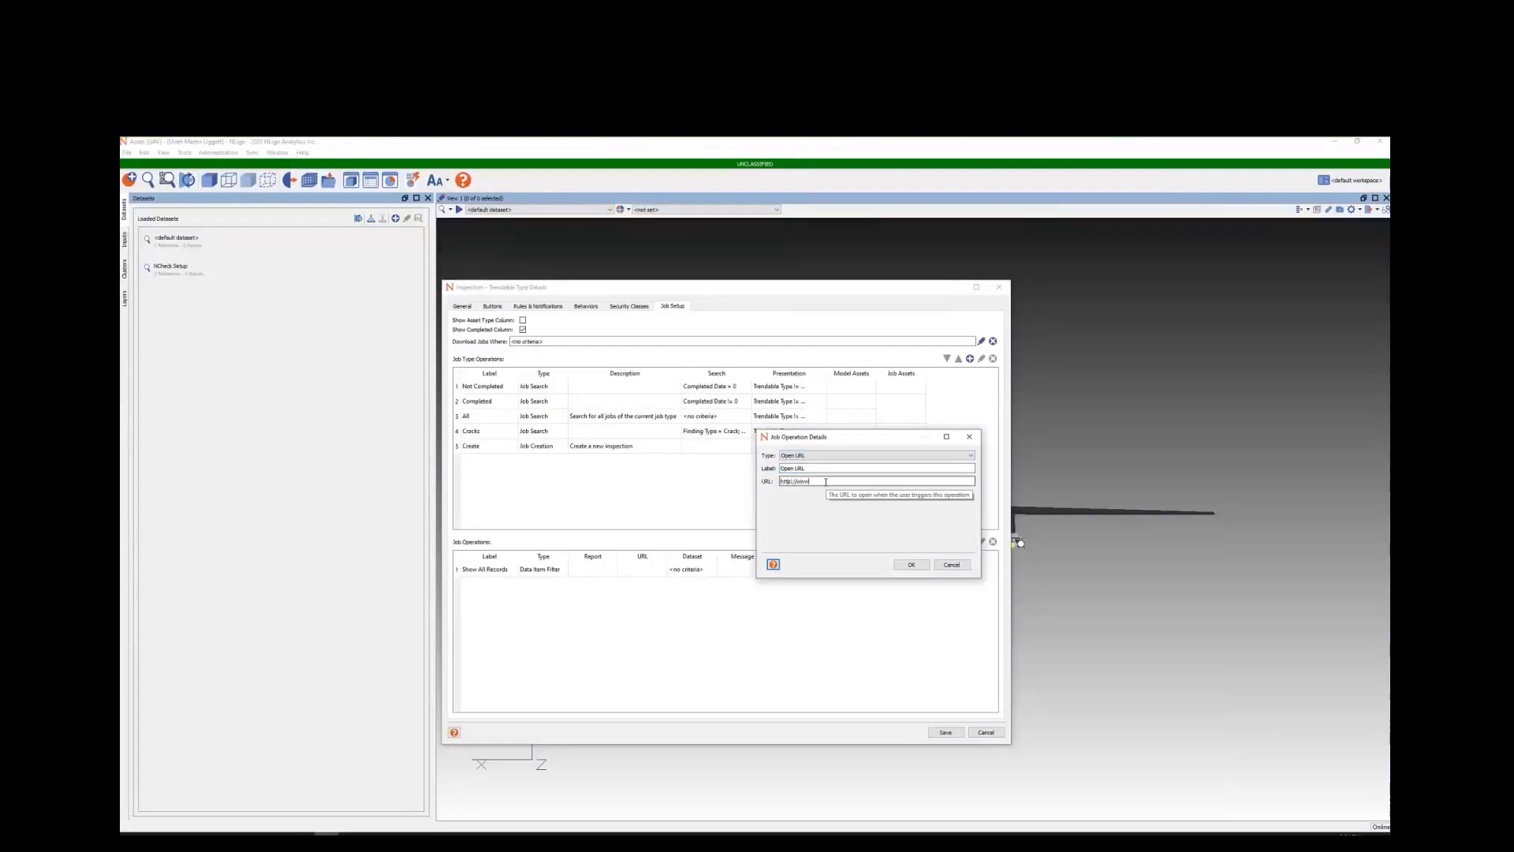
text(http://www.usa)
key(shift+Tab)
text(U)
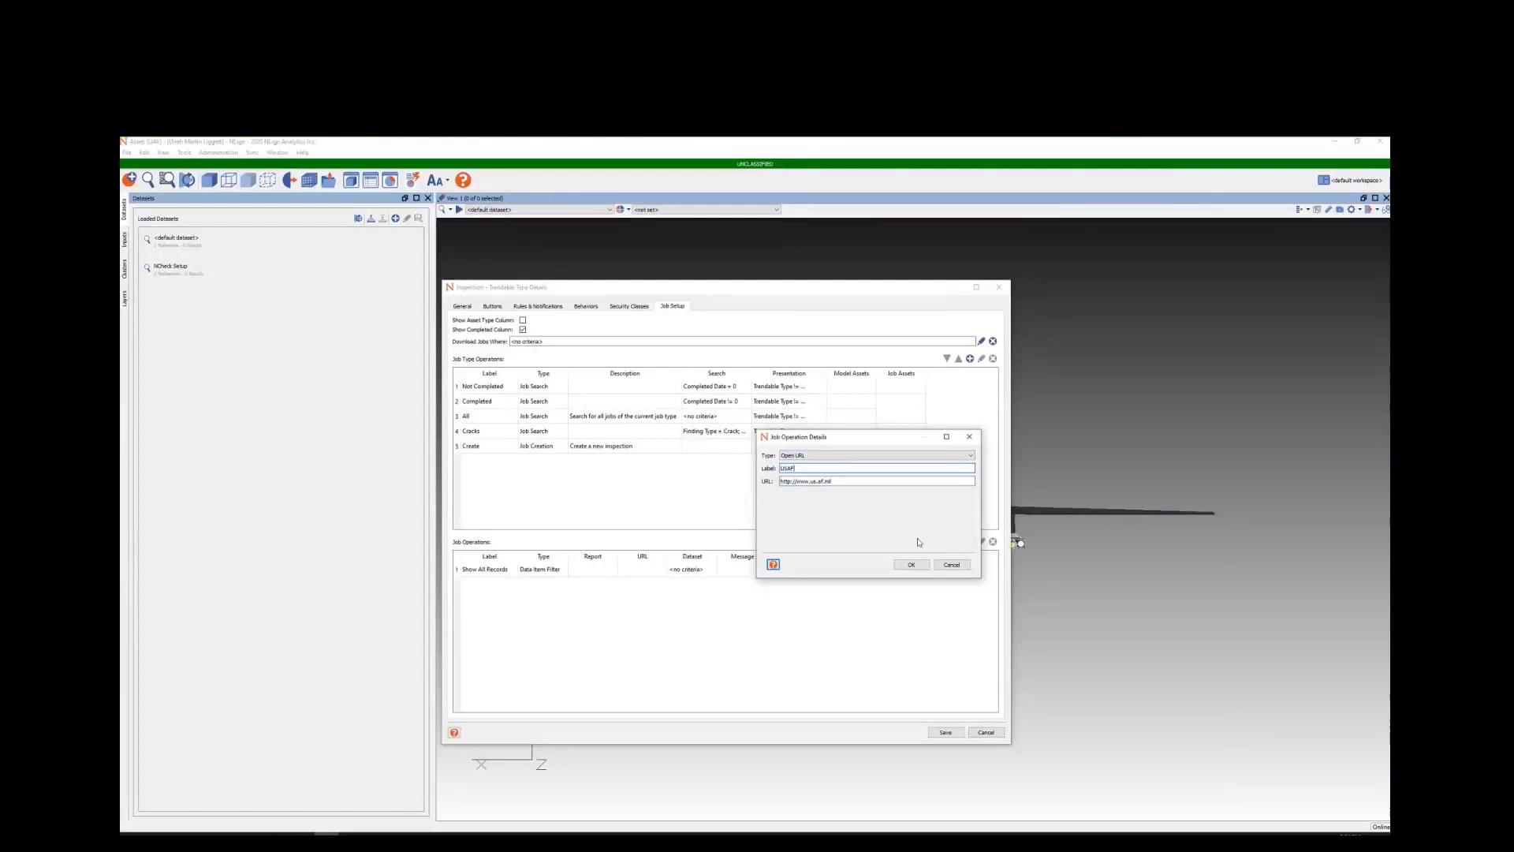
click(911, 565)
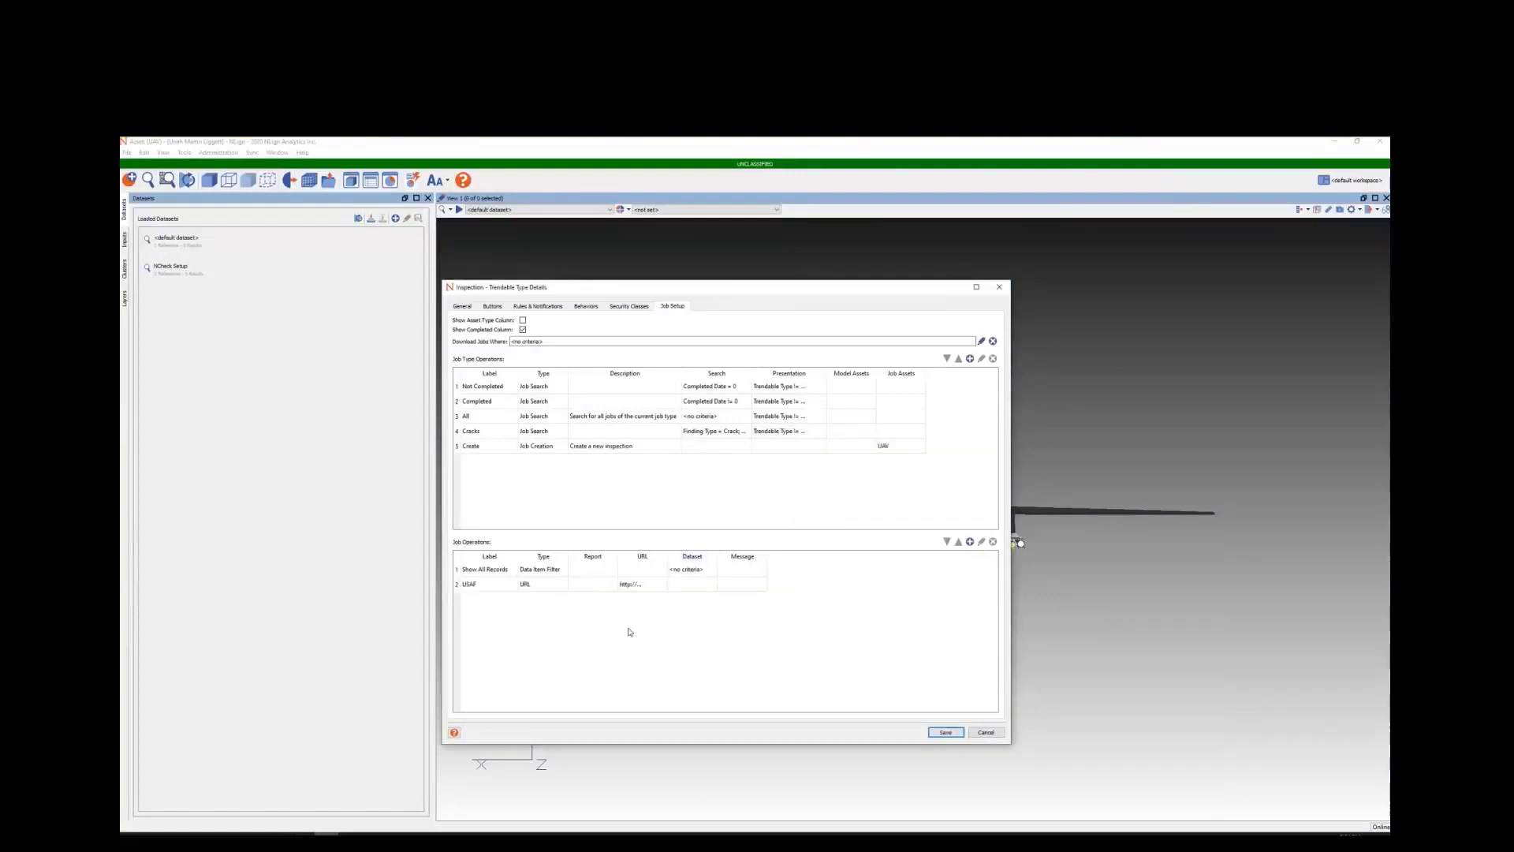
drag(669, 557, 715, 558)
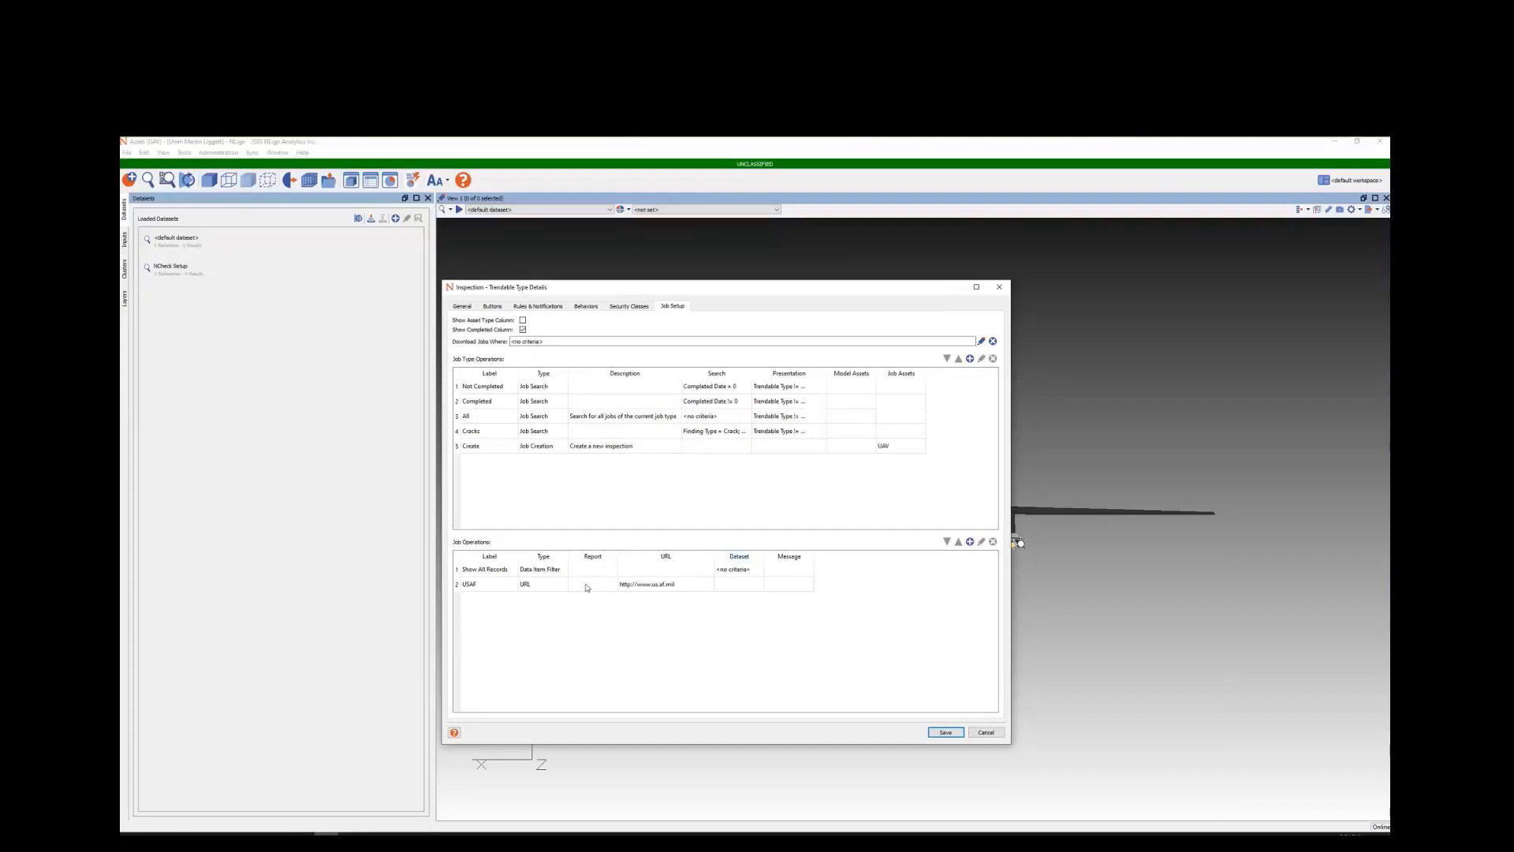
Step: Add a Mark Complete job operation to the Inspection type with its default label, message and dataset
click(971, 541)
click(818, 457)
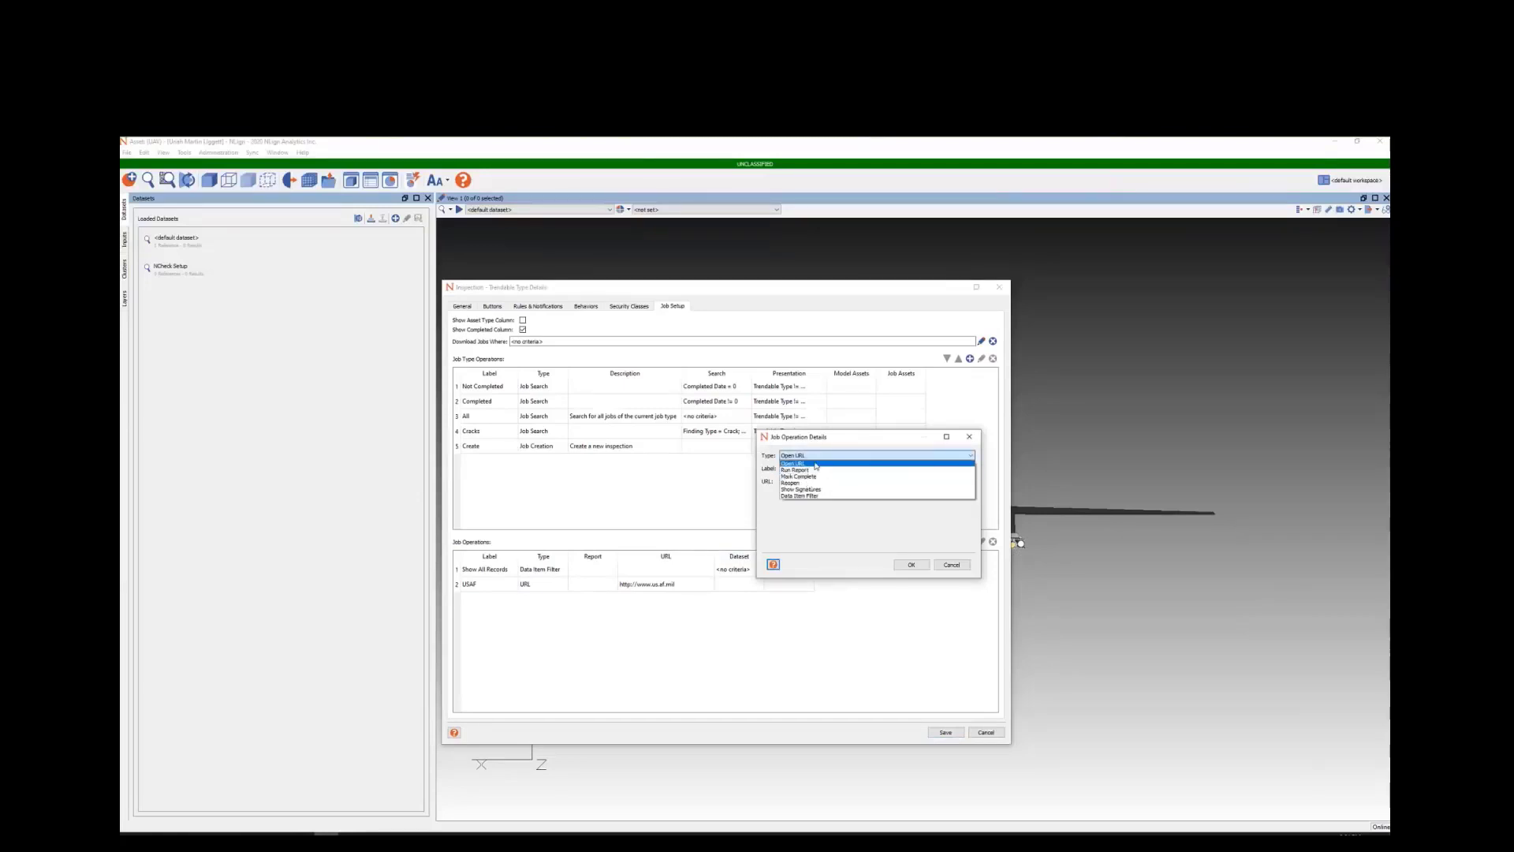
click(822, 477)
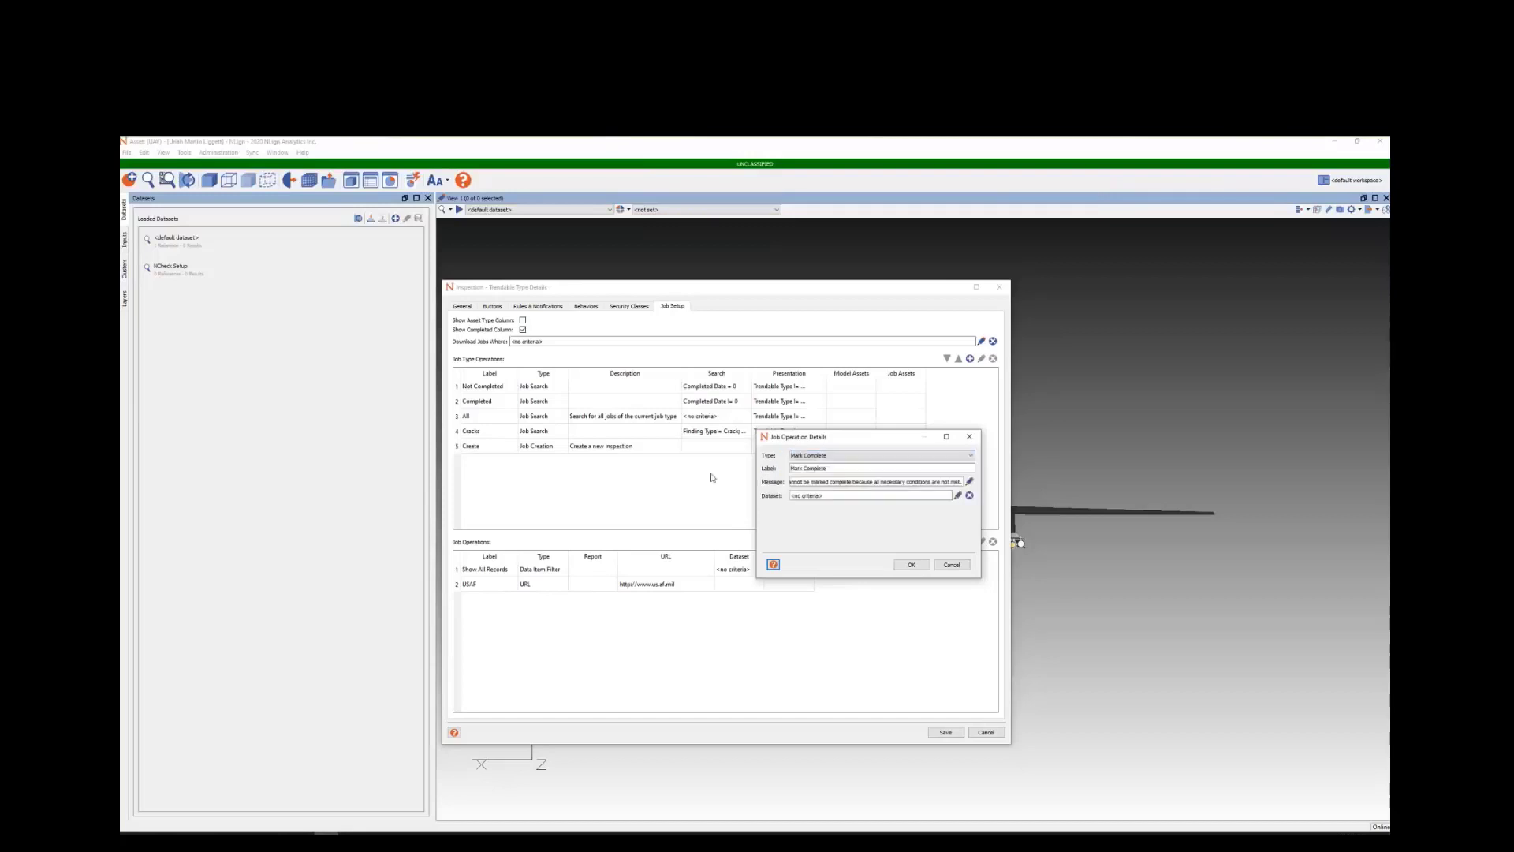
click(912, 565)
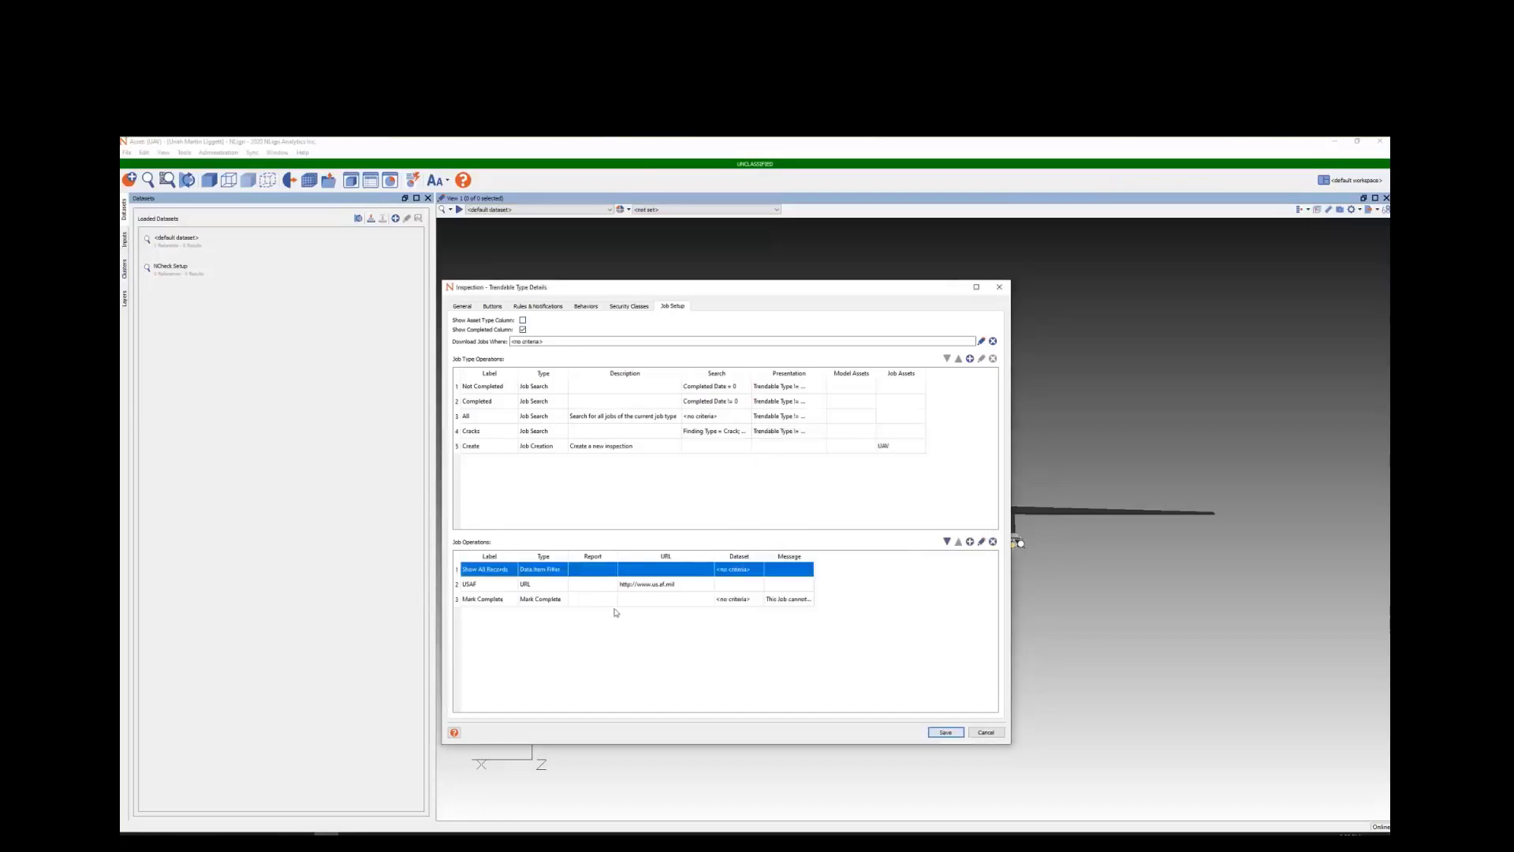
Step: Add a Reopen job operation with its default settings and widen the Message column to show the full texts
click(970, 543)
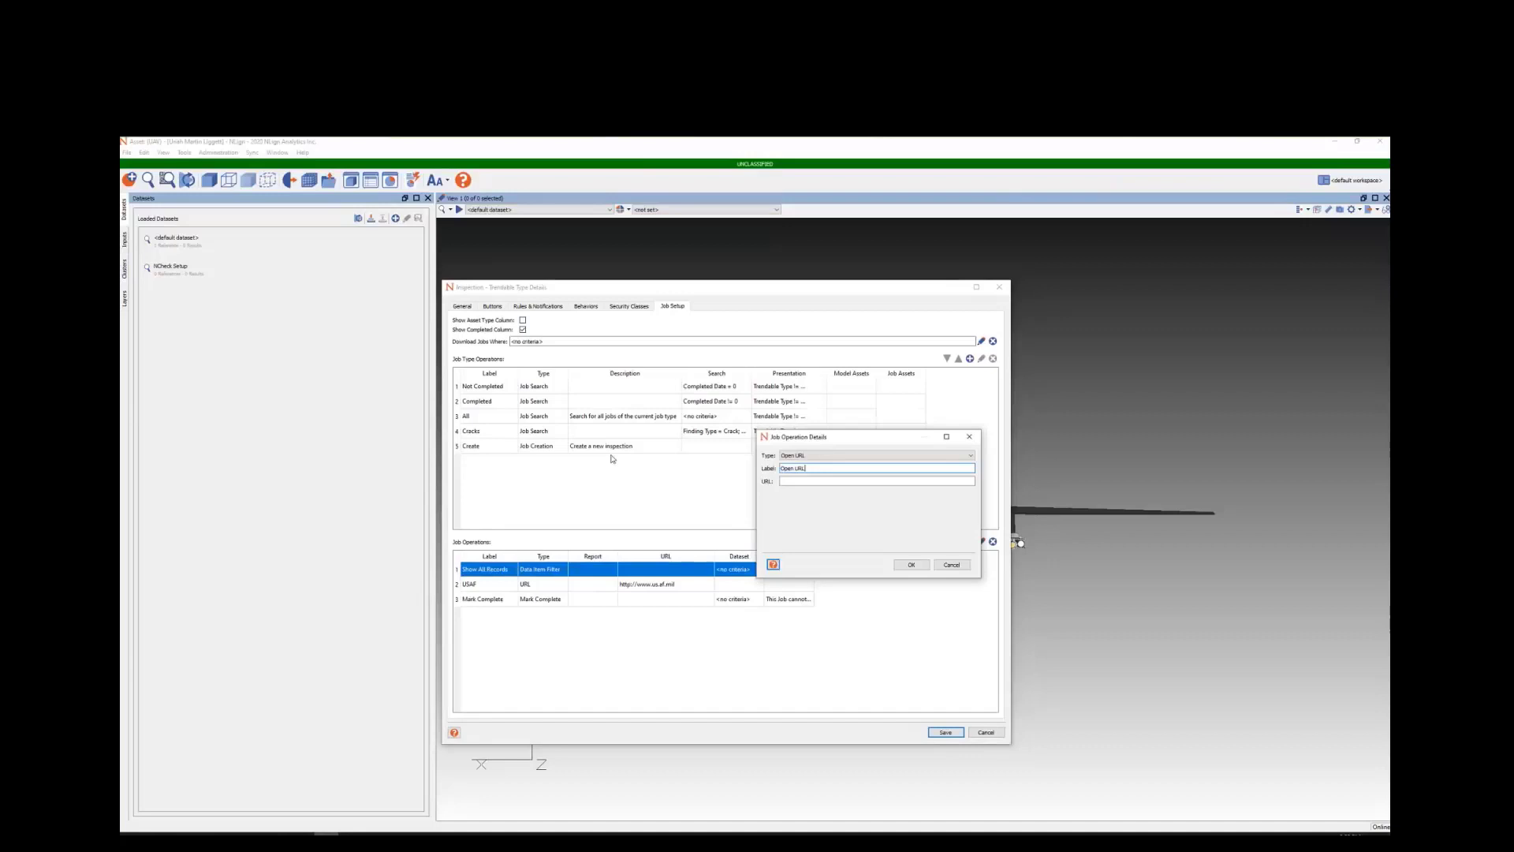
click(829, 455)
click(828, 488)
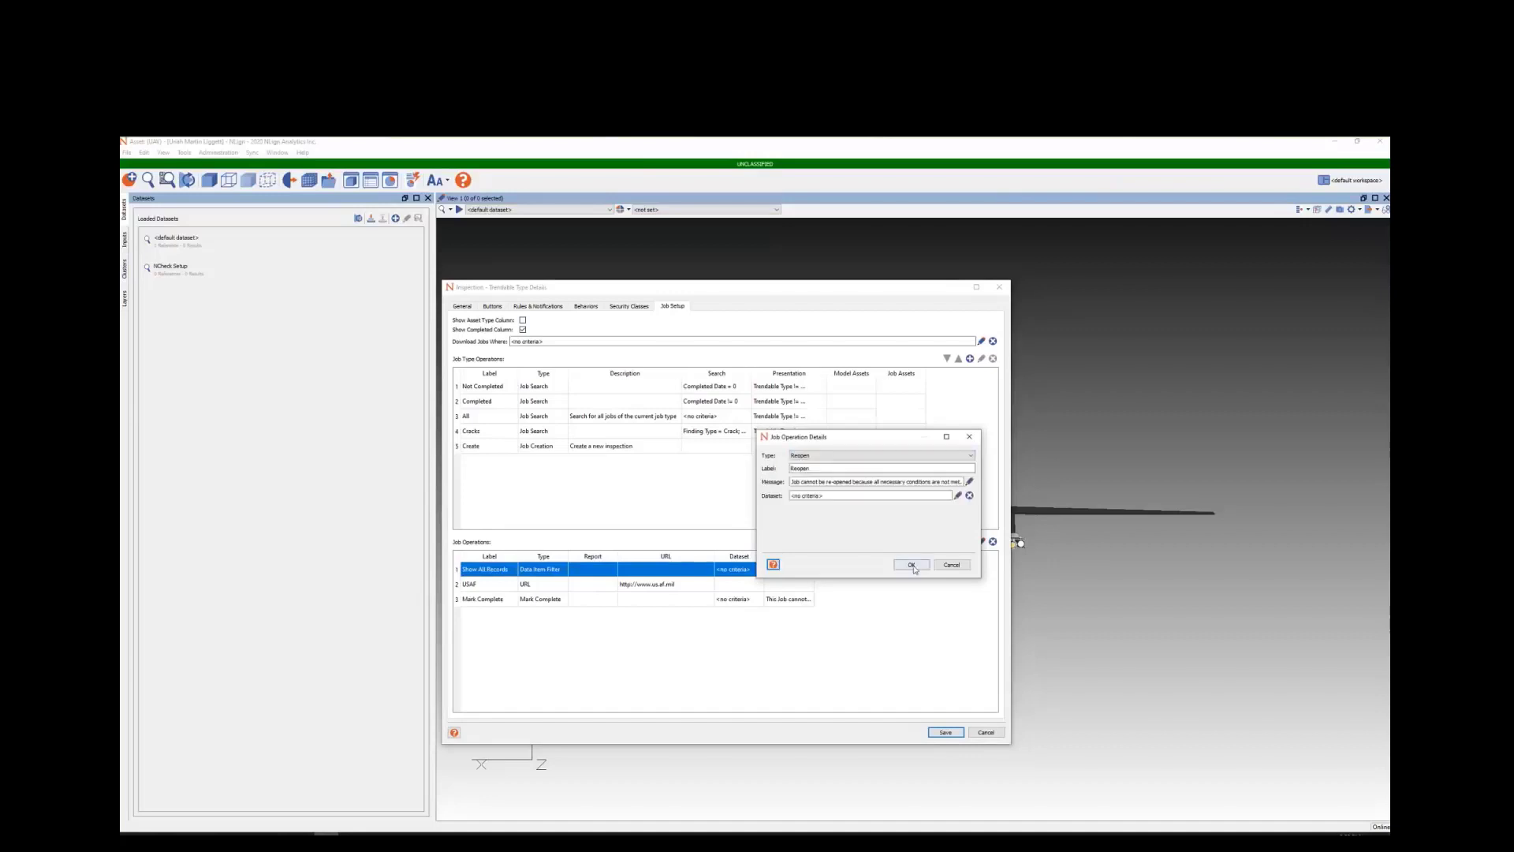
click(911, 566)
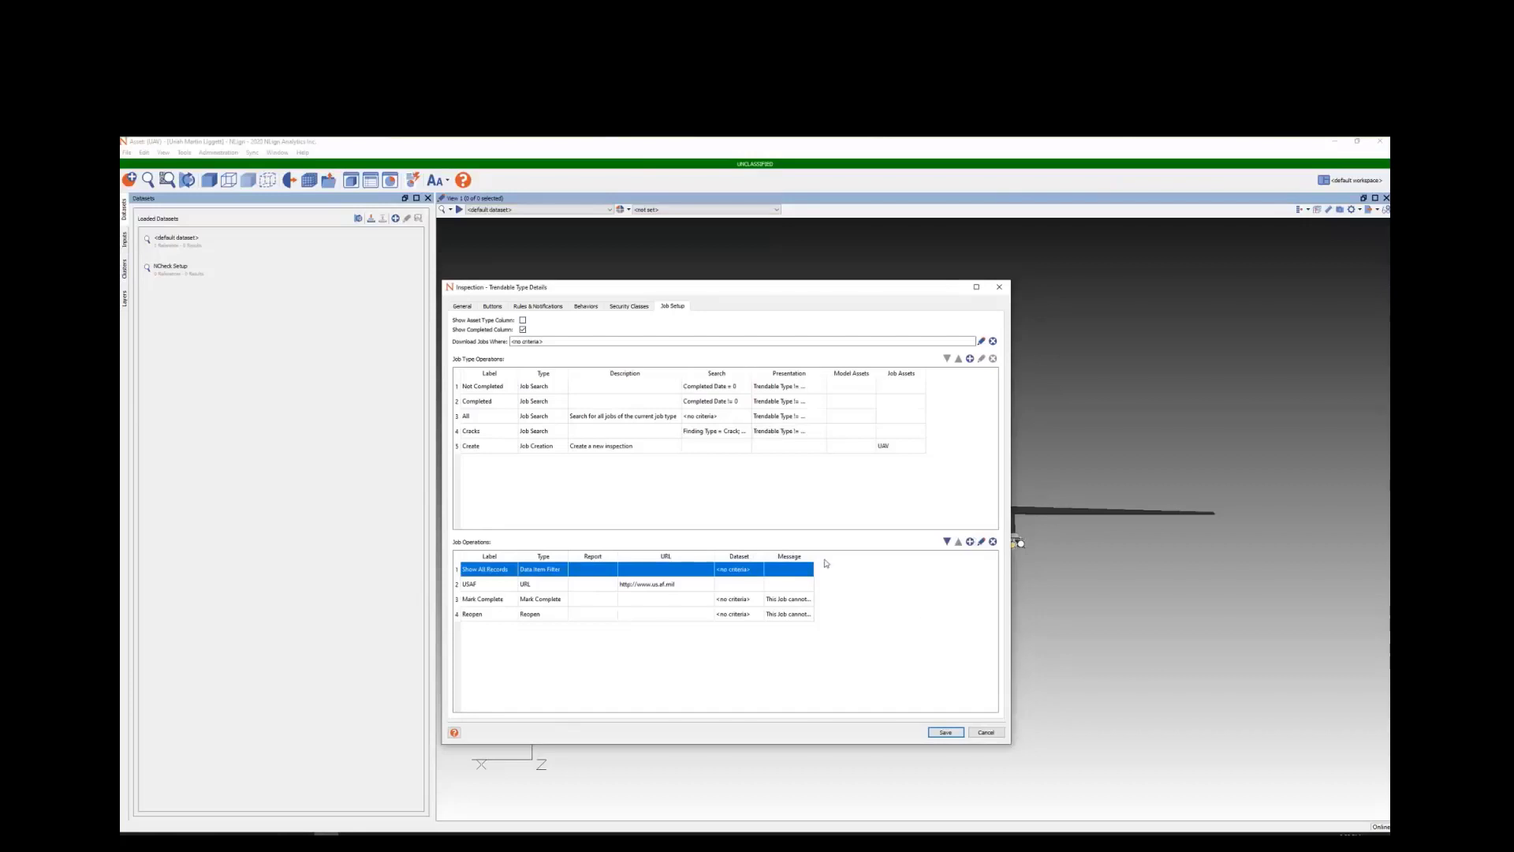
drag(814, 562, 986, 569)
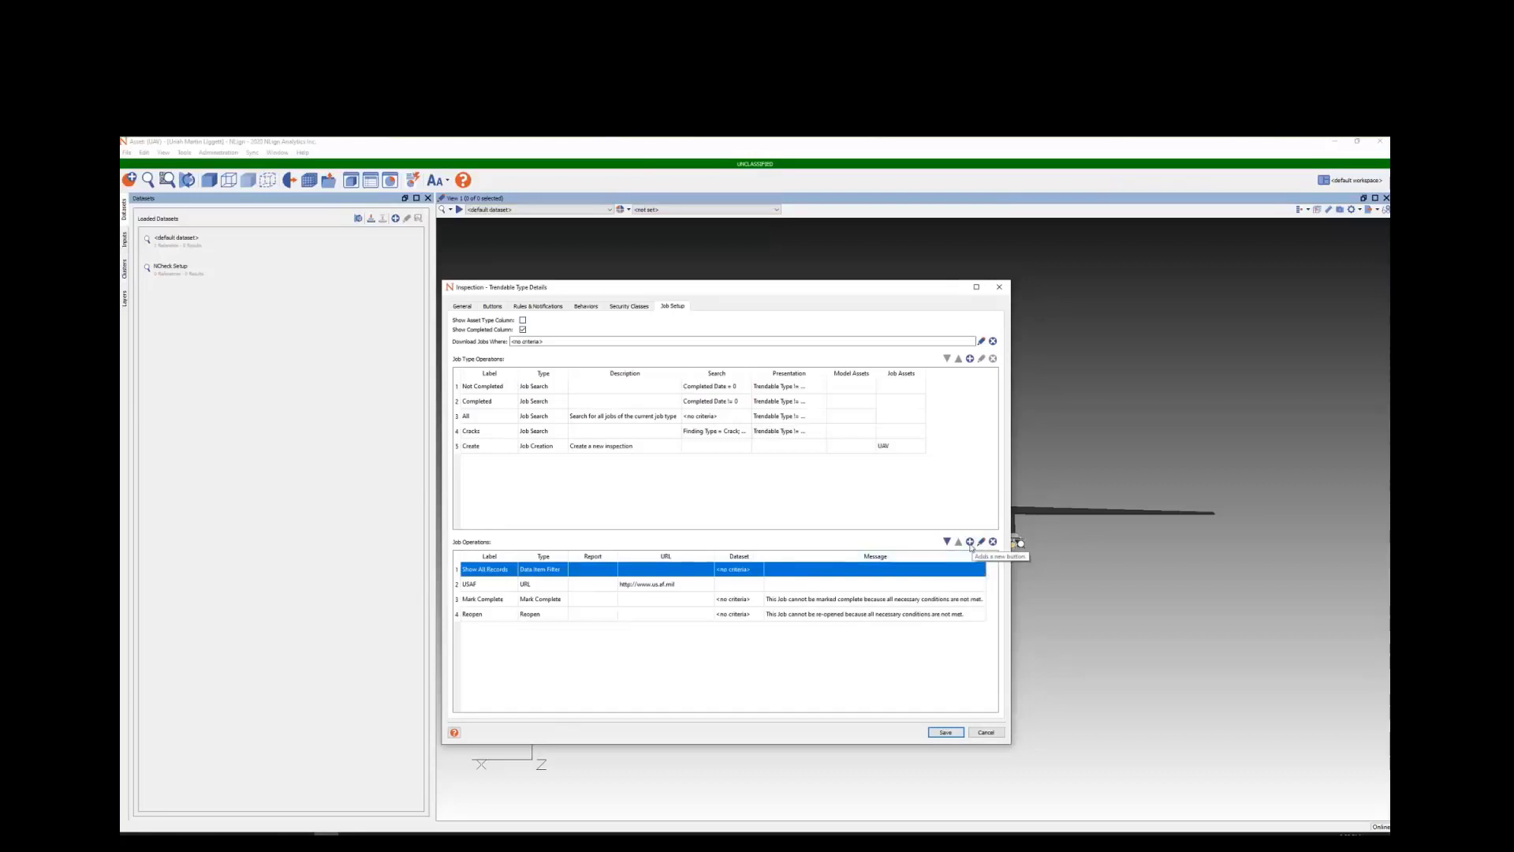
Step: Add a Show Signatures job operation with its default label and widen the Type column in the job operations table
click(970, 542)
click(970, 542)
click(833, 457)
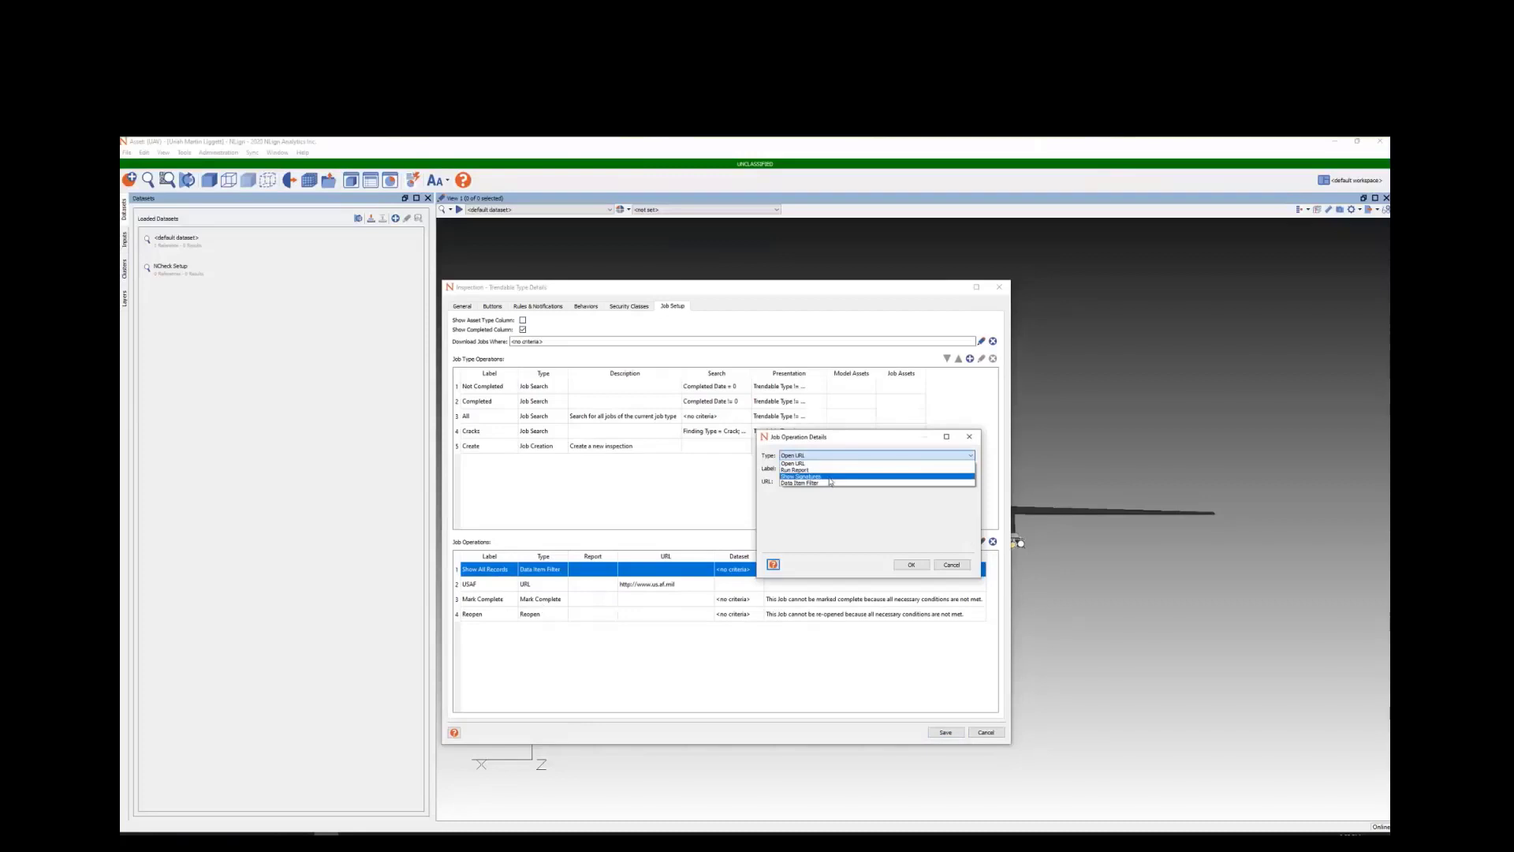
click(829, 478)
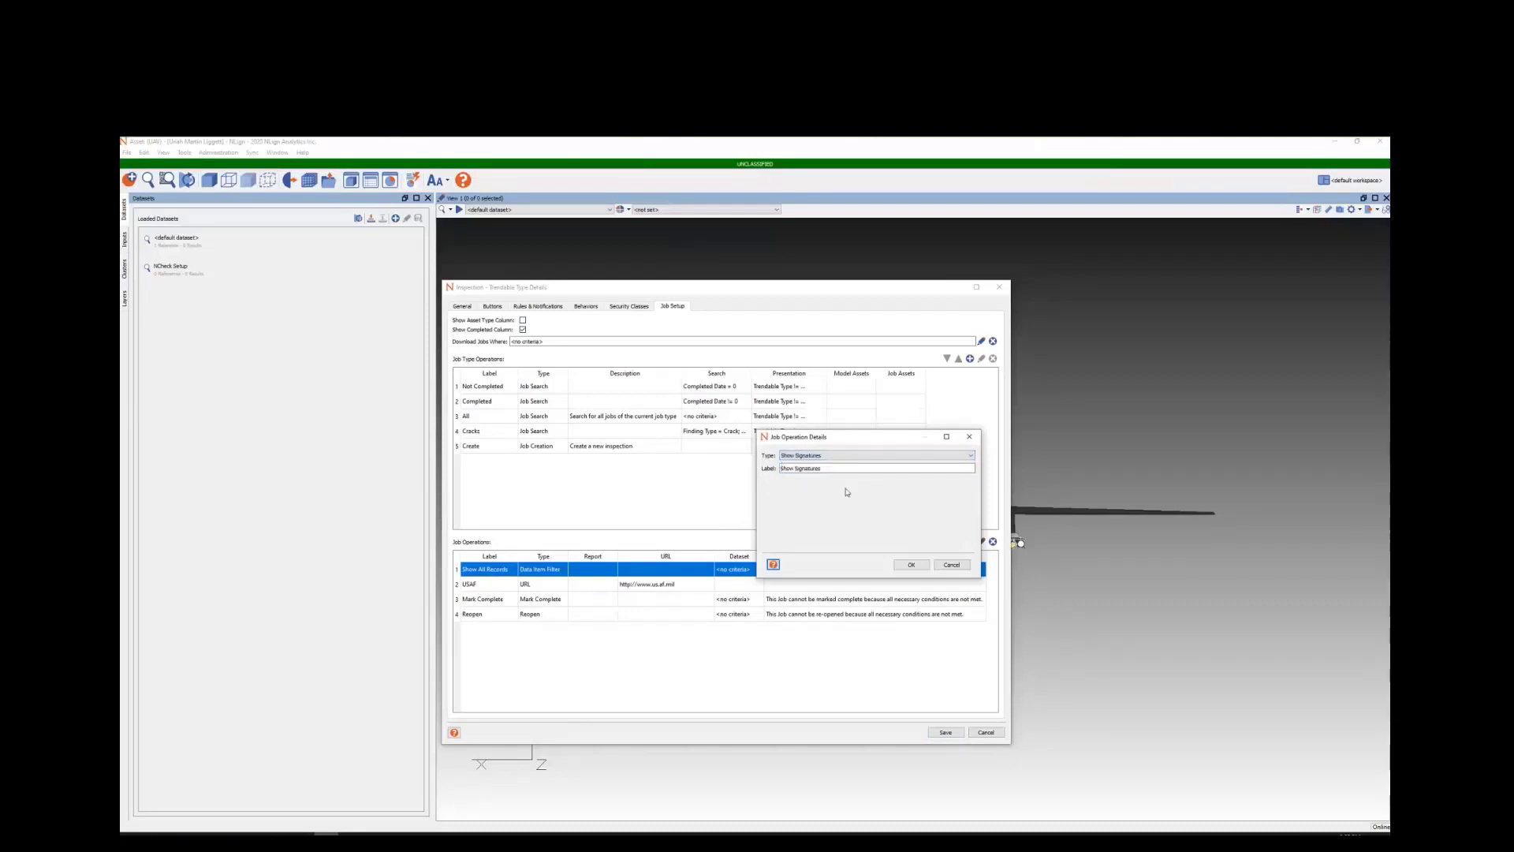
click(858, 467)
click(912, 566)
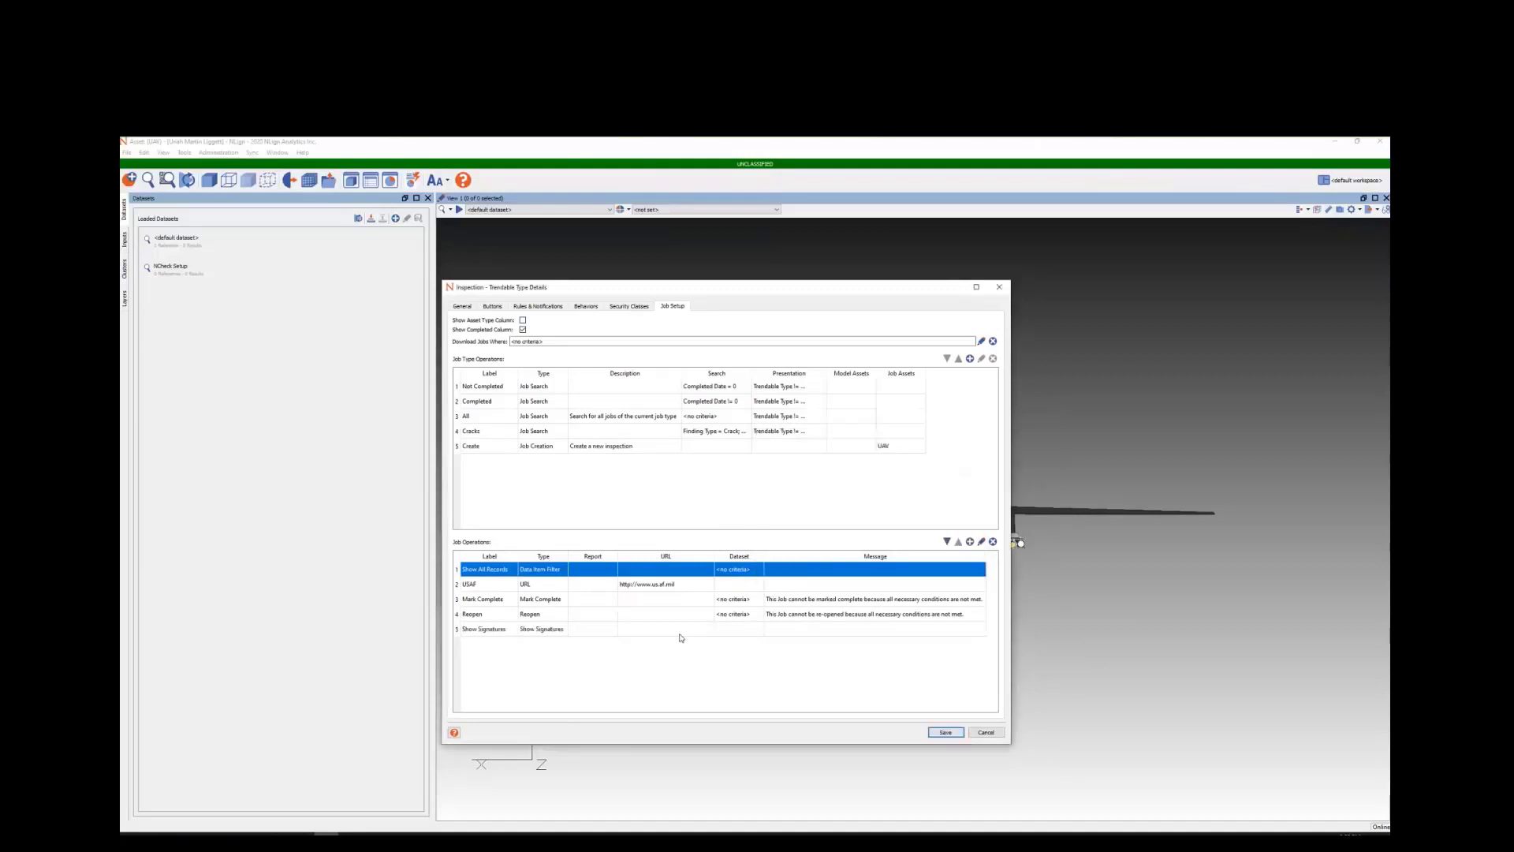
drag(568, 557, 582, 559)
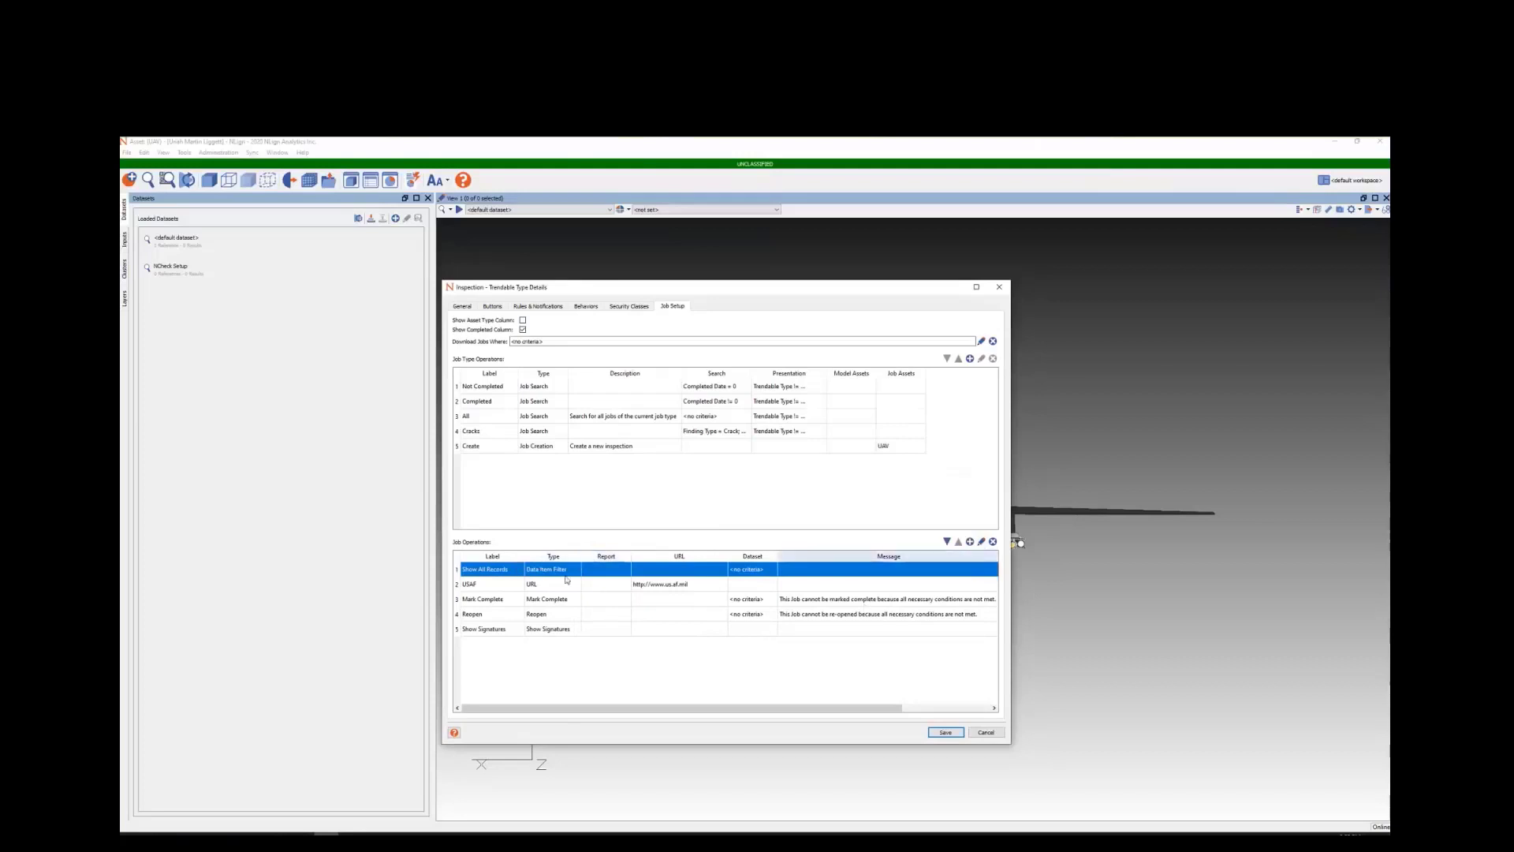
Step: Start a new Data Item Filter job operation for Inspection and label it "Cracks"
click(970, 542)
click(821, 456)
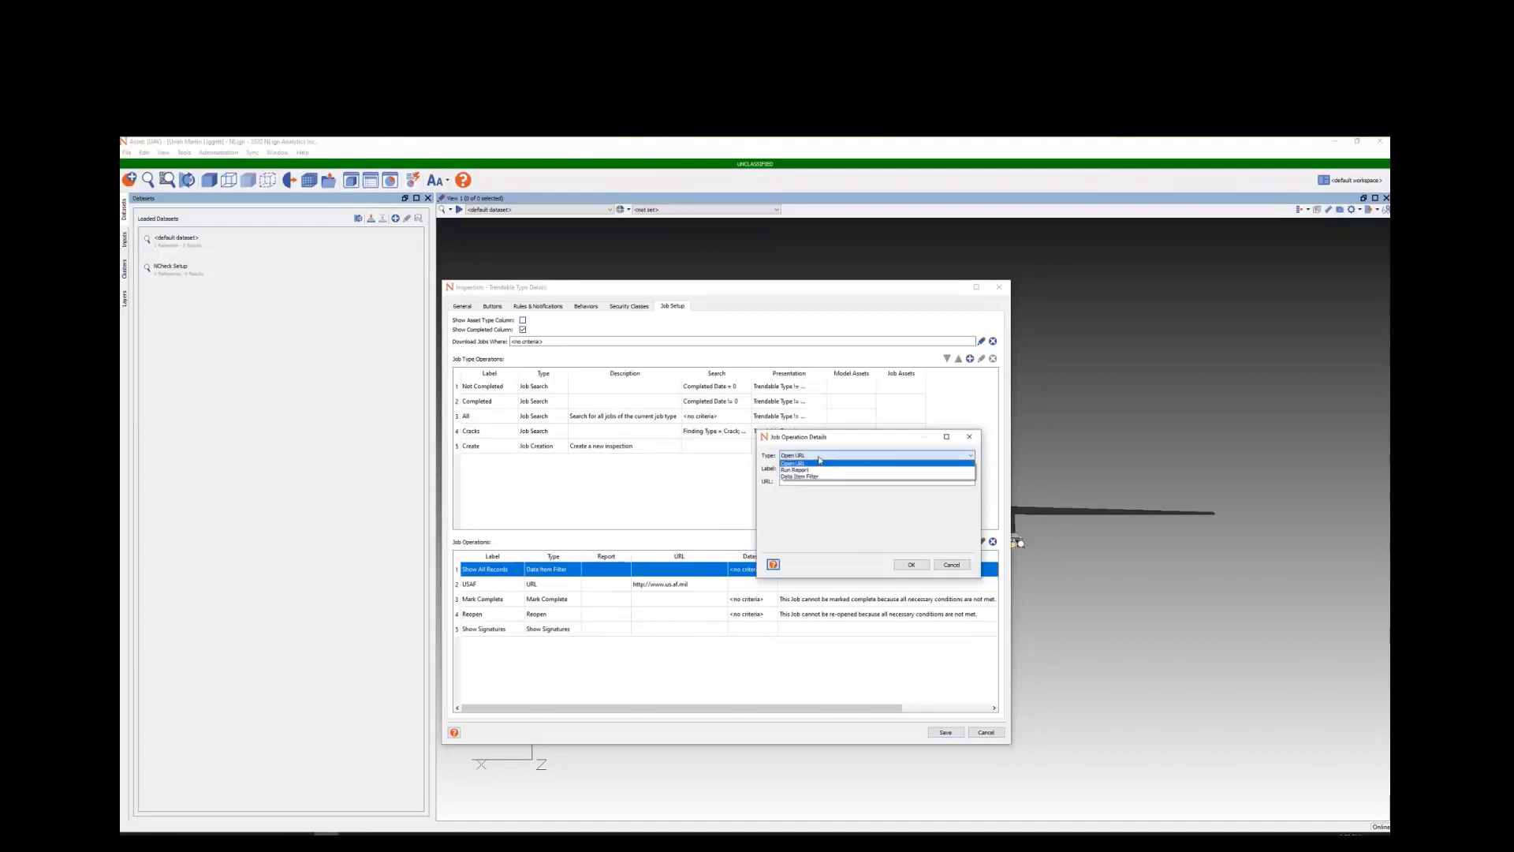
click(820, 456)
click(821, 456)
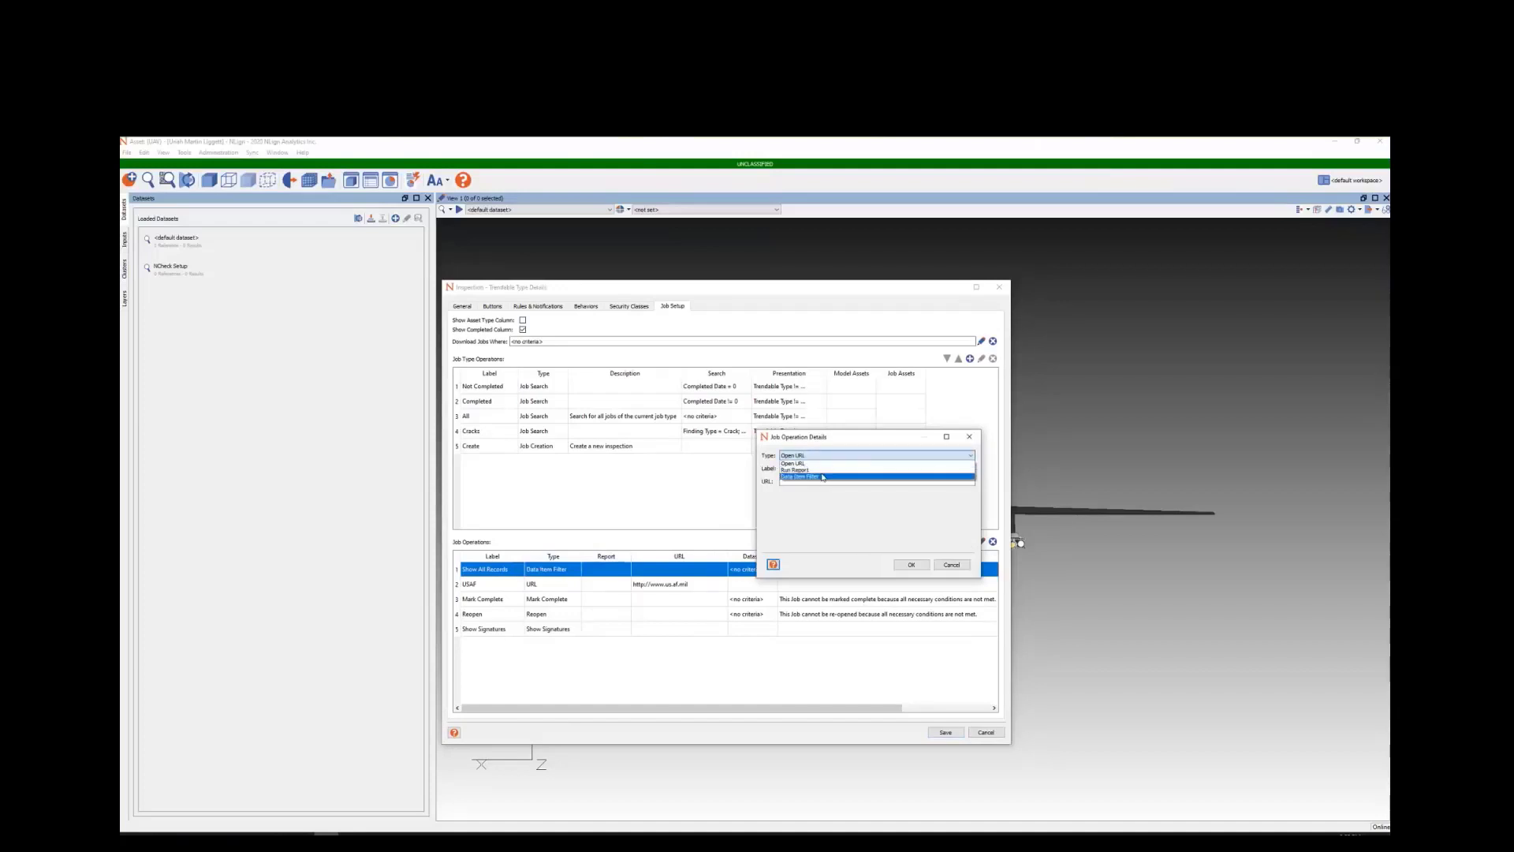
click(825, 476)
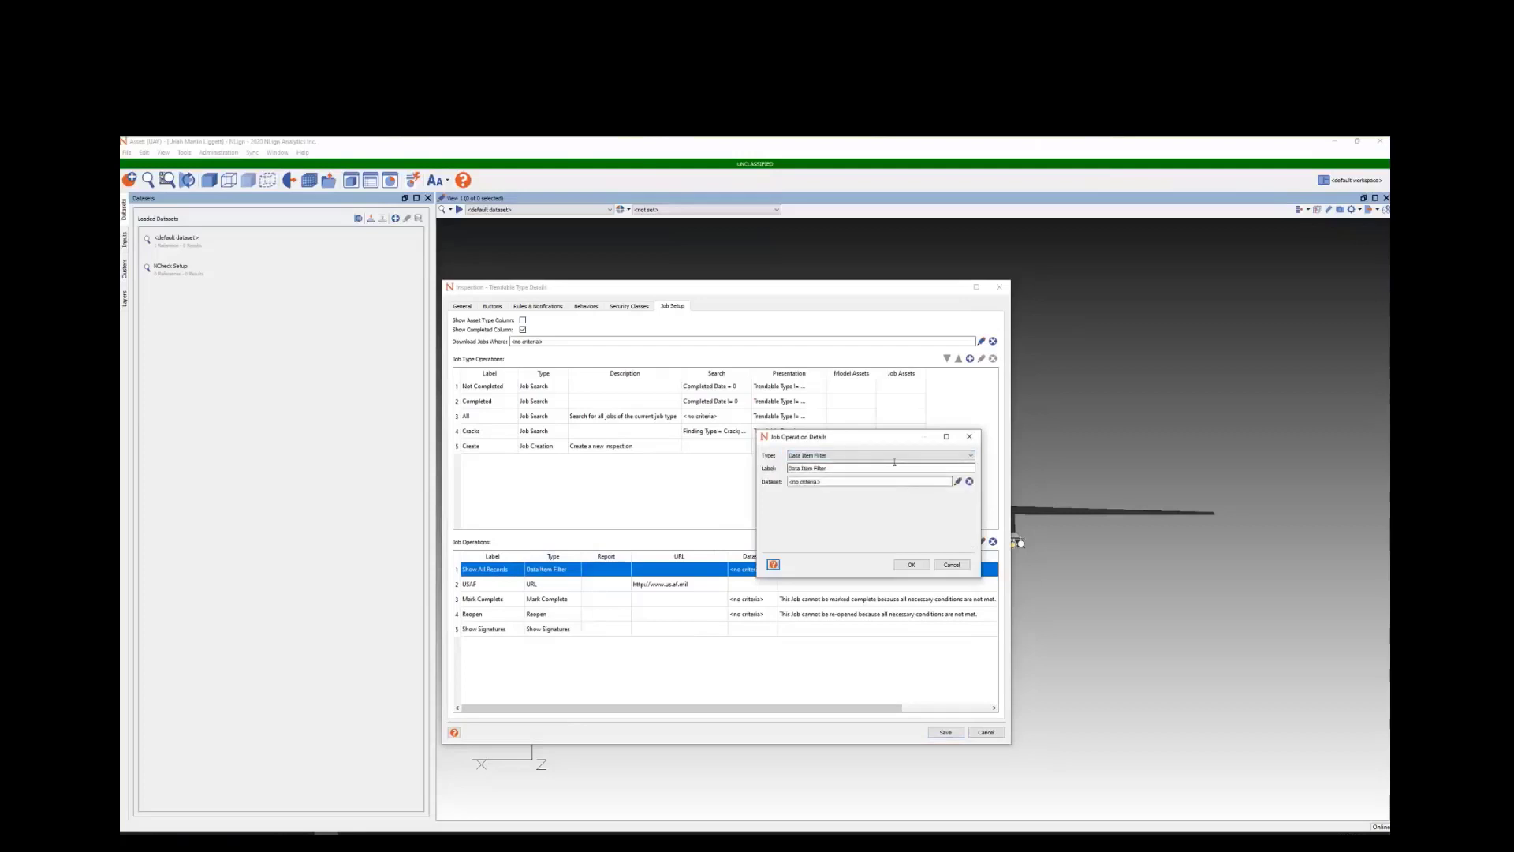
key(Tab)
text(Cracks)
Step: Set the Cracks filter's dataset to Inspection Data records with Finding Type = Crack, and add the operation to the list
click(957, 481)
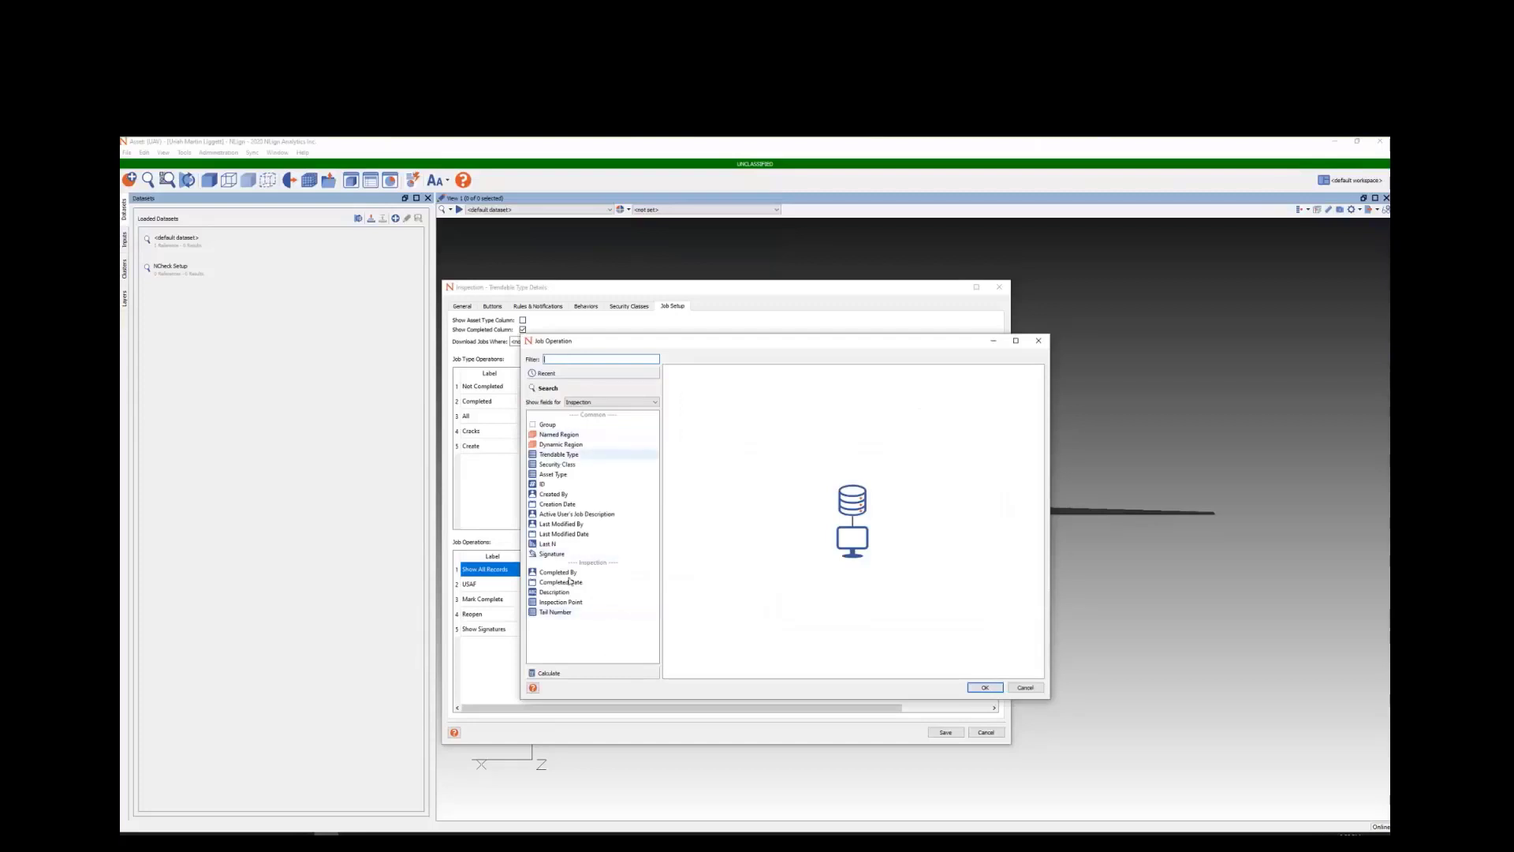
click(587, 403)
click(619, 467)
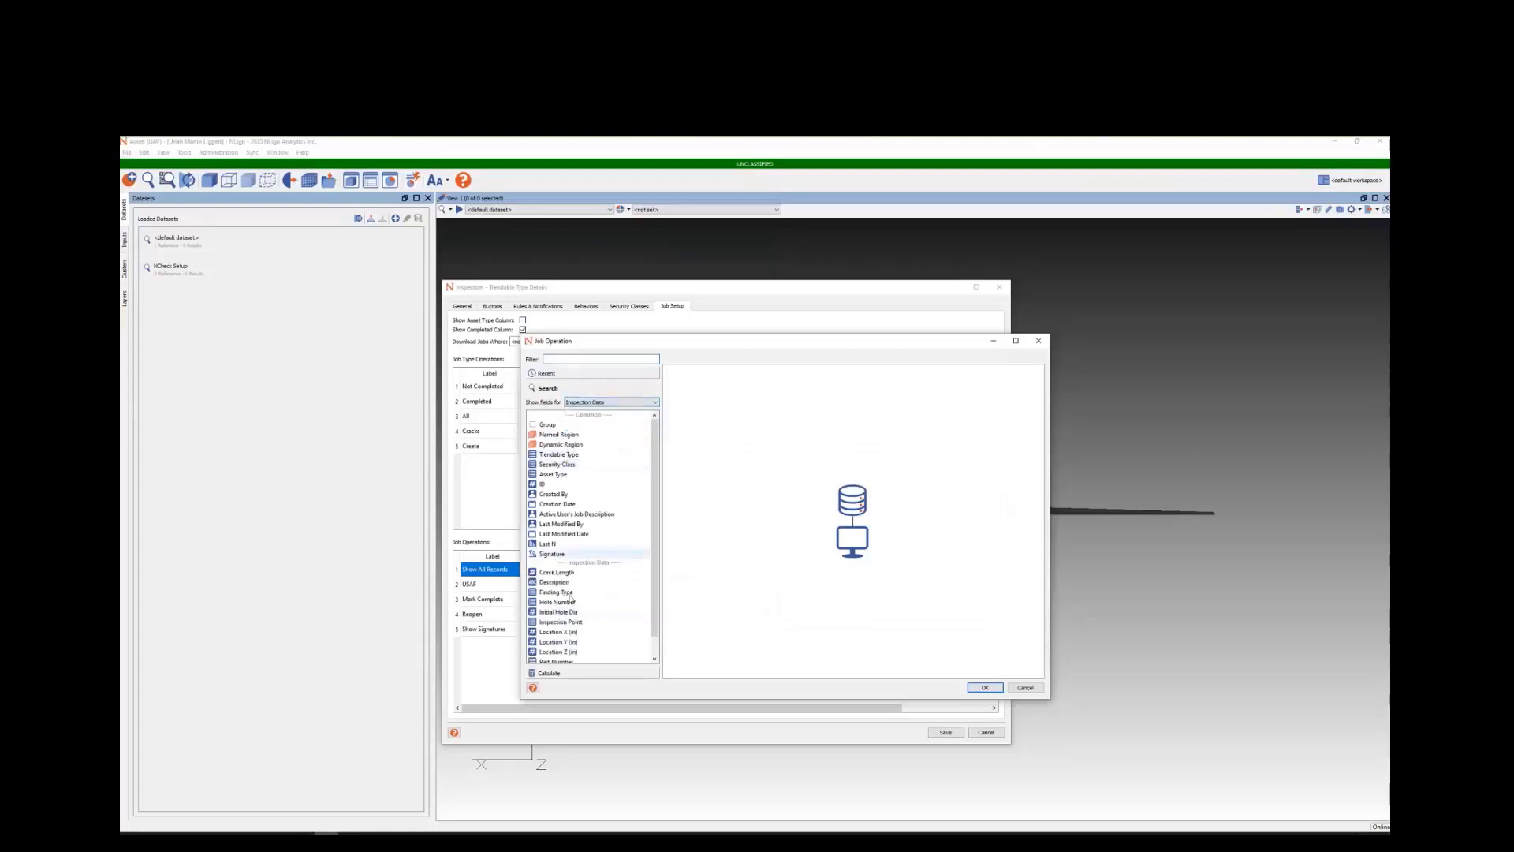
drag(814, 528, 809, 515)
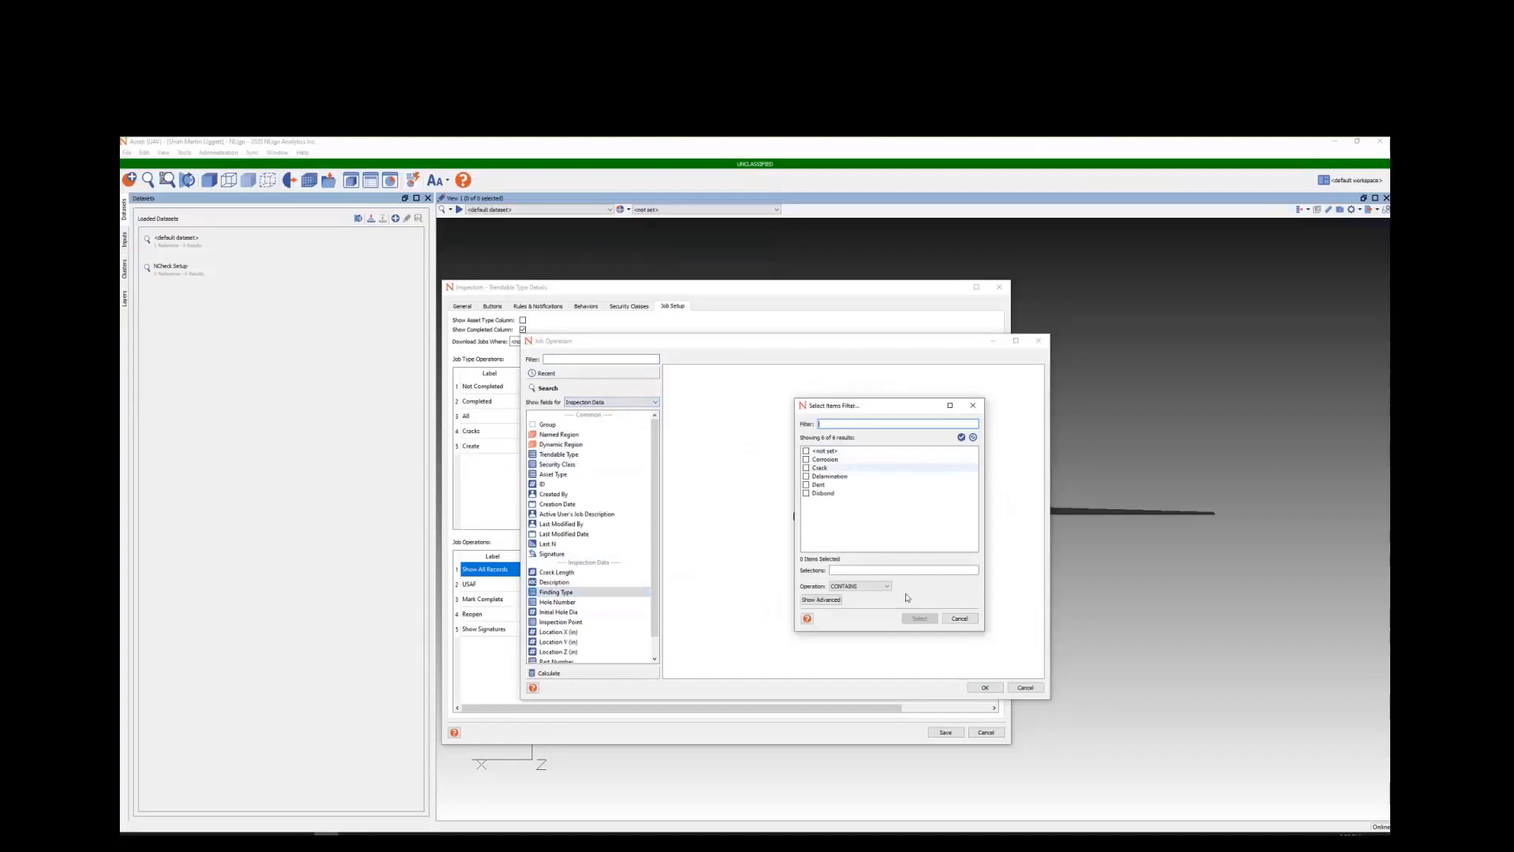
click(806, 468)
click(920, 618)
click(985, 687)
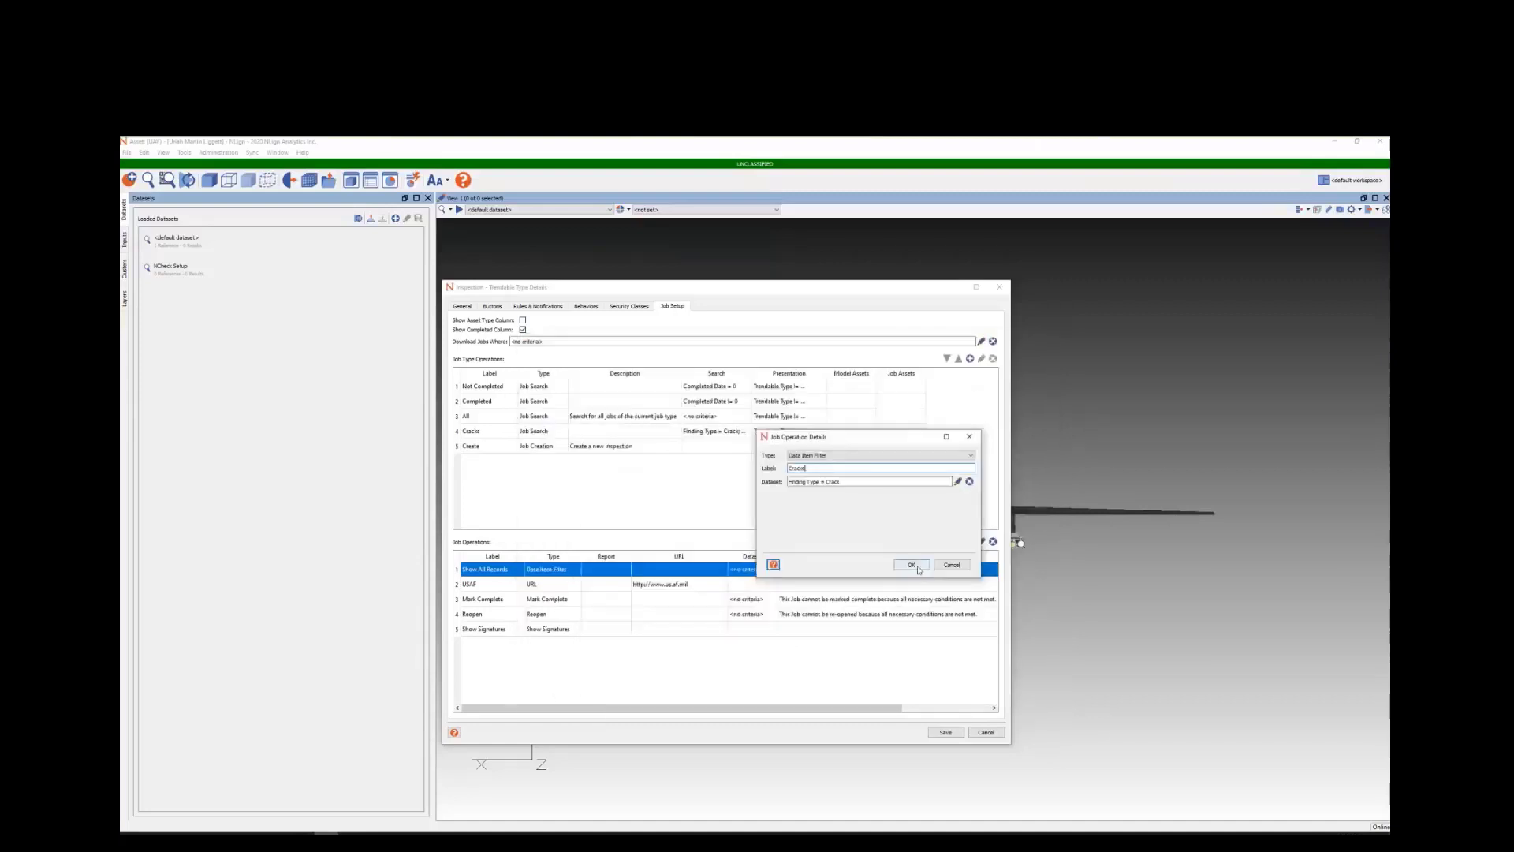
click(911, 562)
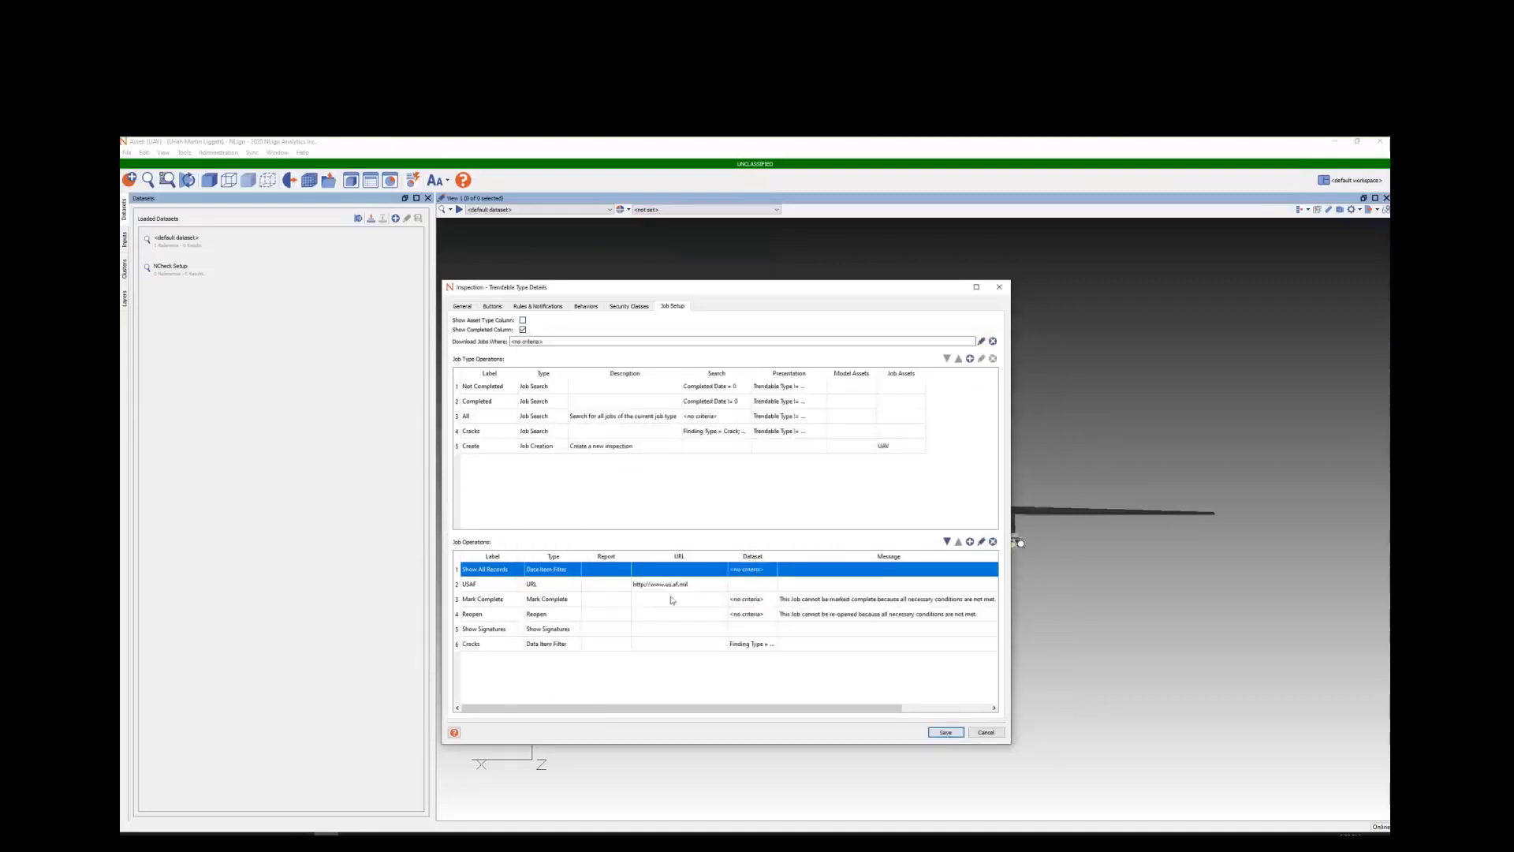
Step: Save the Inspection job setup, and switch to NCheck to refresh its inspections with the new configuration
key(Return)
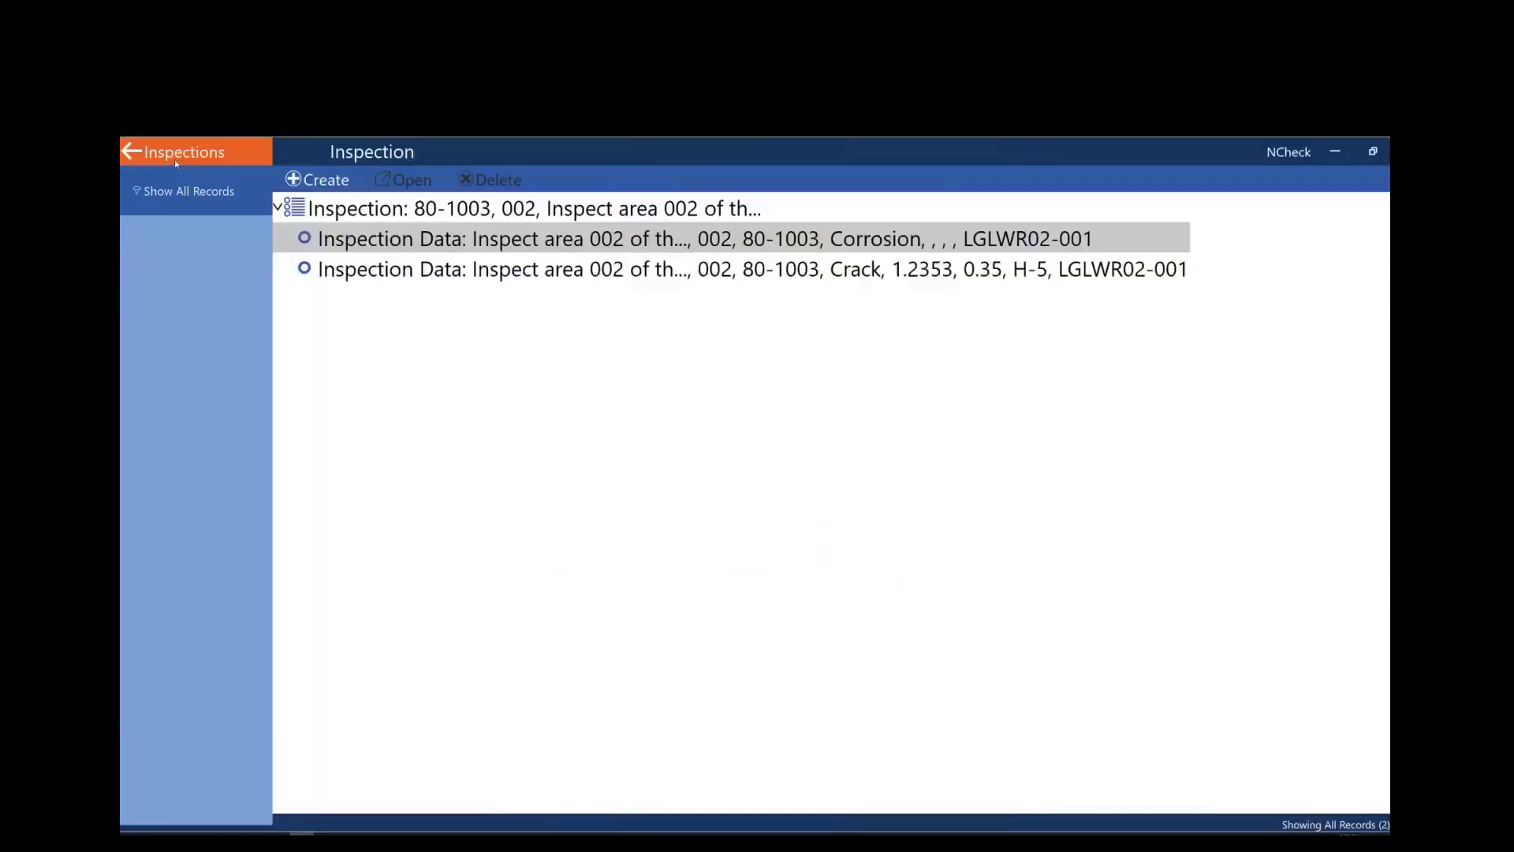
click(173, 159)
click(137, 150)
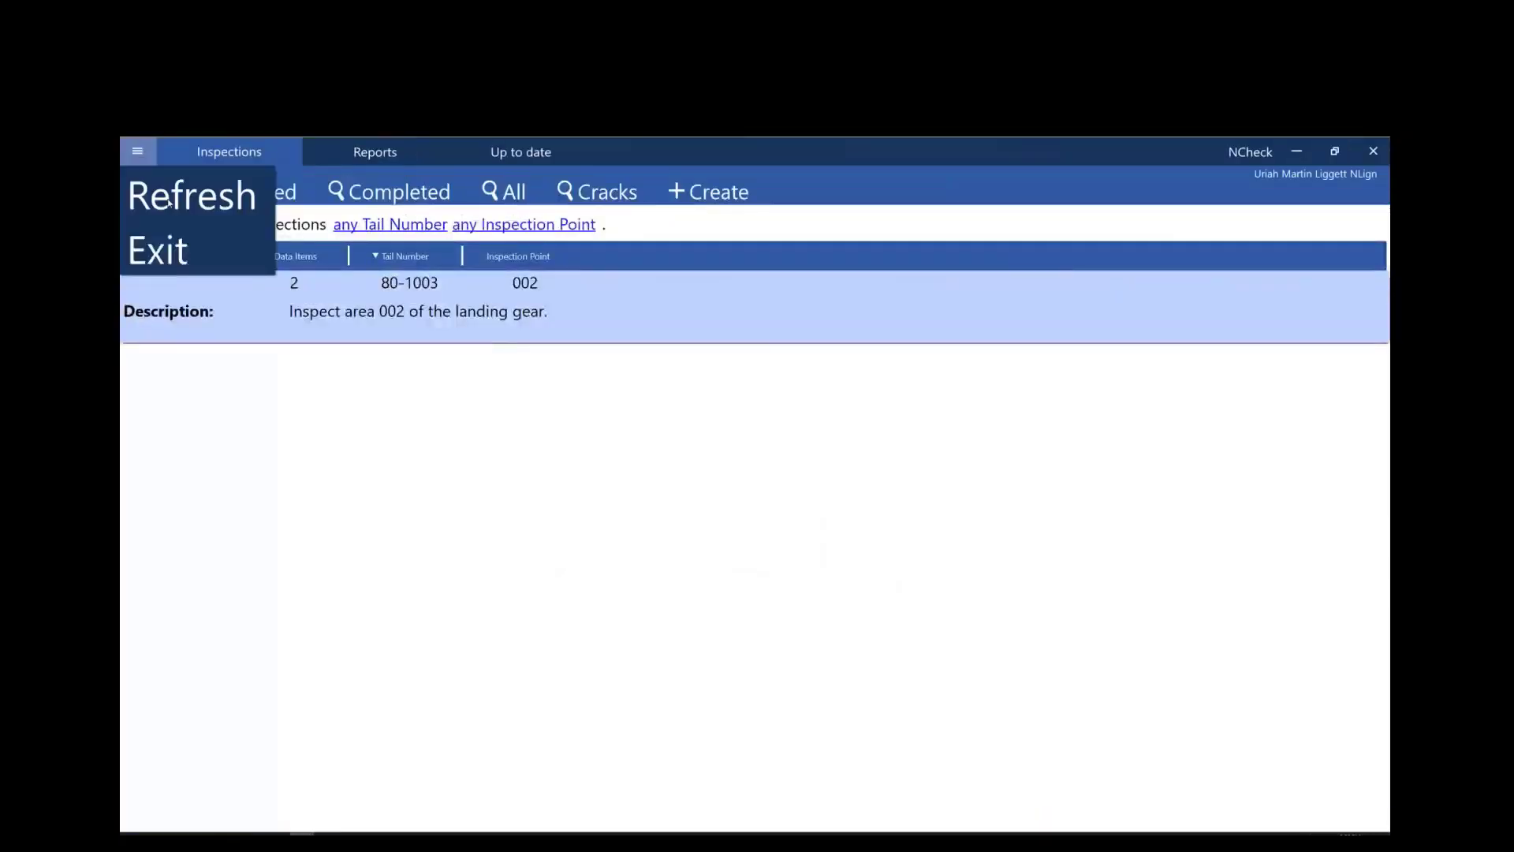
click(169, 203)
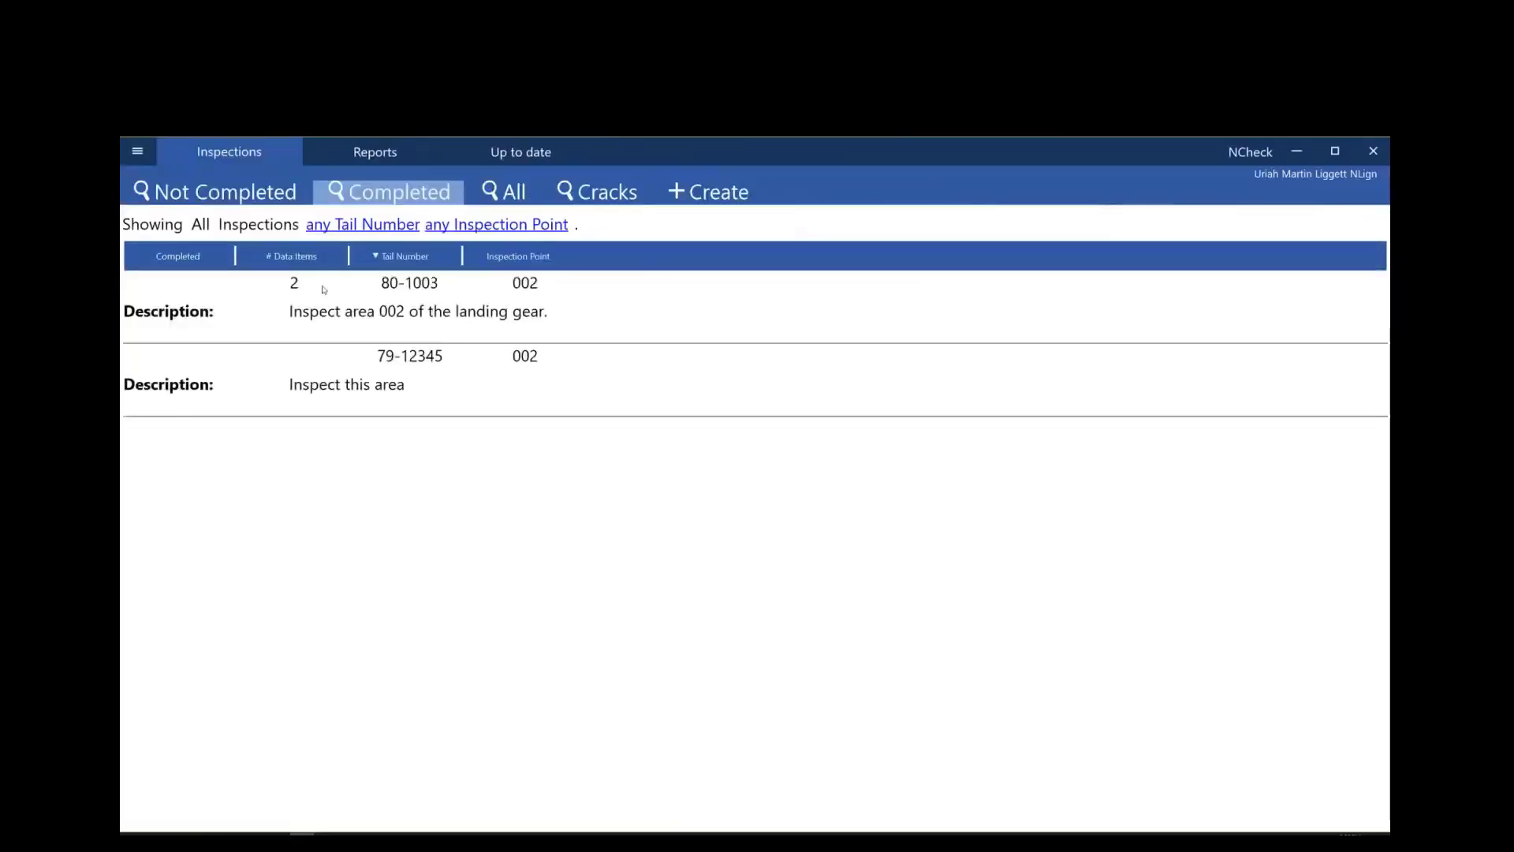
Step: Open the 80-1003 inspection and test its USAF link, closing the browser window it launches
double_click(323, 290)
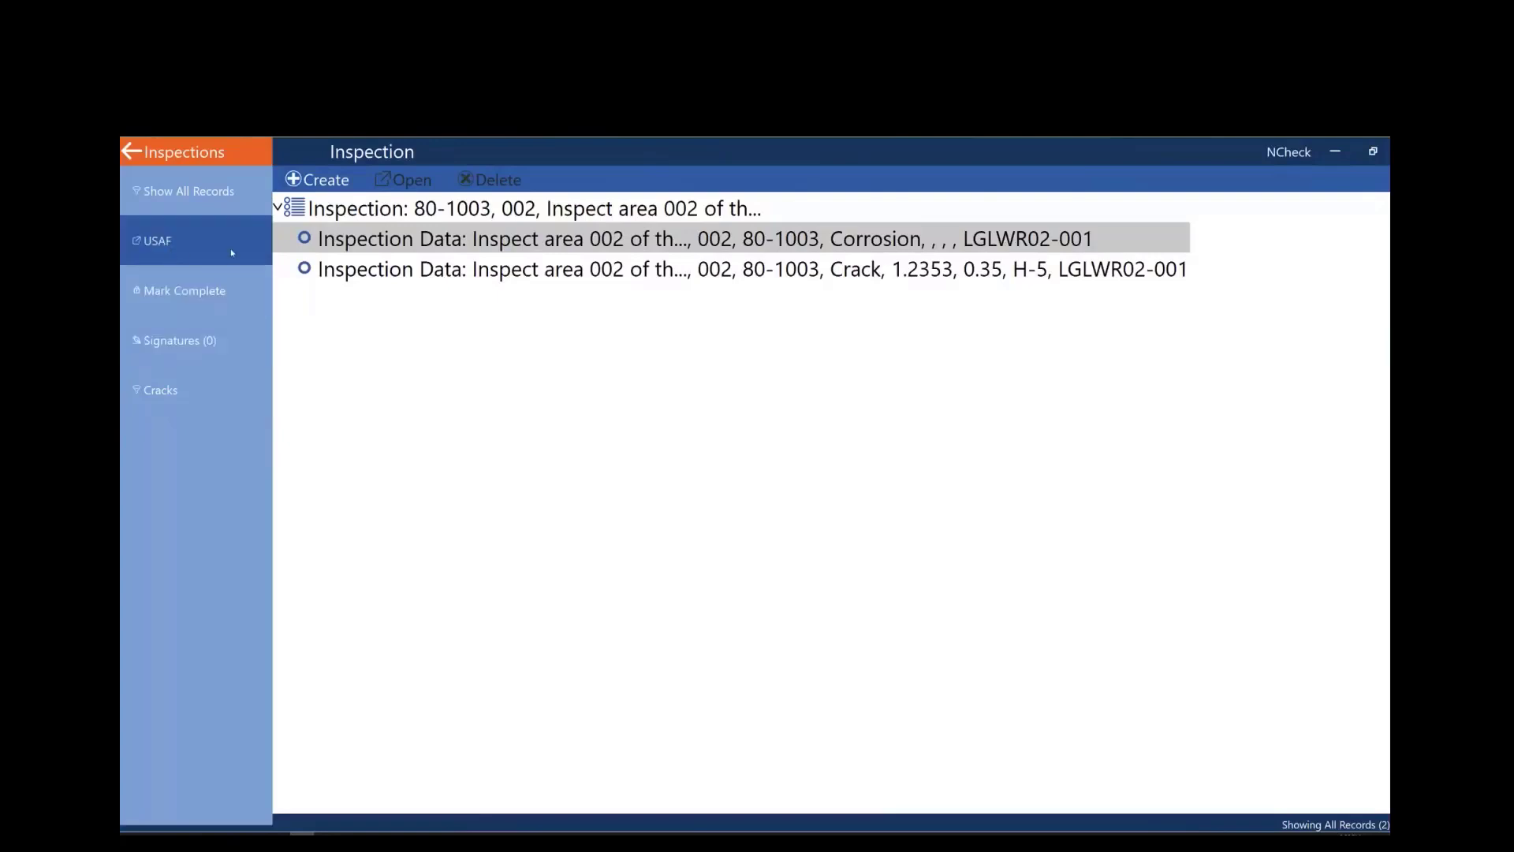
click(158, 245)
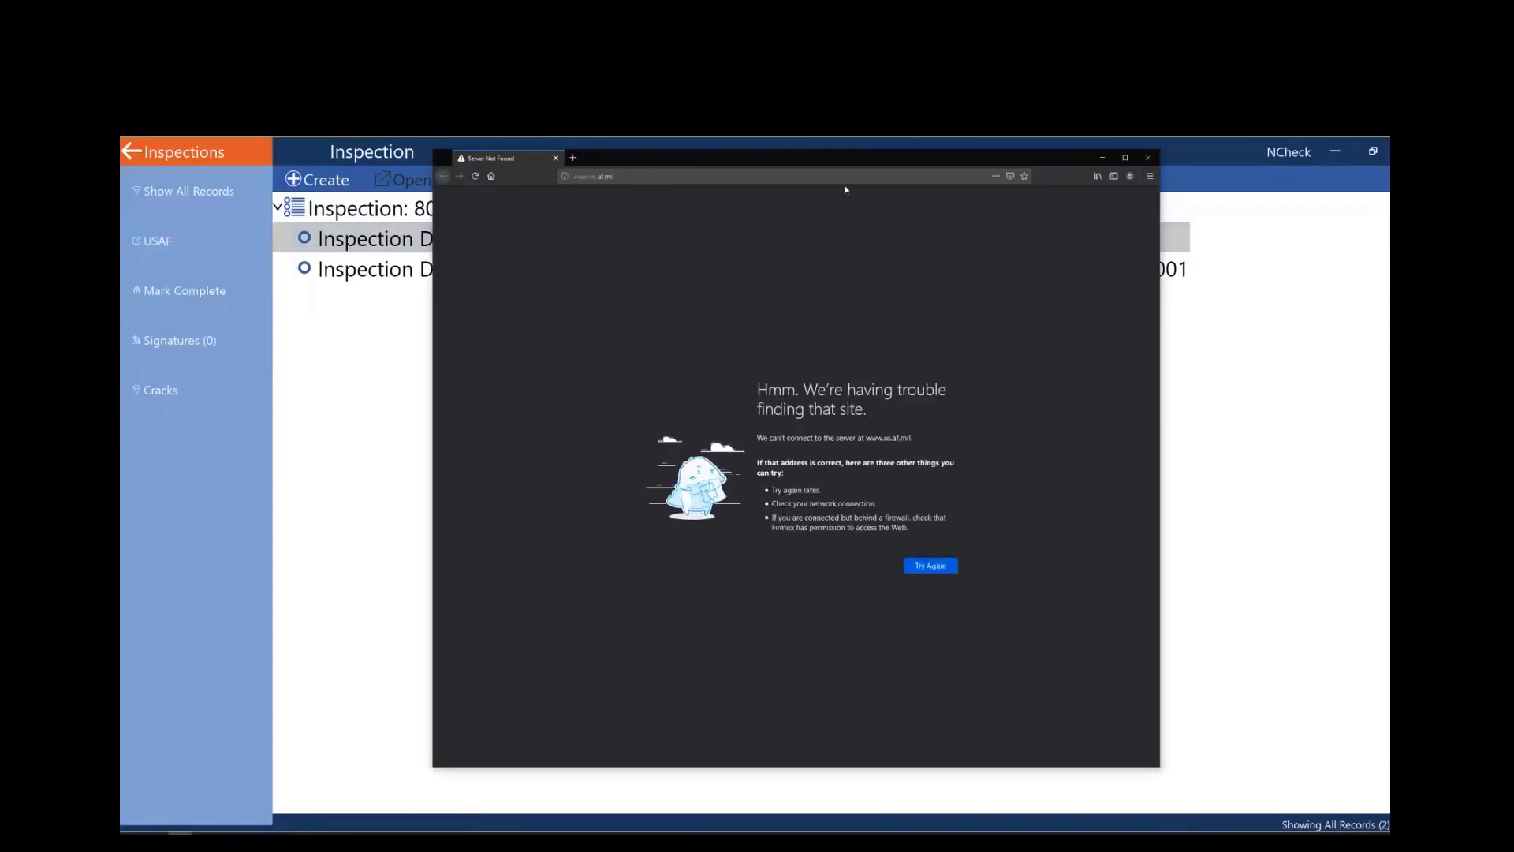
click(1148, 157)
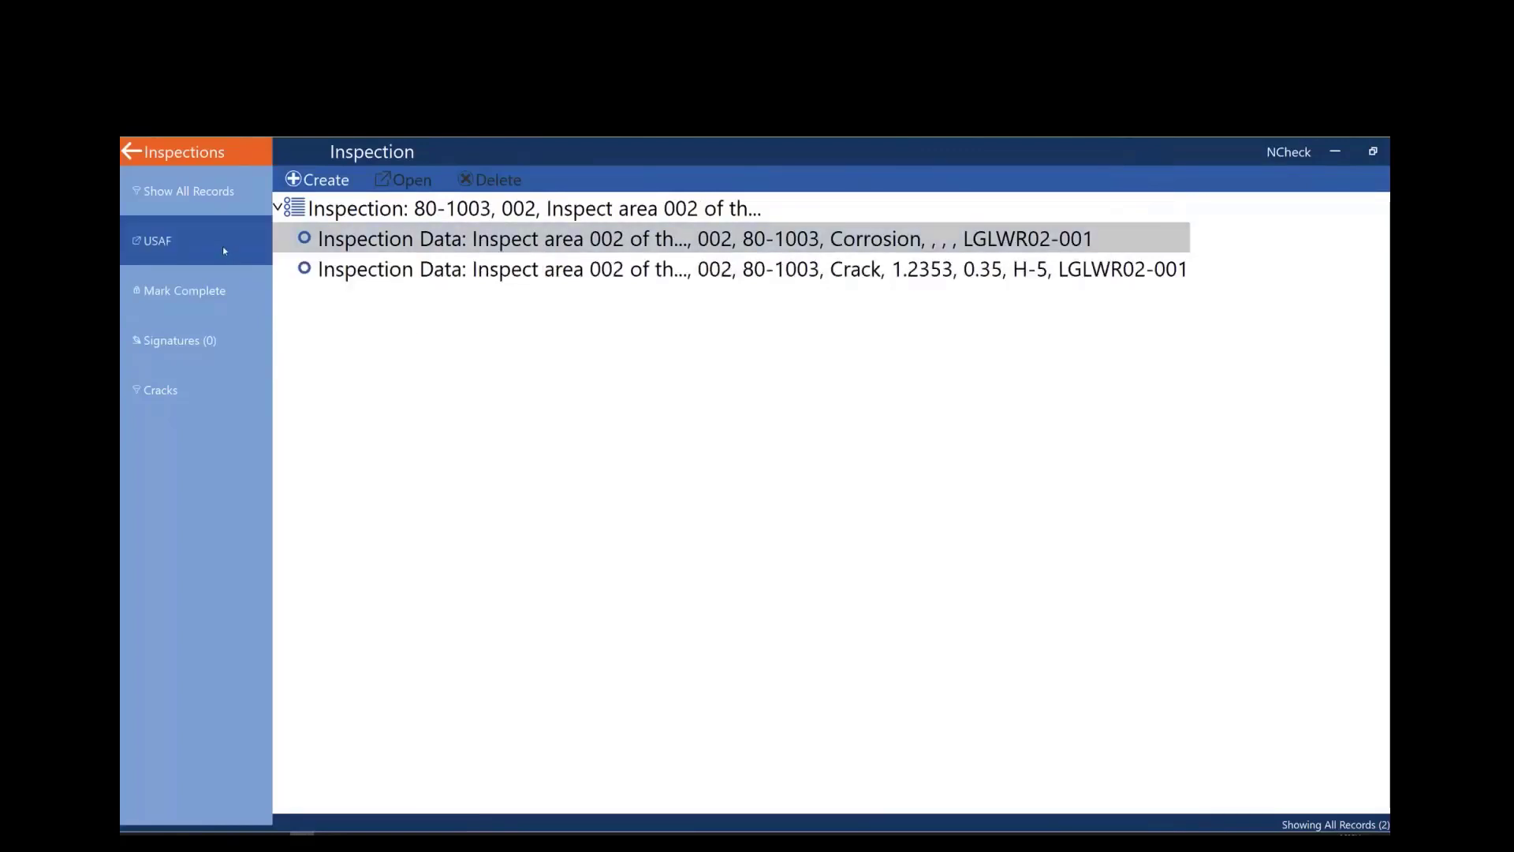
Step: Sign the 80-1003 inspection through its signatures operation and review the signature details before closing the list
click(270, 352)
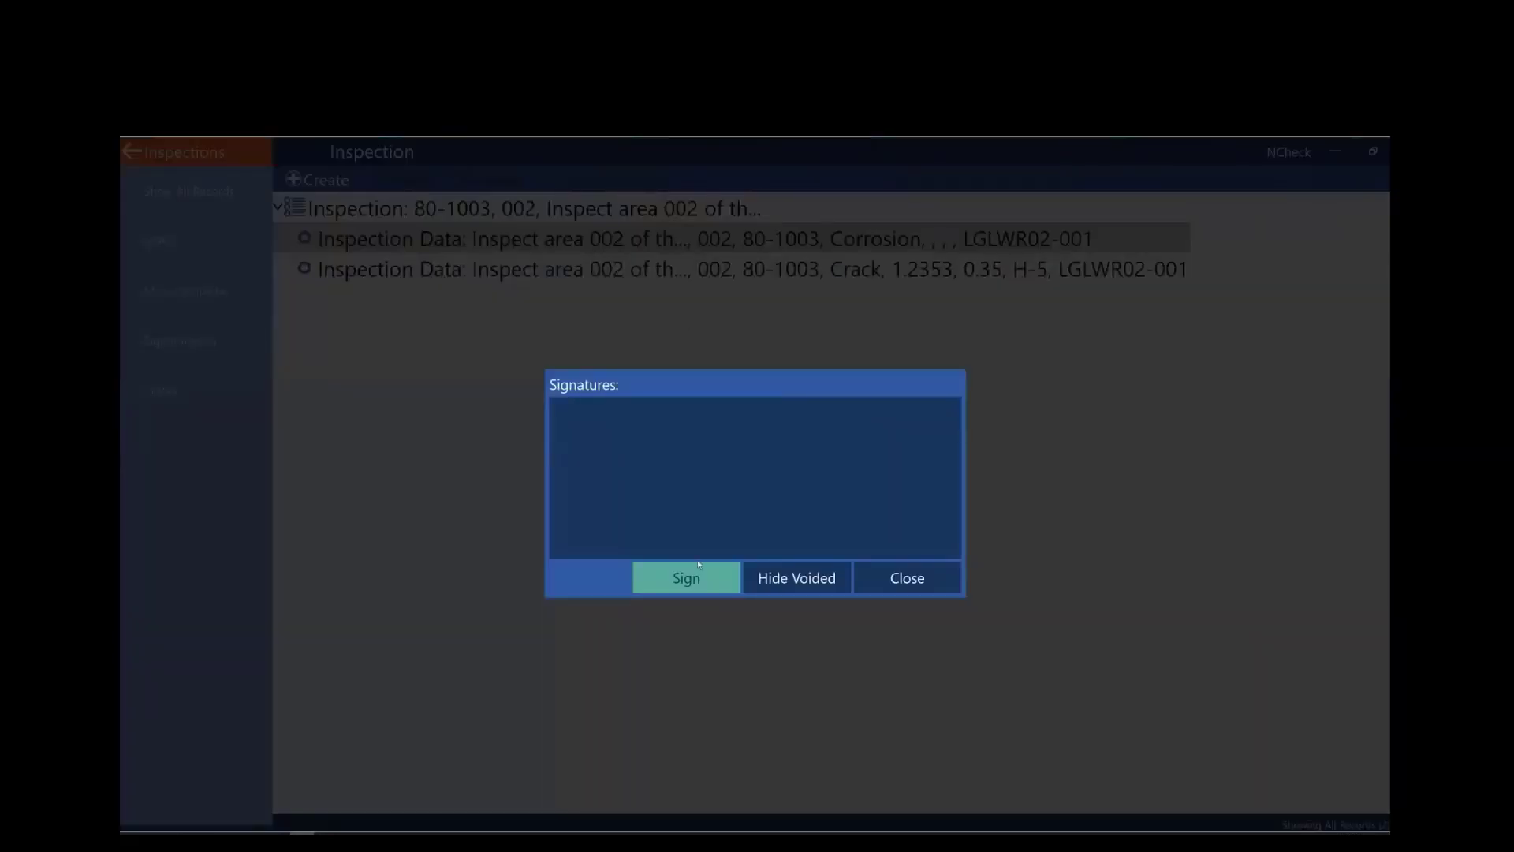
click(693, 579)
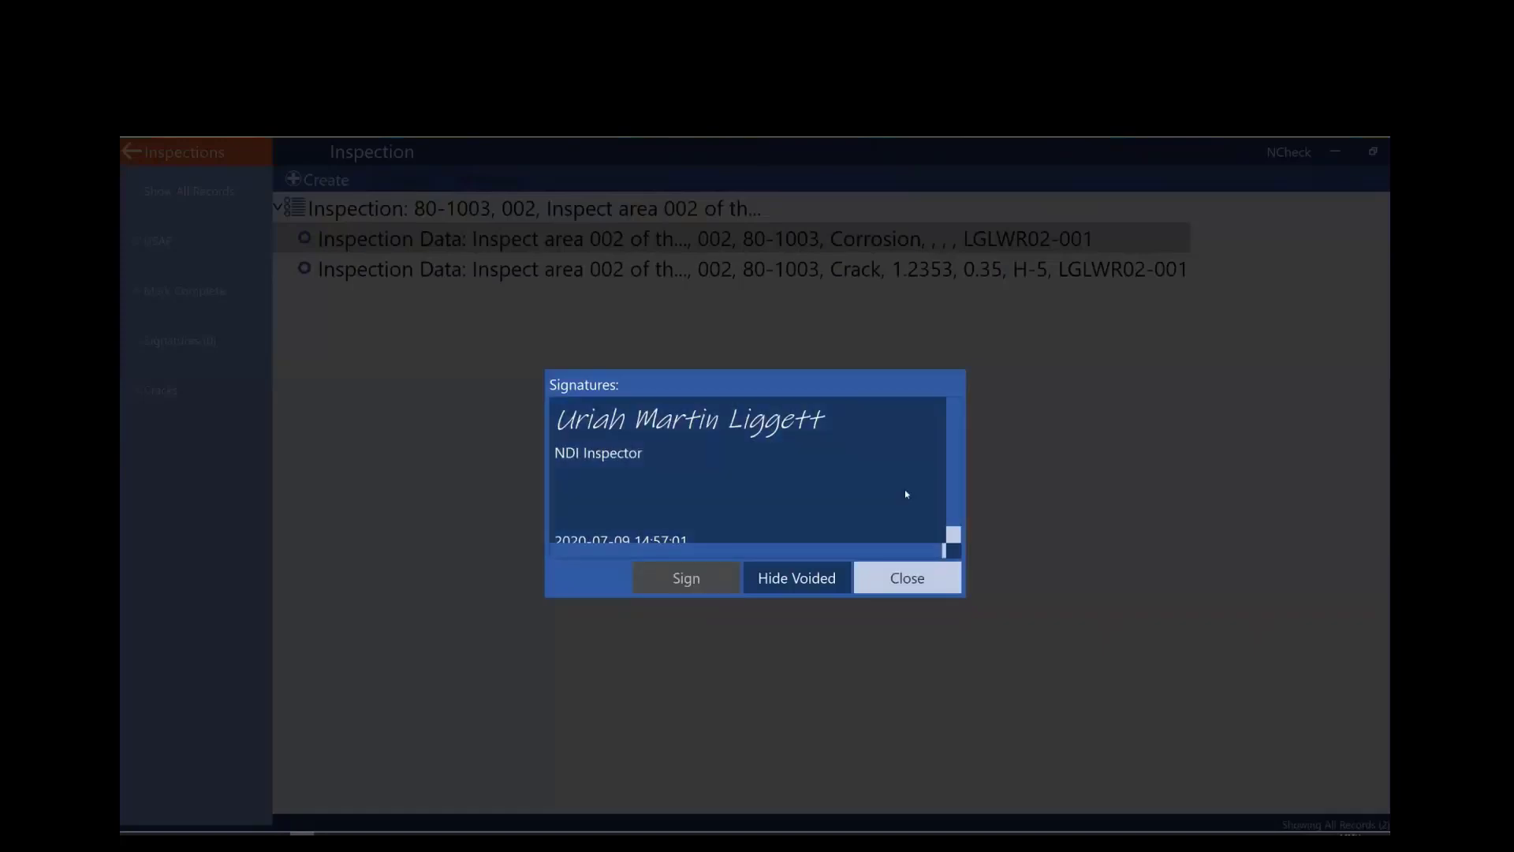
scroll(715, 446, down, 1)
scroll(777, 461, up, 1)
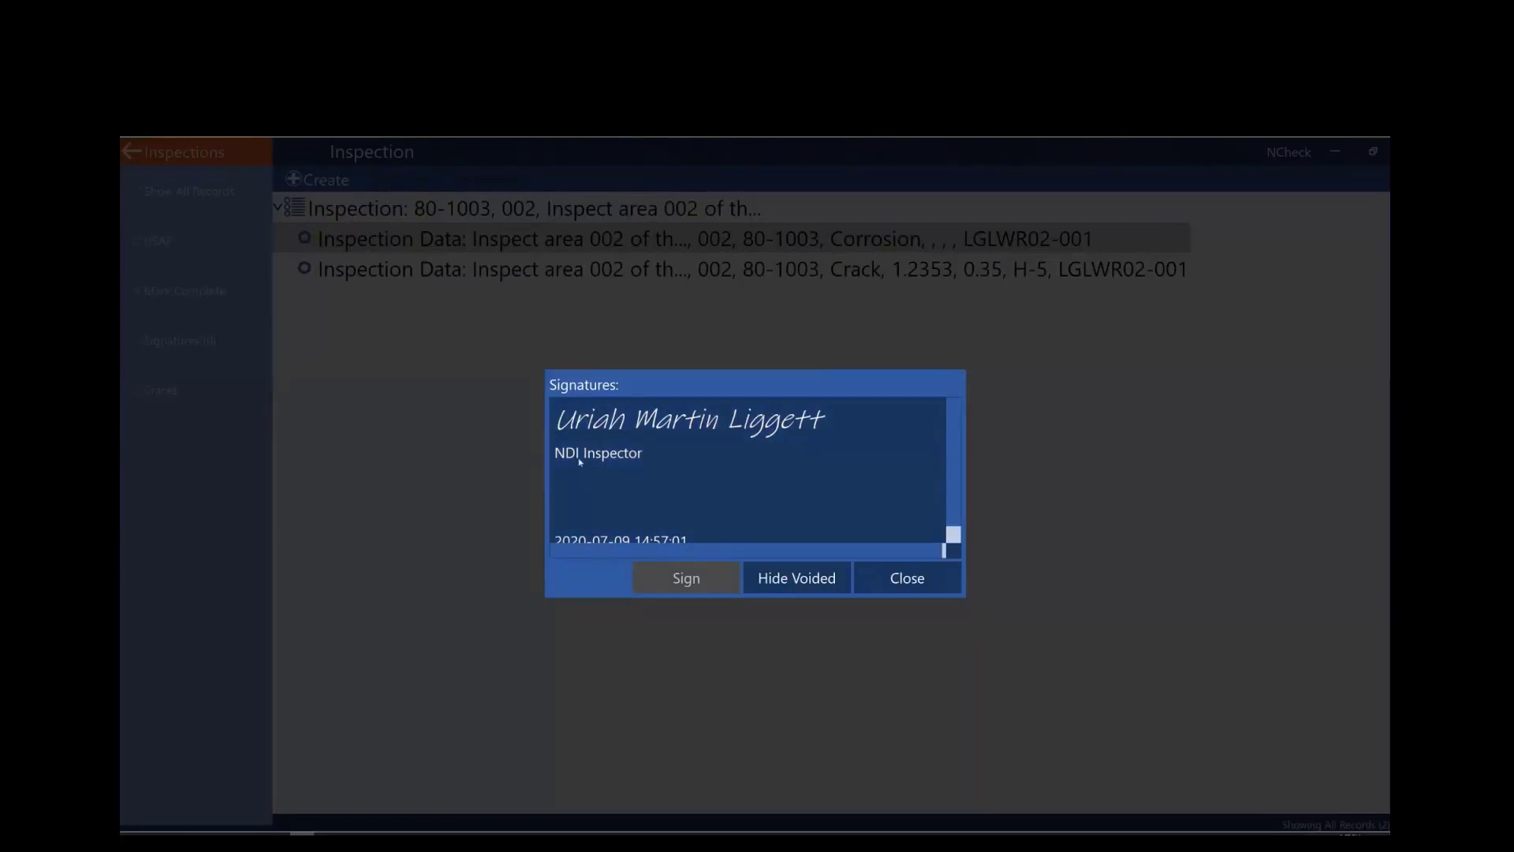
scroll(725, 487, down, 1)
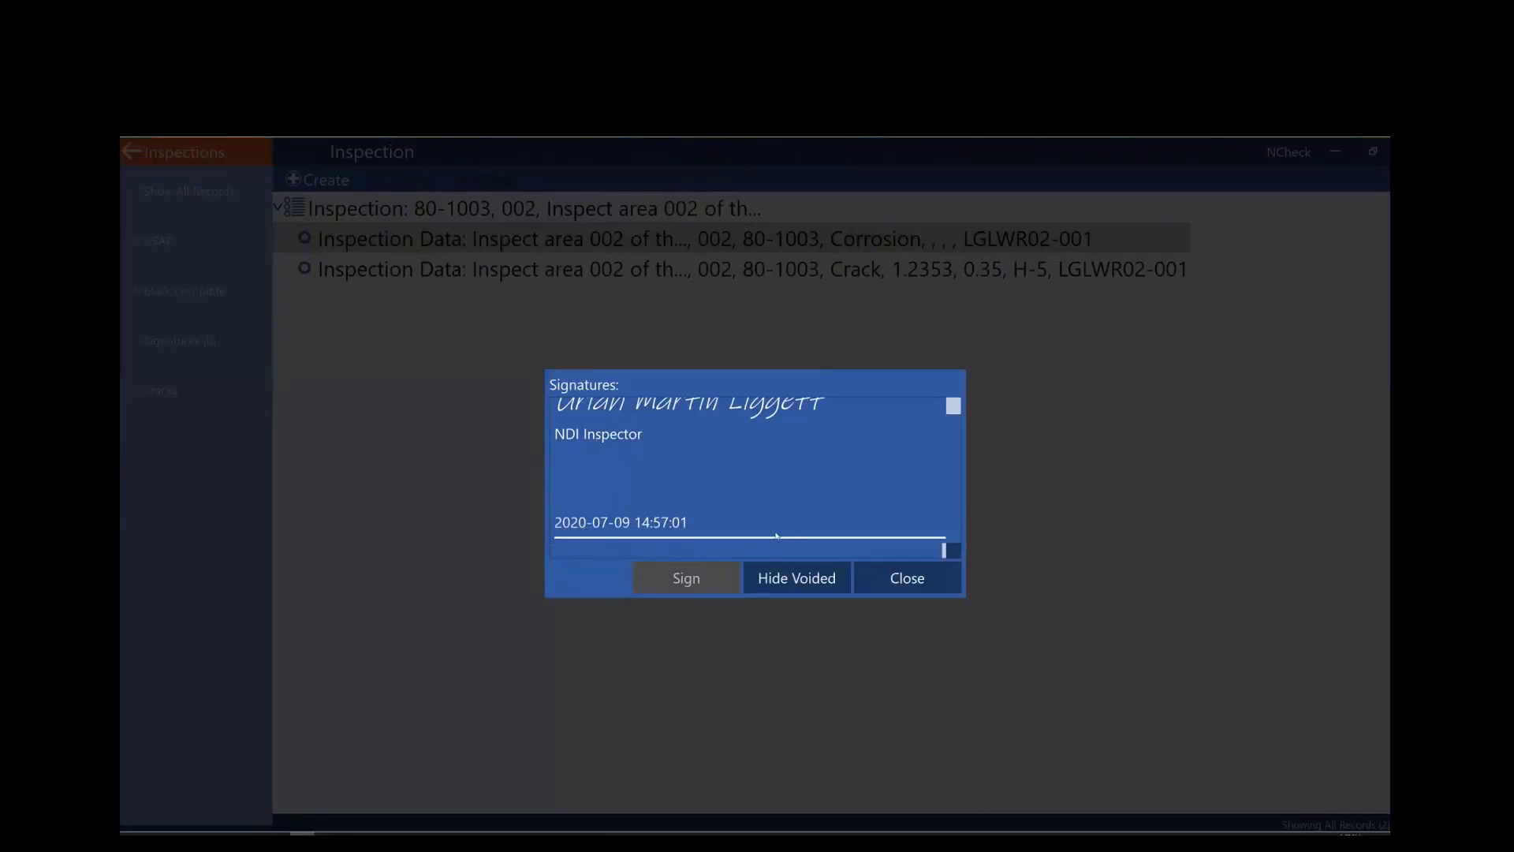
scroll(699, 507, up, 1)
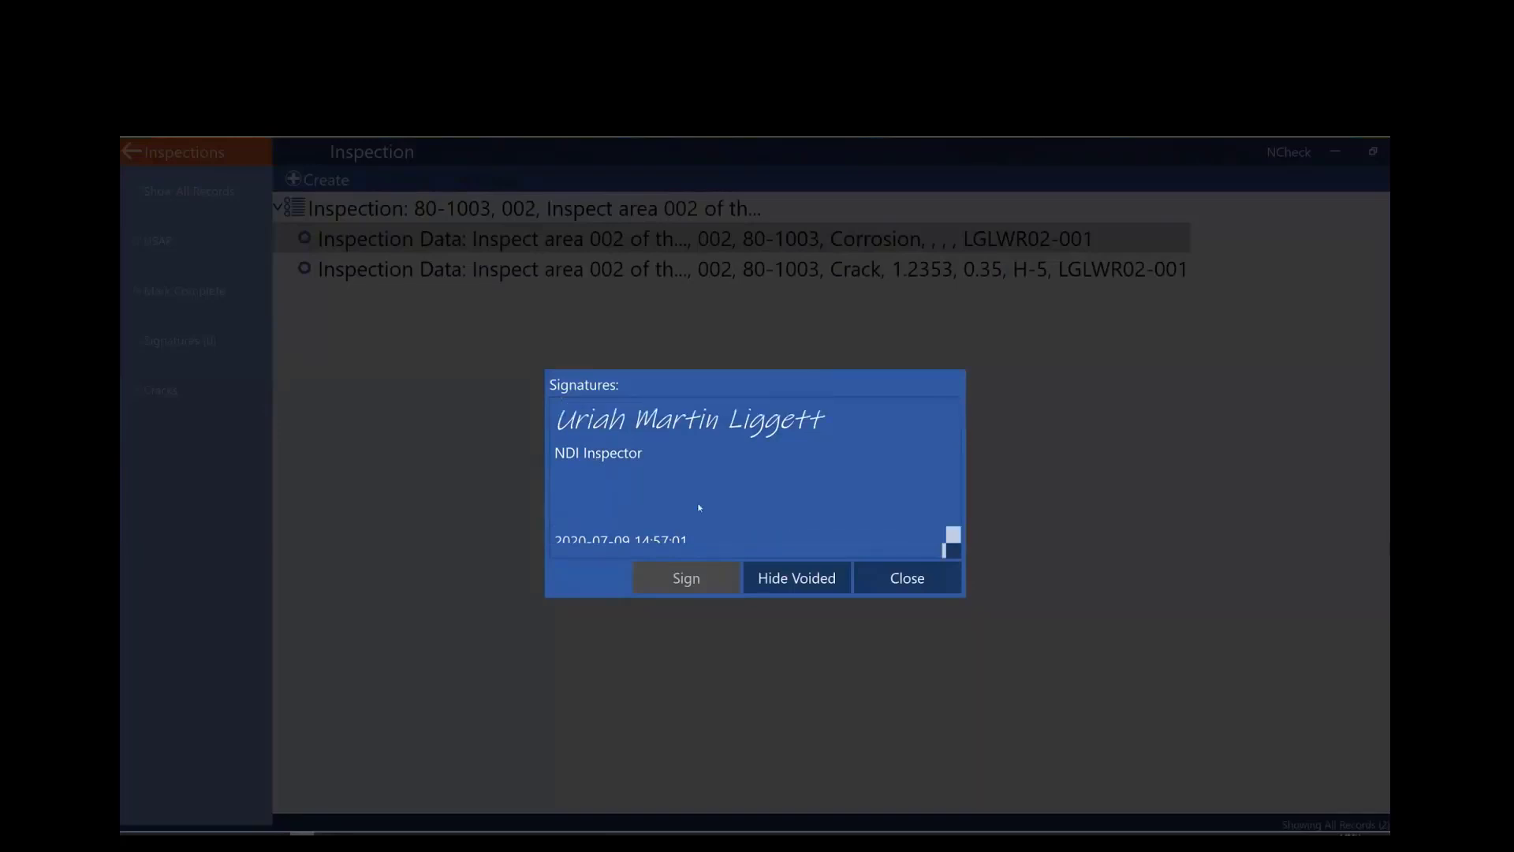
scroll(699, 505, down, 1)
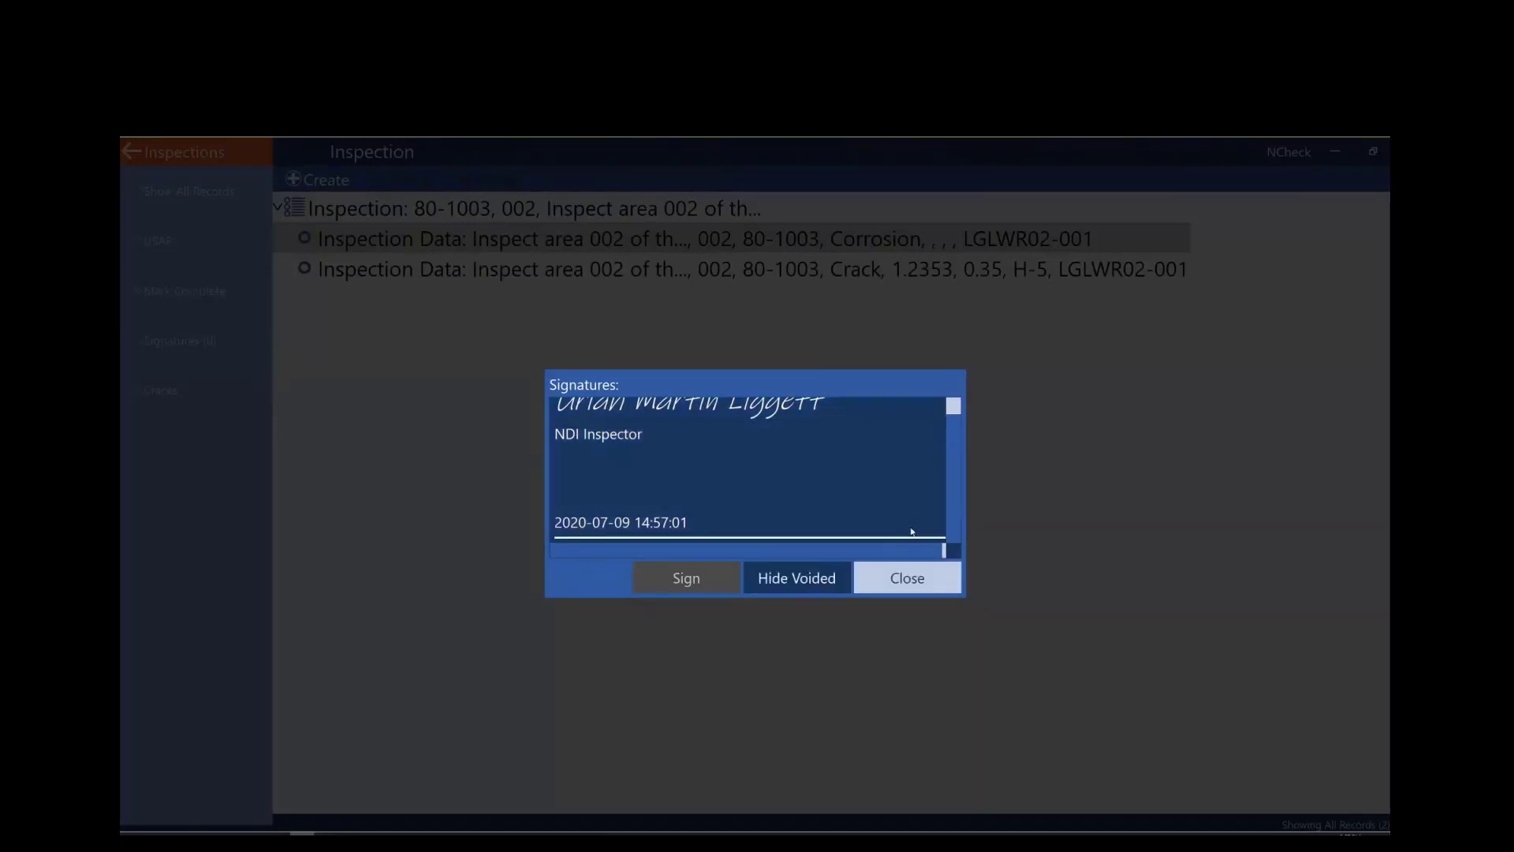
click(907, 579)
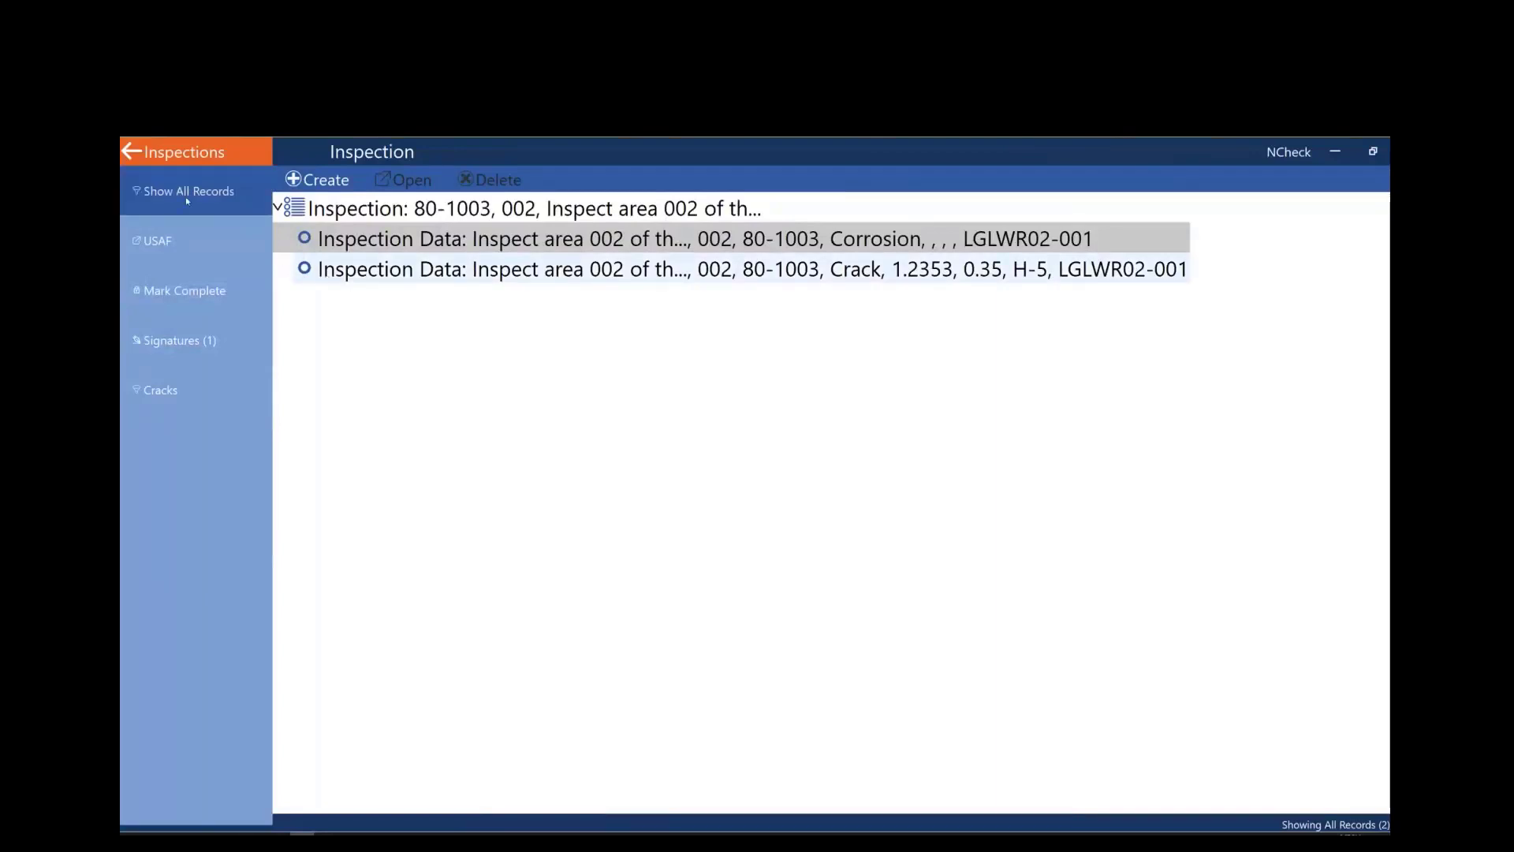
Step: Filter the inspection's records with the Cracks operation and restore the view of all records
click(190, 395)
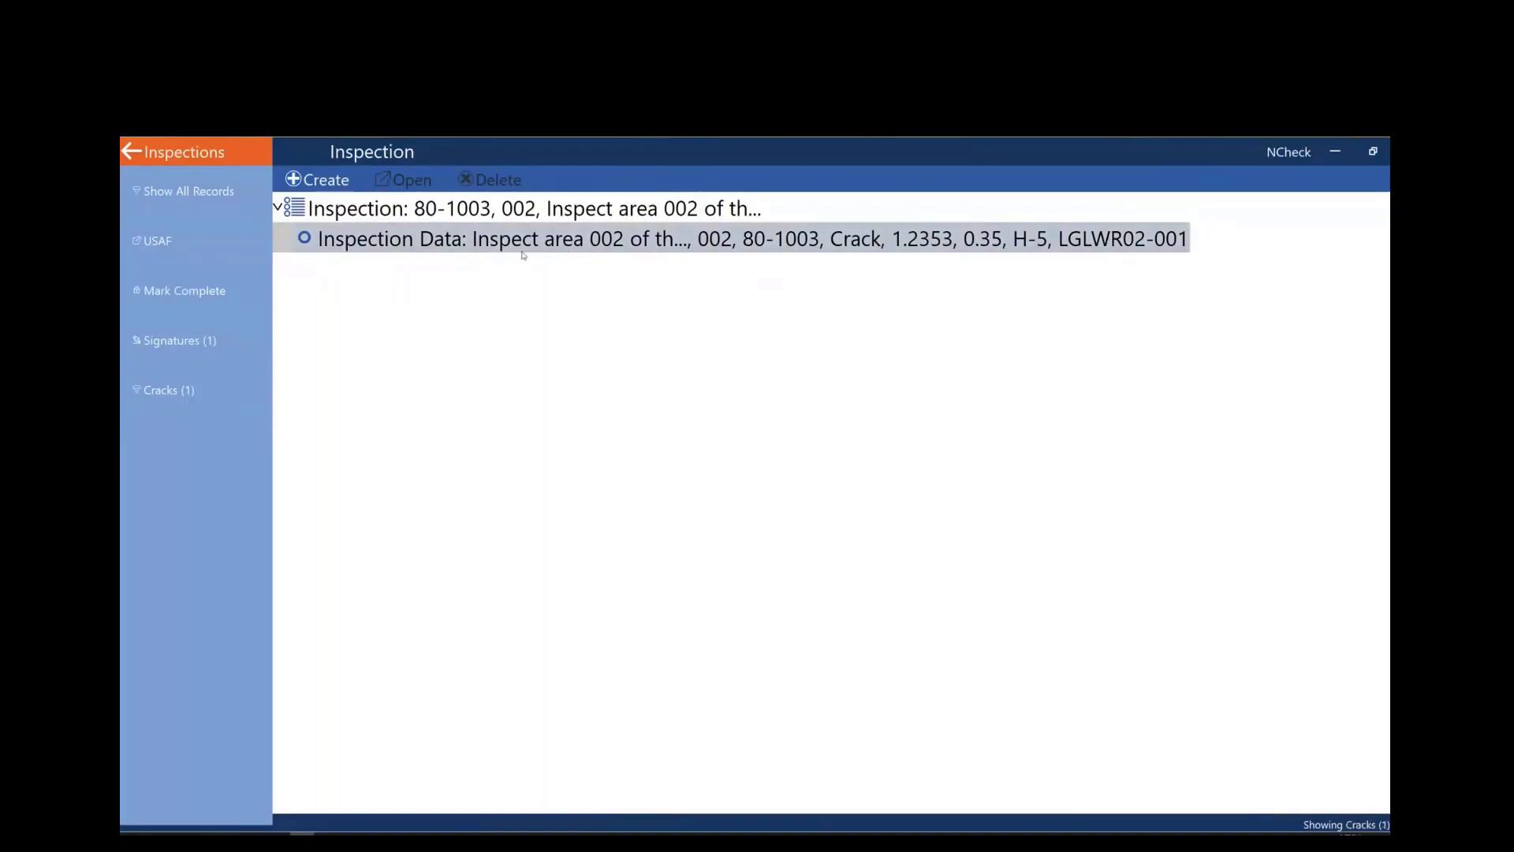
click(196, 202)
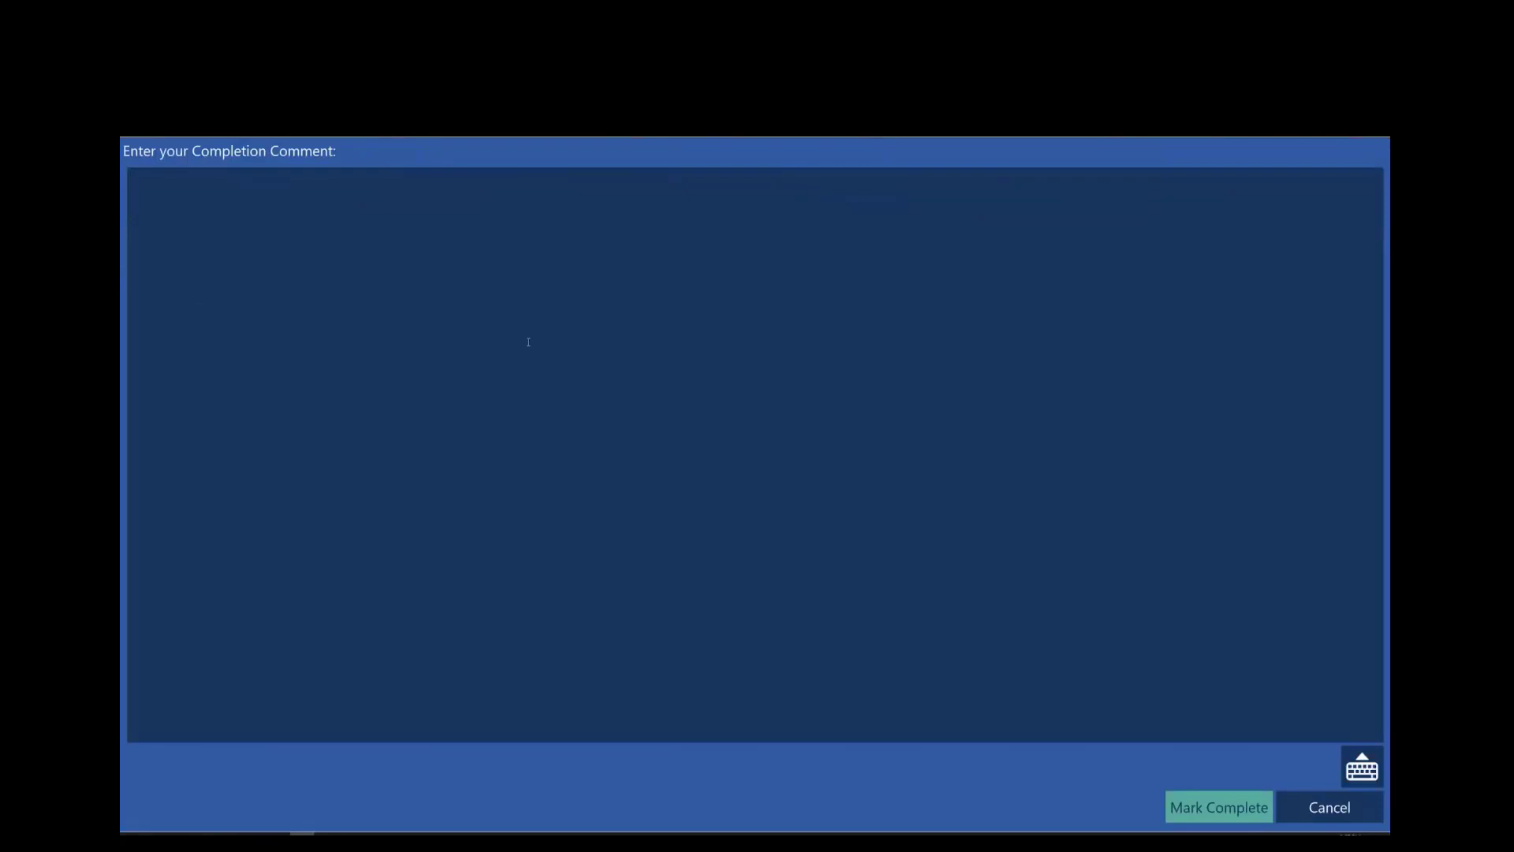
Step: Mark the 80-1003 inspection complete with the comment "All done" and return to the inspections list
text(All done)
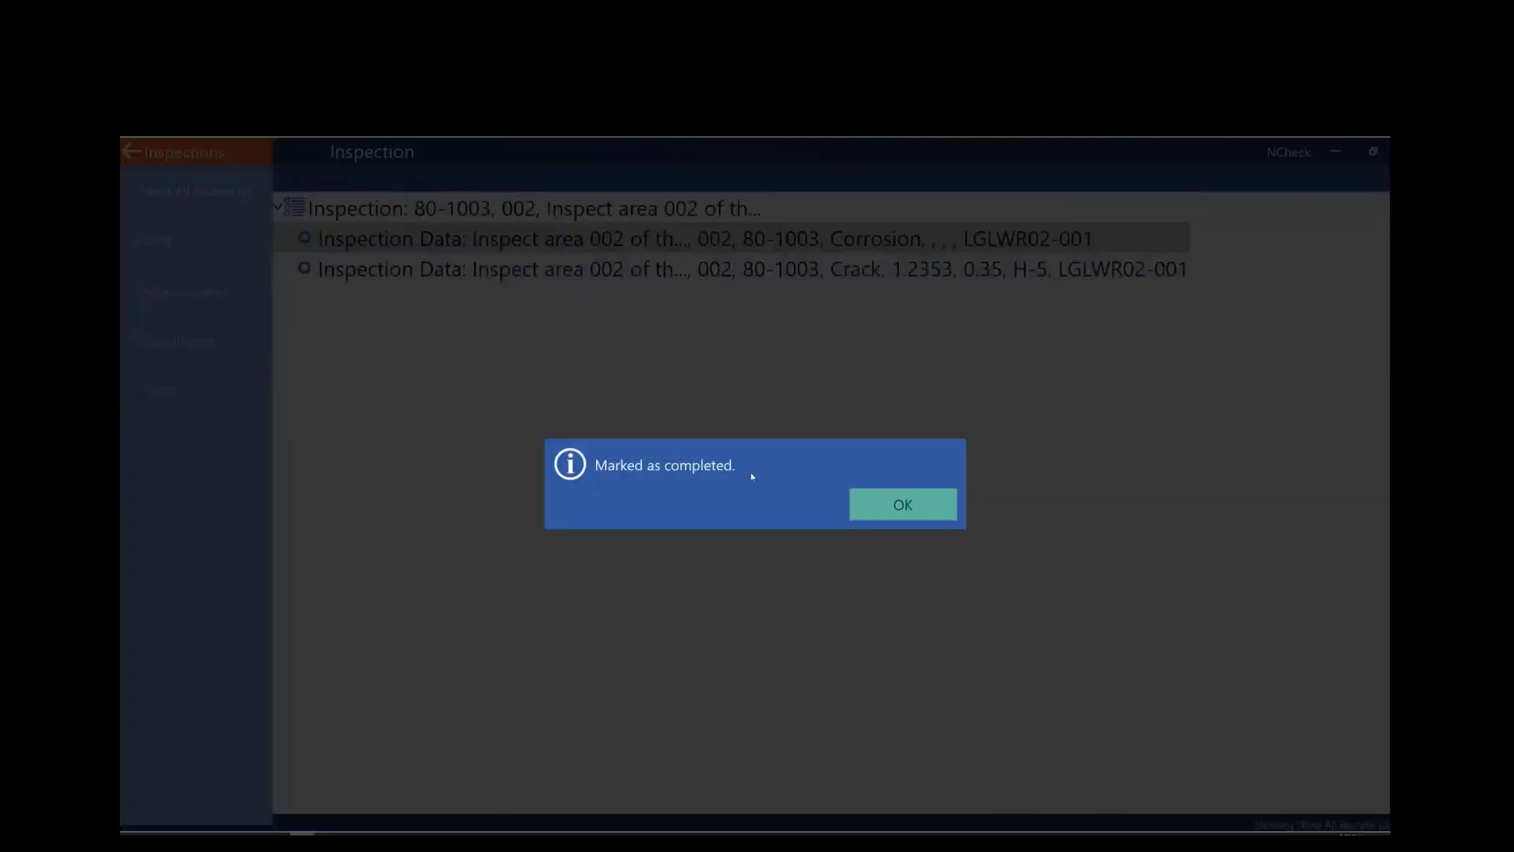
key(Return)
click(205, 153)
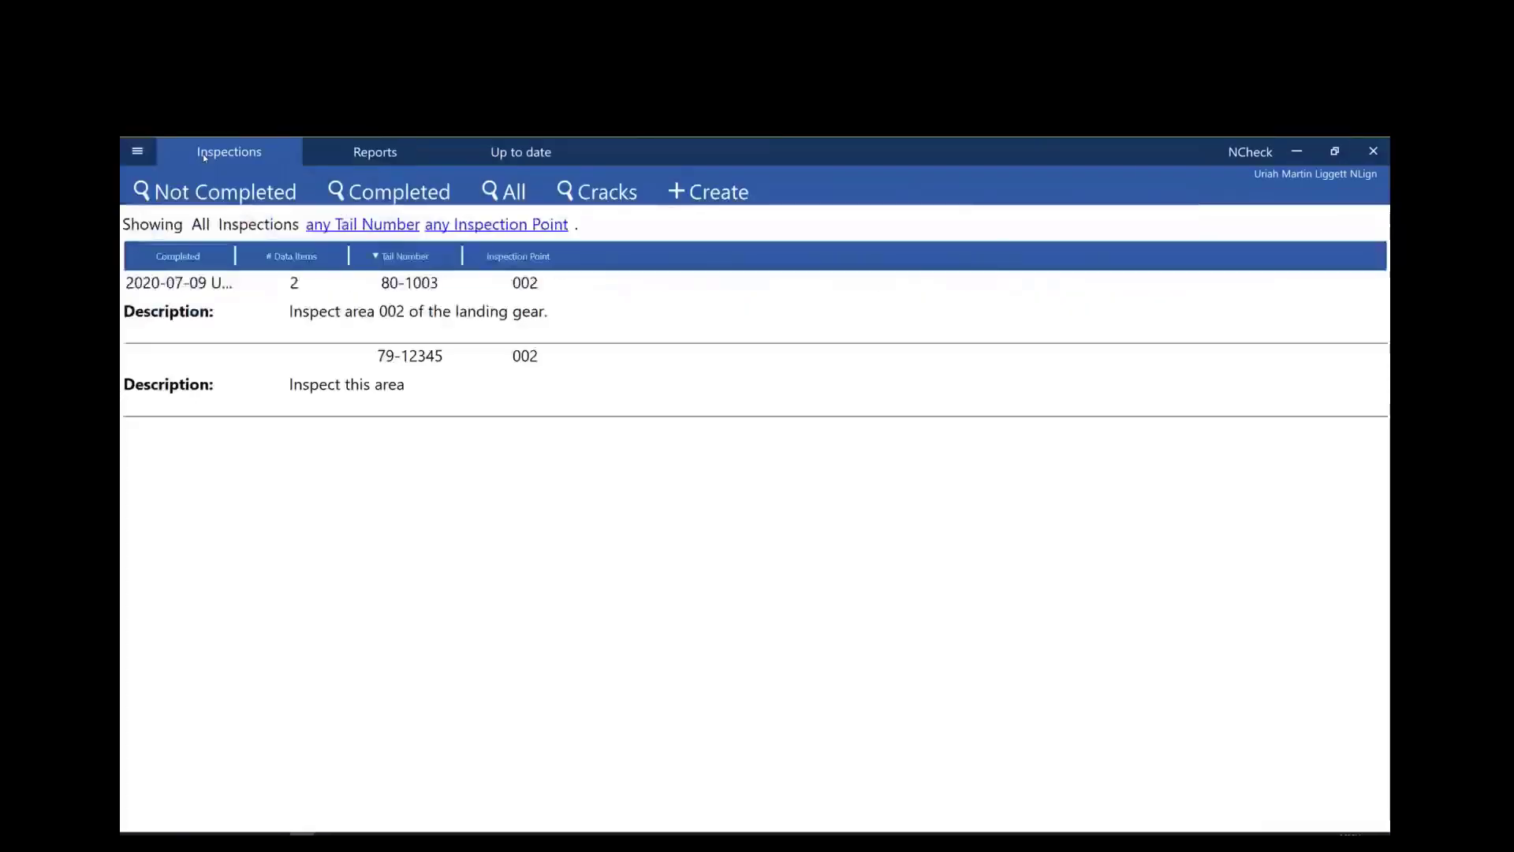
Step: Open the corrosion record of the completed 80-1003 inspection and check whether its Finding Type can be edited
double_click(242, 301)
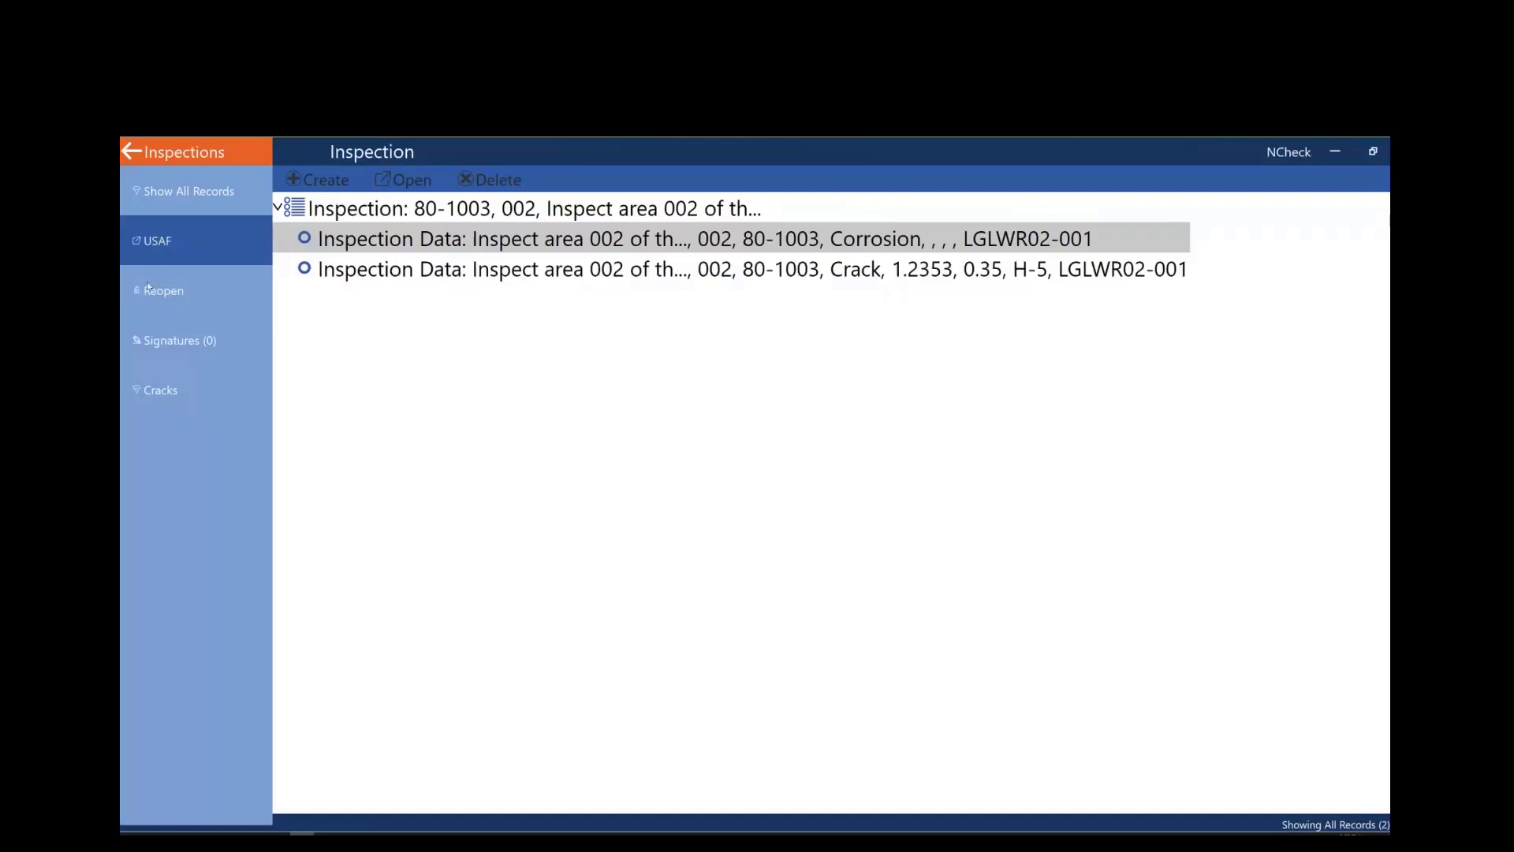
double_click(631, 240)
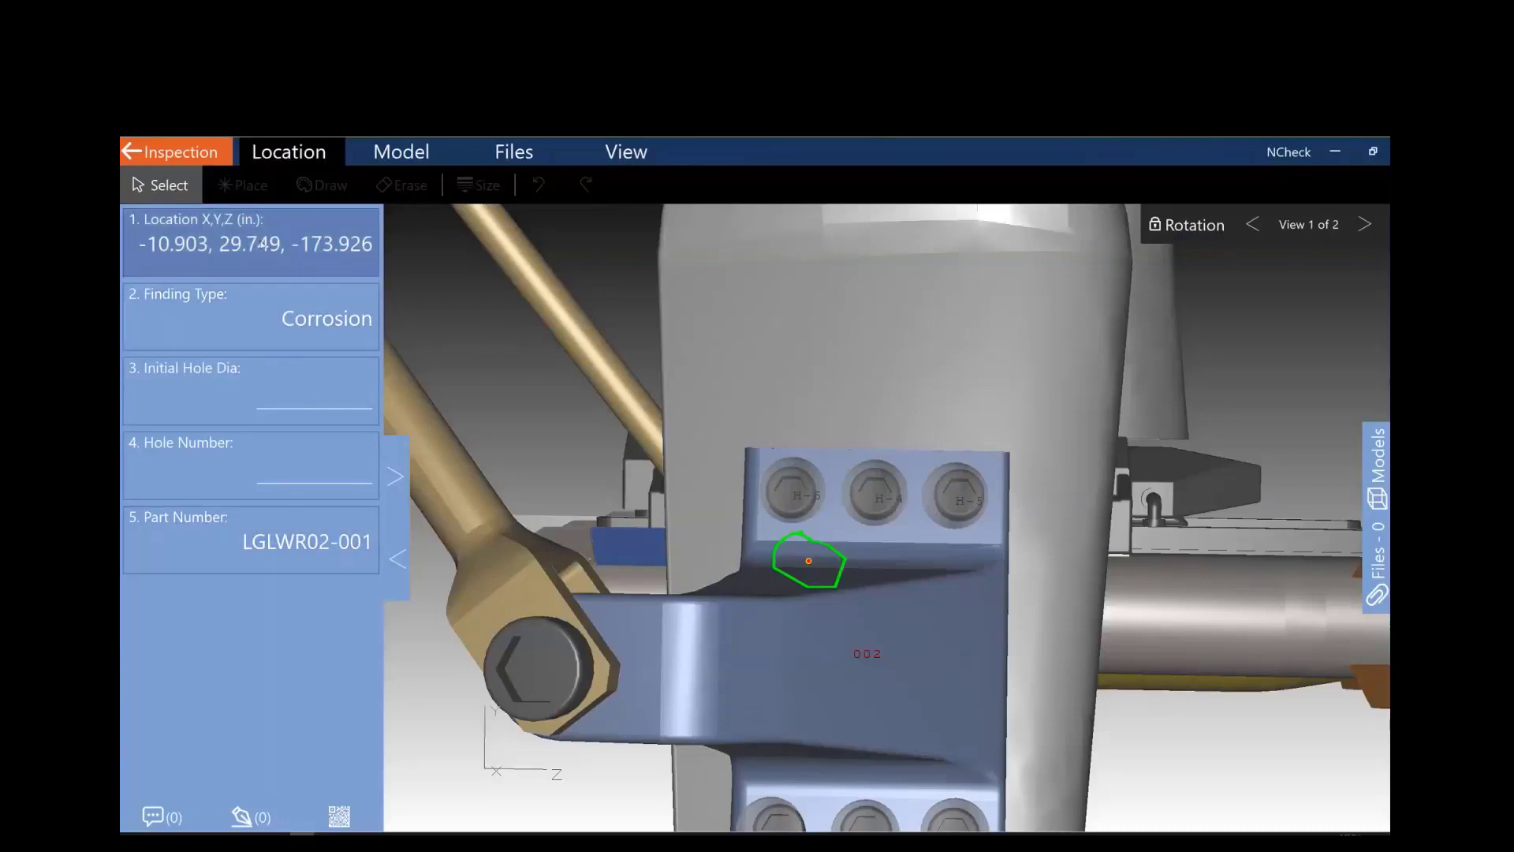
click(268, 324)
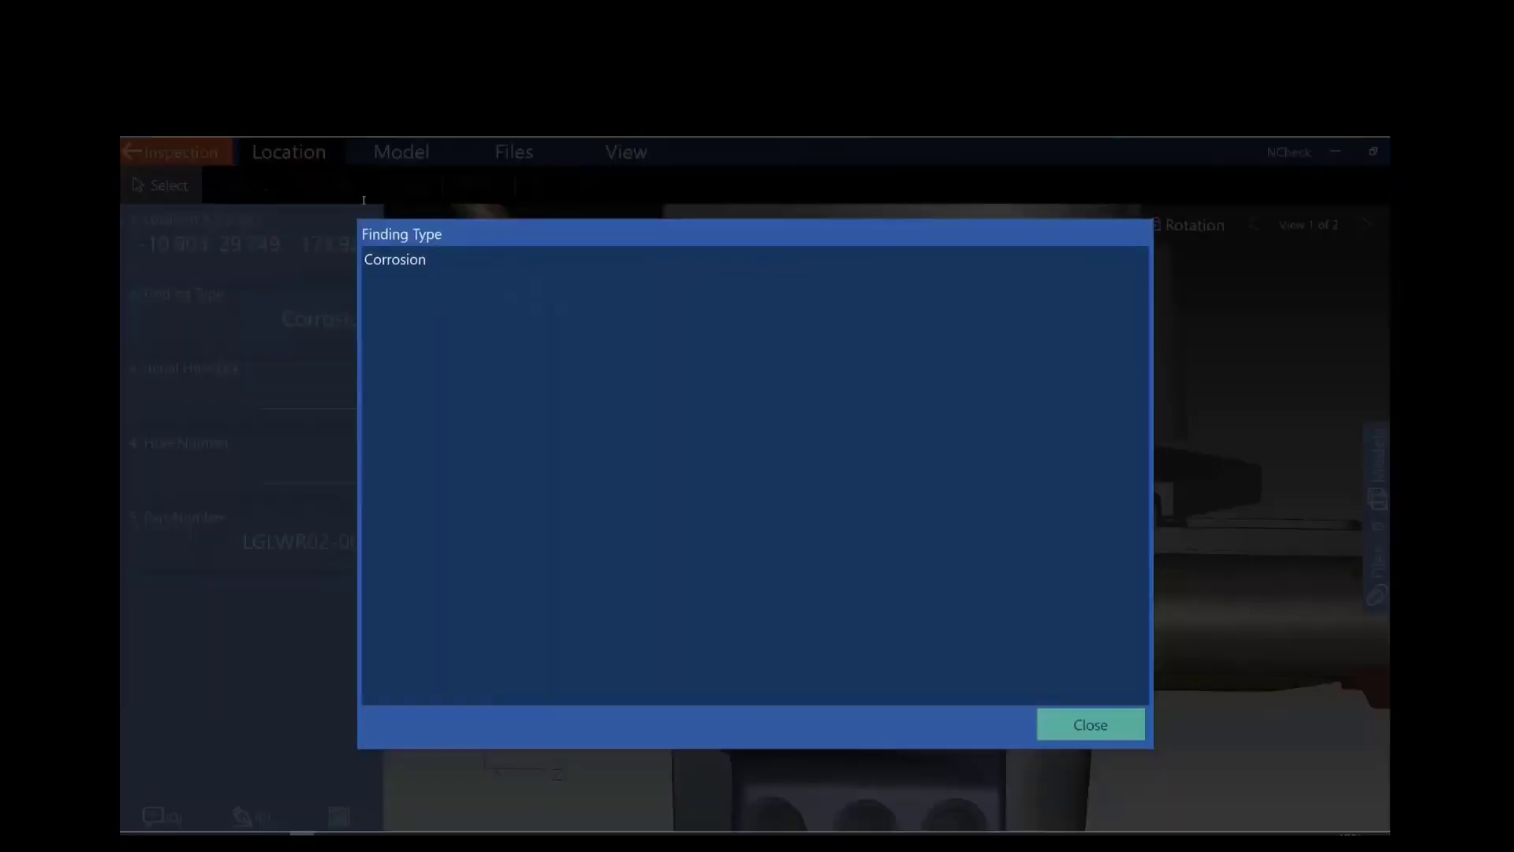
click(1103, 713)
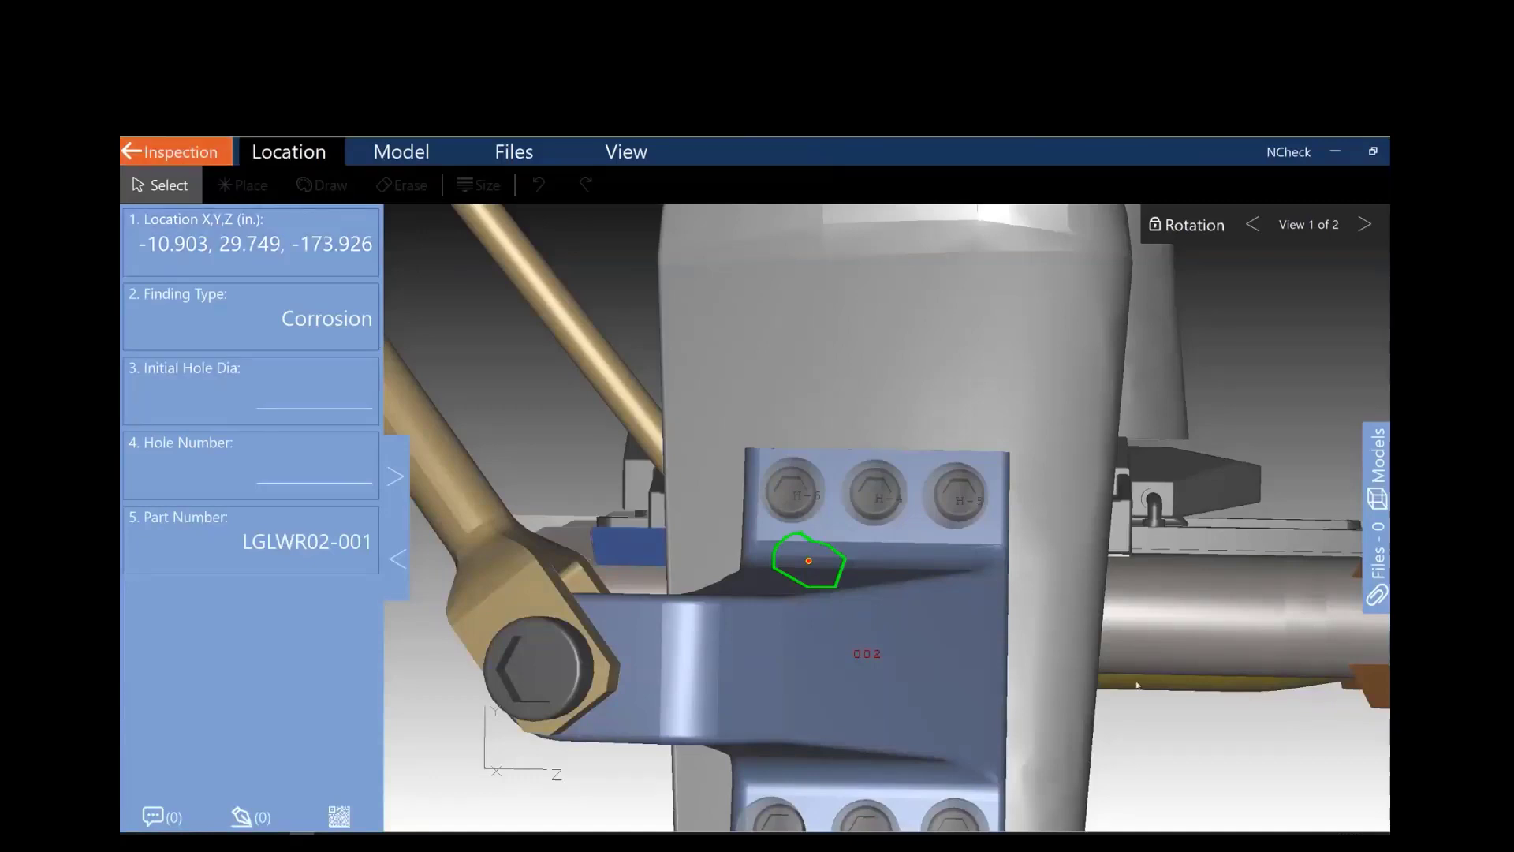
click(1377, 457)
click(897, 229)
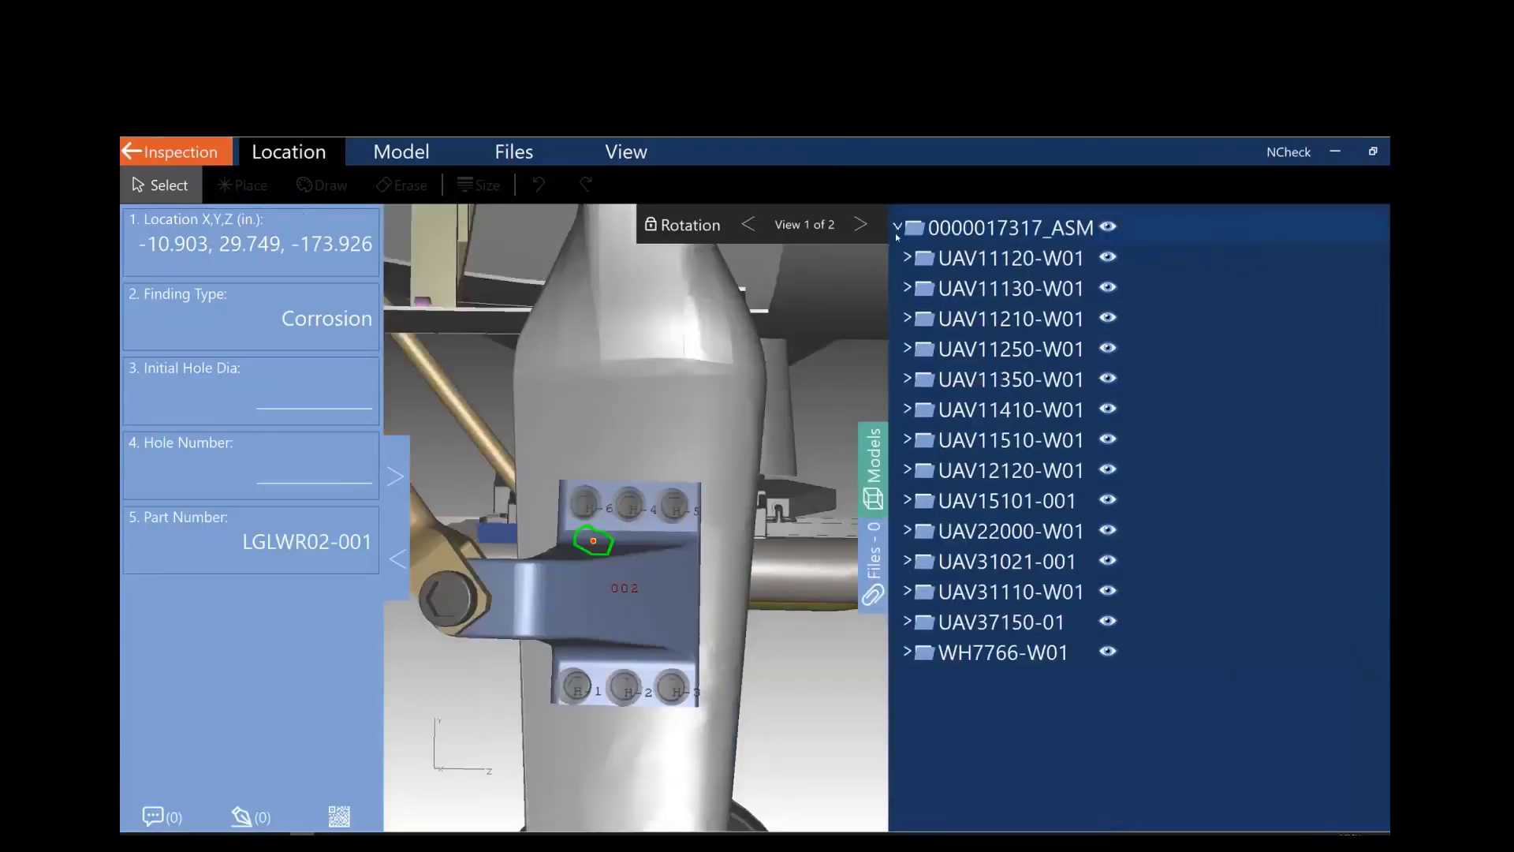
click(922, 356)
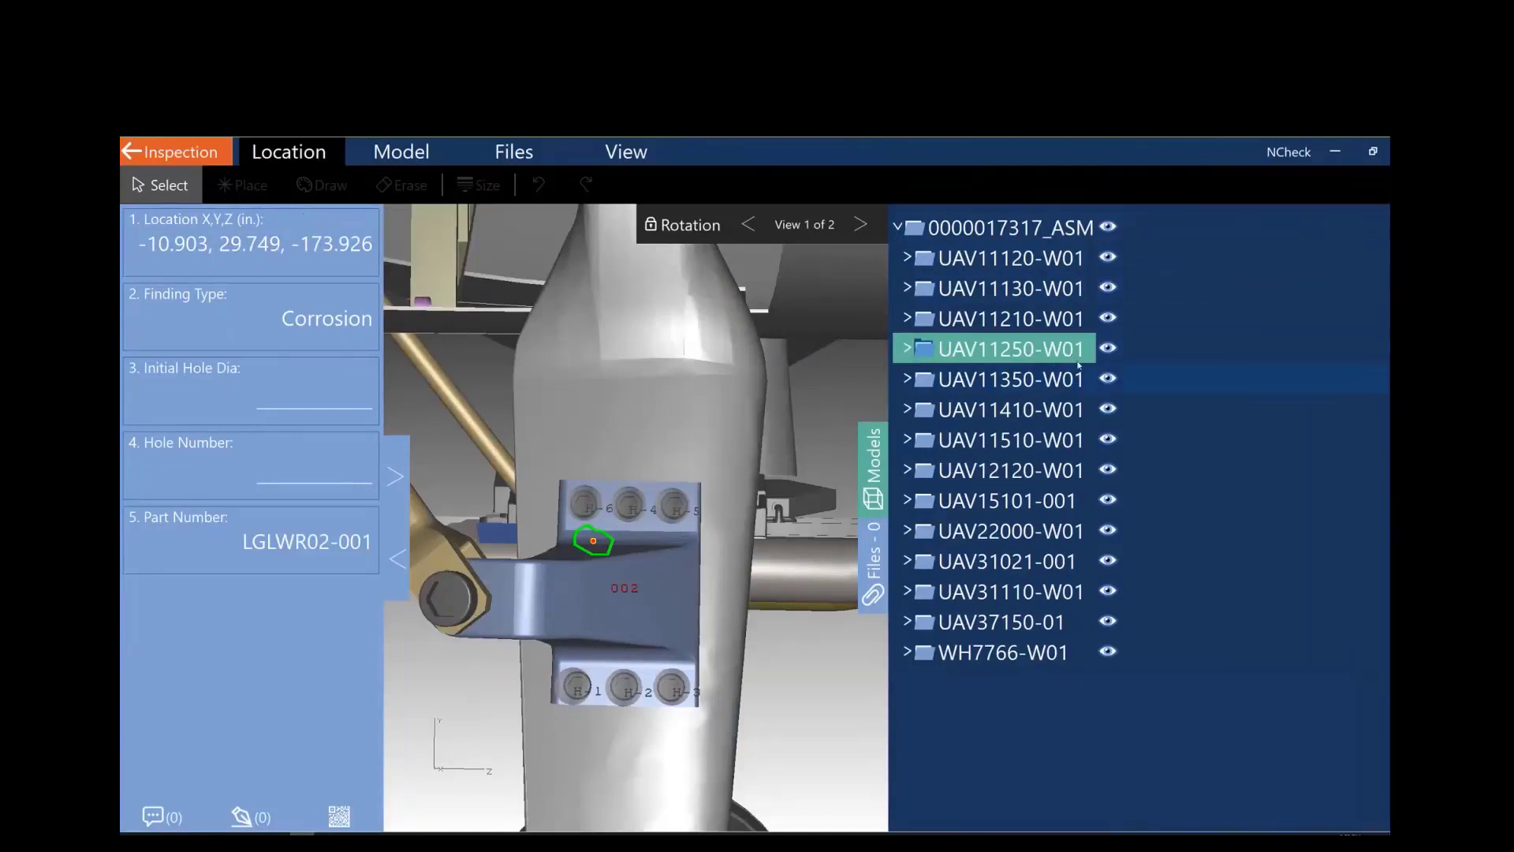
Step: Toggle the visibility of UAV11210-W01 off and on, reselect UAV11250-W01 and go to it in the model
click(1111, 318)
click(1108, 319)
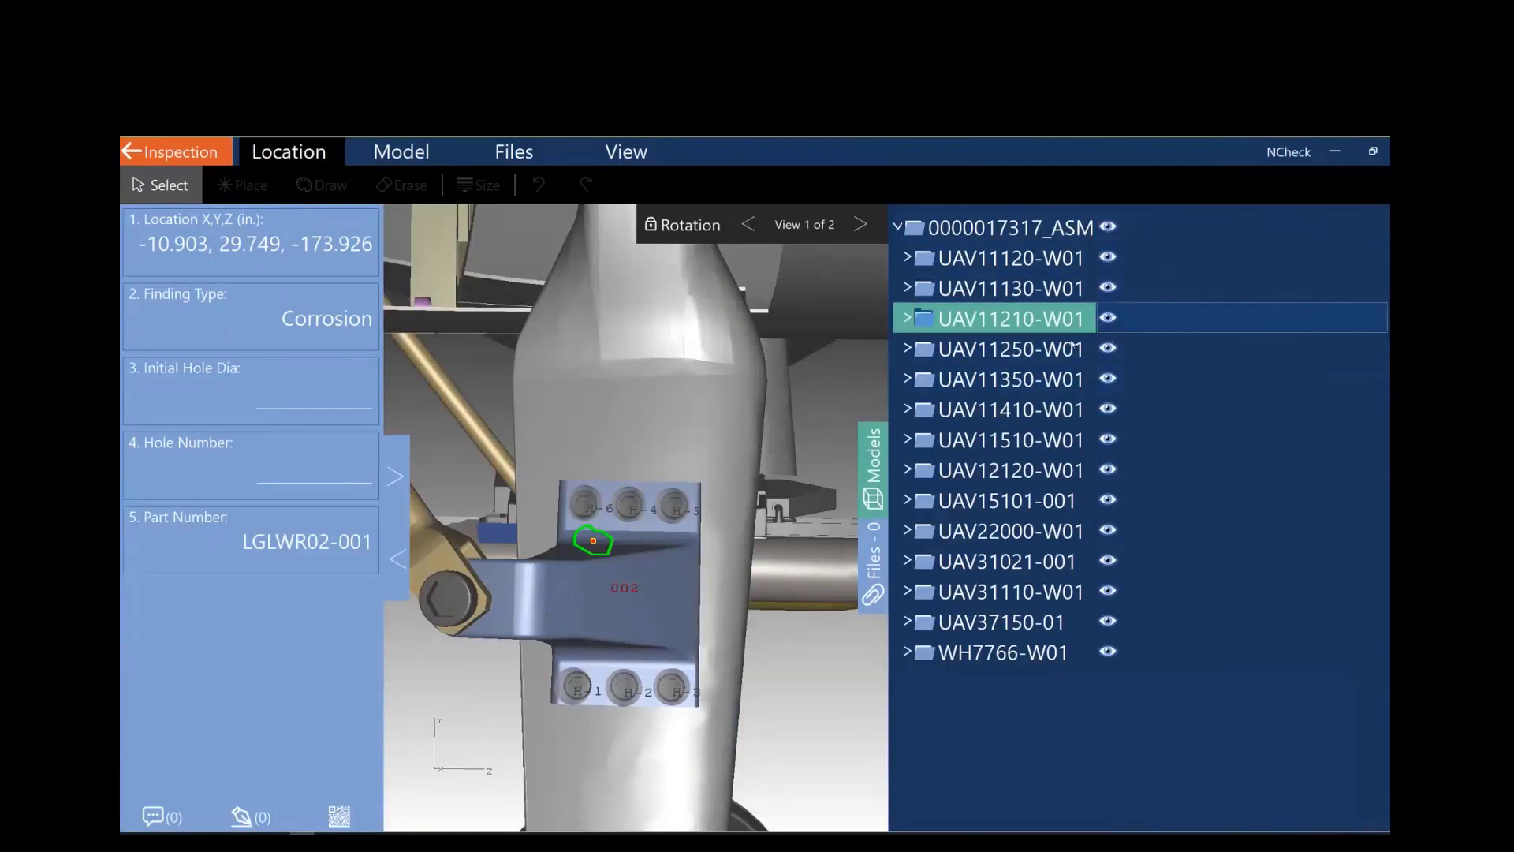
click(1057, 353)
click(401, 152)
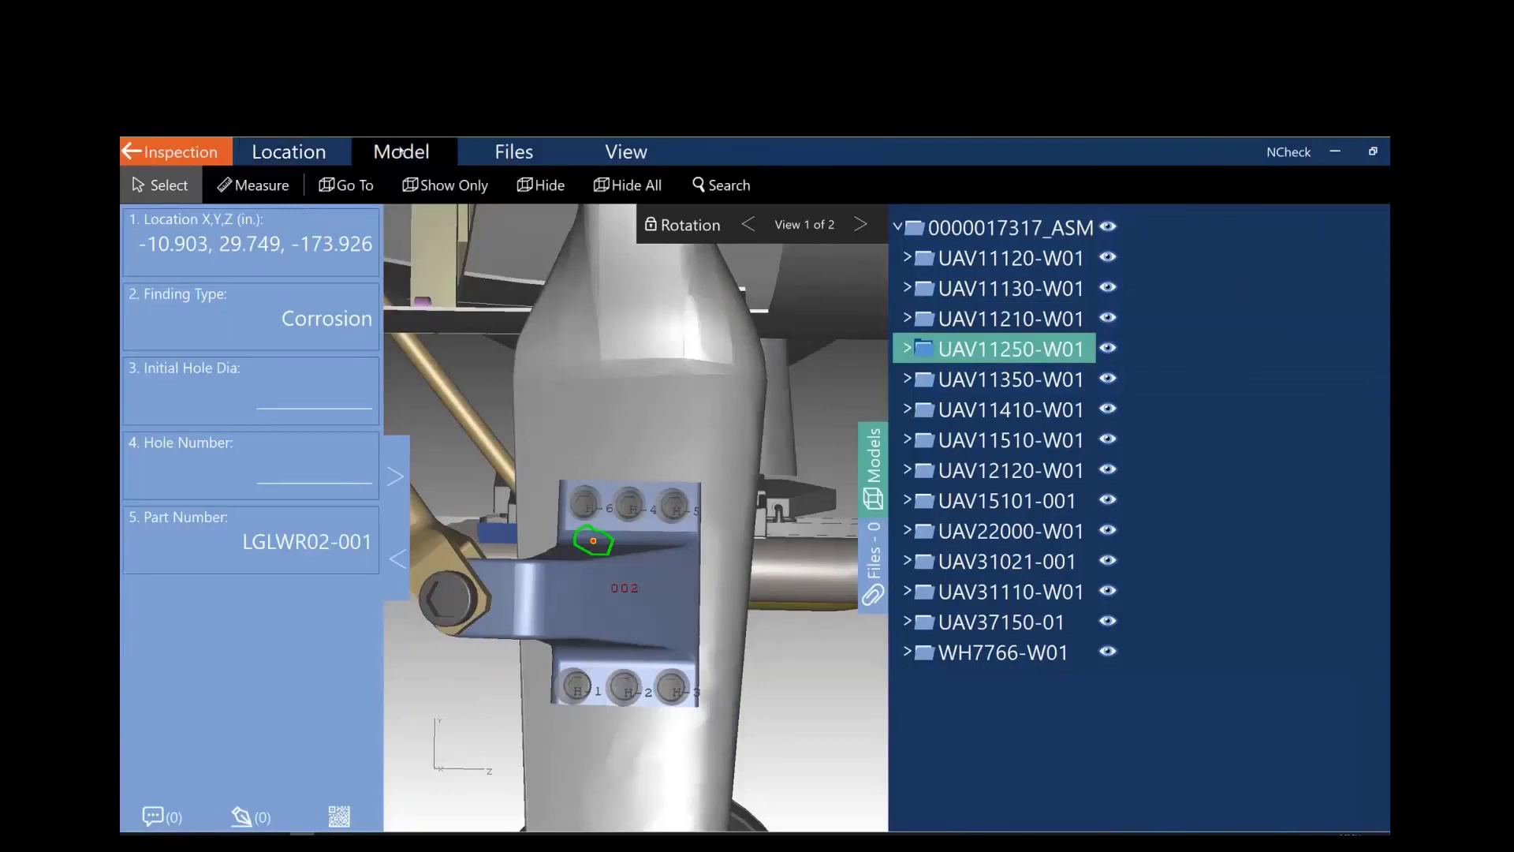
click(343, 185)
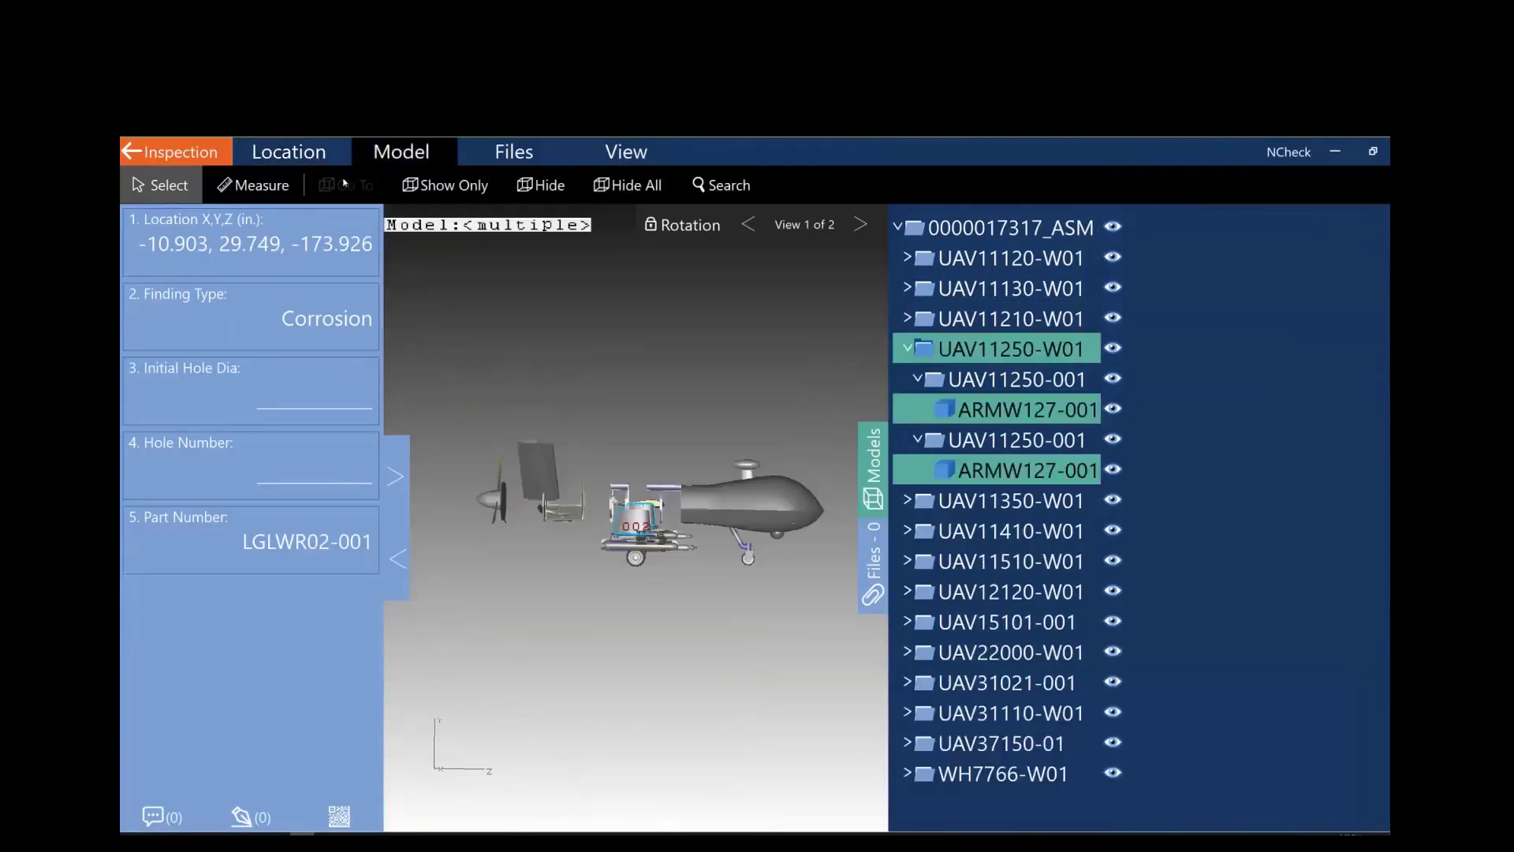
Step: Show only the UAV11250-W01 component in the model, clear the part selection and hide the model tree
click(441, 189)
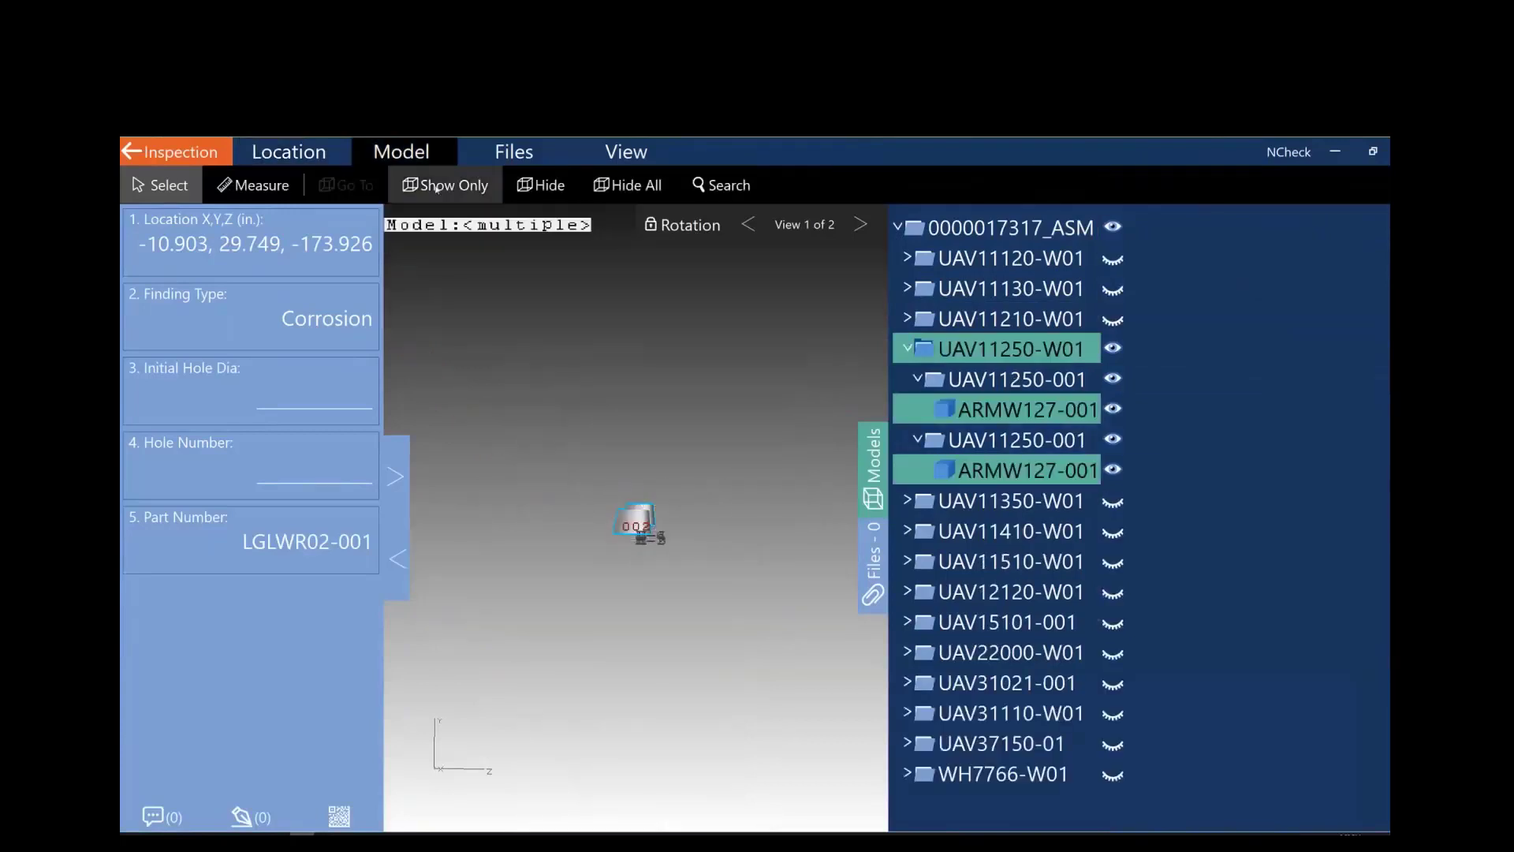
click(546, 535)
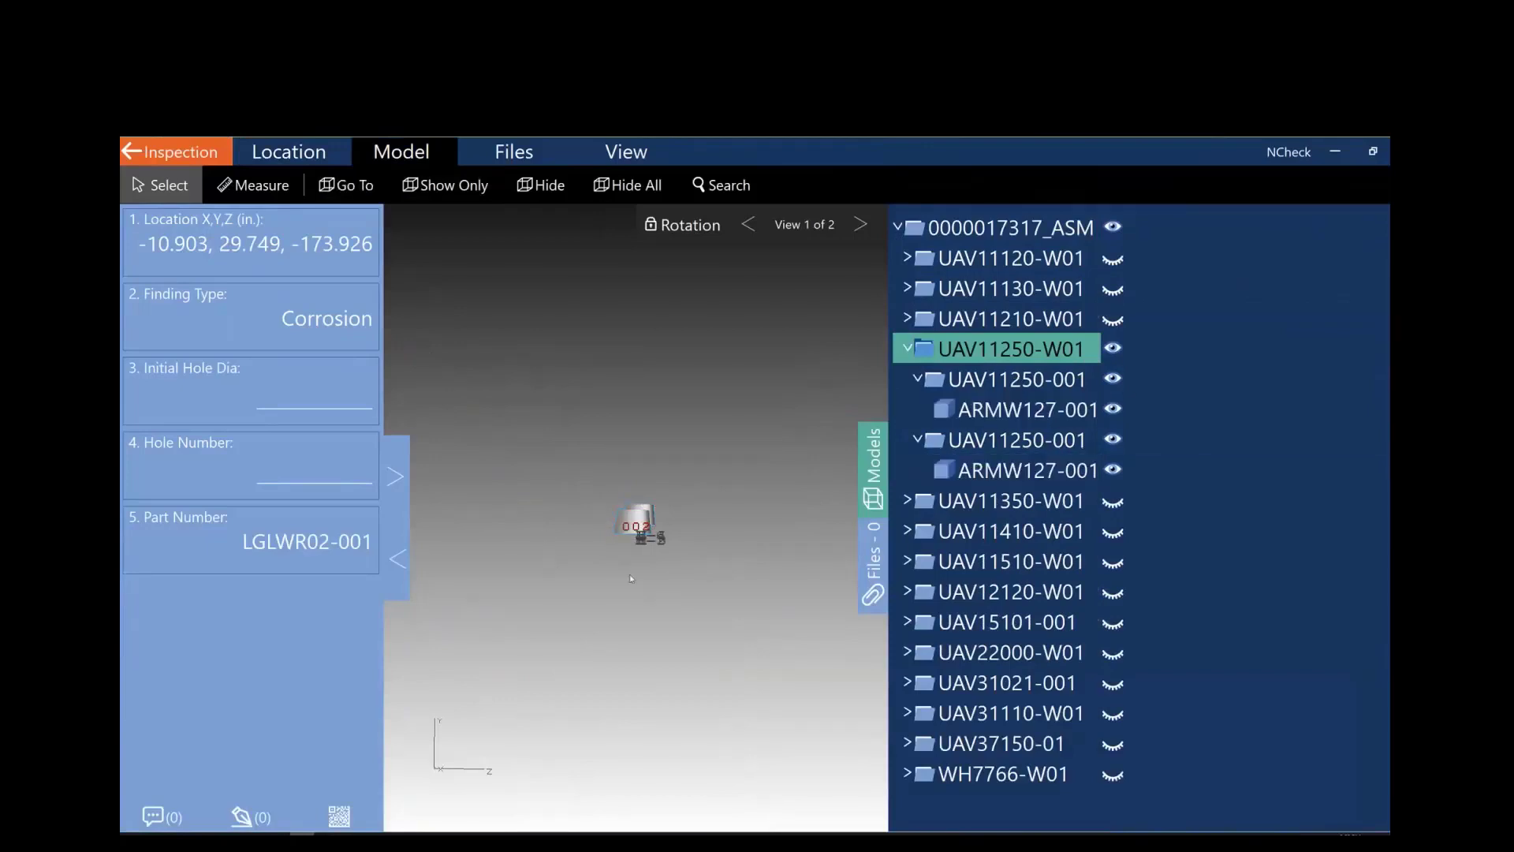
click(873, 497)
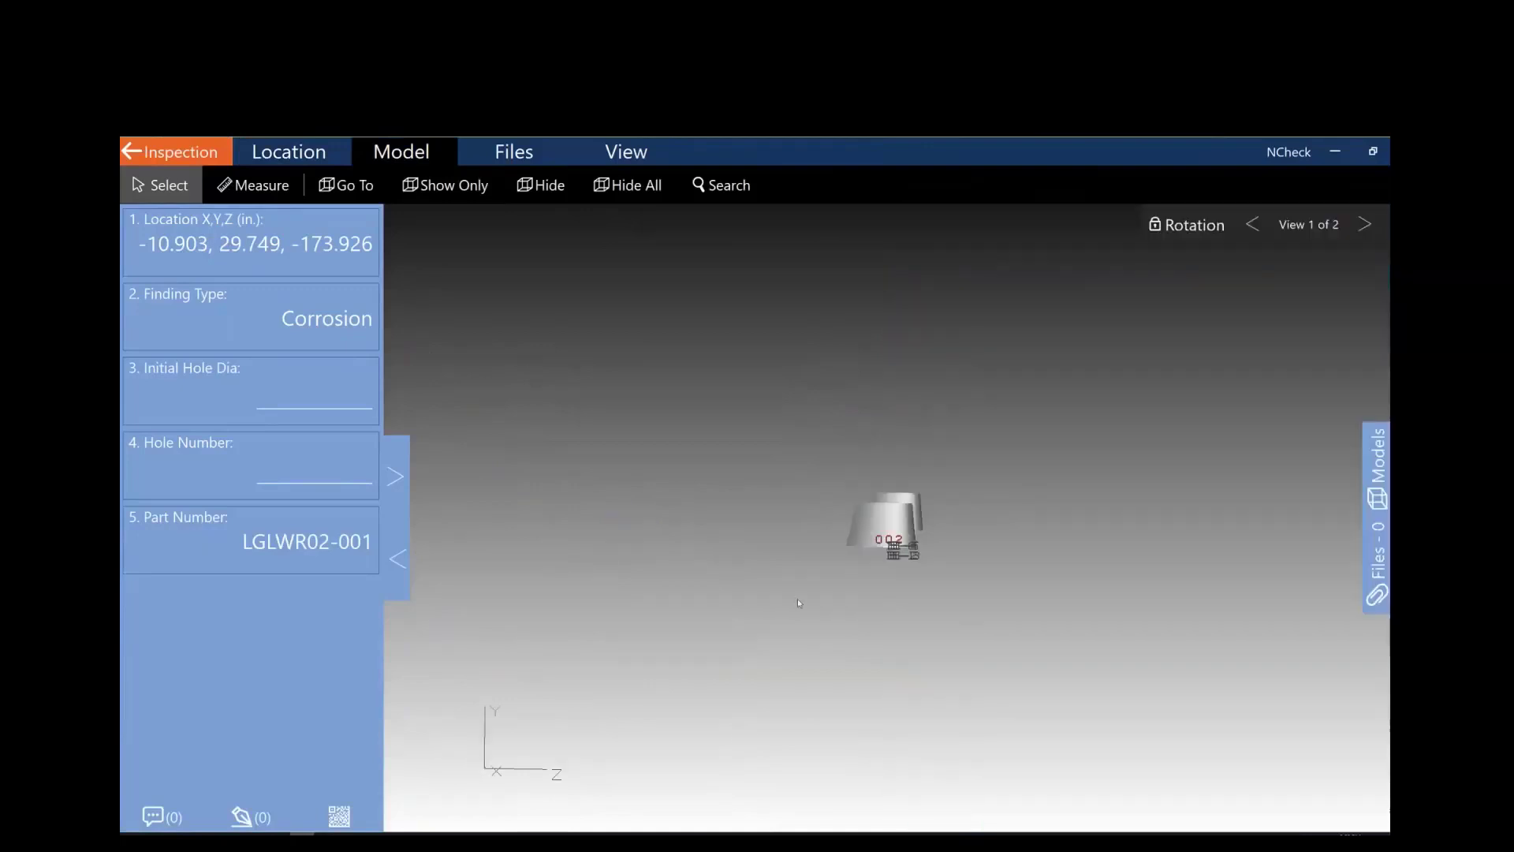
scroll(799, 603, up, 2)
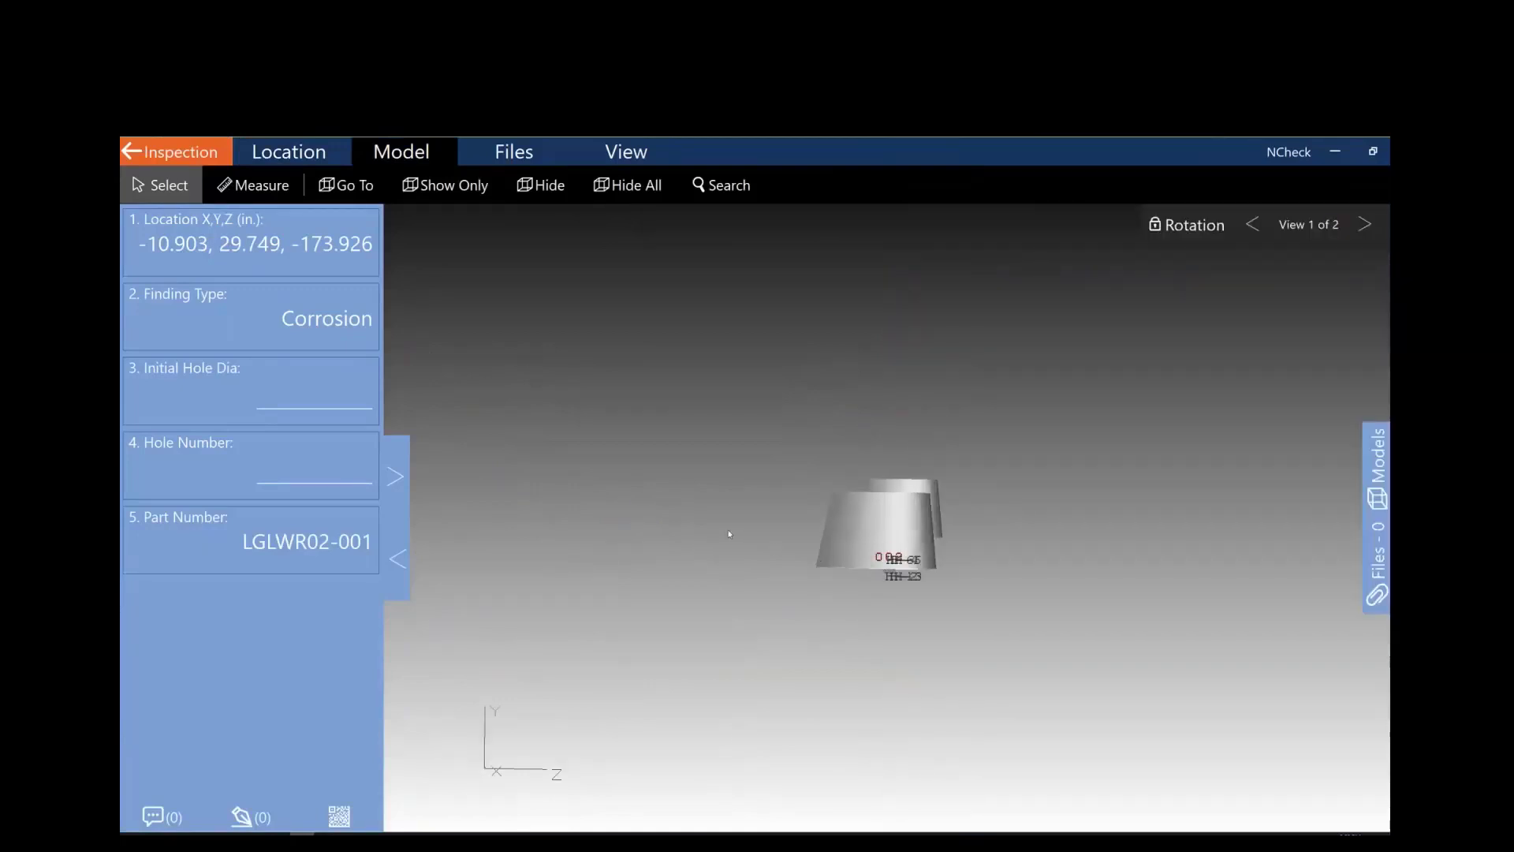